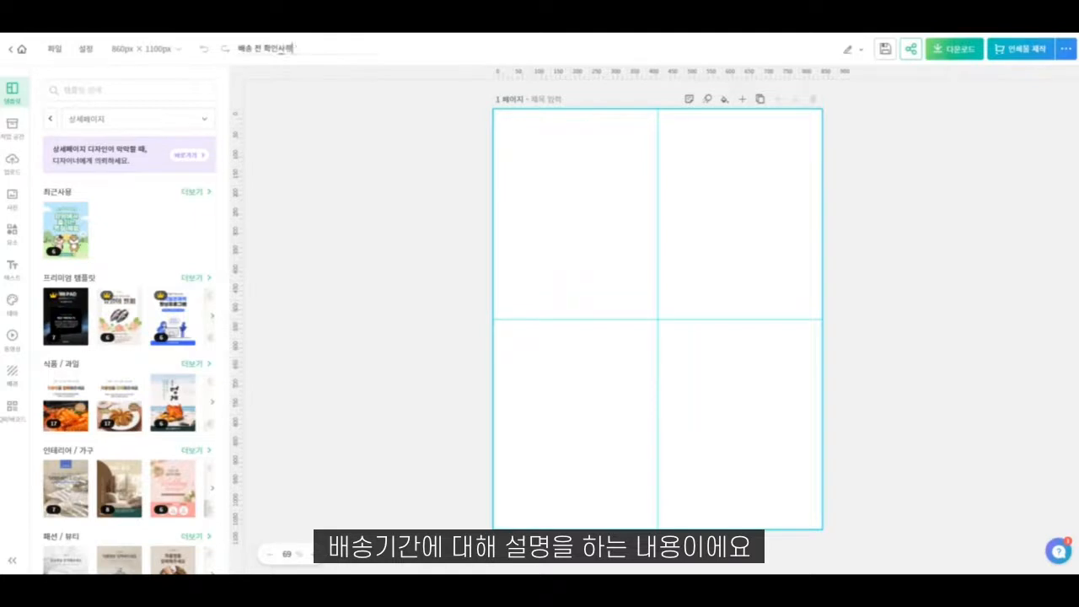
left_click(159, 49)
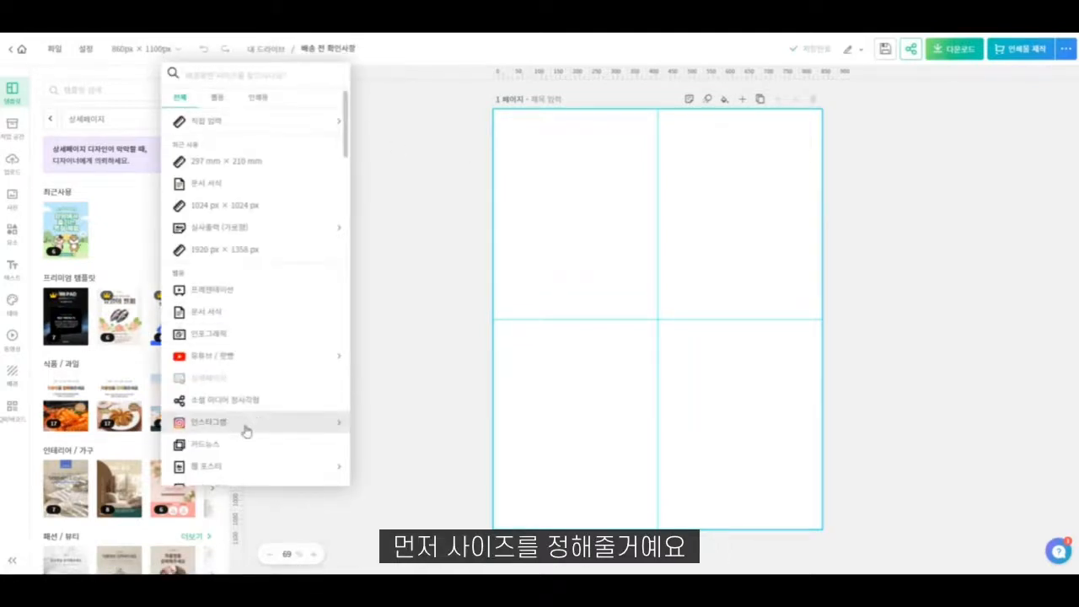
scroll(246, 424, "down", 1)
scroll(247, 425, "down", 1)
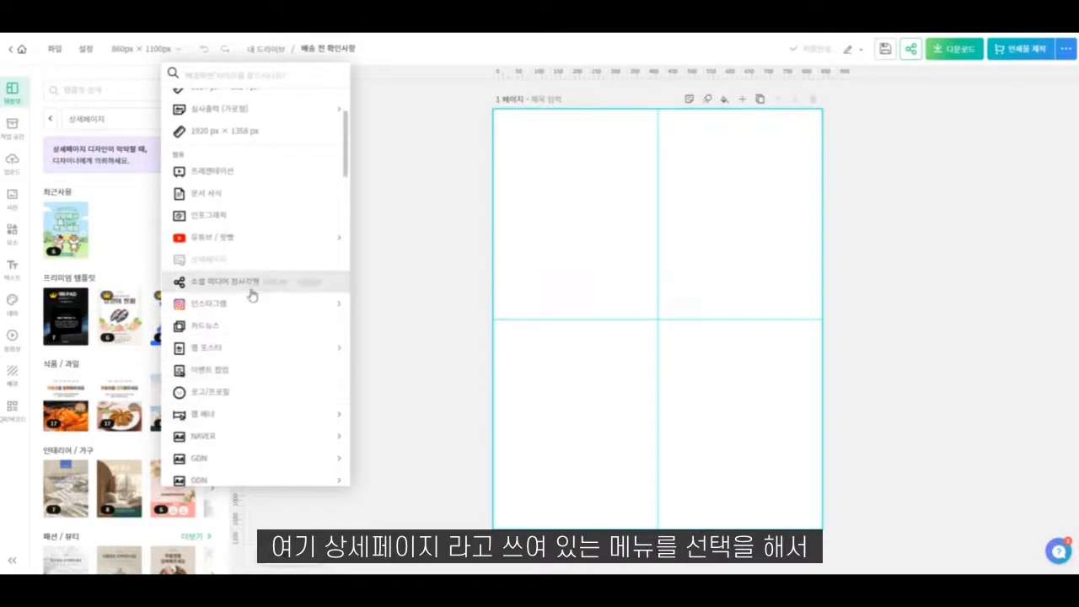
left_click(446, 250)
- Resize the page to a custom size of 860 × 860 px
left_click(149, 51)
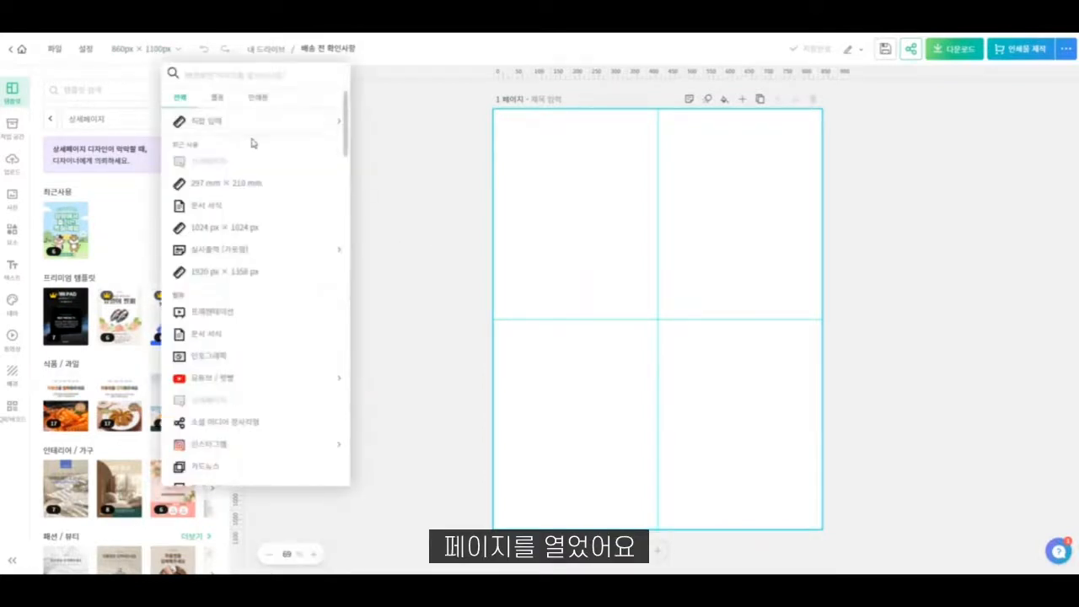
left_click(241, 132)
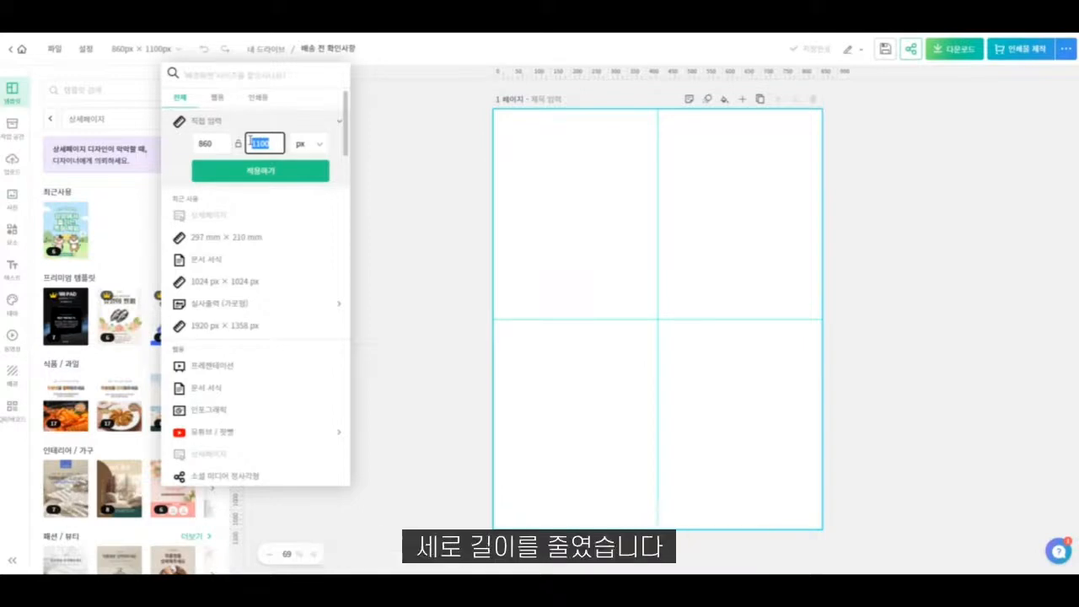
type("860")
left_click(261, 171)
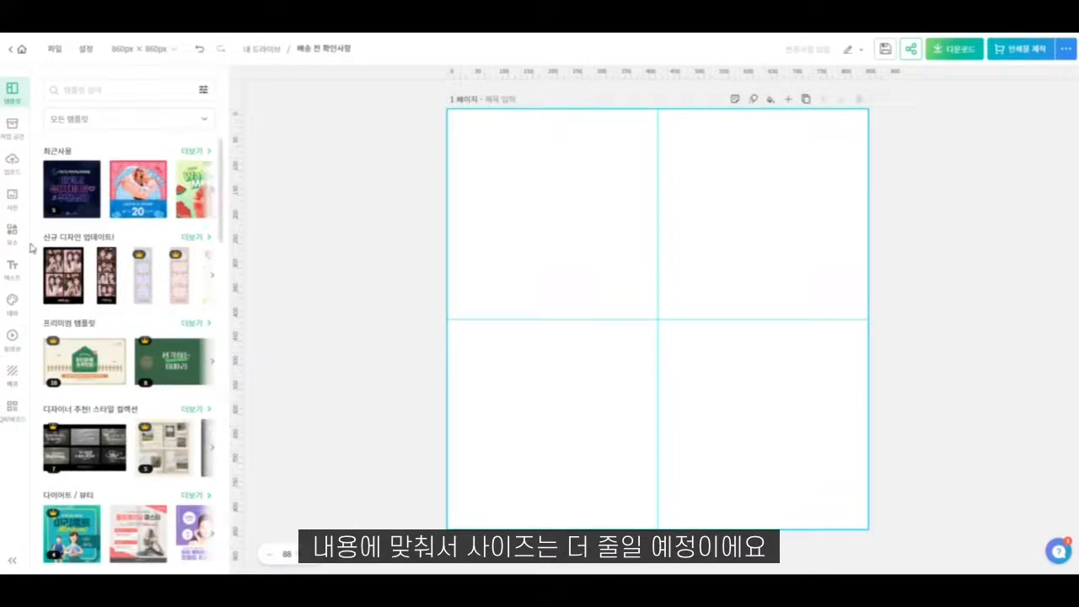
- Add a heading text reading "주문 전 확인 사항" and move it to the top centre of the page
left_click(13, 268)
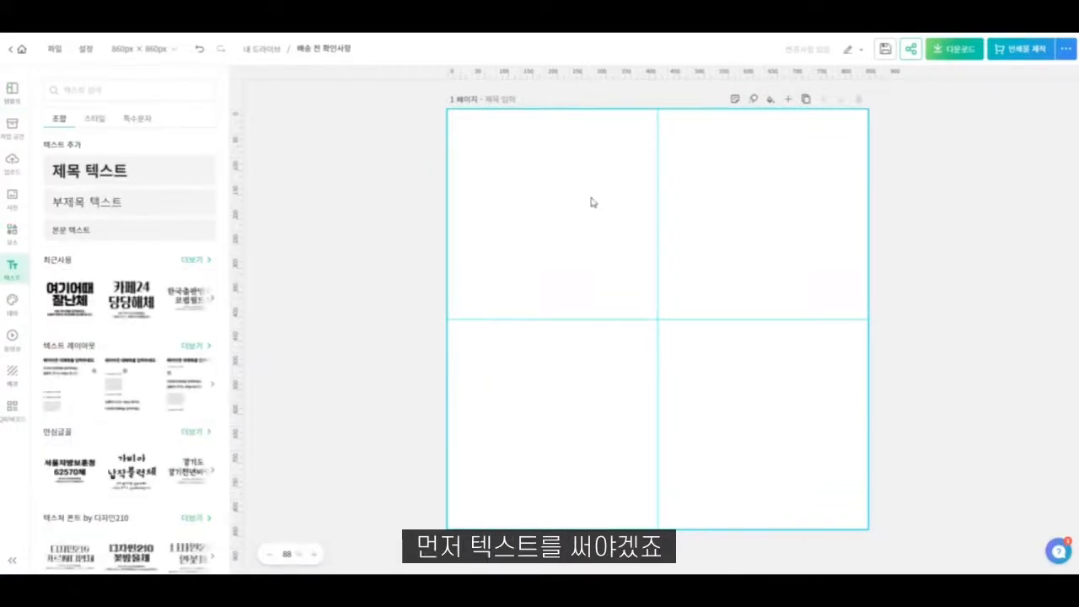
left_click(159, 164)
type("ㅈ")
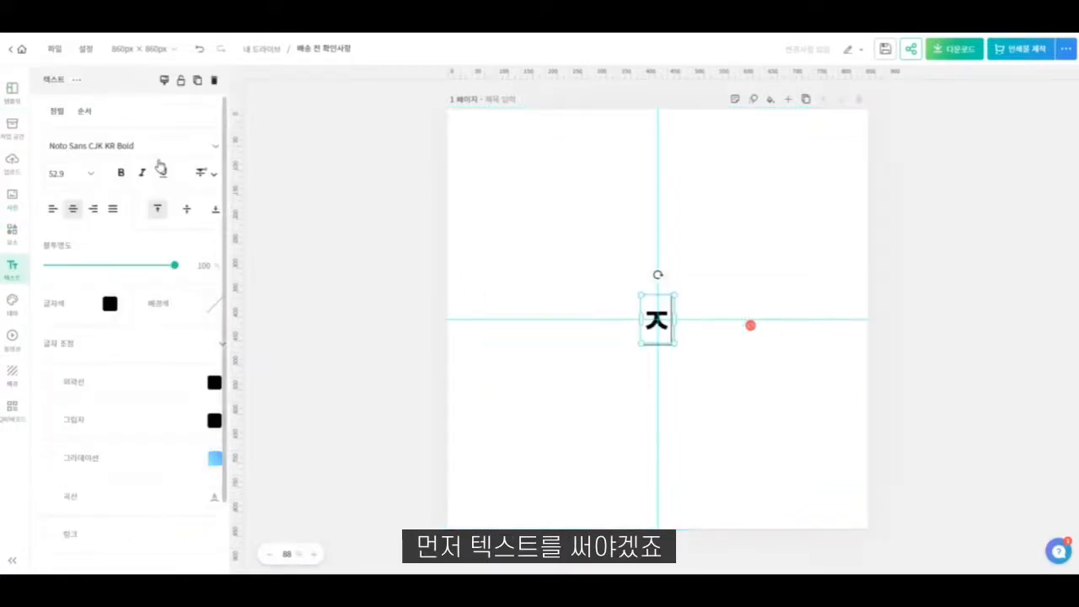
type("문 전 확인 사")
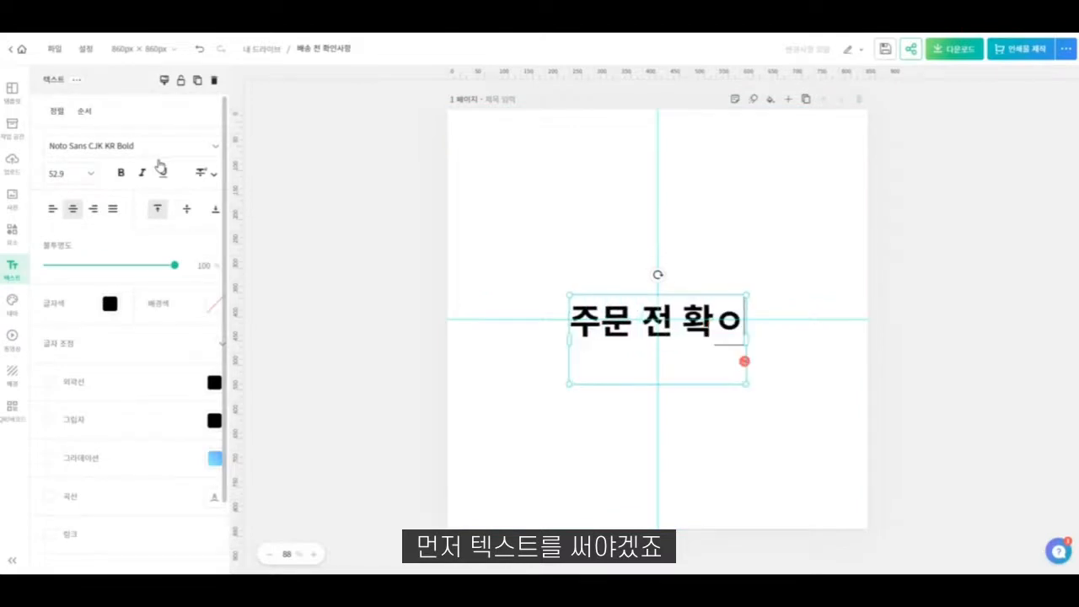
type("항")
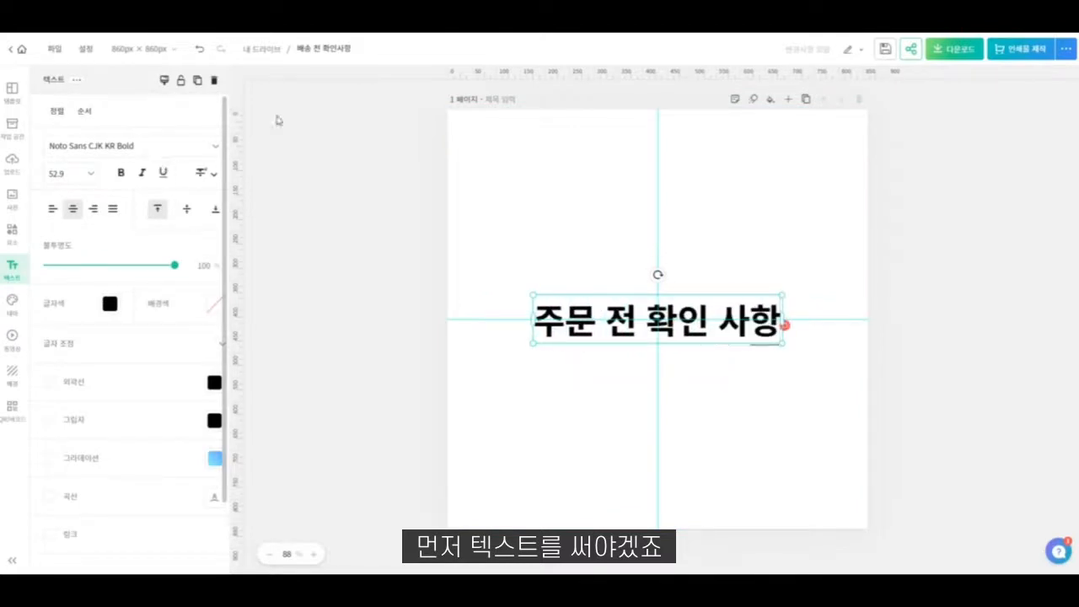
left_click(722, 211)
left_click_drag(707, 326, 706, 150)
- Duplicate the heading directly below itself and replace the copy's text with "이 상품은 해외에서 한국까지"
key("ctrl+d")
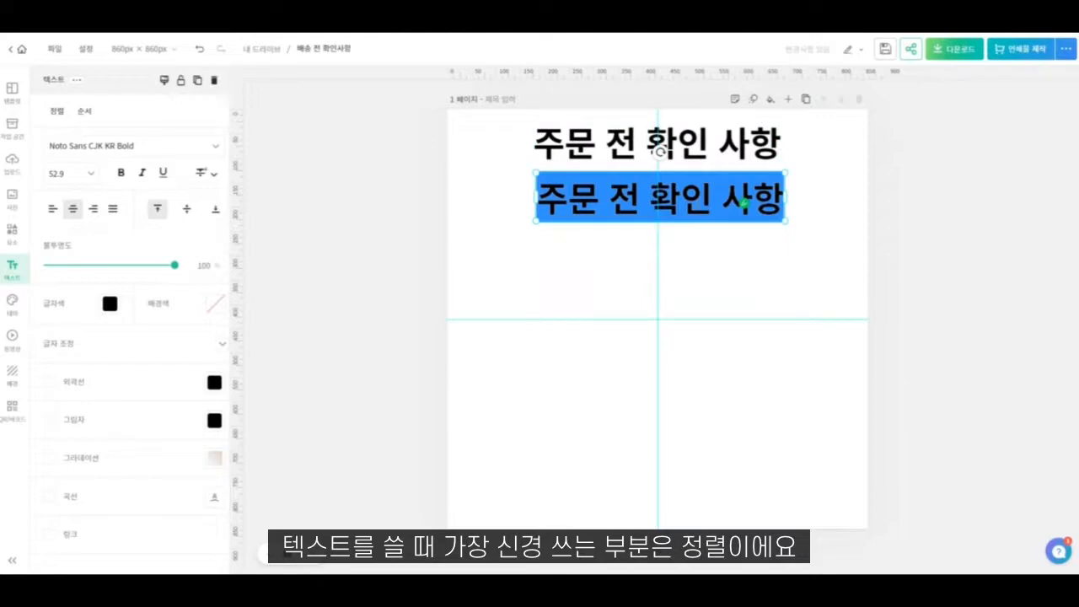
type("이 상품은")
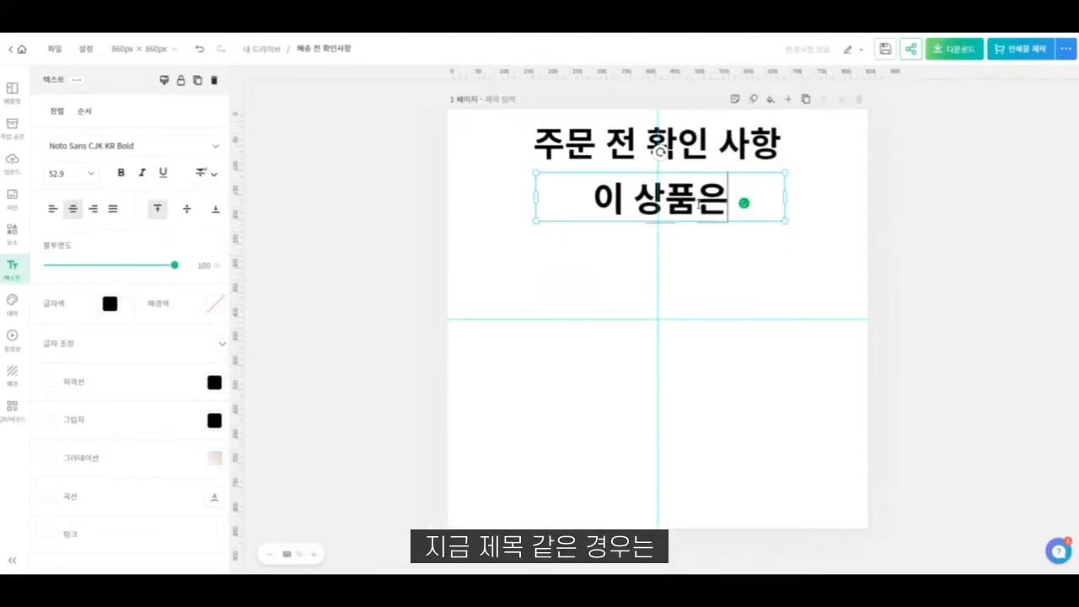
type(" 해외에서 한ㄱ")
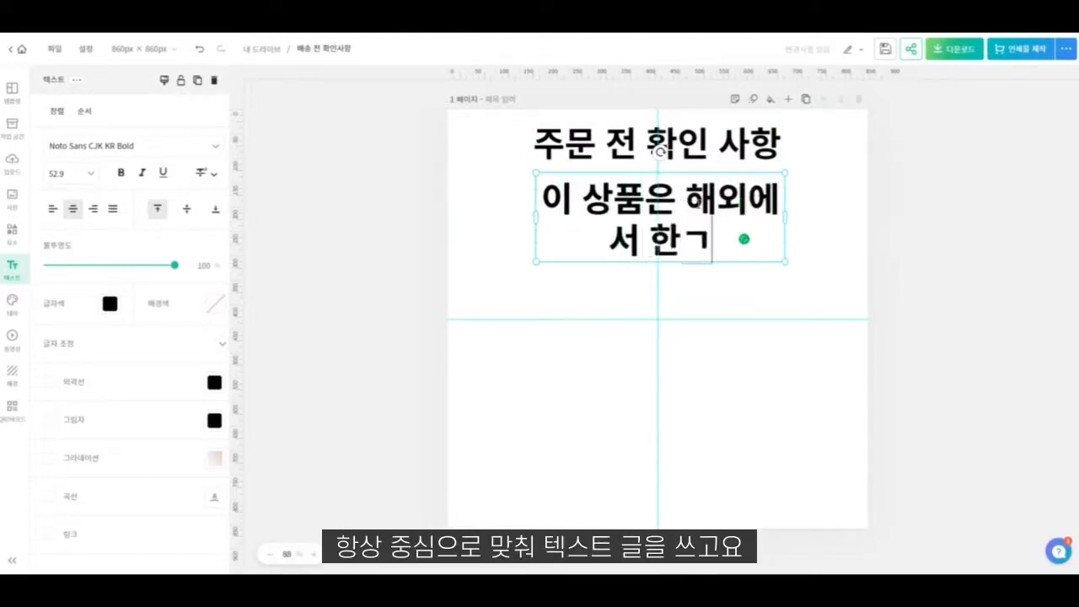
key("BackSpace")
type("국까지 배")
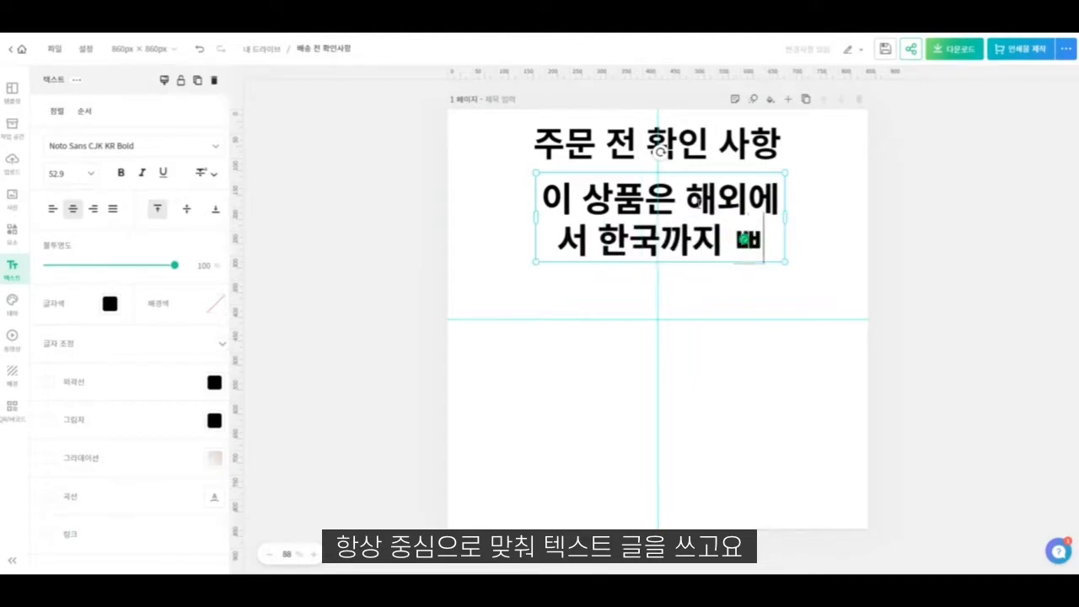
key("BackSpace")
key("BackSpace")
key("BackSpace")
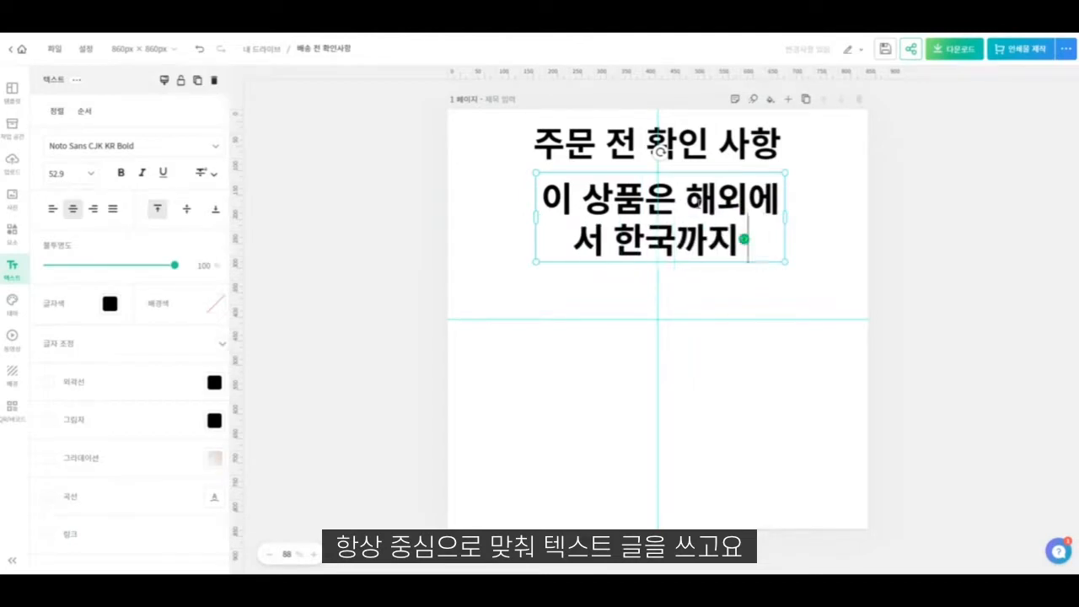
key("BackSpace")
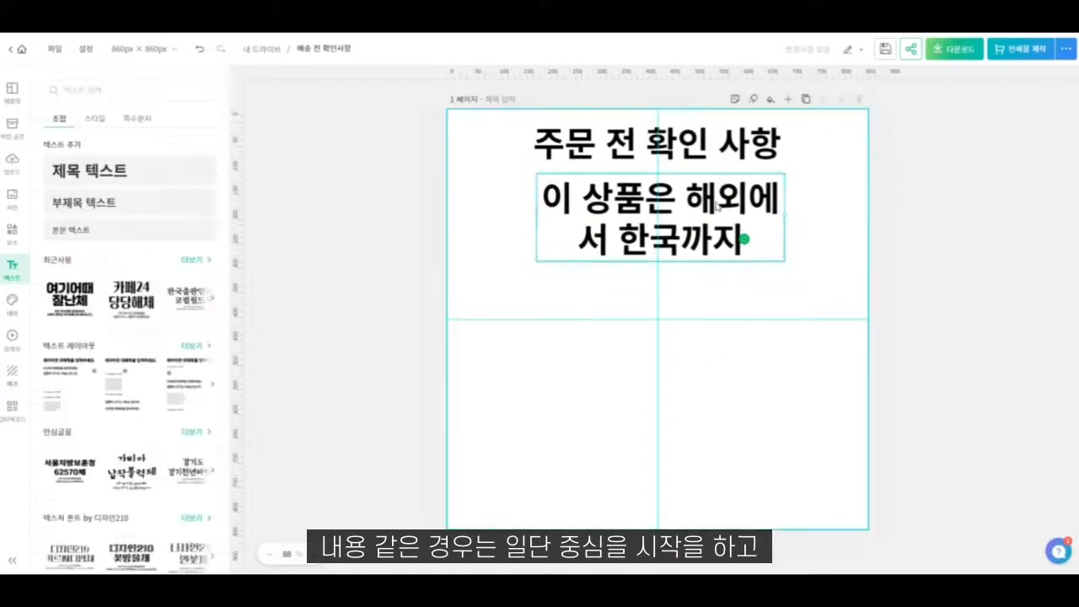
left_click(830, 215)
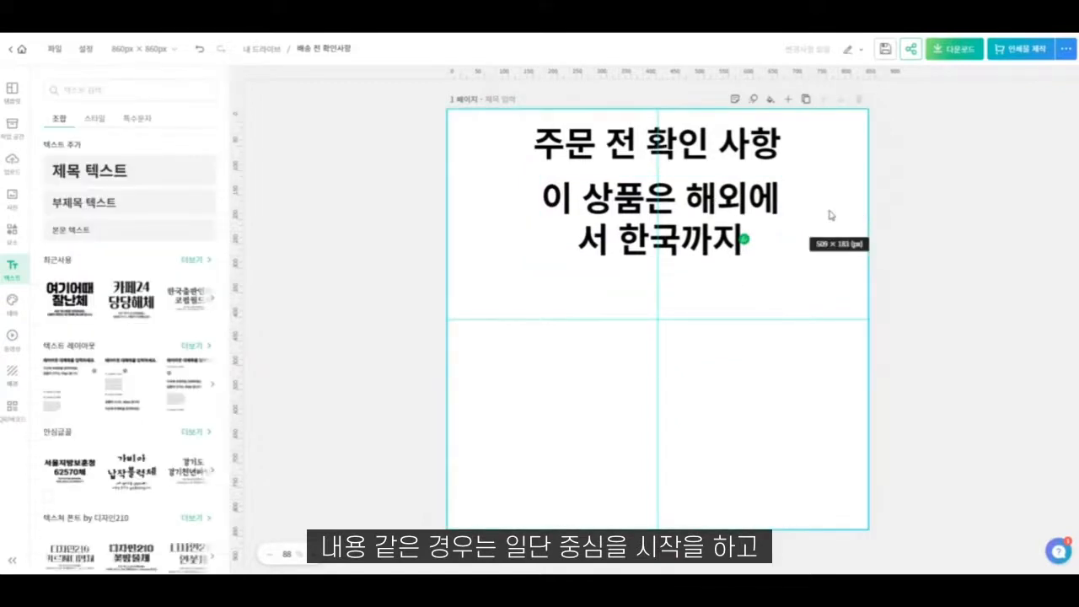
- Place a copy of the "이 상품은" text below itself and start its new wording with "평균 배송일이 7~14"
left_click(708, 208)
left_click_drag(708, 209, 704, 297)
double_click(703, 297)
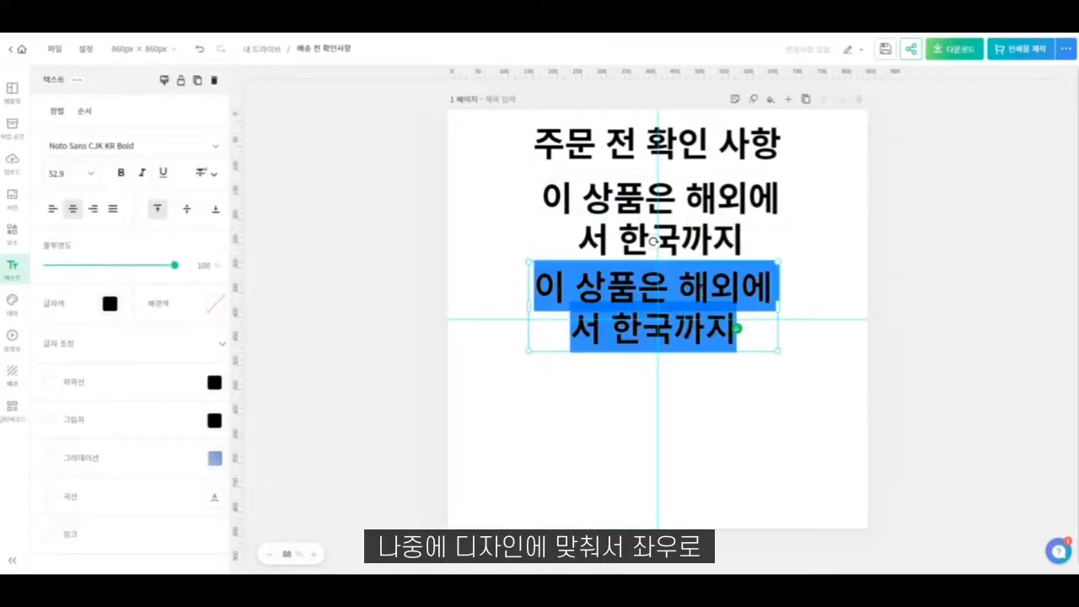
type("평규")
type("ㄴ 배송일이")
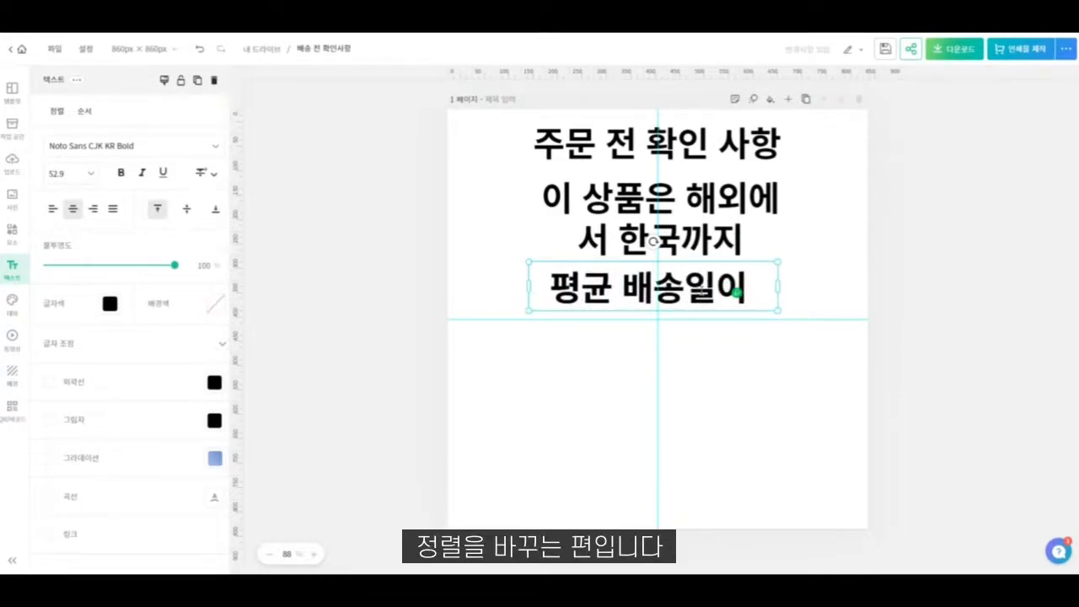
type(" 7~14이")
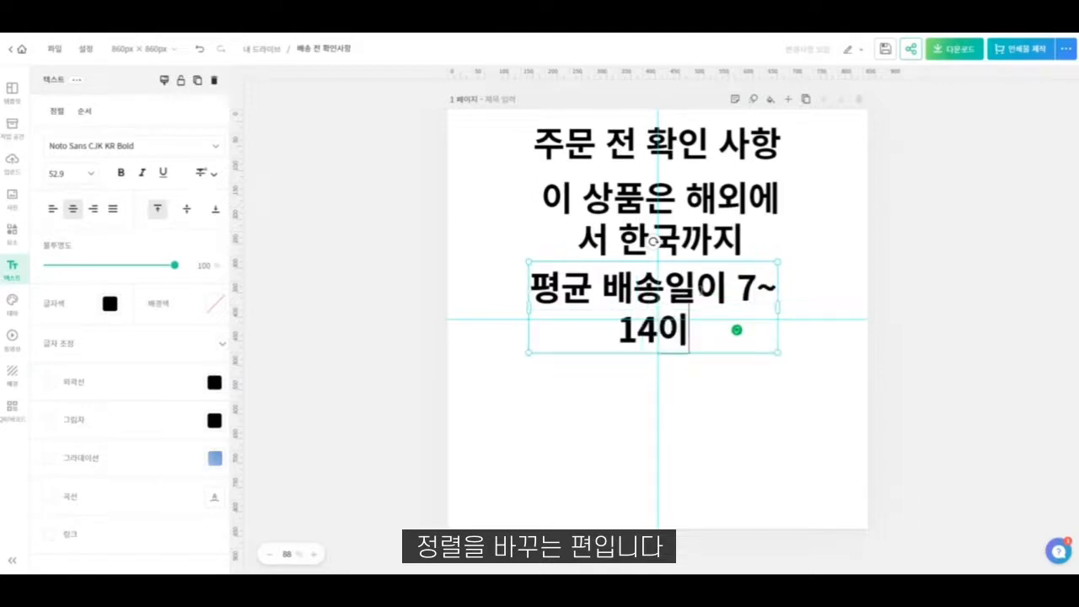
- Correct the ending of the delivery-time text so it reads "평균 배송일이 7~15일"
key("BackSpace")
key("BackSpace")
key("BackSpace")
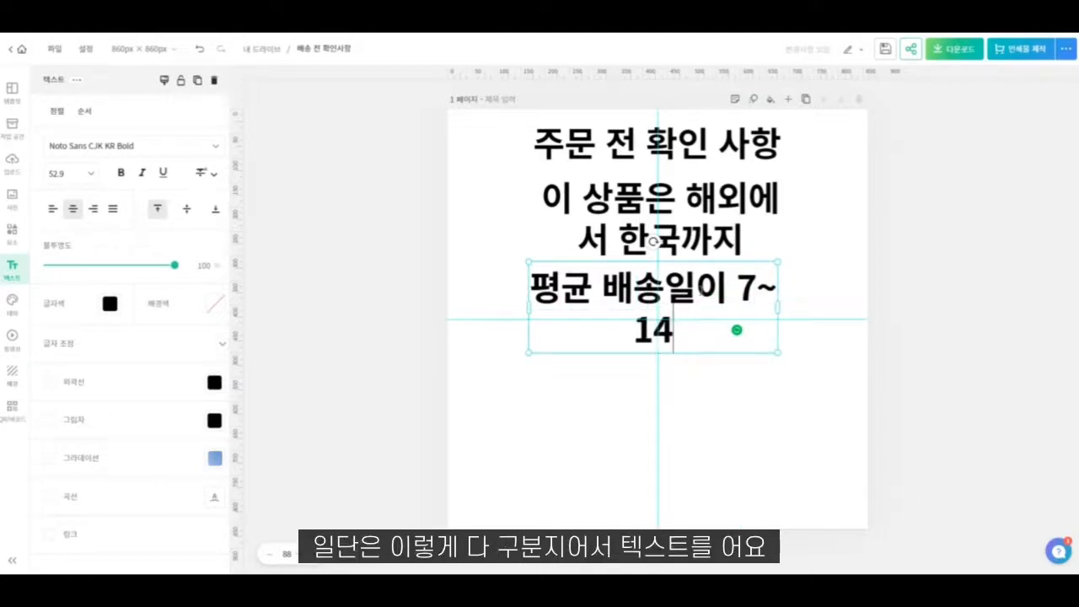
type("일이 걸ㄹ")
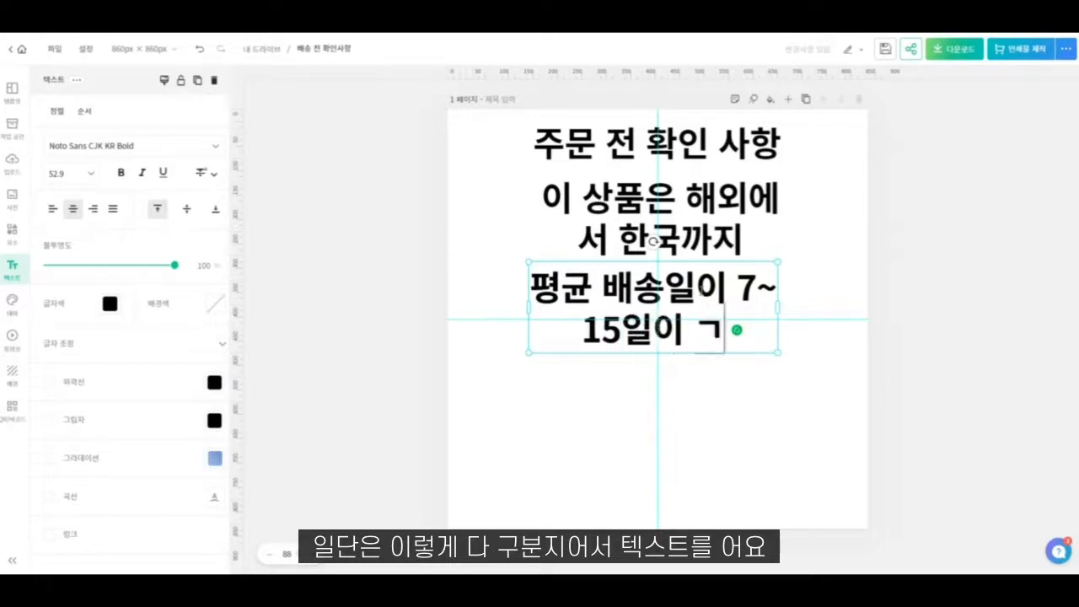
key("BackSpace")
key("BackSpace")
key("BackSpace")
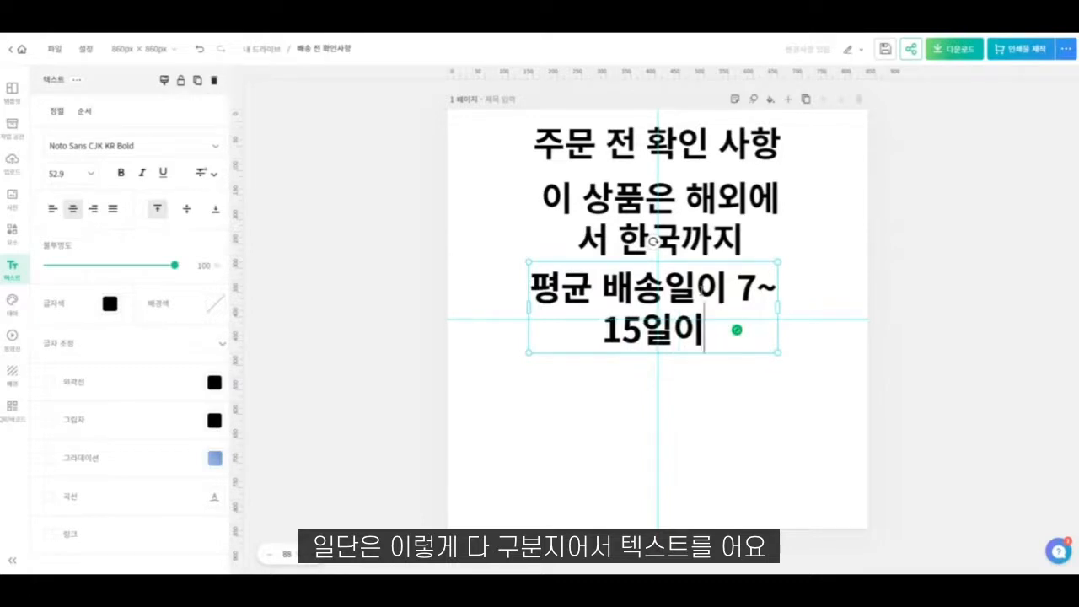
key("BackSpace")
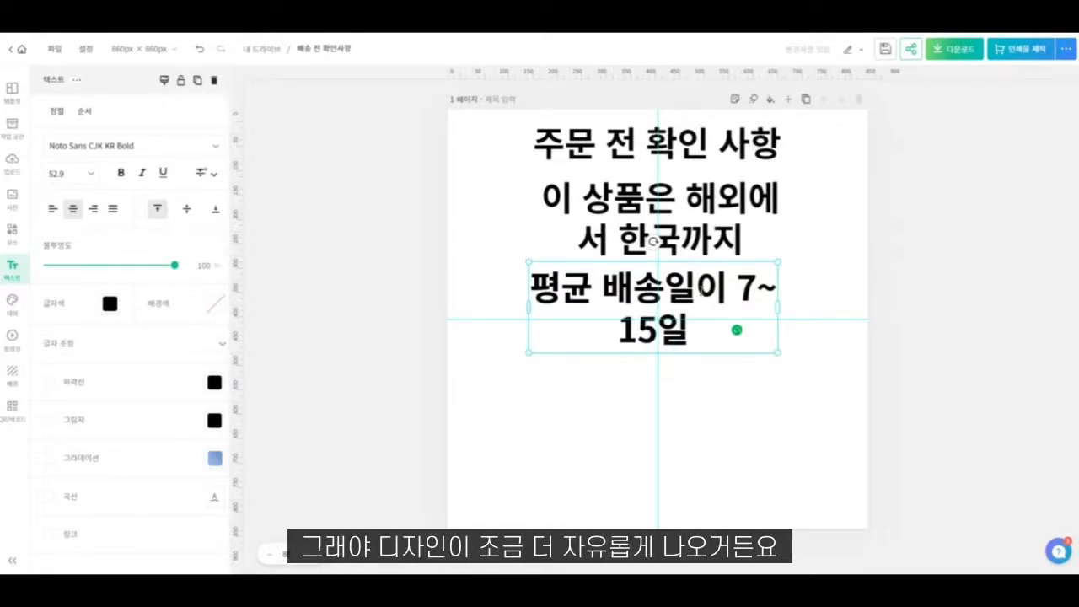
type("ㅇ")
type("ㄴ")
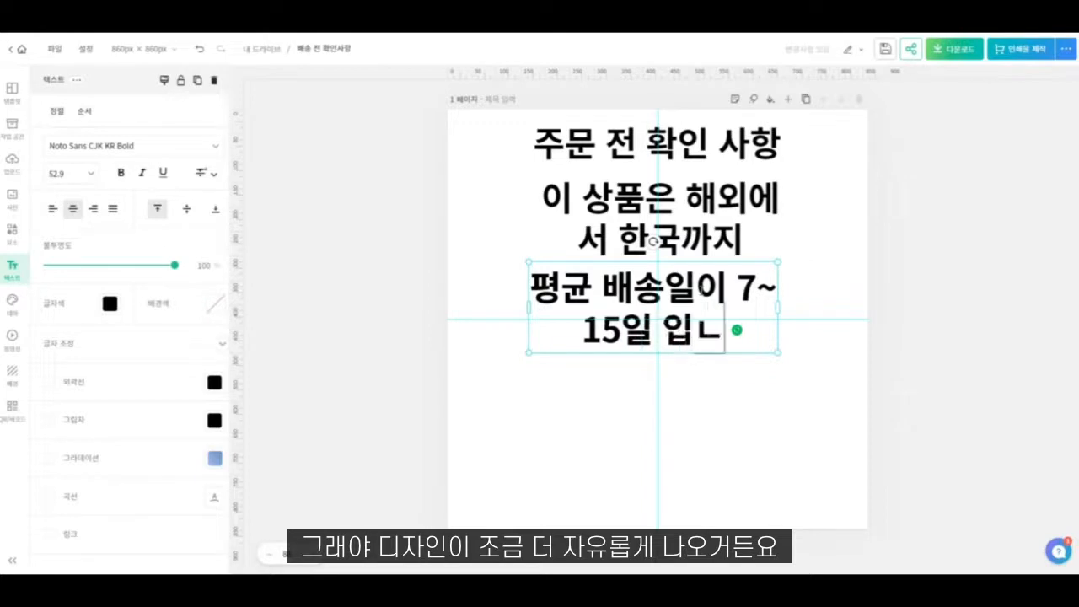
key("BackSpace")
key("BackSpace")
key("BackSpace")
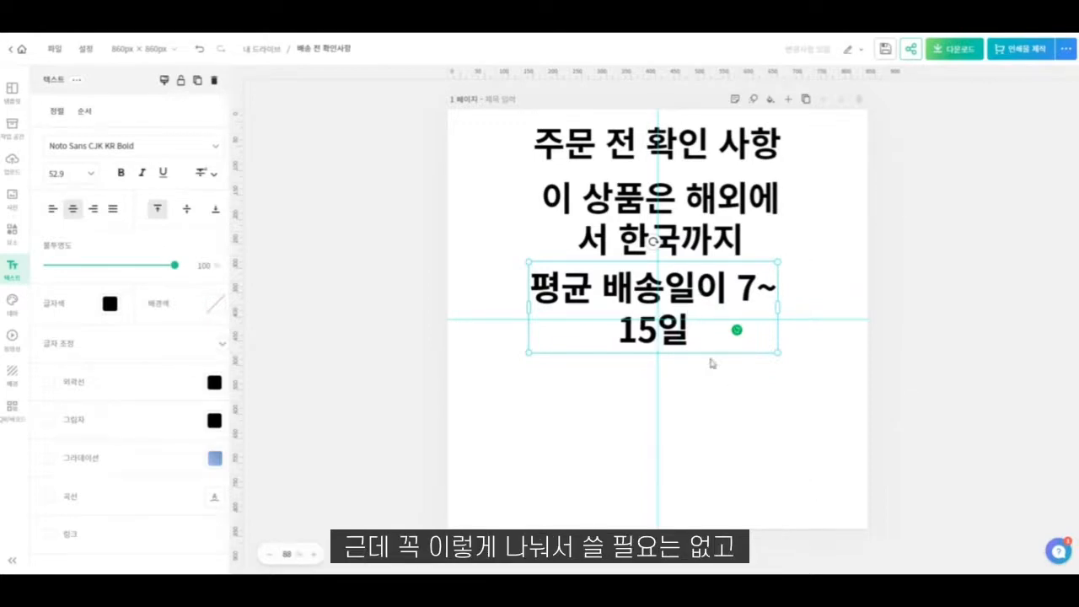
left_click(810, 491)
- Resize the "이 상품은 해외에서 한국까지" text to fit one line at font size 38.3 and centre it under the heading
left_click(676, 217)
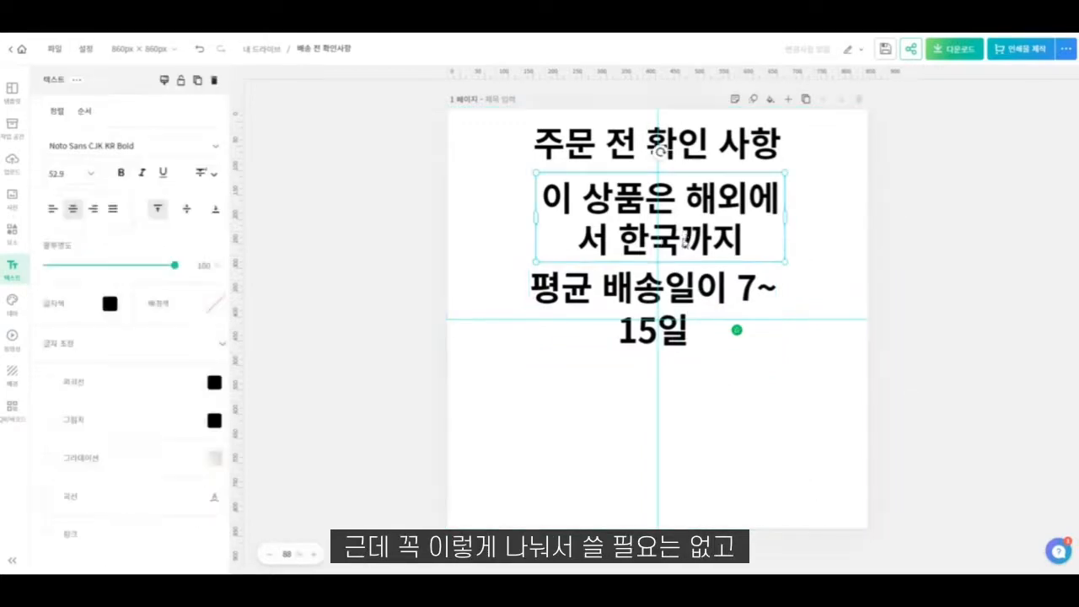
left_click(685, 242)
left_click(714, 239)
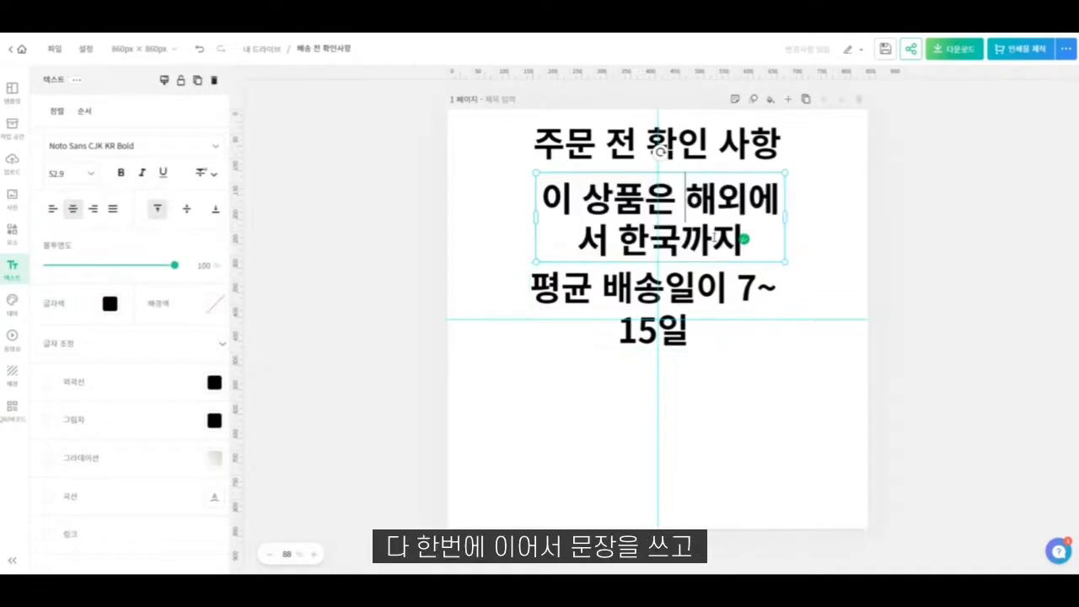
left_click(801, 255)
left_click(775, 233)
left_click_drag(785, 220, 761, 207)
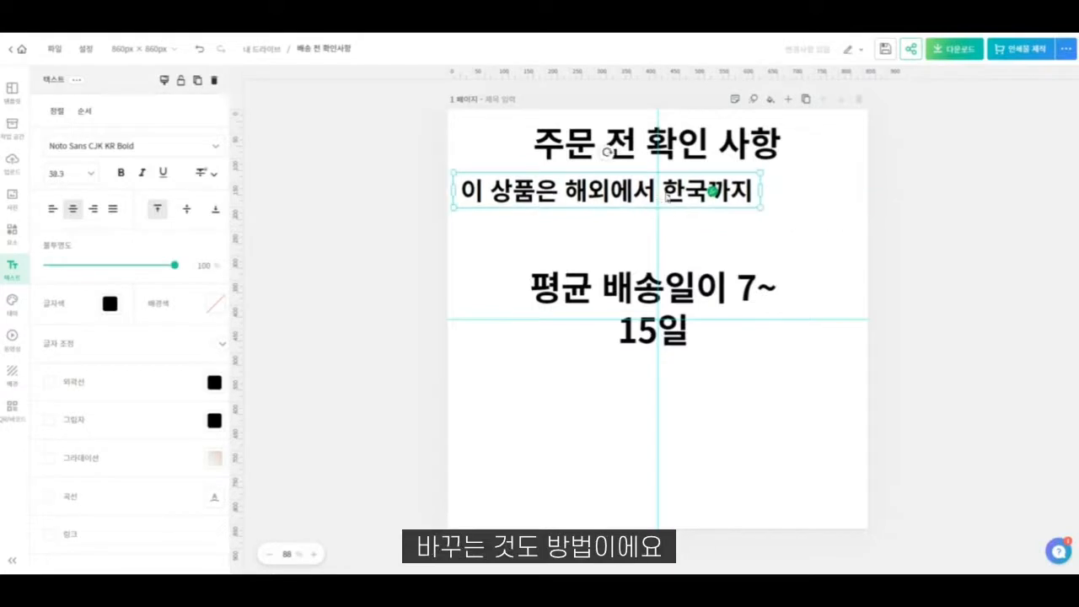
left_click_drag(667, 197, 736, 192)
- Move the delivery-time text up beneath the second line and widen its box to nearly the full page width
left_click_drag(689, 307, 693, 242)
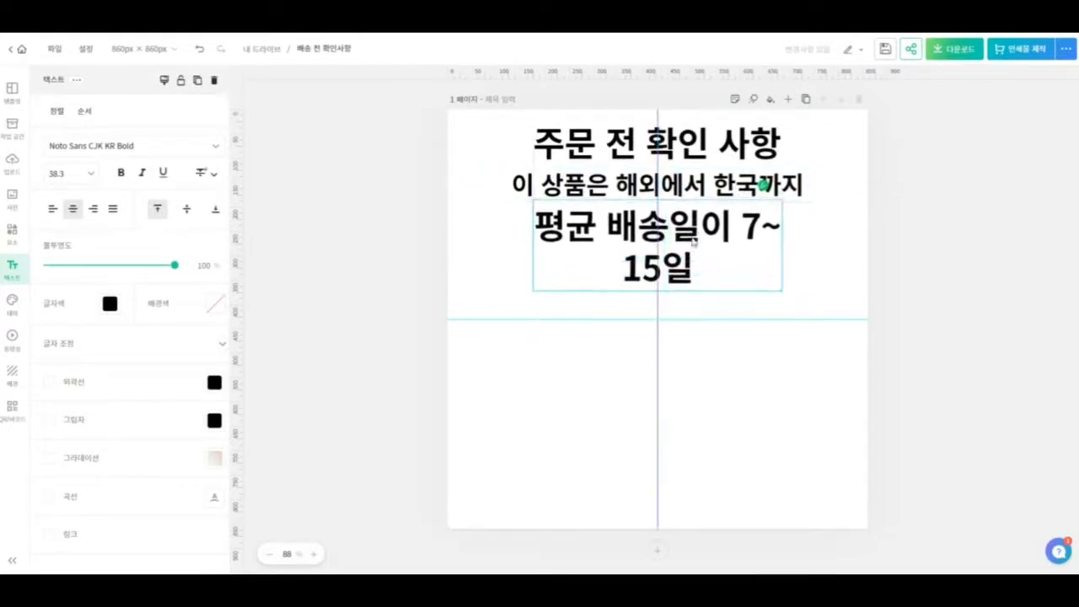
left_click_drag(784, 245, 866, 240)
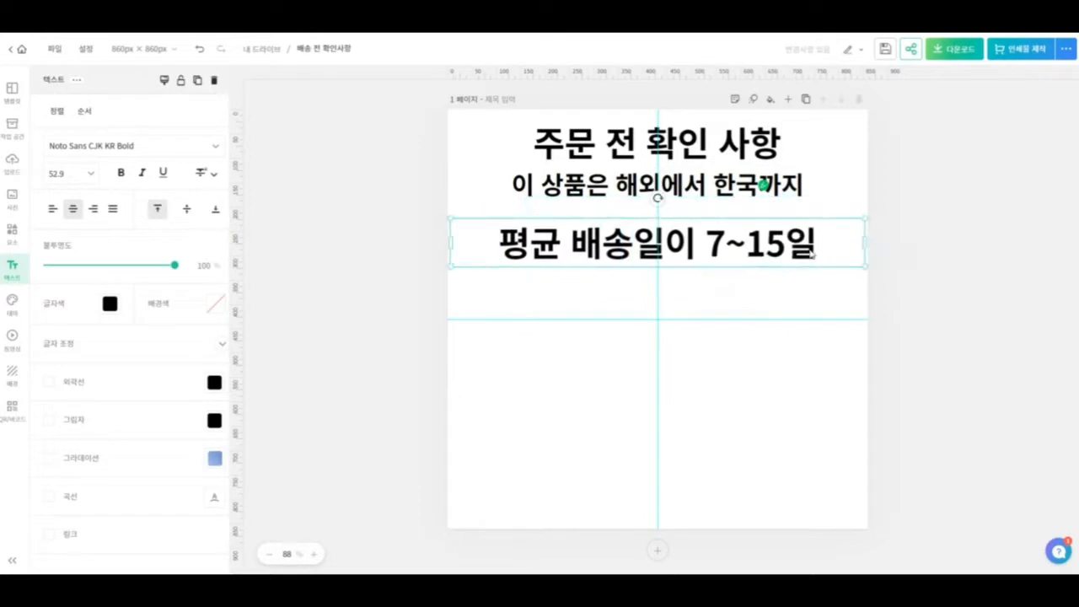
- Extend the delivery-time text with "이 걸리는 해외배송 상품입니다." after "7~15일"
double_click(811, 253)
type("이 걸ㄹ")
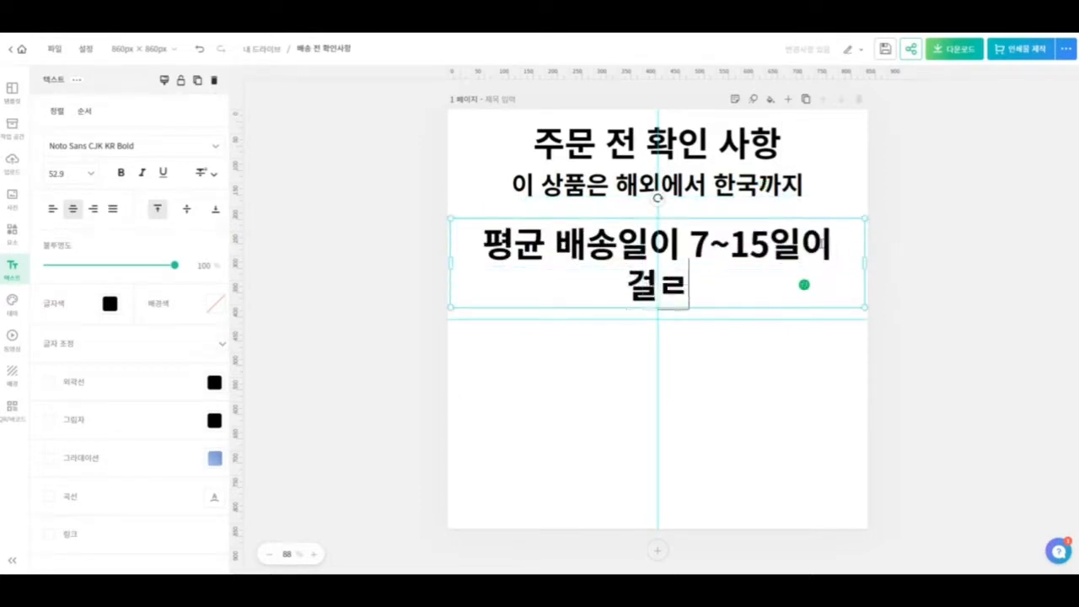
type("리는 상푸")
key("BackSpace")
key("BackSpace")
key("BackSpace")
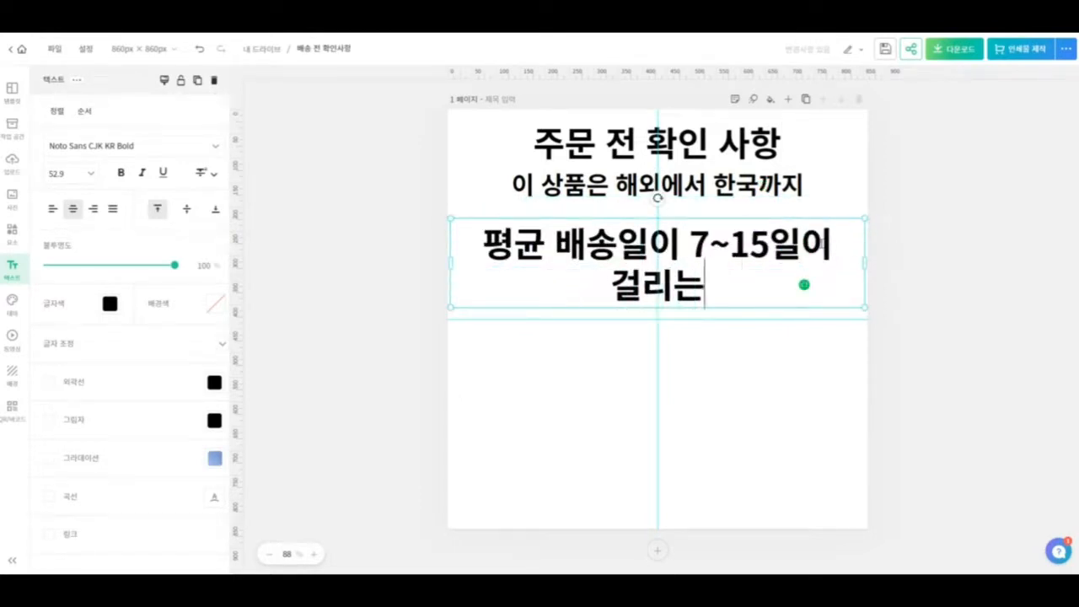
type("해외배송 상품입니다.")
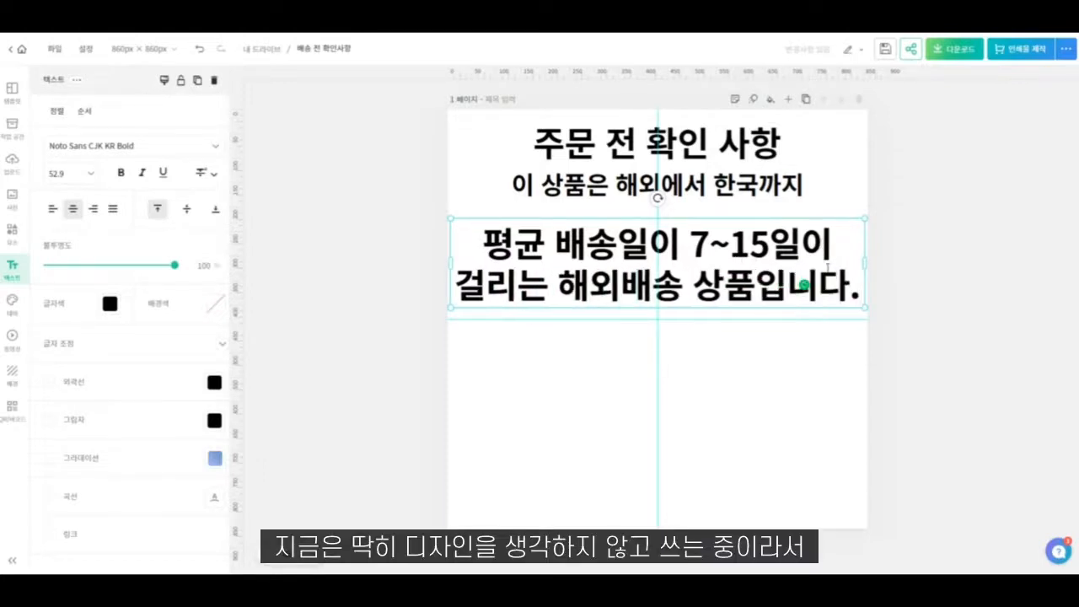
left_click(814, 342)
- Shrink the delivery-time text box to about half the page width and set both body texts to font size 35
left_click(856, 266)
left_click_drag(863, 307, 664, 235)
left_click(553, 194, "shift")
left_click(64, 224)
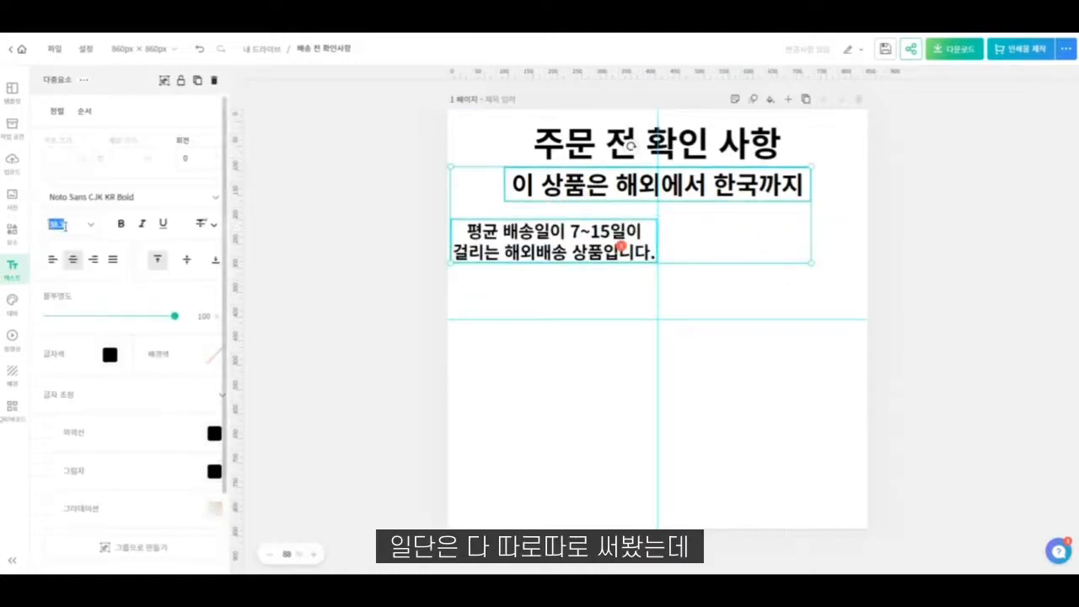
type("35")
key("Return")
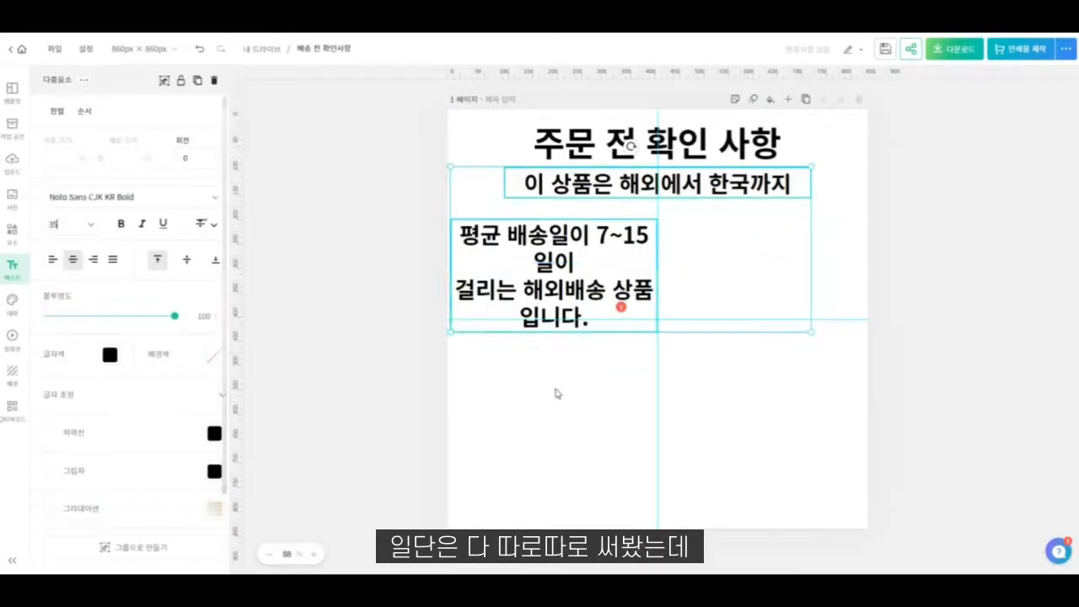
- Set both body texts to font size 30
left_click(556, 393)
left_click(634, 251)
left_click(612, 195, "shift")
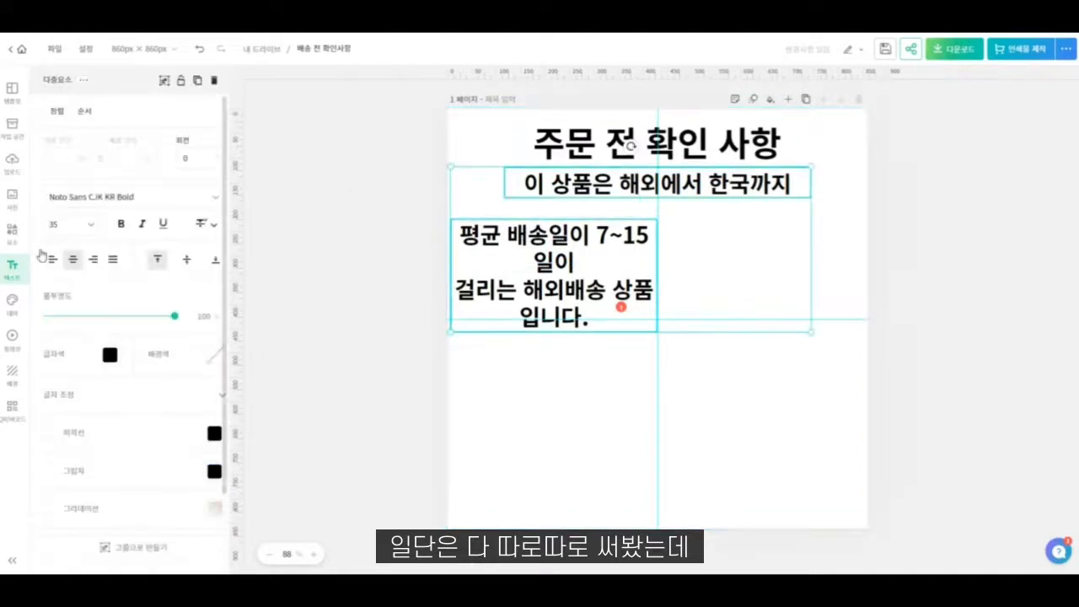
left_click(76, 224)
type("30")
key("Return")
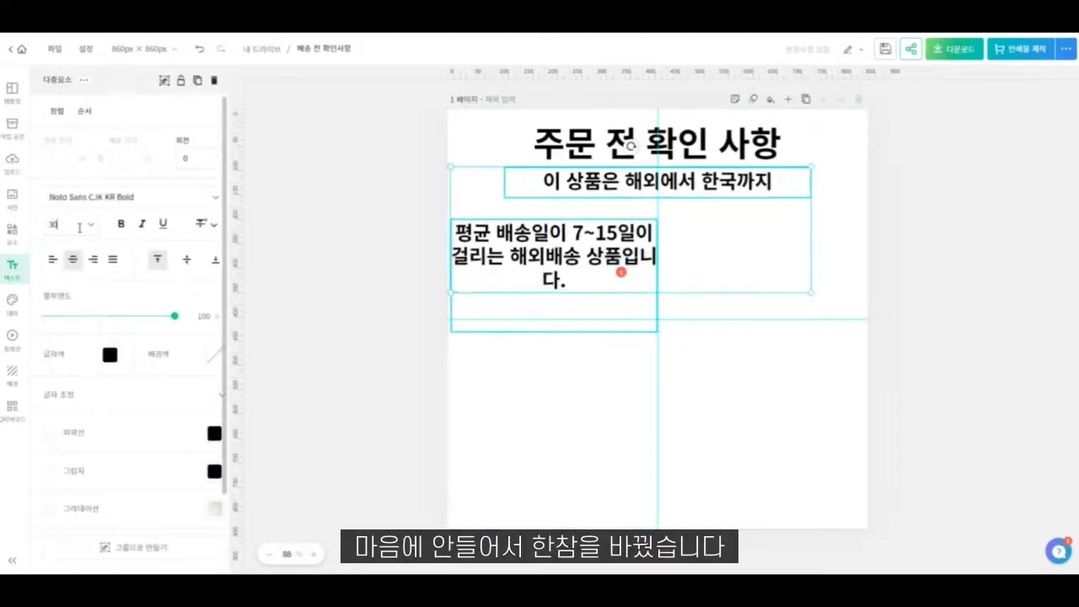
left_click(583, 393)
- Widen the delivery-time text box to the full page width and move it up directly beneath the "이 상품은 해외에서 한국까지" line
left_click(632, 253)
left_click_drag(658, 254, 864, 249)
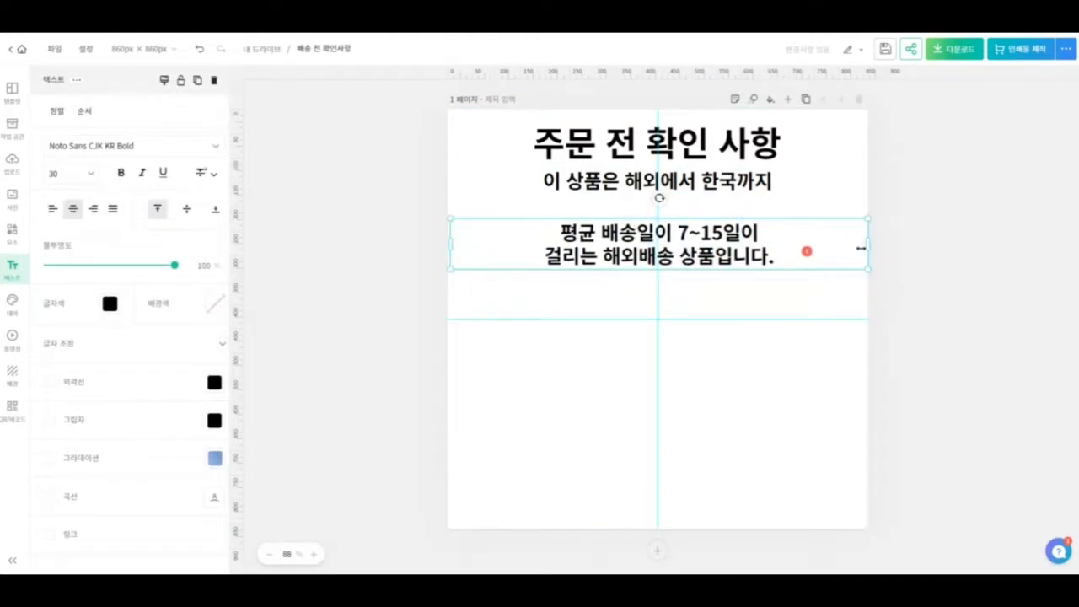
left_click_drag(716, 242, 702, 185)
left_click(756, 185)
left_click(787, 212)
- Remove the line break before "걸리는" in the delivery-time text
double_click(788, 209)
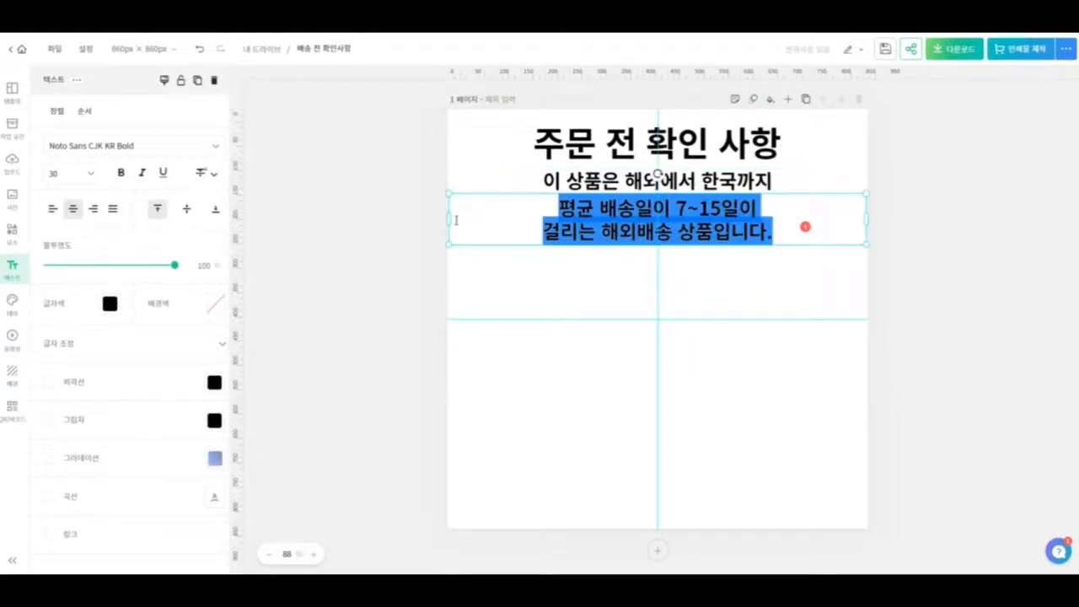
left_click(514, 227)
key("BackSpace")
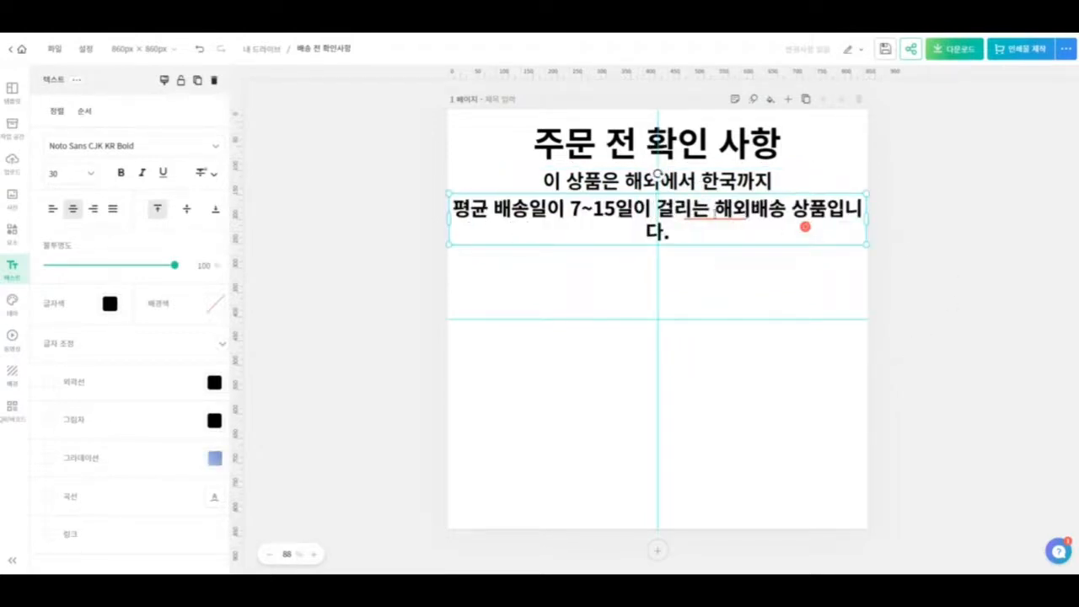
left_click(577, 184)
left_click(621, 223)
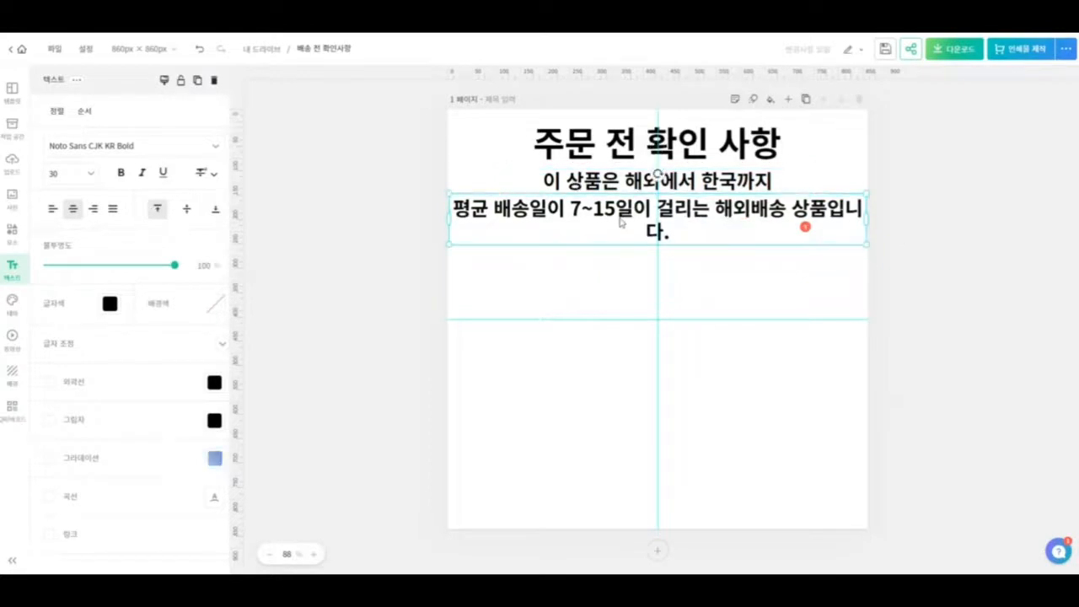
- Scale both body texts down together to font size 27.2 so the delivery-time sentence fits on one line
left_click(774, 185, "shift")
left_click_drag(863, 243, 868, 204)
left_click(814, 265)
left_click(788, 223)
left_click(817, 250)
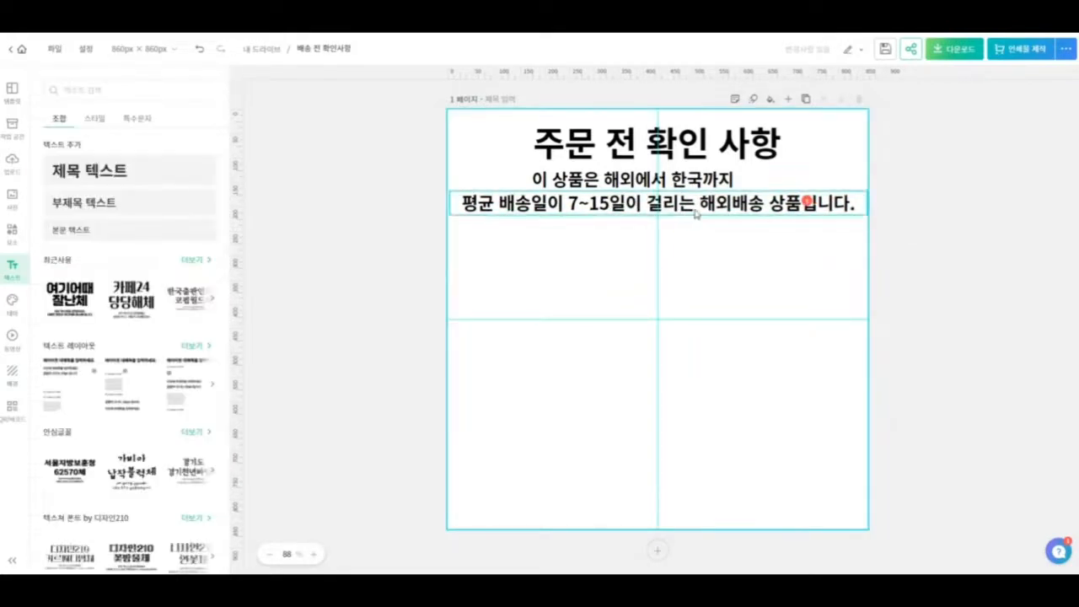
- Duplicate the delivery-time line below itself and replace the copy's text with "영업일 기준이며, 현지배송 및 국내배송 중 추가"
left_click_drag(693, 208, 686, 256)
double_click(686, 255)
type("ㅇ")
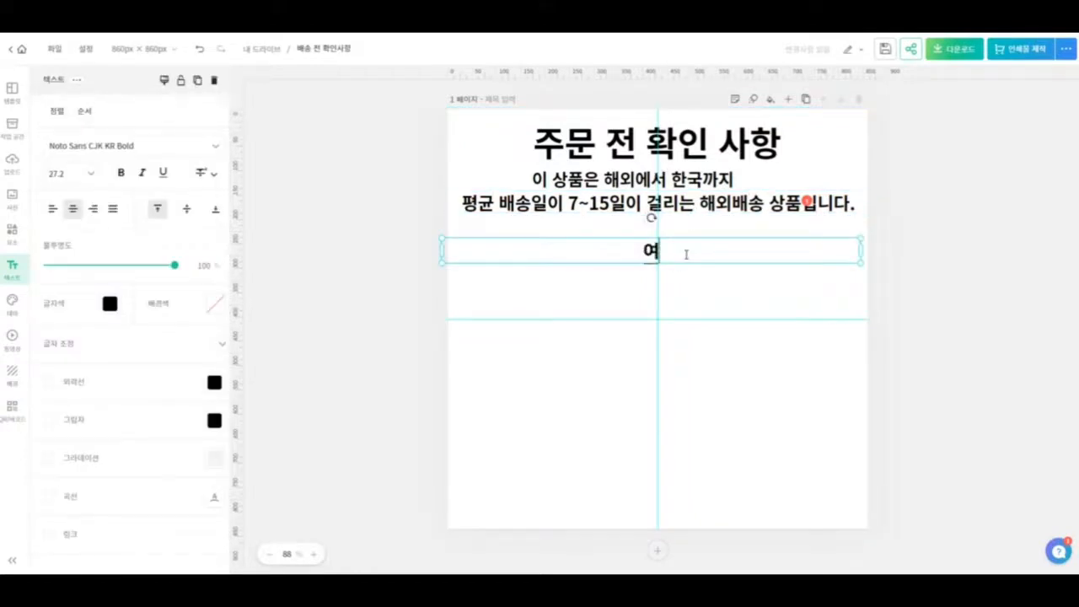
type("업일 기준")
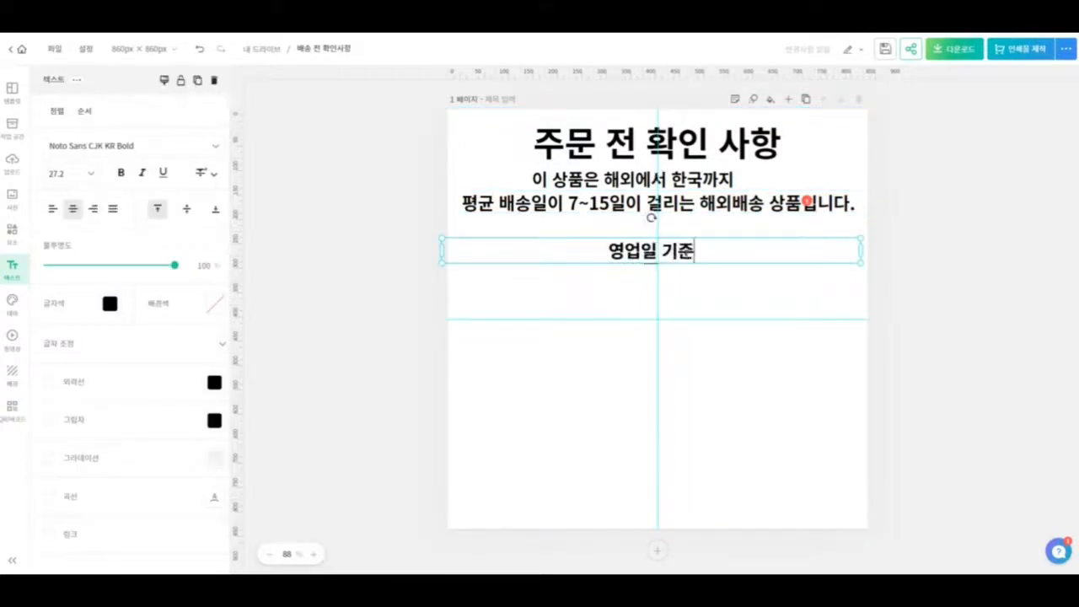
type("이며, 혀ㄴ지배송")
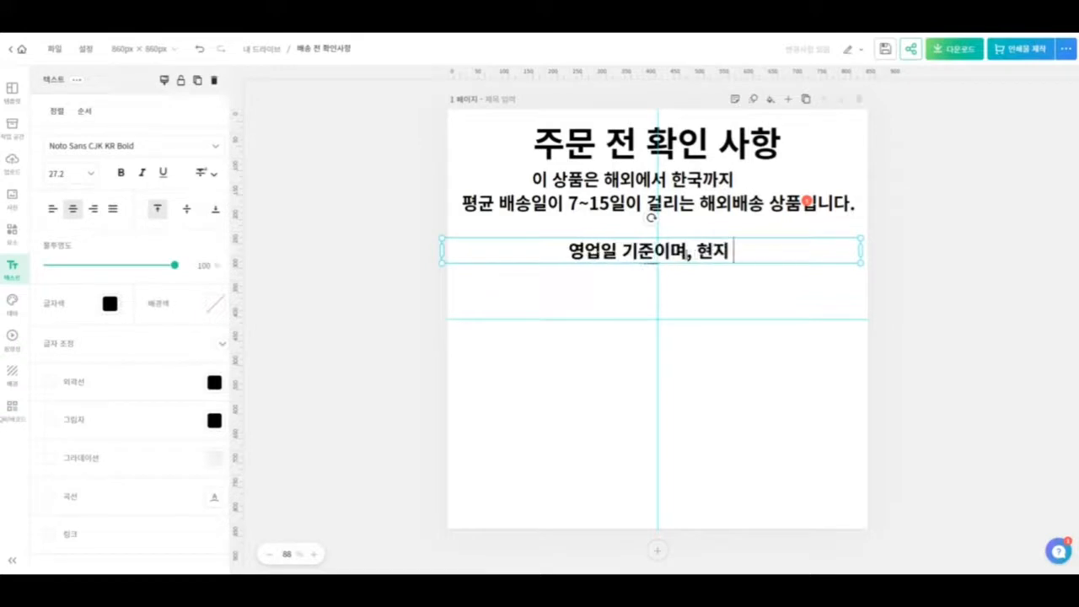
type(" 및 국내매")
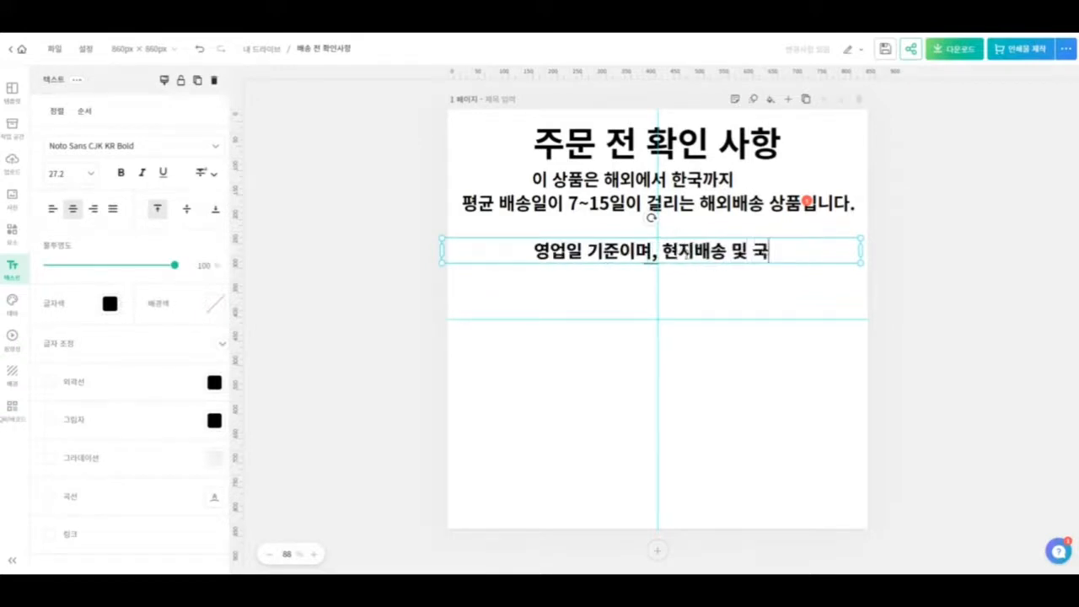
key("BackSpace")
type("배소")
key("BackSpace")
key("BackSpace")
key("BackSpace")
key("BackSpace")
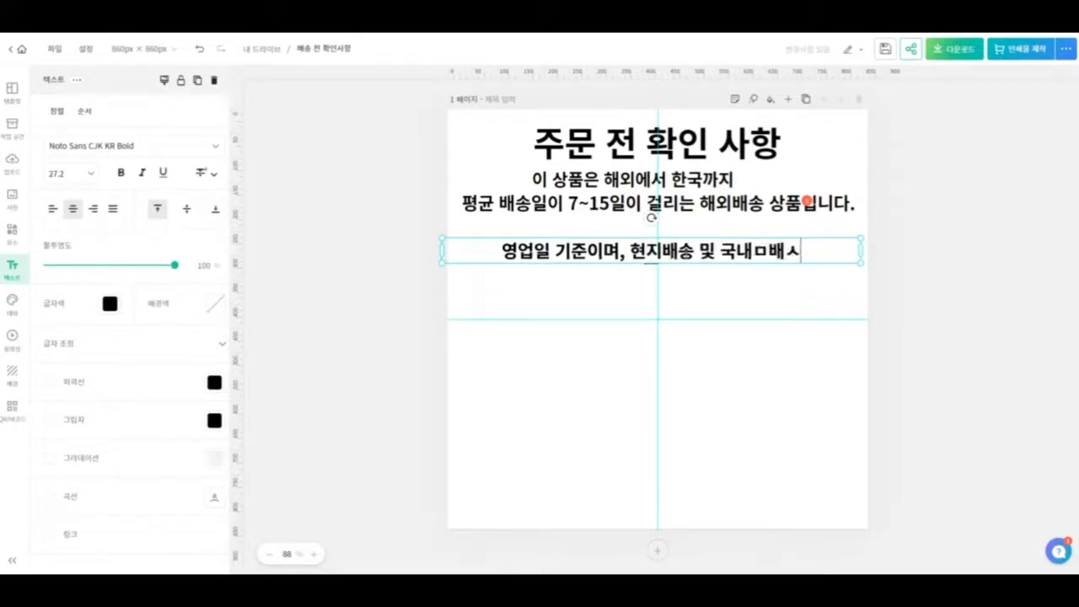
type("배송 중 추가 ")
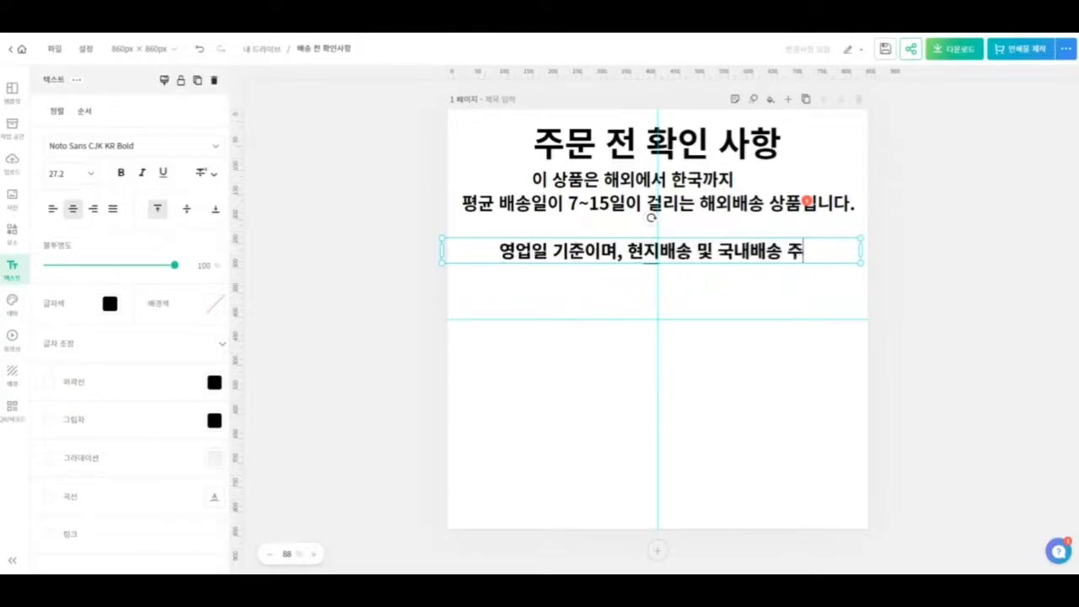
type("ㅣ지여")
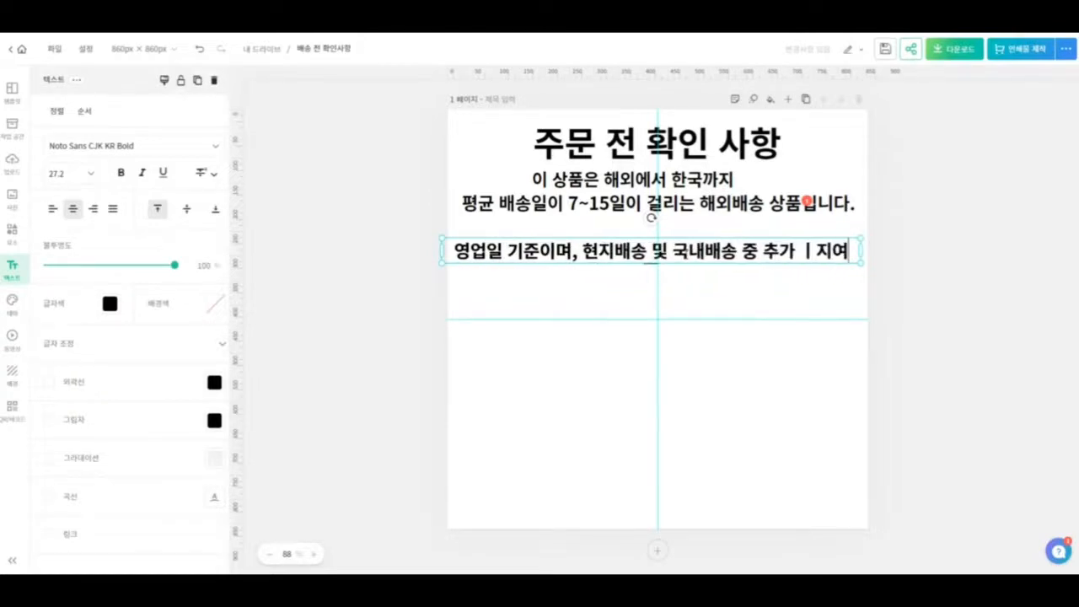
- Continue the note with "지연사항이 발생할 수 있습니다." after "추가"
key("BackSpace")
key("BackSpace")
key("BackSpace")
key("BackSpace")
type("지여")
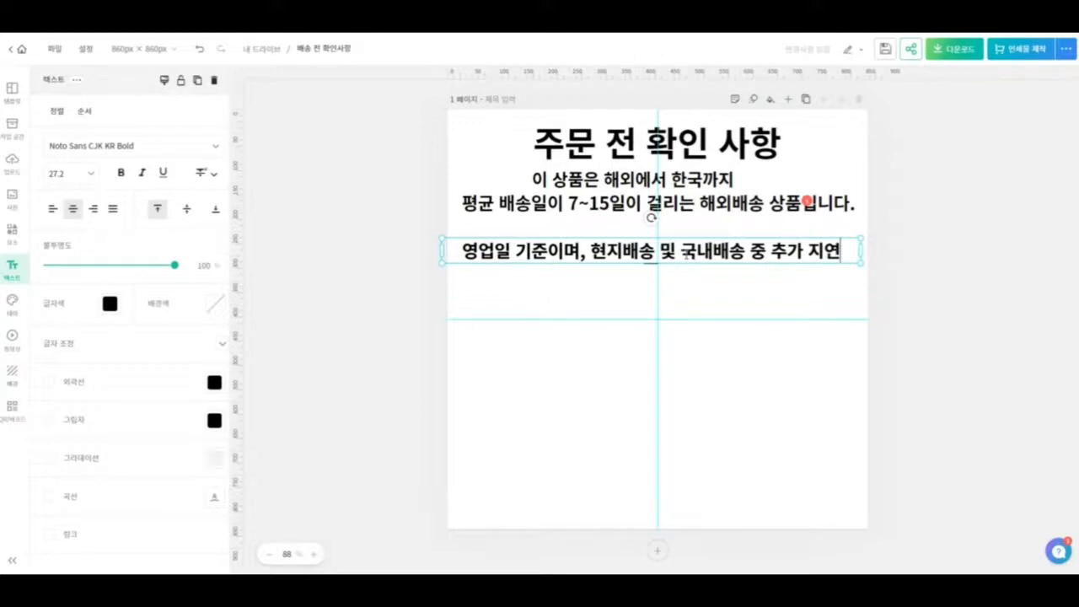
type("사항이 발생할 수 있습니")
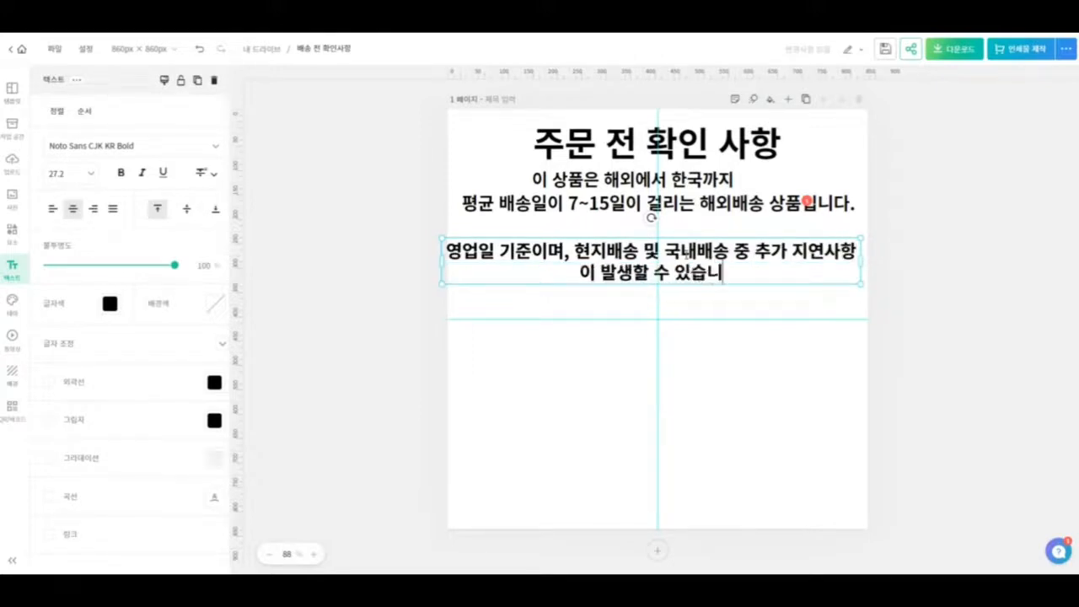
type("다.(연")
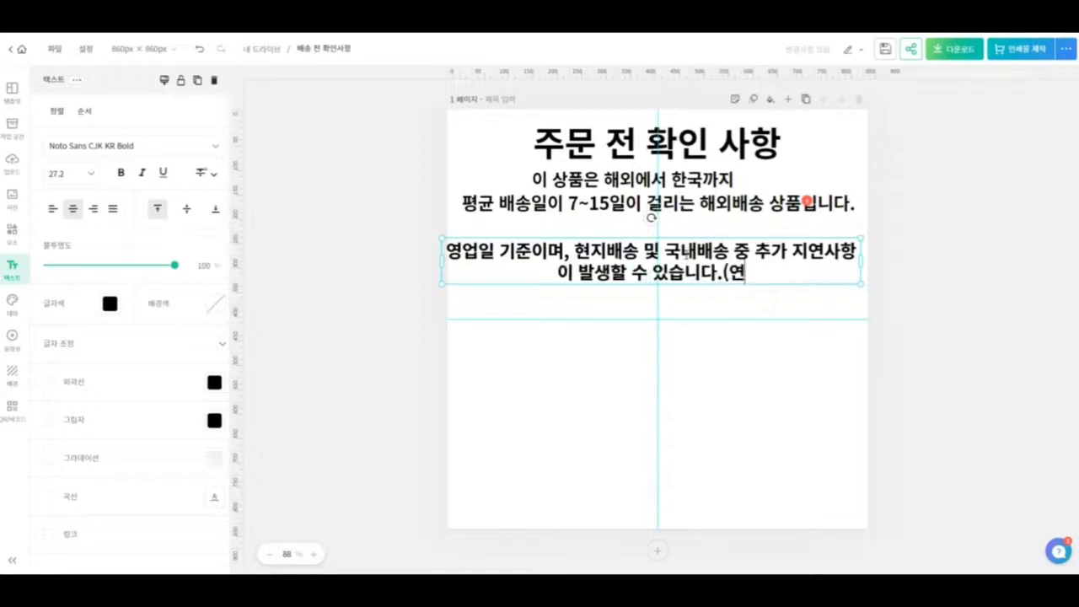
- Append "(현지 상황에 따라 지연될 수 있으니" to the note
key("BackSpace")
type("현지삿")
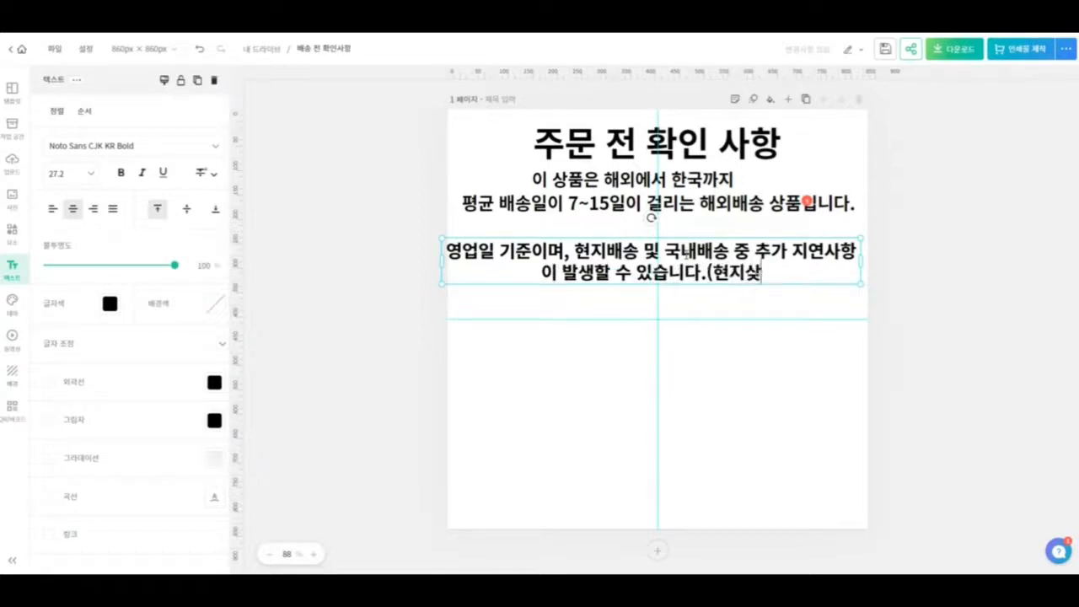
key("BackSpace")
type("상황에")
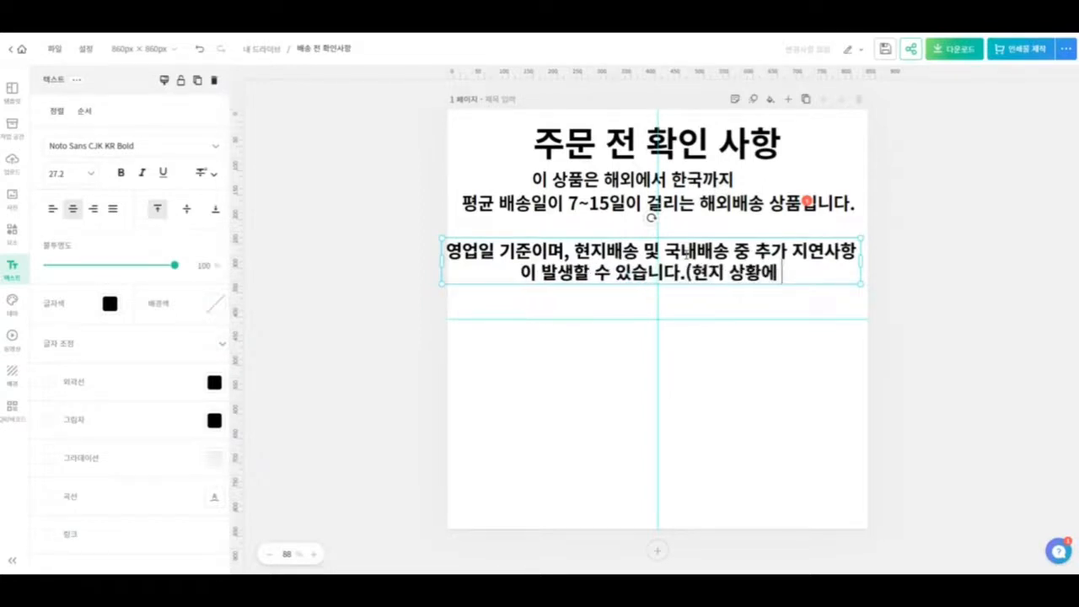
type(" 딸라 ")
type("지연될 ㅅ")
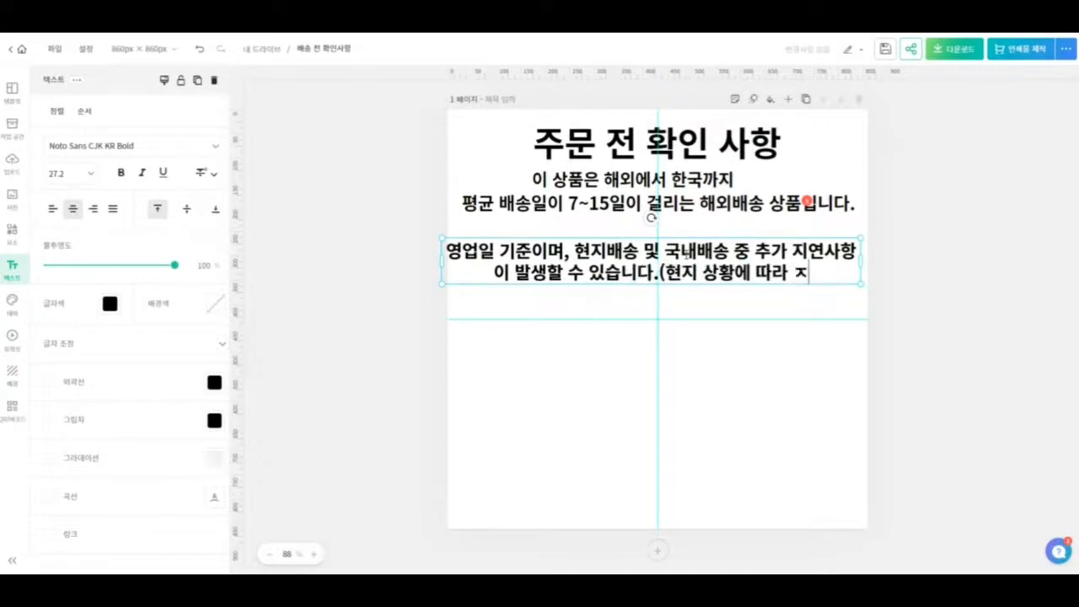
type("ㅜ 이")
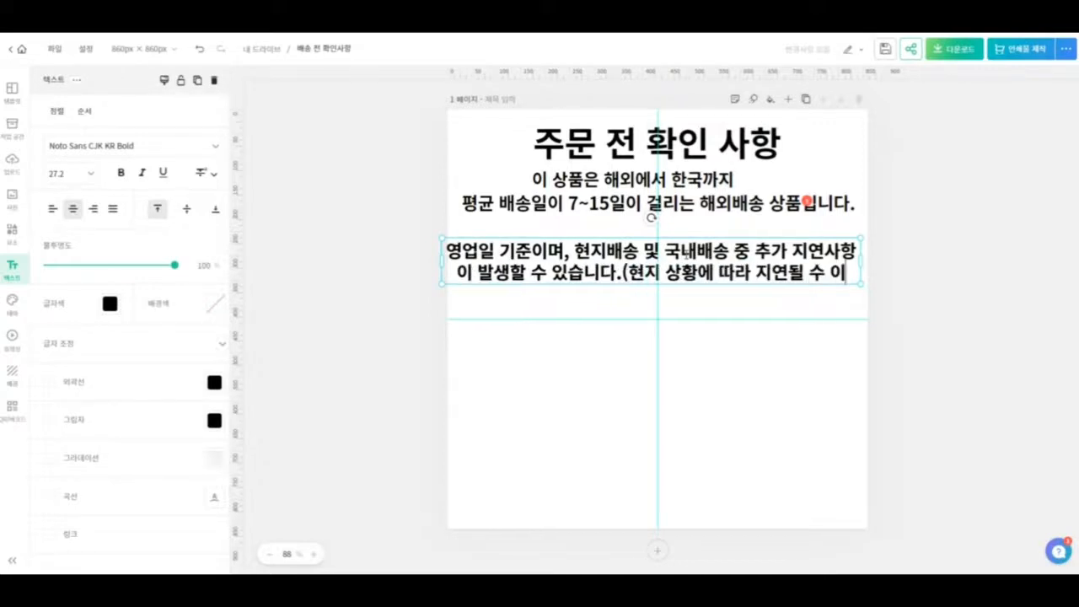
type("ㅆ으니")
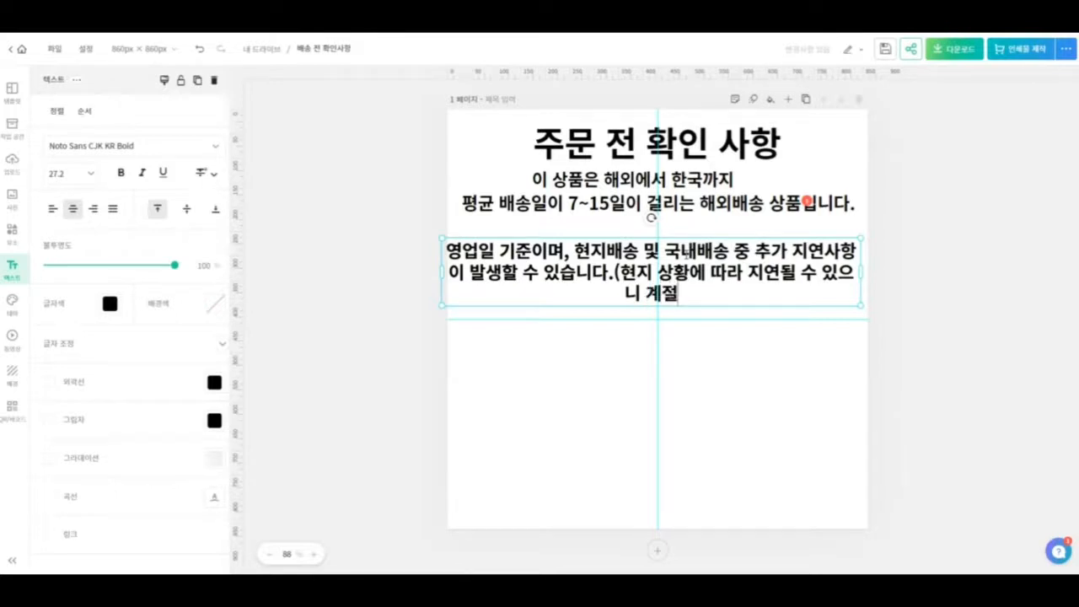
- Finish the note with "필수품들은 2~3주의 여유를 가지고 미리 주문해주시기 바랍니다."
type("과 같은 ㅍ")
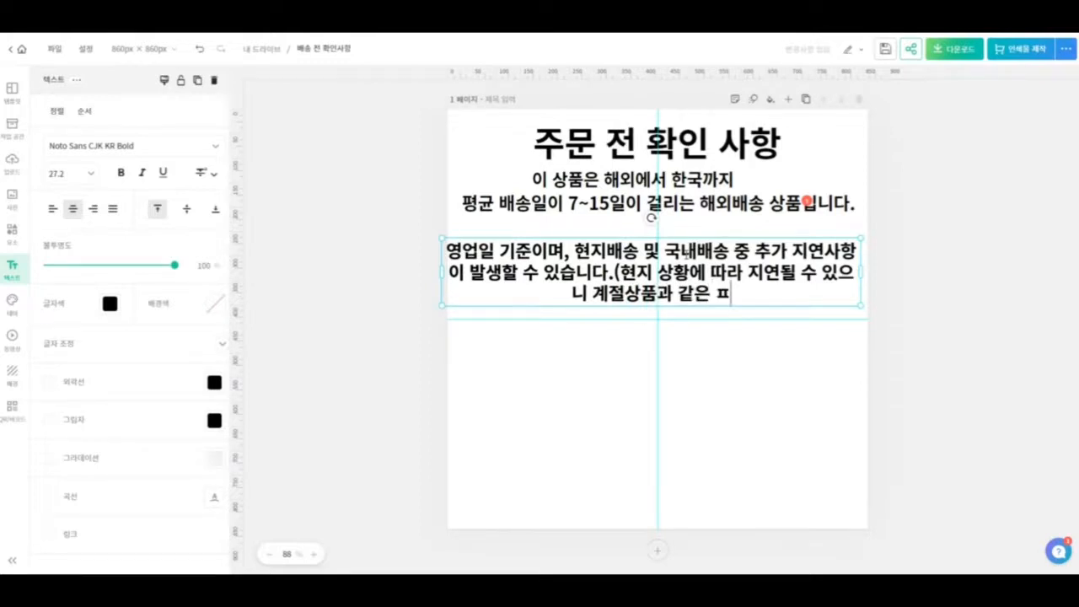
key("BackSpace")
key("BackSpace")
key("BackSpace")
key("BackSpace")
key("BackSpace")
key("BackSpace")
key("BackSpace")
key("BackSpace")
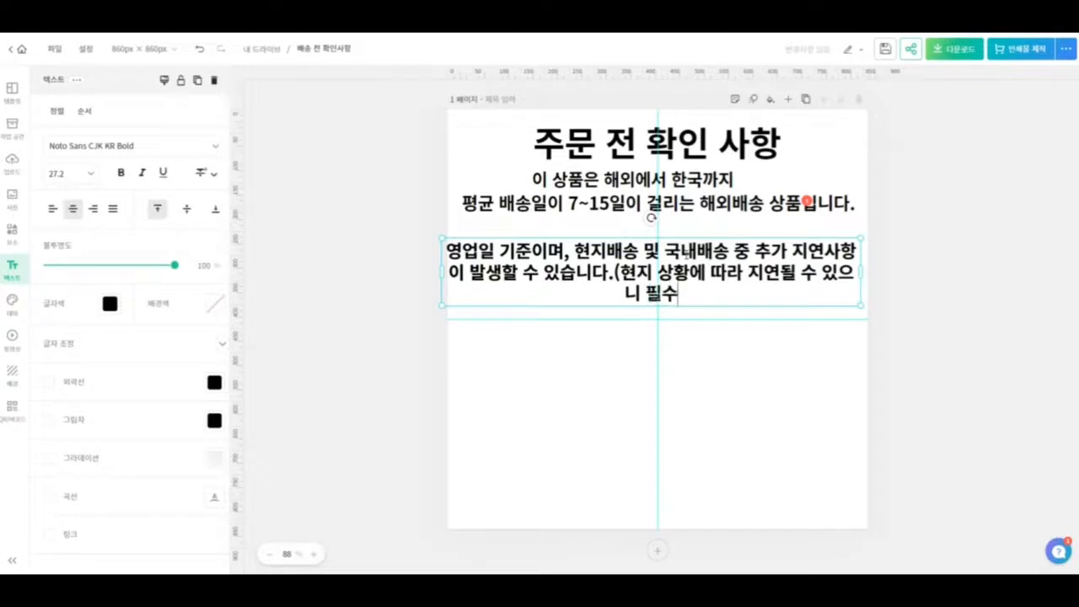
type("2")
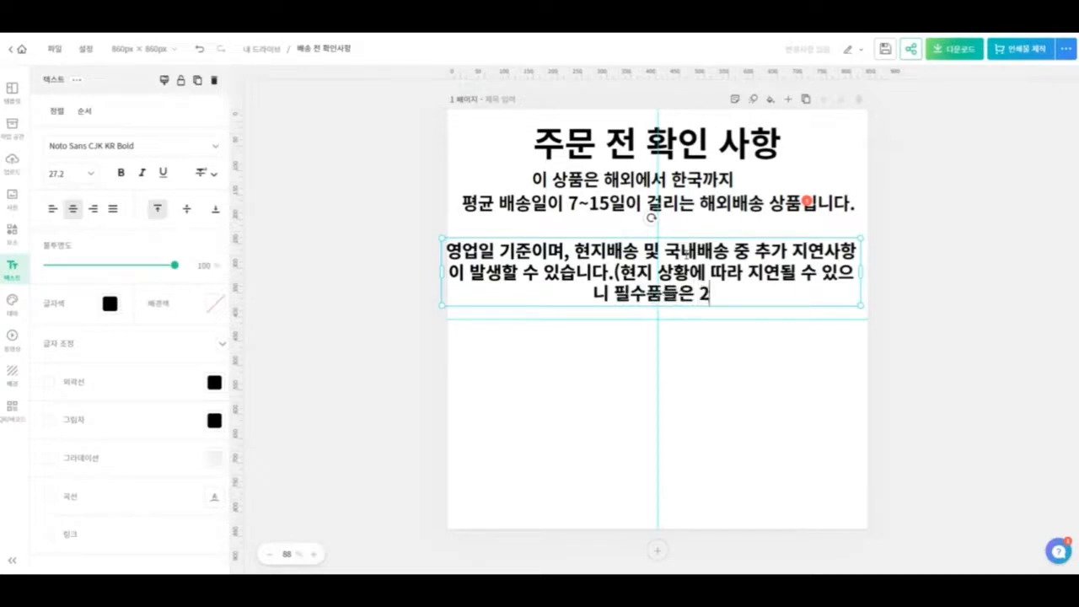
type("~3주")
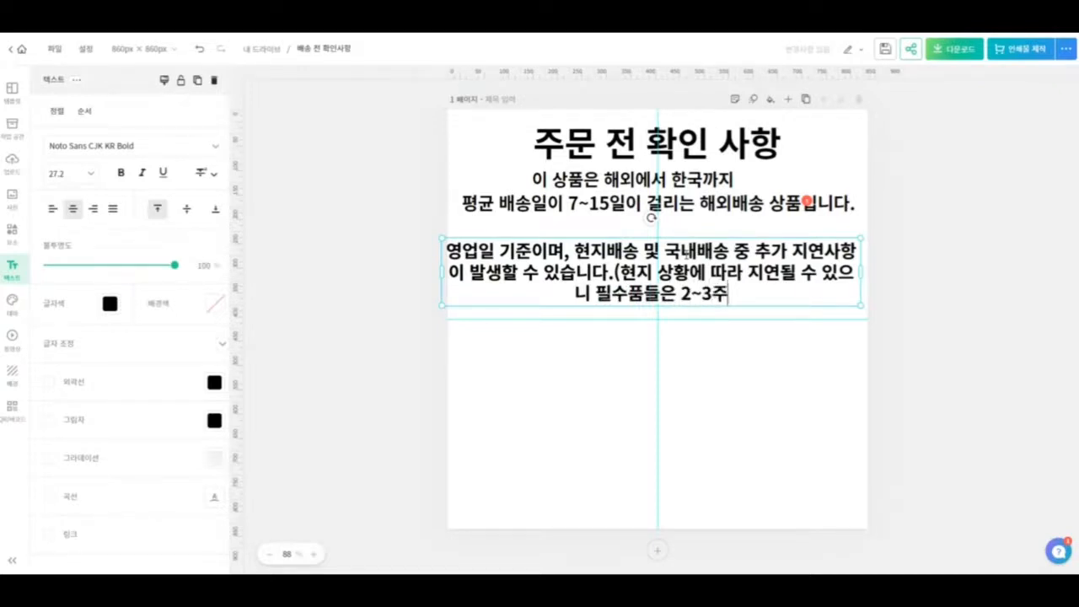
type("의 여유")
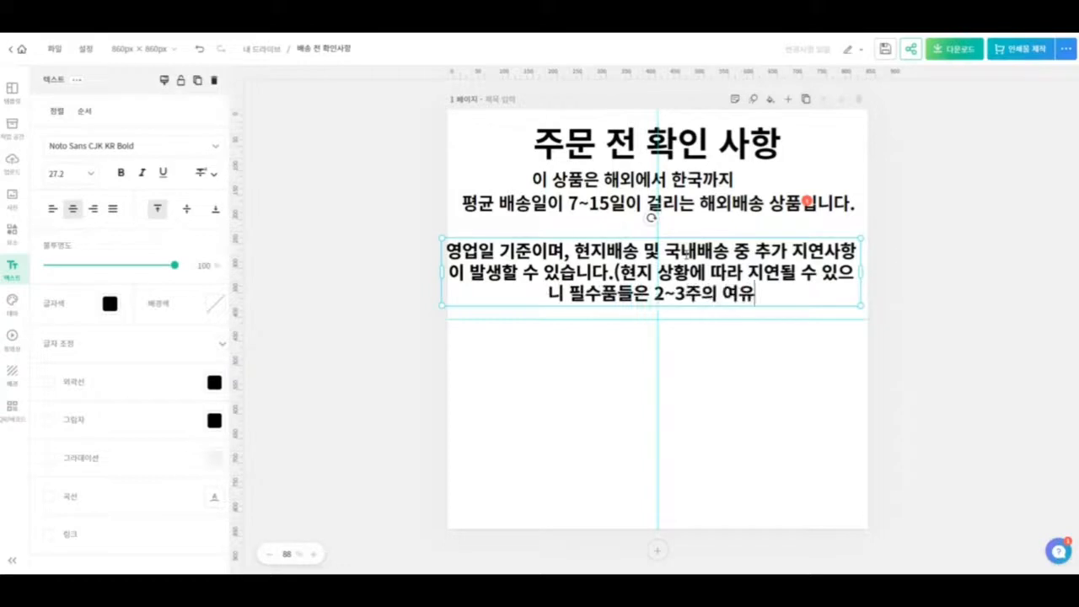
type("를 가지고 미리 캐")
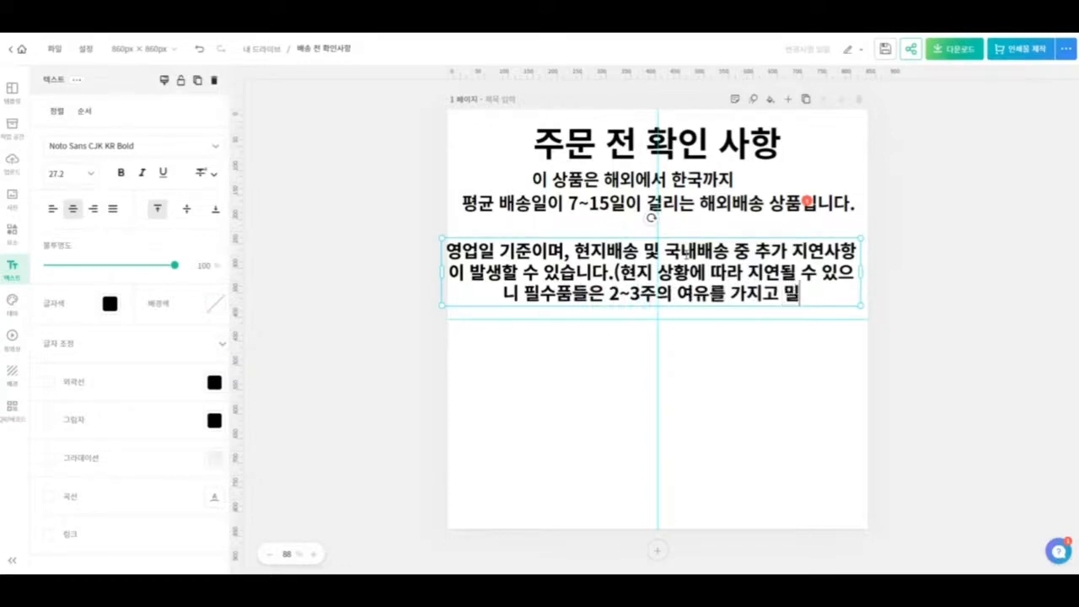
key("BackSpace")
type("주문해주식")
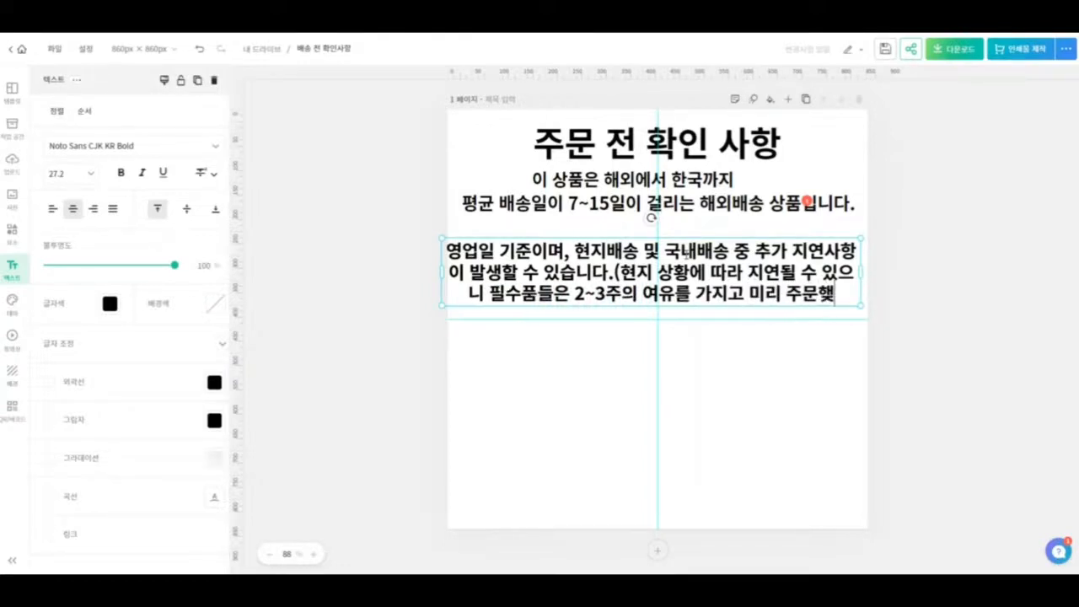
type("기 바랍니다.")
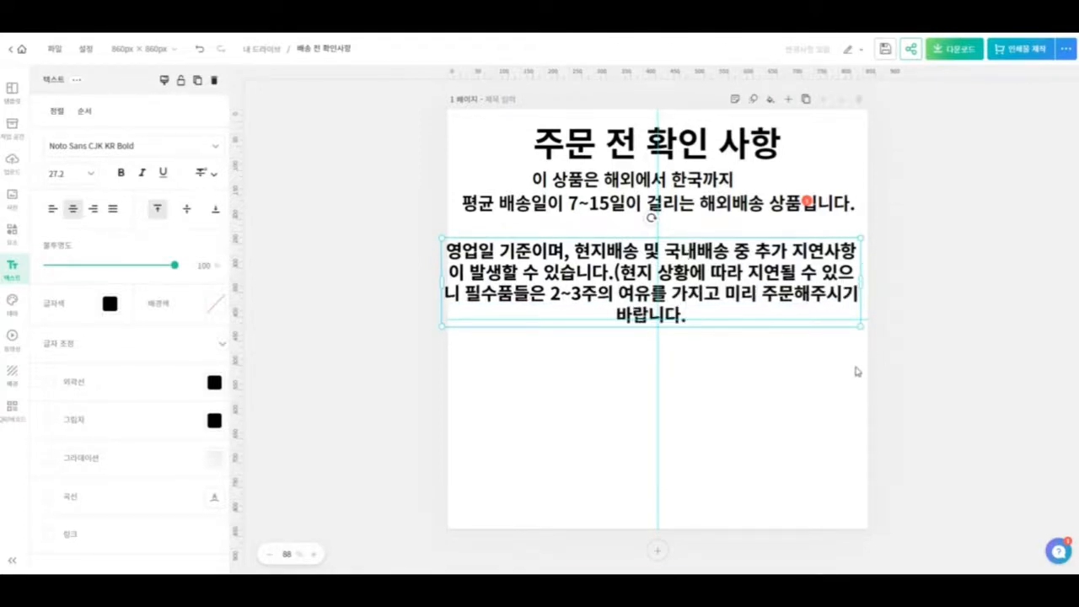
- Shrink the note to font size 18 and place it directly beneath the delivery-time line
left_click(857, 372)
left_click_drag(816, 312, 708, 268)
left_click_drag(623, 251, 657, 244)
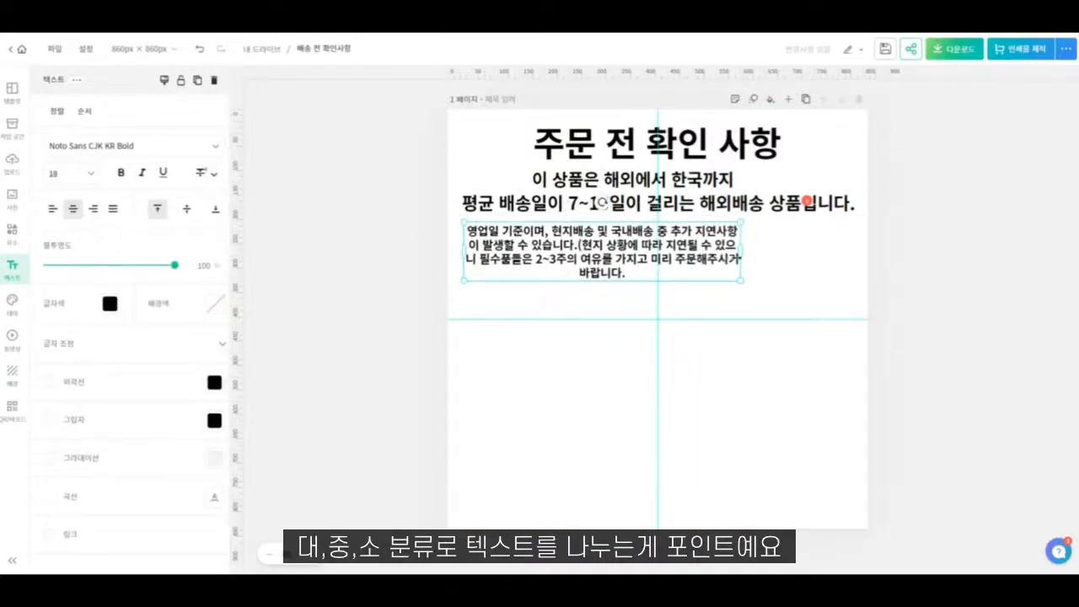
- Widen the note box to match the delivery-time line's width and left-align its text
left_click_drag(740, 251, 859, 252)
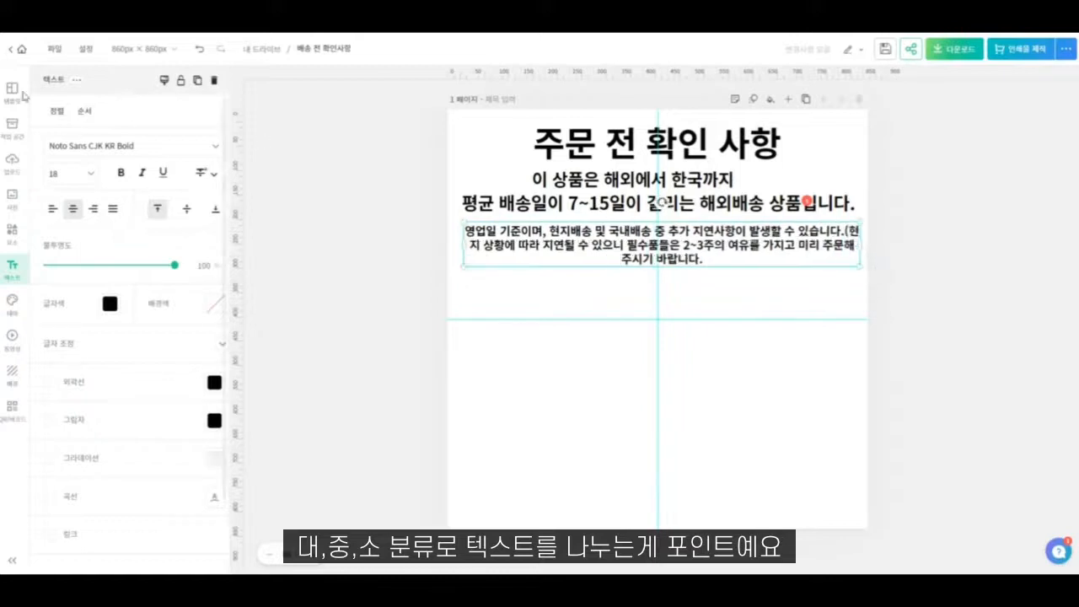
left_click(53, 209)
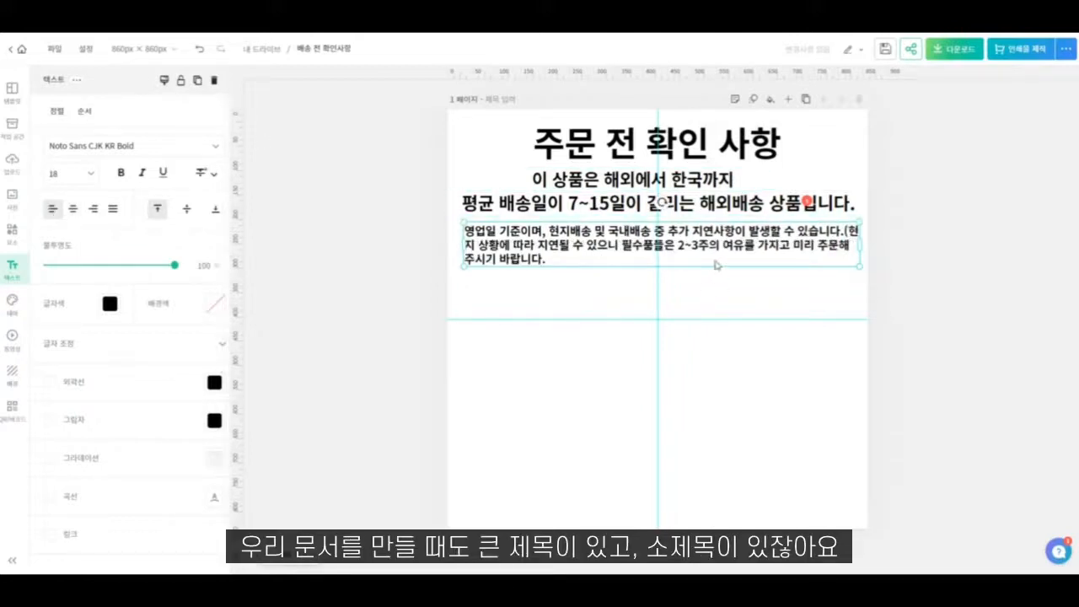
- Apply the font 에스코어 드림 6 to both delivery-time lines and the note together
left_click_drag(830, 287, 606, 168)
left_click(138, 195)
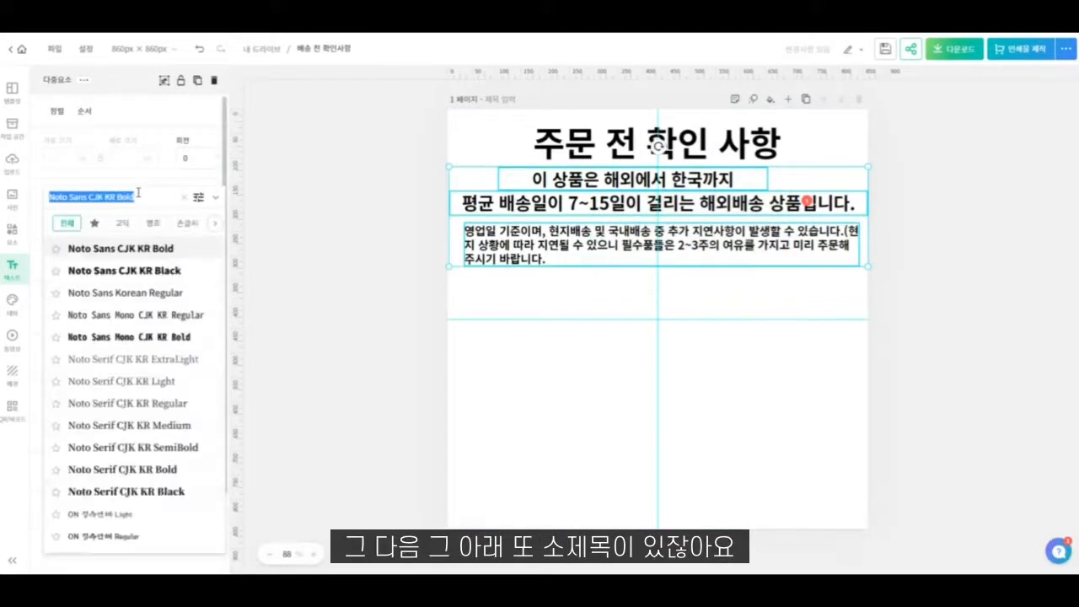
type("이기")
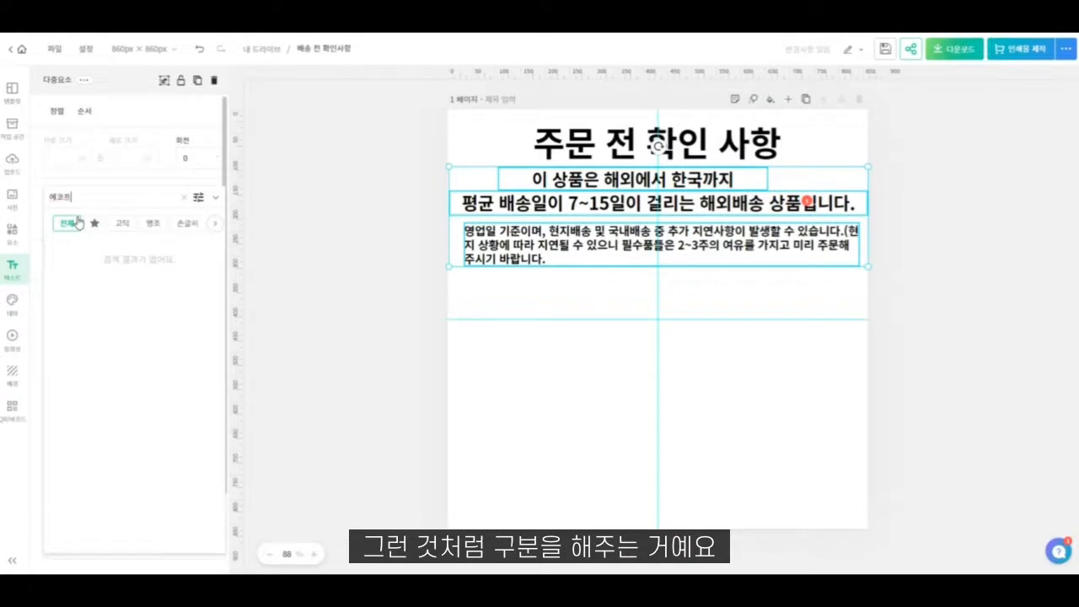
key("BackSpace")
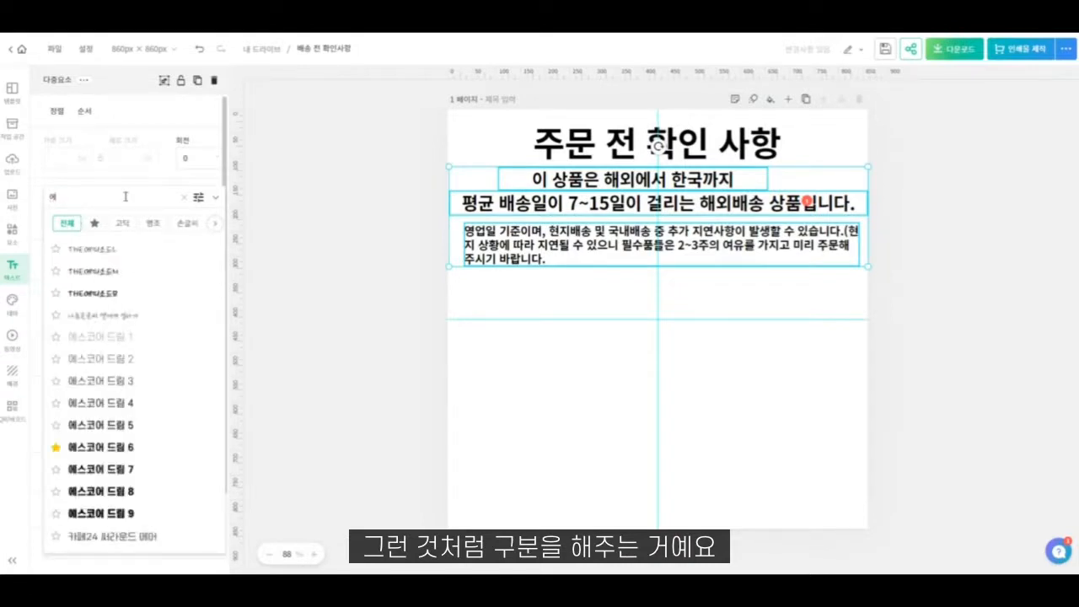
left_click(137, 455)
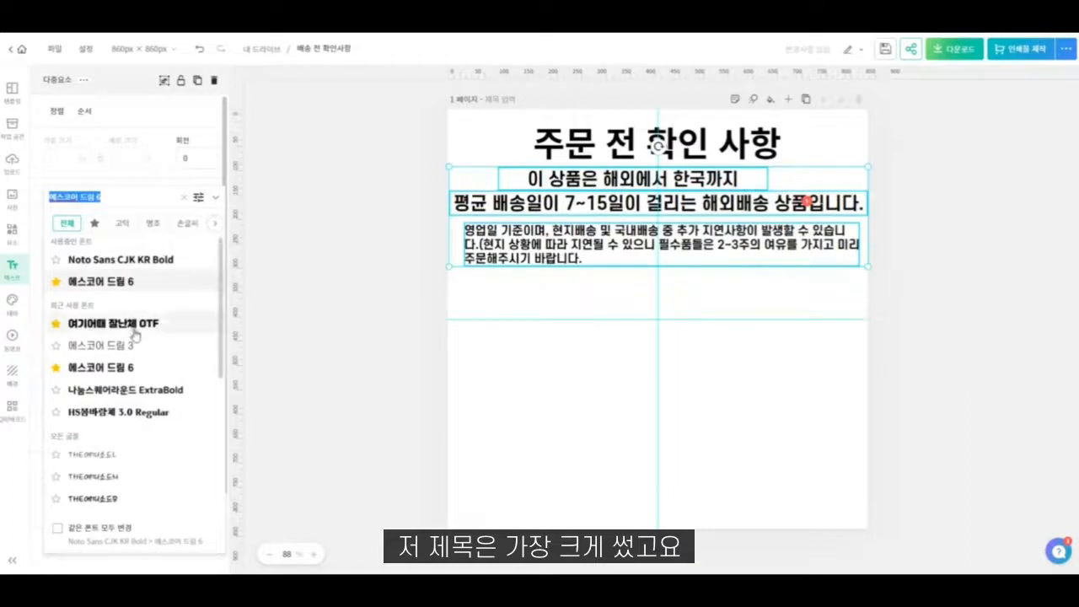
- Switch both delivery-time lines and the note to the lighter font 에스코어 드림 4
left_click(138, 198)
left_click(364, 243)
left_click(157, 198)
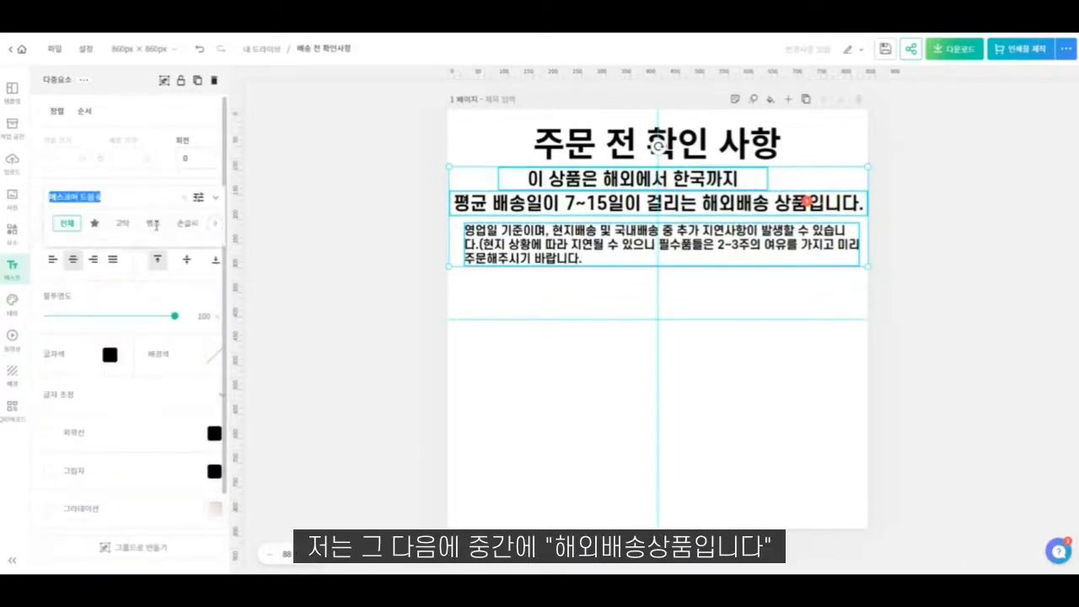
scroll(133, 286, "up", 1)
left_click(132, 304)
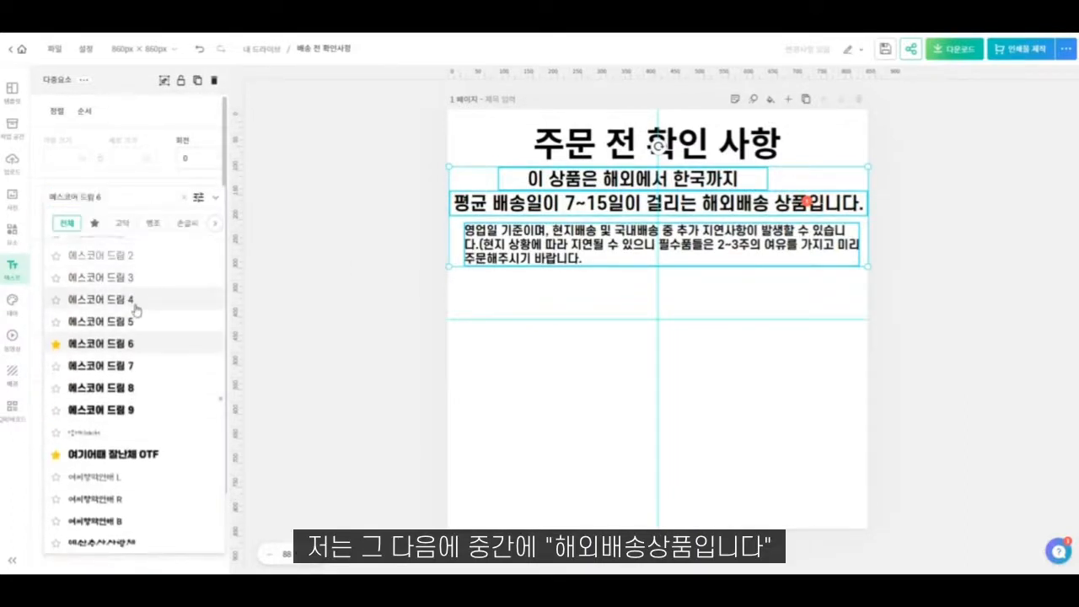
left_click(787, 325)
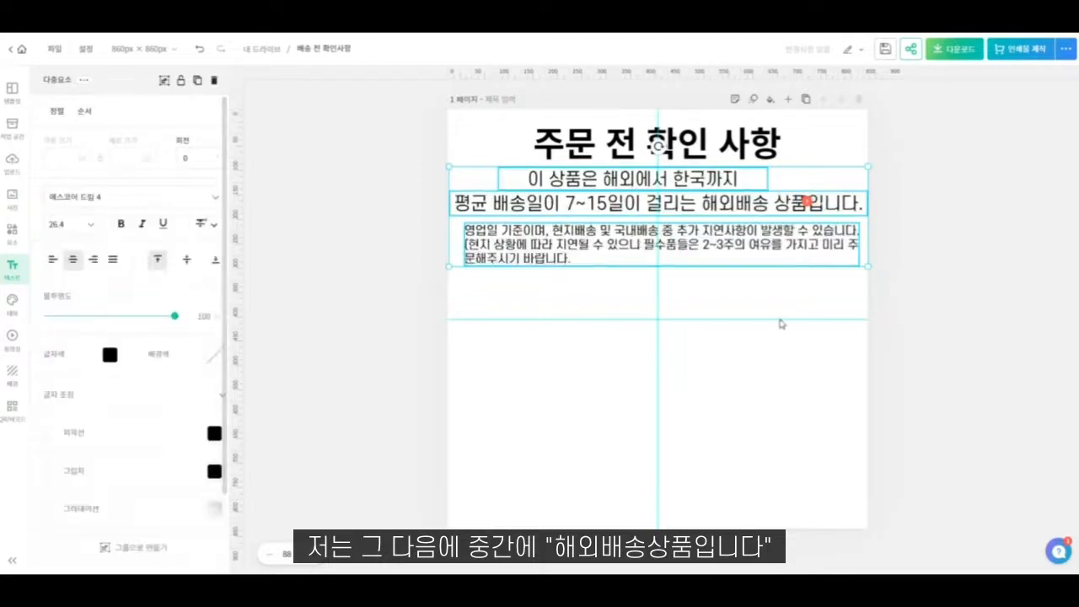
left_click(713, 341)
- Copy "이 상품은 해외에서 한국까지" into the text box below it, in front of "평균 배송일이"
left_click(699, 183)
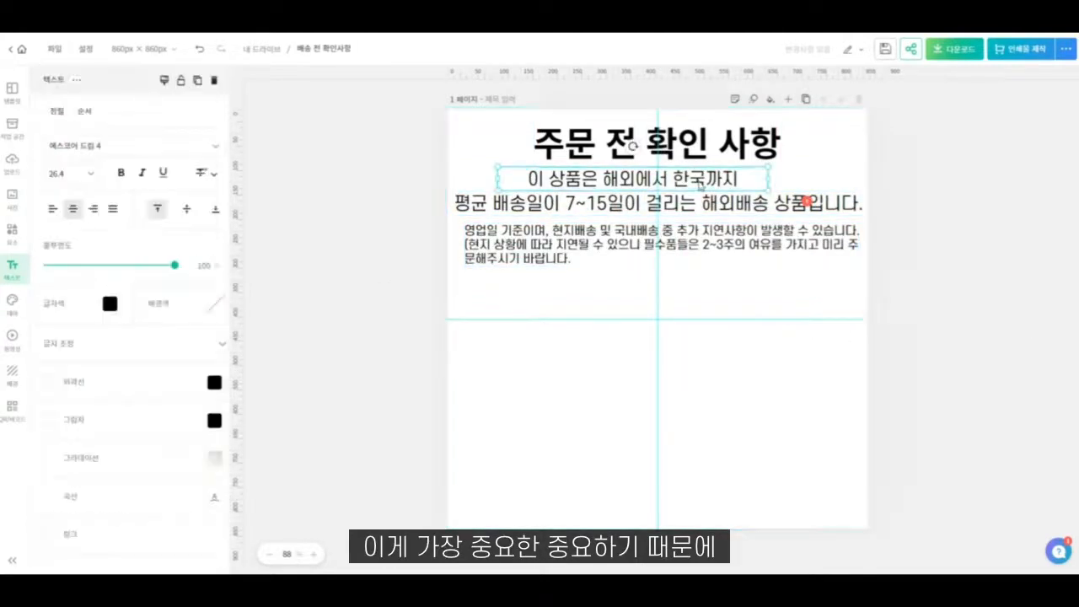
left_click(699, 183)
key("ctrl+c")
double_click(471, 204)
left_click(456, 204)
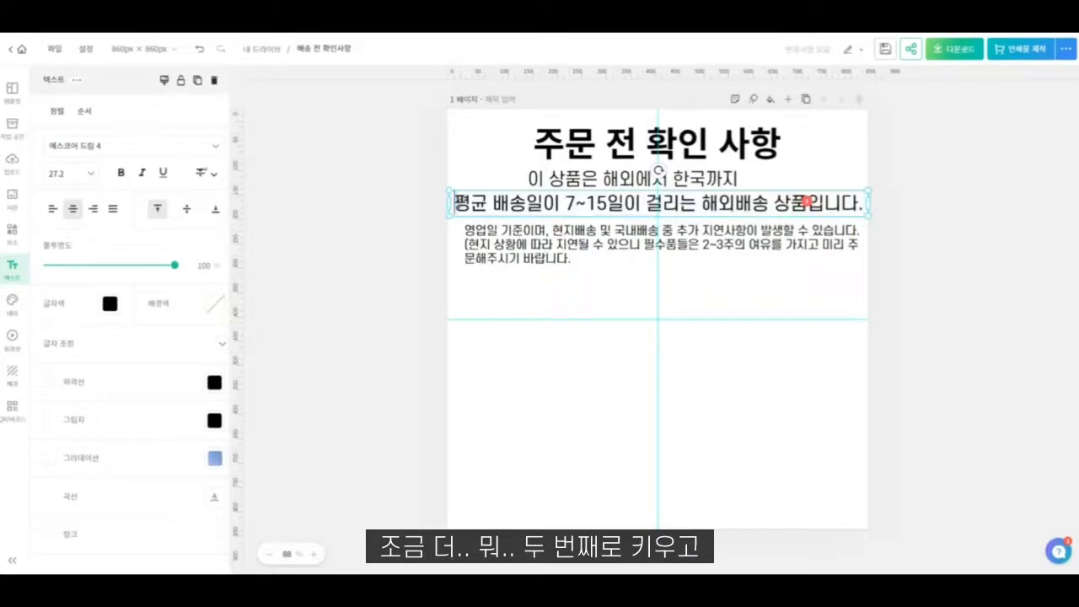
key("ctrl+v")
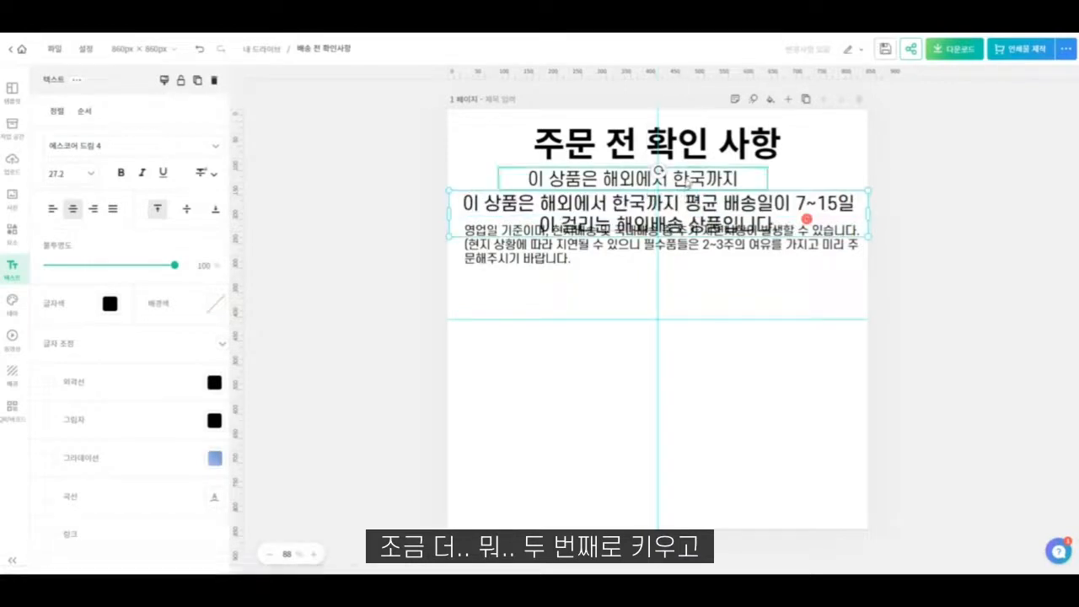
- Delete the separate "이 상품은 해외에서 한국까지" box and move the combined delivery-time text up beneath the heading
left_click(641, 178)
key("Delete")
left_click_drag(679, 211, 680, 187)
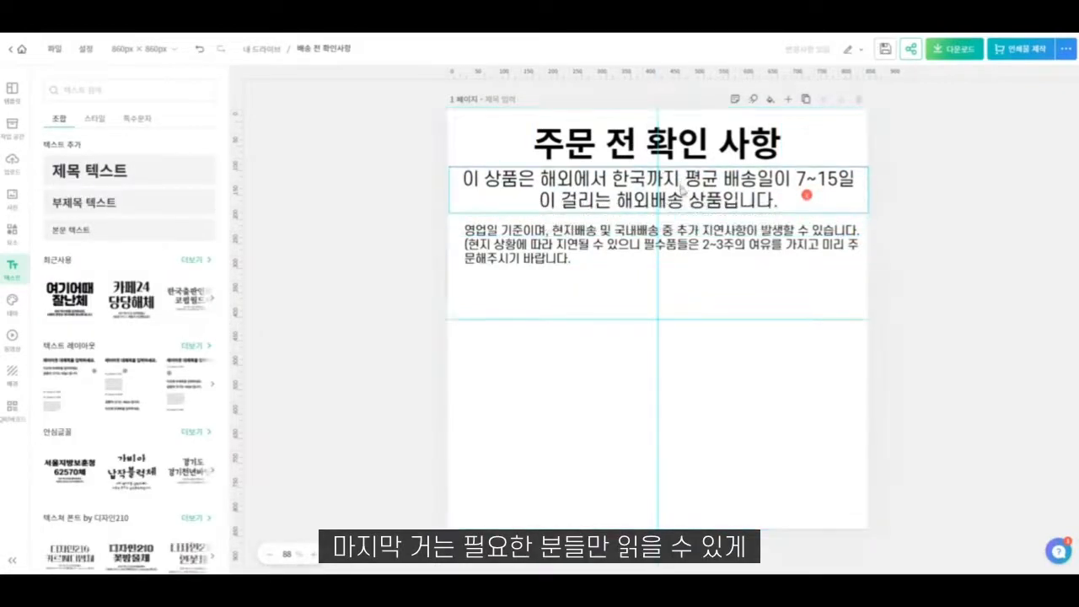
- Break the delivery-time text into three lines before "평균" and "해외배송", and move the note down to clear it
double_click(653, 207)
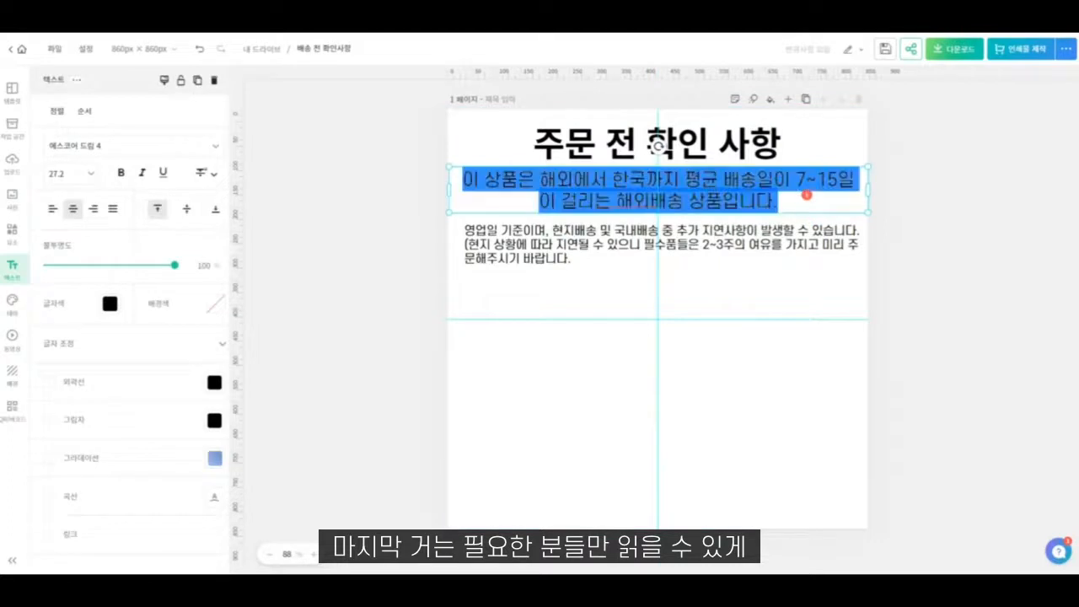
left_click(683, 178)
key("Return")
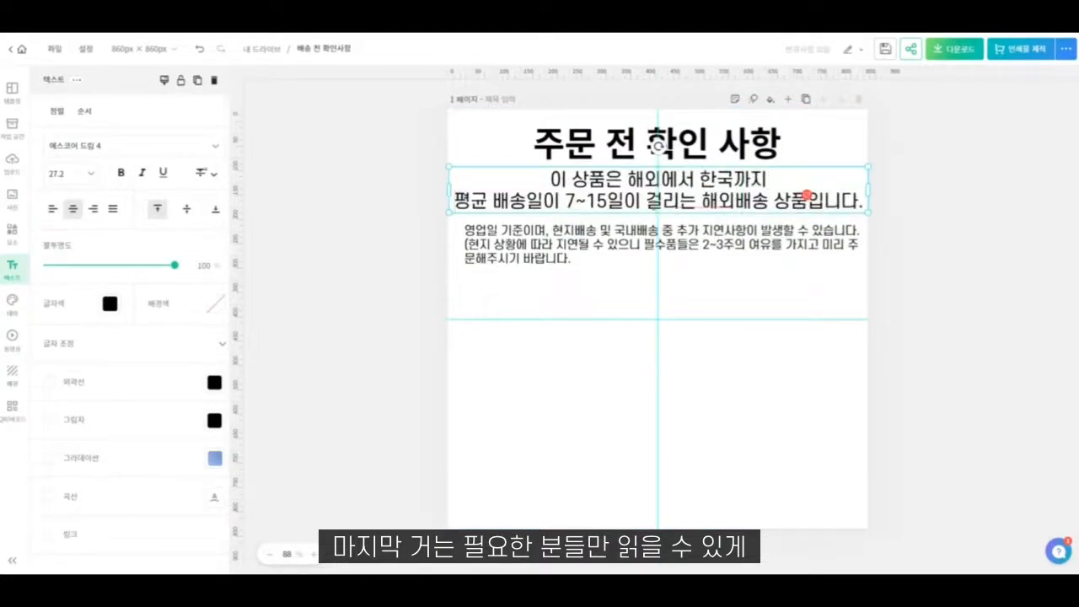
key("Return")
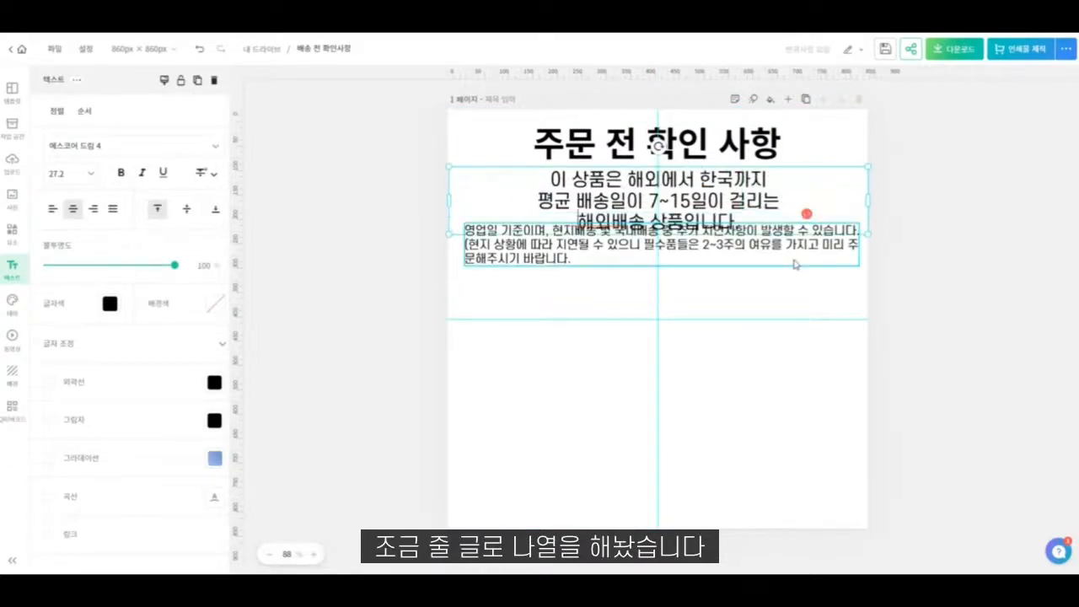
left_click(754, 303)
left_click_drag(722, 264, 723, 287)
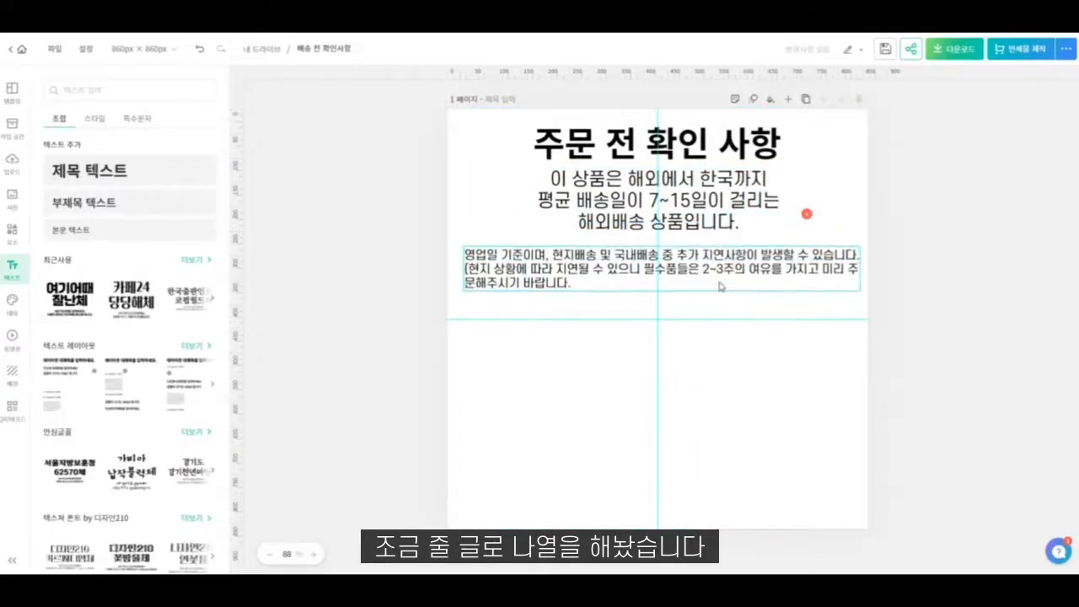
- Rewrap the delivery-time text into two lines with the second starting at "7~15일이", and move the note up directly beneath it
left_click(636, 214)
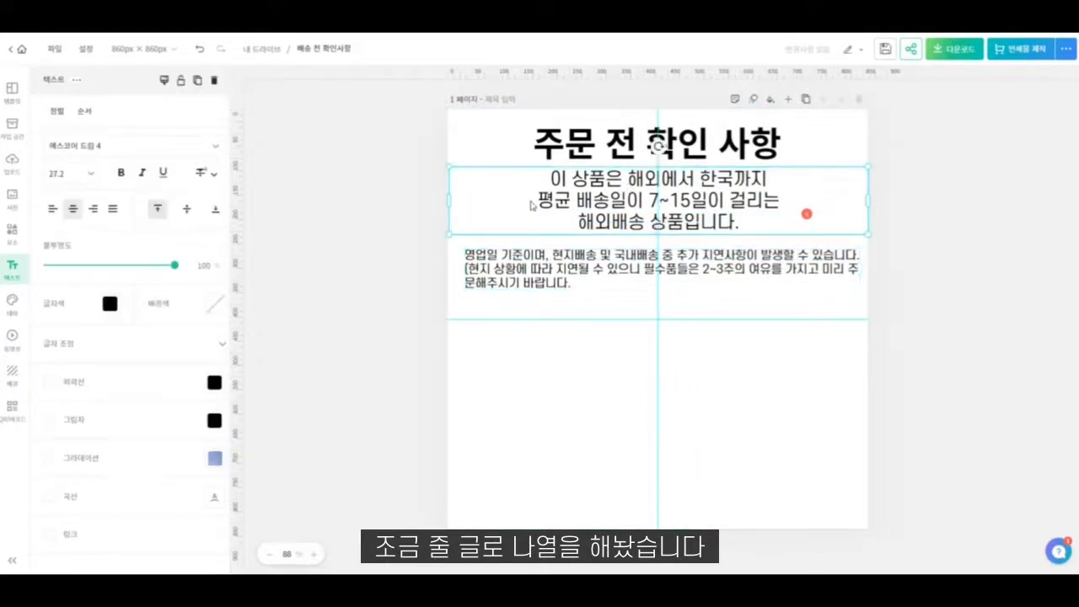
double_click(539, 206)
left_click(578, 221)
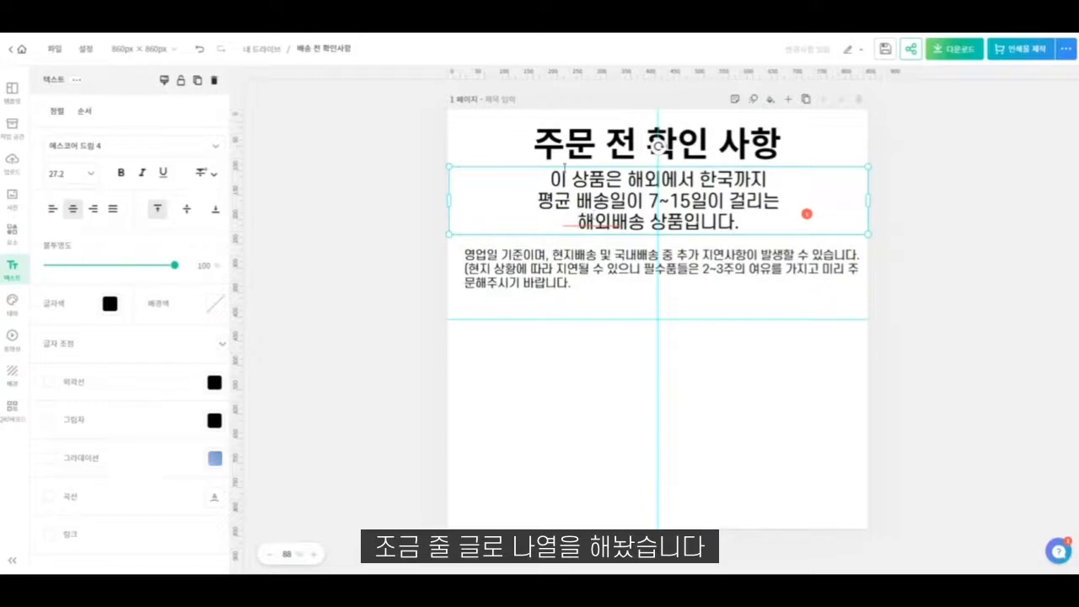
key("BackSpace")
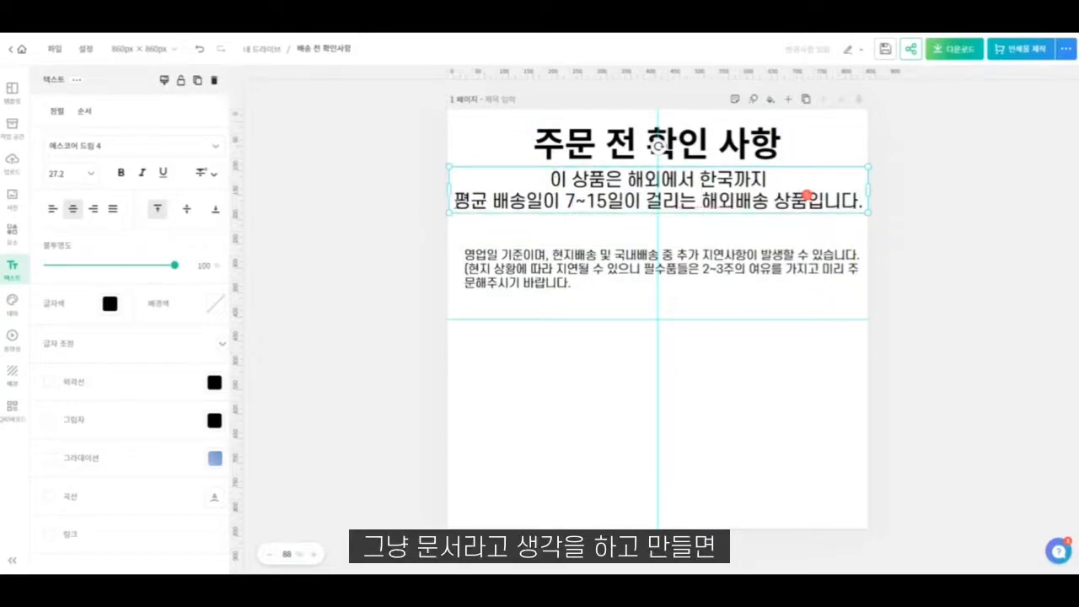
key("BackSpace")
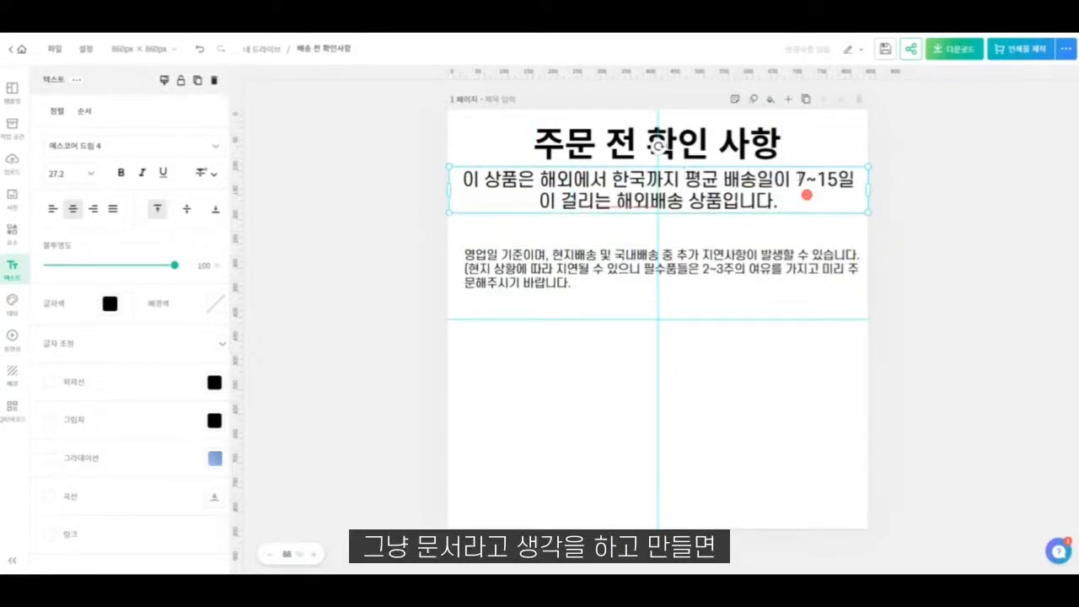
key("Return")
left_click(703, 356)
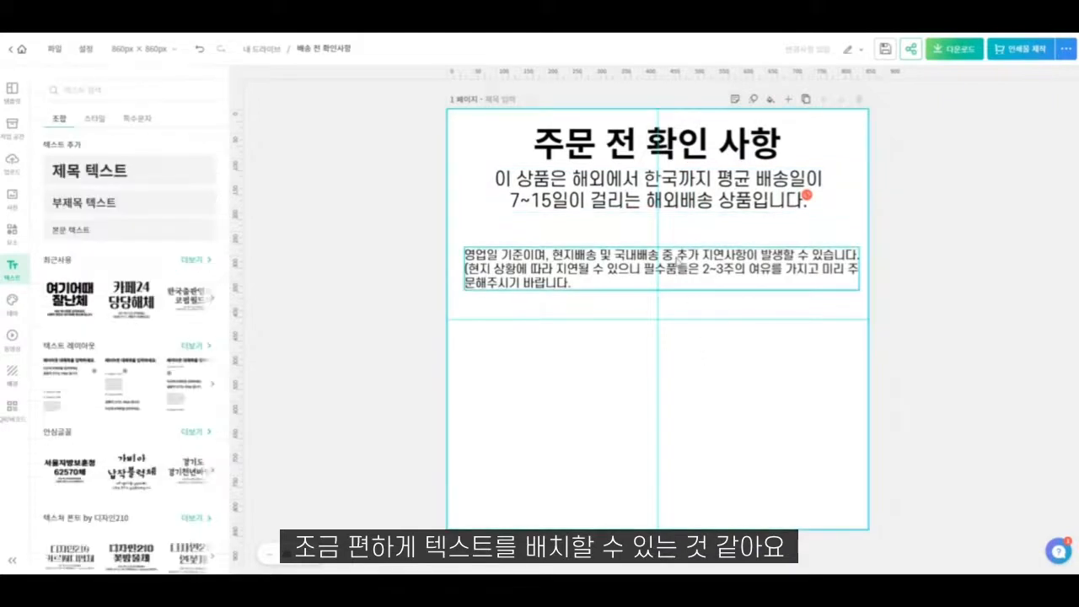
left_click_drag(679, 259, 675, 231)
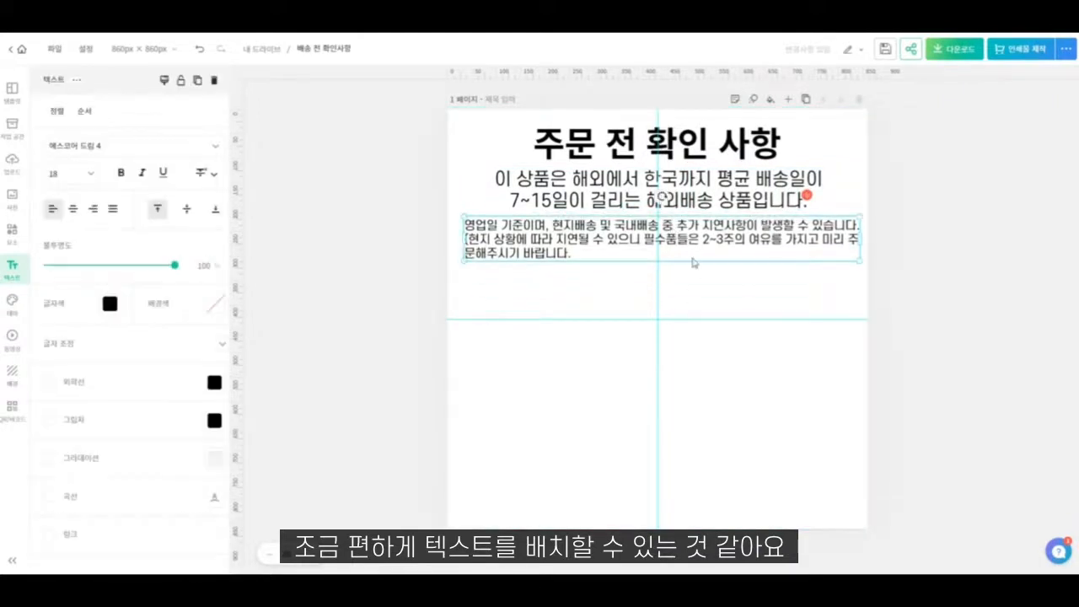
left_click(696, 311)
- Set the heading "주문 전 확인 사항" to the Gothic font G마켓 산스 Bold
left_click(657, 143)
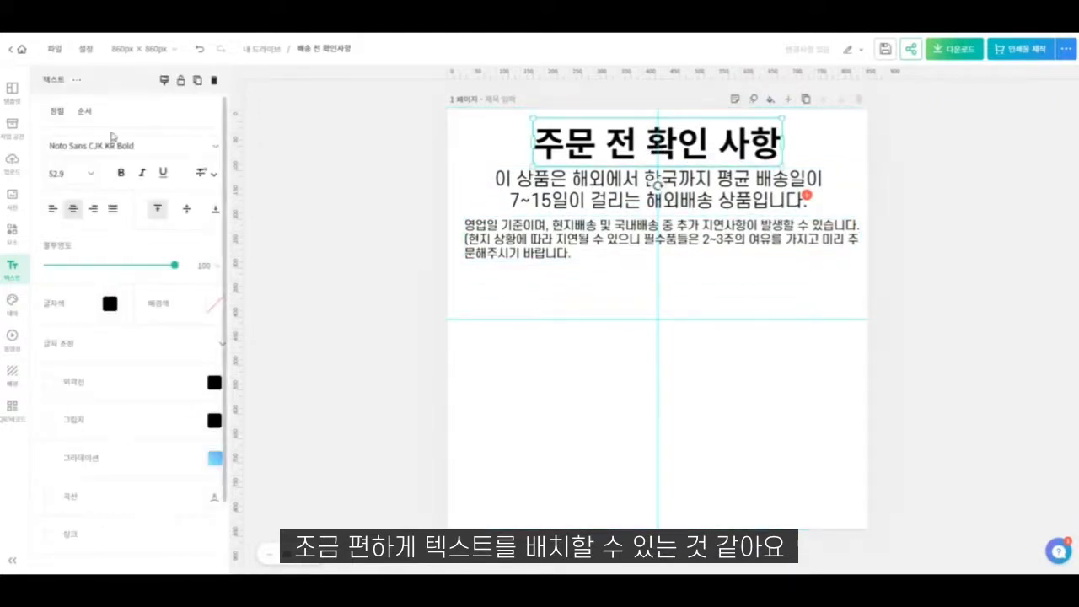
left_click(133, 145)
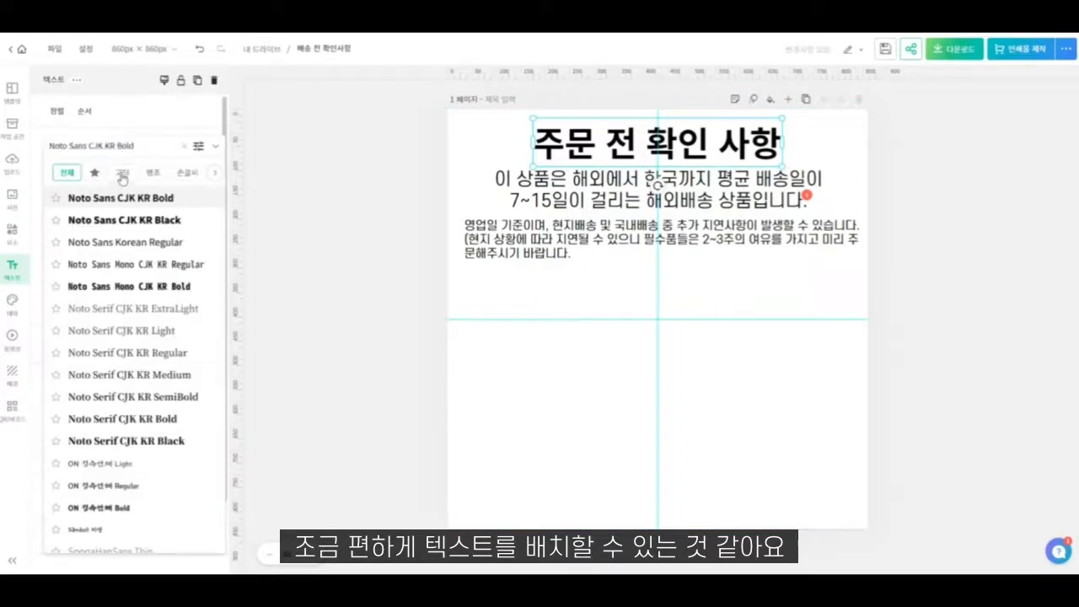
left_click(123, 172)
scroll(143, 479, "down", 2)
scroll(144, 478, "down", 10)
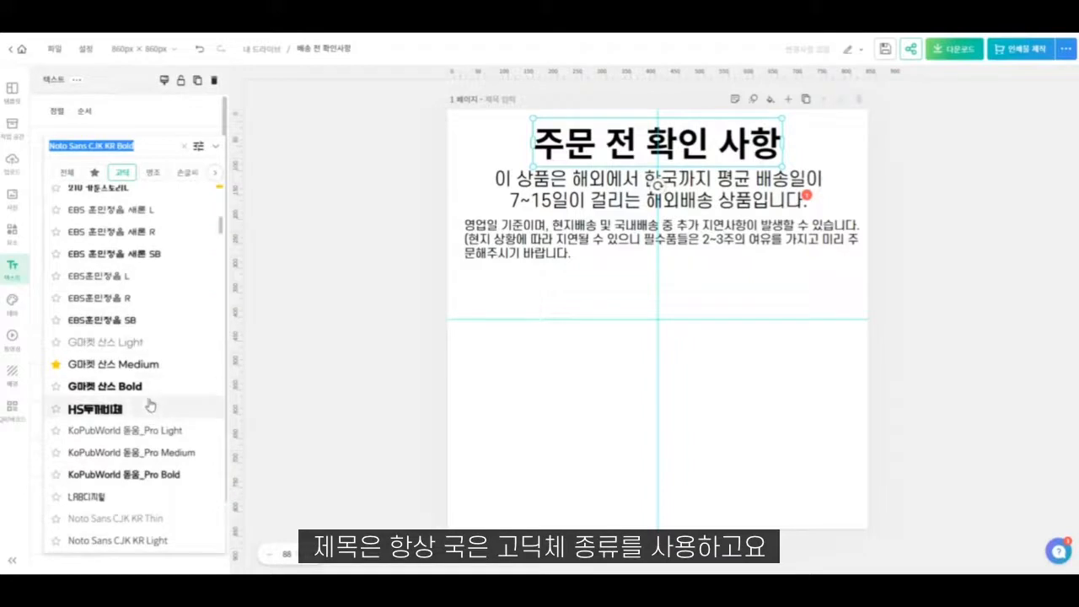
scroll(150, 406, "down", 2)
left_click(144, 221)
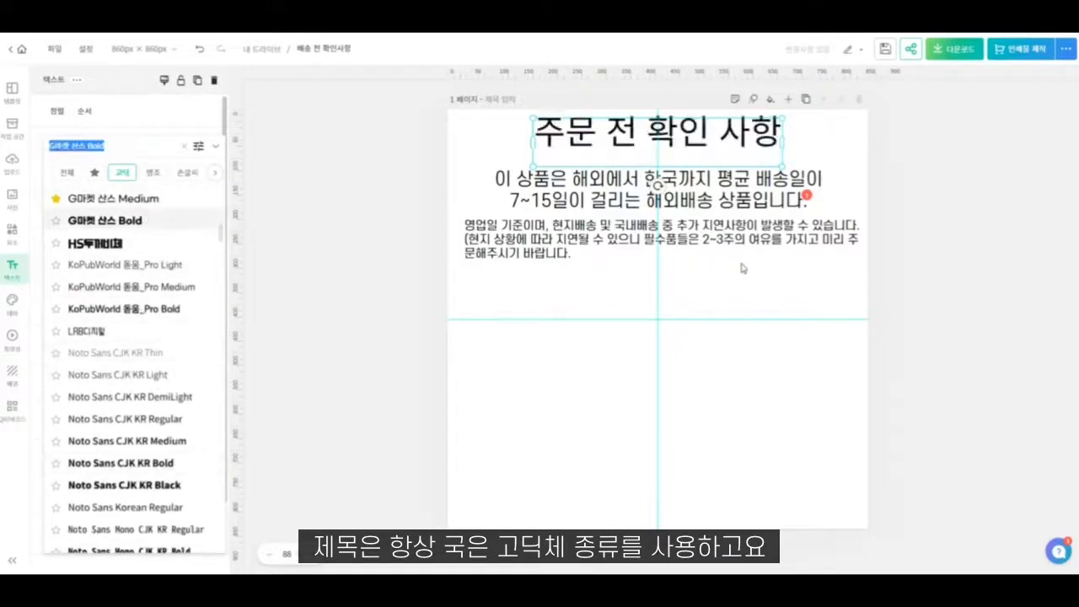
left_click(675, 252)
- Widen the heading's text box to about 580 px so the whole heading fits on one line
double_click(737, 150)
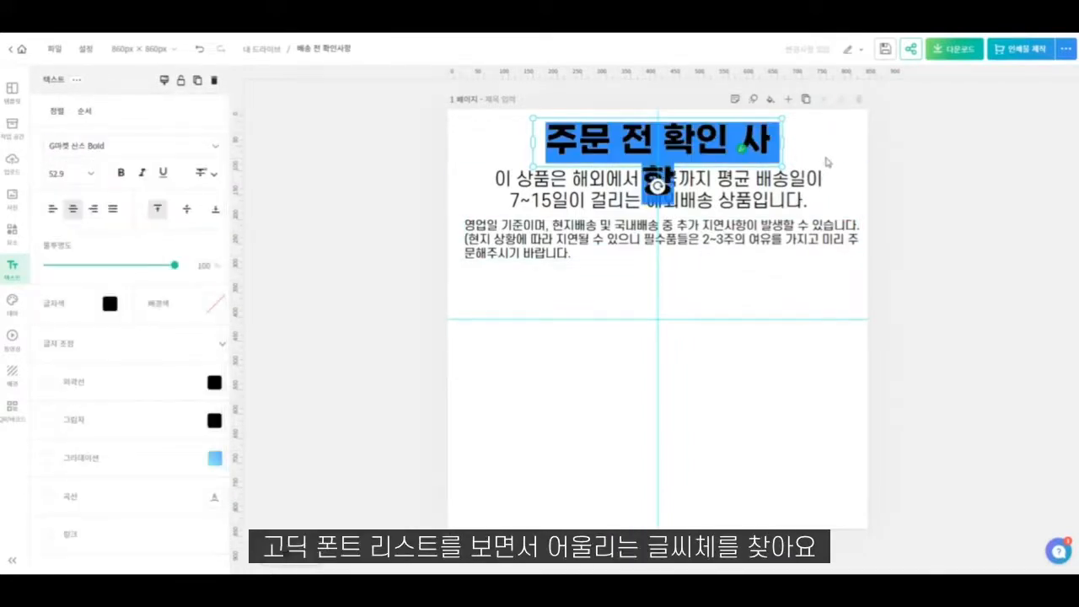
left_click(827, 162)
left_click(758, 142)
left_click_drag(782, 142, 799, 147)
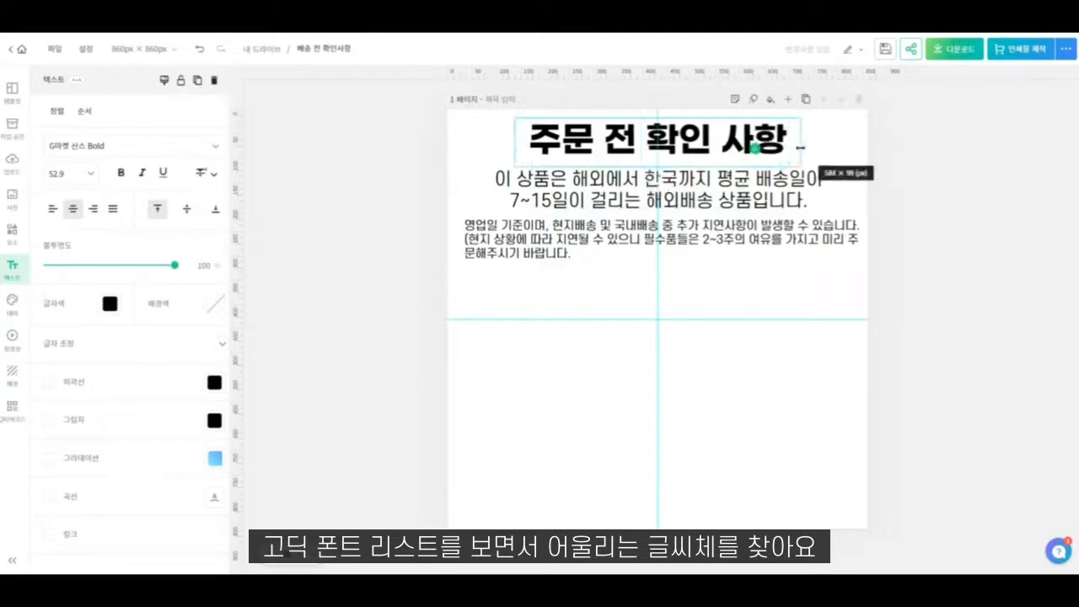
left_click(682, 337)
- Duplicate the note into the empty area below it and replace the copy's text with "주문"
left_click(574, 245)
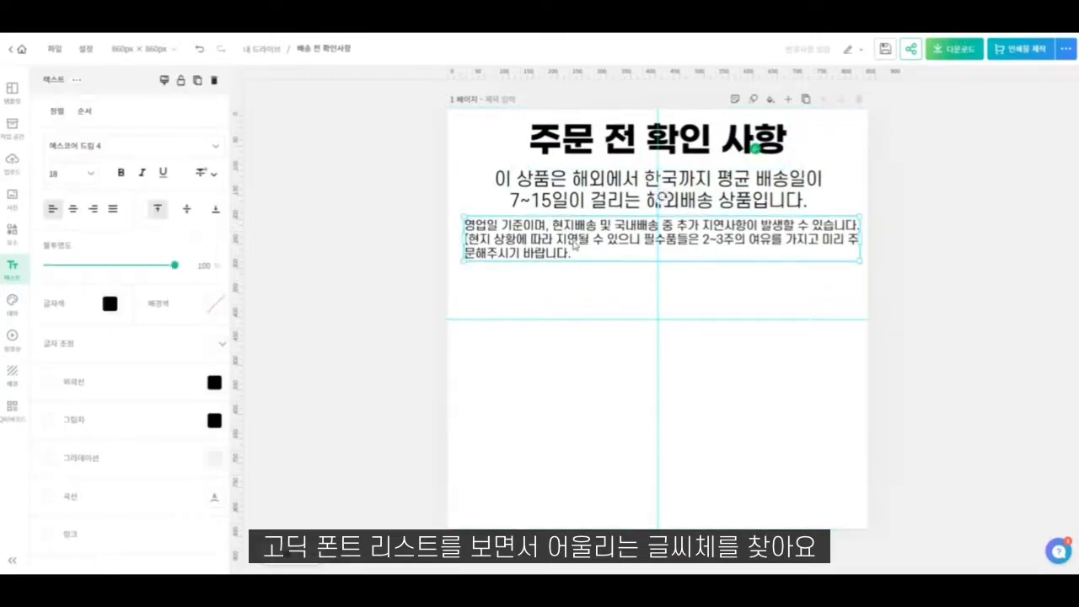
left_click(475, 327)
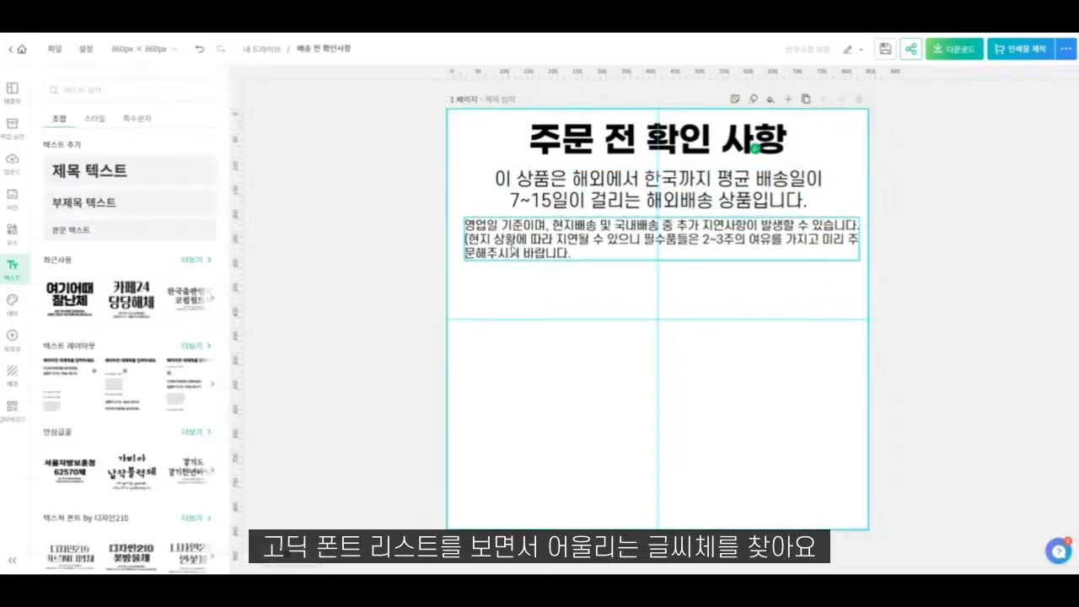
left_click_drag(514, 246, 520, 308)
double_click(520, 309)
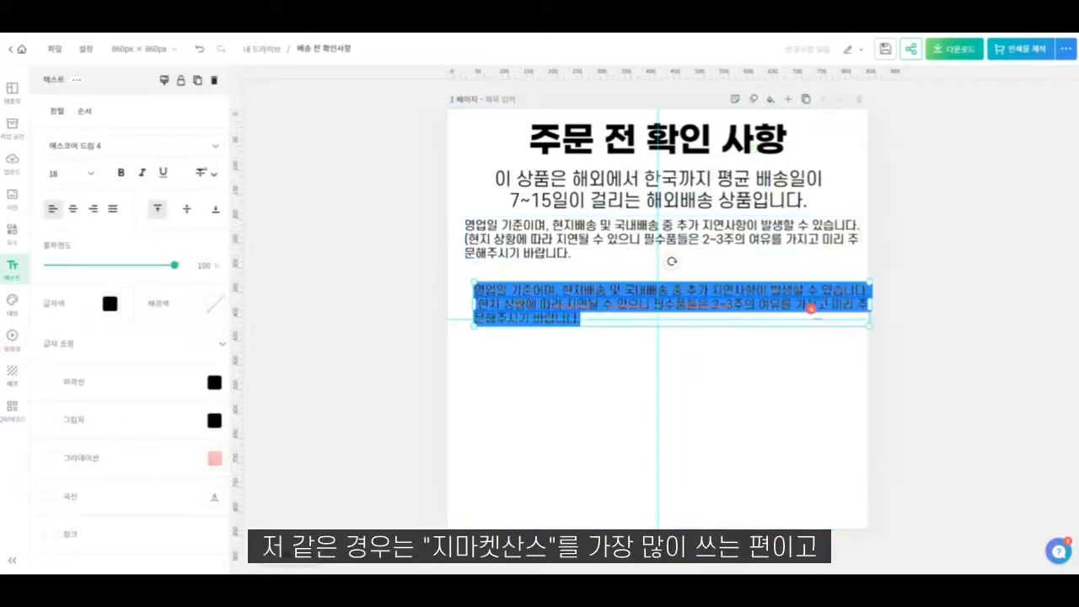
type("줌문")
left_click(520, 309)
- Narrow the "주문" box to fit its word and place it just below the page's horizontal guide, left-aligned with the note
left_click(859, 294)
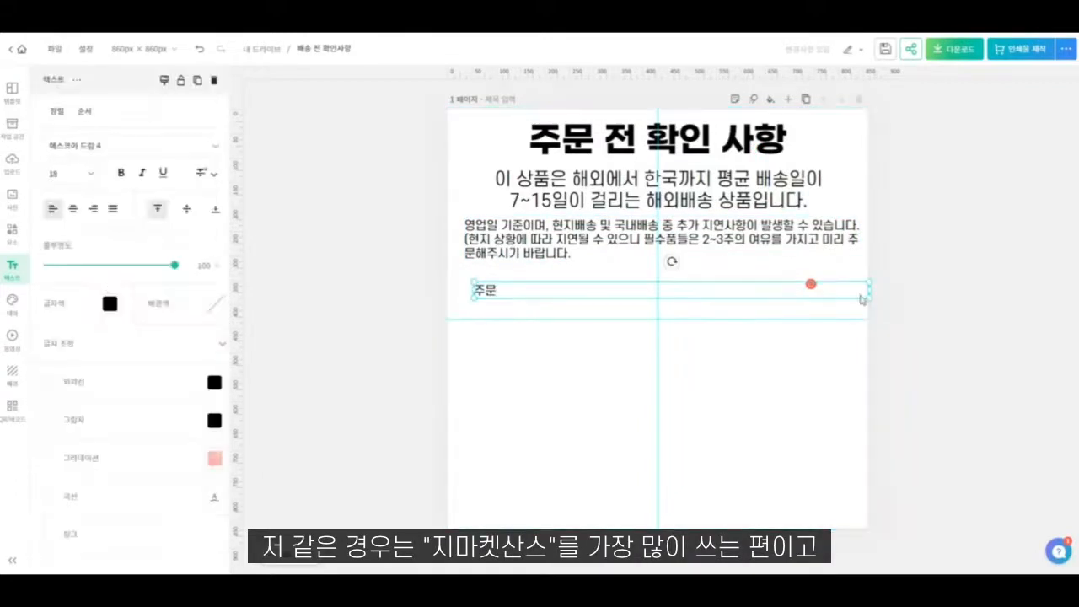
left_click_drag(869, 298, 795, 300)
left_click_drag(722, 312, 491, 333)
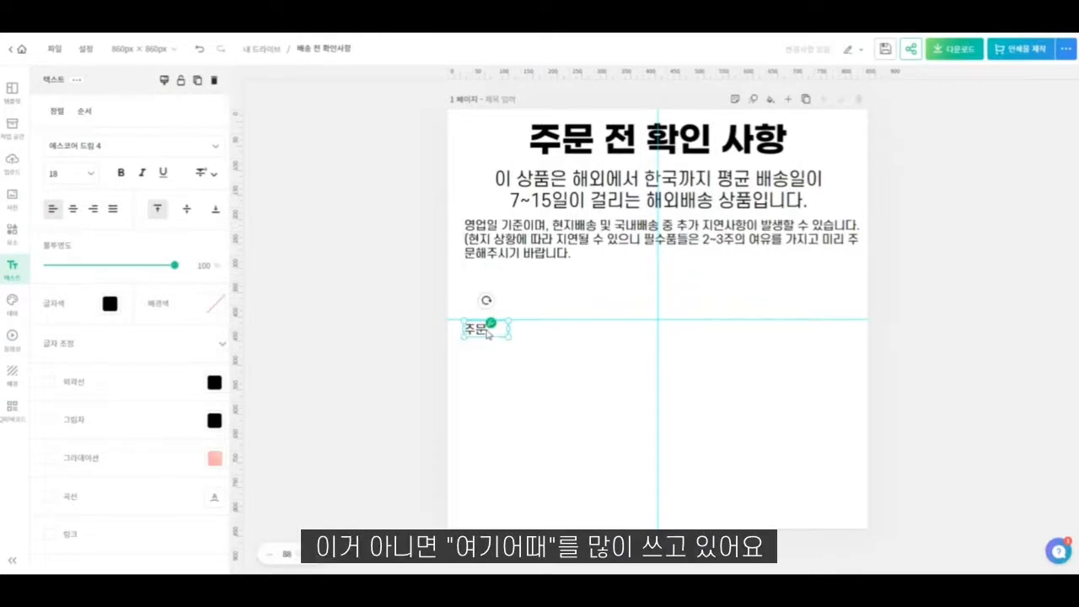
- Duplicate the "주문" label to its right on the same row and change the copy's text to "발주"
double_click(486, 333)
left_click(532, 342)
left_click_drag(489, 335, 541, 337)
double_click(527, 328)
type("배")
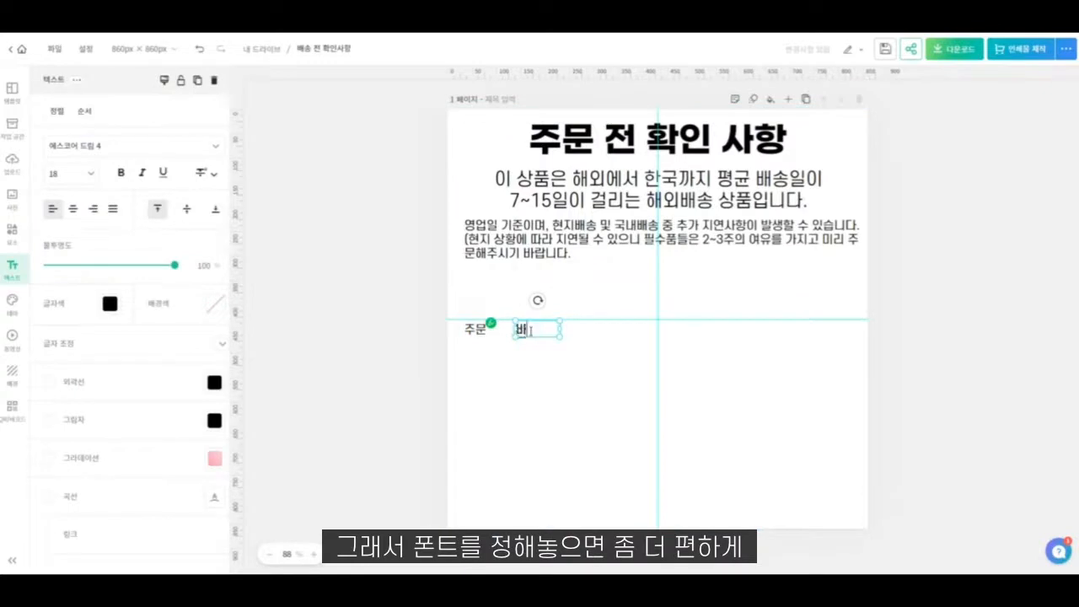
left_click(533, 356)
- Duplicate the "발주" label to its right on the same row and change the copy's text to "현지배송"
left_click_drag(531, 334, 579, 334)
double_click(578, 330)
type("헤")
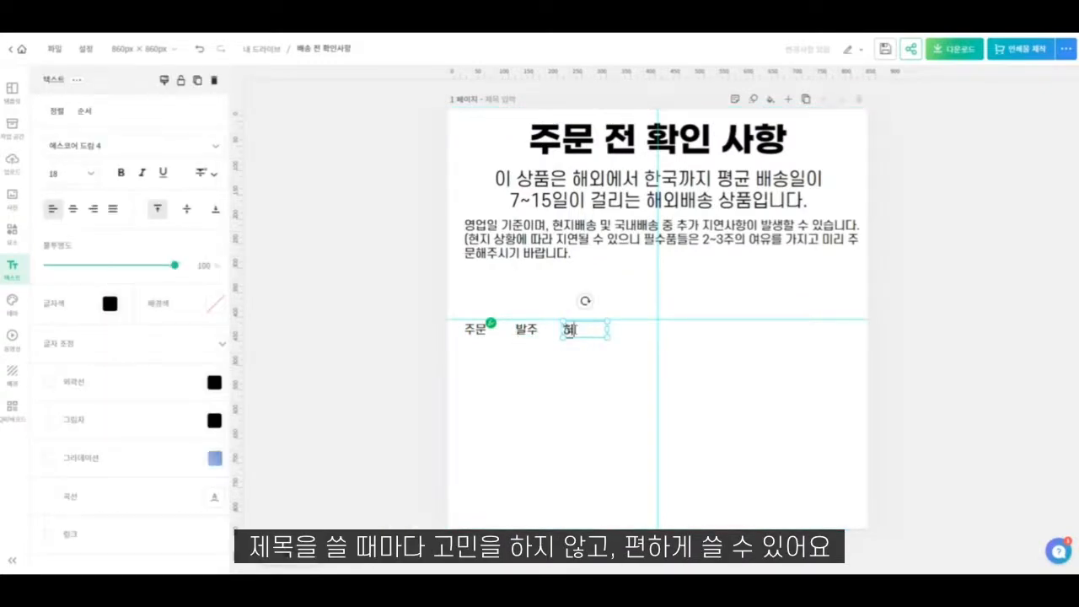
type("지배송")
left_click(588, 357)
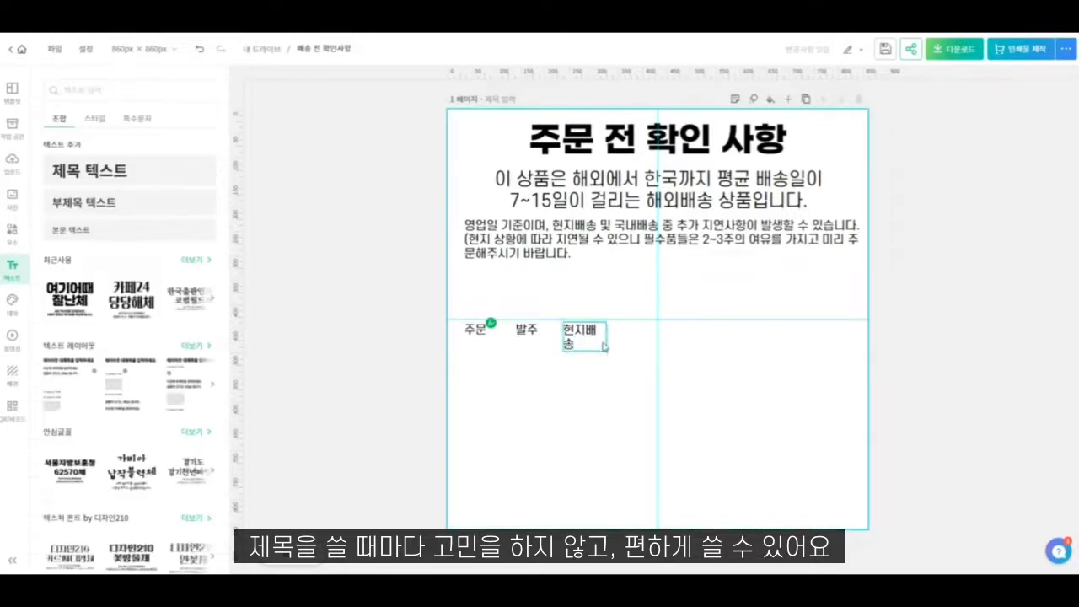
- Widen the "현지배송" label to fit one line, duplicate it further along the row and change the copy's text to "항공배송"
left_click(603, 344)
left_click_drag(605, 333, 657, 331)
double_click(656, 330)
type("항ㄱ")
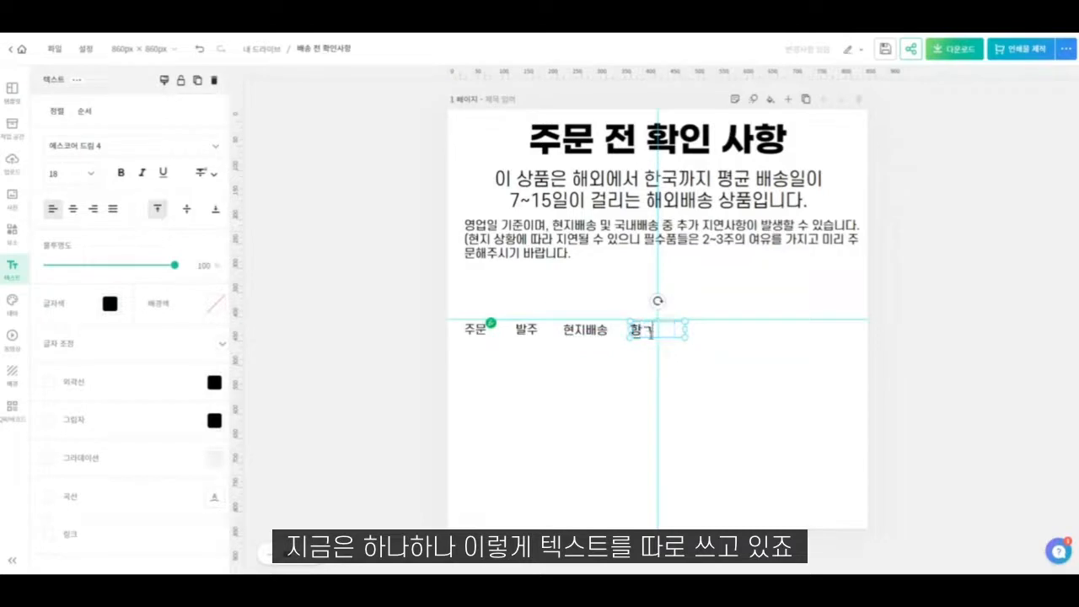
type("공배송")
left_click(679, 353)
- Duplicate the "항공배송" label to its right on the same row and change the copy's text to "통관심사"
left_click_drag(666, 331, 723, 330)
double_click(723, 329)
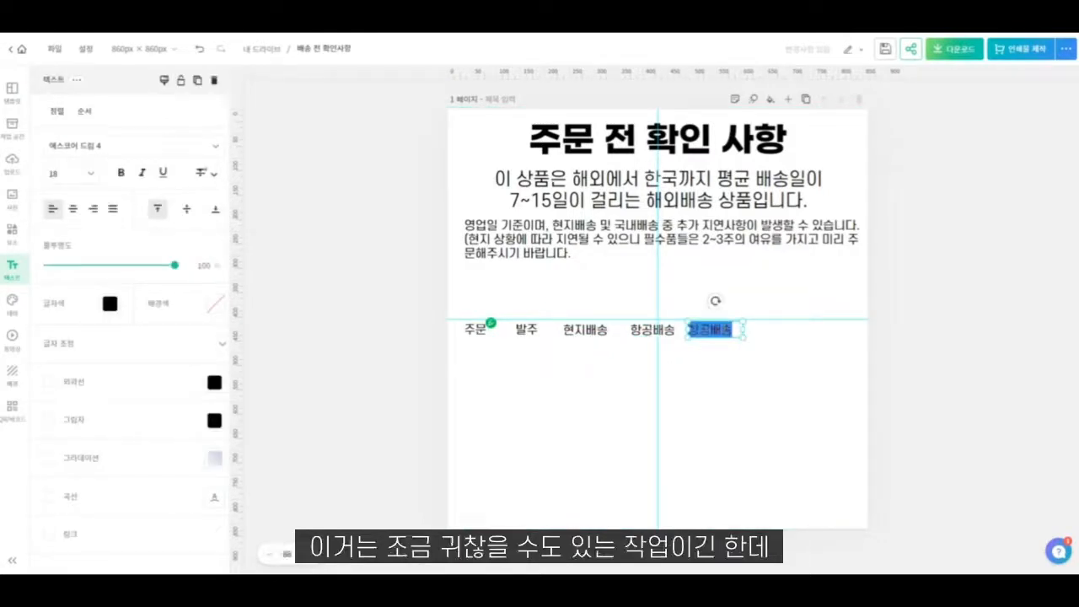
type("통관시자")
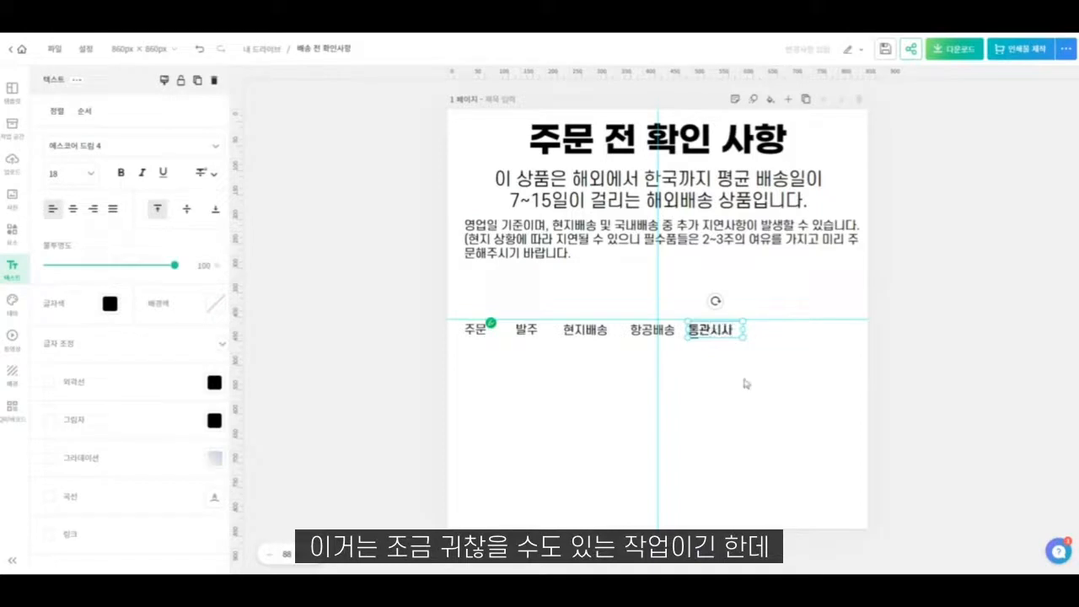
left_click(745, 382)
double_click(722, 335)
left_click(722, 331)
left_click(729, 358)
- Duplicate the "통관심사" label to its right on the same row and change the copy's text to "국내배송"
left_click_drag(713, 335, 745, 329)
left_click(776, 336)
type("ㄱ심사")
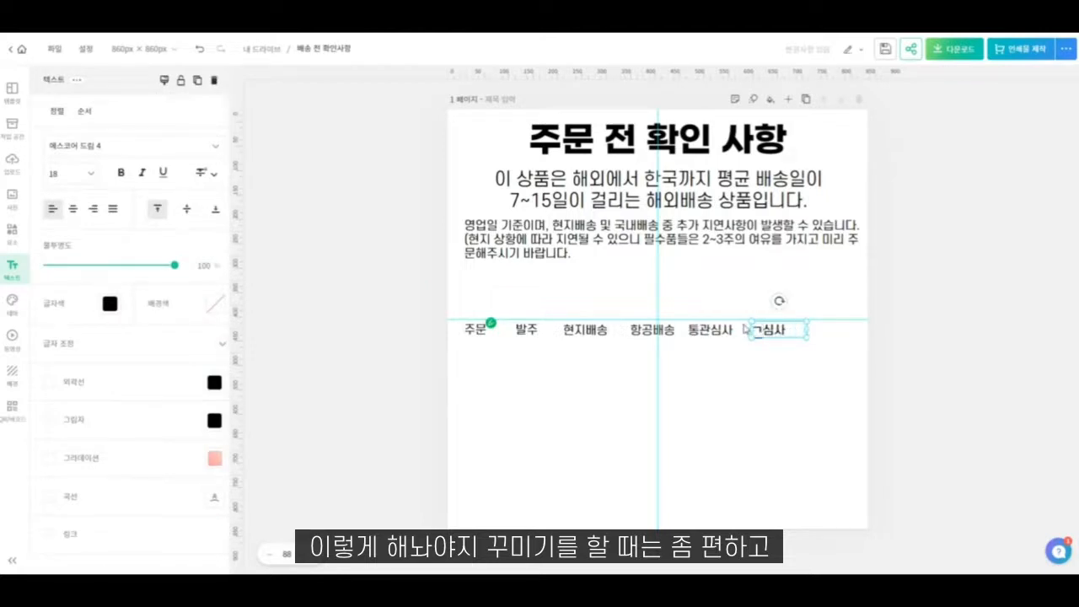
type("국내배소")
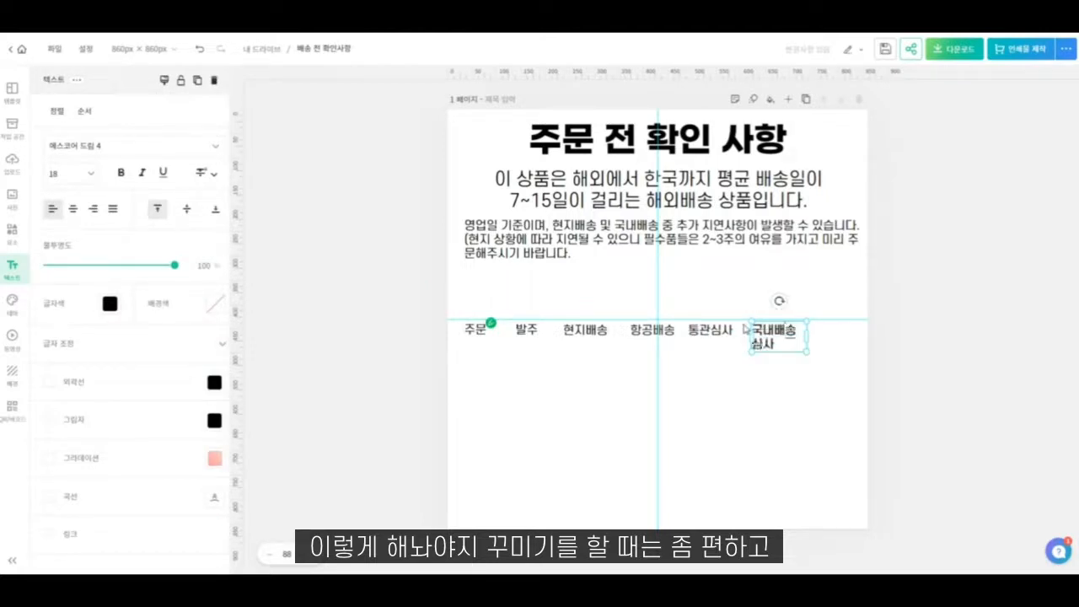
key("Delete")
key("Delete")
left_click(761, 366)
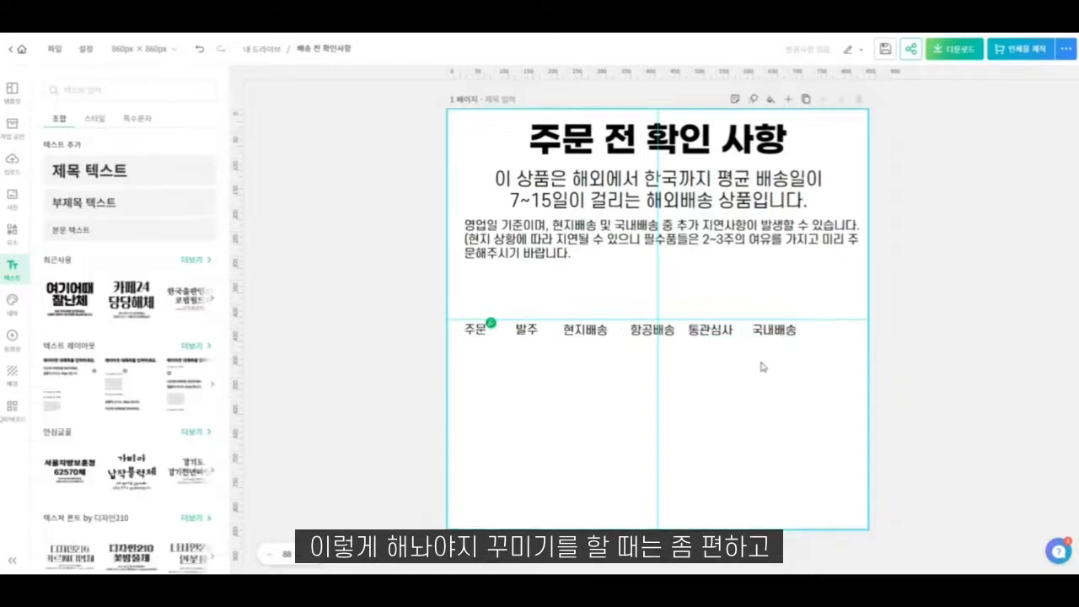
- Duplicate the "국내배송" label to its right at the row's end and change the copy's text to "고객수령"
left_click_drag(775, 331, 835, 331)
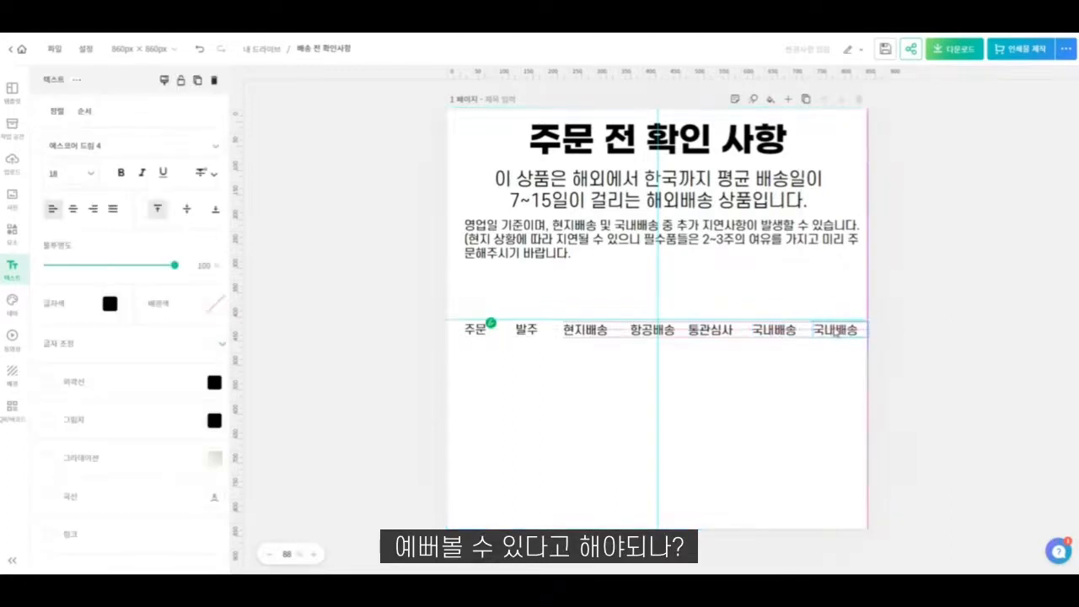
double_click(835, 330)
type("곡")
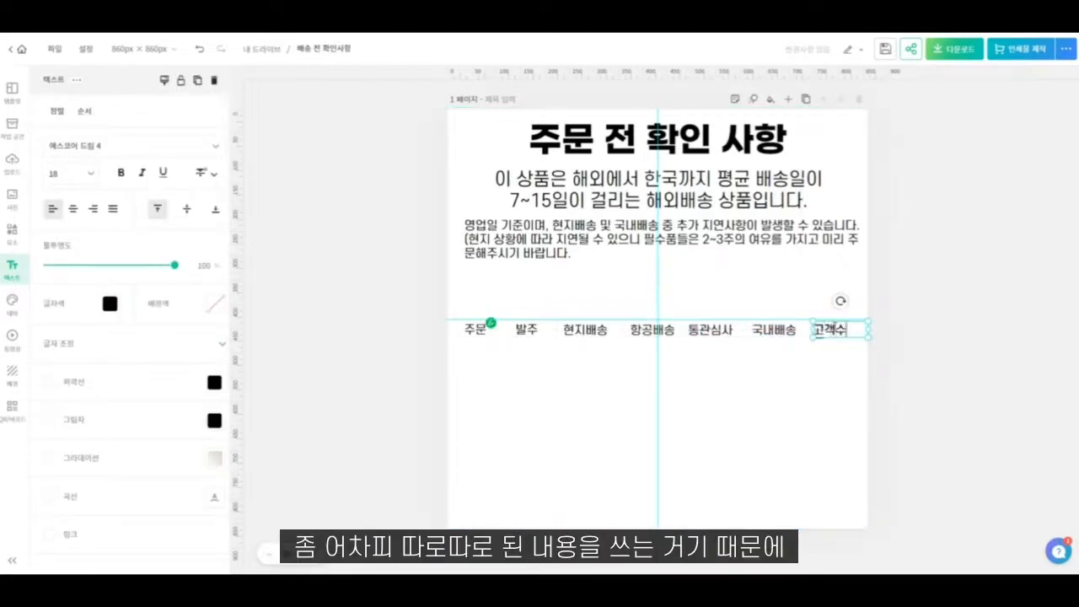
left_click(821, 366)
- Distribute the seven stage labels with equal horizontal spacing
left_click_drag(824, 369, 430, 297)
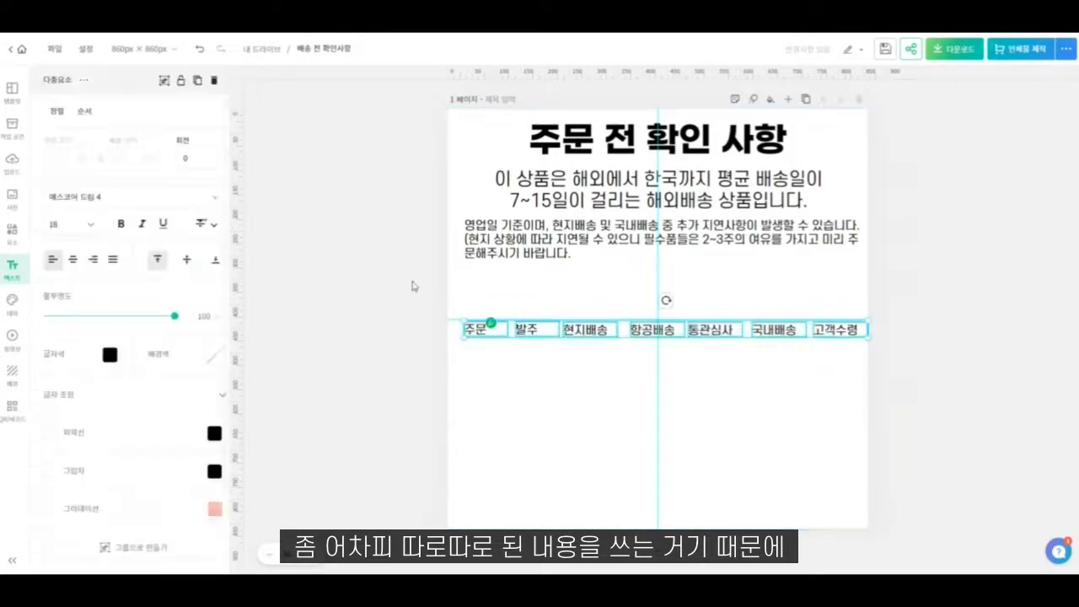
left_click(56, 111)
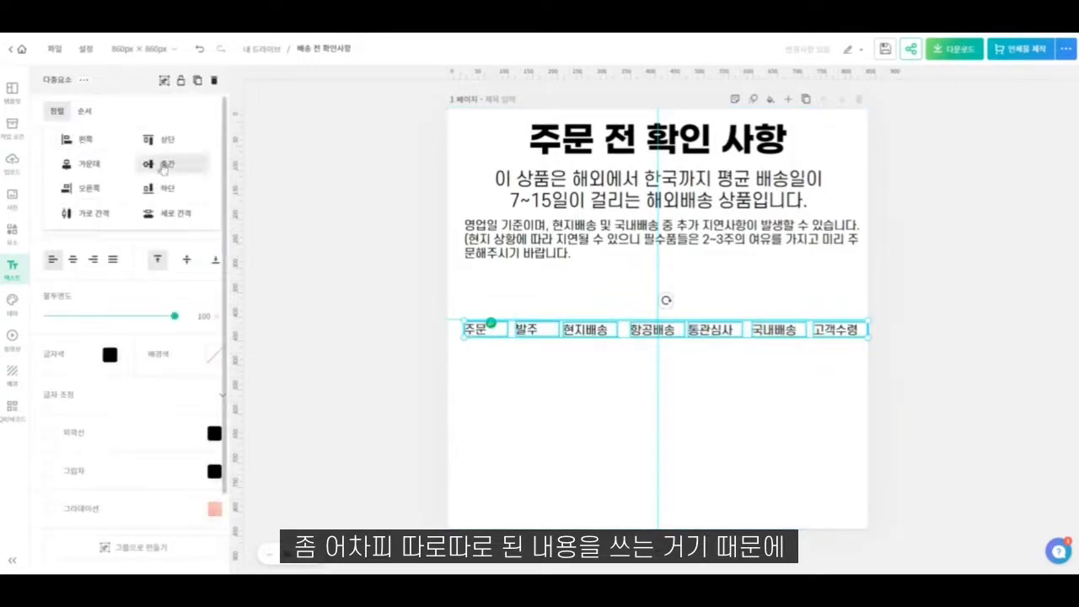
left_click(125, 216)
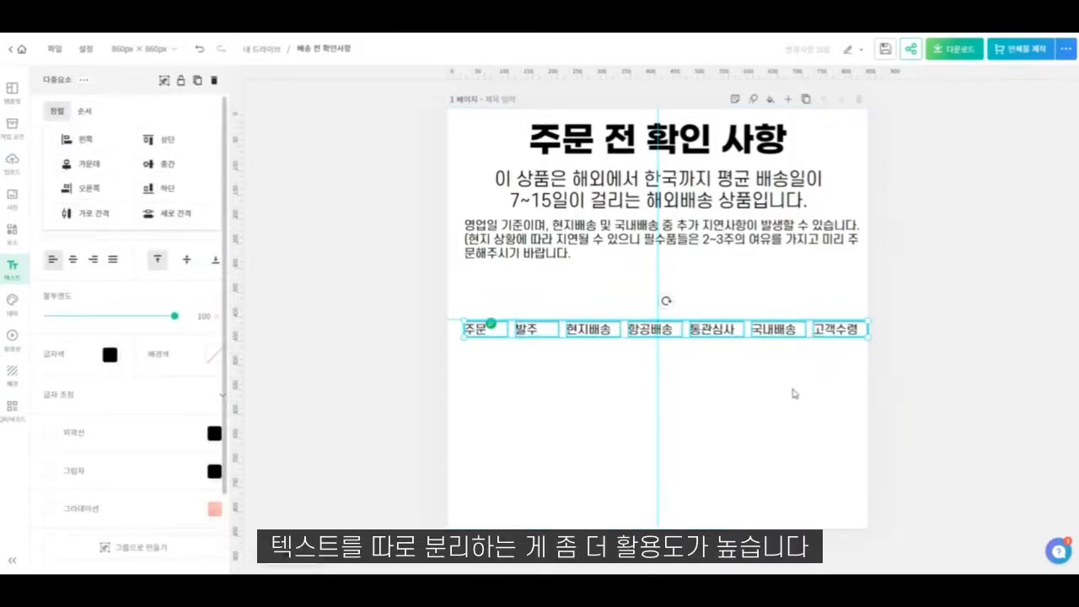
- Nudge the row of stage labels slightly left and center the text inside each label's box
key("Left")
key("Left")
key("Left")
key("Left")
key("Left")
key("Left")
key("Left")
key("Left")
key("Left")
key("Left")
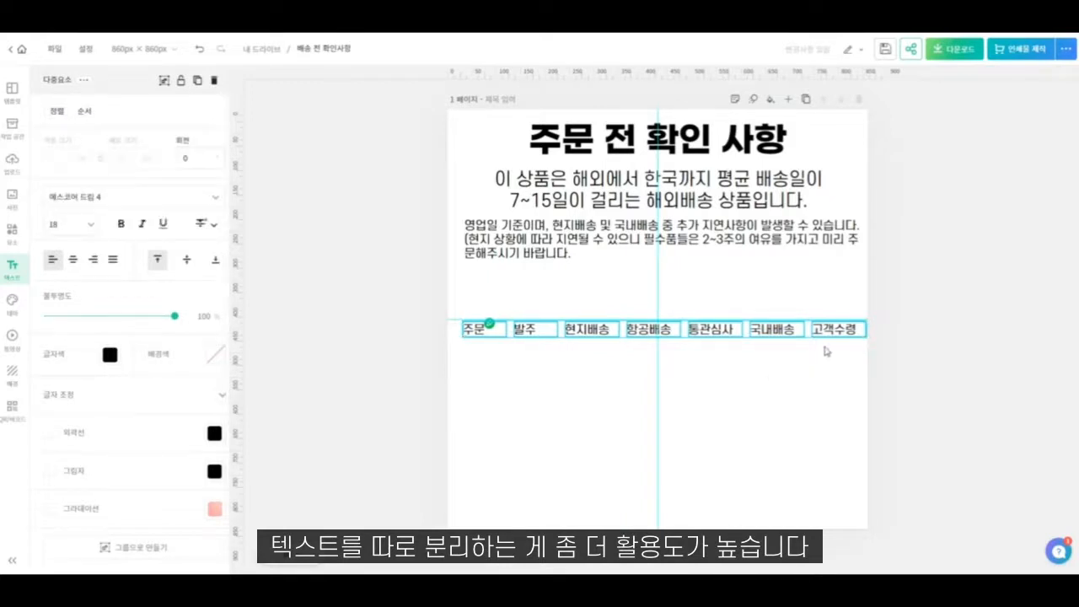
left_click(73, 258)
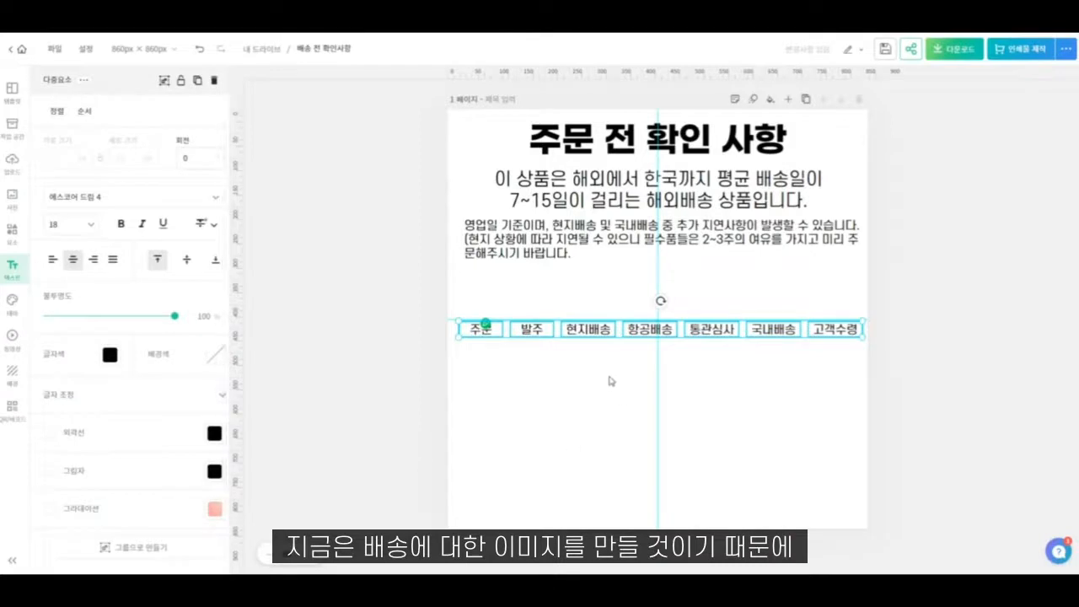
left_click(582, 389)
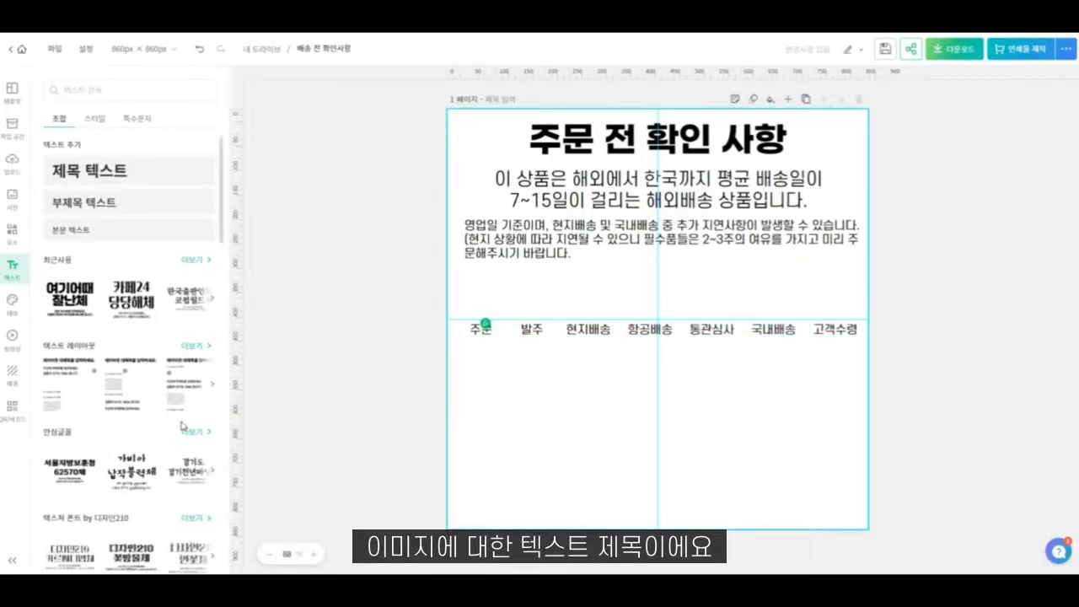
- Duplicate the delay note below the stage labels and replace the copy's text with "통관 완료 이후 운송장이 조회 가능합니다."
left_click_drag(728, 251, 723, 385)
double_click(722, 384)
type("통")
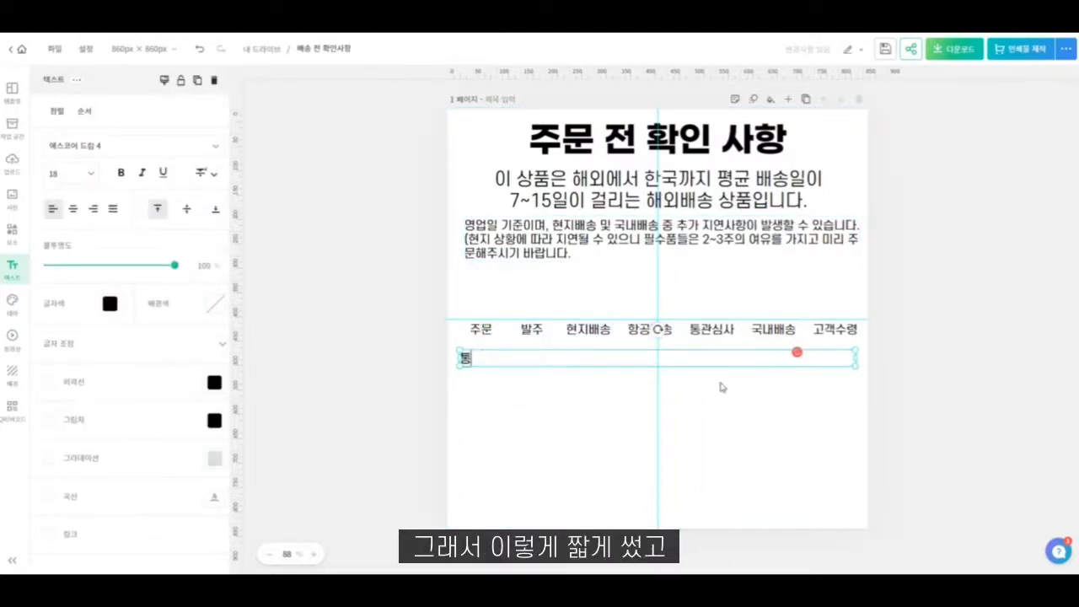
type("관 완료 이후 ")
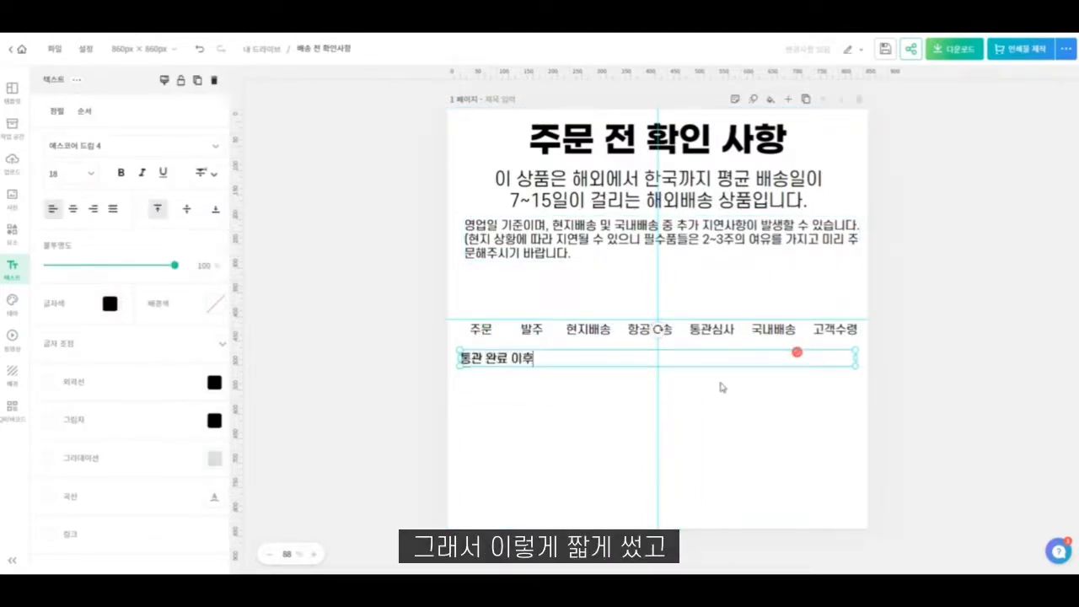
type("운송장")
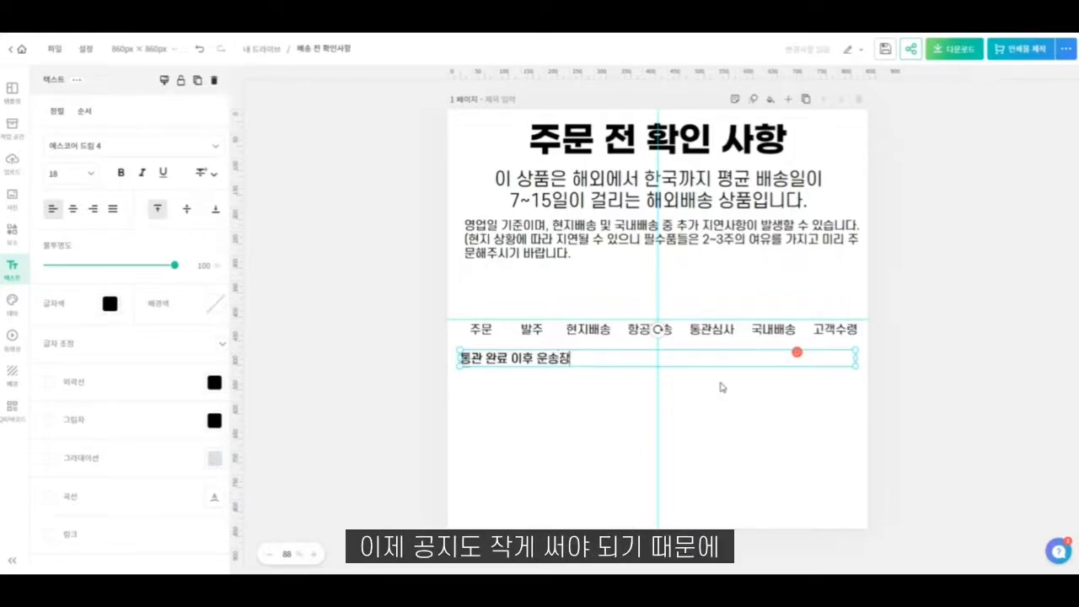
type("이 조회 ㄱ")
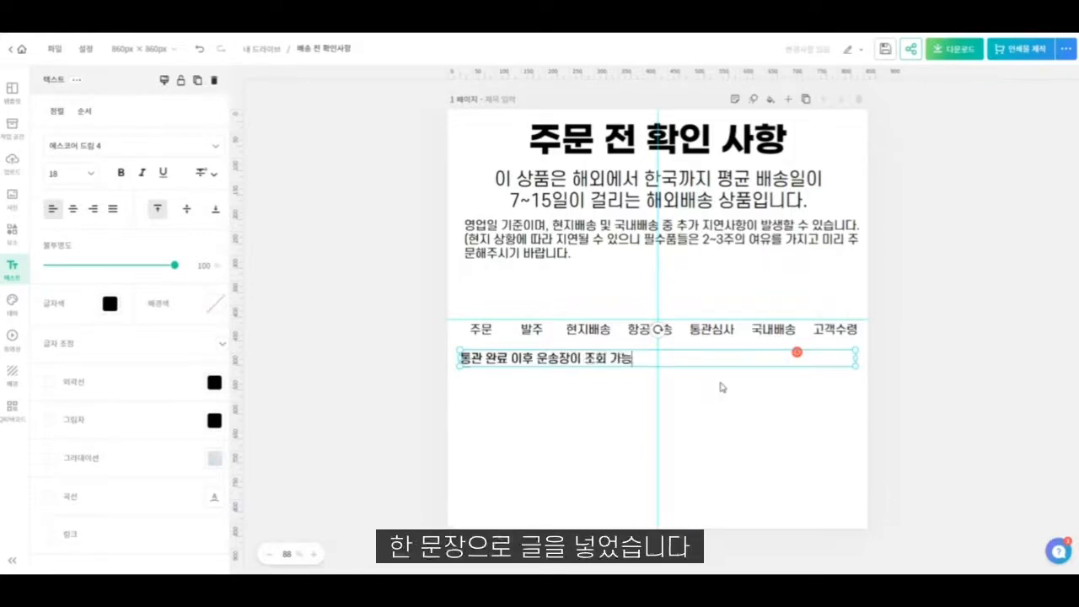
type("능합니다.")
key("Return")
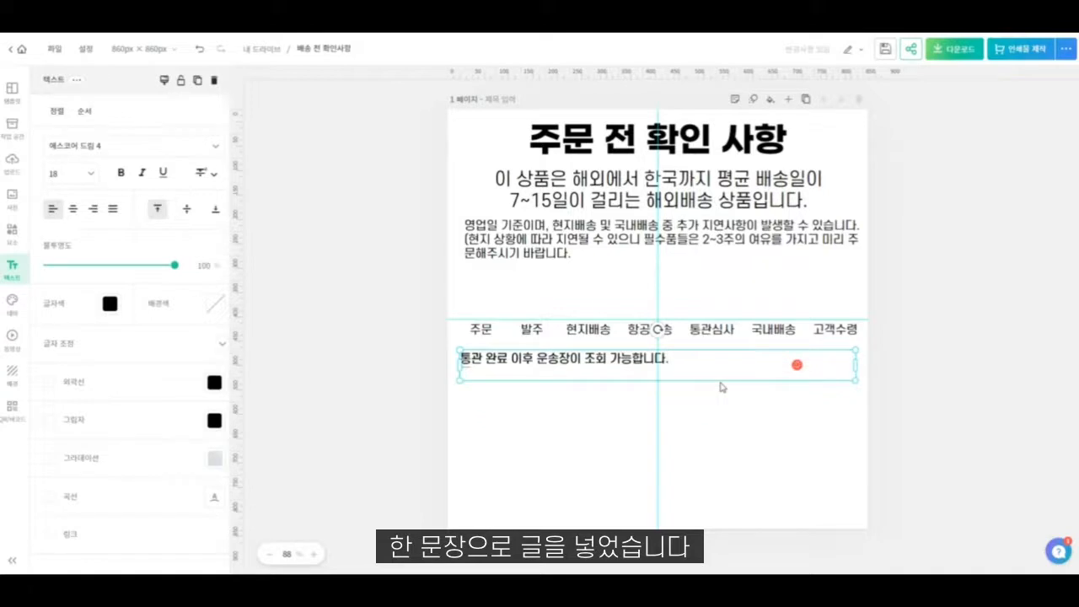
key("BackSpace")
left_click(721, 387)
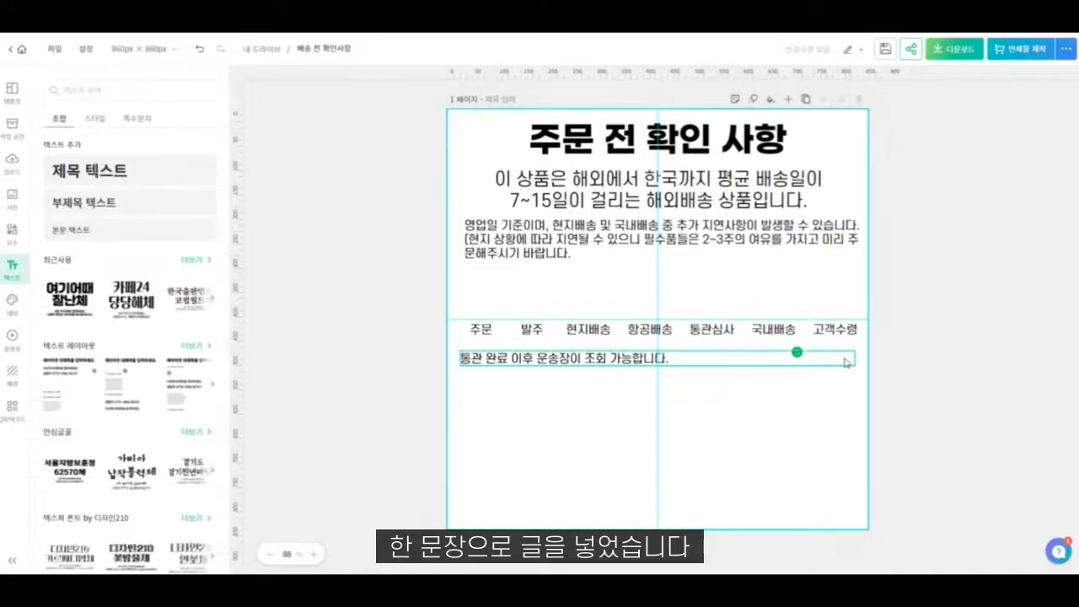
- Scale the tracking sentence down to font size 12.1 and add an asterisk in front of it
left_click(853, 362)
left_click_drag(854, 365, 715, 361)
double_click(499, 360)
left_click(463, 355)
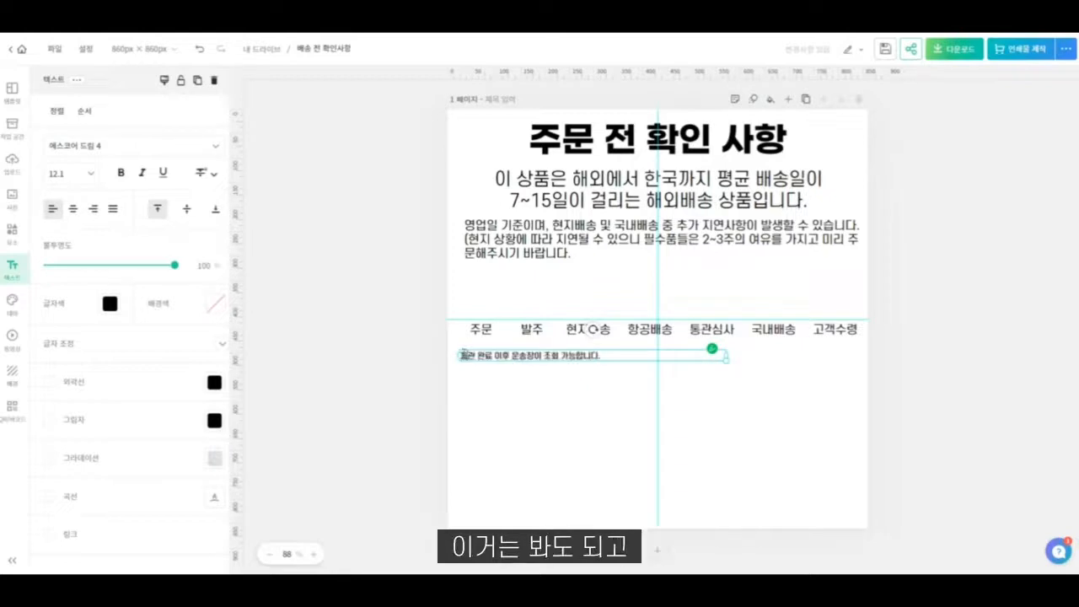
type("*")
left_click(546, 414)
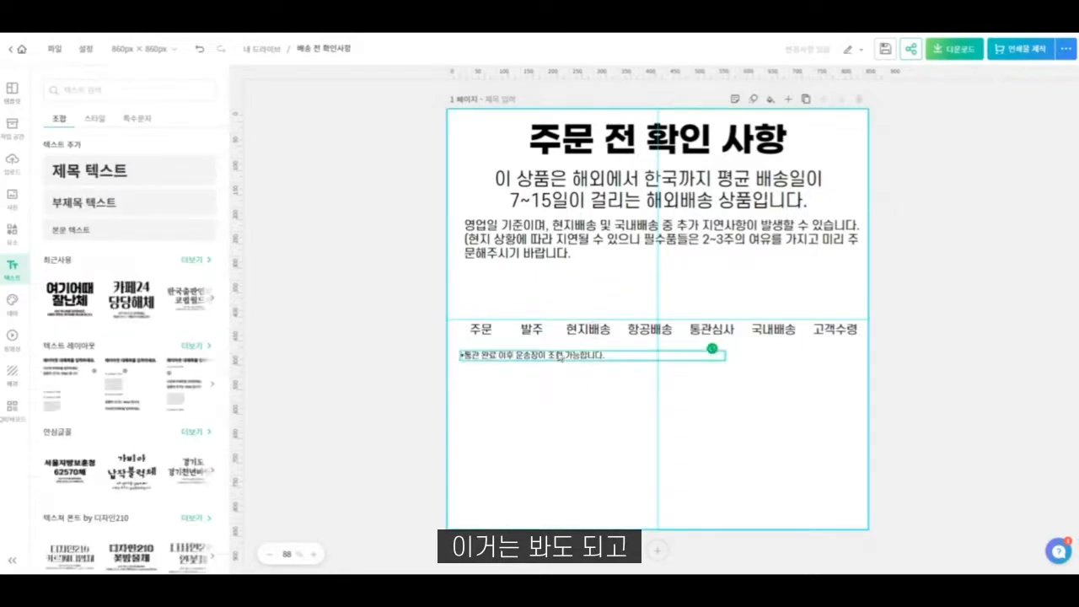
- Right-align the tracking sentence, narrow its box and place it directly under the right end of the stage label row
left_click(553, 354)
left_click(93, 209)
left_click_drag(457, 354, 547, 355)
left_click_drag(623, 359, 749, 352)
left_click(728, 373)
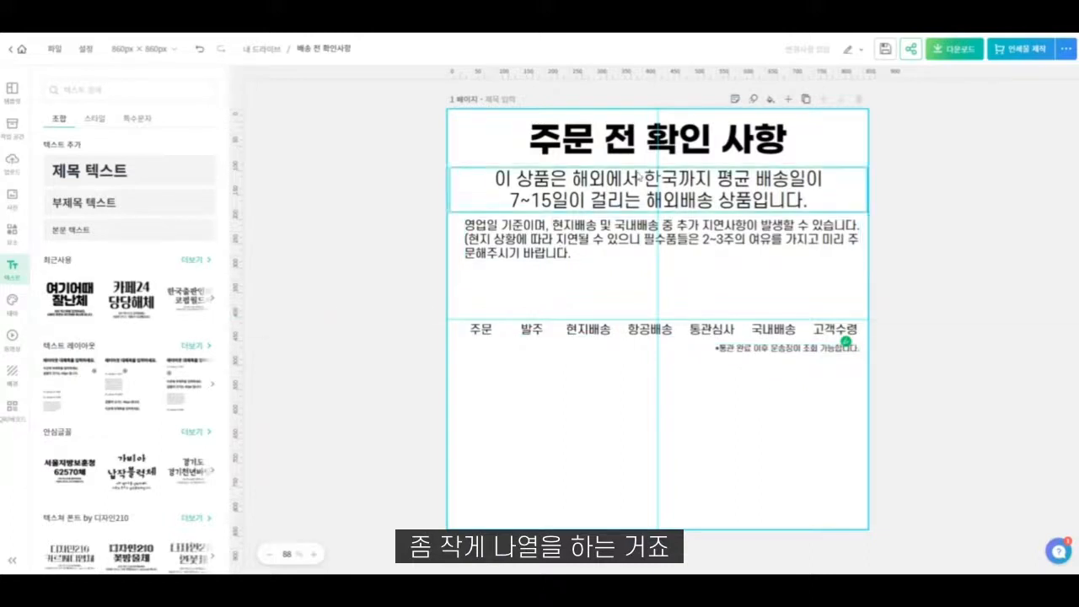
- Set the font size of the delay note under the delivery-time text to 14
left_click(590, 240)
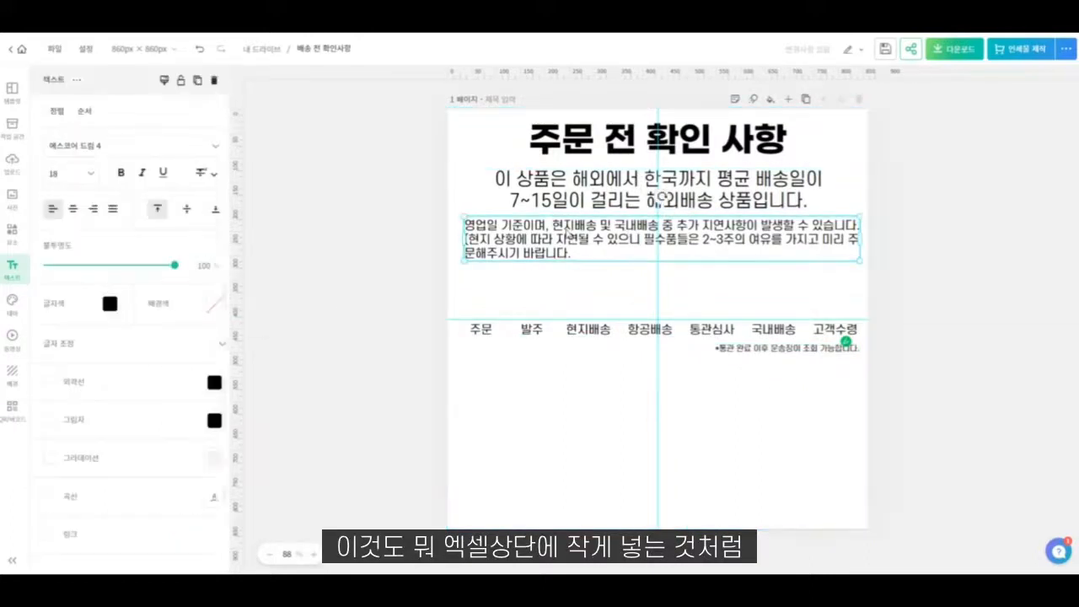
left_click(84, 176)
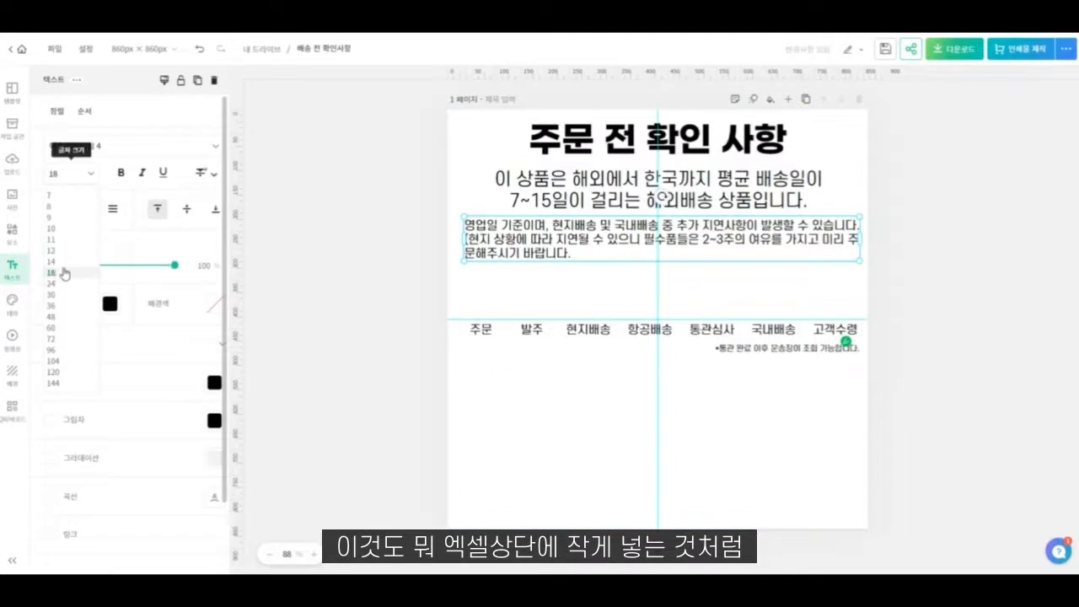
left_click(58, 262)
left_click(784, 255)
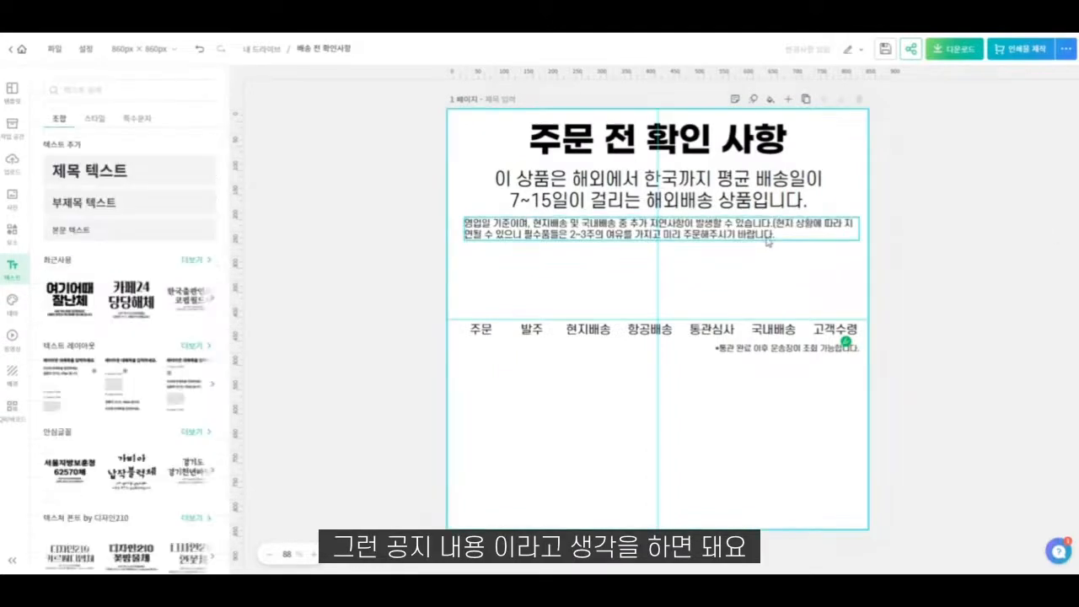
- Duplicate the delay note below the tracking sentence and replace its text with two lines: "주문 마감 시간은 평일 오후 3시 입니다." and "월~금 주 5회 출고됩니다."
left_click_drag(747, 229, 744, 384, "alt")
double_click(745, 379)
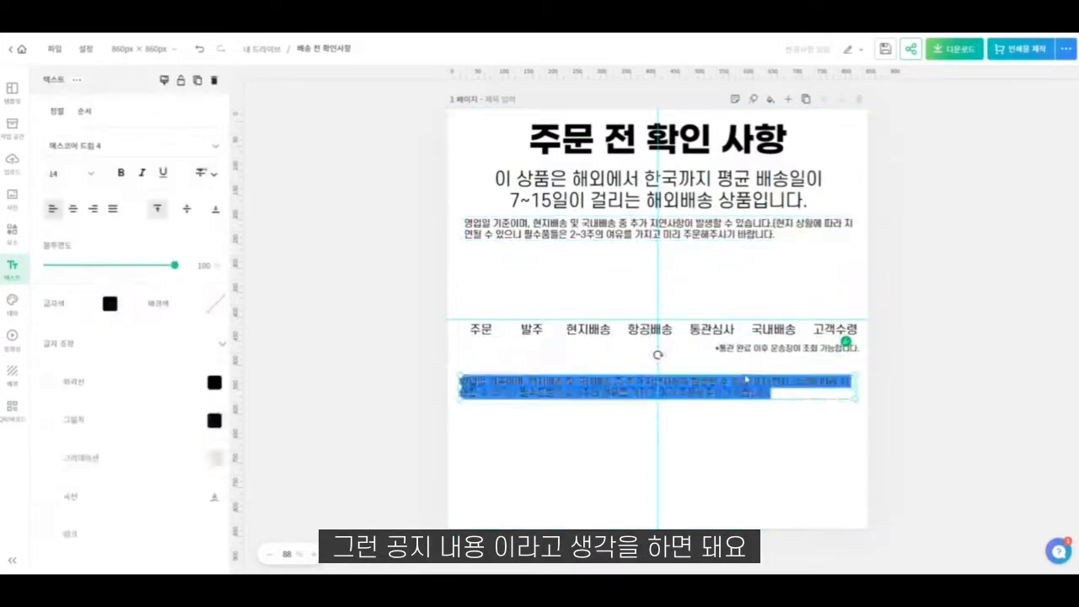
type("주문 마감 시간은 평일 오후 3시 입")
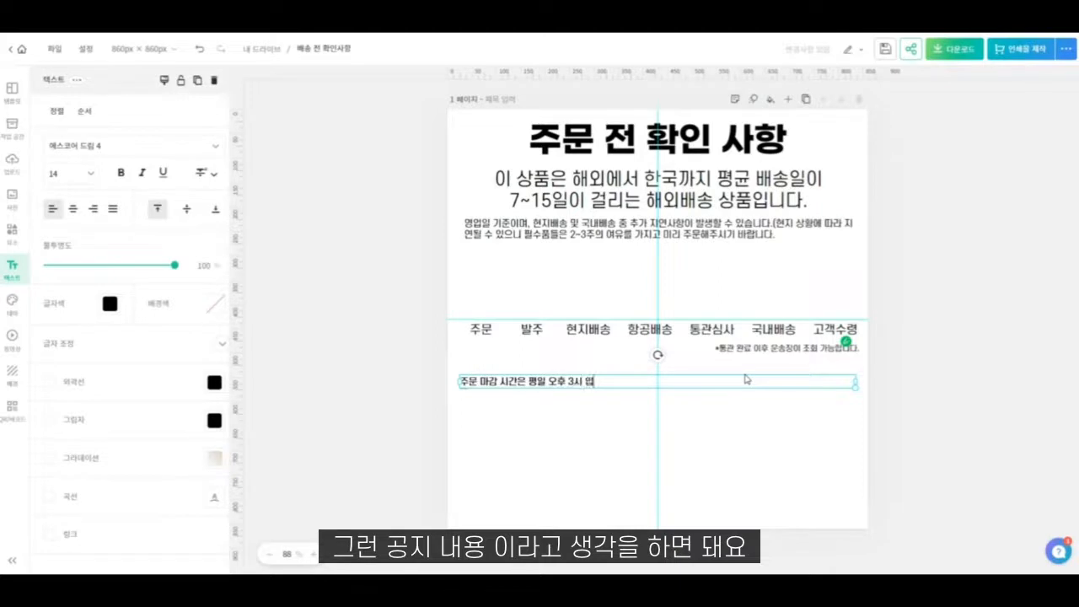
type("니다.")
key("Return")
type("여")
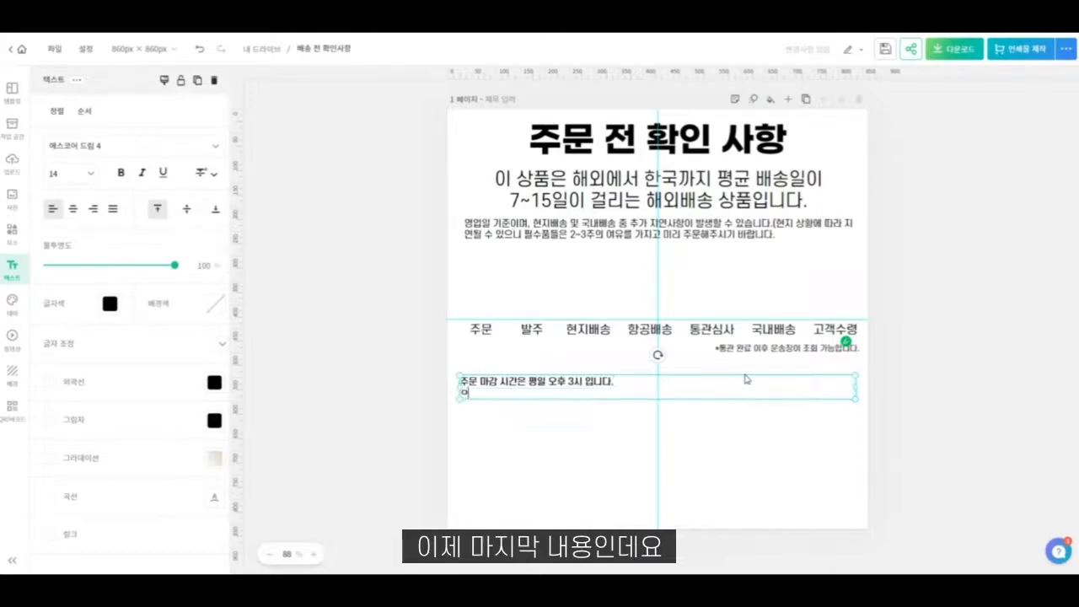
type("ㄹ")
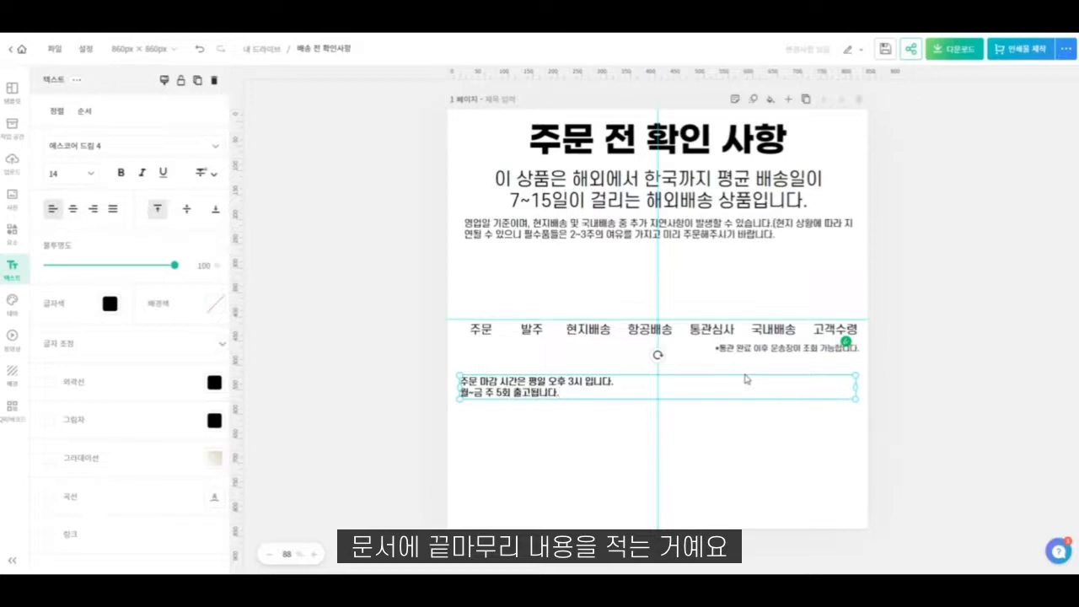
left_click(568, 414)
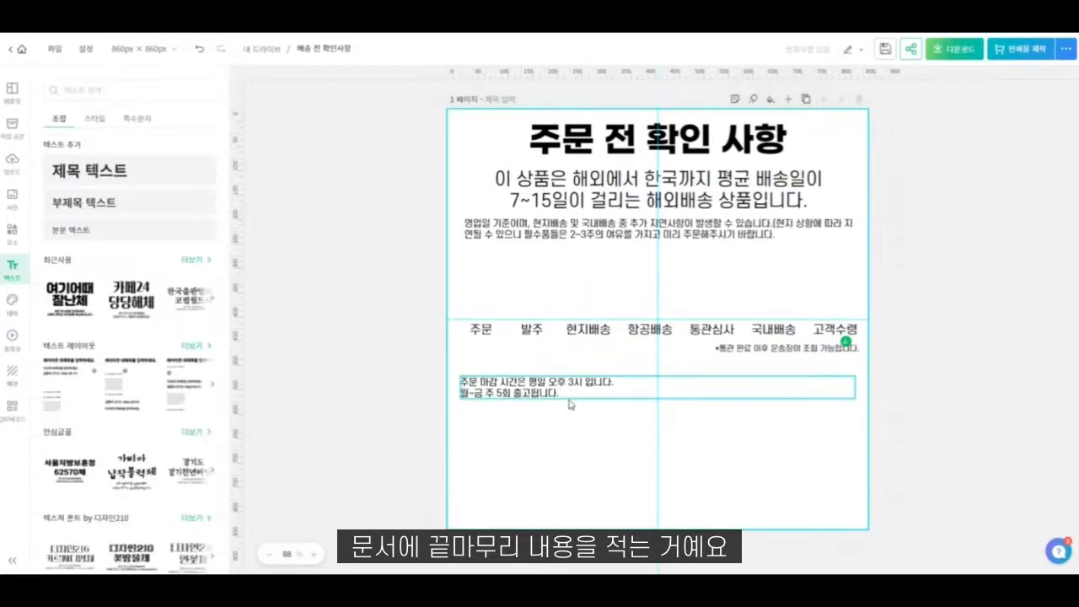
- Center the two-line order-deadline text, enlarge it and position it on the page's vertical center guide
left_click(568, 398)
left_click(73, 209)
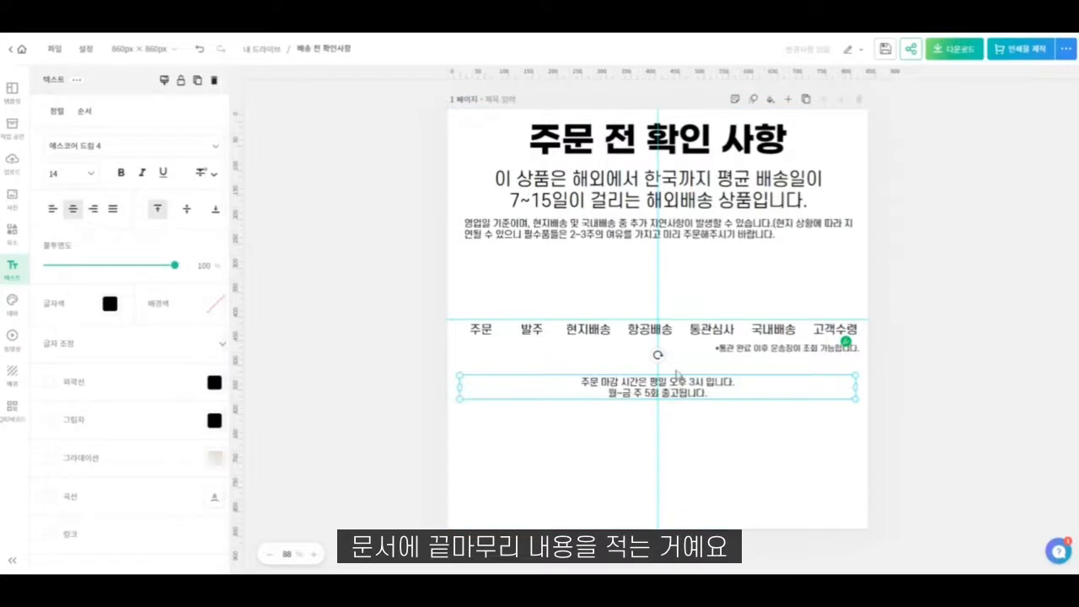
double_click(745, 388)
left_click(833, 430)
left_click(820, 396)
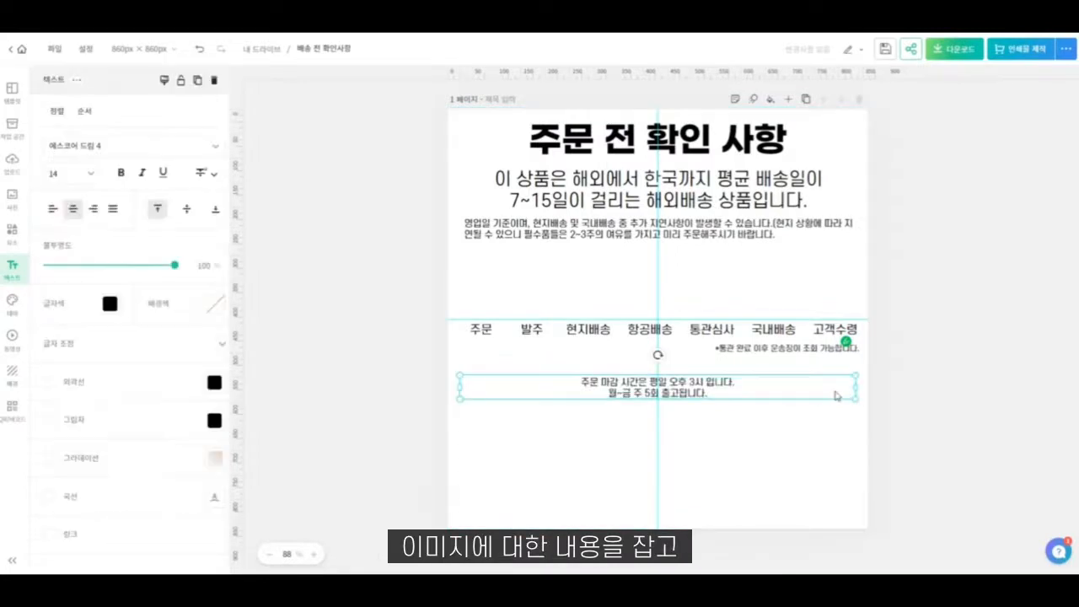
left_click_drag(847, 391, 745, 375)
left_click(716, 413)
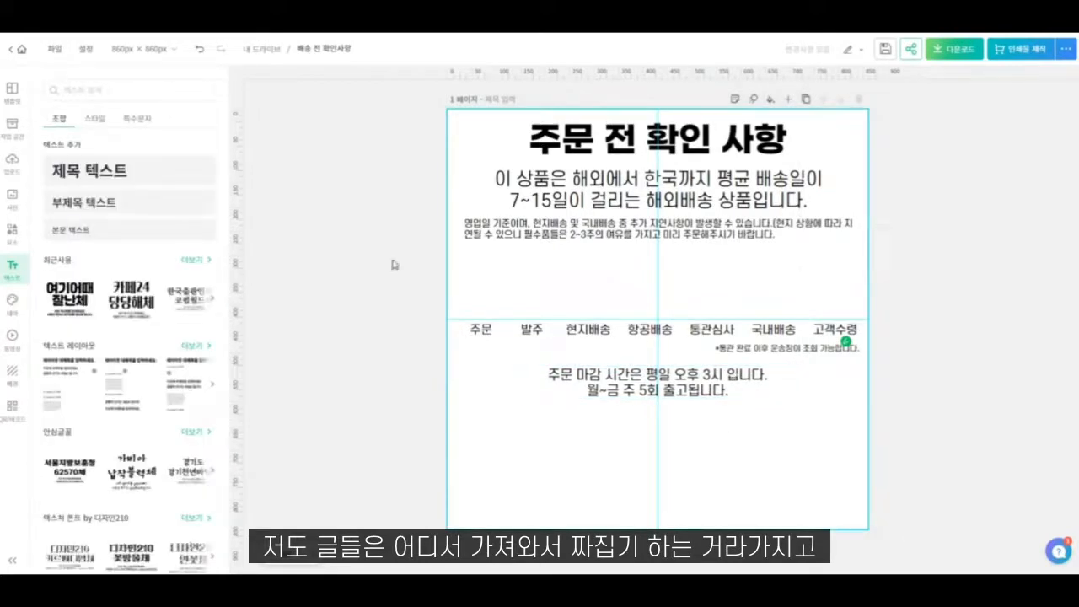
- Search the graphic elements for "문서" and add the dark signed-document-and-pen icon to the page
left_click(11, 230)
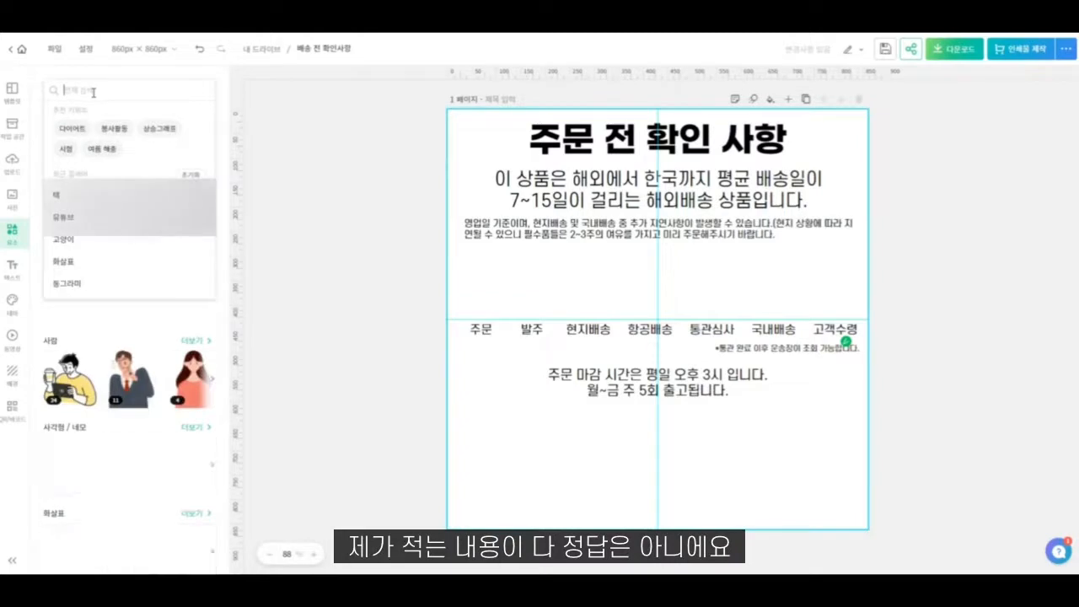
type("문서")
key("Return")
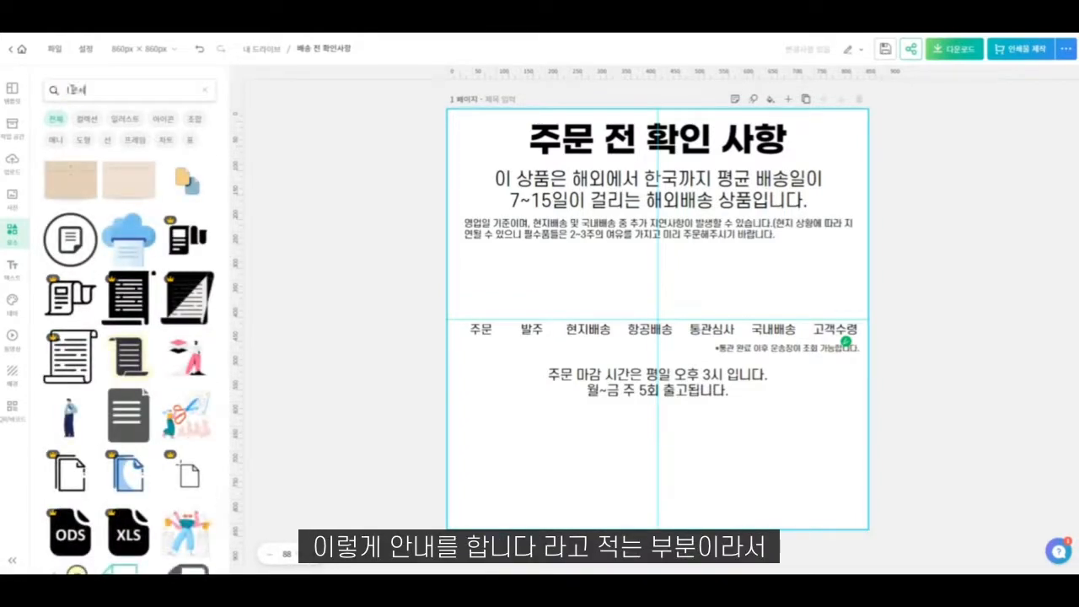
key("Return")
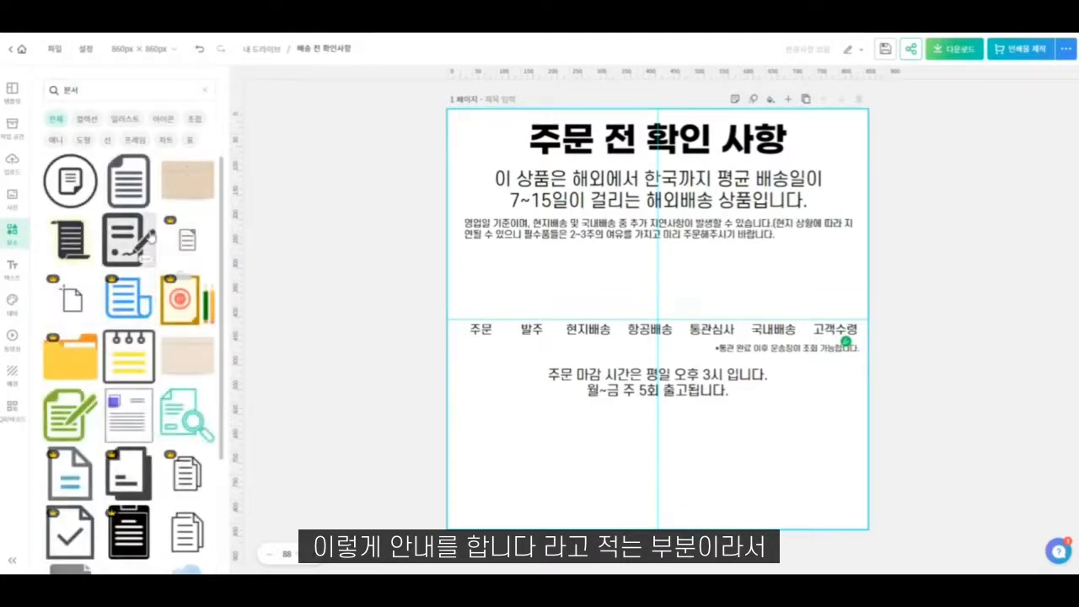
left_click(137, 251)
- Add the blue document-and-pen icon from the "문서" results and try to remove the dark document icon
scroll(127, 354, "down", 8)
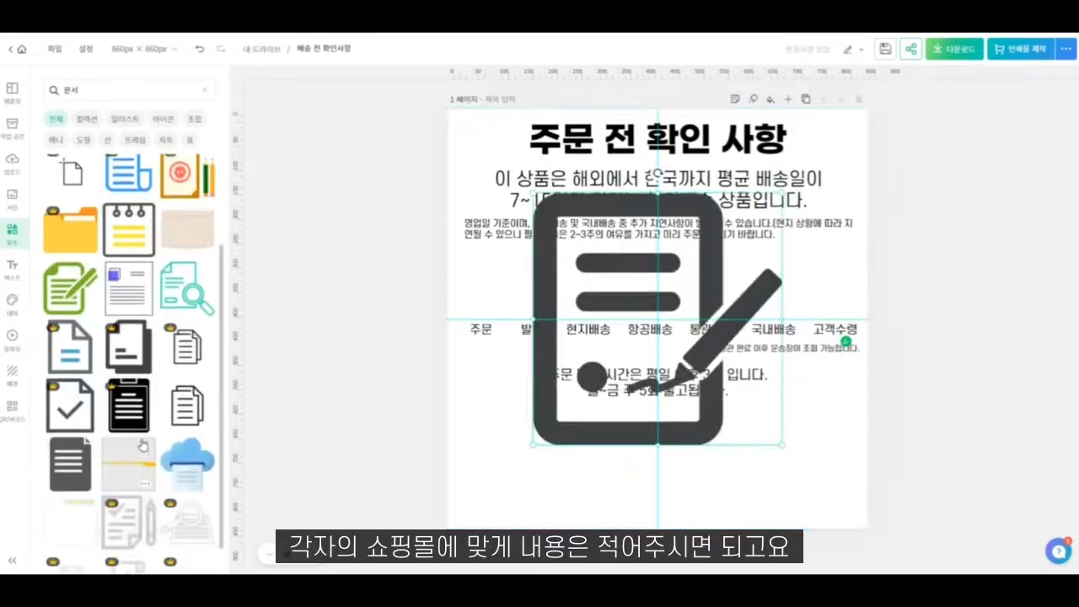
scroll(124, 384, "down", 5)
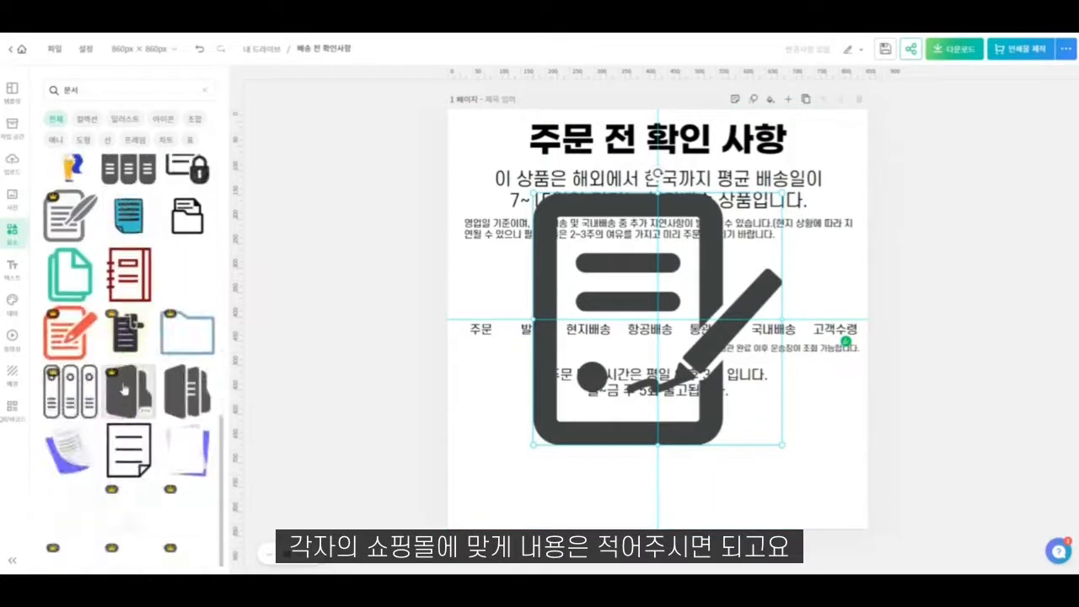
scroll(103, 403, "down", 10)
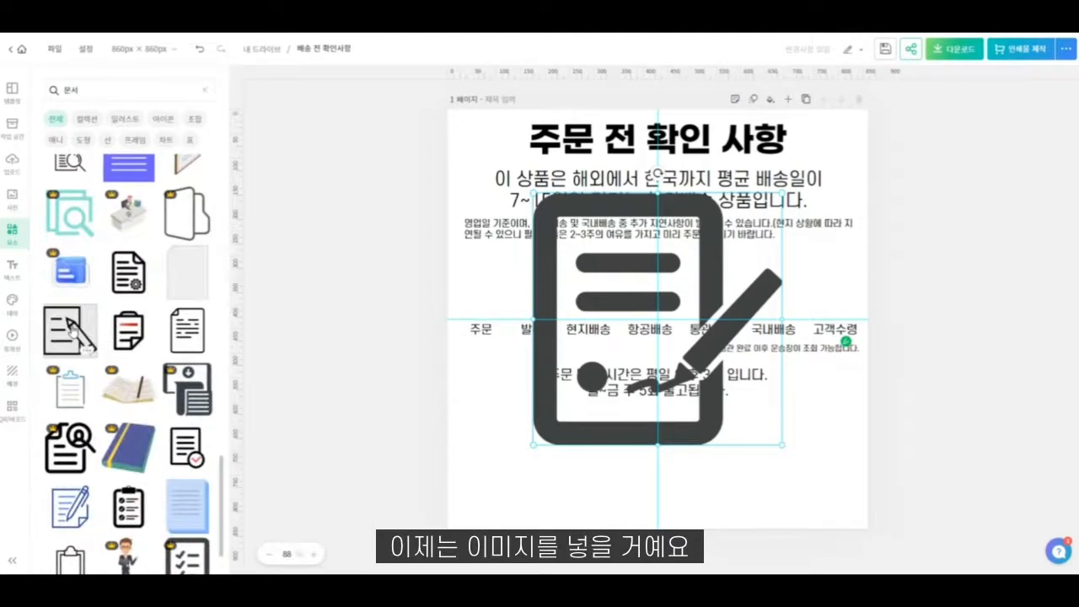
scroll(73, 331, "down", 1)
left_click(63, 438)
left_click(613, 234)
key("Delete")
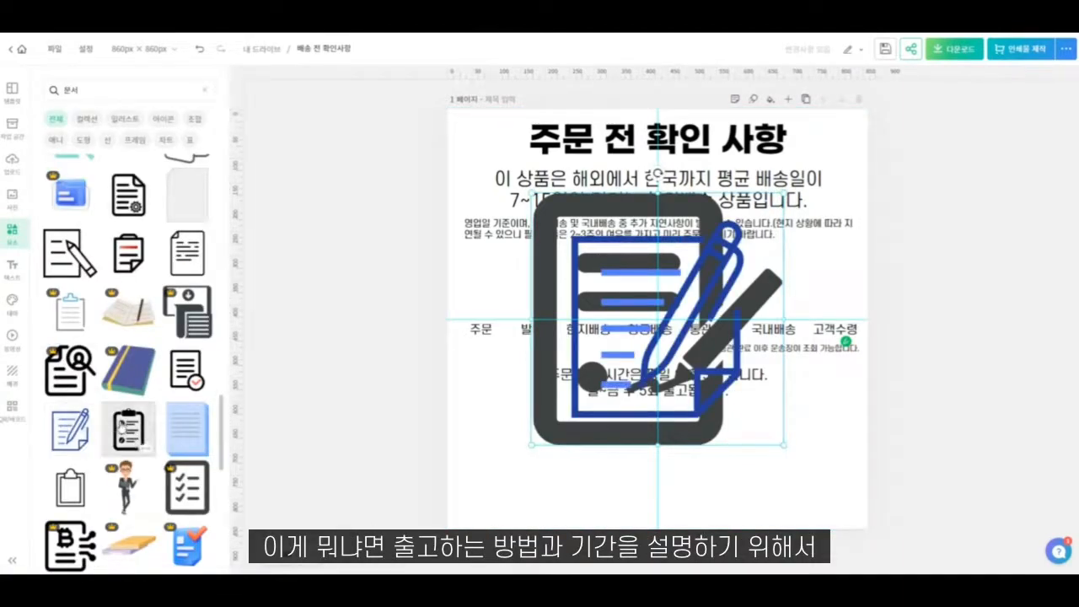
- Replace the two document icons with the black checked-scroll icon, sized 96 × 96 px above the "주문" label
left_click(128, 430)
key("Delete")
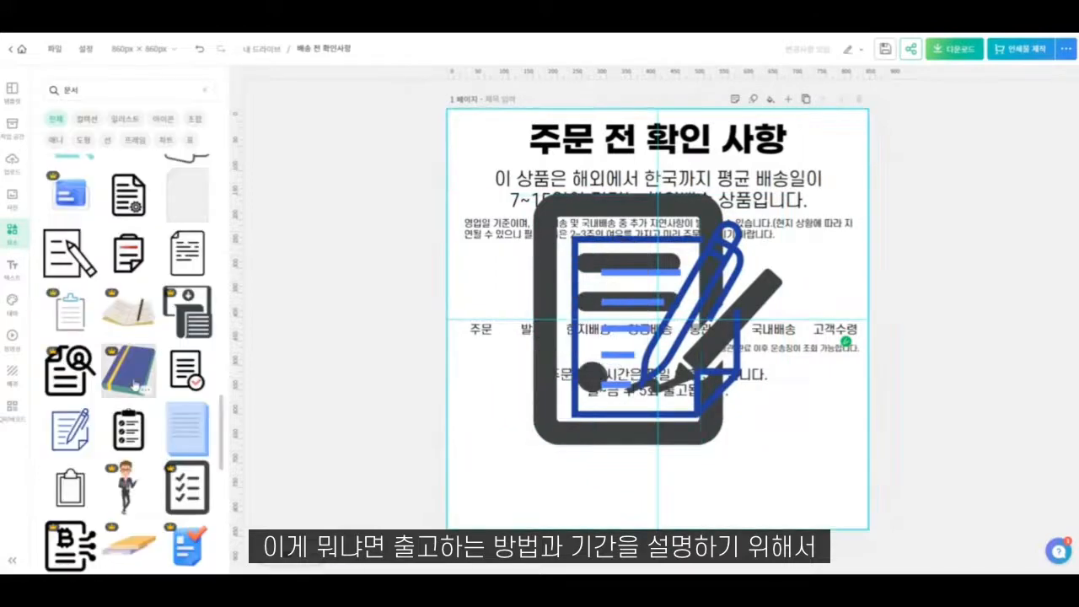
scroll(137, 407, "down", 3)
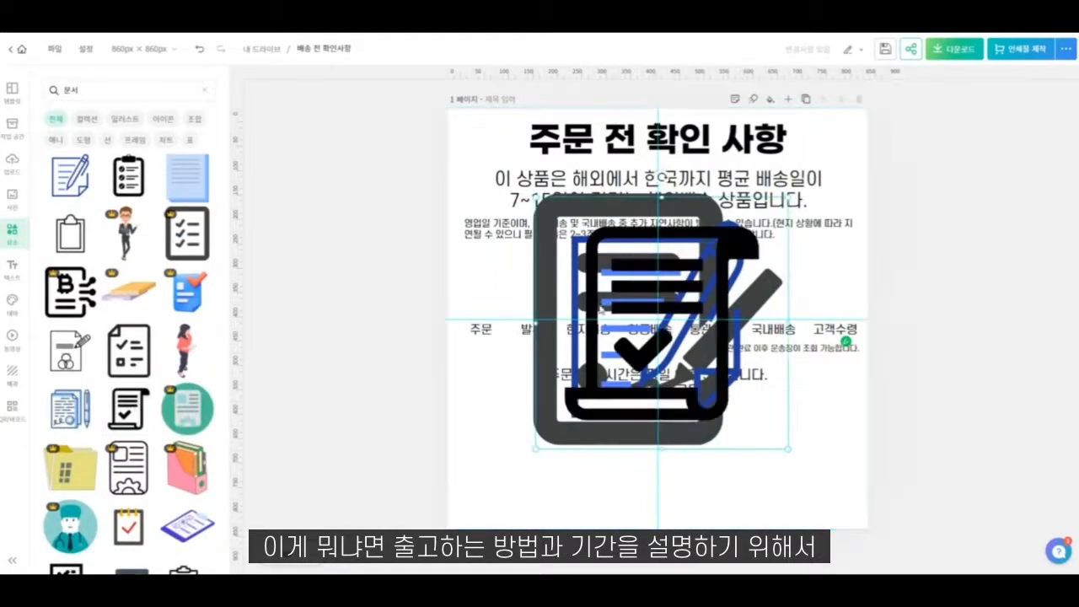
left_click(137, 407)
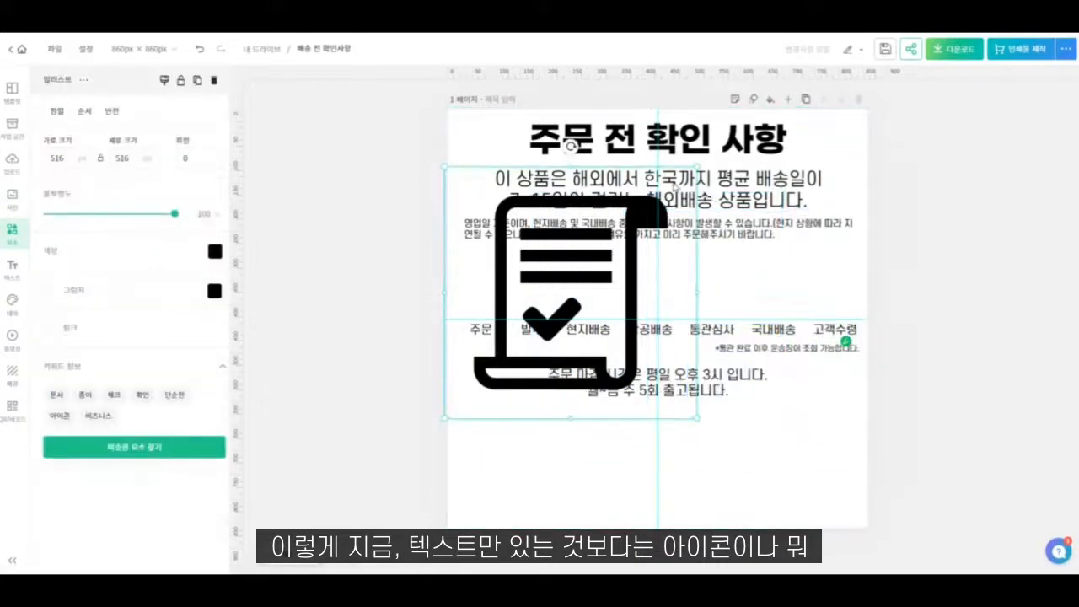
left_click_drag(696, 167, 506, 276)
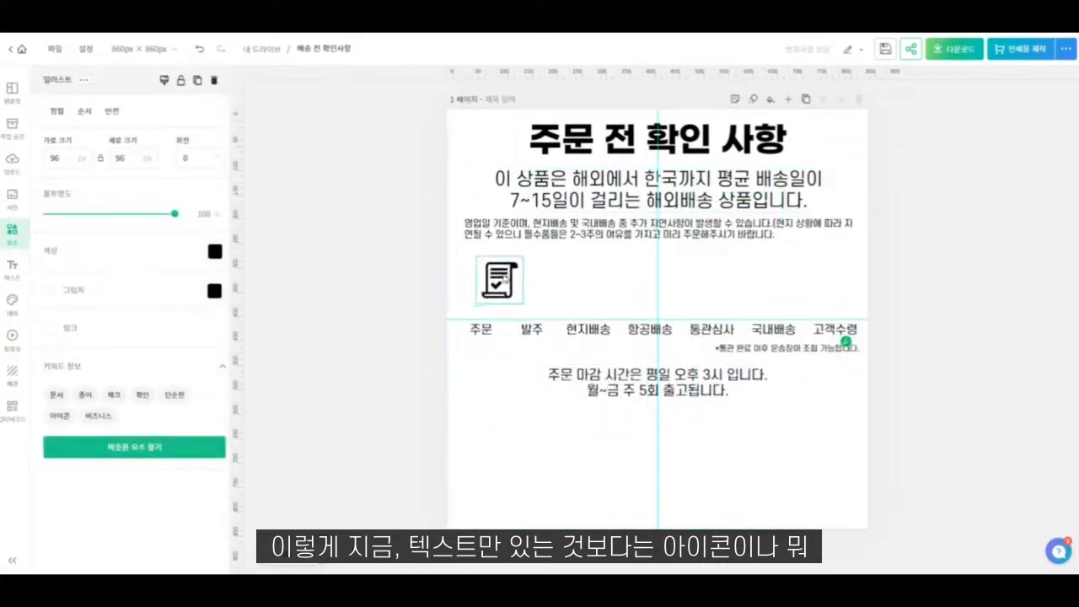
- Search the elements for "주문" and replace the scroll icon with the browser-window-and-pencil icon, sized about 92 × 63 px, above the "주문" label
left_click(486, 395)
scroll(124, 396, "down", 2)
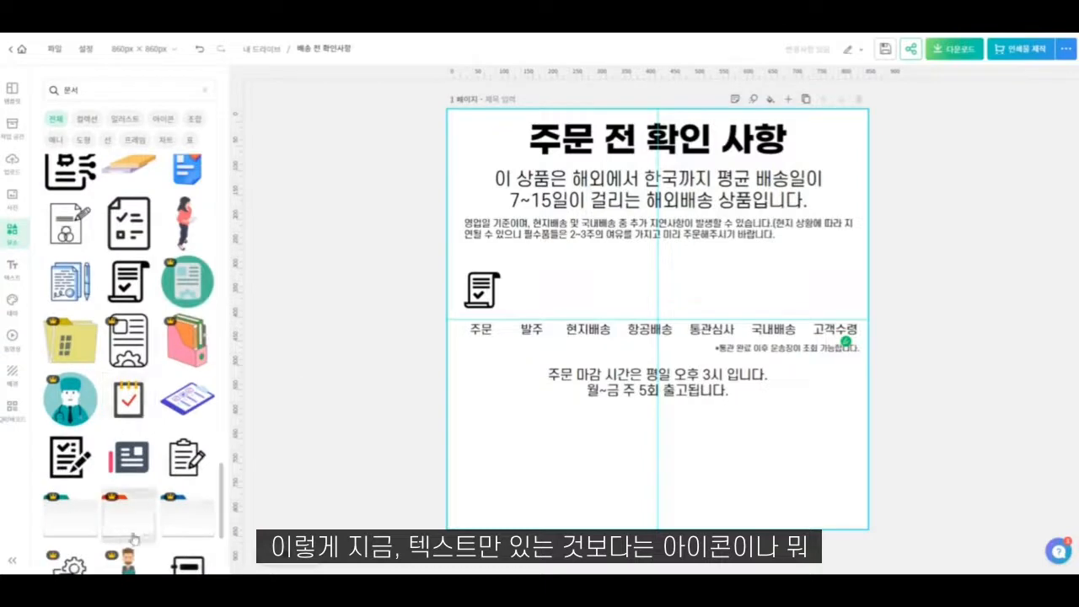
scroll(126, 472, "down", 4)
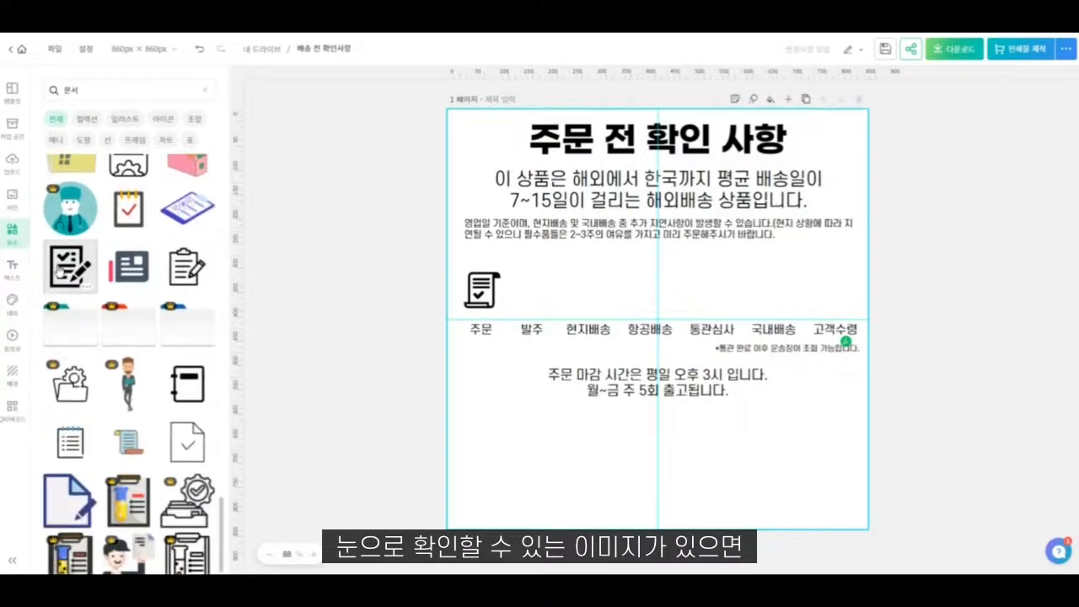
scroll(133, 278, "down", 7)
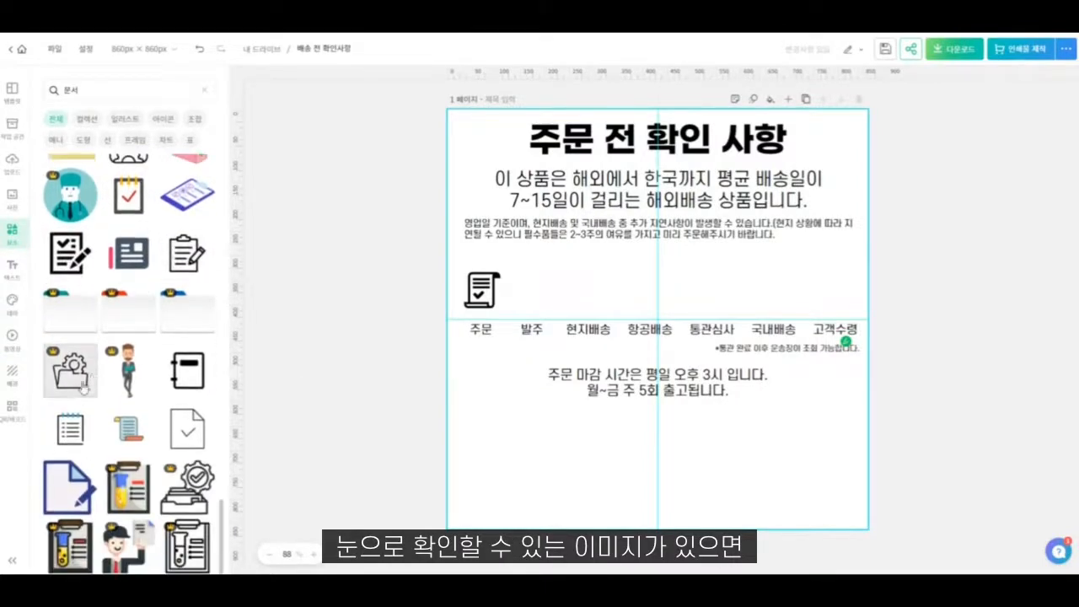
scroll(209, 479, "down", 3)
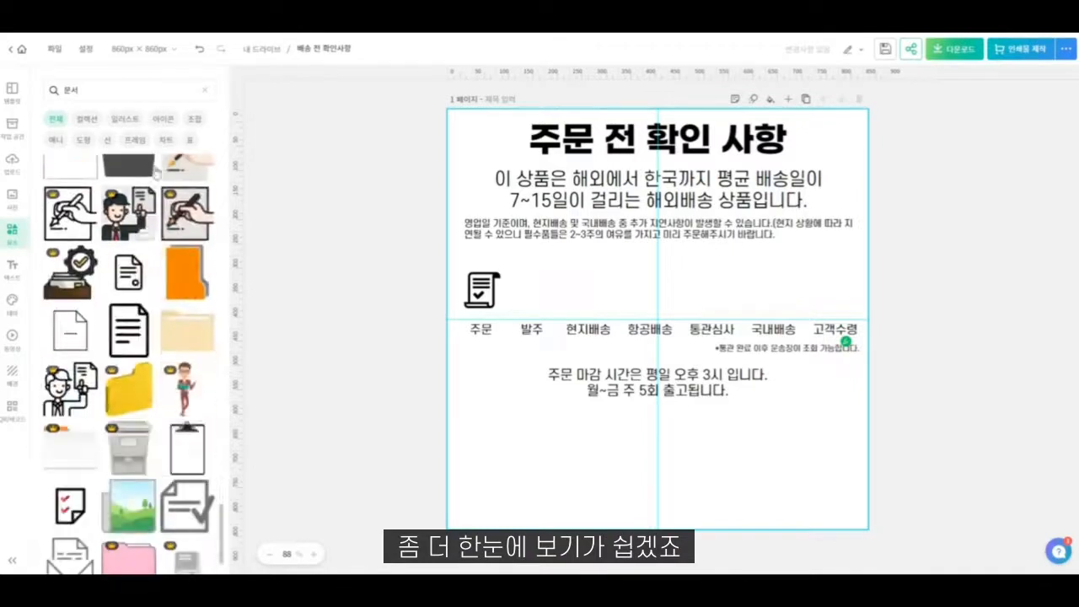
left_click(148, 88)
type("주문")
key("Return")
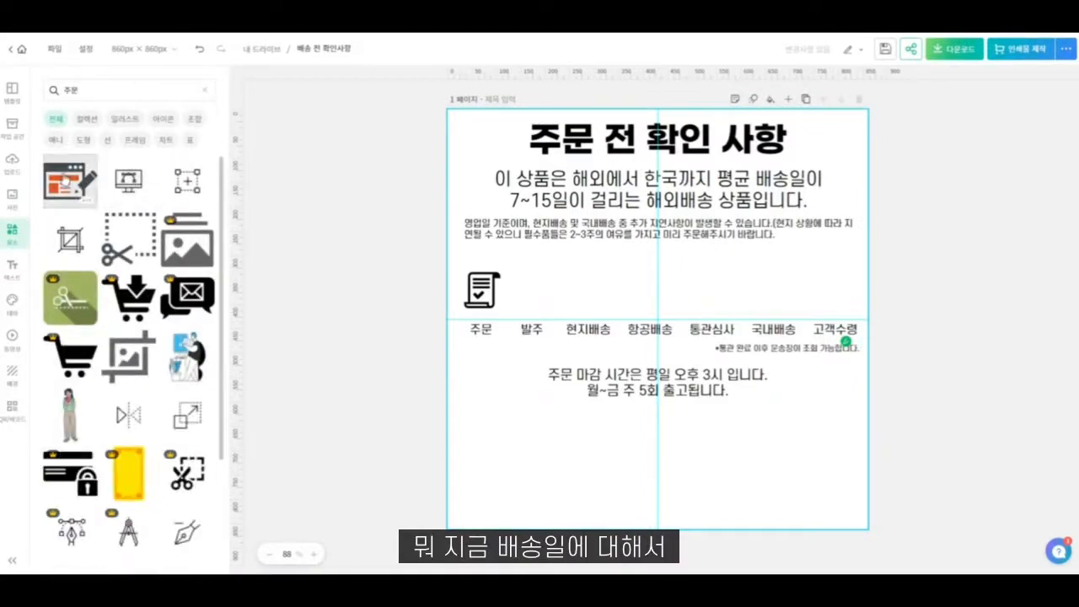
left_click(65, 179)
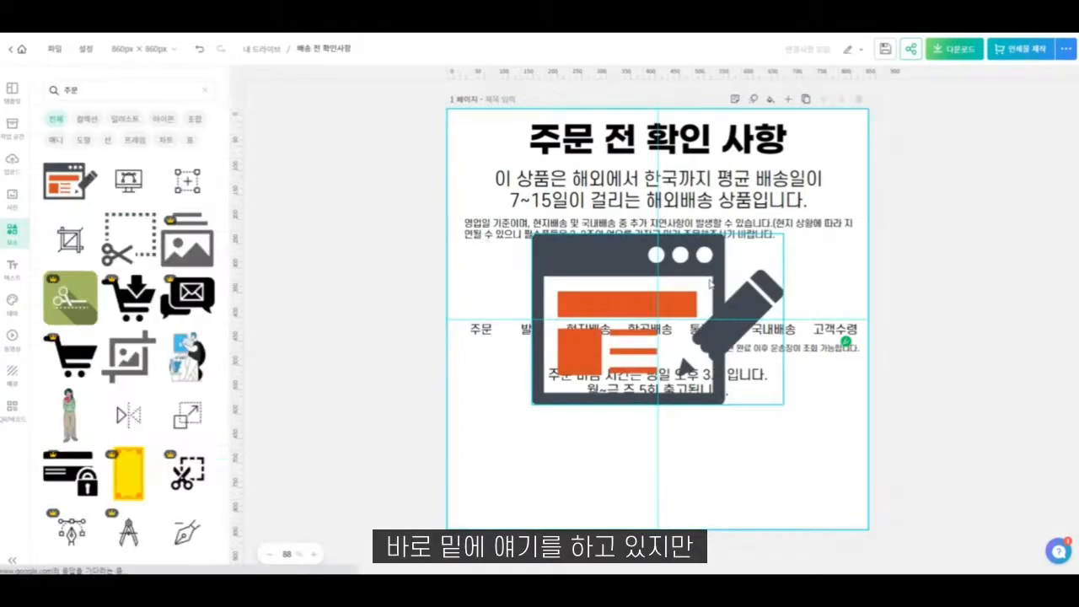
left_click_drag(784, 234, 578, 374)
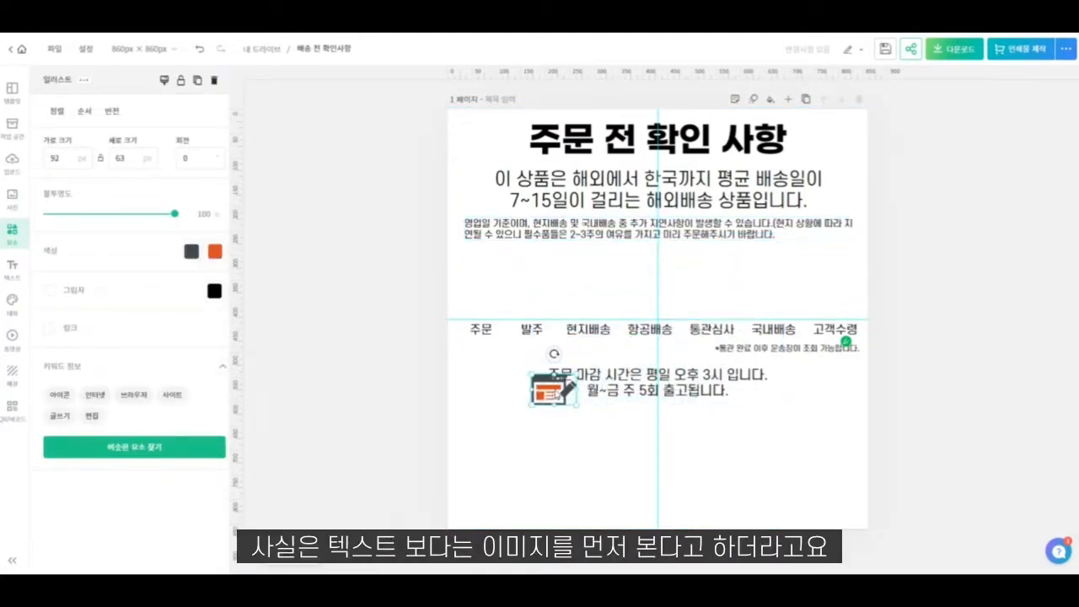
left_click_drag(496, 304, 495, 303)
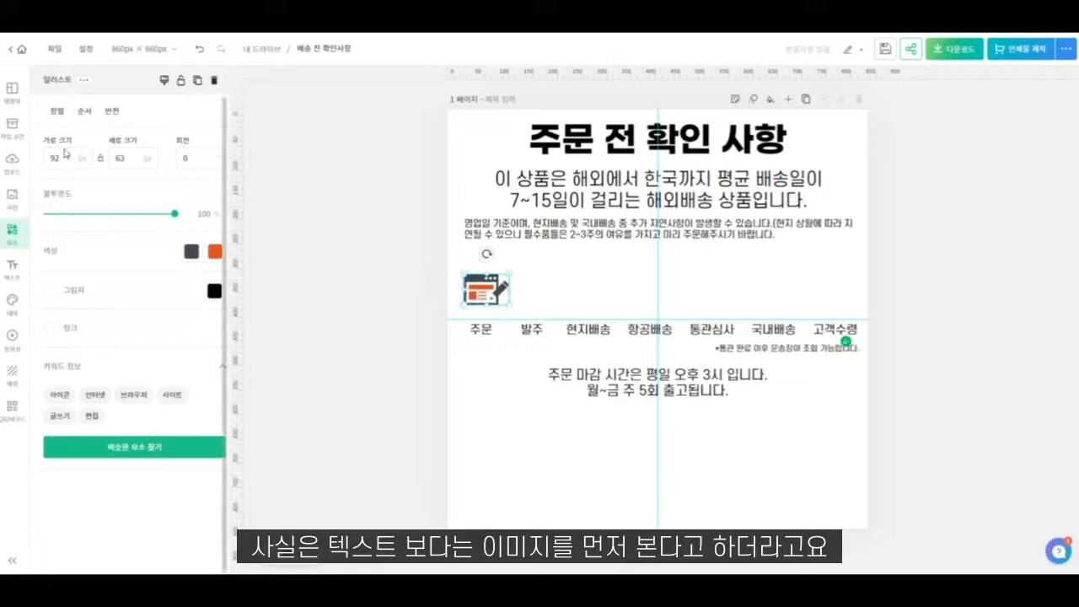
- Search the elements for "바코드" and look through the results for an icon that suits the "발주" stage
left_click(10, 207)
left_click(137, 92)
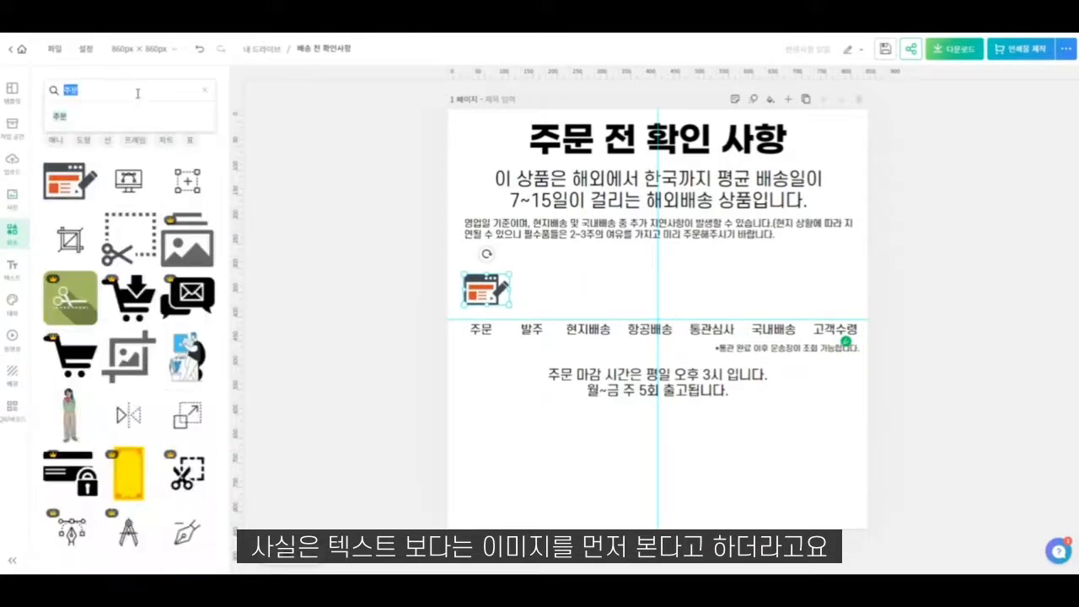
type("바코드")
key("Return")
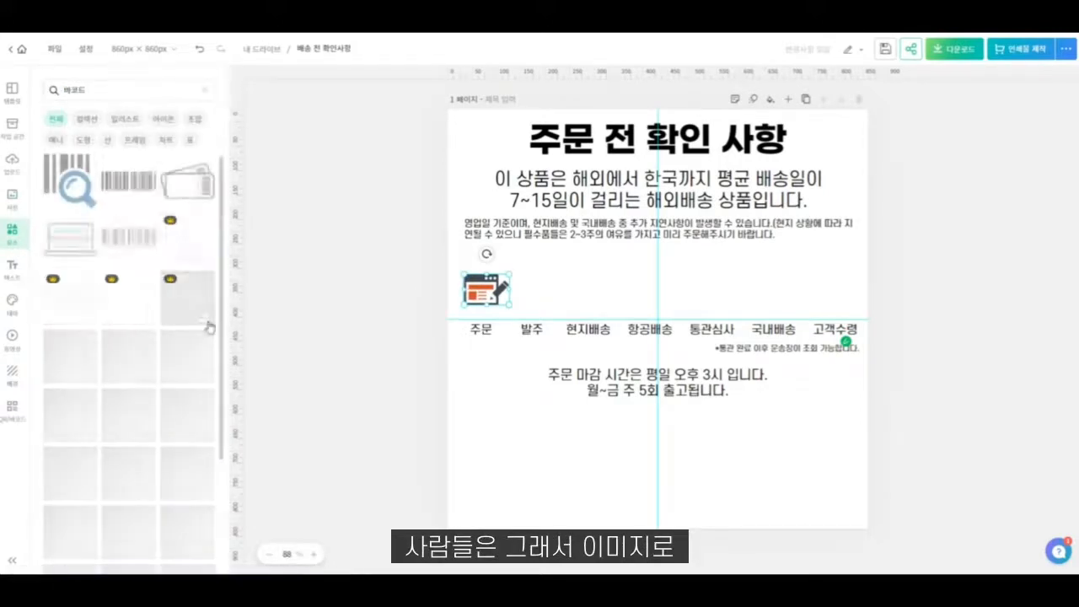
scroll(169, 381, "down", 3)
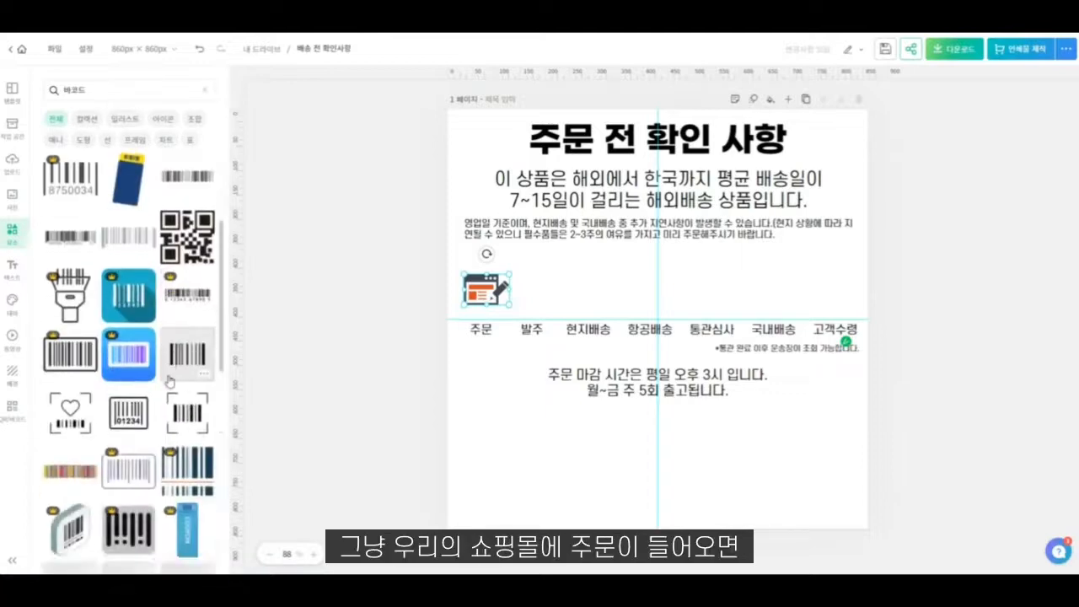
scroll(168, 381, "down", 5)
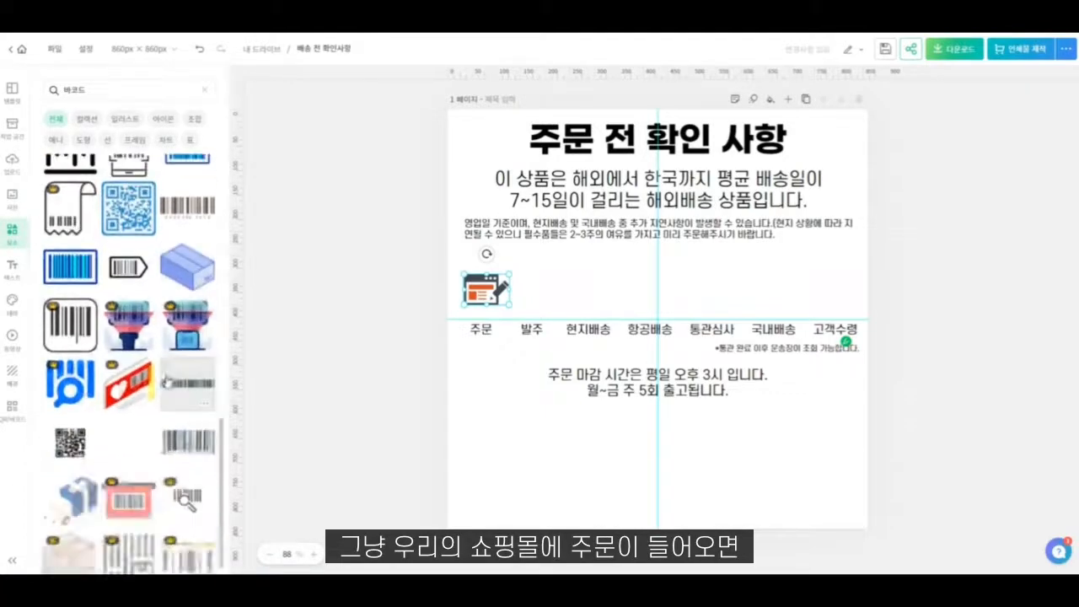
scroll(166, 382, "down", 5)
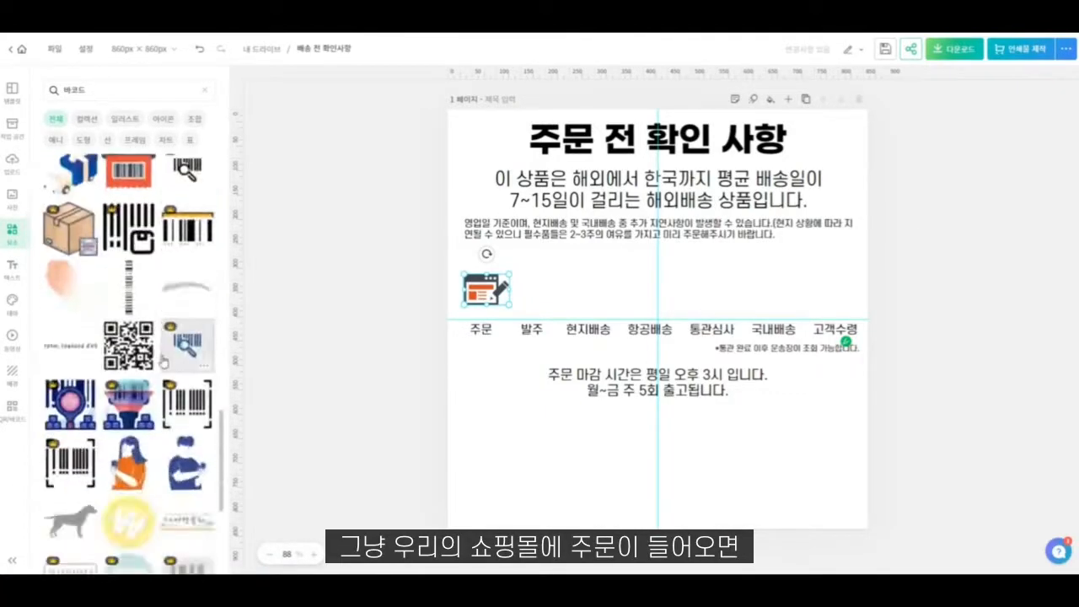
scroll(160, 364, "down", 1)
scroll(141, 381, "down", 2)
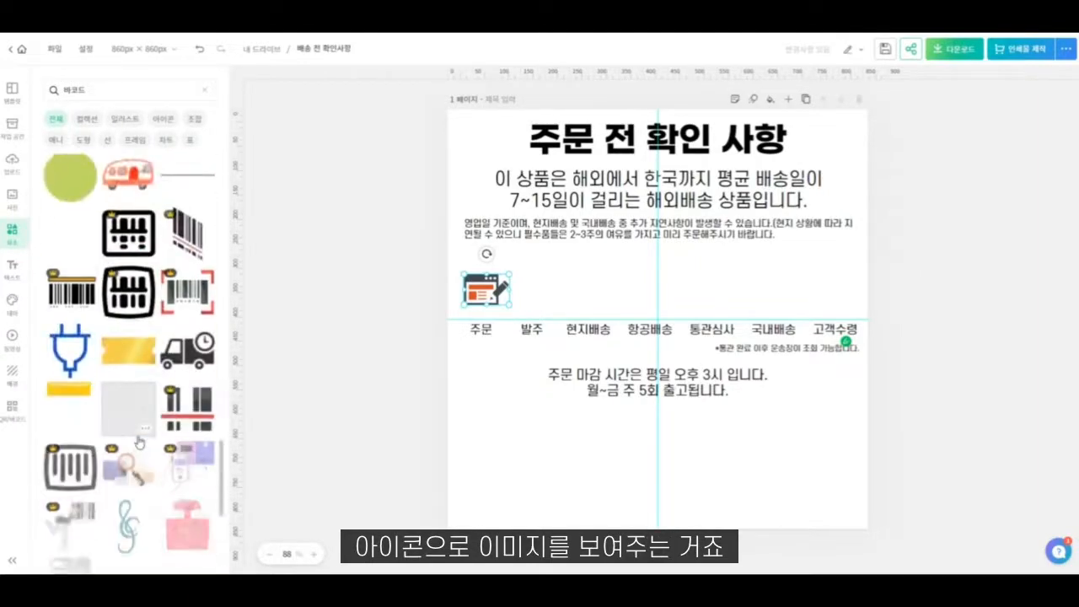
scroll(139, 443, "down", 5)
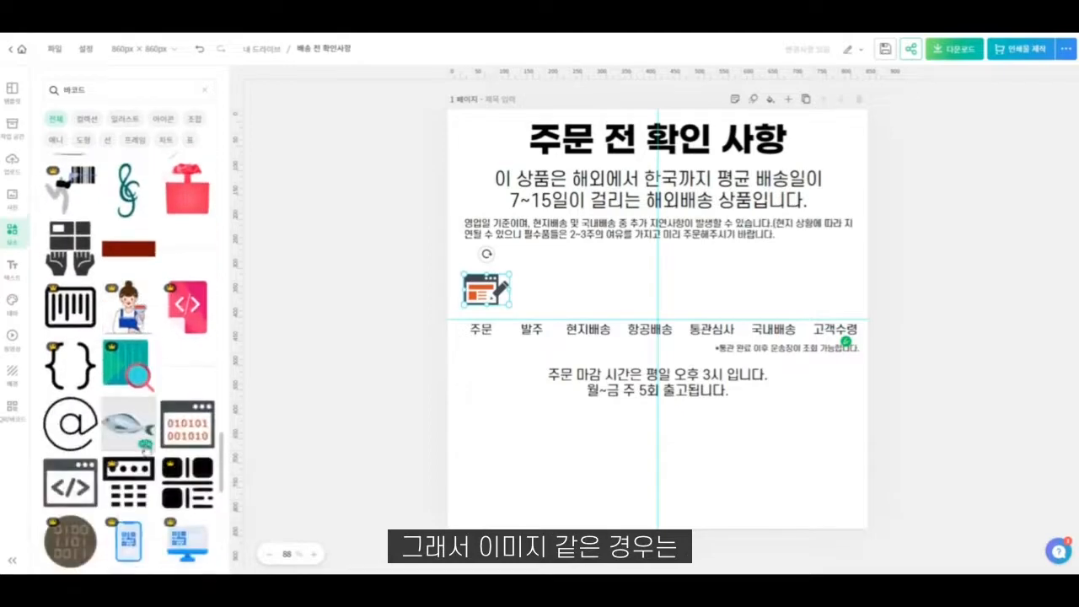
scroll(144, 447, "down", 10)
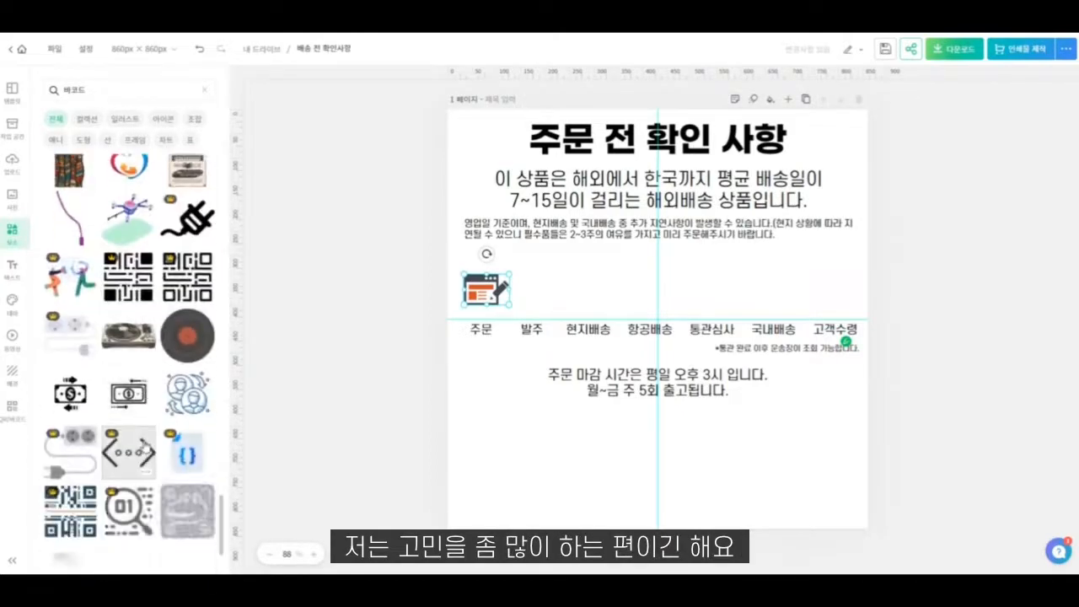
scroll(146, 446, "down", 8)
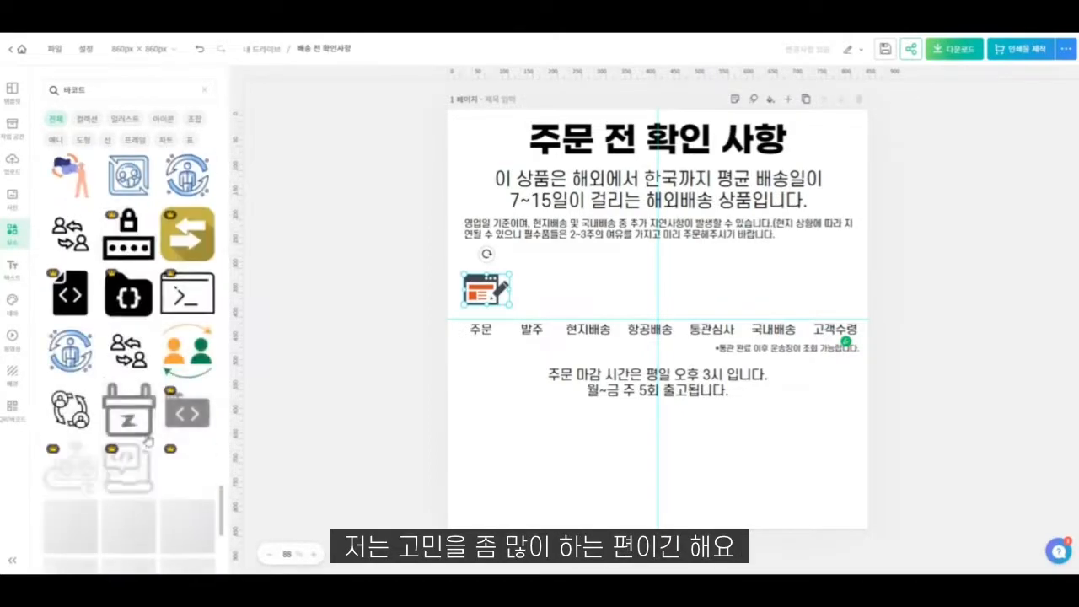
scroll(147, 440, "down", 10)
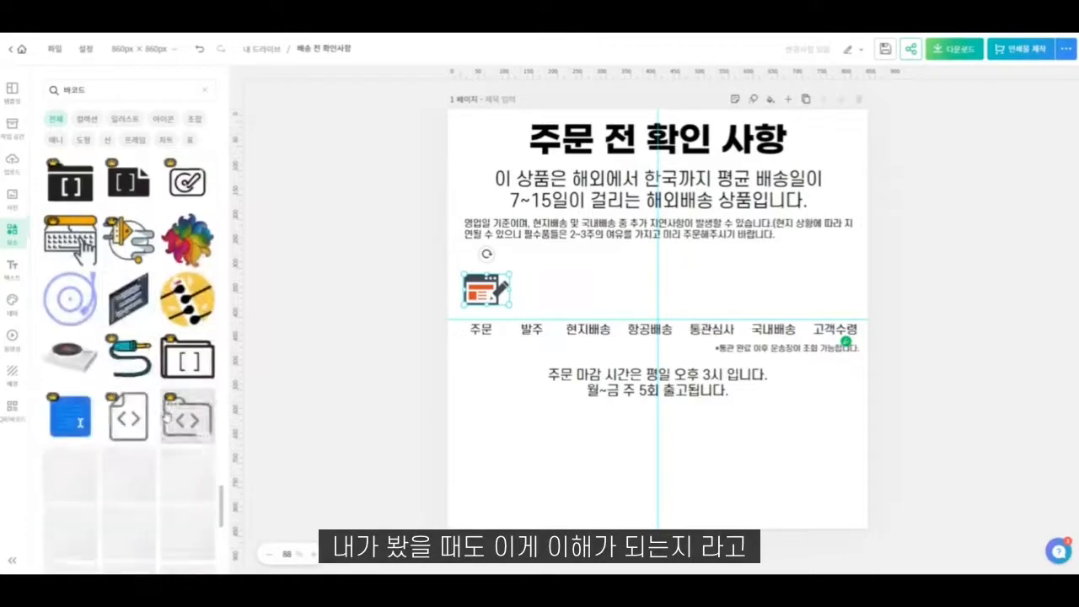
scroll(166, 415, "down", 5)
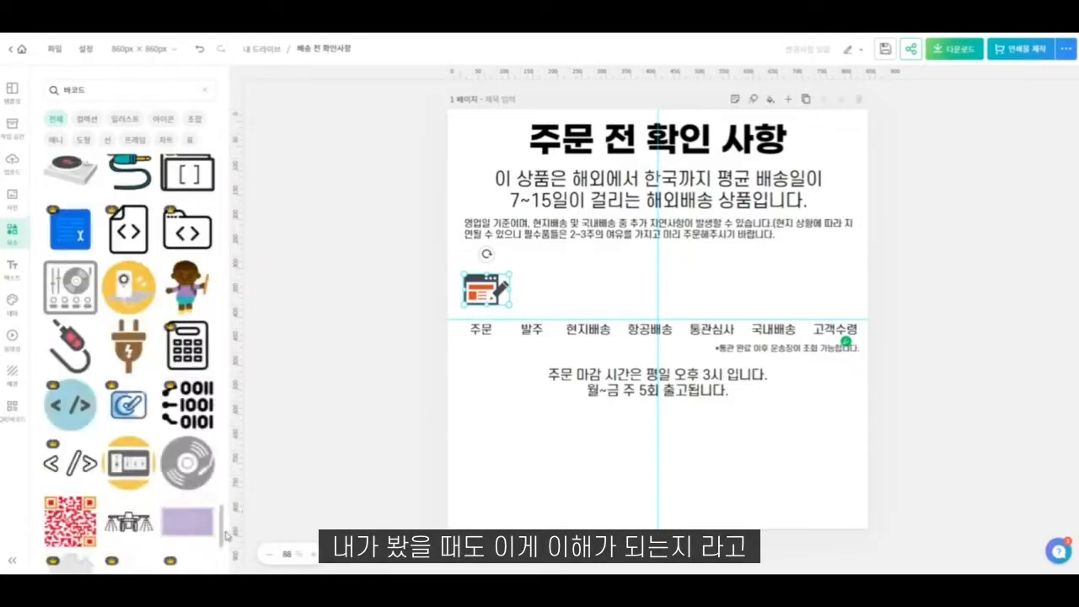
- Place the barcode-and-magnifier icon, about 65 px wide, above the "발주" label and shift the browser-window icon slightly away from it
left_click_drag(226, 534, 221, 169)
left_click(76, 186)
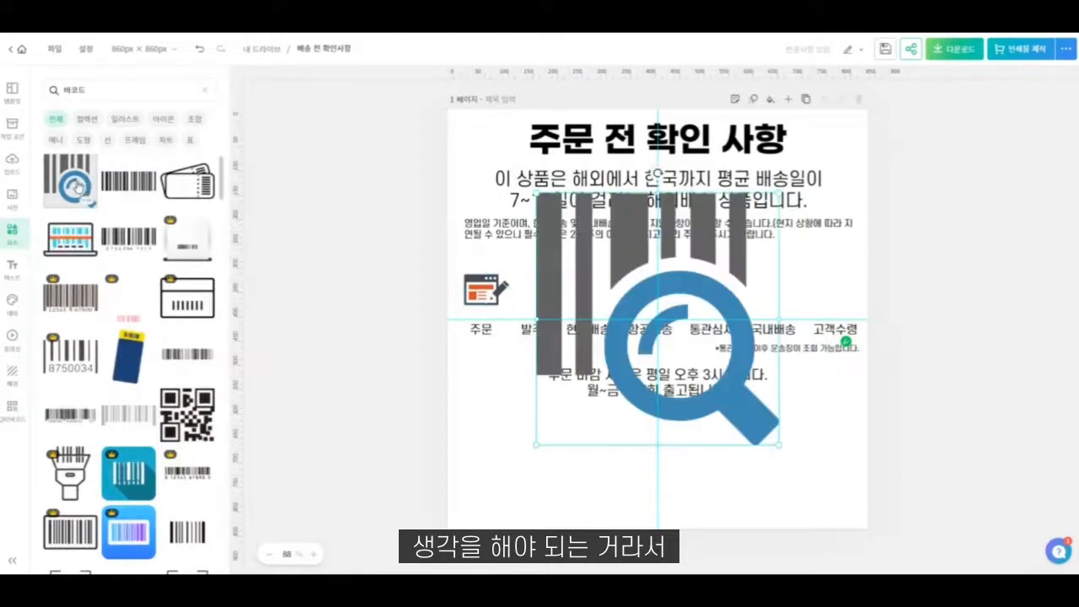
left_click_drag(773, 445, 559, 240)
left_click_drag(557, 201, 535, 280)
left_click_drag(559, 317, 549, 300)
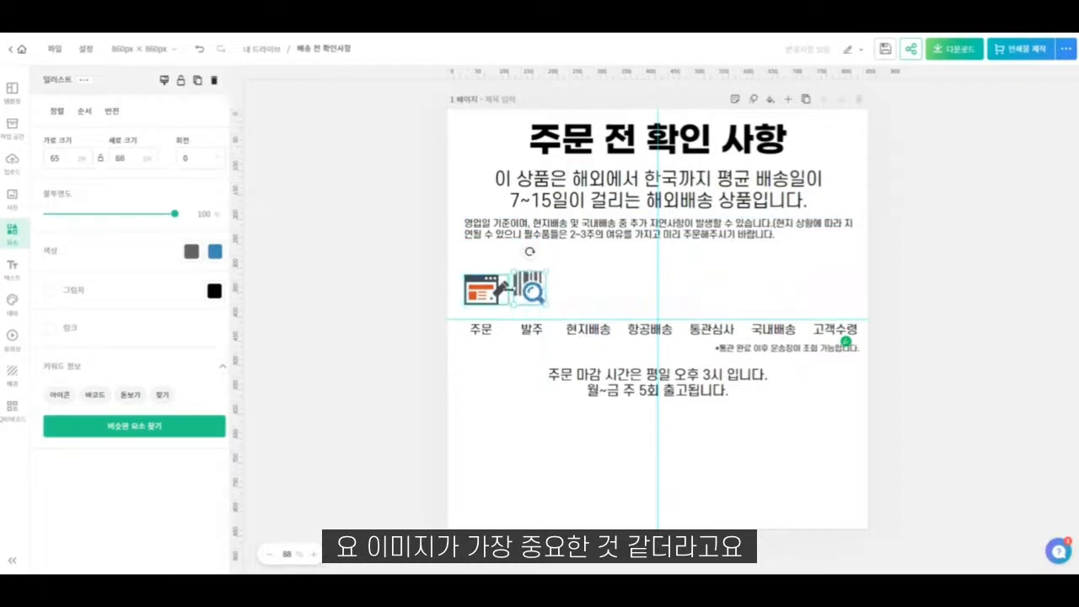
left_click(491, 289)
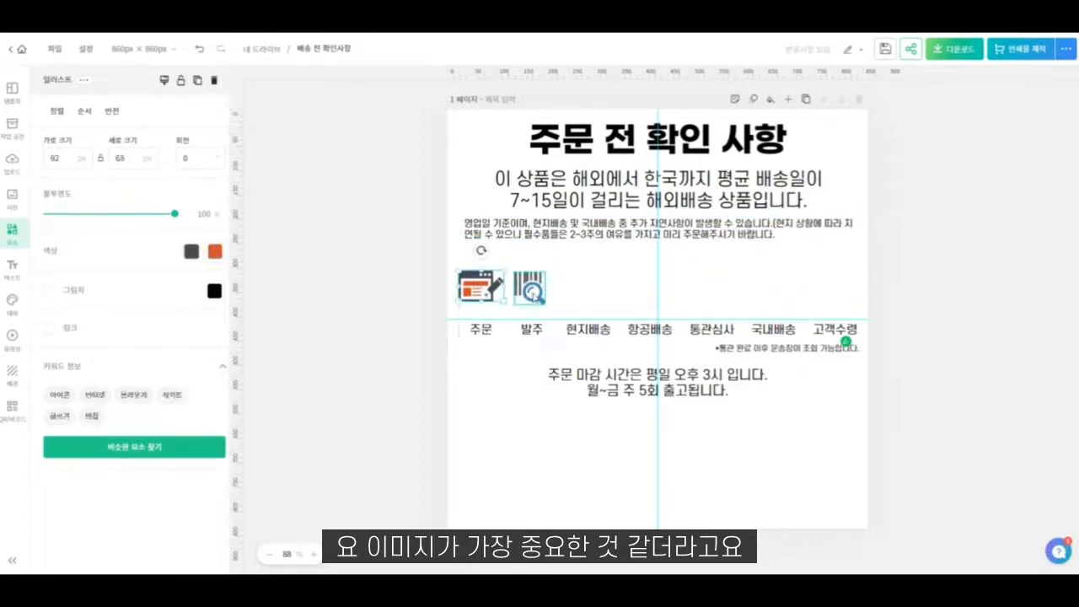
left_click(540, 257)
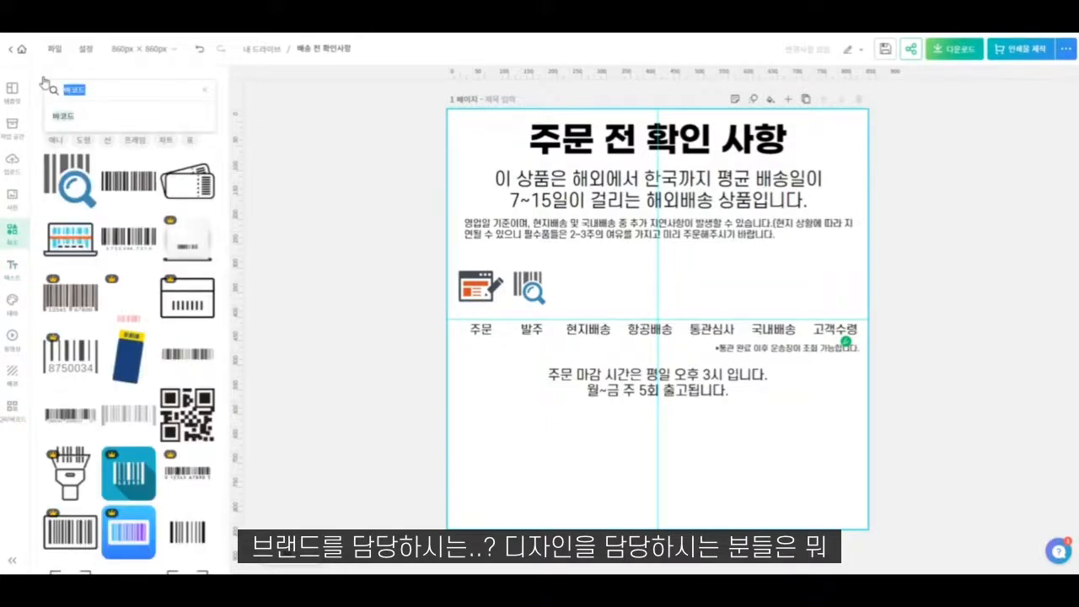
- Search the elements for "트럭" and try the black truck cab with flatbed on the canvas, removing it again
type("트럭")
key("Return")
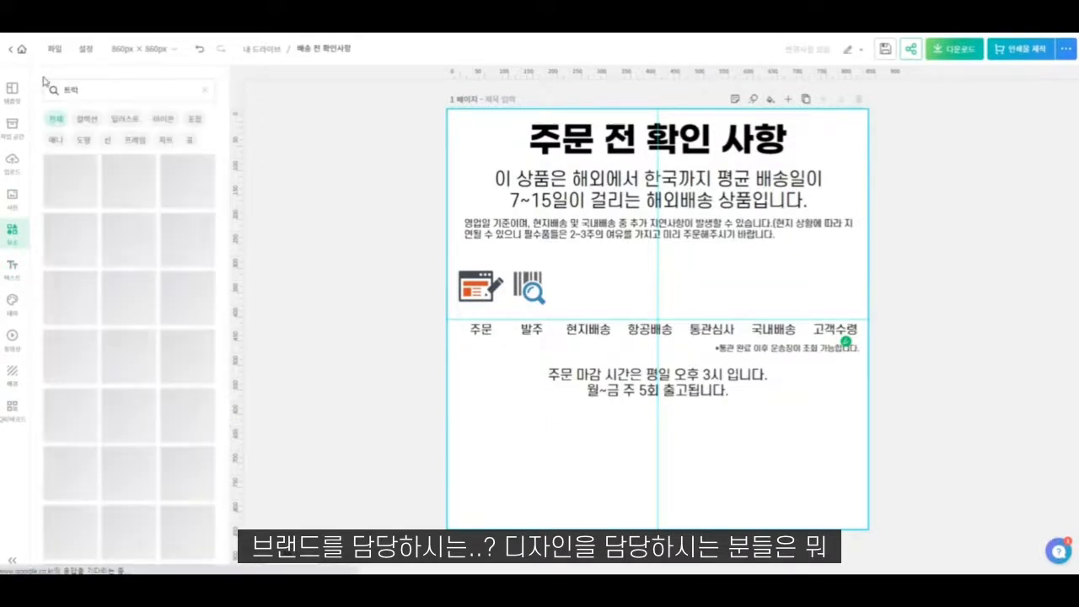
scroll(124, 427, "down", 2)
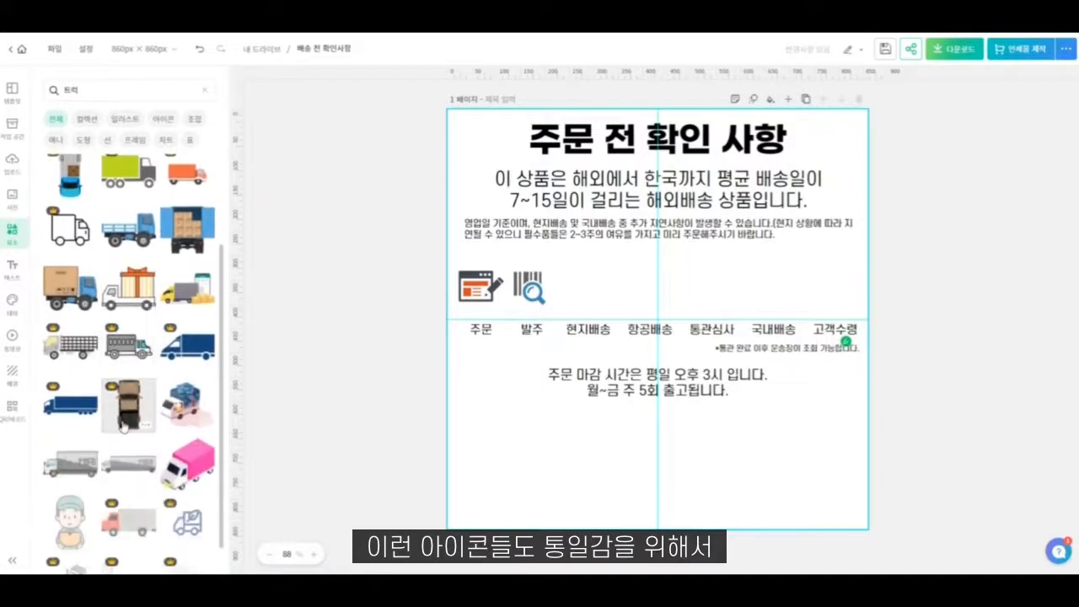
scroll(124, 428, "down", 3)
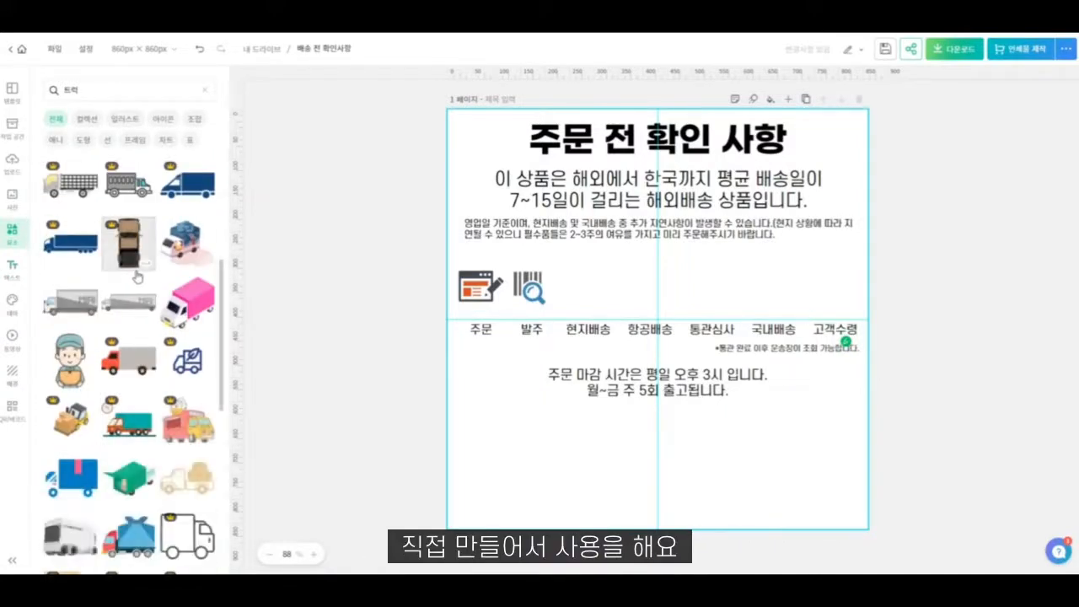
scroll(138, 276, "down", 5)
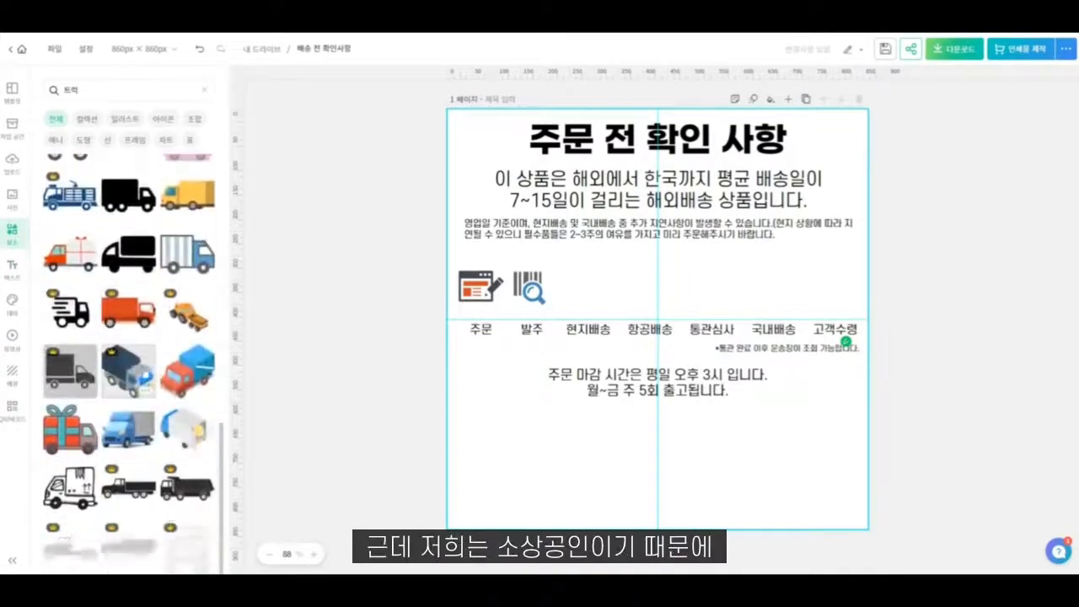
scroll(46, 325, "down", 4)
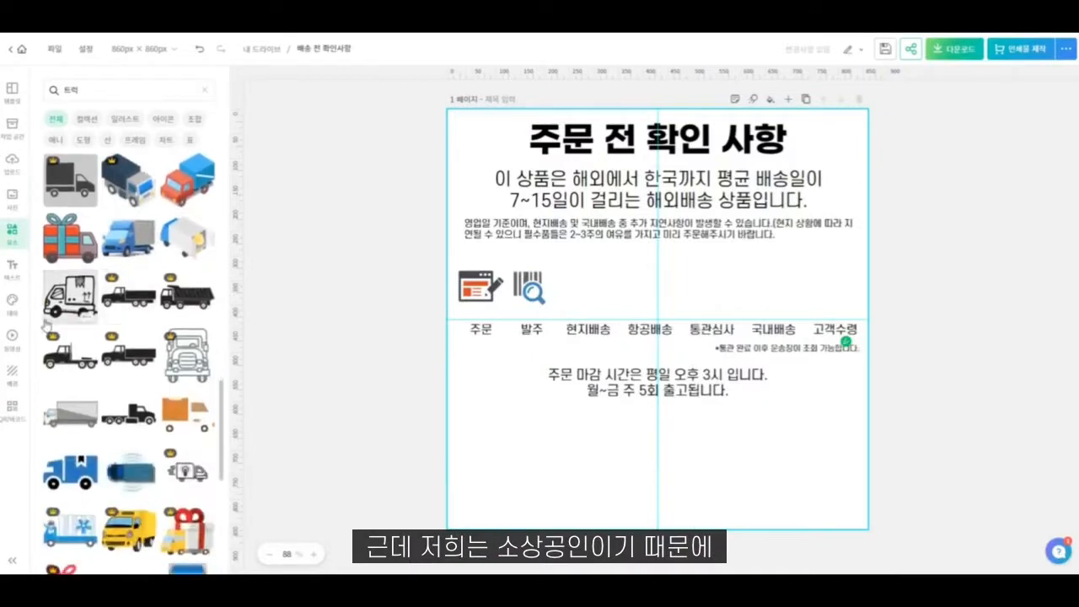
scroll(93, 303, "down", 3)
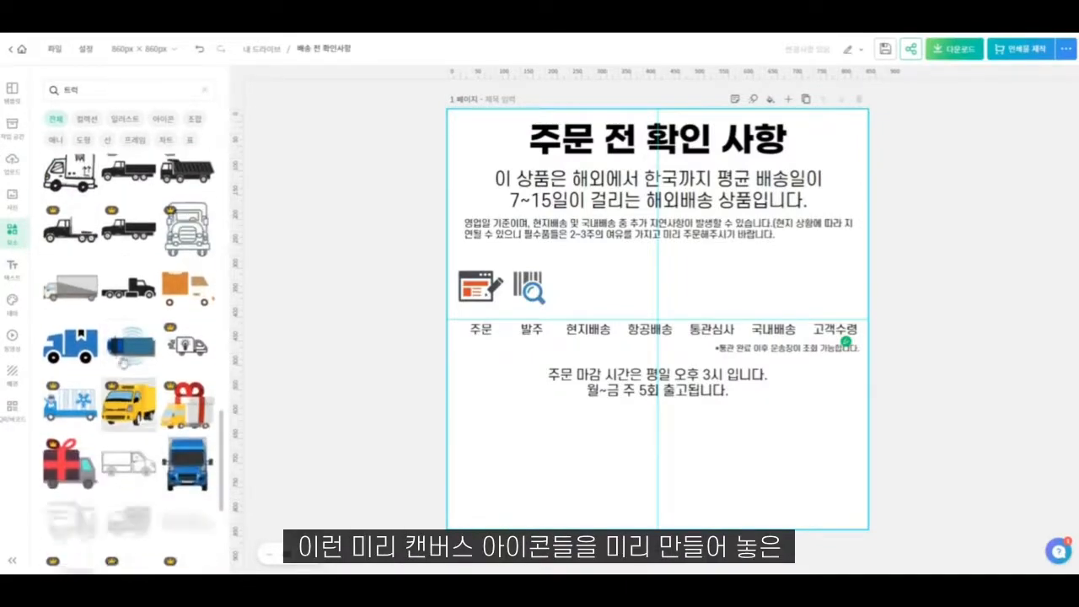
left_click(126, 285)
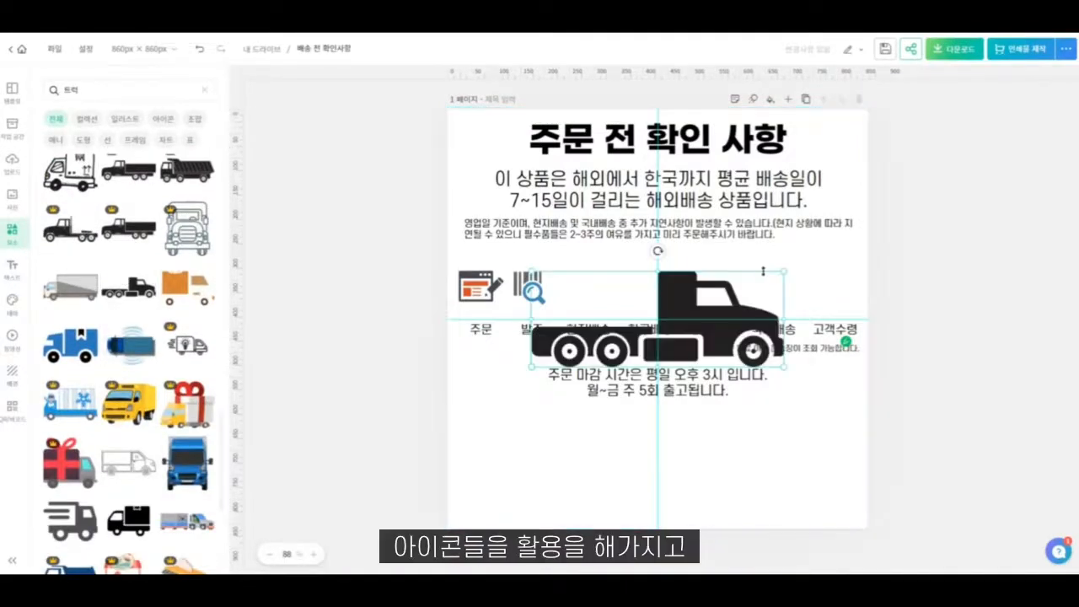
key("Delete")
- Try the black outlined box truck on the canvas and look through further truck results for alternatives
scroll(100, 360, "down", 5)
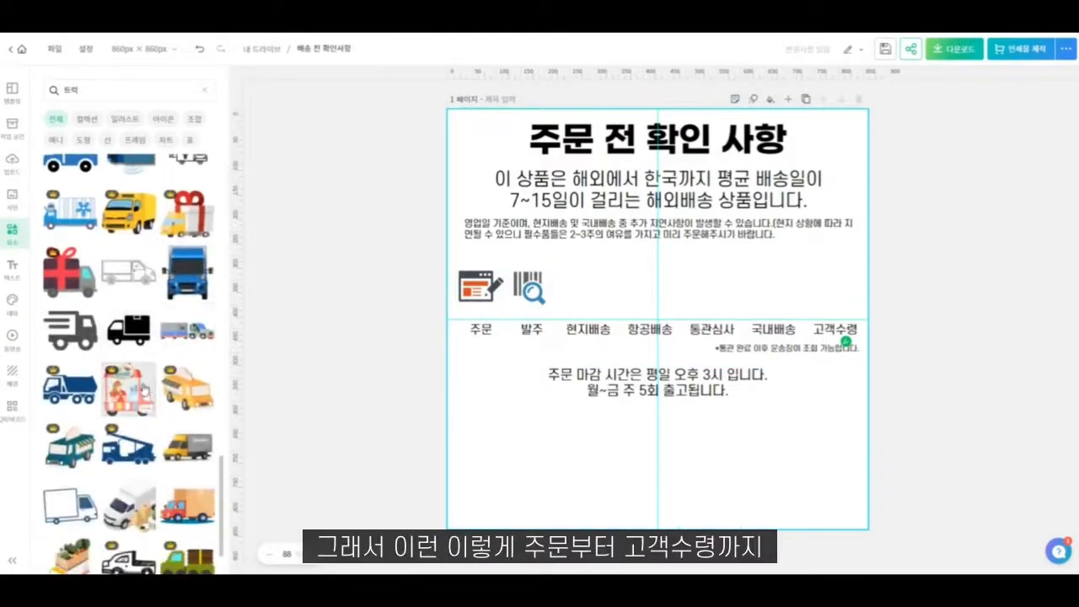
scroll(168, 339, "down", 5)
scroll(135, 345, "down", 3)
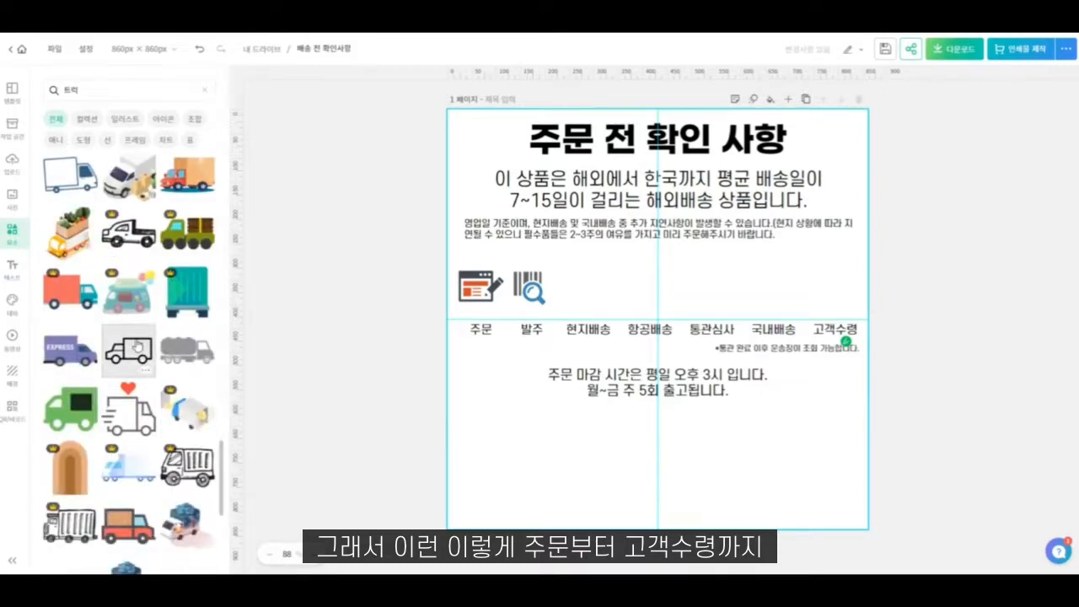
left_click(137, 346)
scroll(169, 347, "down", 3)
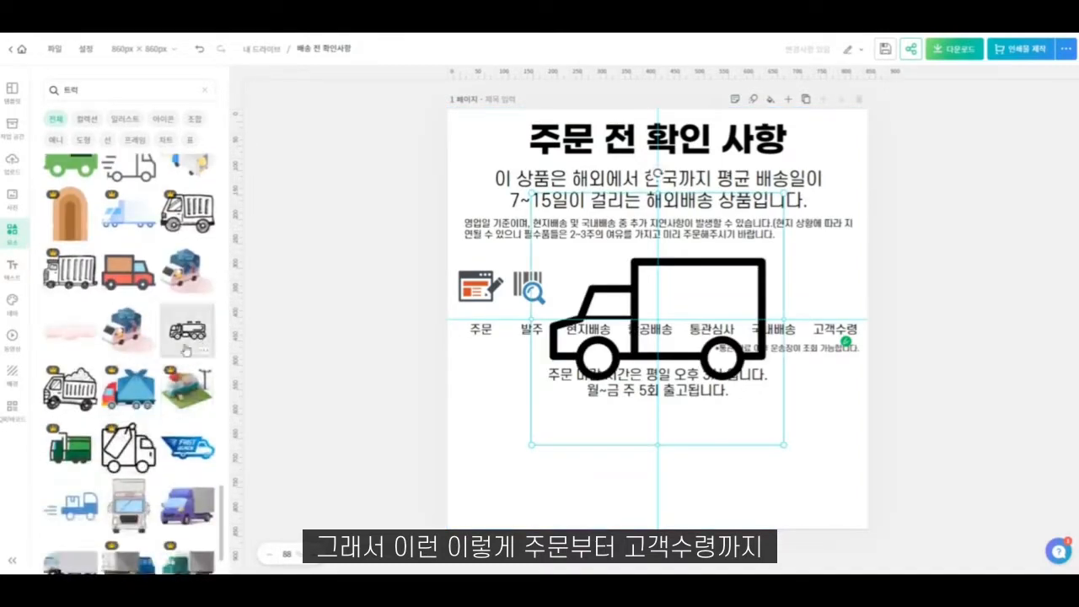
scroll(185, 350, "down", 6)
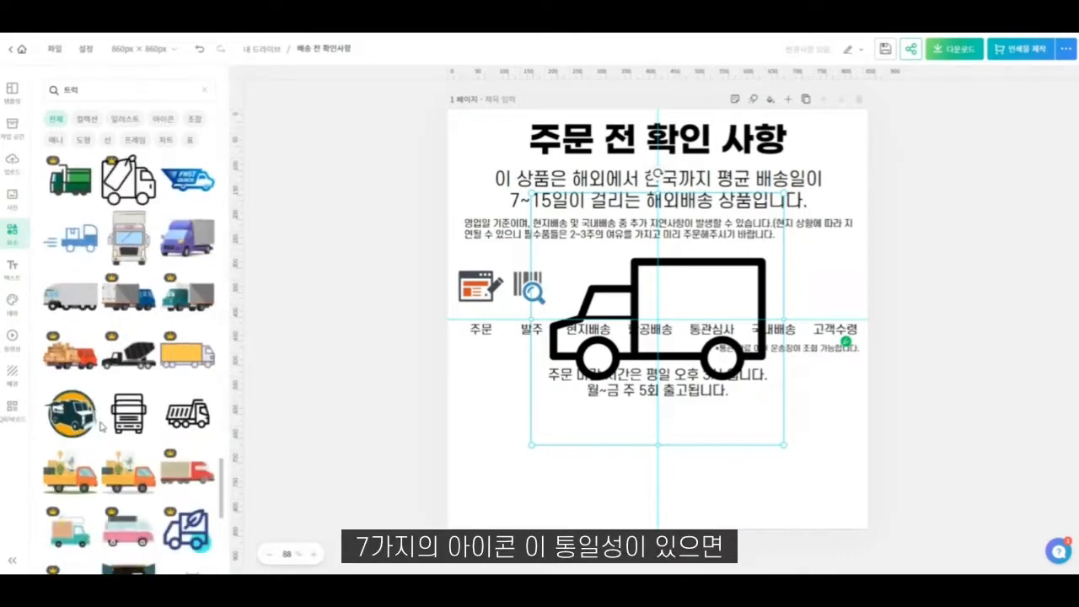
scroll(101, 426, "down", 8)
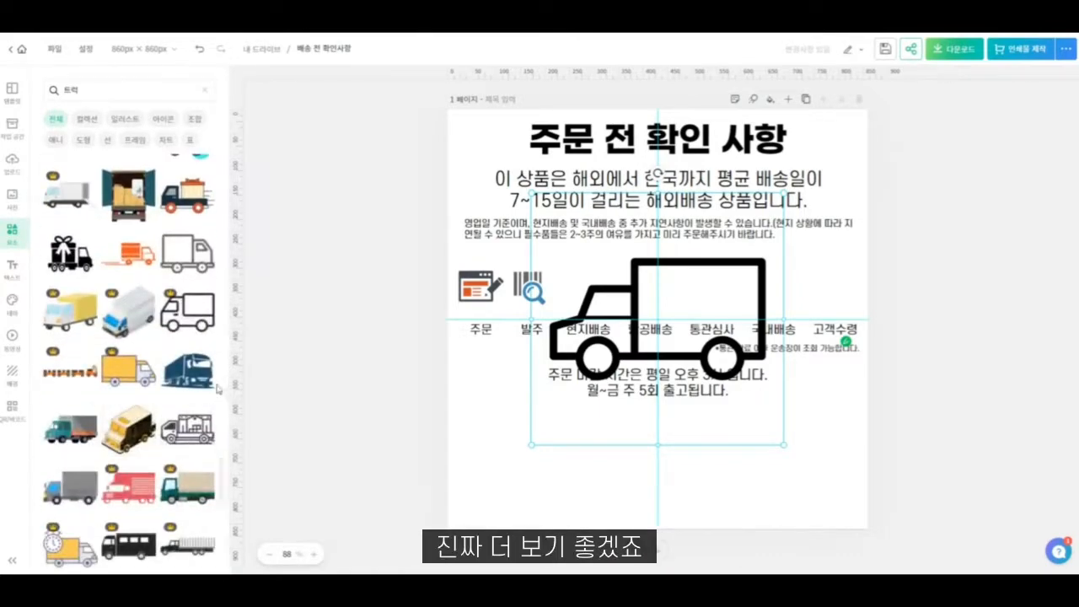
- Delete the outlined truck and place the dark blue truck icon, sized 95 × 62 px, above the "현지배송" label
left_click_drag(693, 348, 676, 277)
left_click(722, 375)
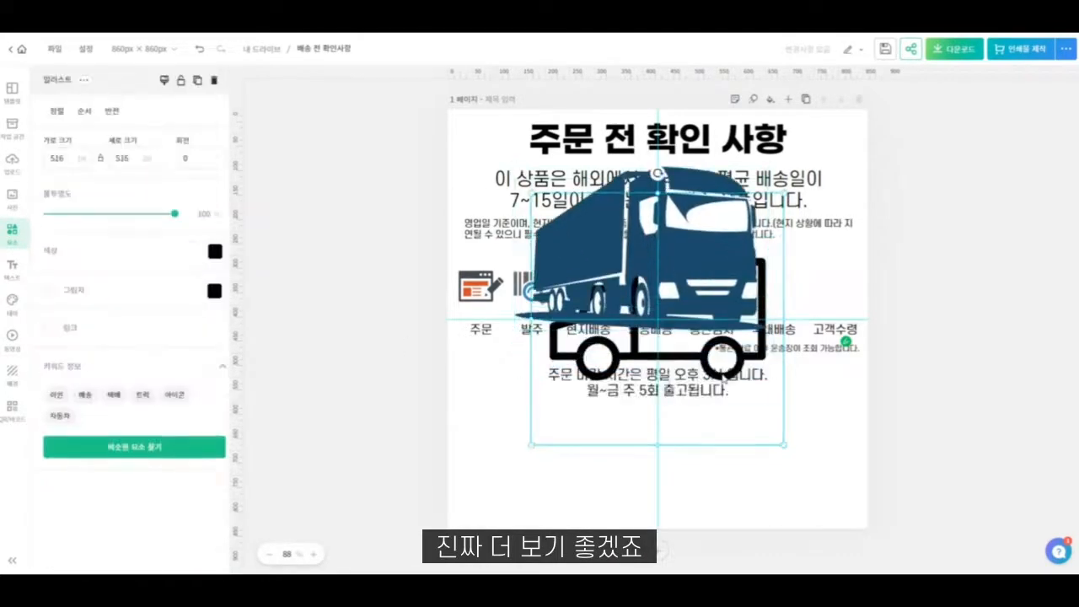
key("Delete")
left_click(725, 323)
left_click_drag(765, 169, 586, 298)
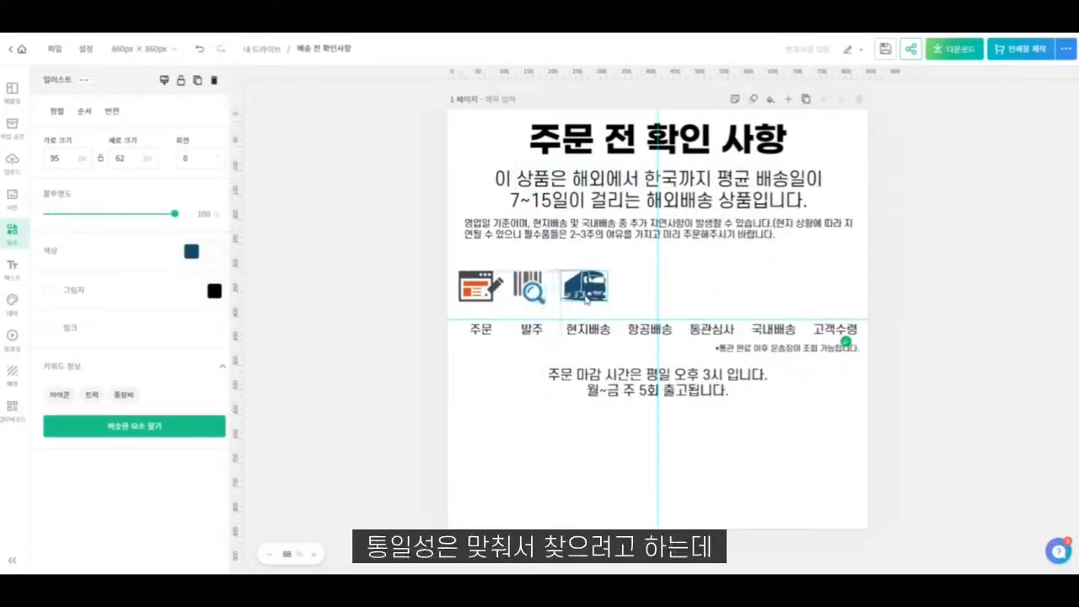
- Change the "항공배송" stage label to "해상배송"
double_click(667, 336)
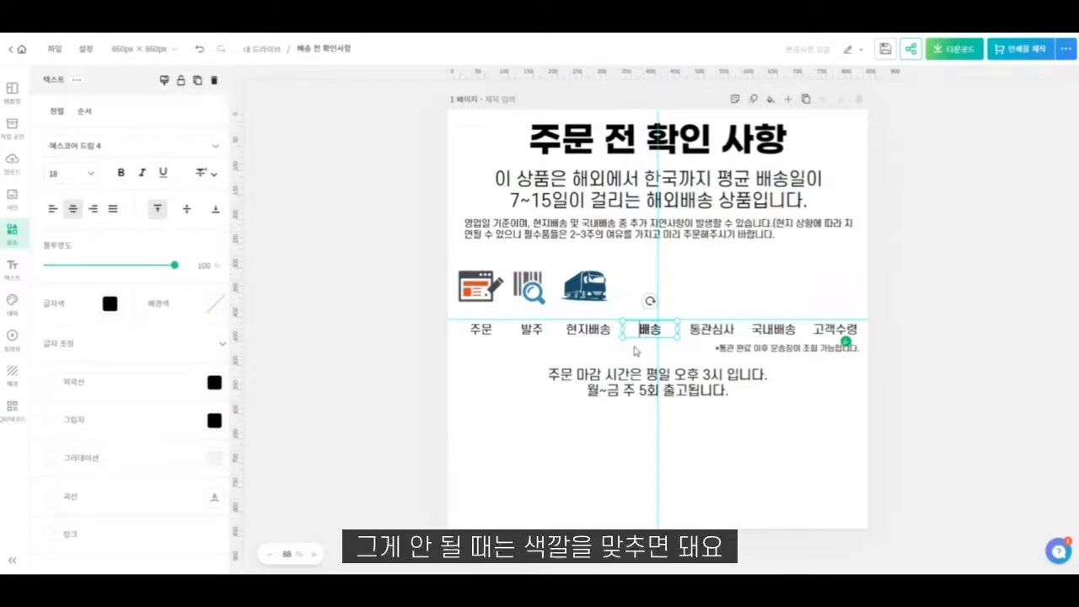
left_click(634, 448)
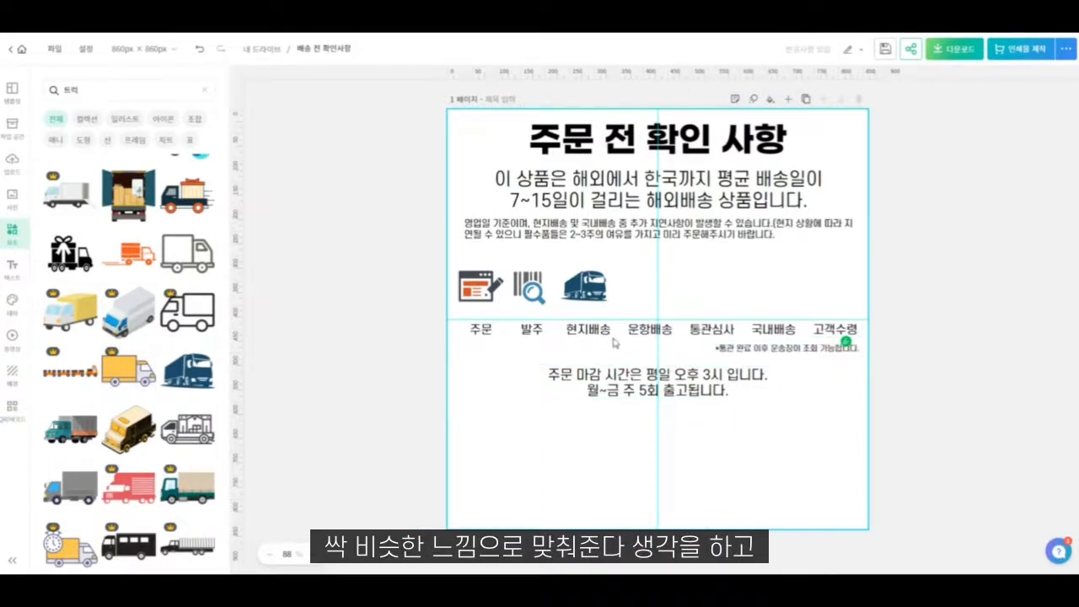
double_click(648, 329)
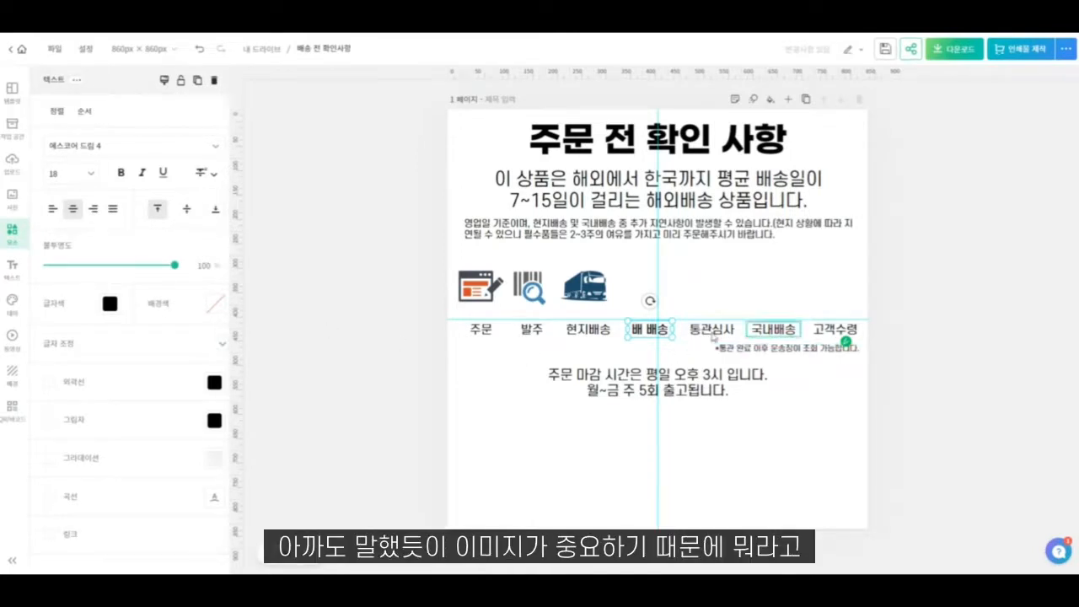
left_click(485, 369)
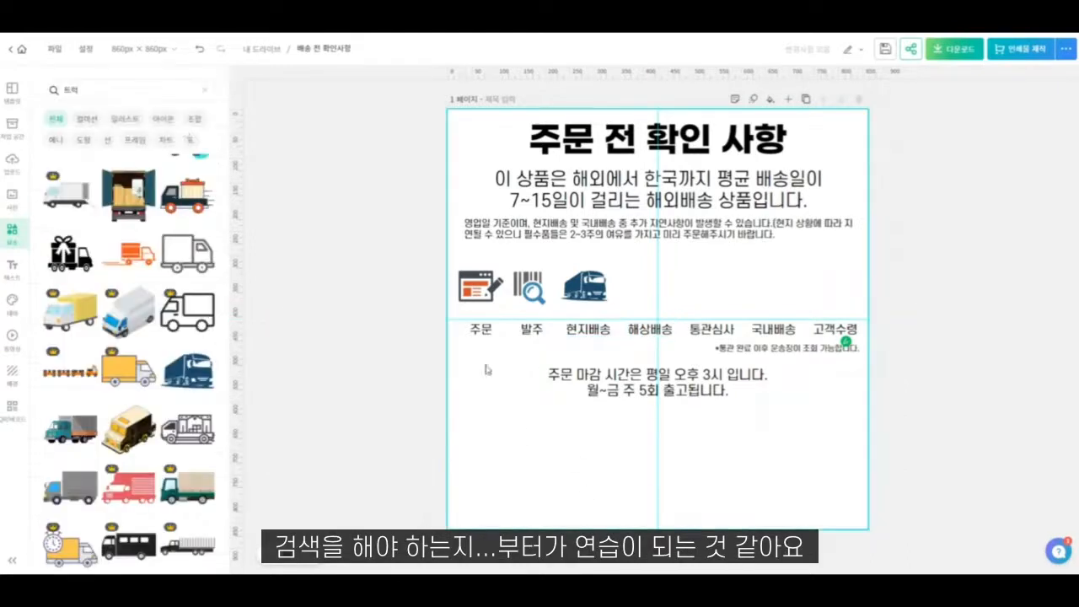
- Search the elements for "배" and refine the search to "배 화물" to look for a cargo ship icon
left_click(119, 91)
key("BackSpace")
key("BackSpace")
type("배")
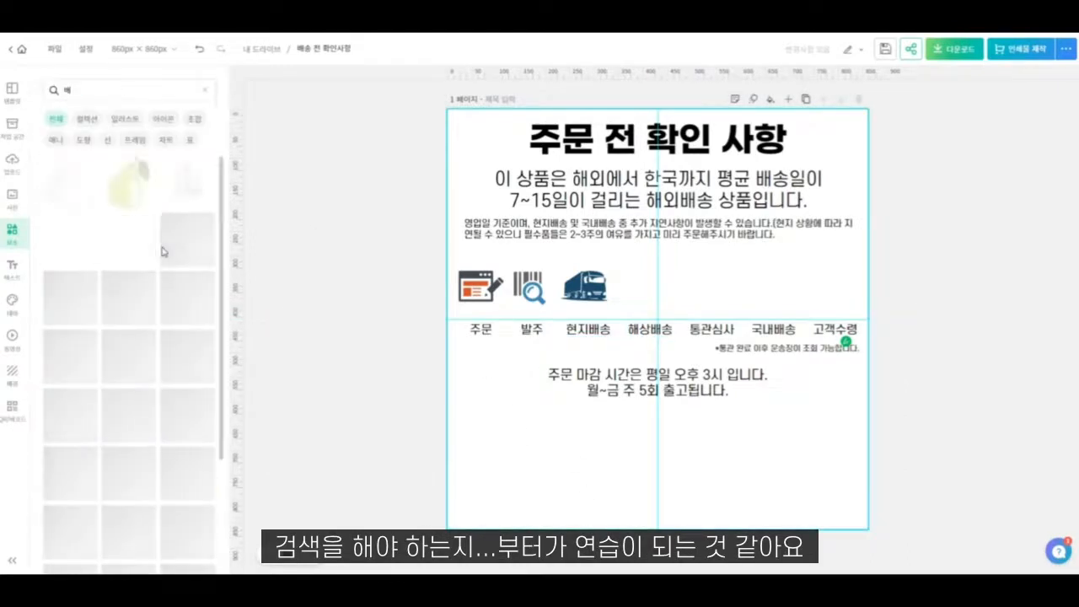
left_click(138, 90)
left_click(139, 89)
type("ㅂ")
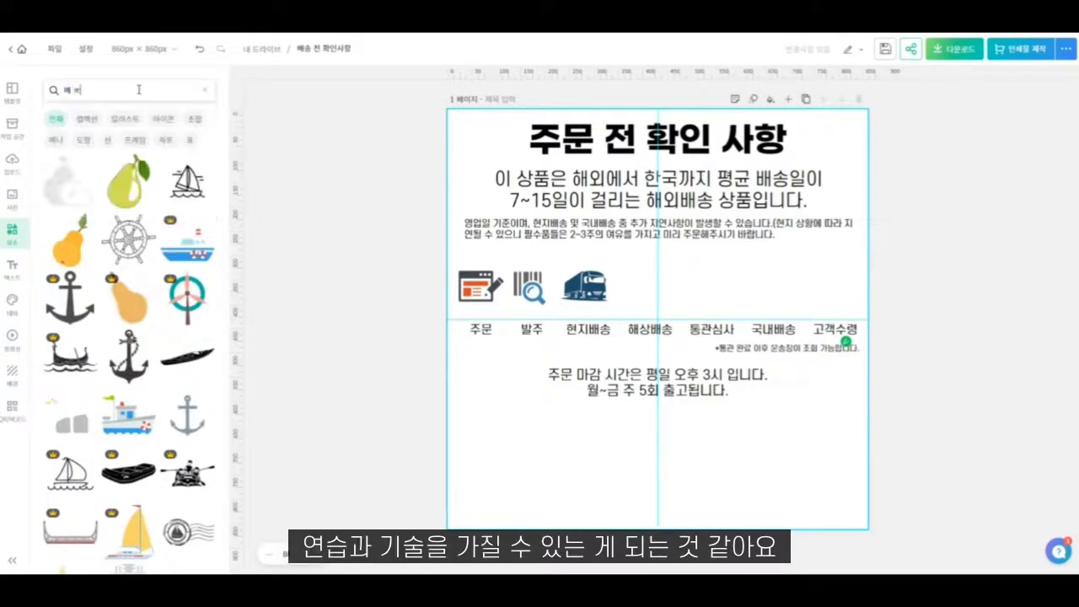
type("화물")
key("Return")
- Search the elements for "선박" and add the purple cargo ship and the loaded container ship to the canvas
left_click(139, 89)
type("선박")
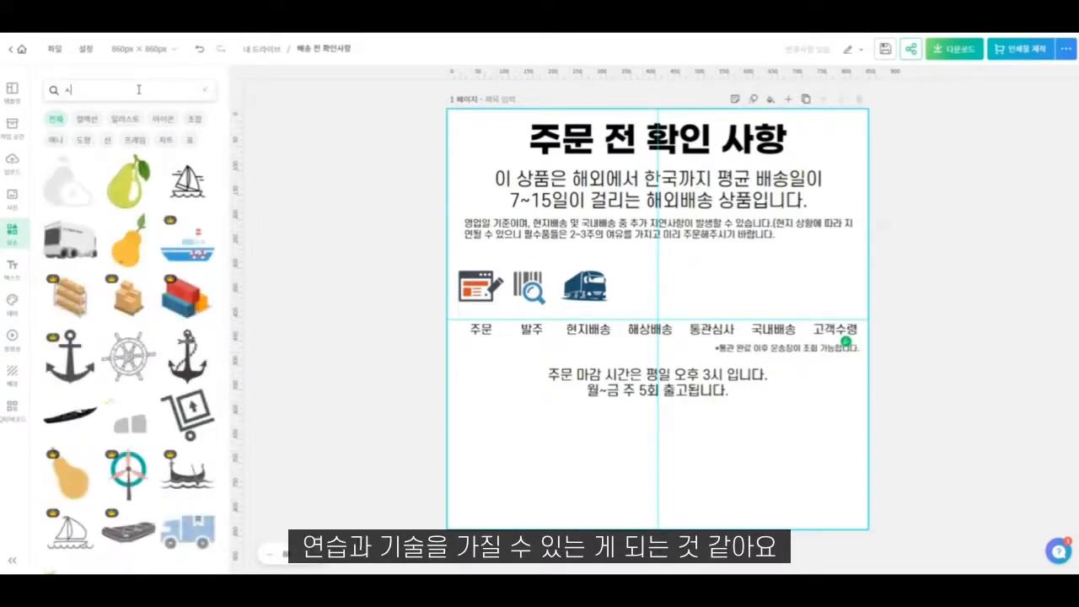
key("Return")
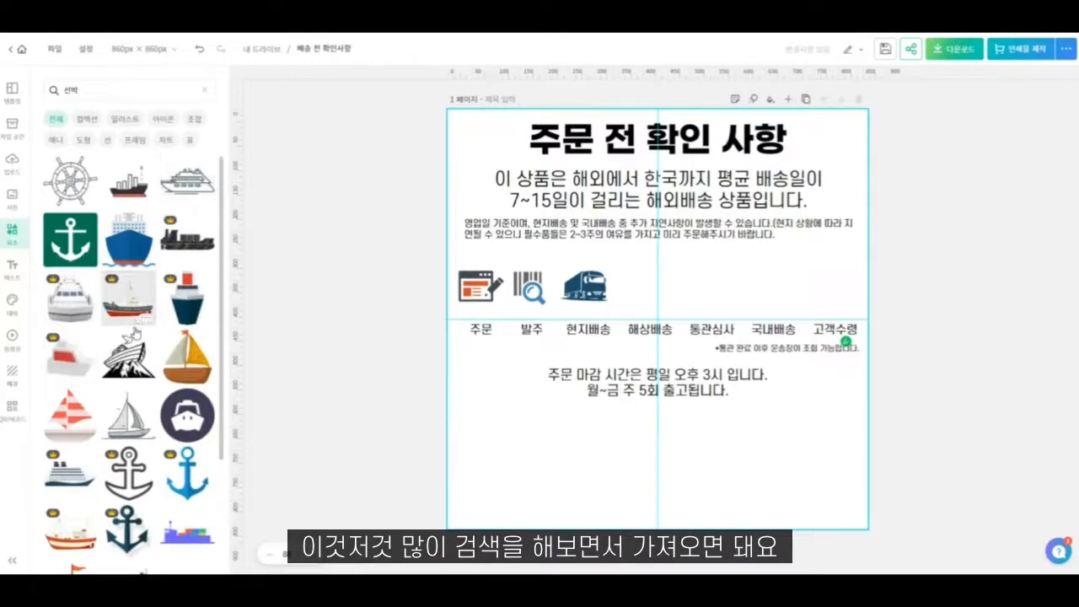
scroll(126, 380, "down", 3)
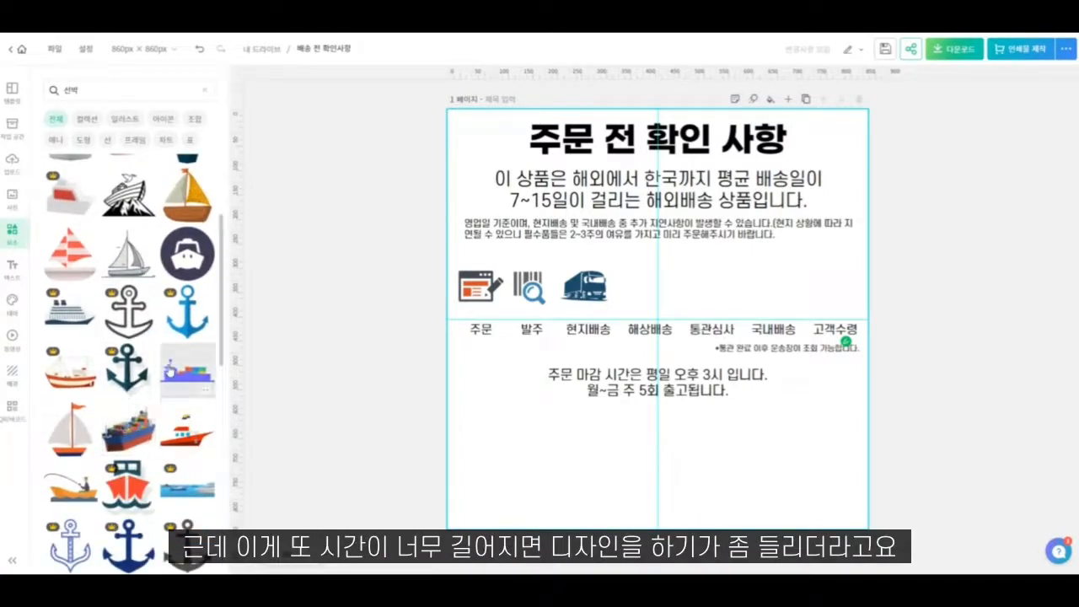
scroll(171, 368, "down", 3)
left_click(187, 244)
left_click(128, 303)
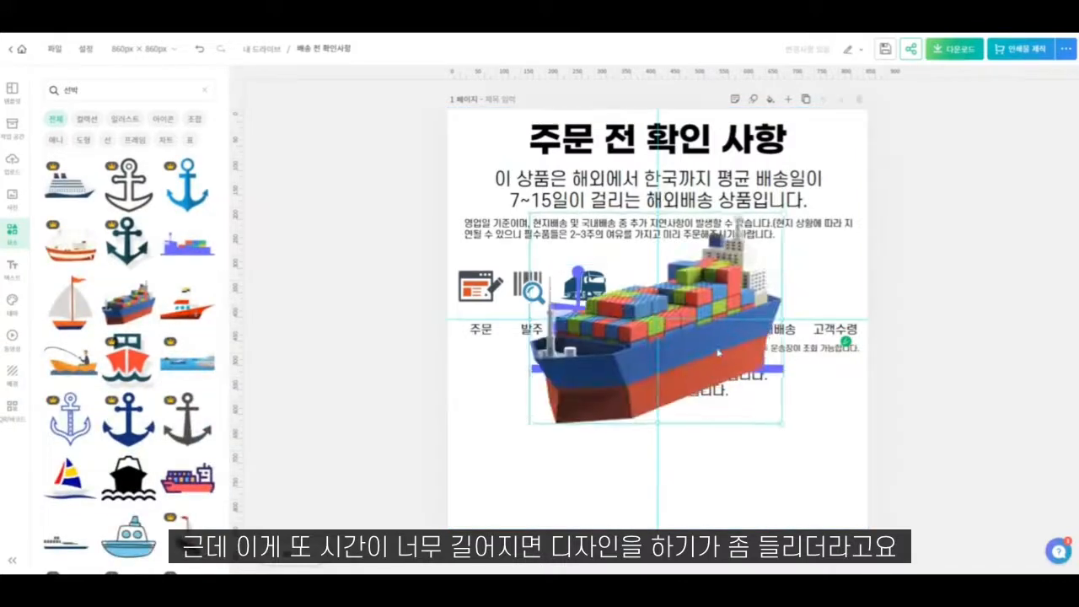
- Delete the purple ship and place the container ship, shrunk to 90 × 75 px, above the "해상배송" label
left_click_drag(718, 352, 689, 281)
left_click(765, 371)
key("Delete")
left_click(741, 332)
left_click_drag(754, 352, 650, 286)
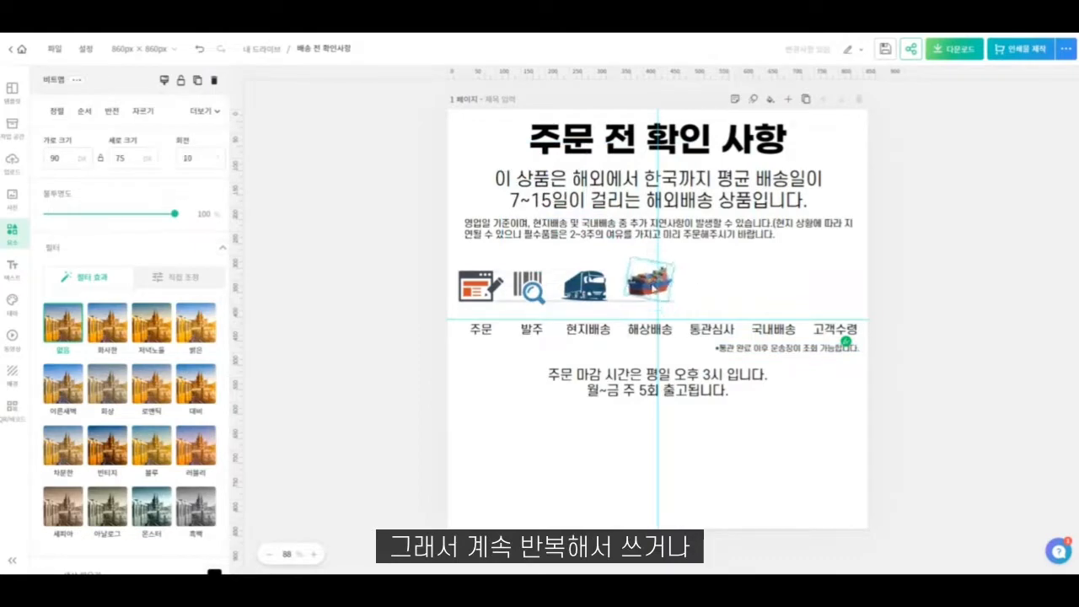
- Straighten the container ship to 0° rotation and line it up above its label
left_click_drag(653, 286, 649, 294)
left_click(671, 405)
left_click(647, 288)
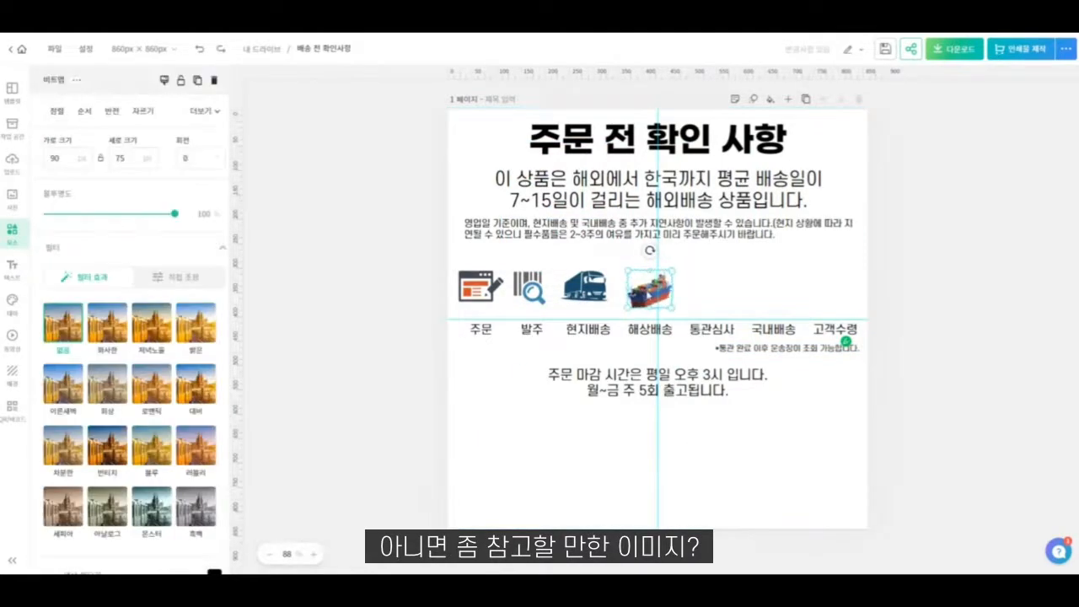
left_click(693, 466)
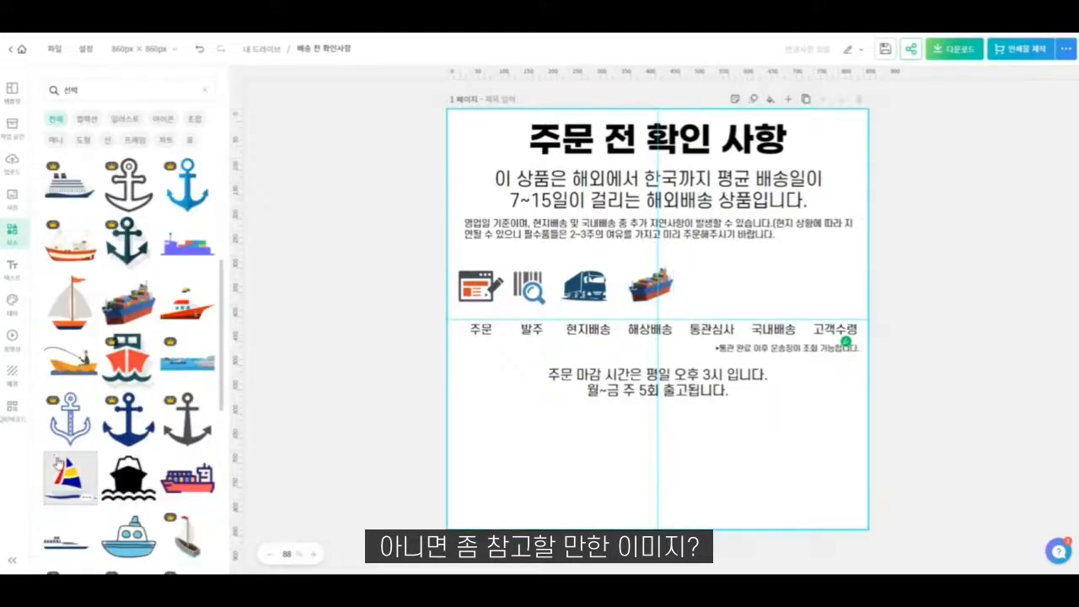
scroll(116, 432, "down", 2)
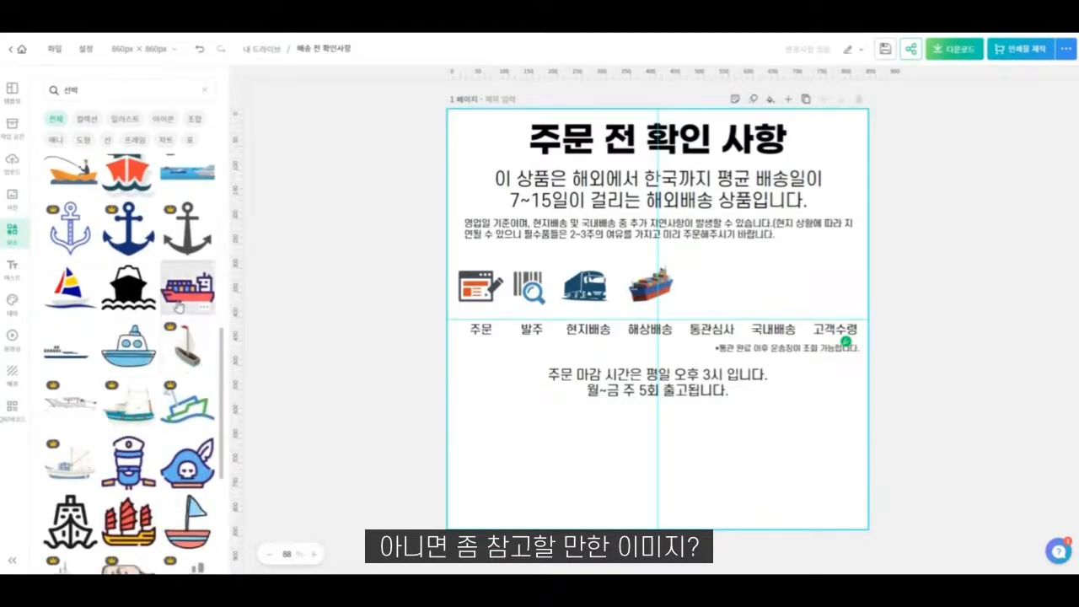
scroll(179, 305, "down", 3)
scroll(116, 419, "down", 5)
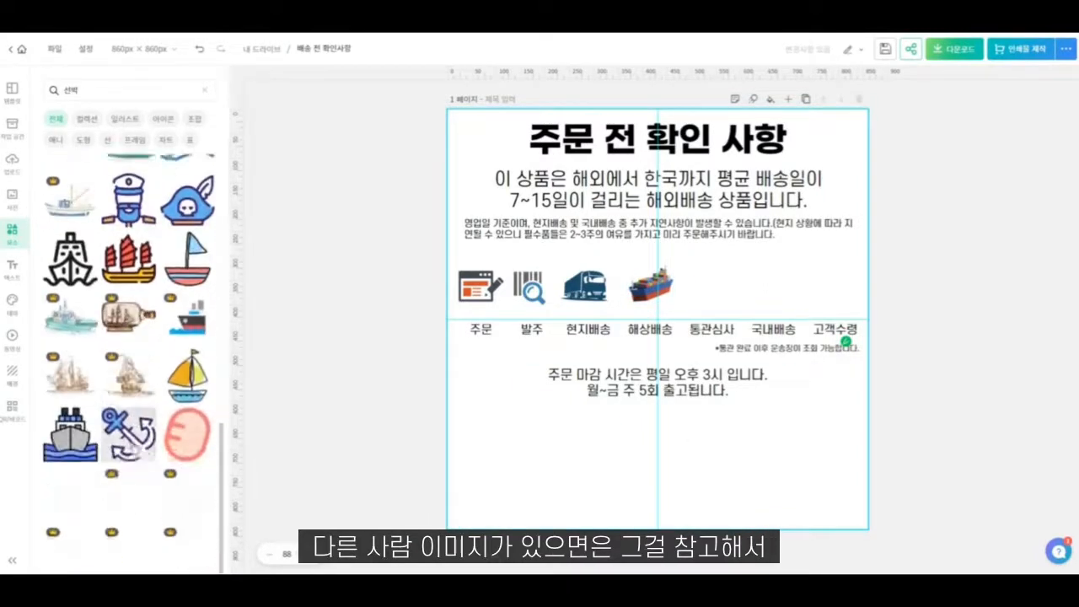
scroll(107, 465, "down", 3)
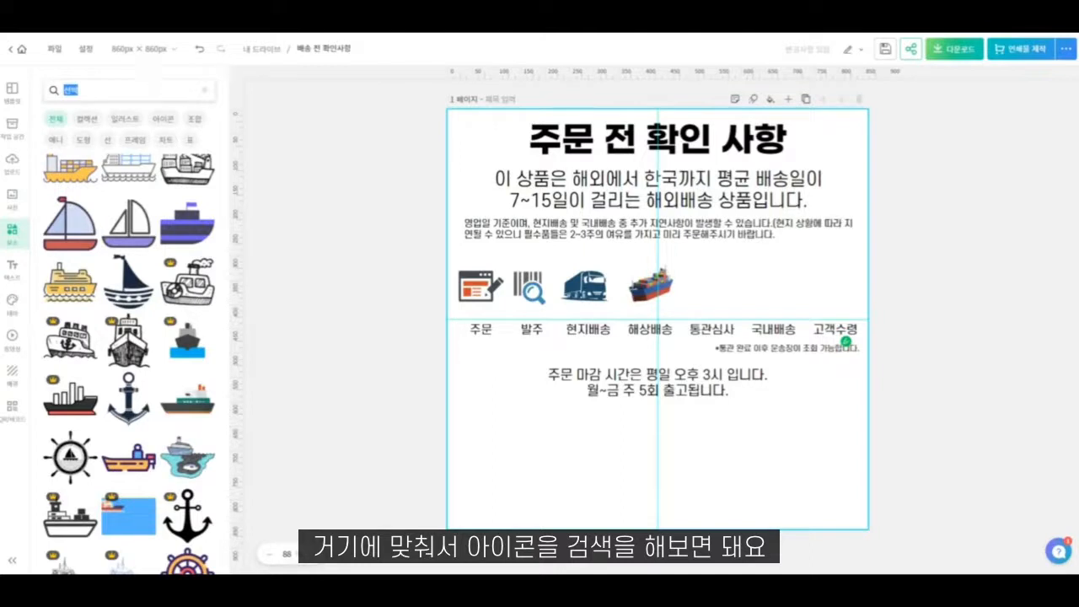
- Search the elements for "심사" and place the worker-with-box-on-pallet icon, shrunk to match the other icons, above the "통관심사" label
key("Return")
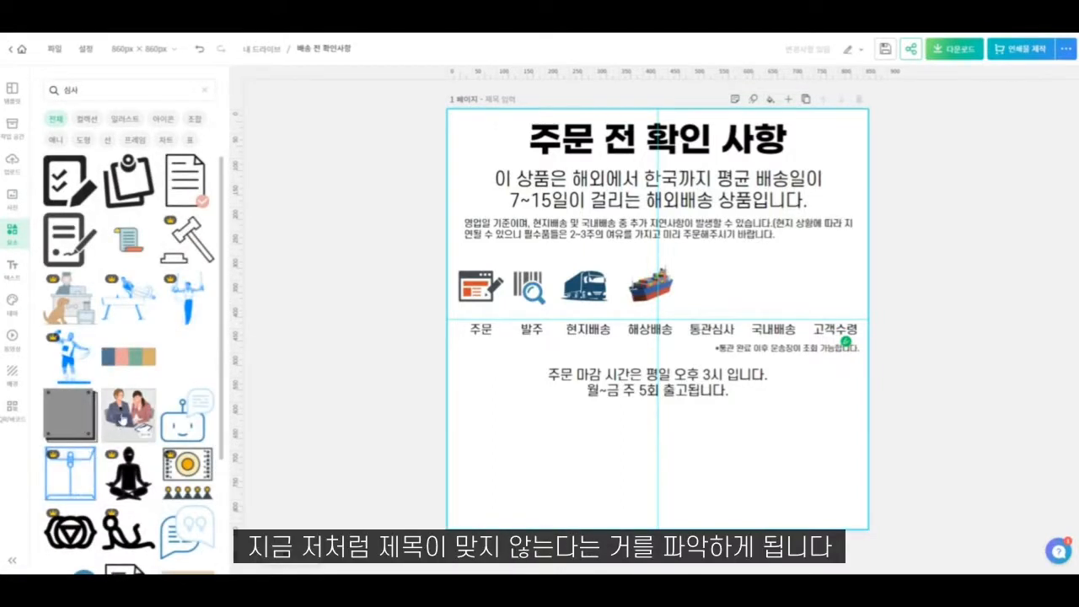
scroll(97, 413, "down", 1)
scroll(107, 306, "down", 5)
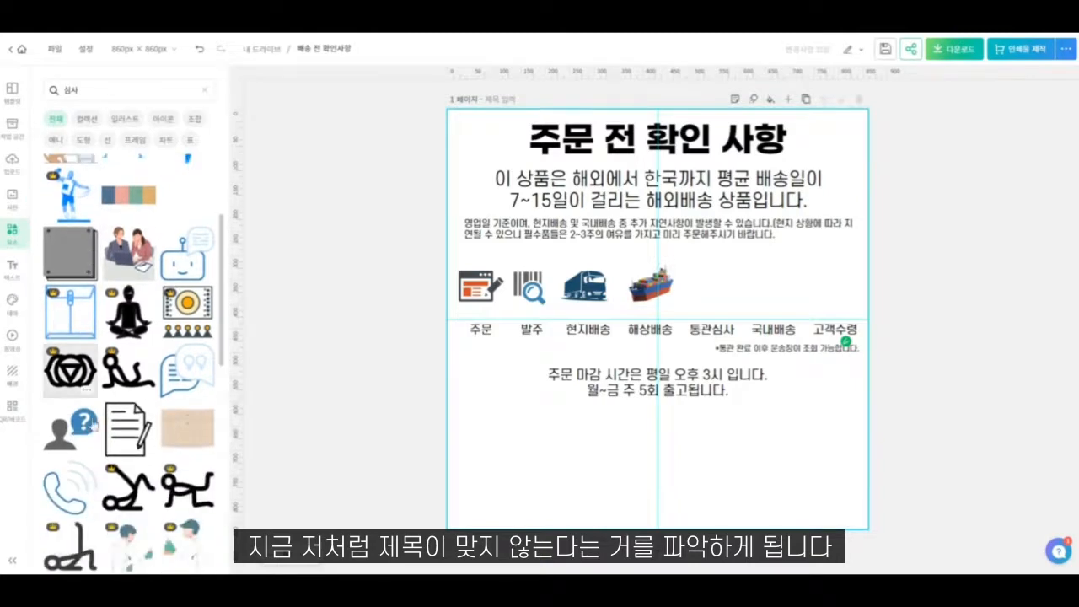
left_click(57, 280)
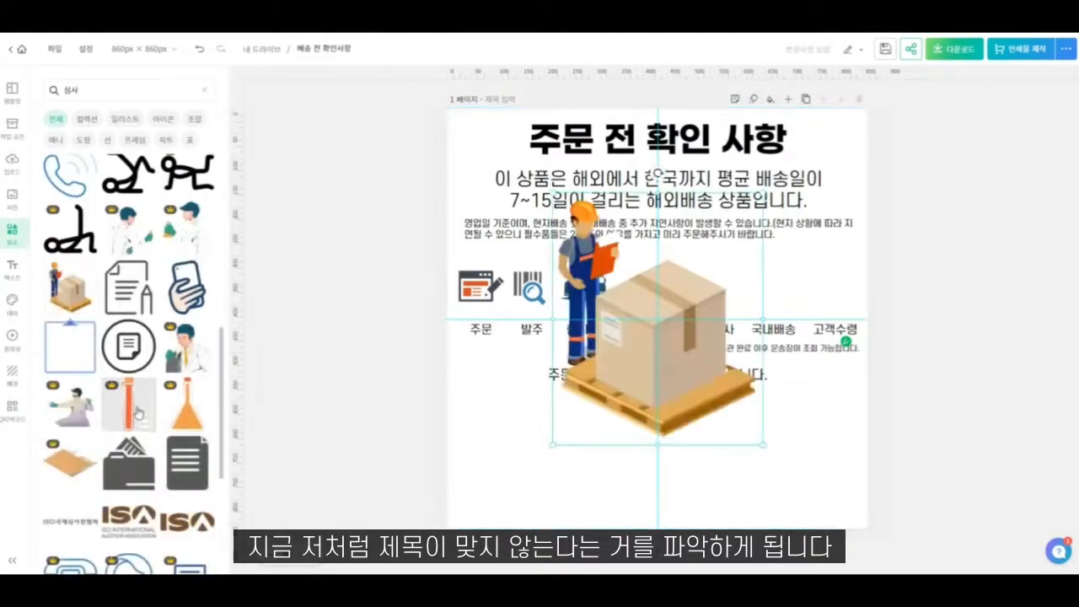
scroll(136, 412, "down", 4)
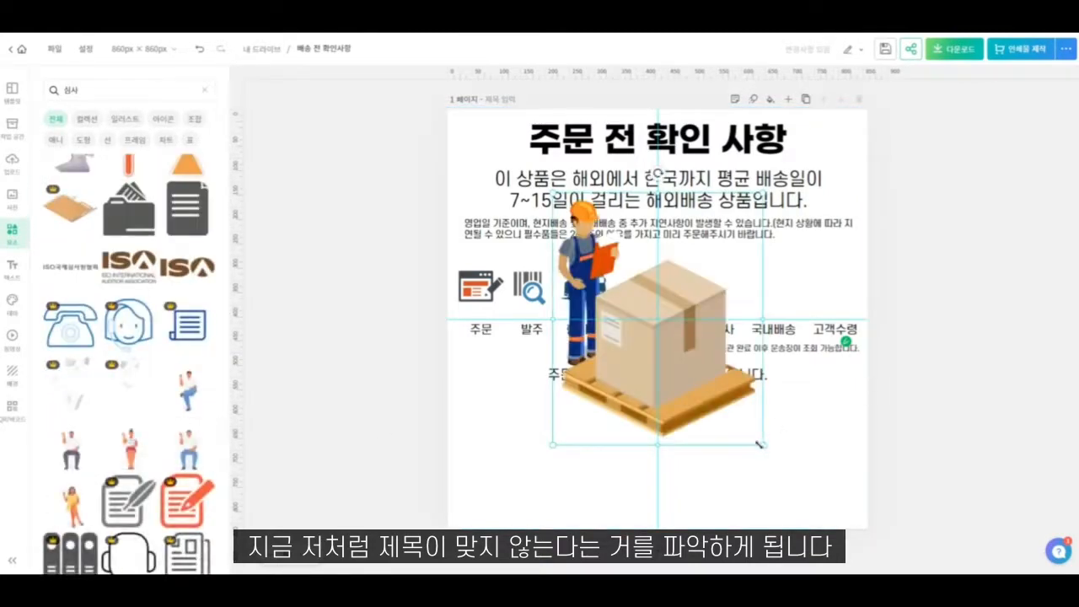
left_click_drag(761, 444, 721, 287)
left_click(695, 358)
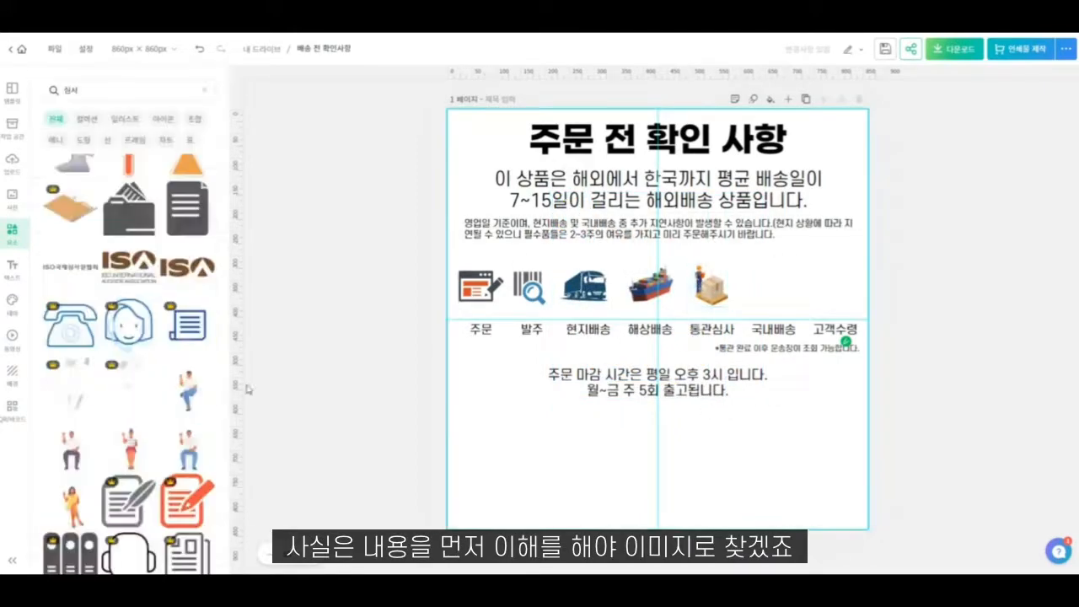
- Search the elements for "트럭" and look through the truck illustrations for a domestic delivery icon
double_click(124, 91)
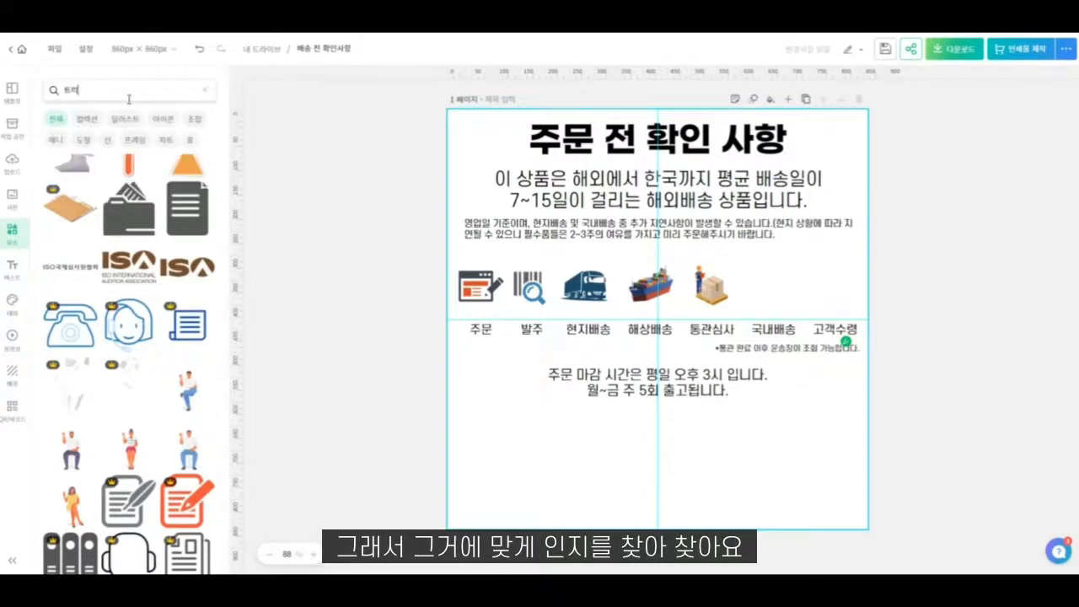
type("트럭")
key("Return")
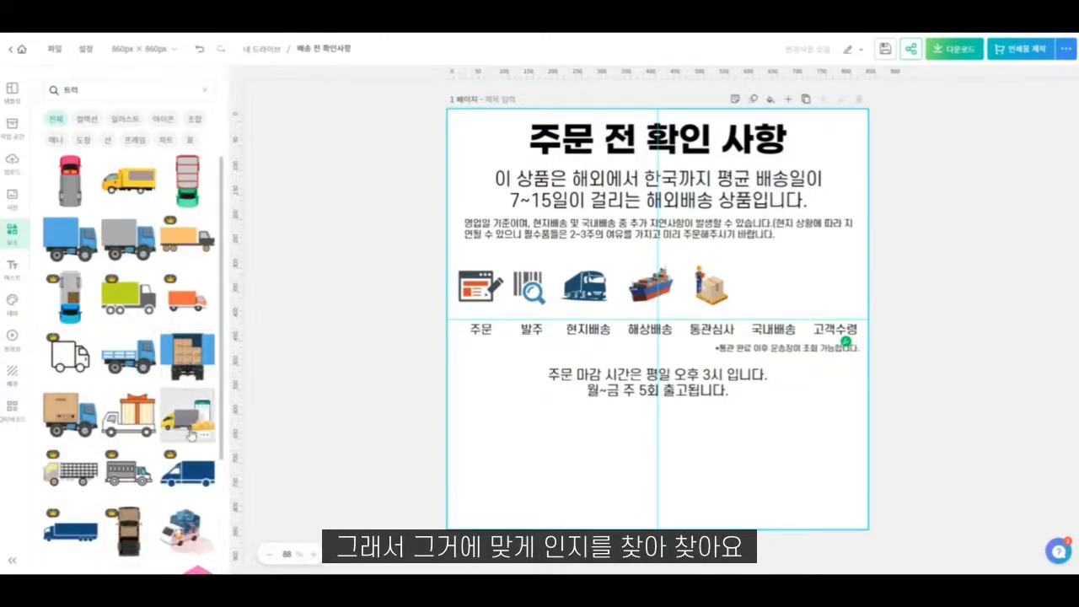
scroll(185, 370, "down", 4)
scroll(185, 398, "down", 2)
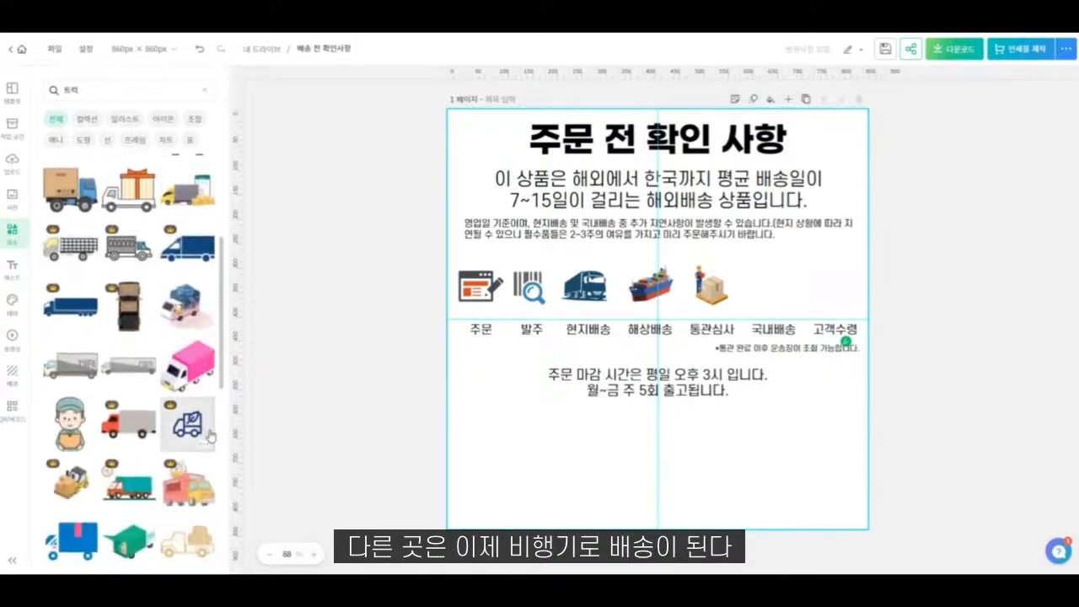
scroll(163, 434, "down", 5)
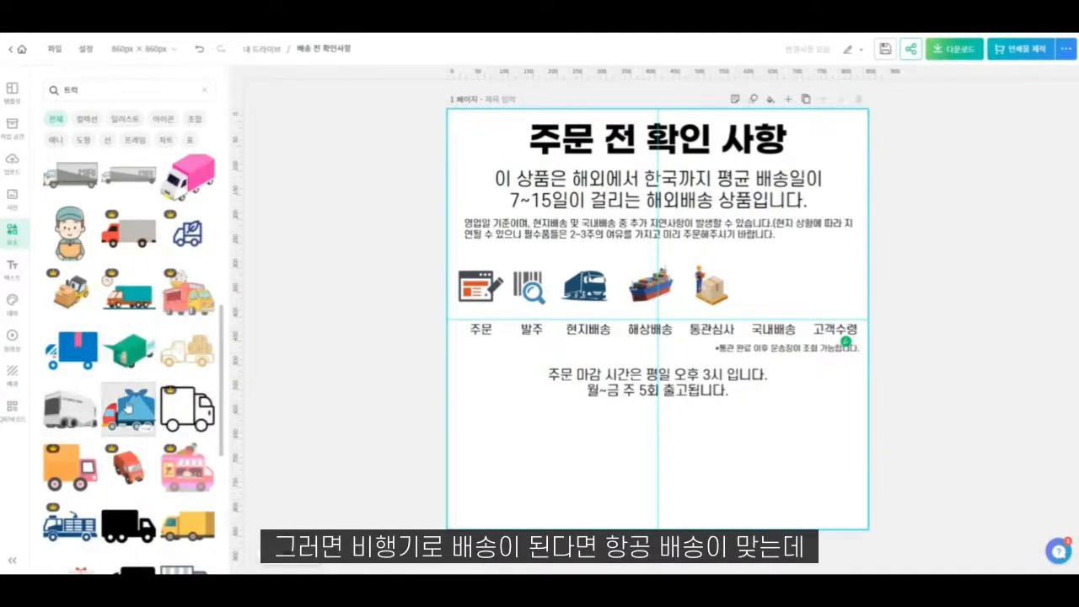
scroll(126, 407, "down", 2)
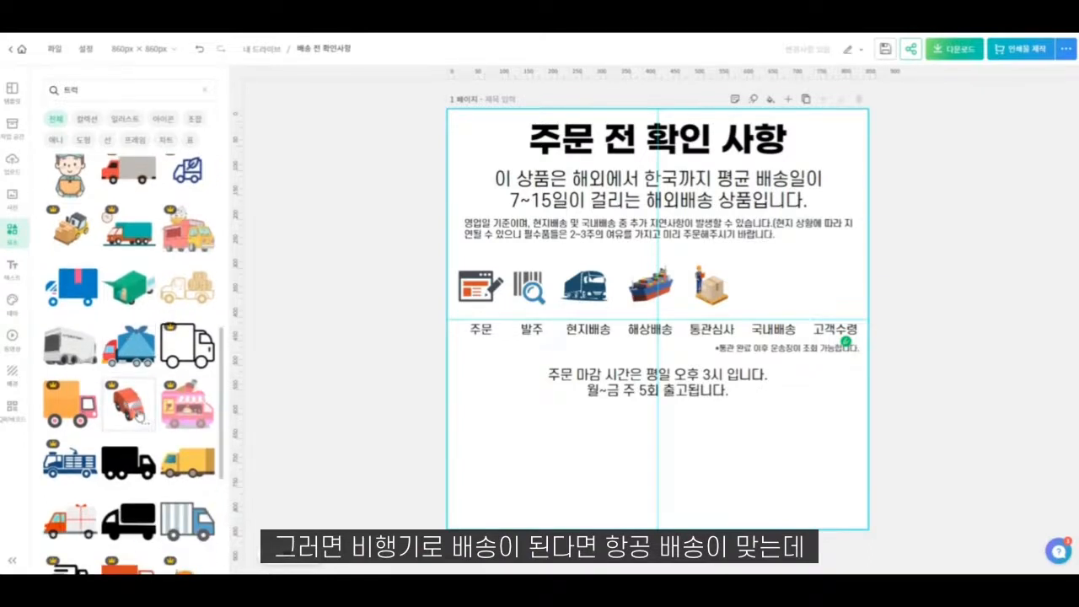
scroll(140, 416, "down", 6)
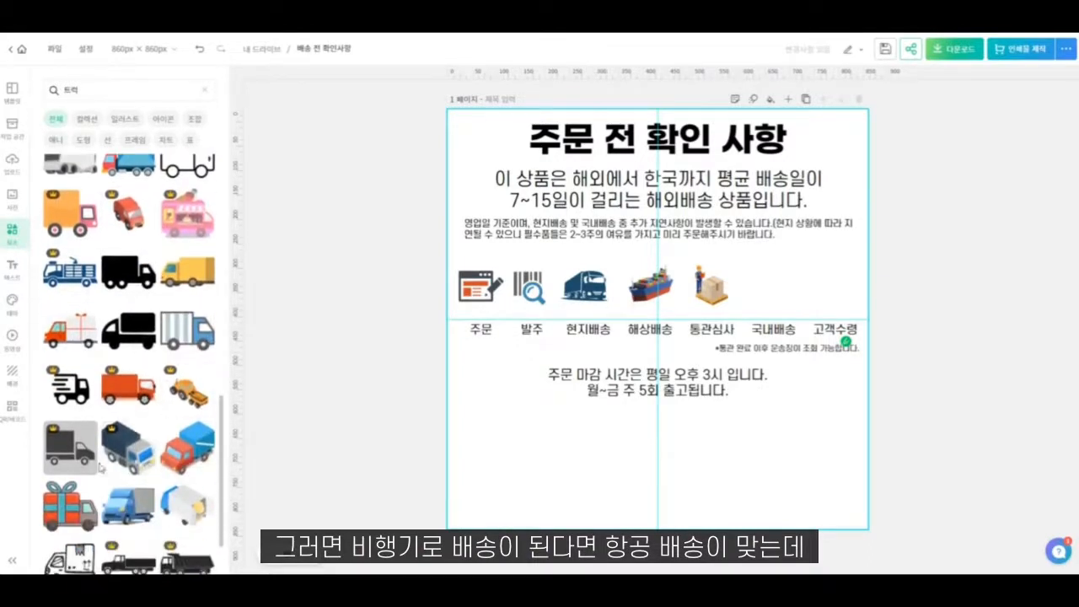
scroll(100, 467, "down", 2)
scroll(130, 442, "down", 1)
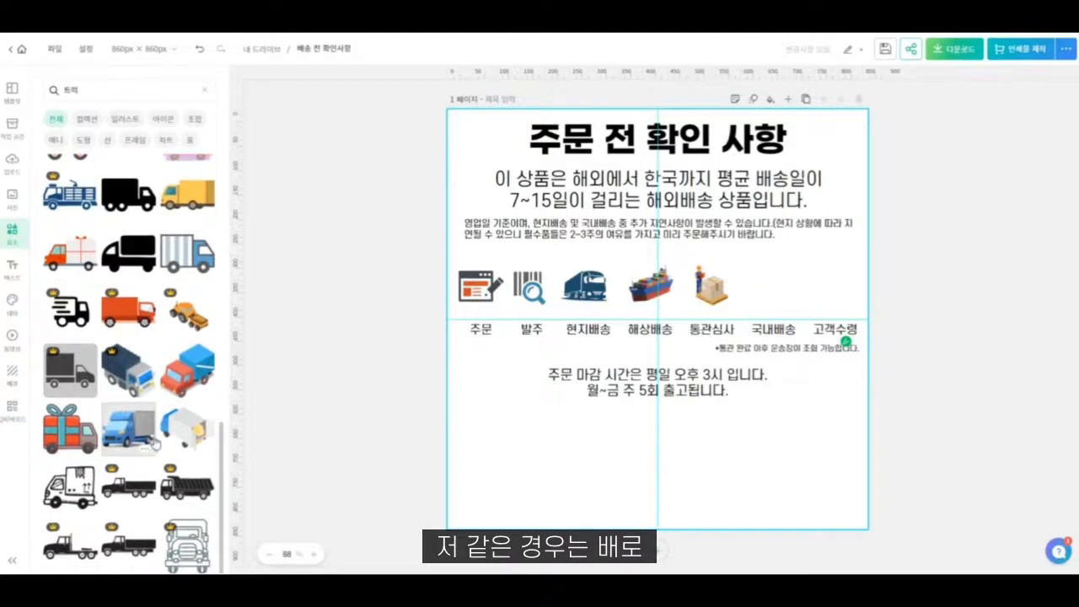
scroll(195, 431, "down", 6)
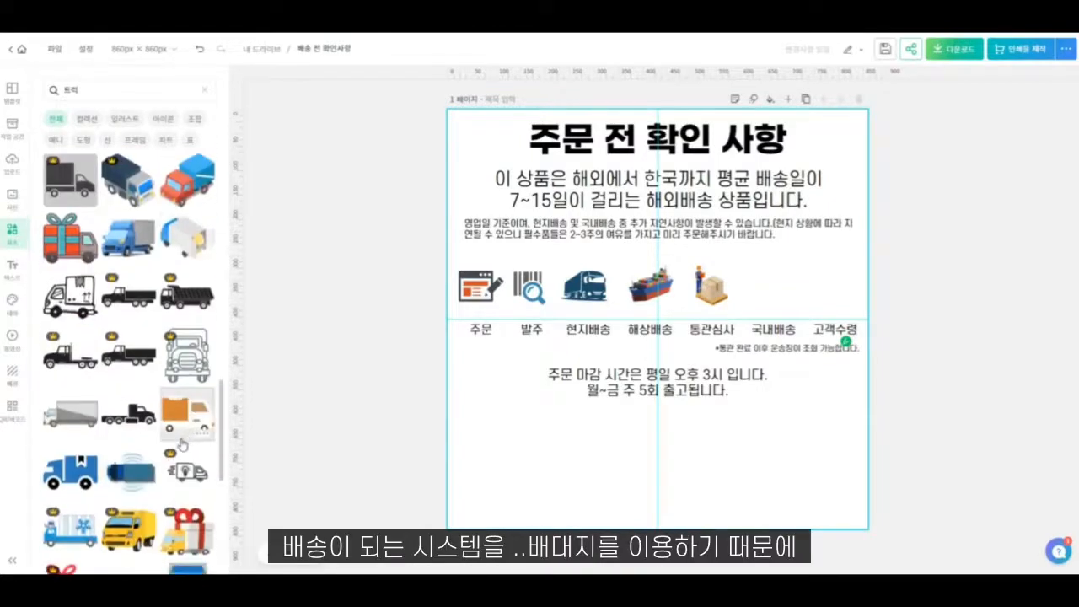
- Add the blue truck with the box ribbon, shrink it to icon size and place it above the "국내배송" label
left_click(75, 470)
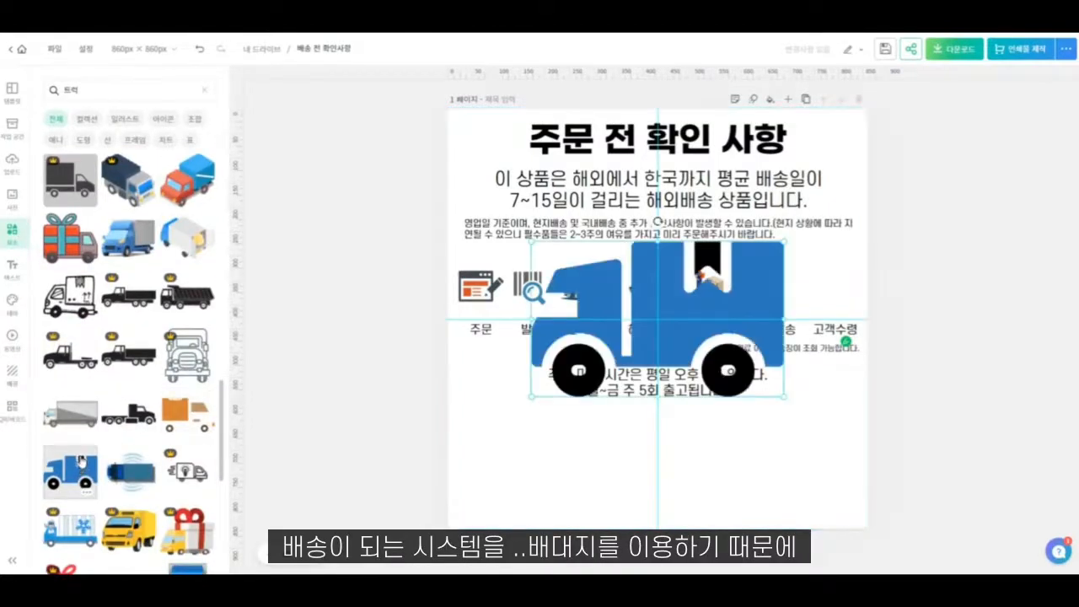
scroll(80, 464, "down", 4)
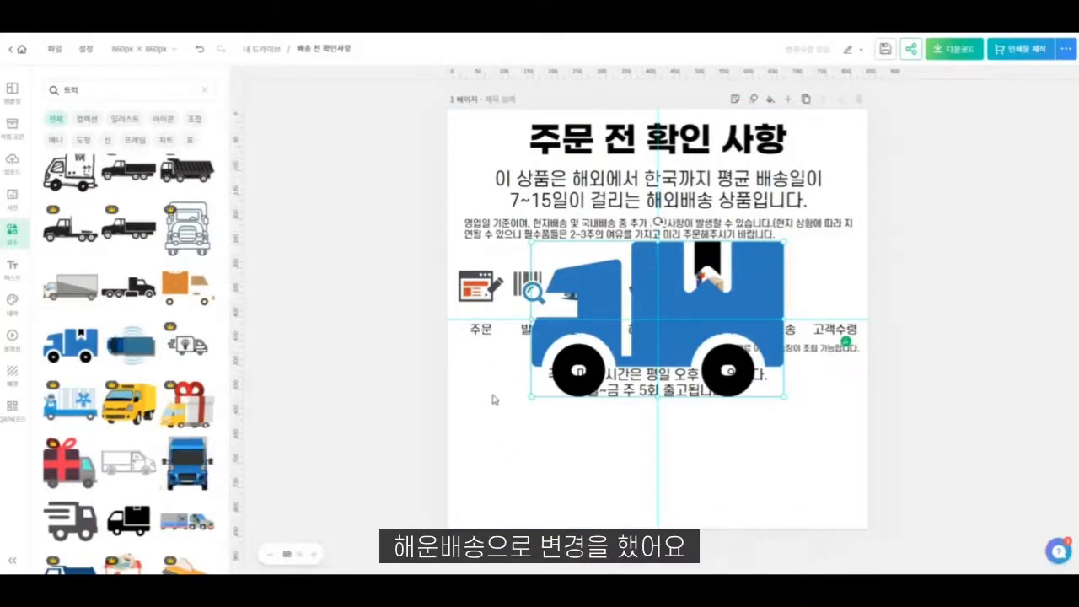
left_click_drag(531, 396, 721, 295)
left_click_drag(761, 264, 778, 293)
left_click(239, 433)
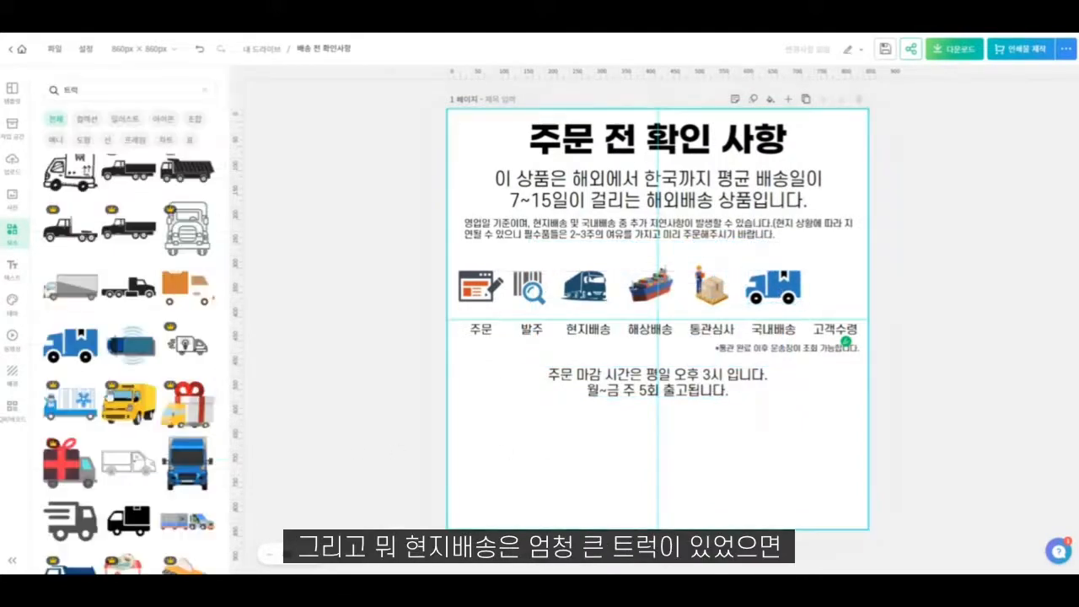
- Replace the blue truck above "국내배송" with the red truck carrying an orange cargo box, shrunk to 93 × 60 px
scroll(110, 436, "down", 2)
scroll(110, 435, "down", 3)
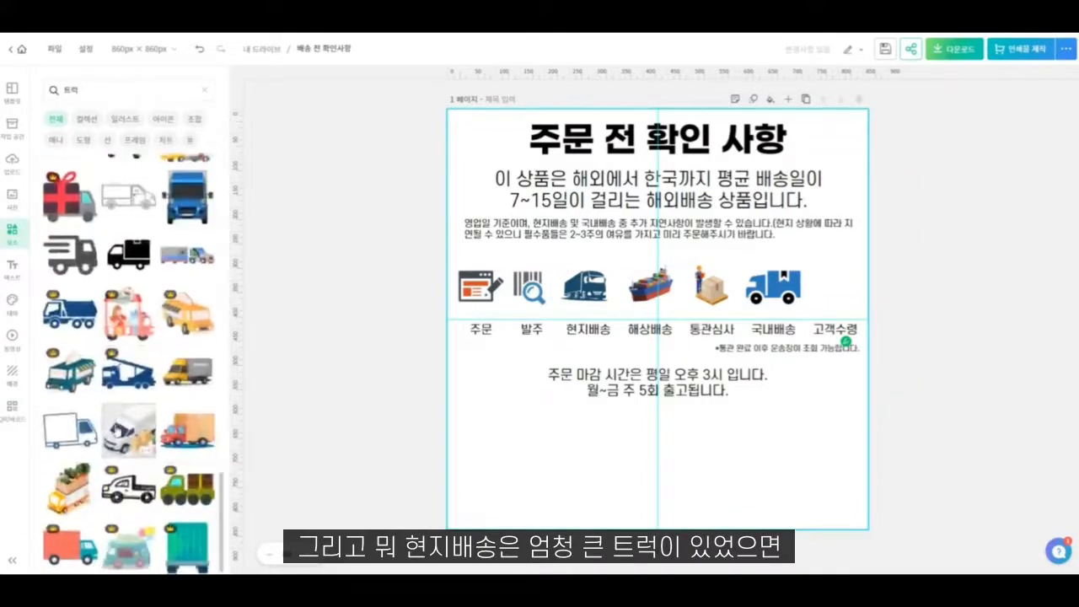
scroll(160, 463, "down", 3)
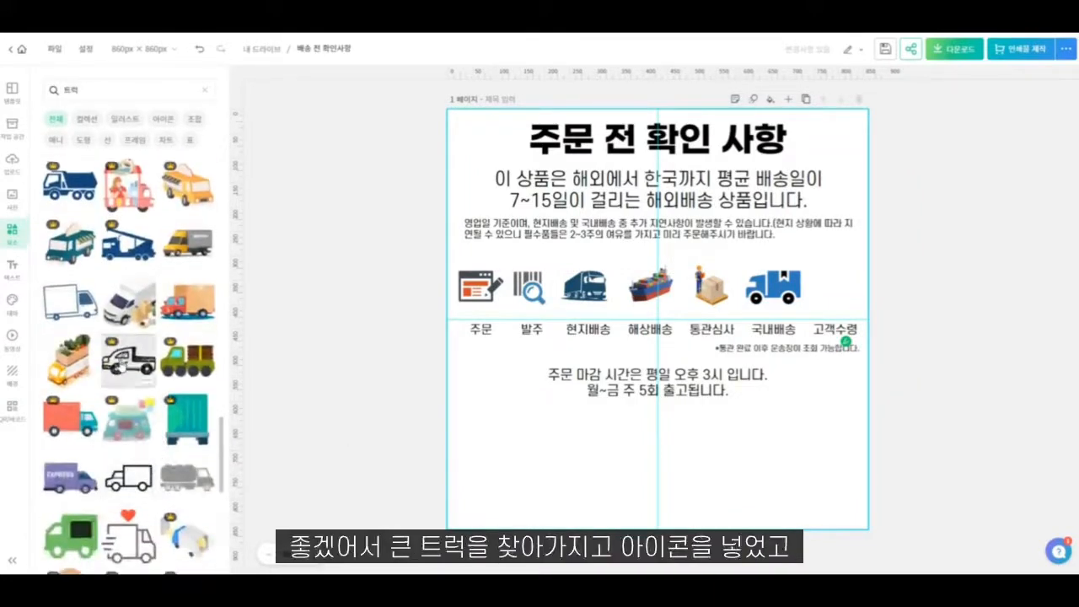
left_click(187, 301)
left_click_drag(784, 401, 777, 288)
left_click(774, 287)
key("Delete")
key("ctrl+z")
key("ctrl+z")
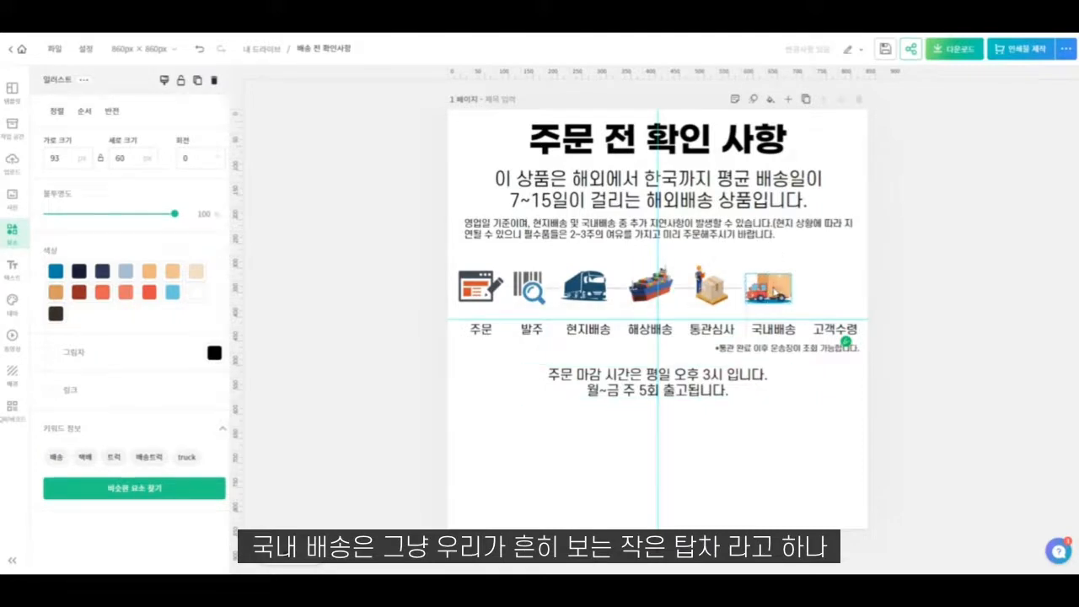
- Flip the red delivery truck above "국내배송" horizontally
left_click(57, 110)
left_click(115, 115)
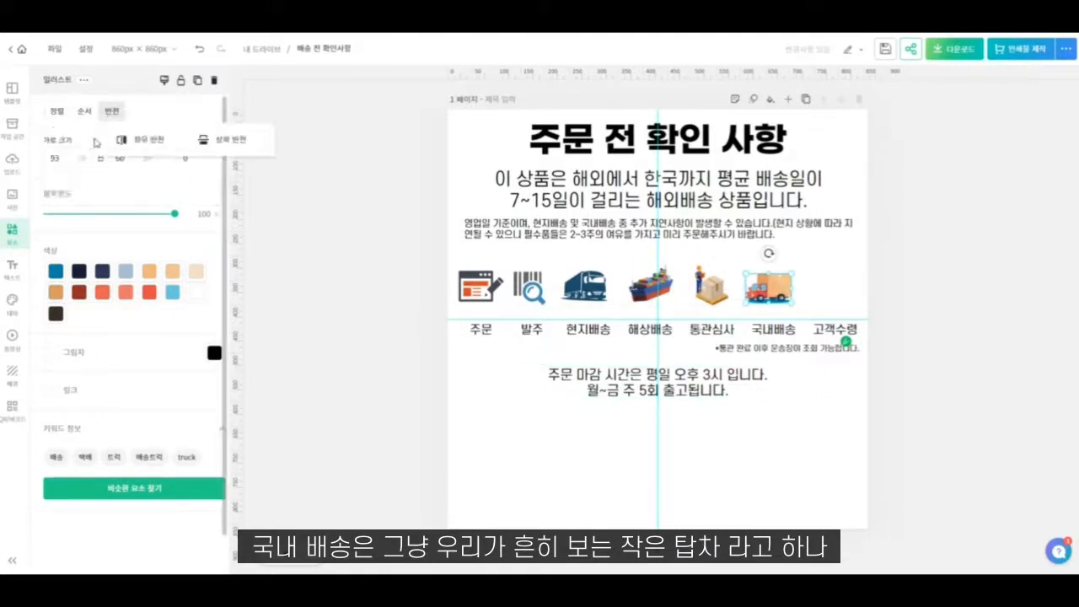
left_click(137, 141)
left_click(796, 434)
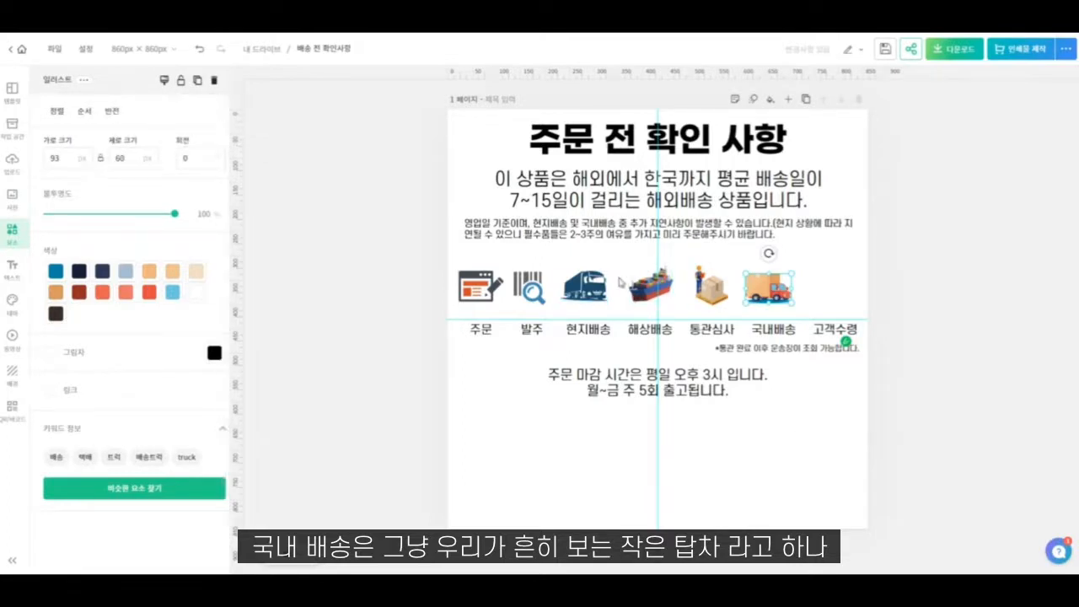
- Flip the container ship above "해상배송" horizontally
left_click(649, 281)
left_click(111, 111)
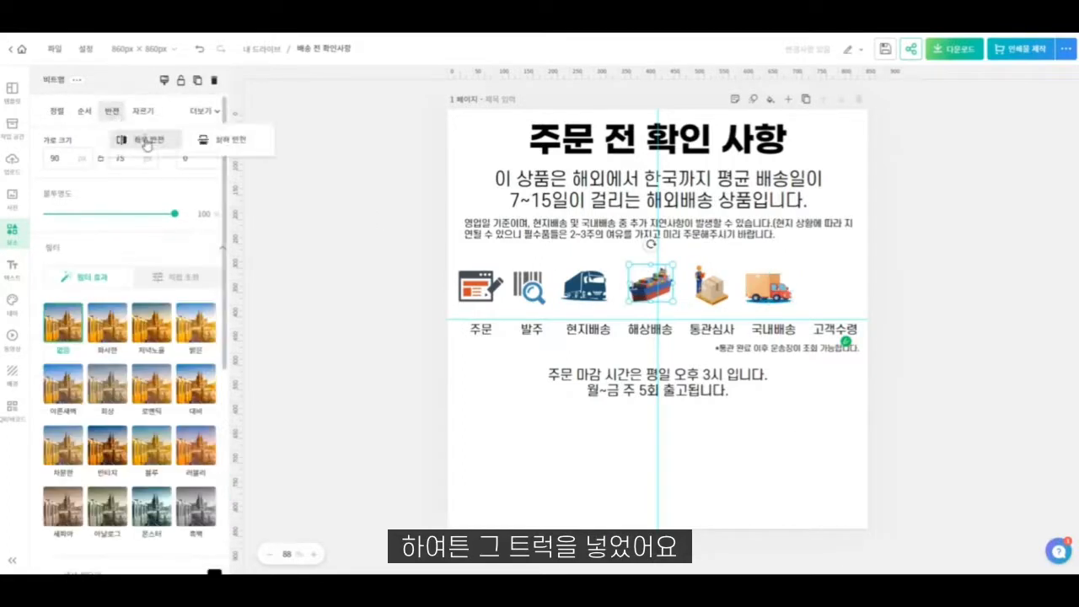
left_click(146, 141)
left_click(788, 473)
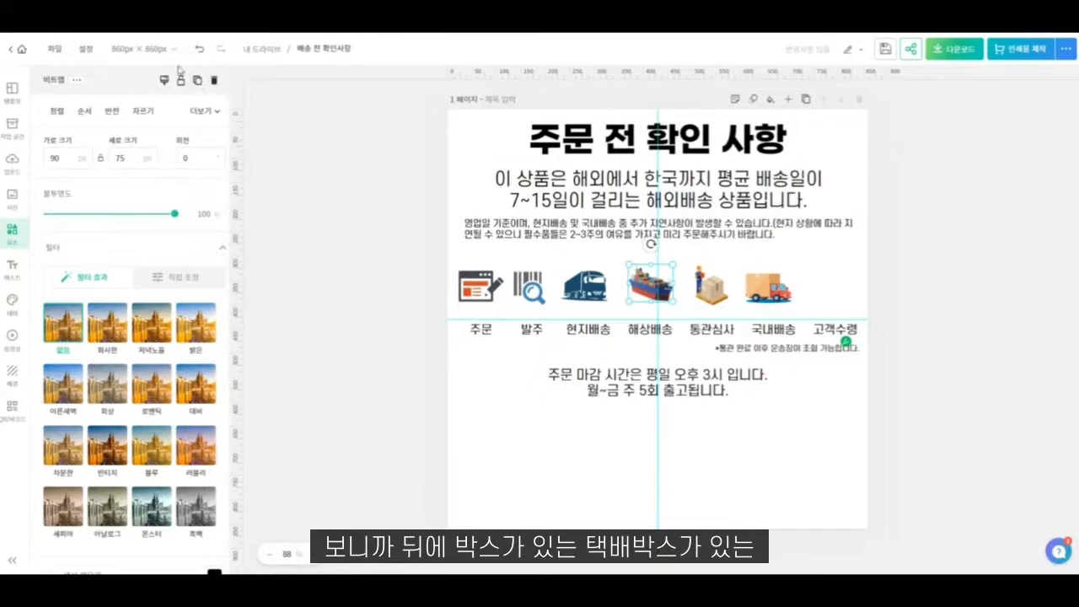
left_click(56, 111)
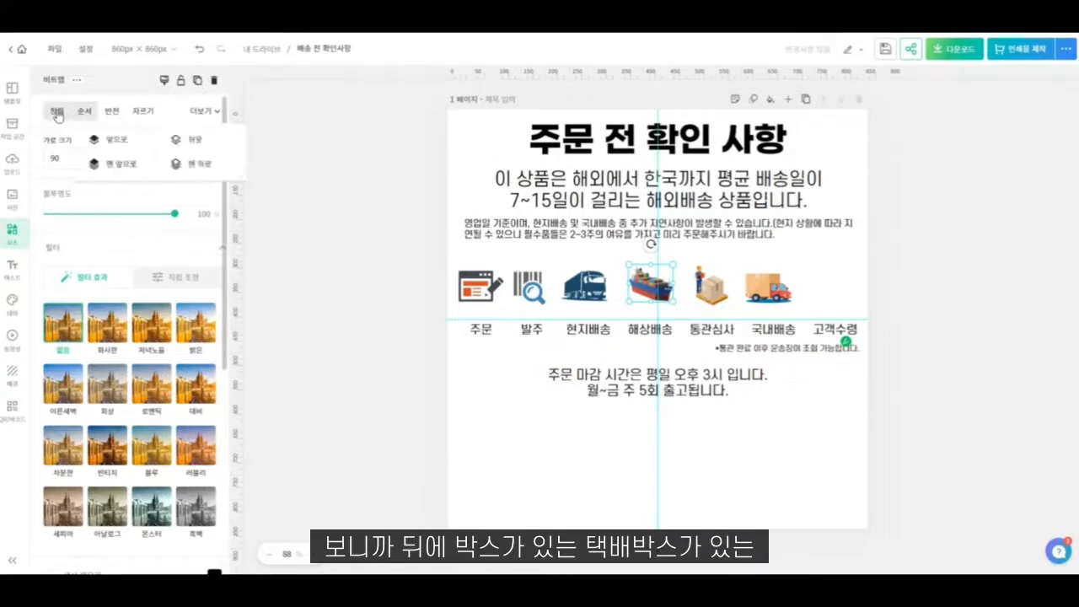
- Search the elements for "고령" and "수령" to look for a customer receipt icon
left_click(13, 235)
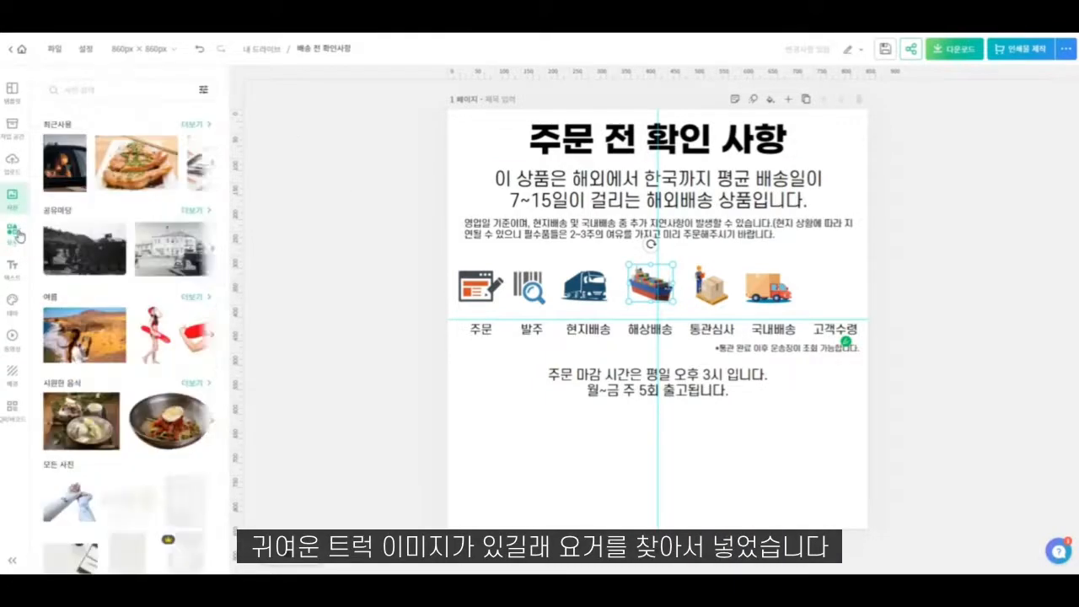
left_click(123, 90)
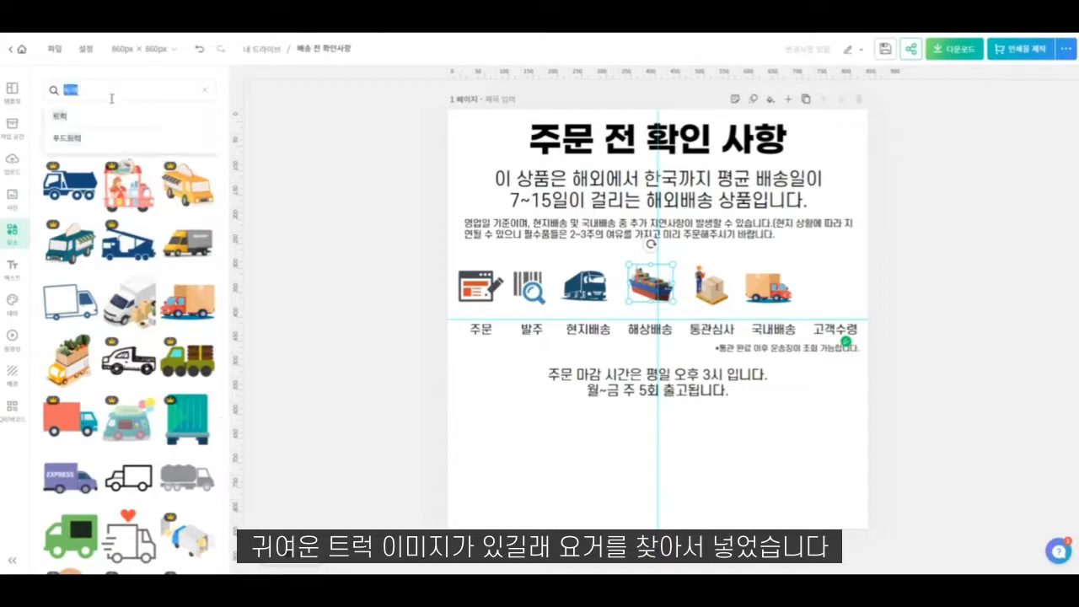
type("고객")
key("Return")
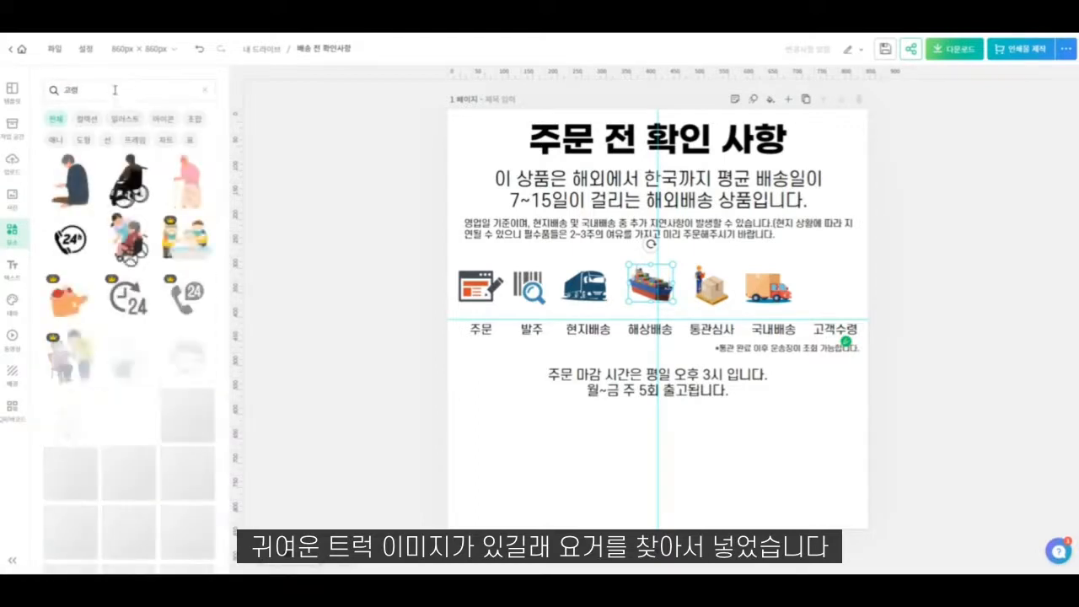
type("수령")
key("Return")
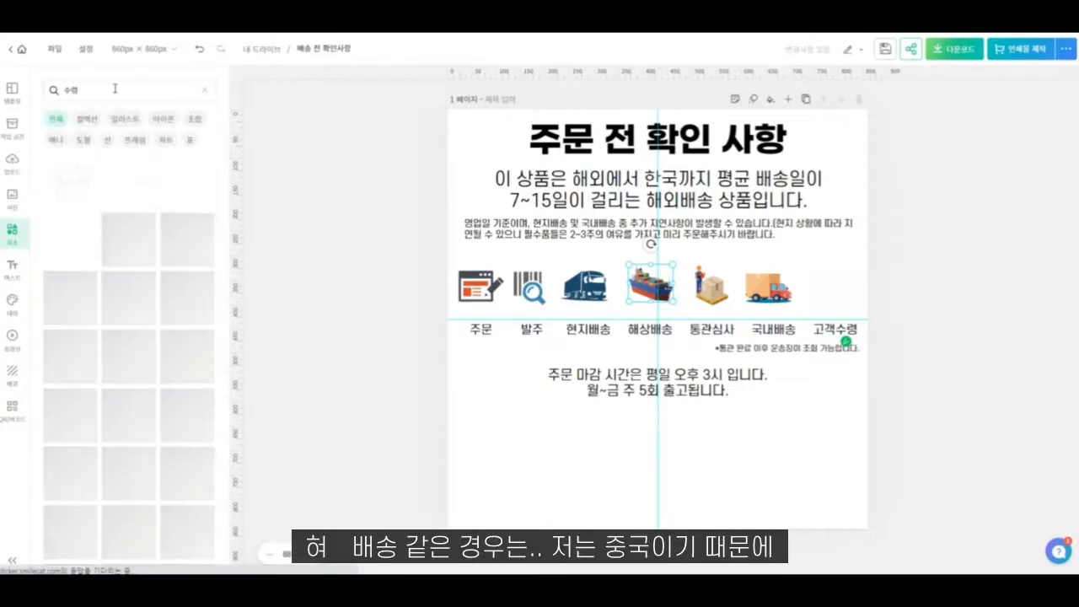
scroll(135, 210, "down", 5)
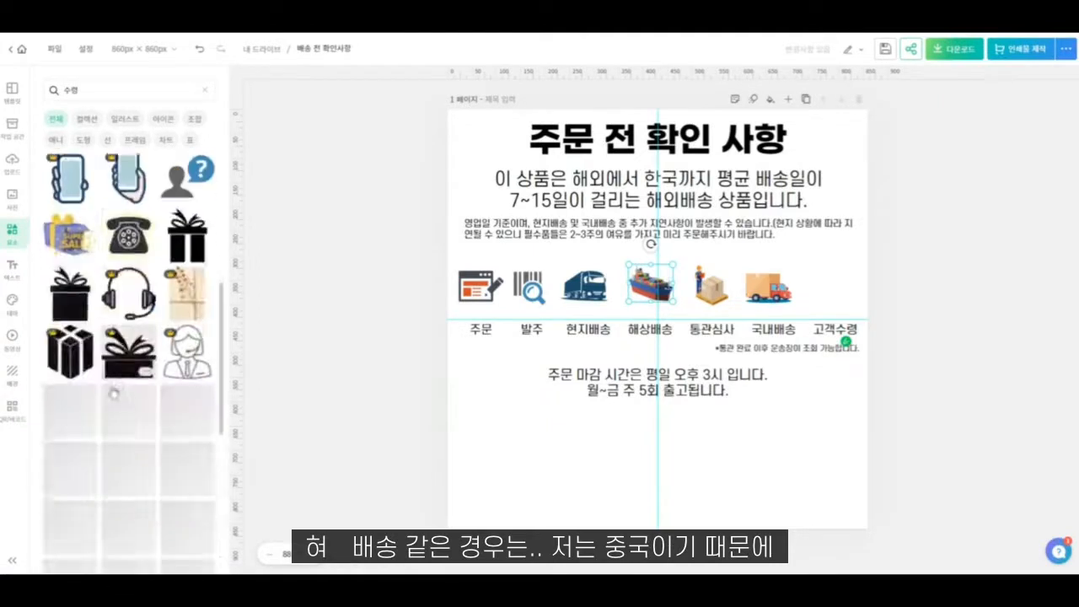
- Search the elements for "선물" and look through the gift illustrations for a customer receipt icon
type("선물")
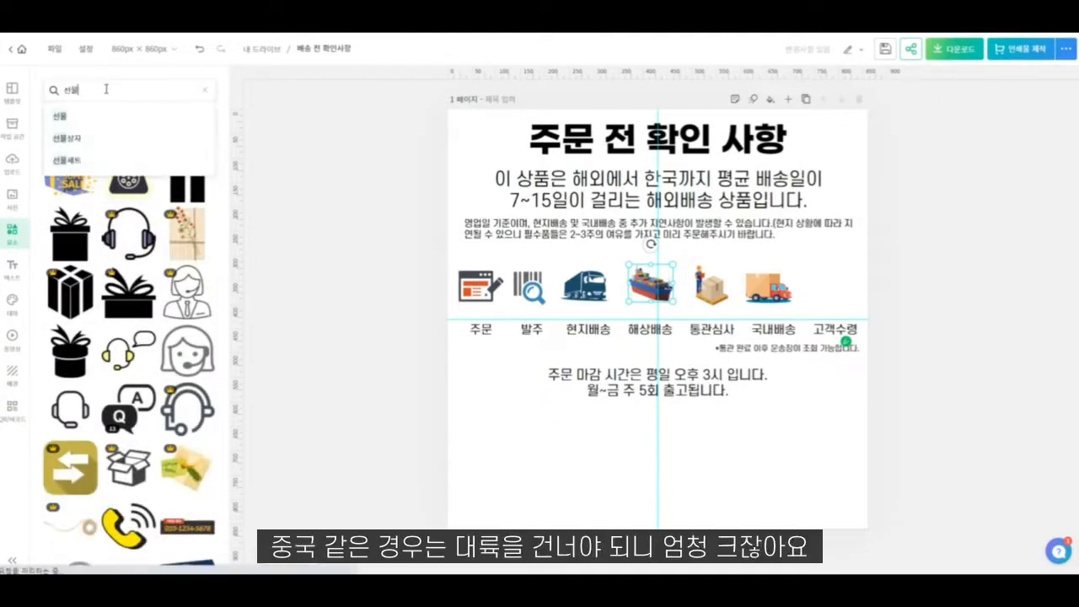
key("Return")
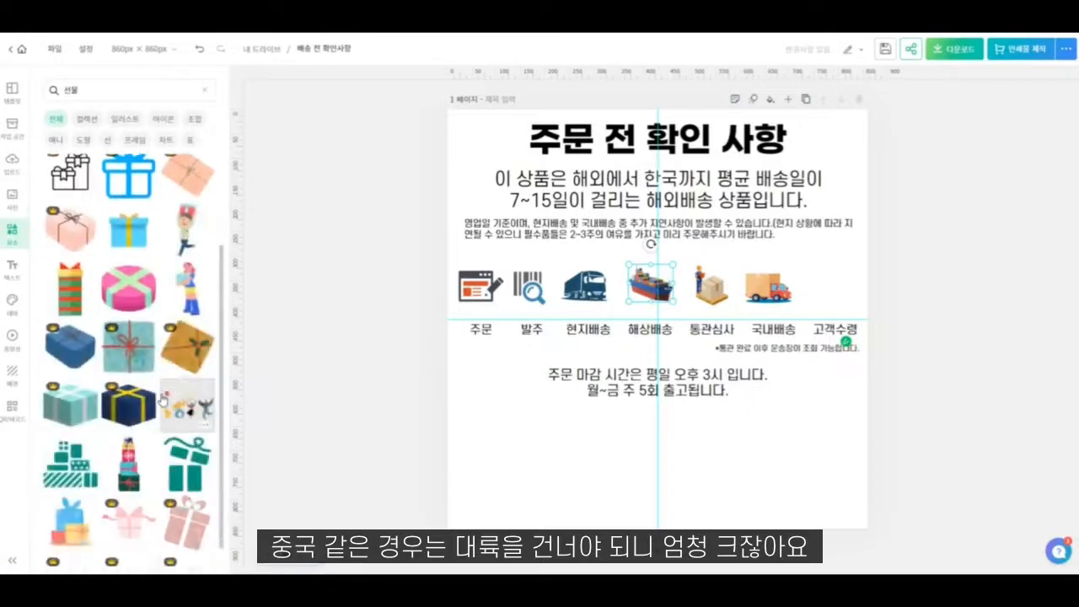
scroll(164, 396, "down", 2)
scroll(134, 405, "down", 6)
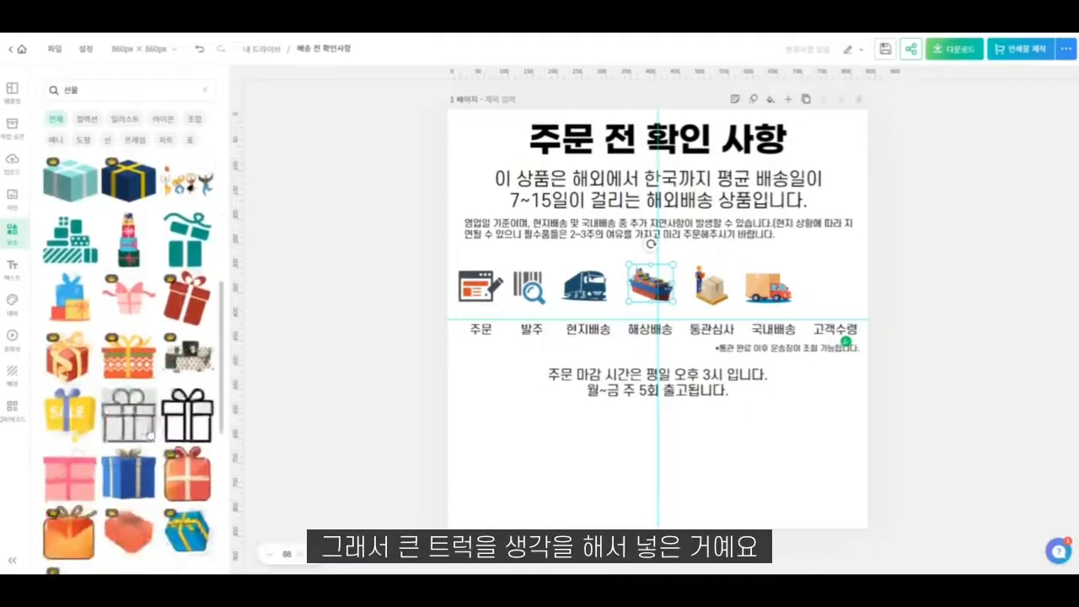
scroll(127, 413, "down", 10)
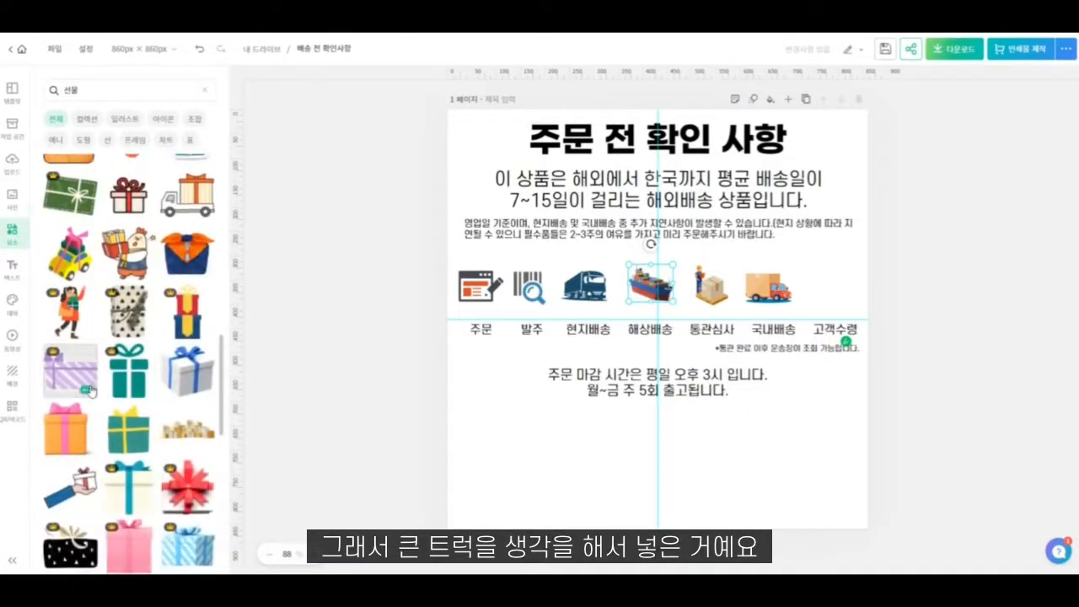
scroll(177, 434, "down", 2)
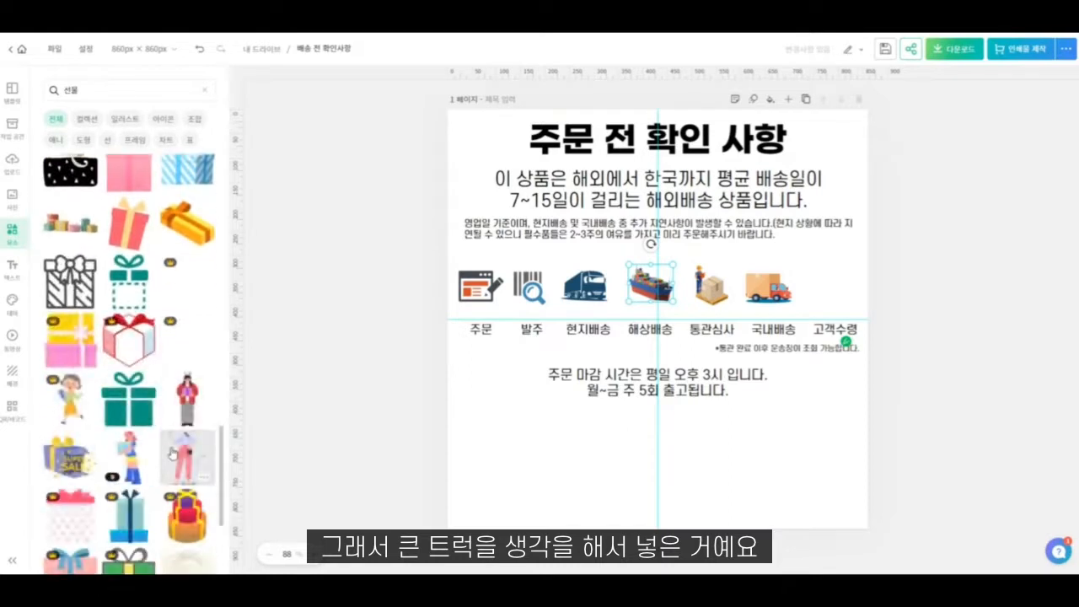
scroll(99, 474, "down", 5)
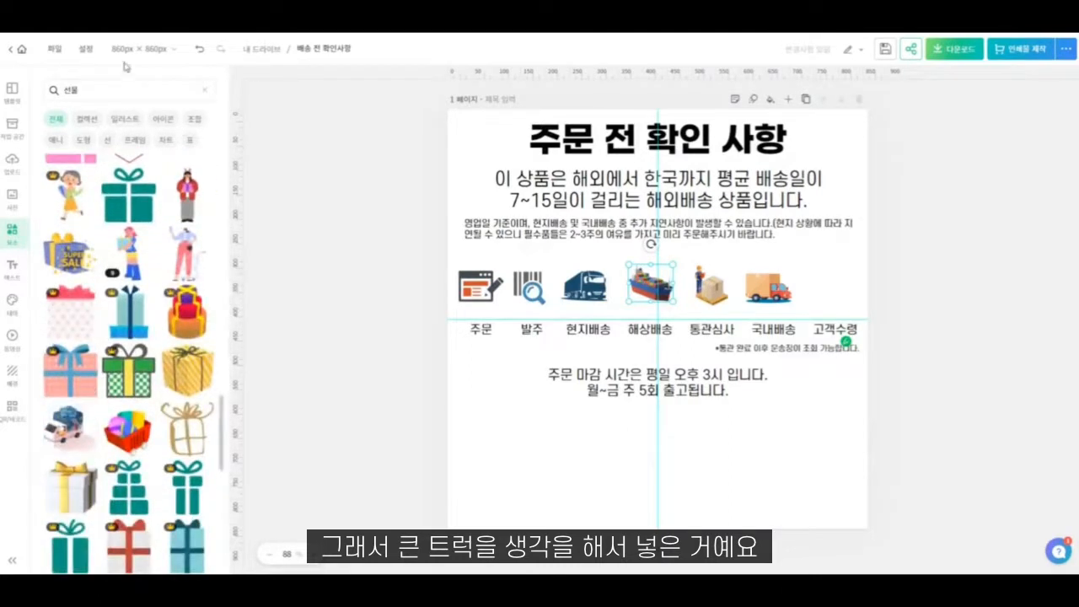
- Search the elements for "택배" and place the man holding a box, shrunk to 108 × 130 px, above the "고객수령" label
left_click(110, 89)
key("BackSpace")
key("BackSpace")
type("택배")
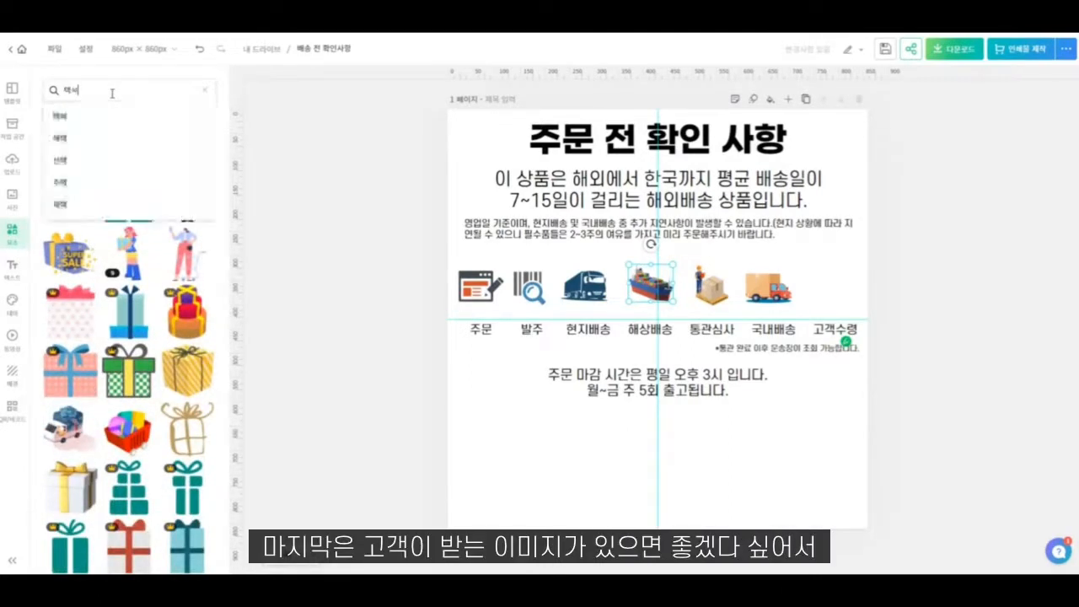
key("Return")
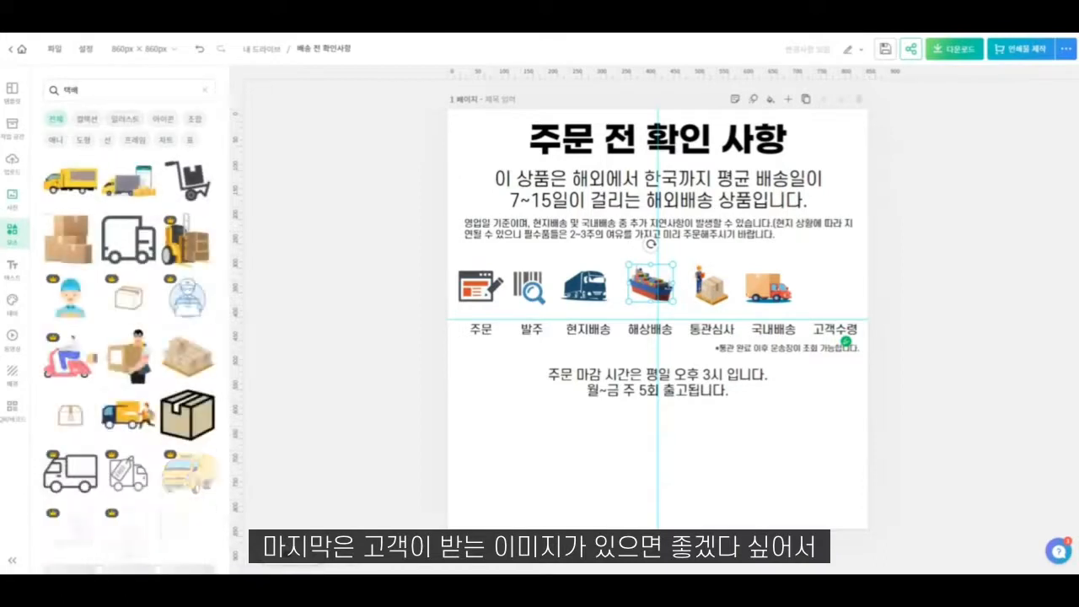
scroll(128, 352, "down", 1)
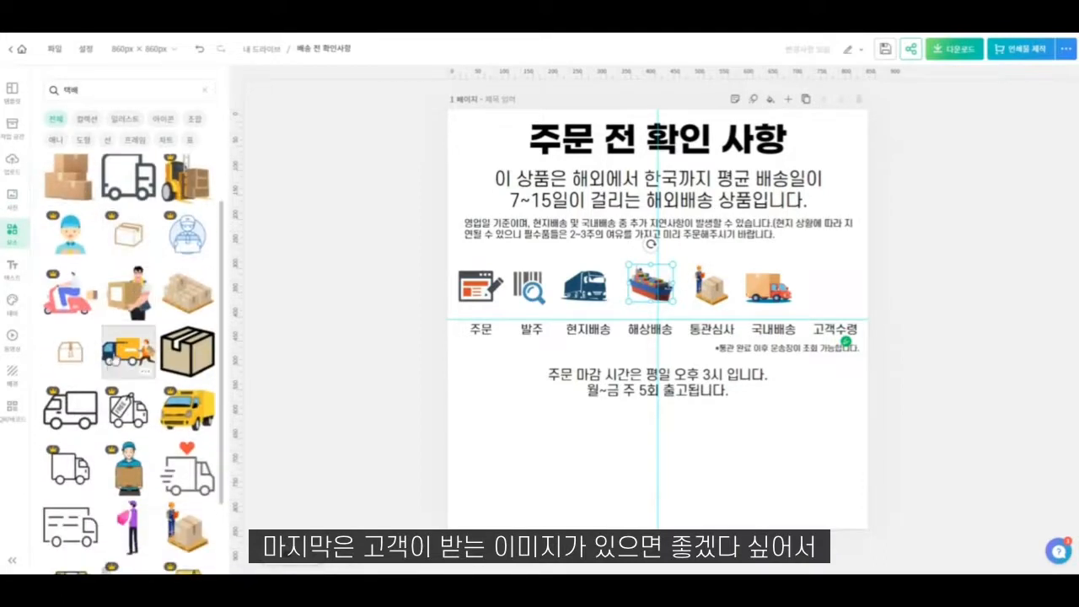
left_click(122, 303)
left_click_drag(552, 191, 795, 250)
left_click_drag(820, 288, 825, 287)
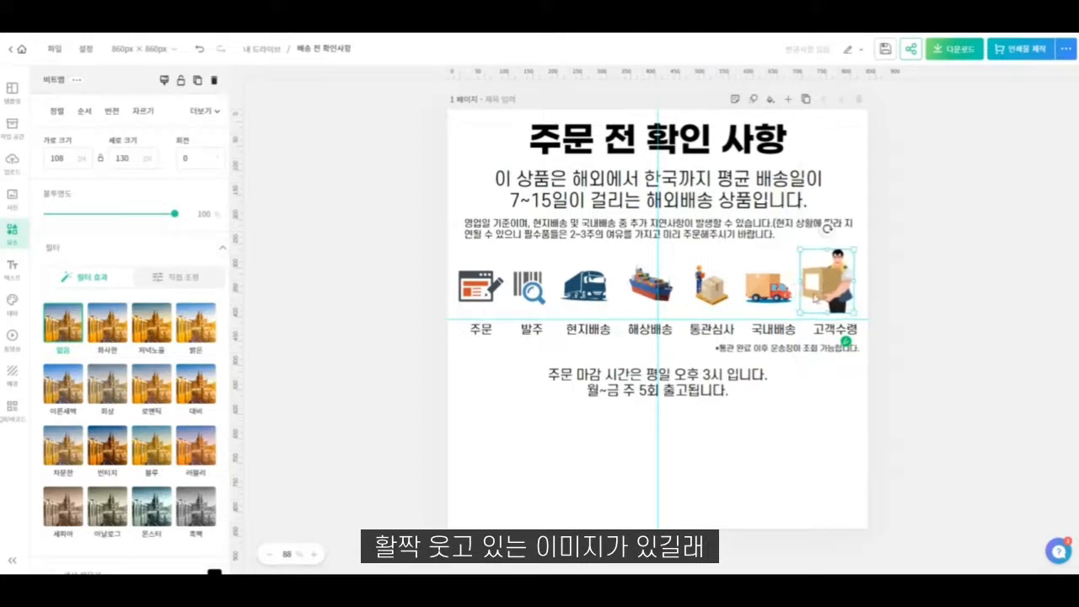
left_click(718, 429)
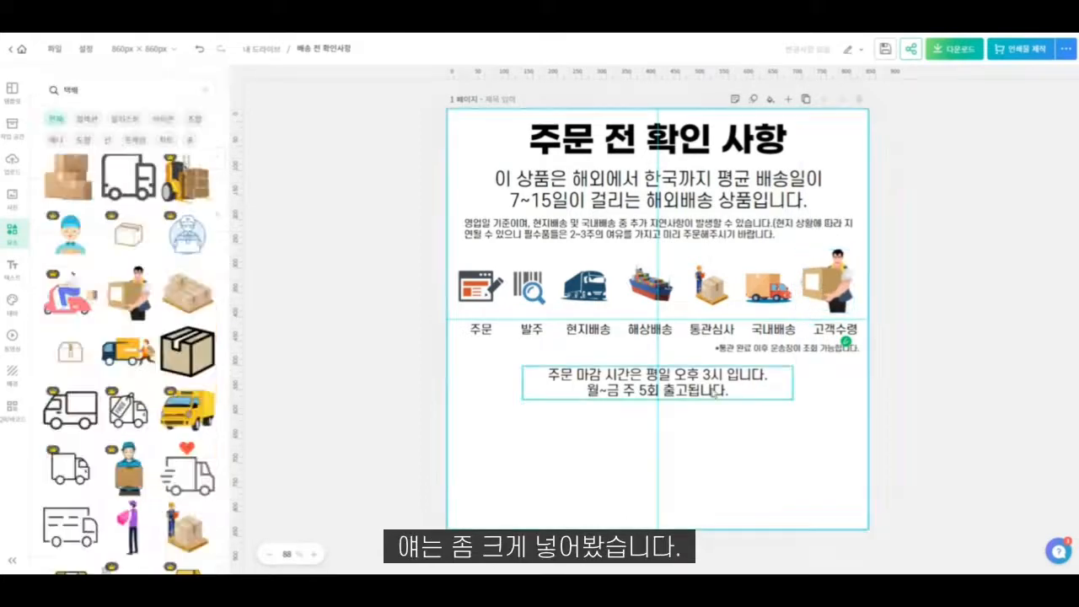
- Search the elements for "주문" and look through the results for another suitable illustration
left_click(81, 90)
type("주문")
key("Return")
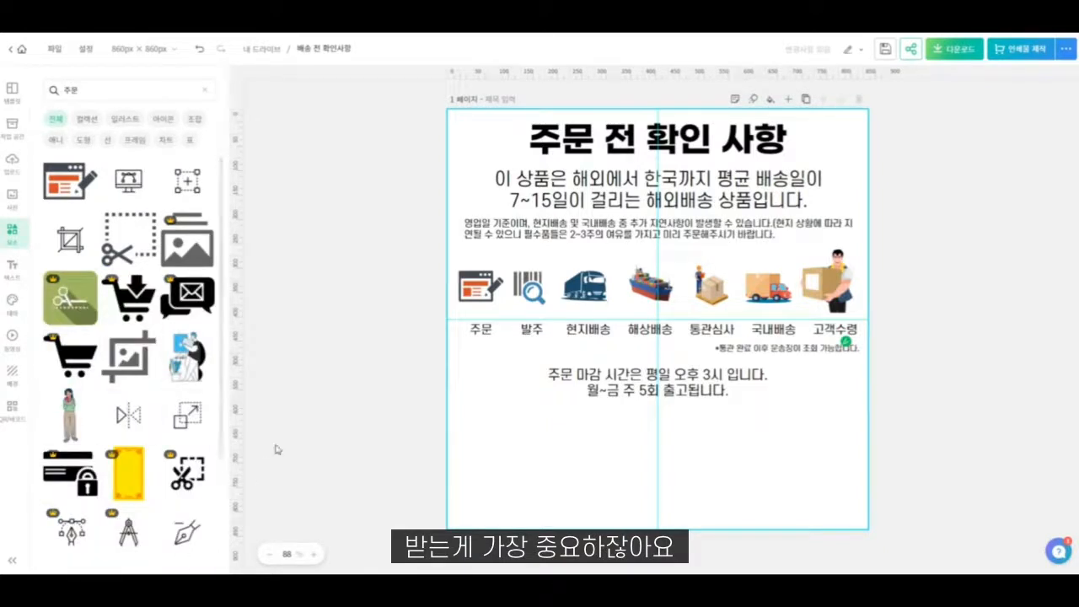
scroll(144, 459, "down", 6)
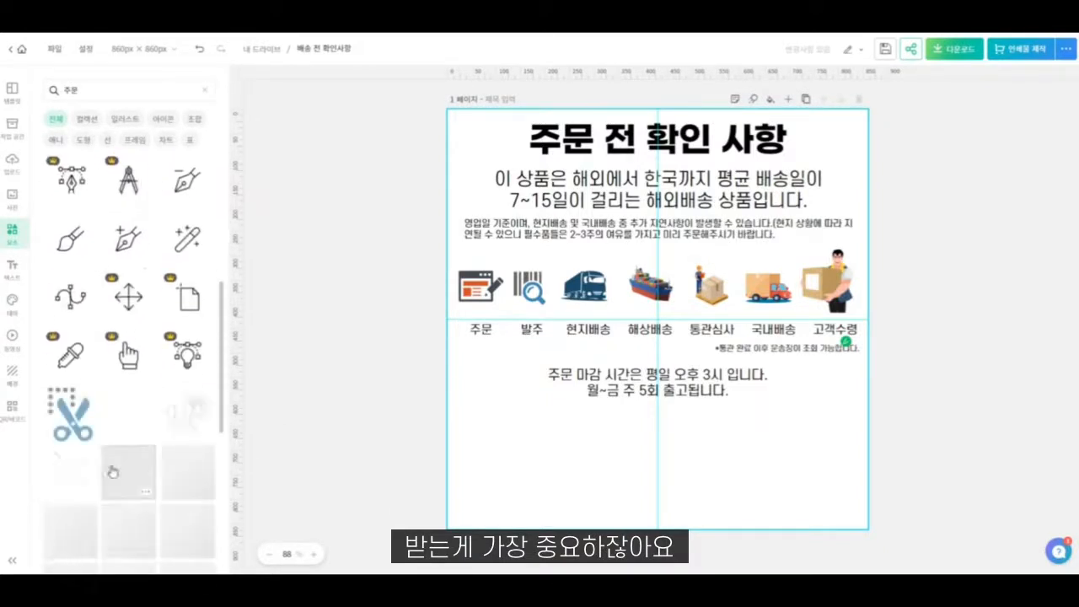
scroll(129, 354, "down", 5)
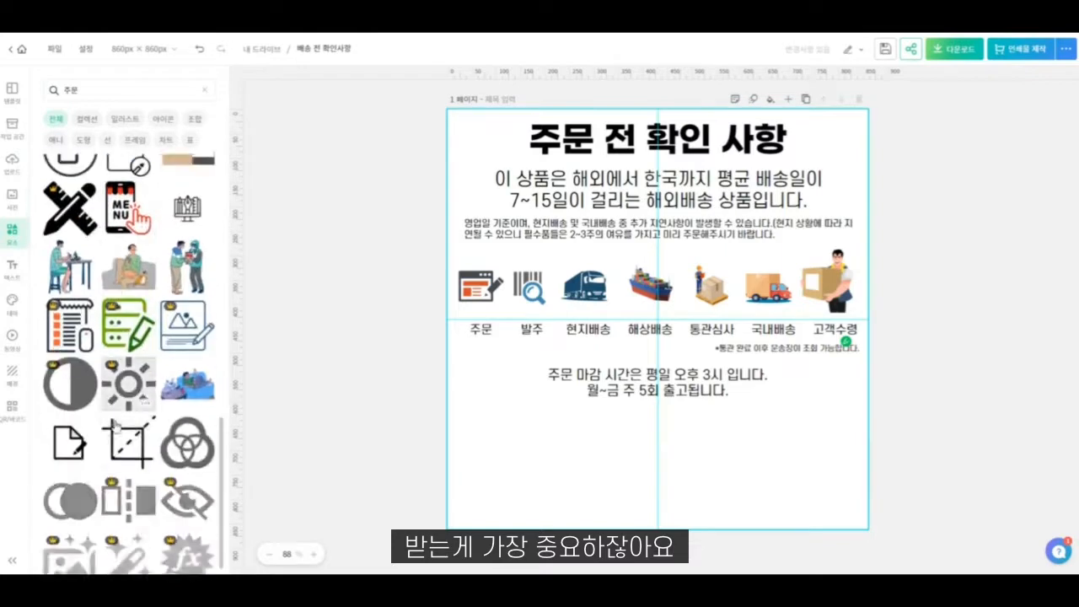
scroll(112, 422, "down", 3)
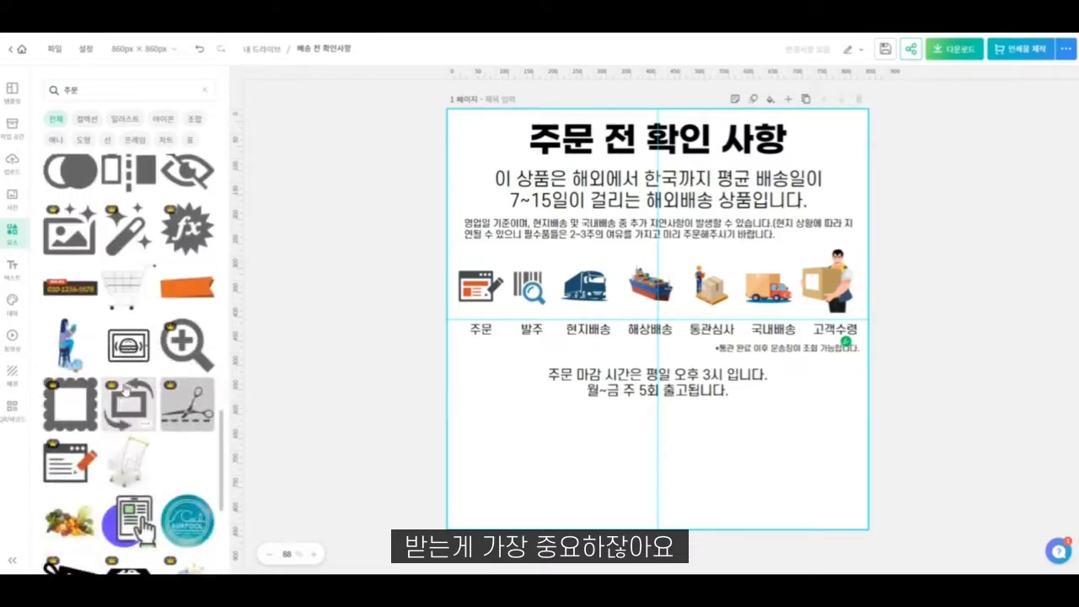
scroll(169, 391, "down", 3)
scroll(99, 398, "down", 3)
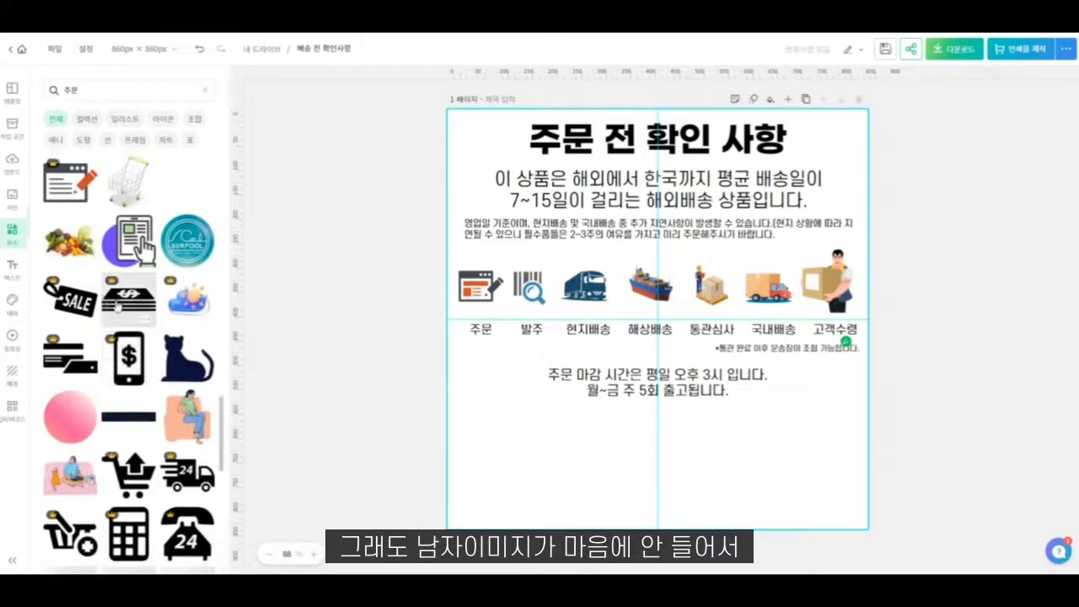
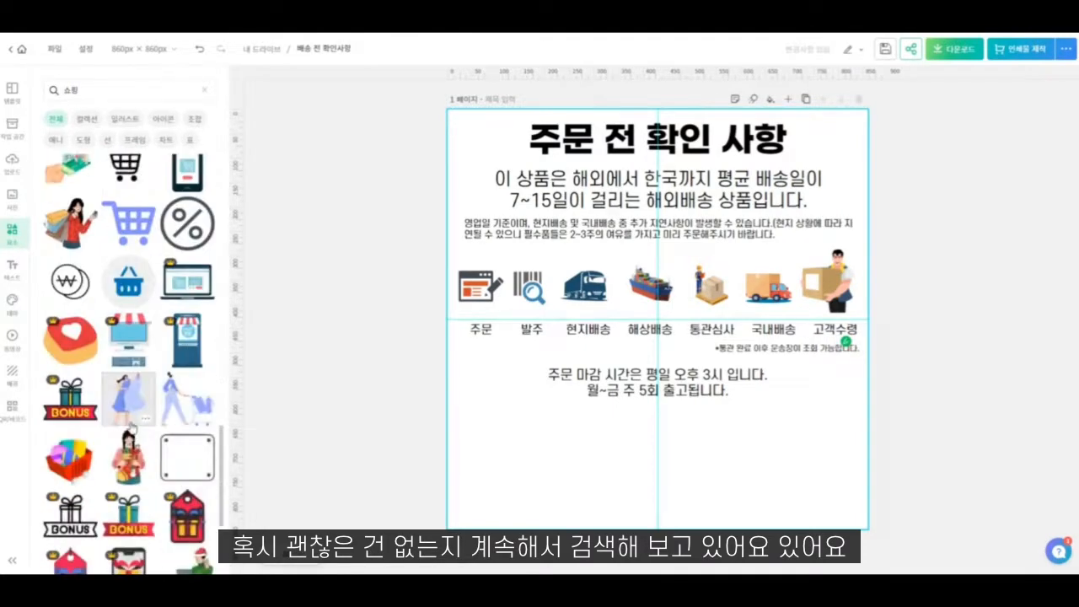
- Look through the "쇼핑" elements and try the blue illustration of a woman standing before an online store
scroll(125, 414, "down", 2)
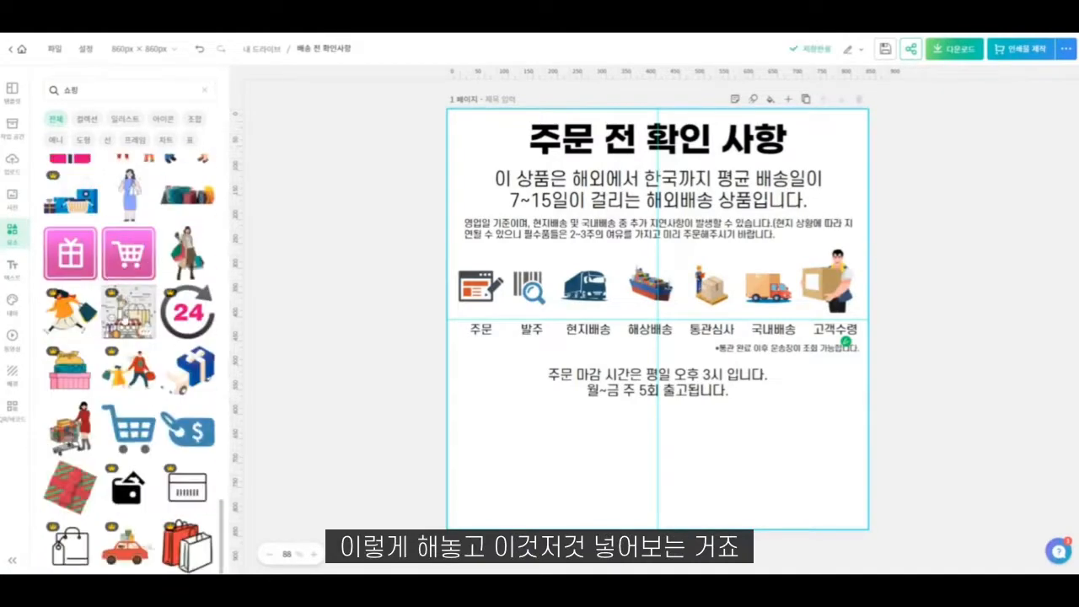
scroll(118, 327, "down", 1)
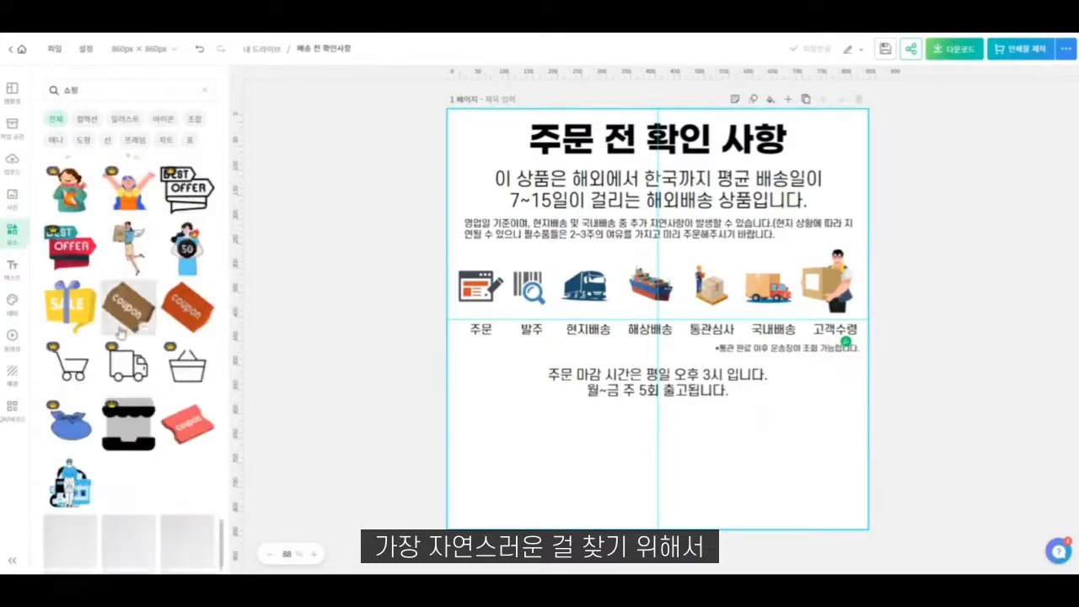
scroll(121, 334, "down", 1)
left_click(70, 442)
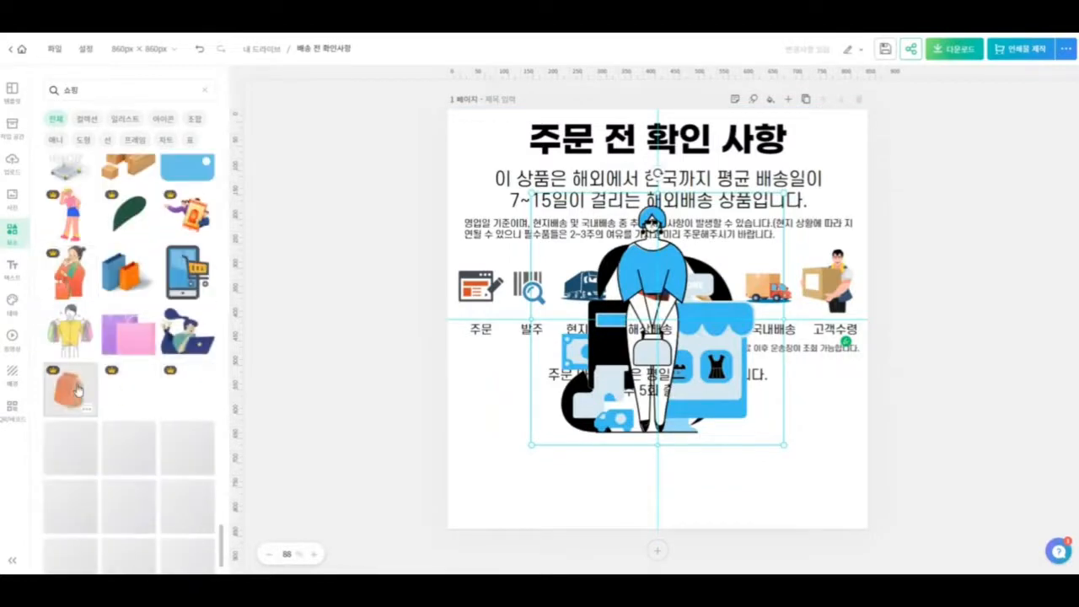
left_click_drag(644, 333, 595, 258)
left_click(739, 428)
key("Delete")
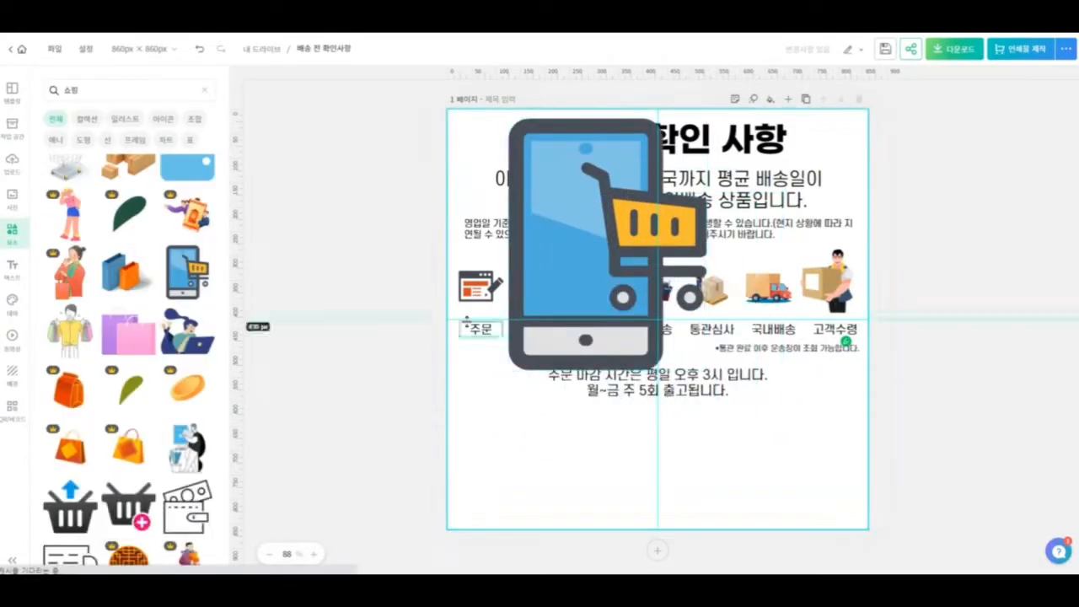
- Replace the browser icon above the "주문" label with the smartphone-and-shopping-cart illustration, shrunk to match the neighbouring icons
left_click(704, 142)
left_click_drag(706, 119, 502, 298)
left_click(388, 222)
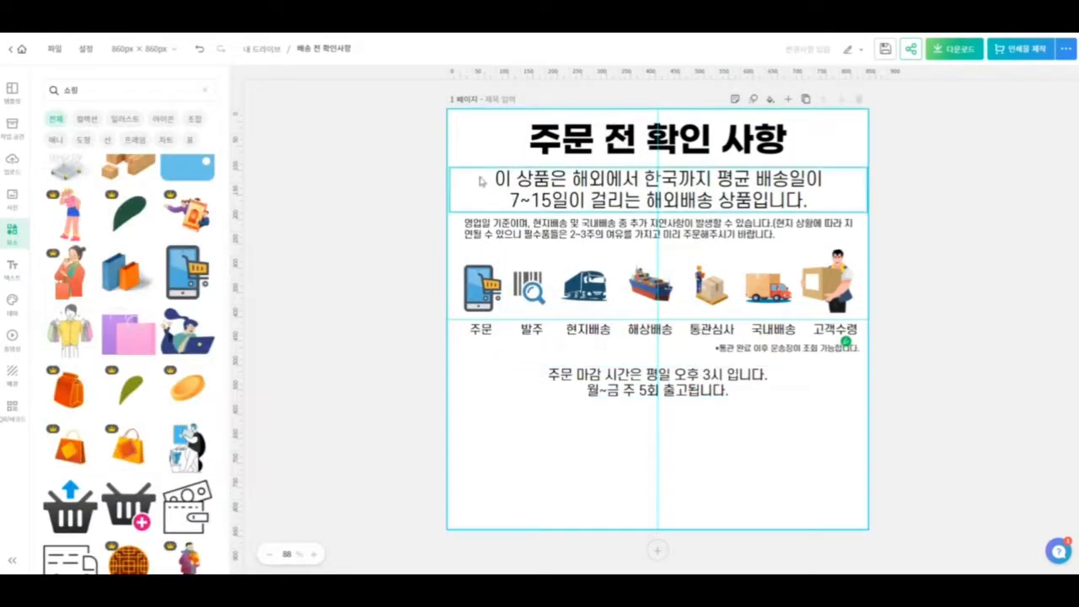
left_click(516, 286)
left_click(514, 444)
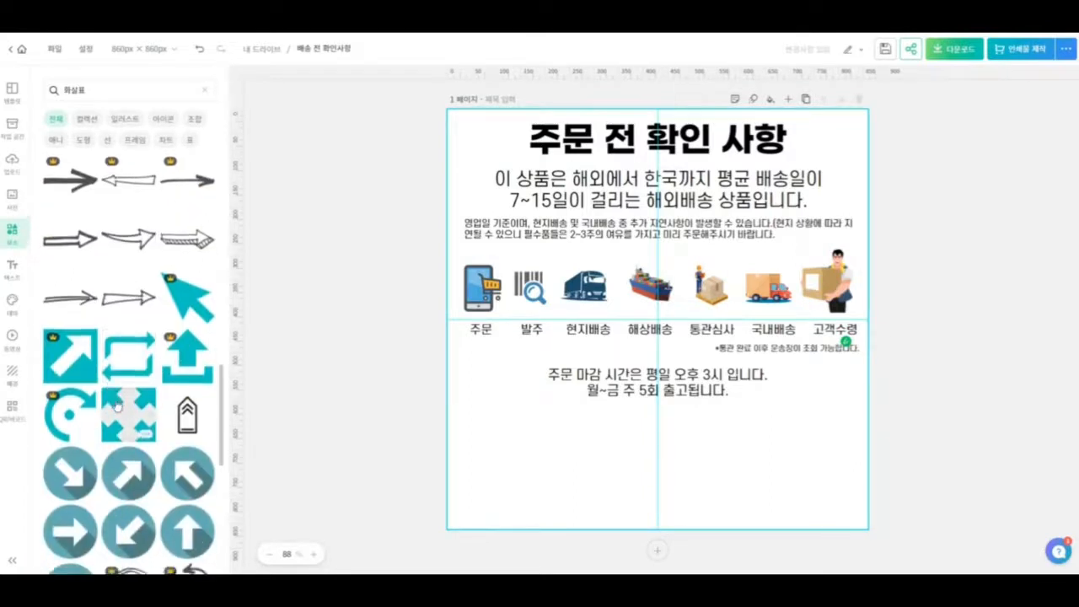
- Look through the "화살표" elements for an arrow suited to linking the shipping stage labels
scroll(116, 406, "down", 2)
scroll(128, 361, "down", 2)
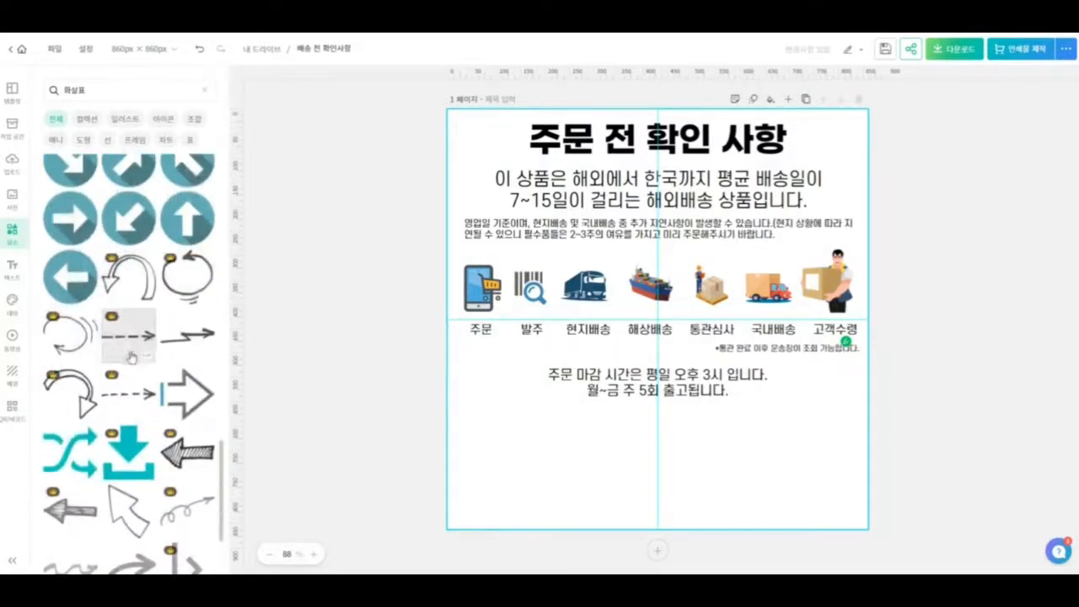
scroll(135, 388, "down", 2)
scroll(134, 397, "down", 6)
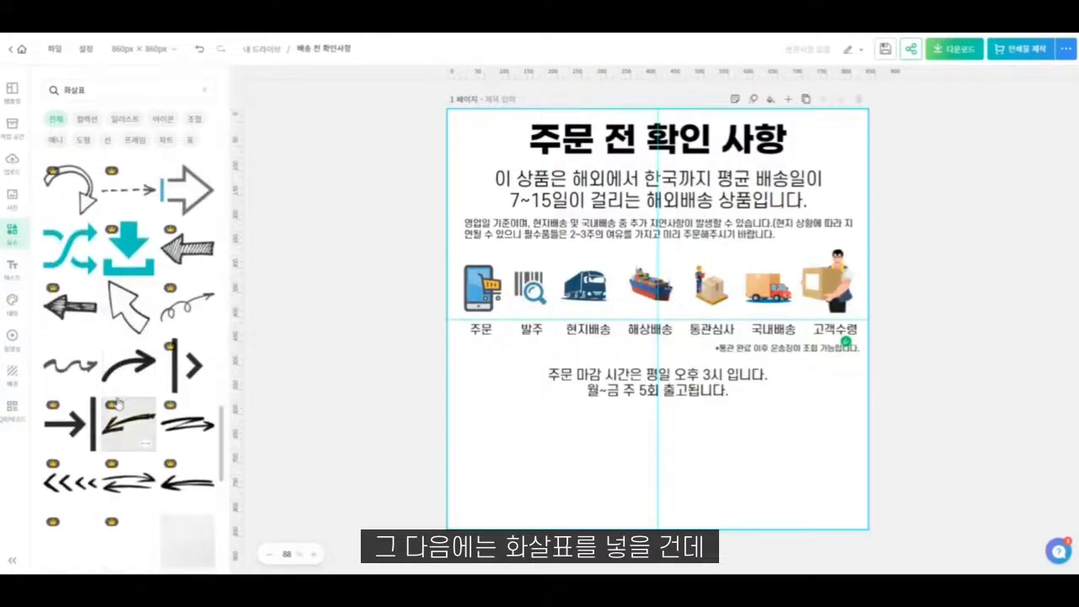
scroll(118, 400, "down", 8)
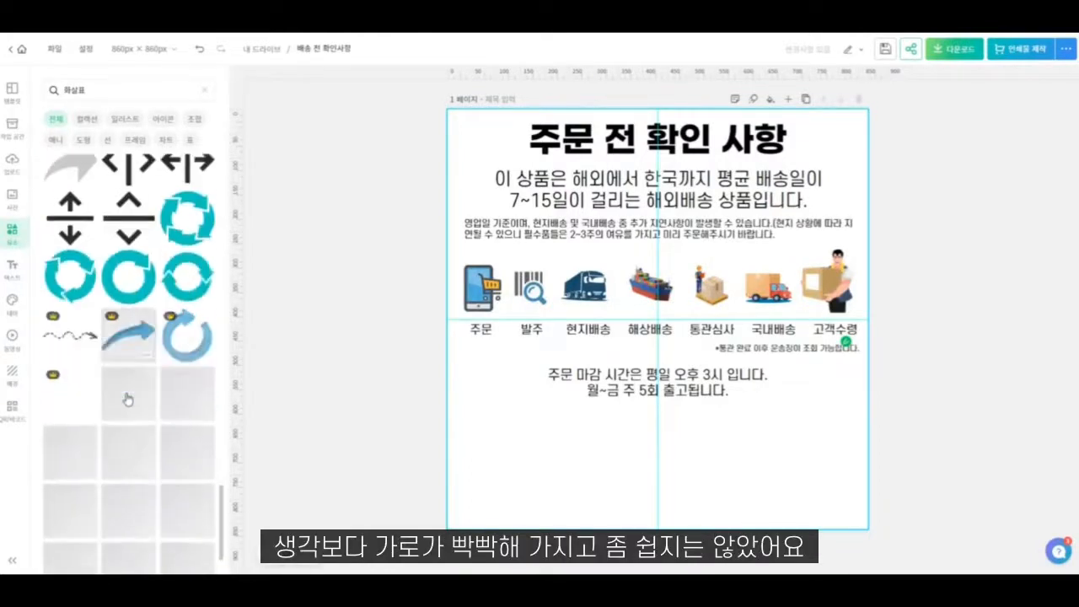
scroll(124, 395, "down", 4)
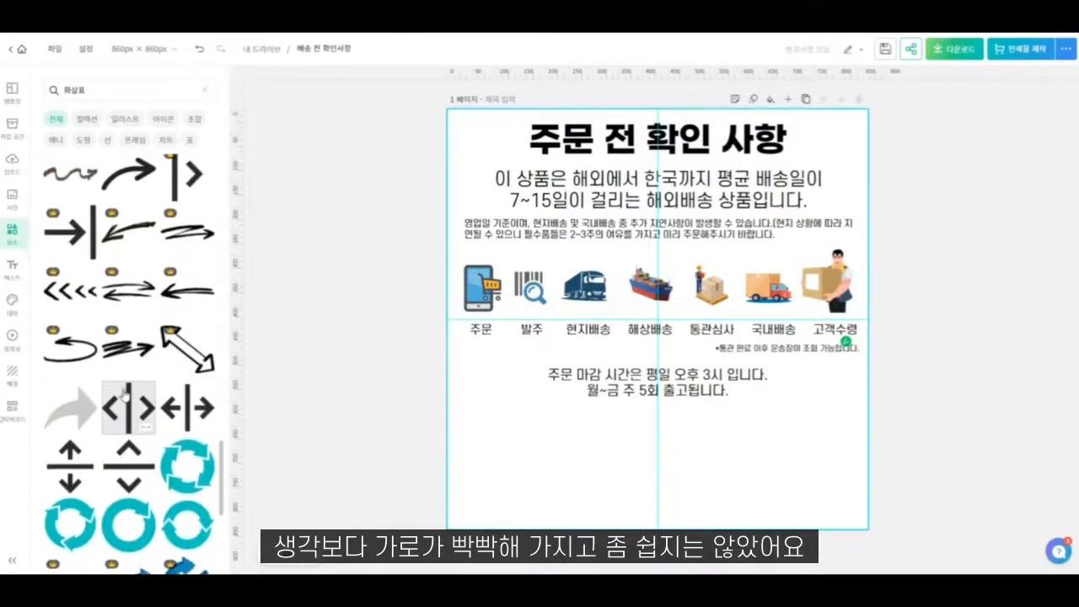
scroll(123, 394, "down", 3)
scroll(124, 394, "down", 8)
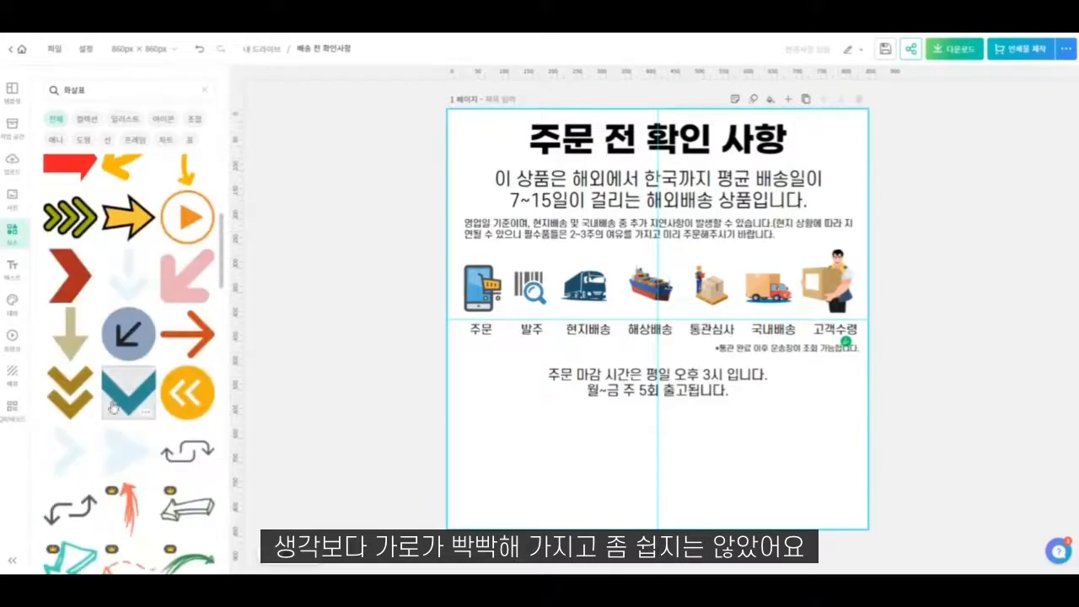
scroll(93, 412, "up", 3)
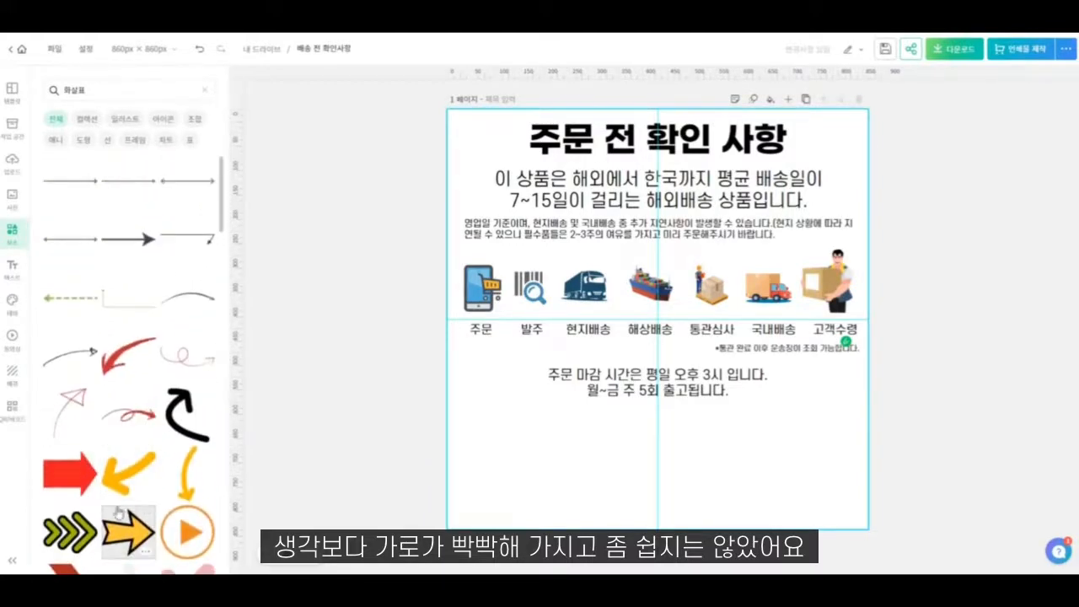
scroll(116, 472, "down", 1)
- Try the yellow arrow with a dark grey outline, shrunk to 46 × 40 px, between the "주문" and "발주" labels
left_click(117, 458)
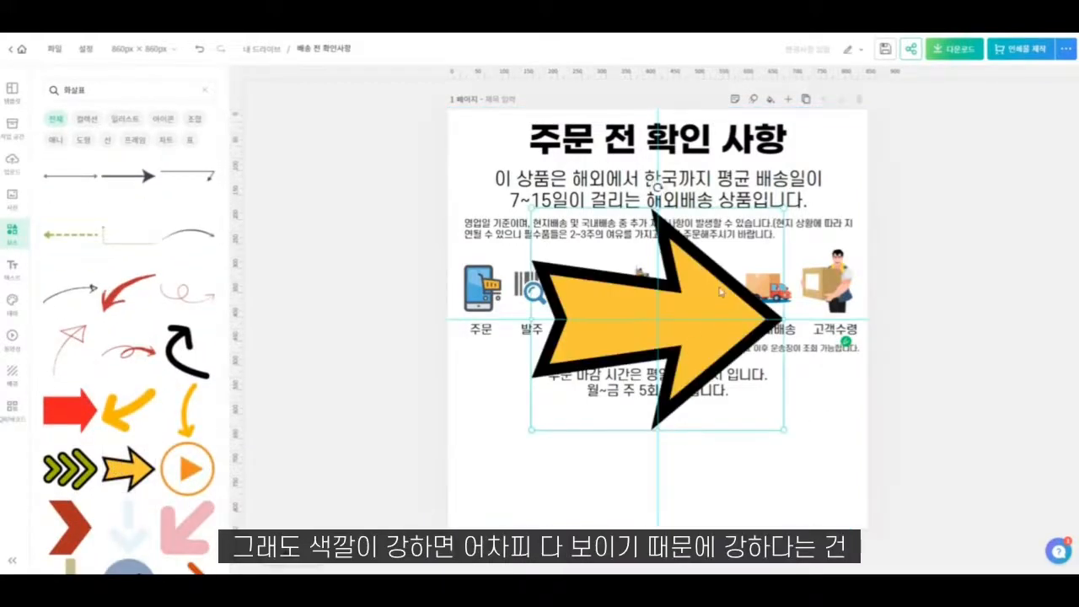
left_click(214, 251)
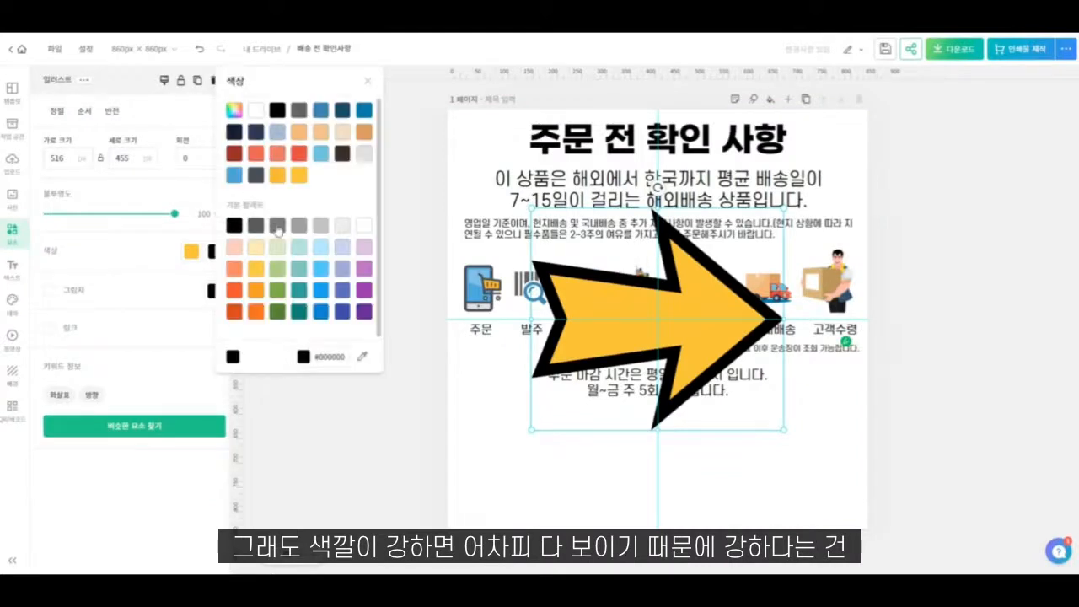
left_click(257, 225)
left_click_drag(788, 205, 663, 281)
key("ctrl+z")
left_click(686, 333)
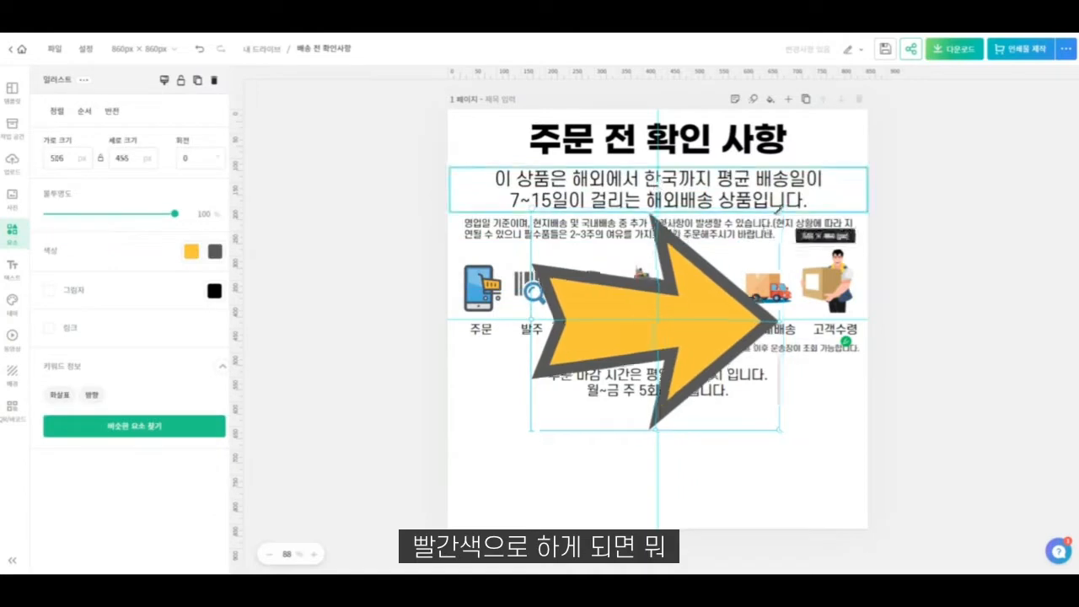
left_click_drag(784, 211, 557, 410)
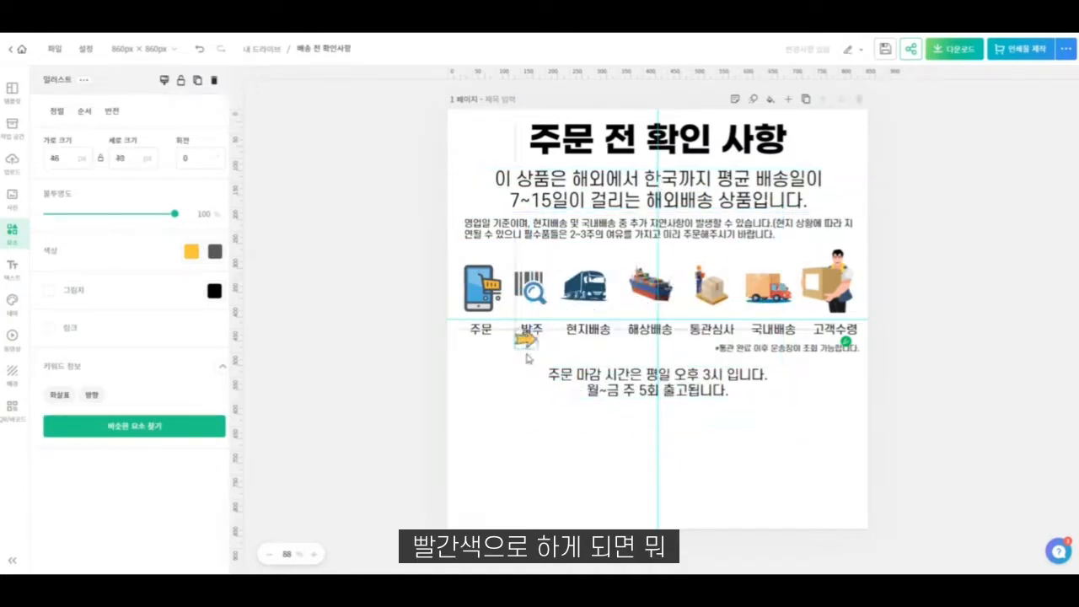
left_click_drag(526, 357, 508, 341)
key("Delete")
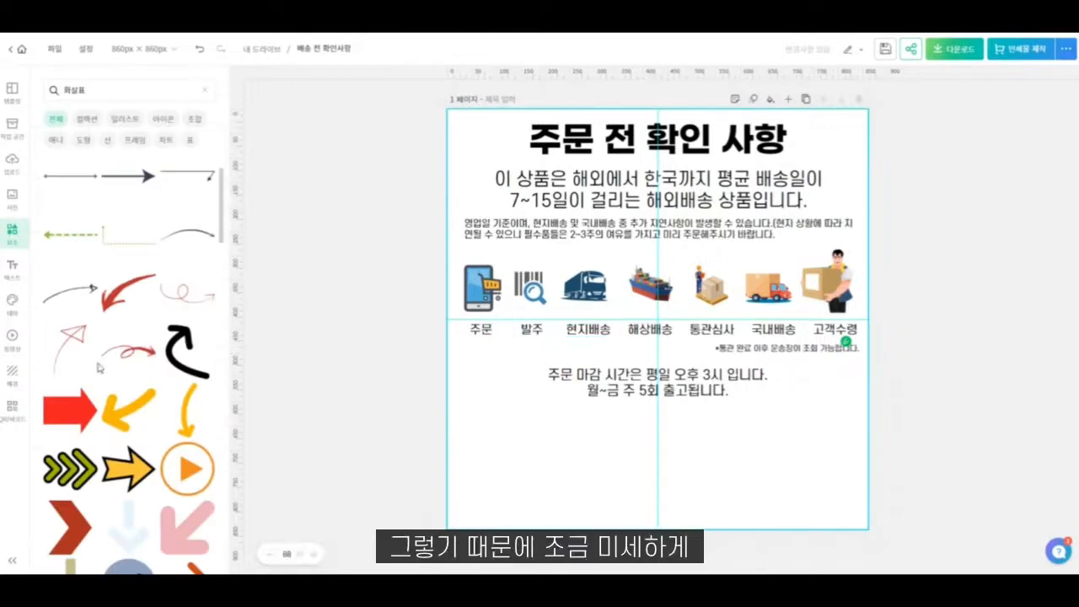
- Examine more of the "화살표" elements for a simpler, subtler arrow that fits the narrow gaps
scroll(90, 377, "up", 1)
scroll(89, 371, "down", 2)
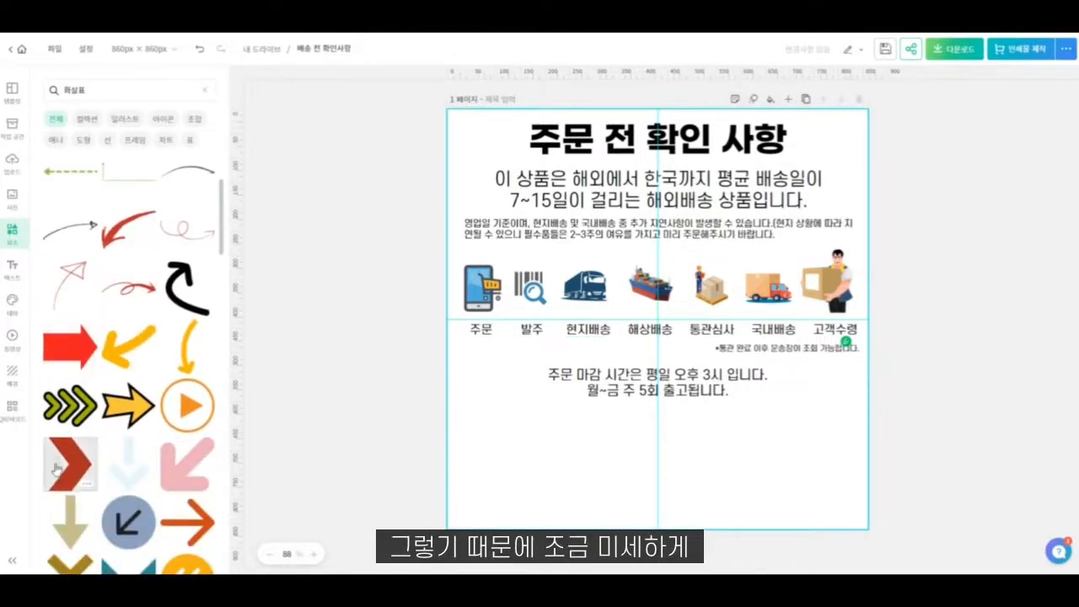
scroll(67, 455, "down", 1)
scroll(64, 478, "down", 3)
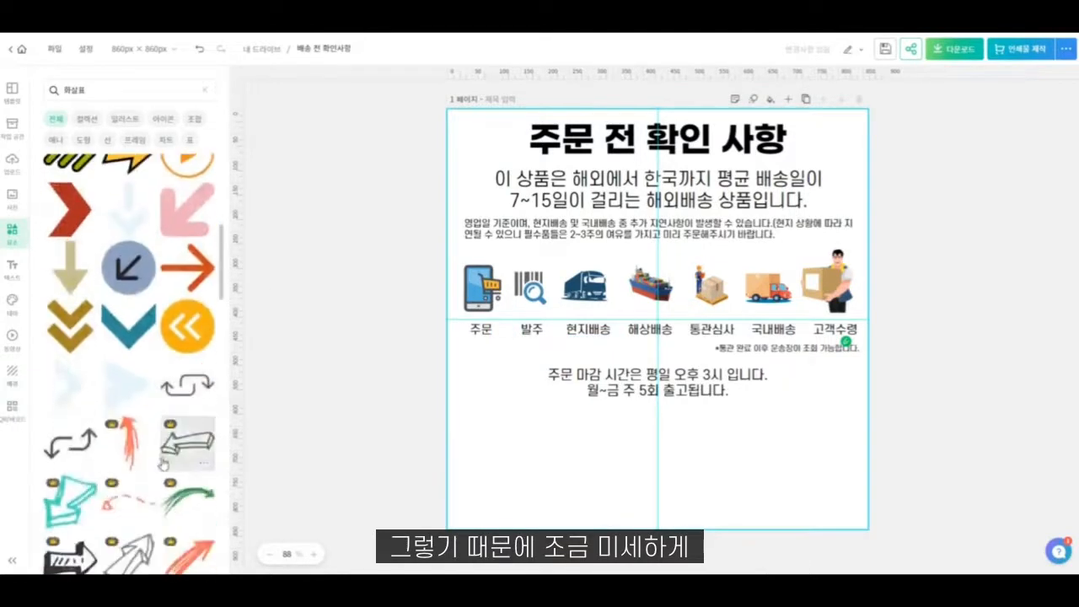
scroll(85, 493, "down", 5)
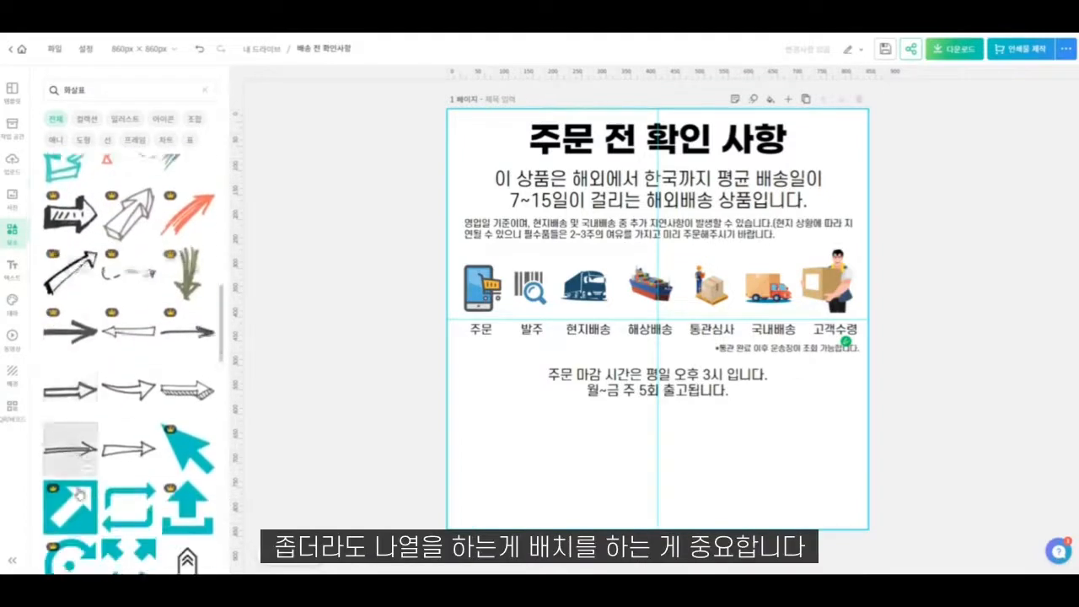
scroll(83, 337, "down", 4)
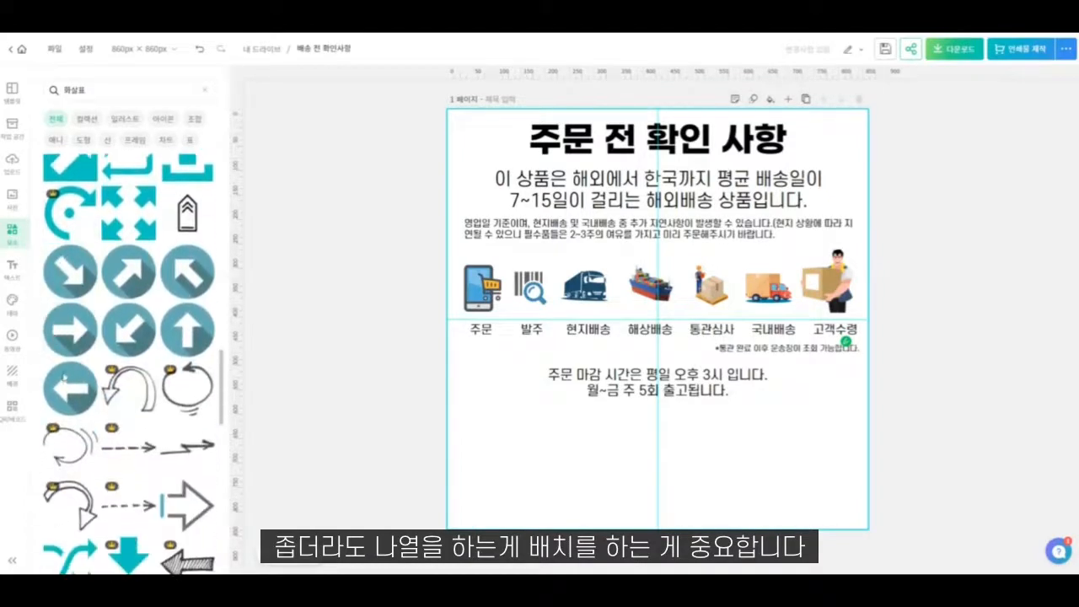
scroll(104, 424, "down", 5)
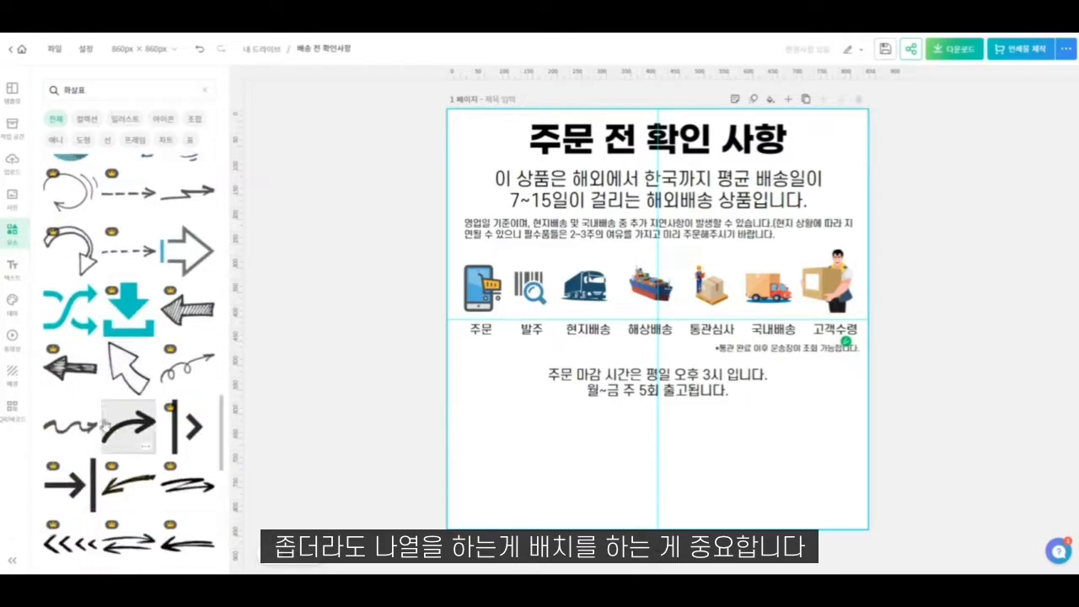
scroll(93, 475, "down", 5)
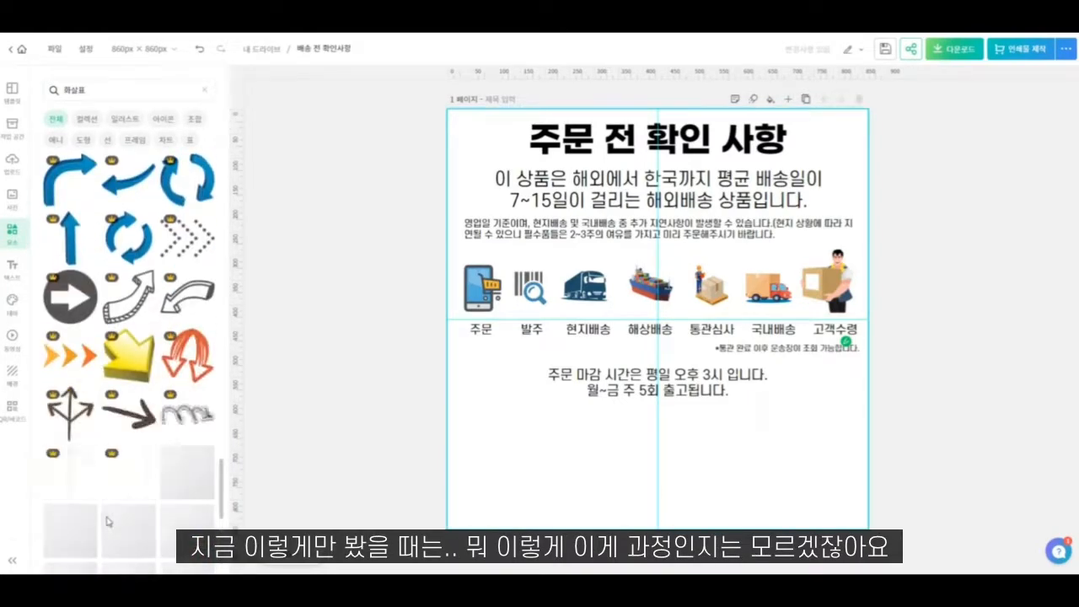
scroll(101, 521, "down", 5)
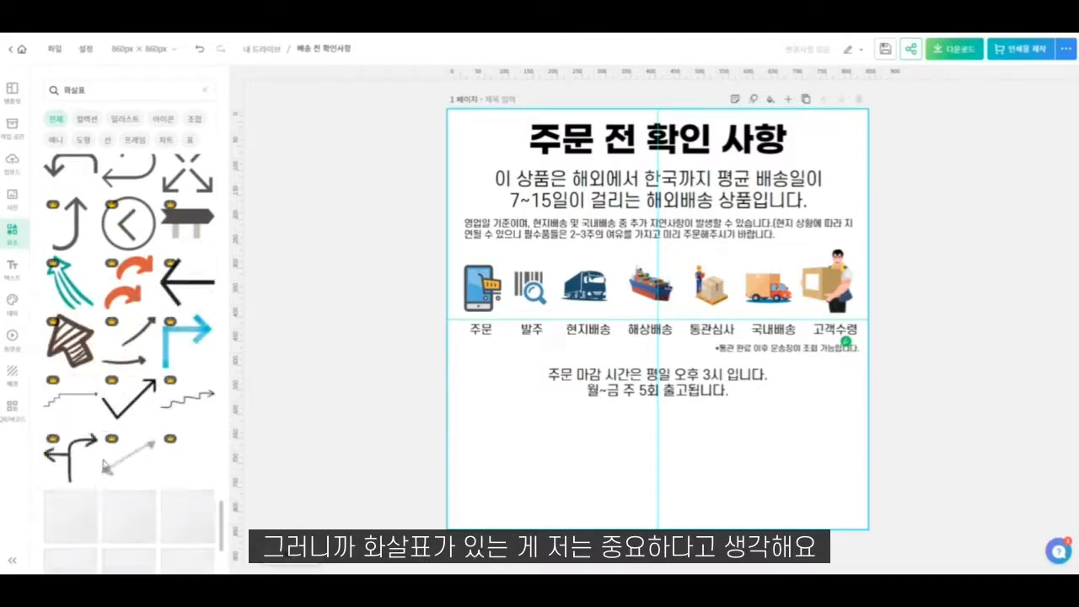
left_click_drag(223, 518, 226, 166)
scroll(181, 458, "down", 5)
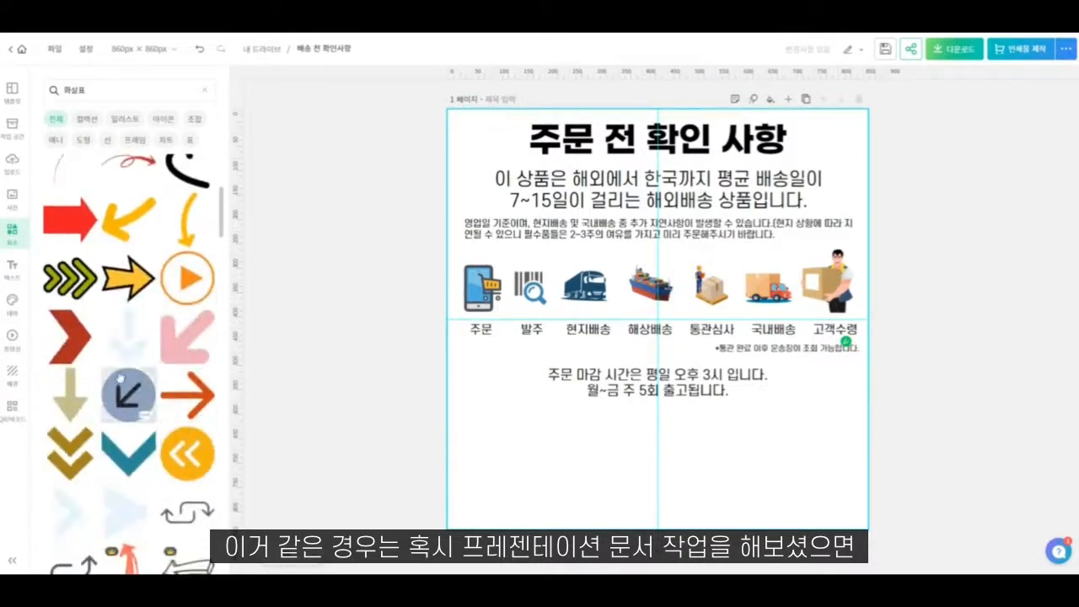
scroll(114, 395, "up", 4)
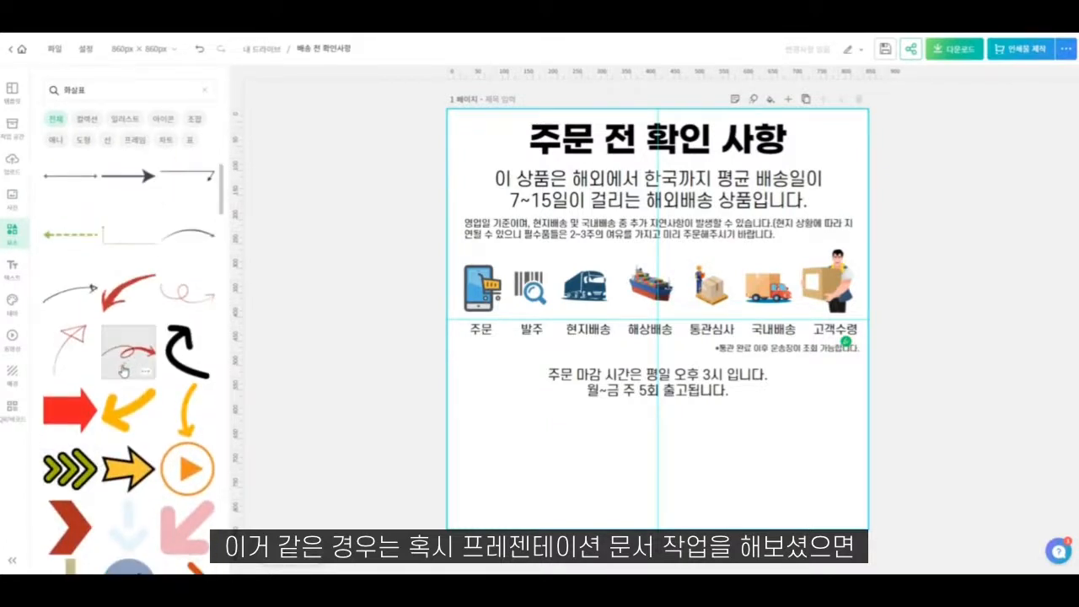
- Try the thick red arrow, shrunk down, between the "주문" and "발주" labels
left_click(73, 412)
left_click_drag(784, 426, 531, 317)
left_click_drag(560, 225, 505, 327)
key("Delete")
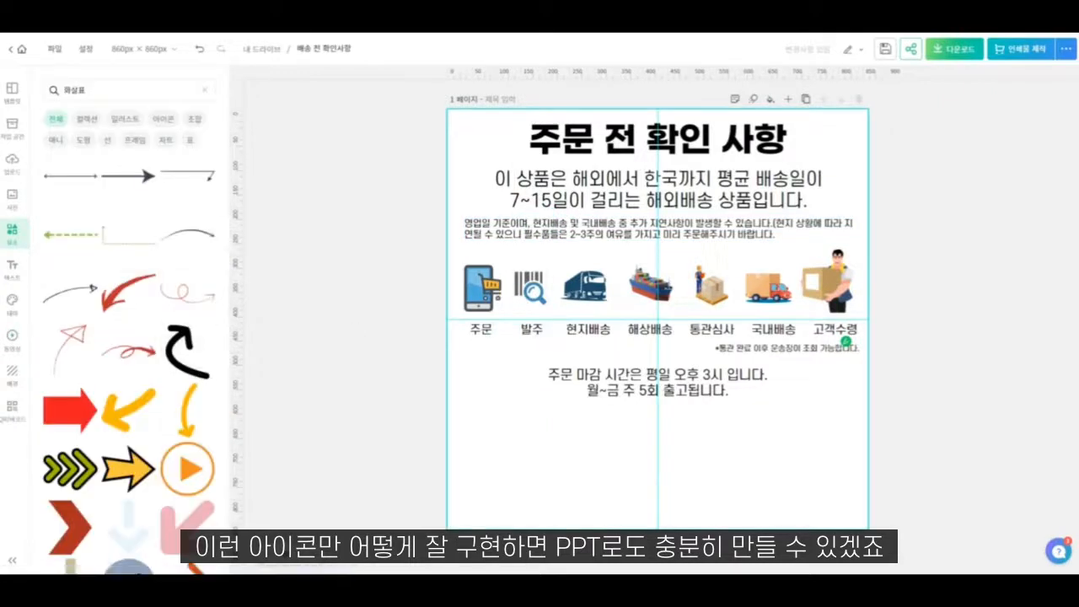
- Place the beige arrow between the "주문" and "발주" labels, rotated 270° to point right and shrunk to 25 × 37 px
scroll(72, 423, "down", 3)
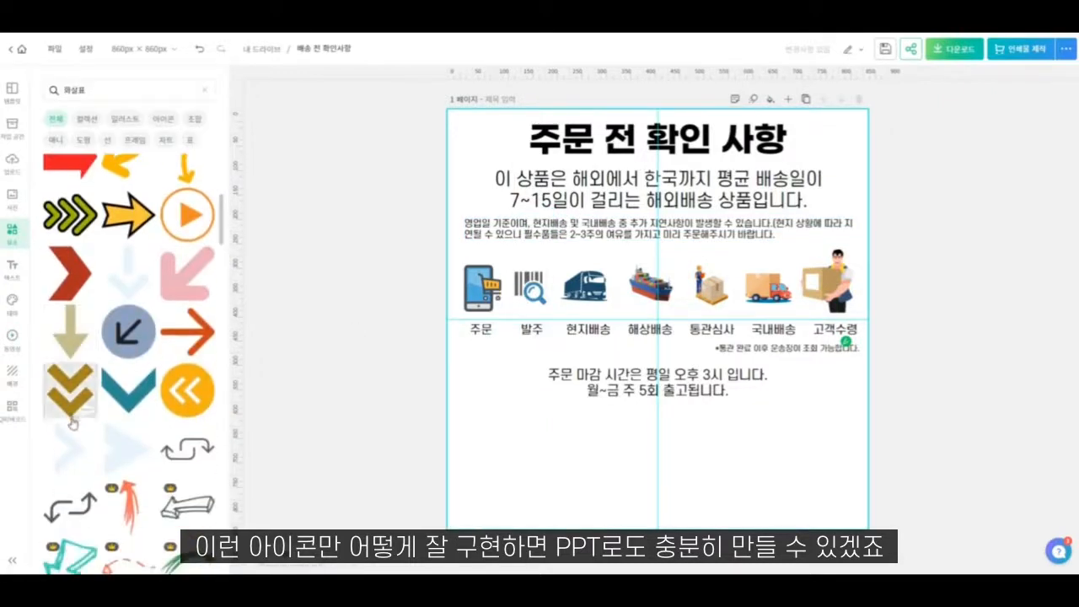
left_click(70, 332)
left_click_drag(655, 181, 512, 320)
left_click_drag(783, 404, 504, 328)
- Recolour the small arrow between "주문" and "발주" to red #E74B42
left_click(214, 250)
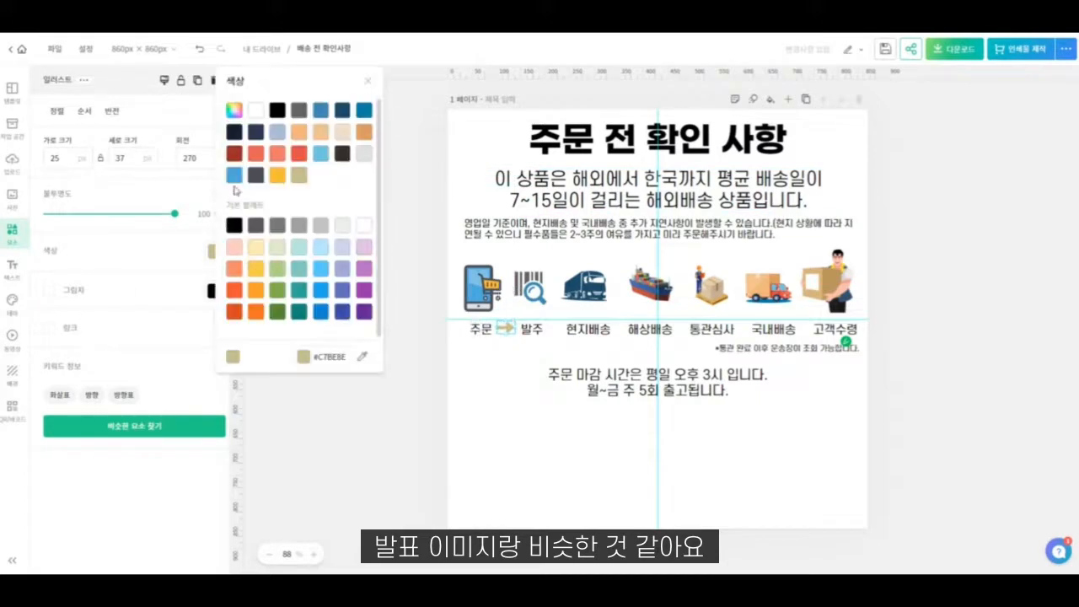
left_click(235, 153)
left_click(300, 157)
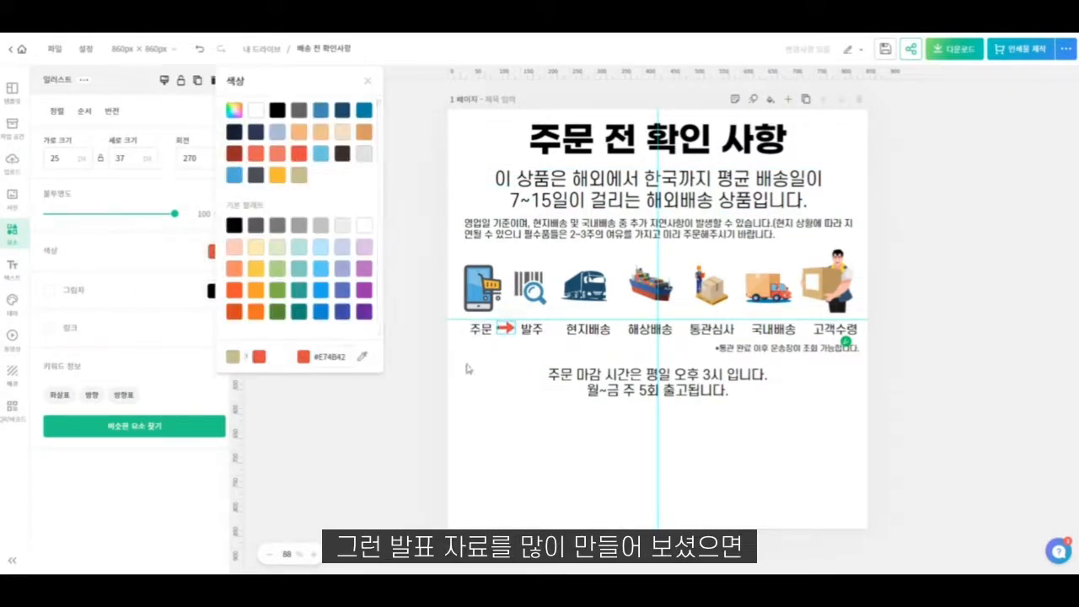
left_click(467, 365)
left_click(505, 329)
left_click(498, 357)
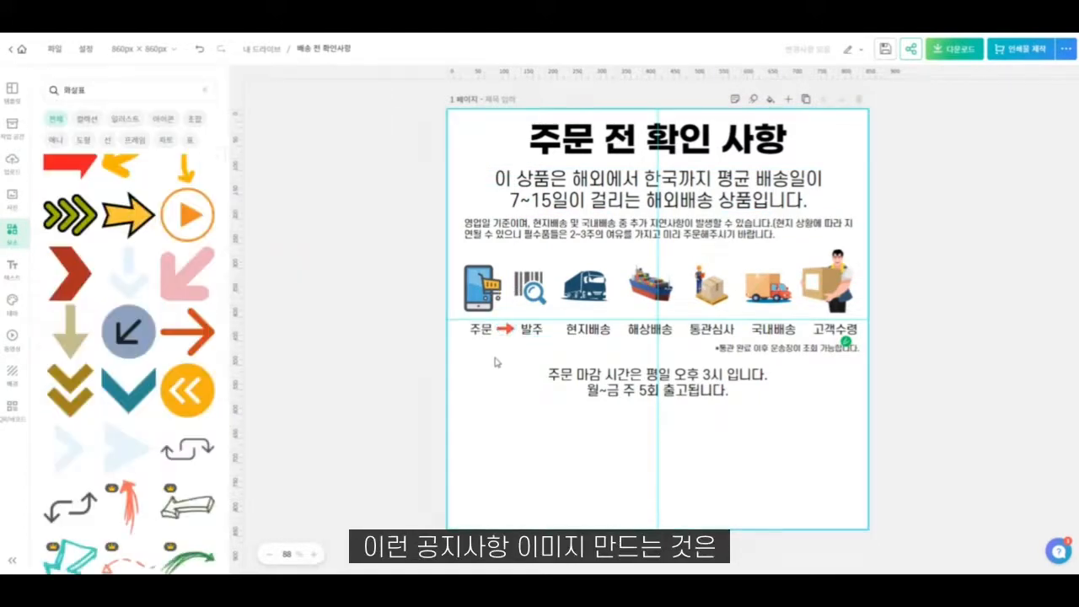
- Search the elements for "네모" and place the grey square over the "주문" icon and label, resized to about 119 × 169 px
double_click(74, 90)
type("네모")
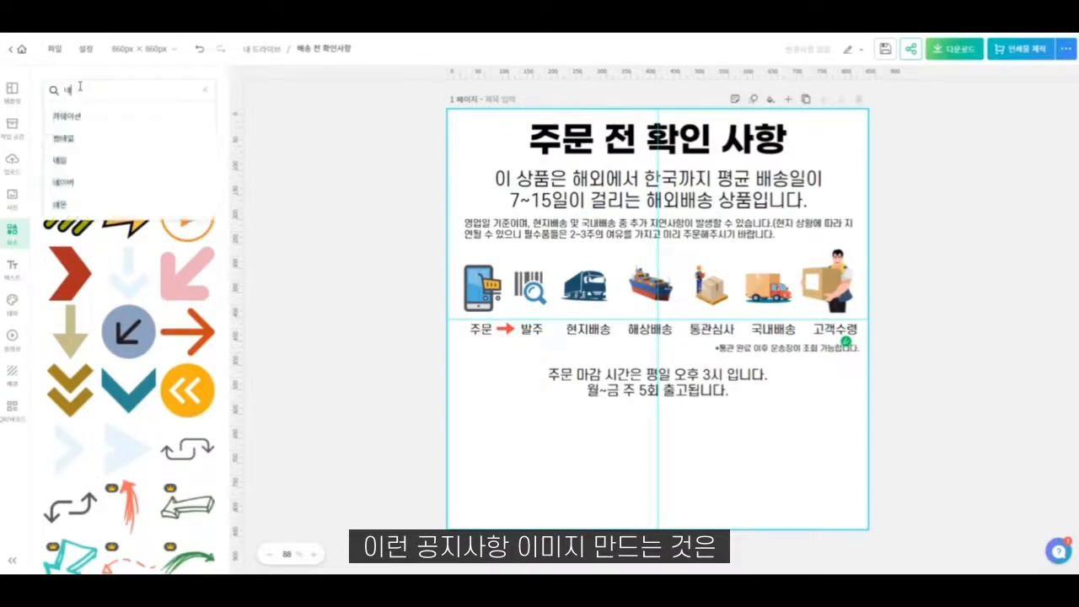
key("Return")
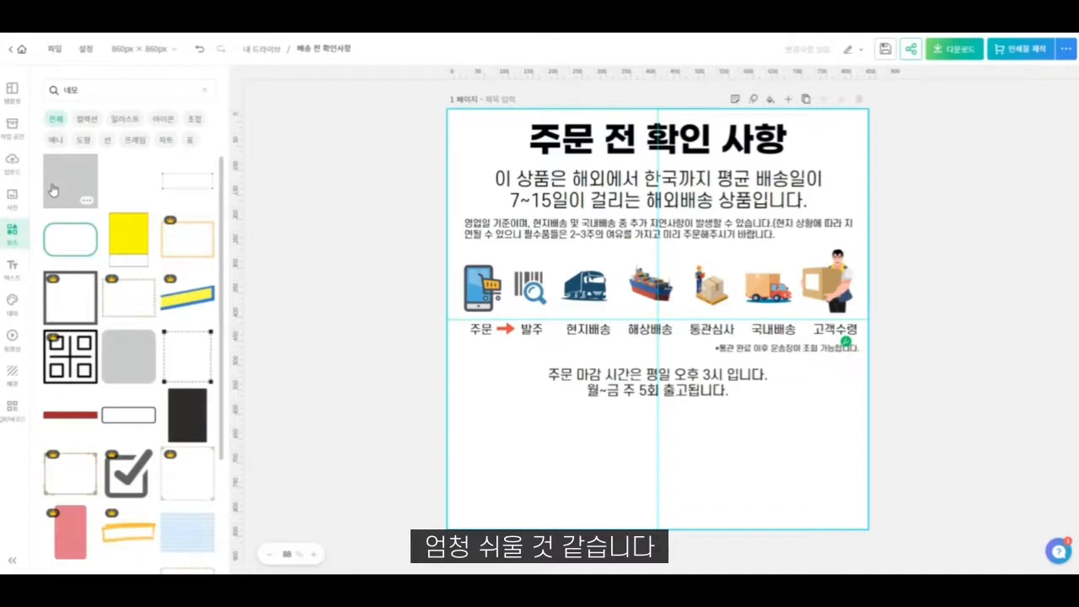
left_click(52, 190)
scroll(113, 378, "down", 5)
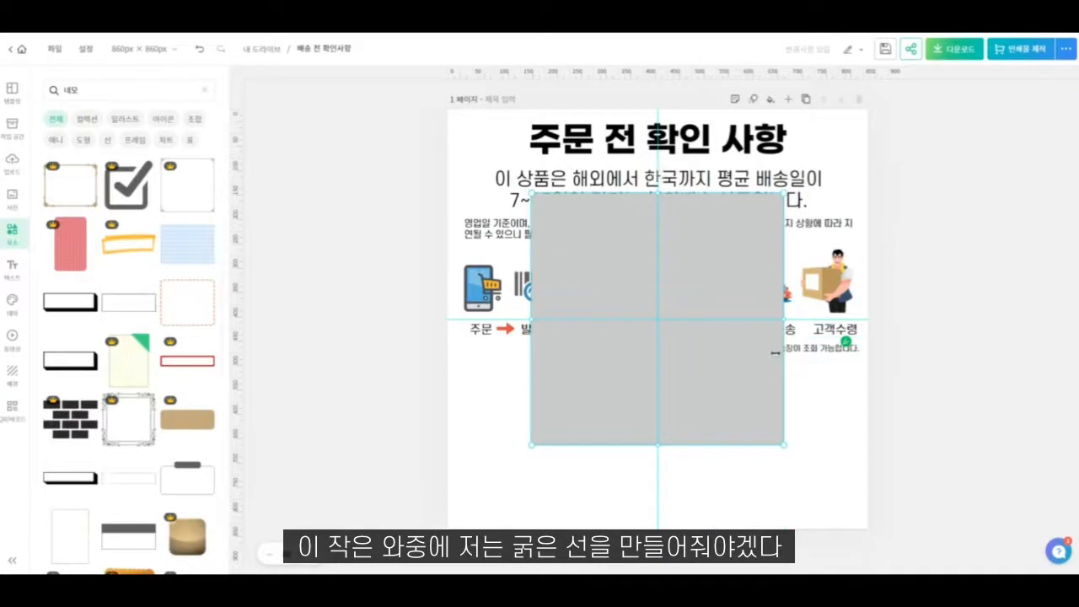
left_click_drag(784, 444, 477, 337)
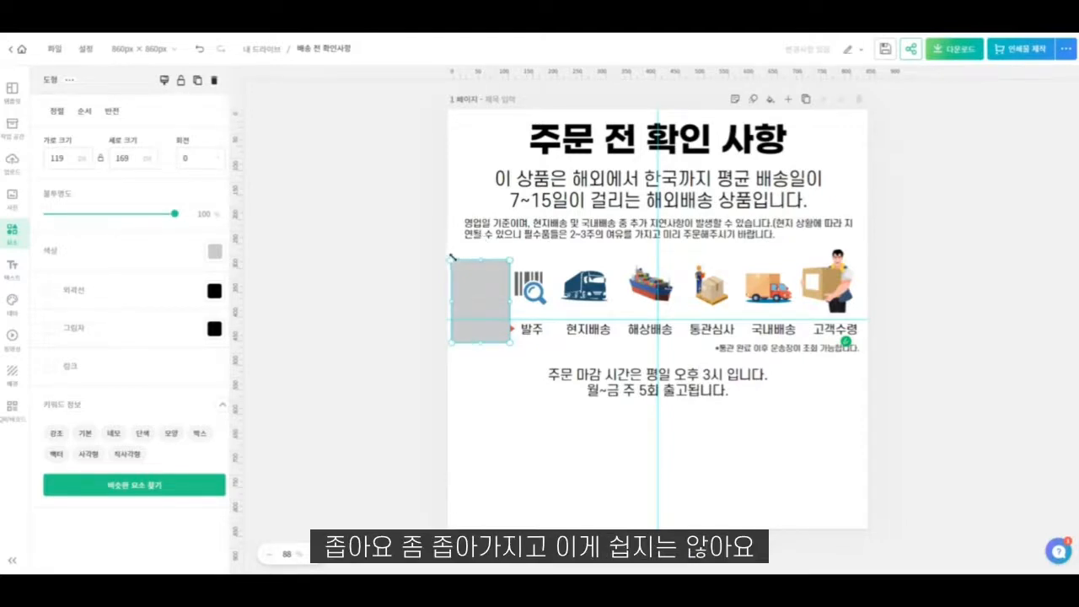
- Resize the grey box over "주문" to 100 × 156 px and place copies of it over the other six stages
left_click_drag(450, 257, 479, 260)
left_click_drag(481, 299, 821, 310)
- Select all seven grey boxes and distribute them with equal horizontal spacing
left_click(750, 278, "shift")
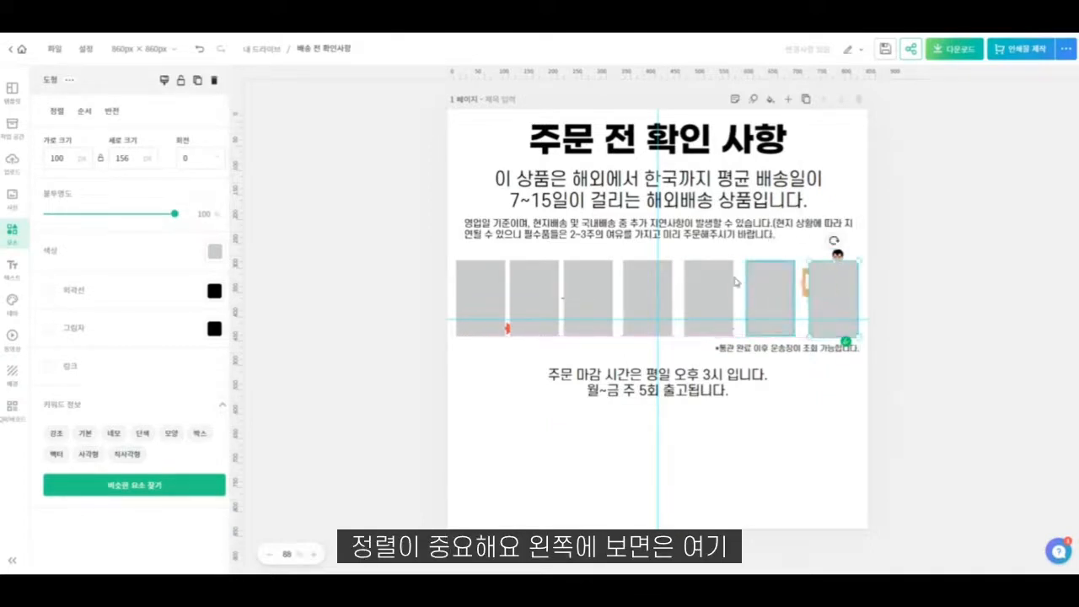
left_click(707, 273, "shift")
left_click(662, 280, "shift")
left_click(590, 283, "shift")
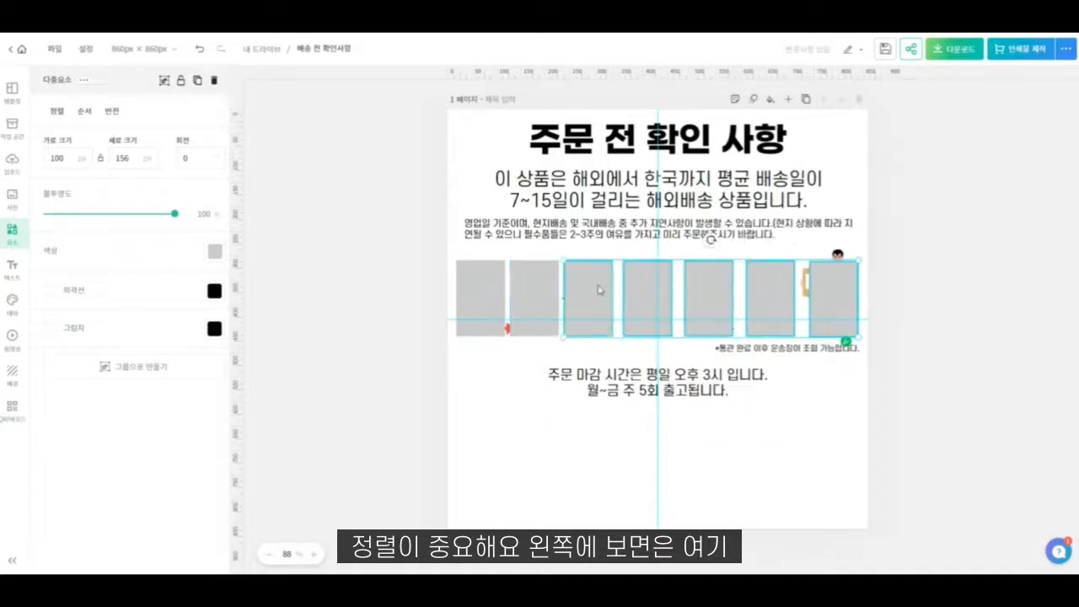
left_click(539, 281, "shift")
left_click(483, 278, "shift")
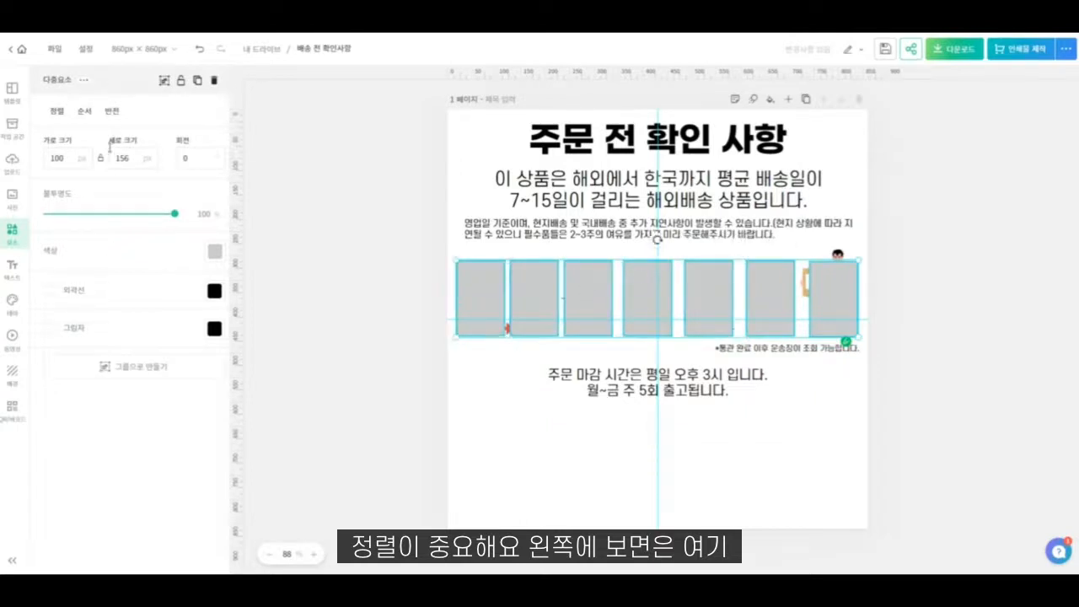
left_click(58, 110)
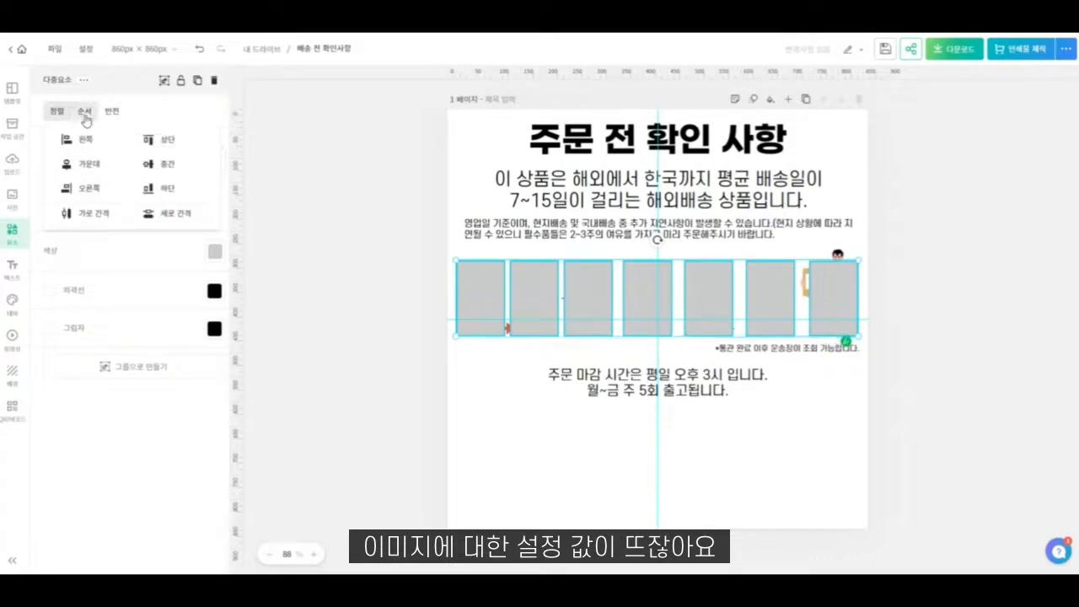
left_click(84, 111)
left_click(56, 111)
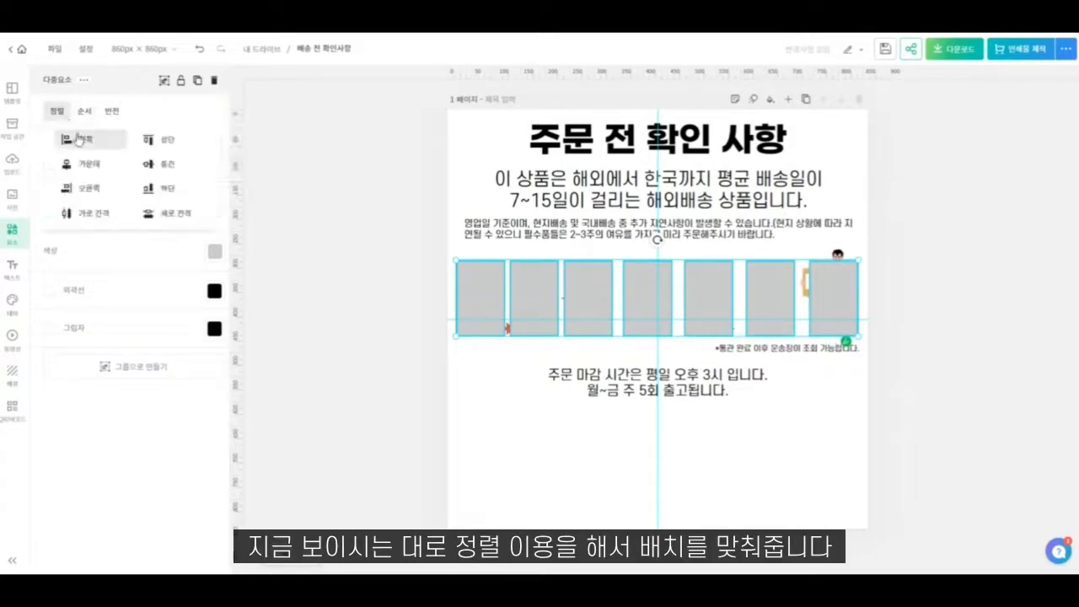
left_click(76, 213)
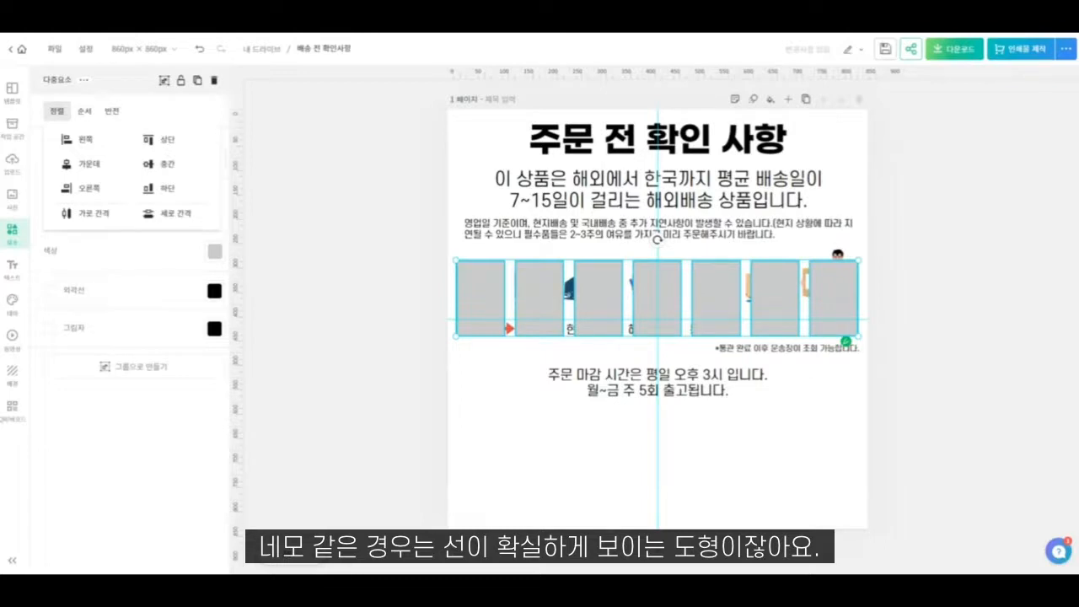
left_click(114, 445)
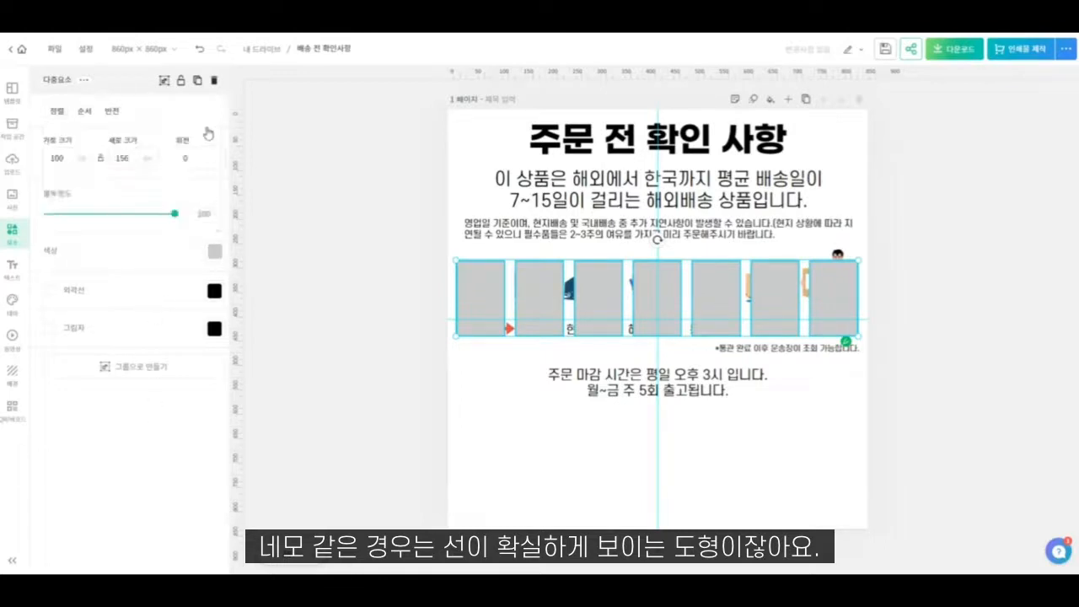
- Try coral and pale yellow as the fill of the seven boxes, returning to grey #CACACA
left_click(215, 251)
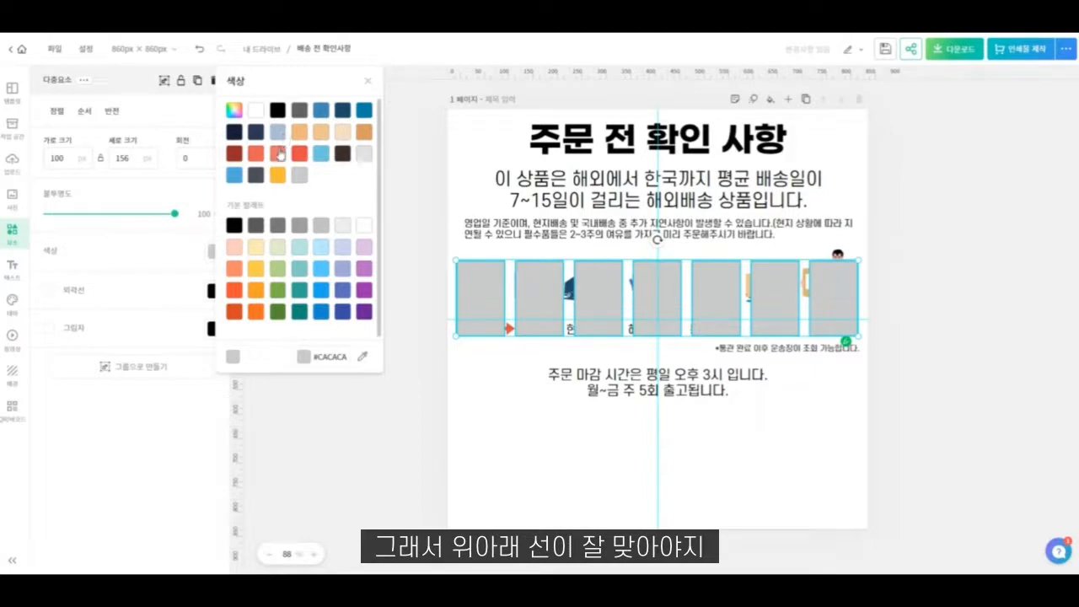
left_click(277, 153)
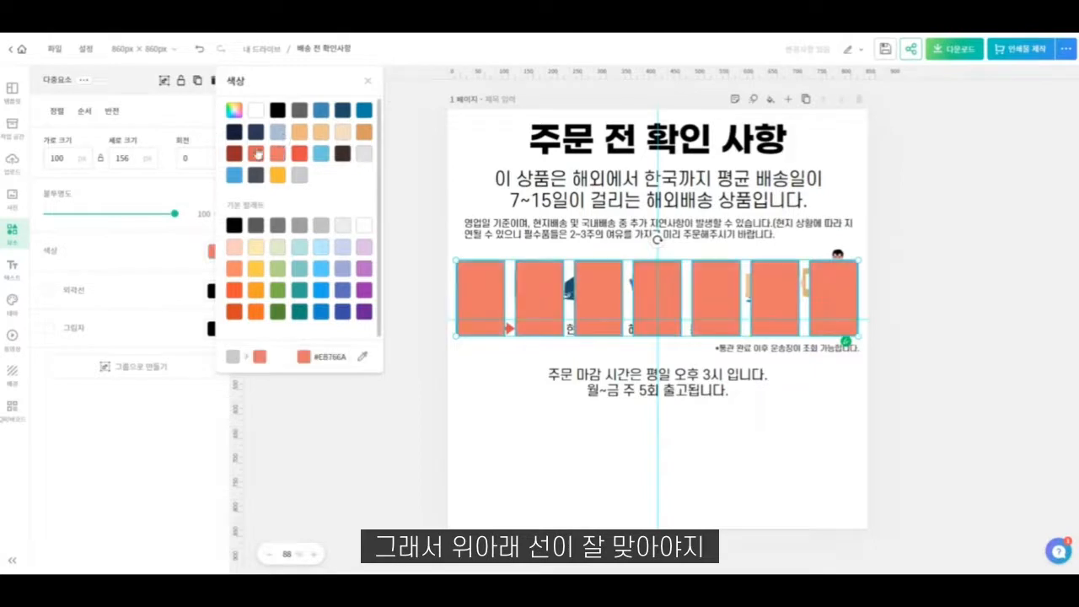
left_click(253, 248)
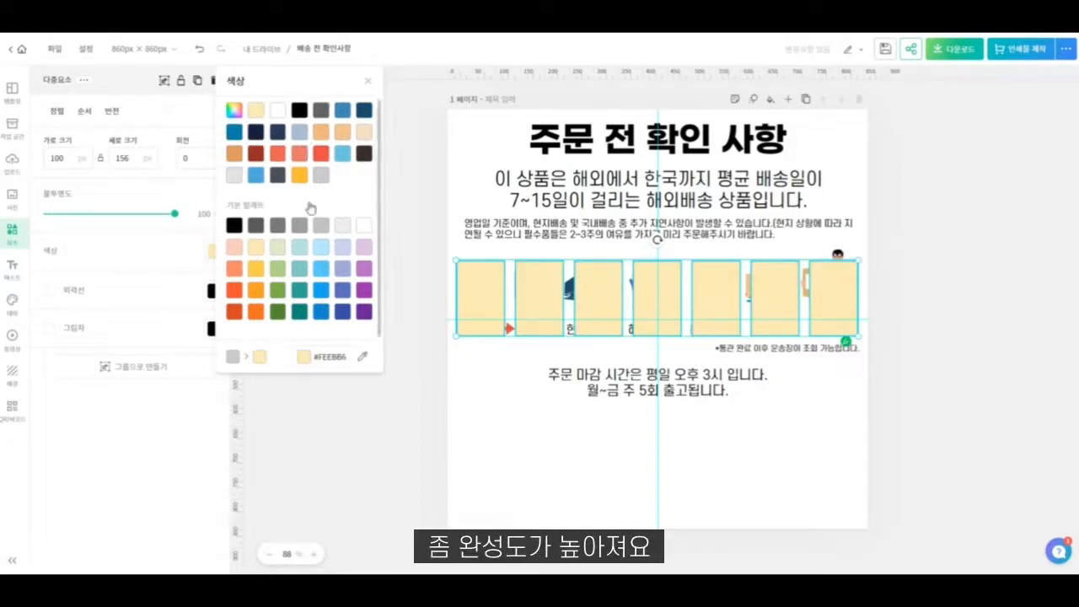
left_click(321, 227)
left_click(321, 176)
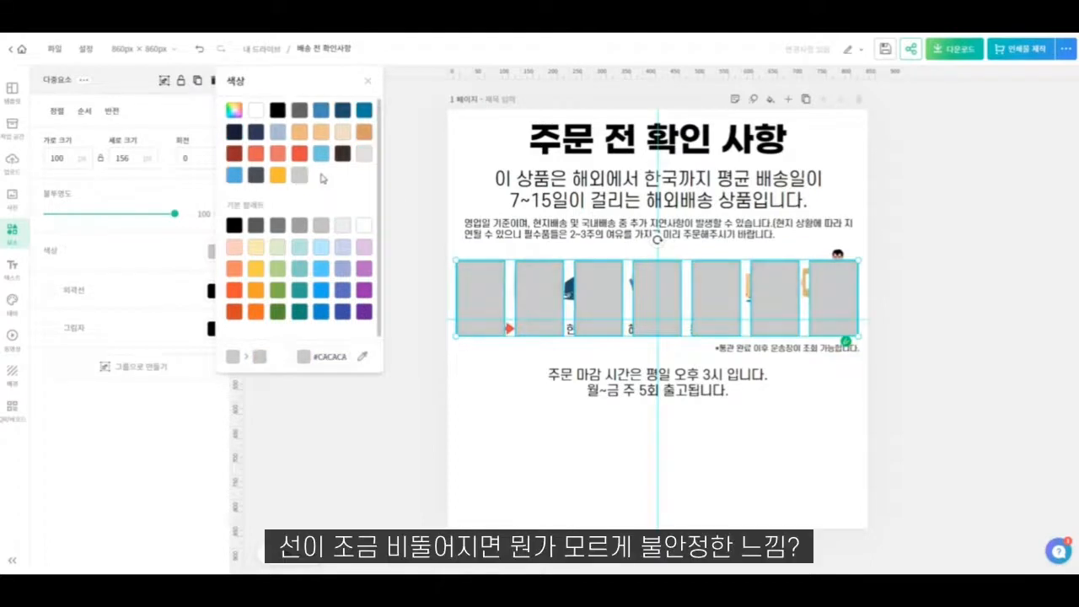
- Select all seven grey boxes and send them behind the stage icons and labels
left_click(584, 288)
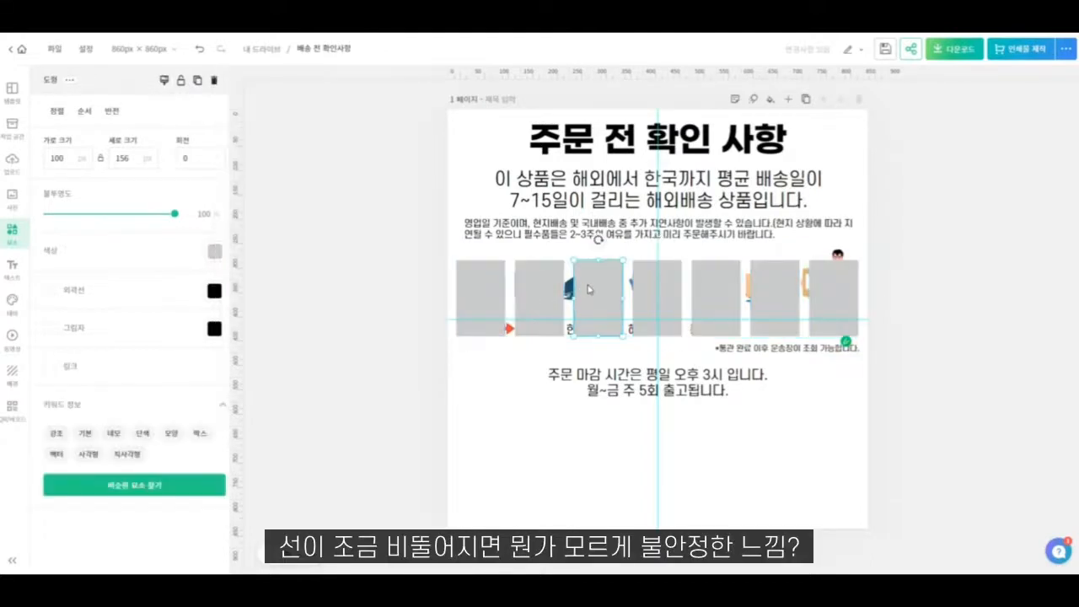
left_click(484, 293)
left_click(613, 293, "shift")
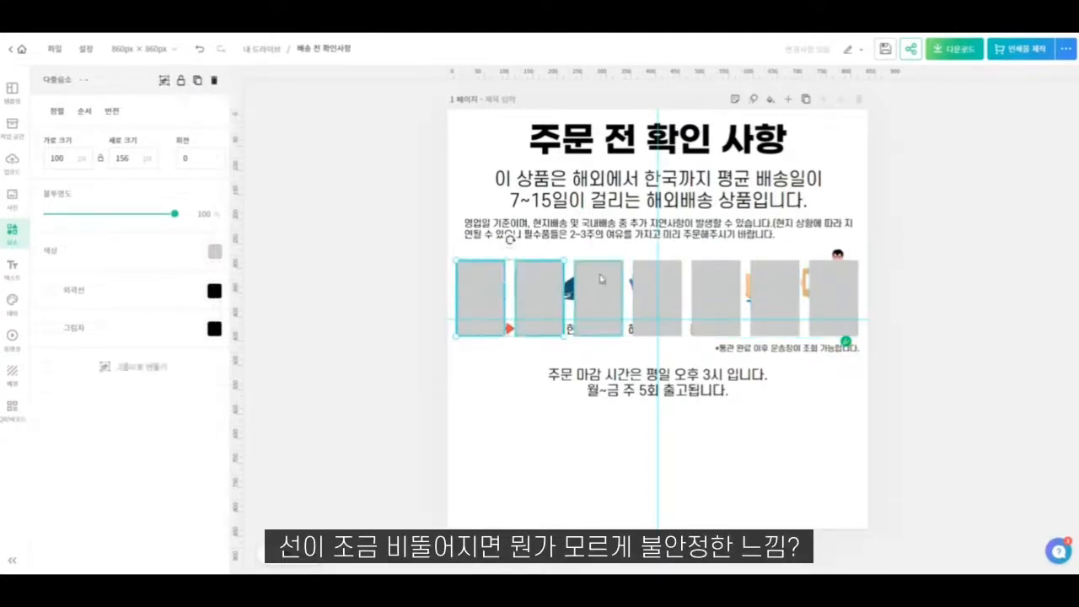
left_click(670, 288, "shift")
left_click(730, 291, "shift")
left_click(774, 291, "shift")
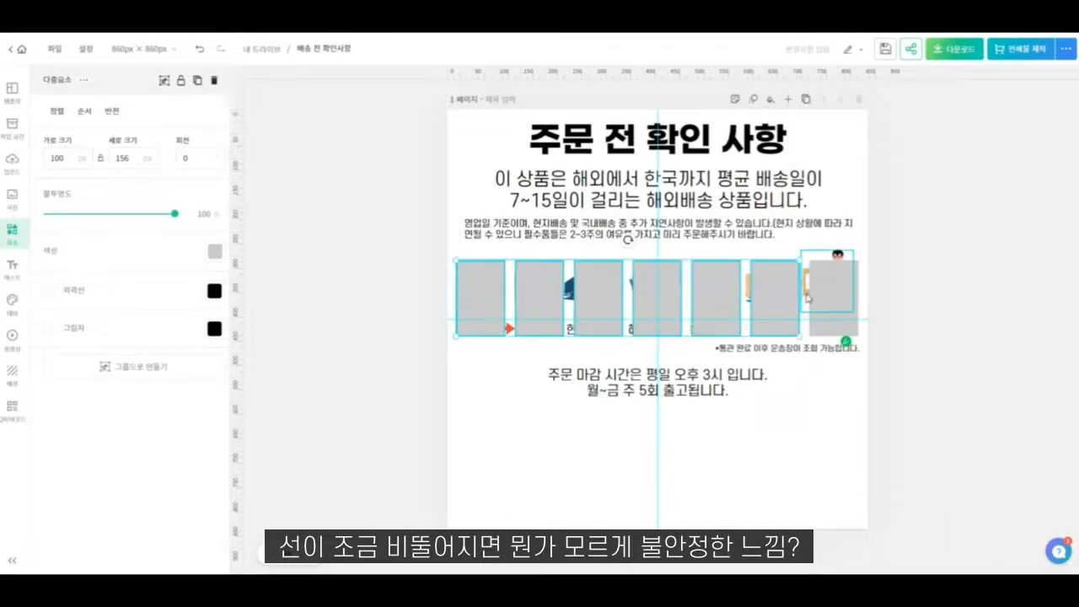
left_click(815, 258, "shift")
left_click(817, 260, "shift")
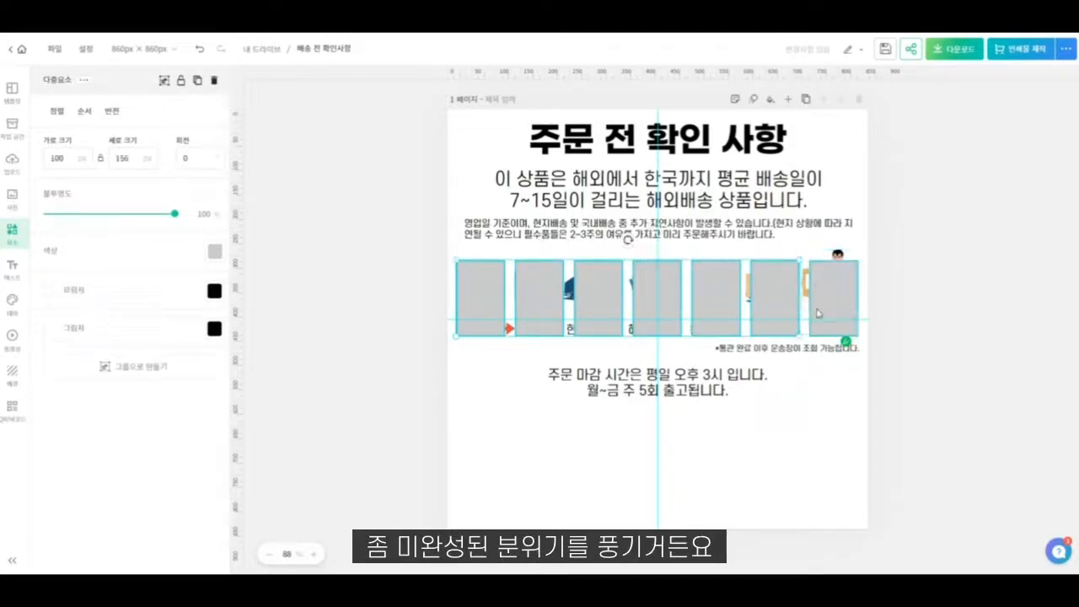
left_click(823, 323, "shift")
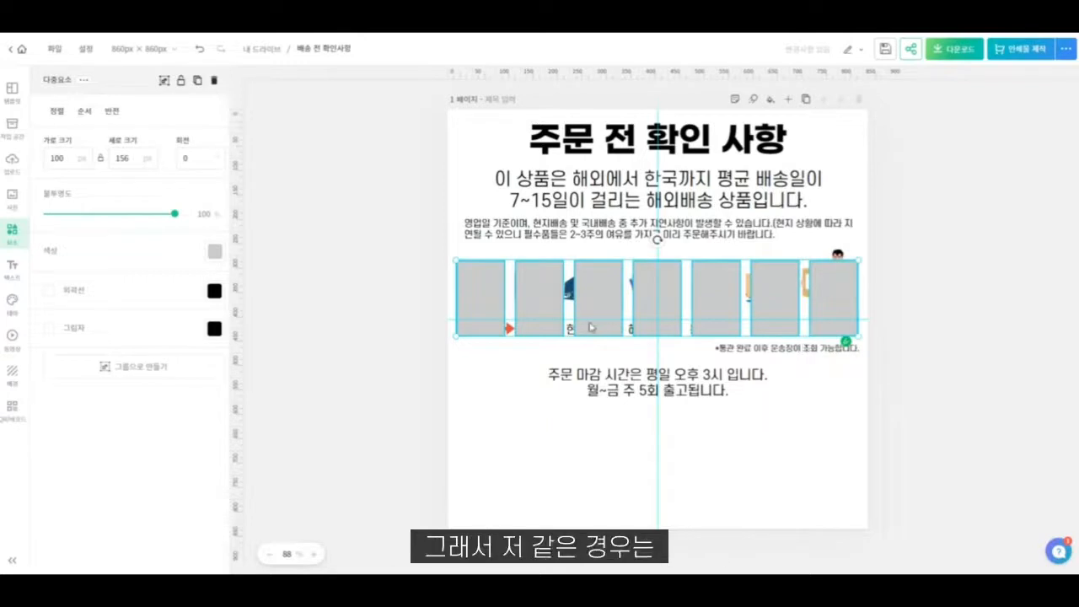
key("ctrl+shift+[")
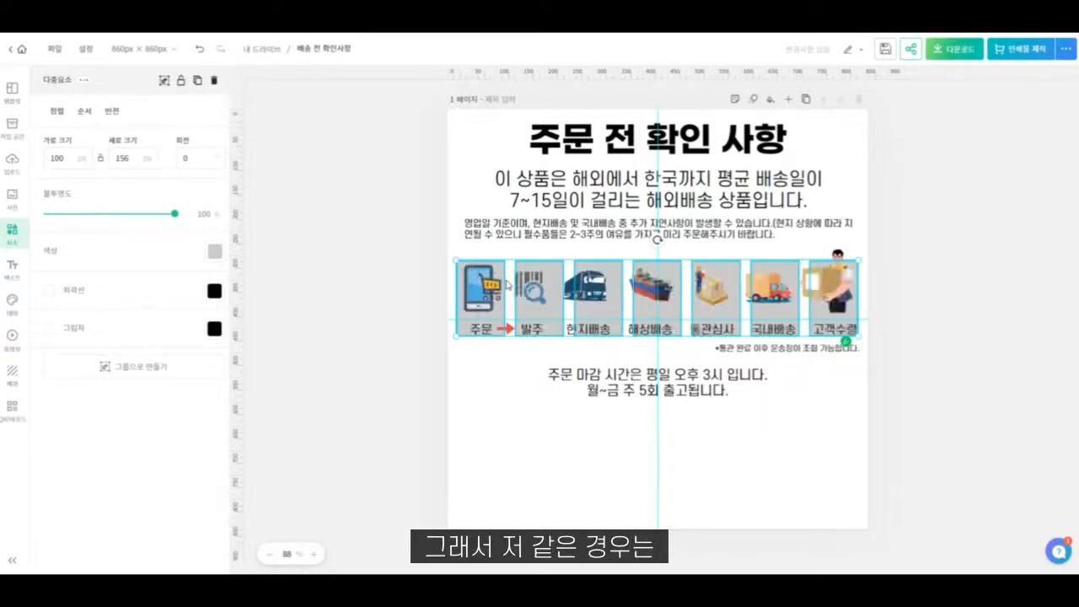
left_click(483, 409)
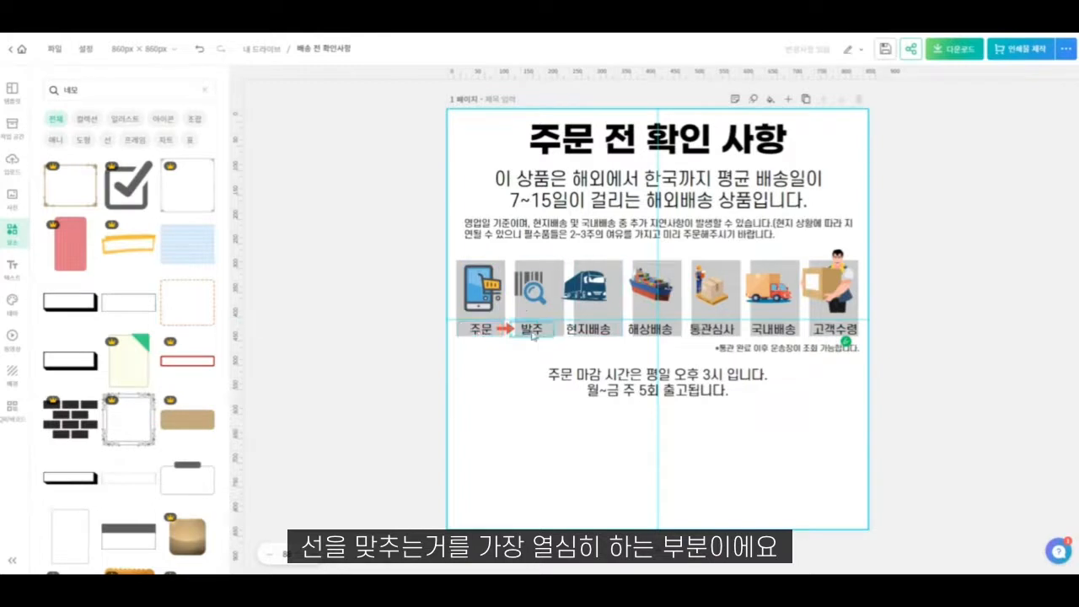
- Move the "발주" label and the barcode icon so both are centred on the second grey box
left_click(531, 329)
left_click(559, 267, "shift")
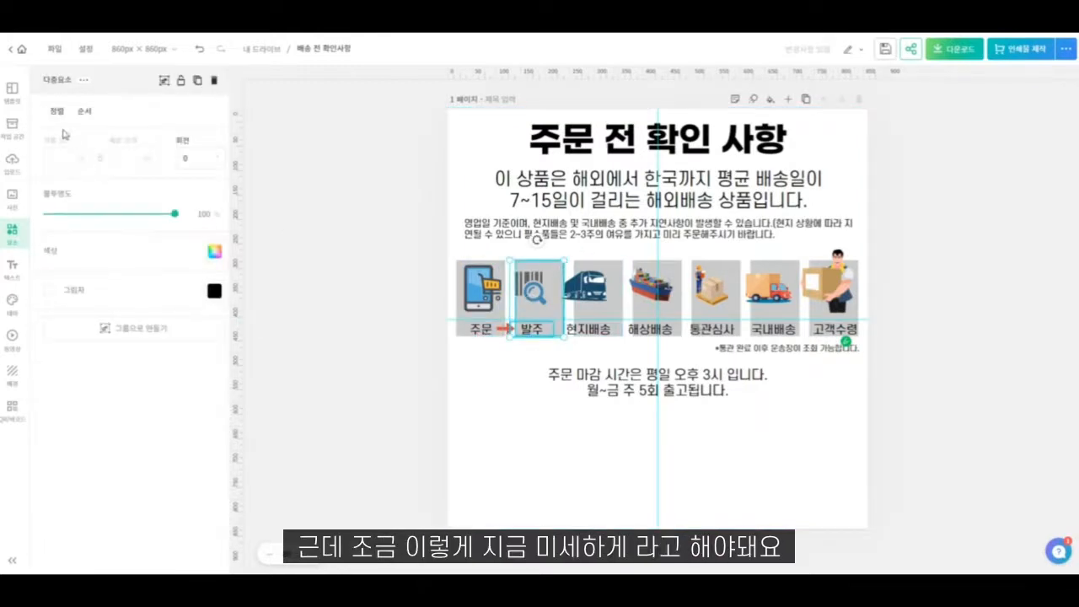
left_click(544, 344)
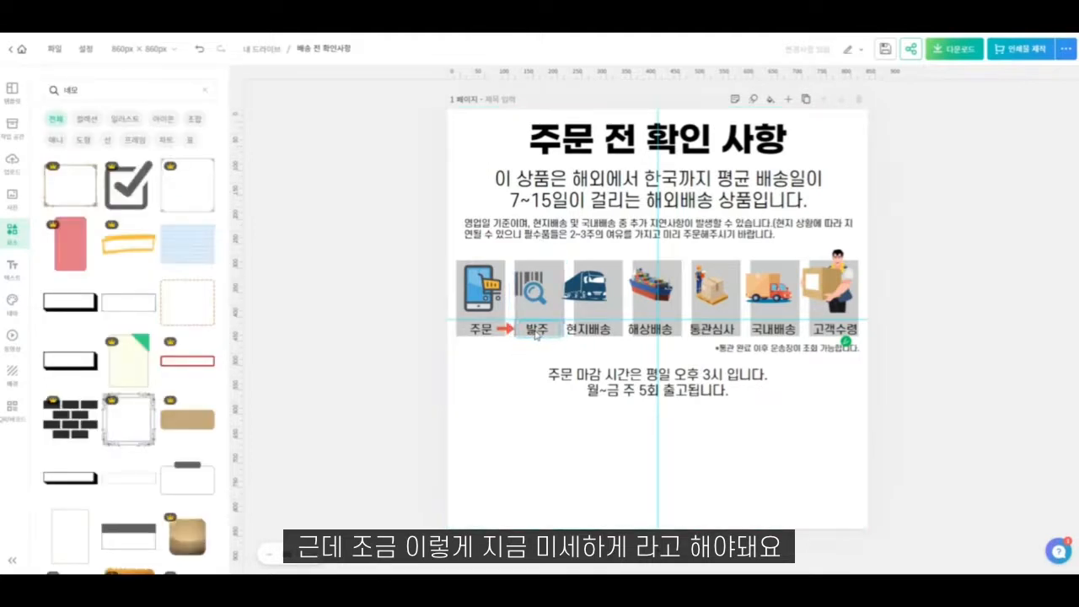
left_click(546, 332)
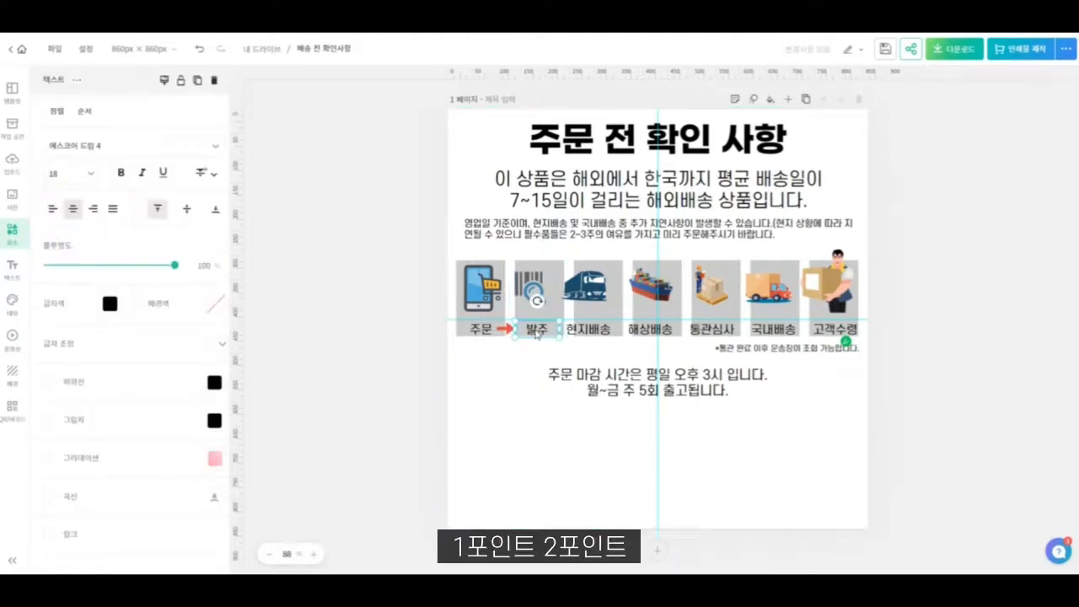
left_click(564, 331, "shift")
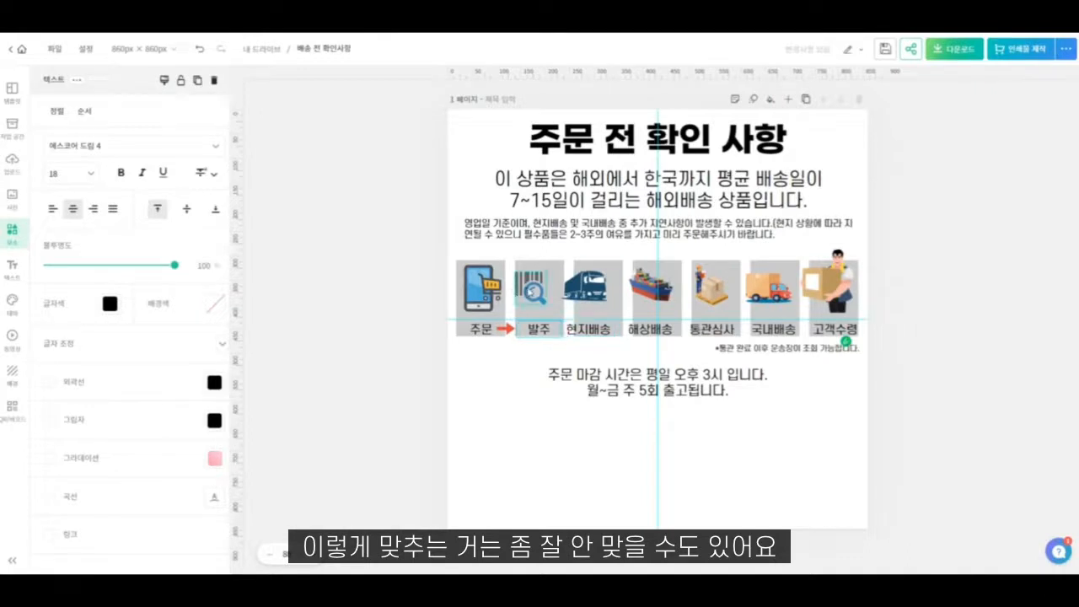
left_click(537, 289)
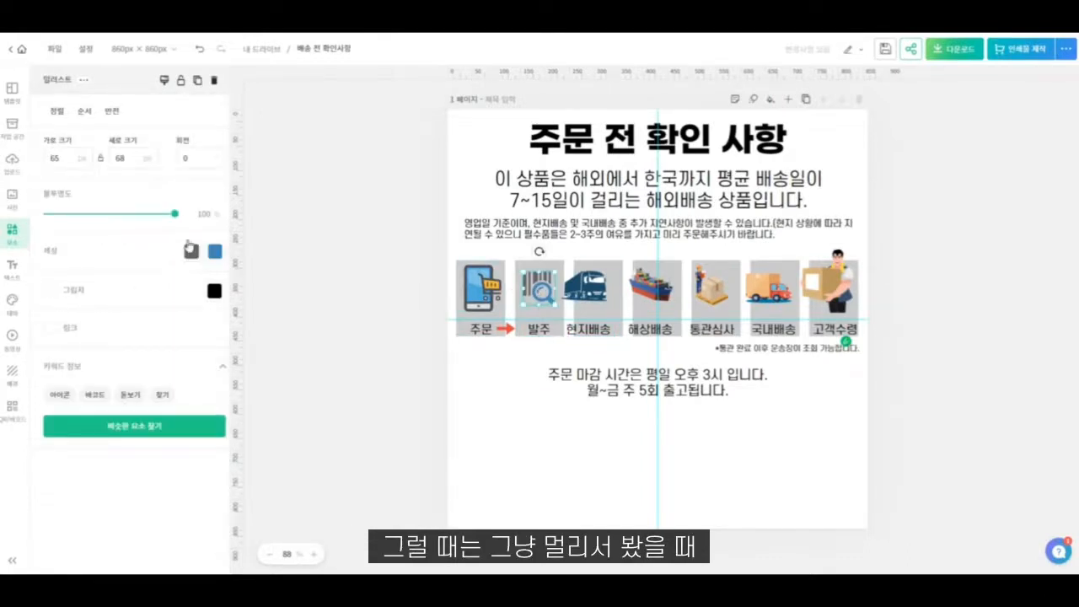
- Recolour the dark grey parts of the barcode icon and the phone icon to black
left_click(190, 249)
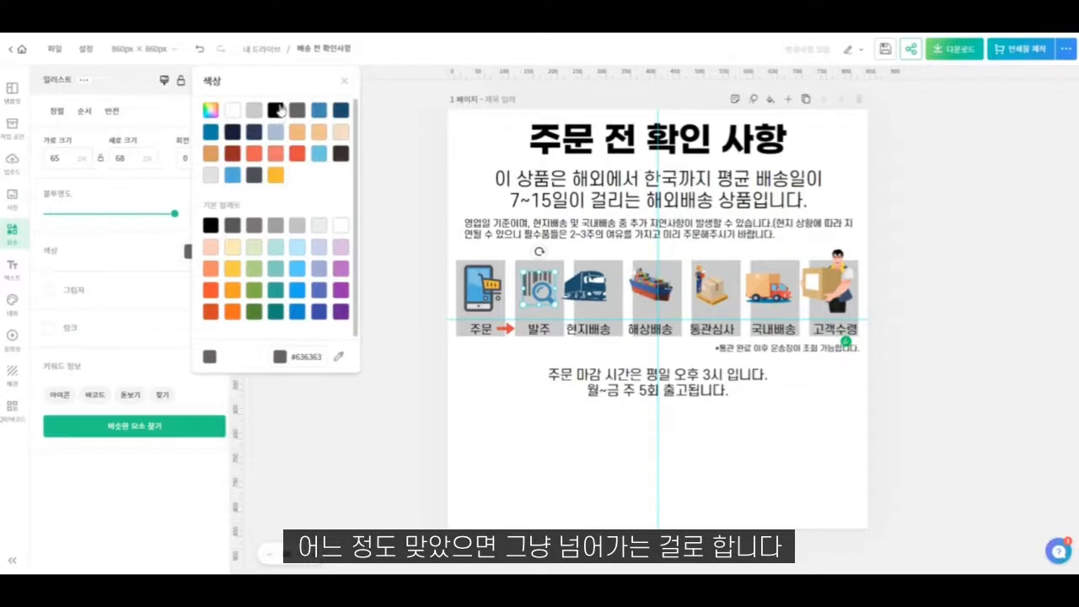
left_click(278, 110)
left_click(478, 282)
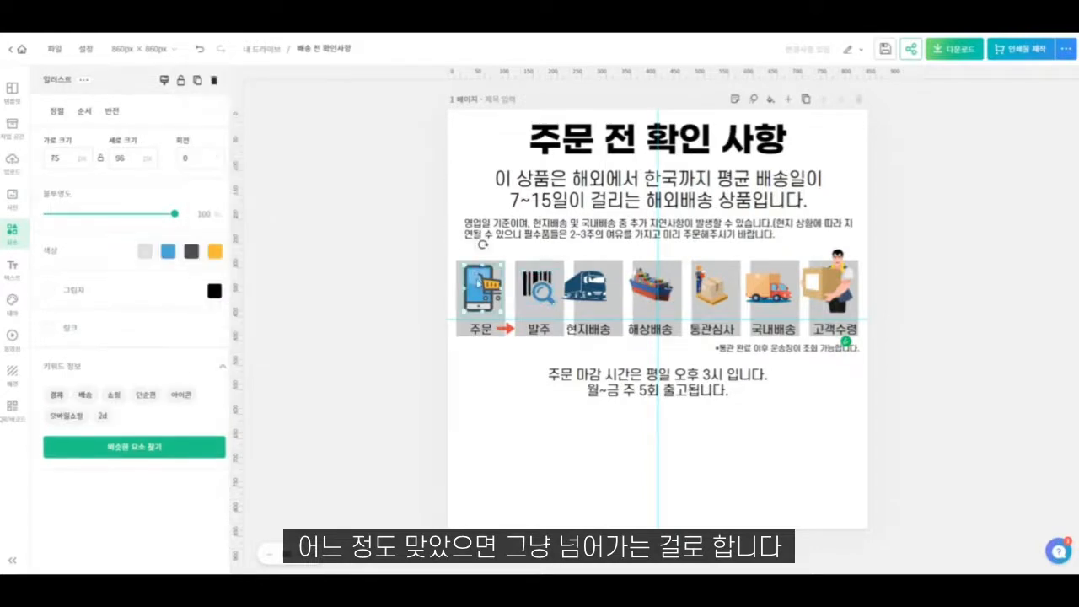
left_click(192, 251)
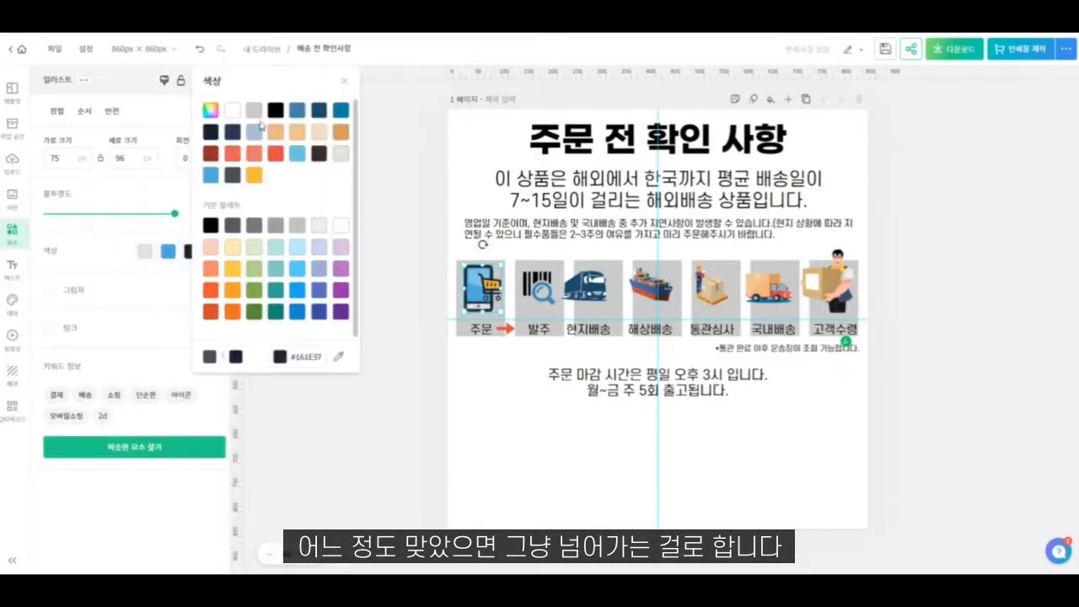
left_click(275, 109)
- Centre the truck icon on the third grey box and shift the barcode icon slightly to the right
left_click(593, 309)
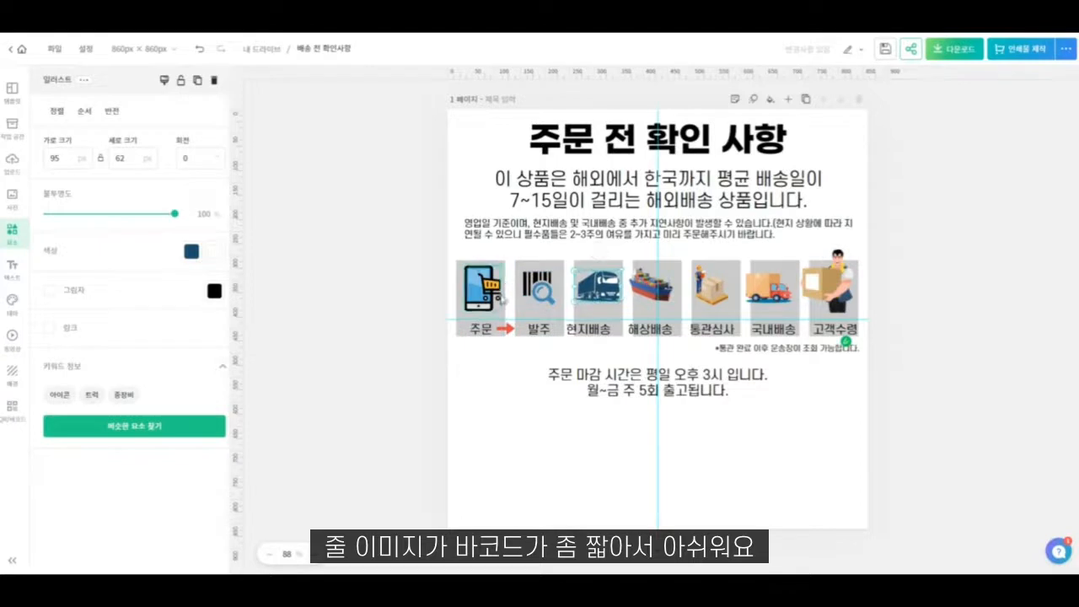
left_click(548, 291)
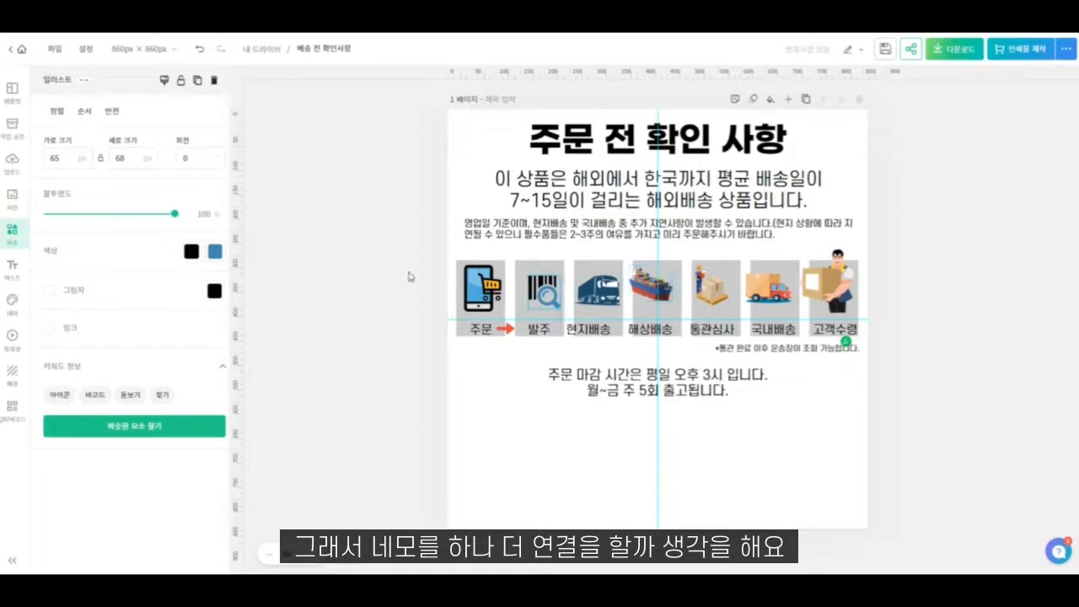
- Duplicate the second grey box and shrink the copy into a narrow bar about 11 by 45 px
left_click(556, 303)
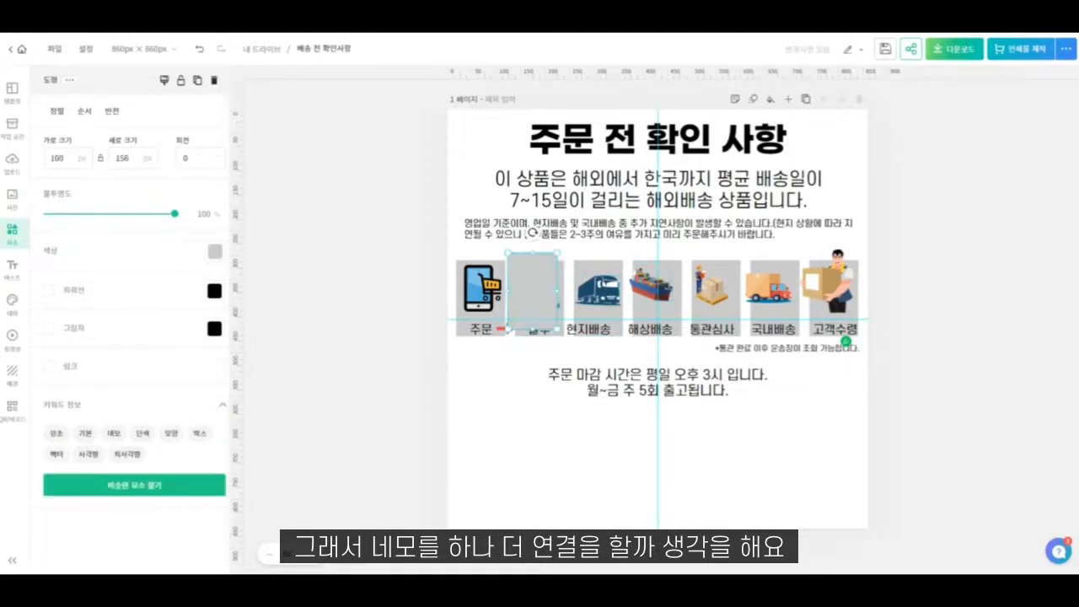
left_click_drag(553, 253, 515, 315)
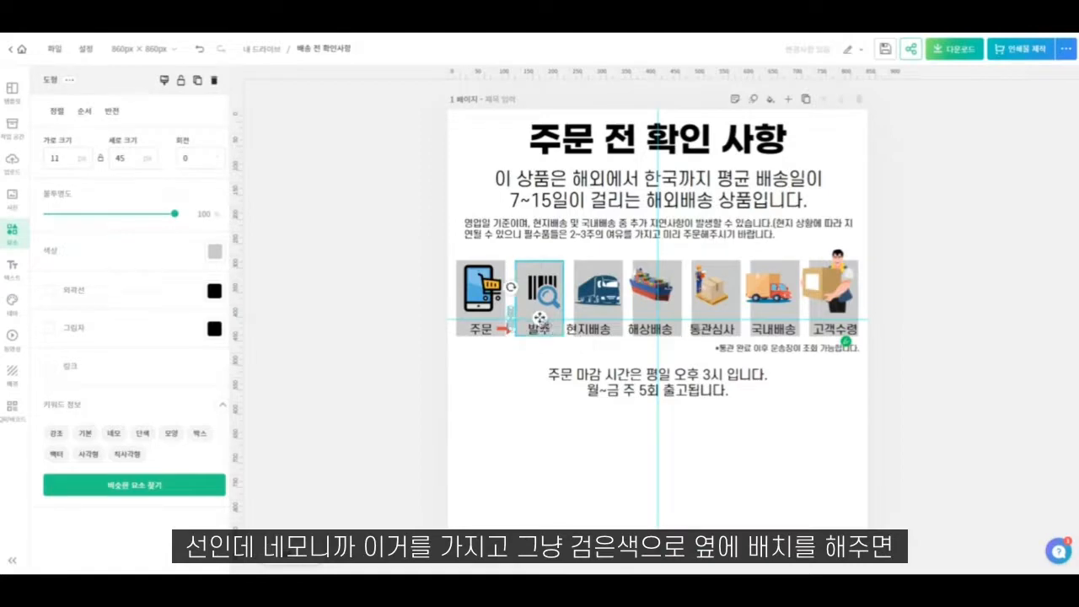
scroll(543, 339, "up", 1)
scroll(544, 339, "up", 3)
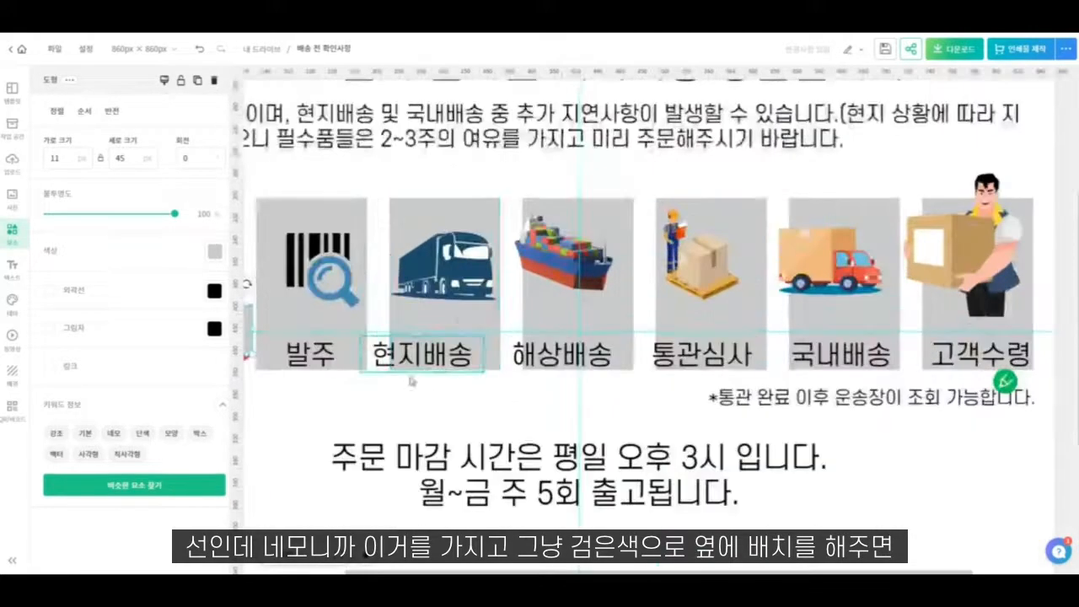
left_click_drag(435, 409, 590, 403)
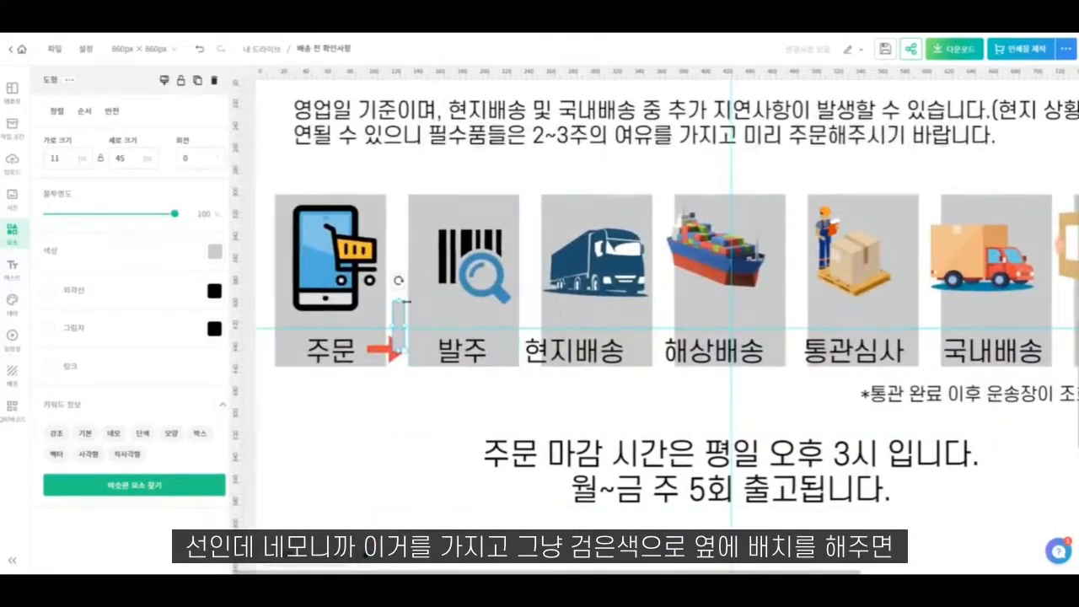
- Place the narrow bar beside the first stripe of the barcode icon and recolour it black
left_click(388, 441)
left_click(398, 309)
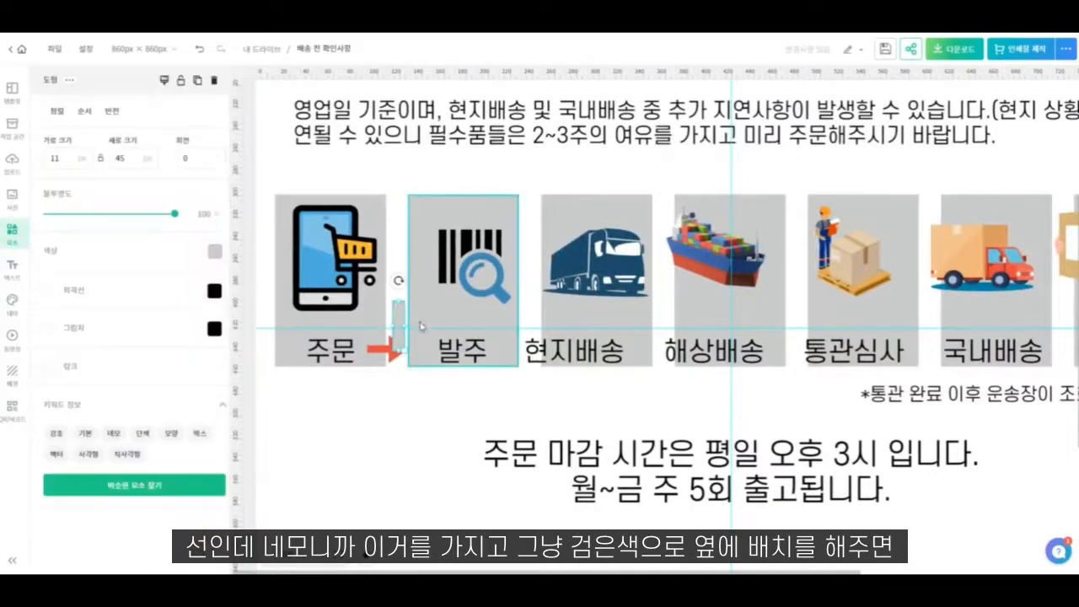
left_click(399, 419)
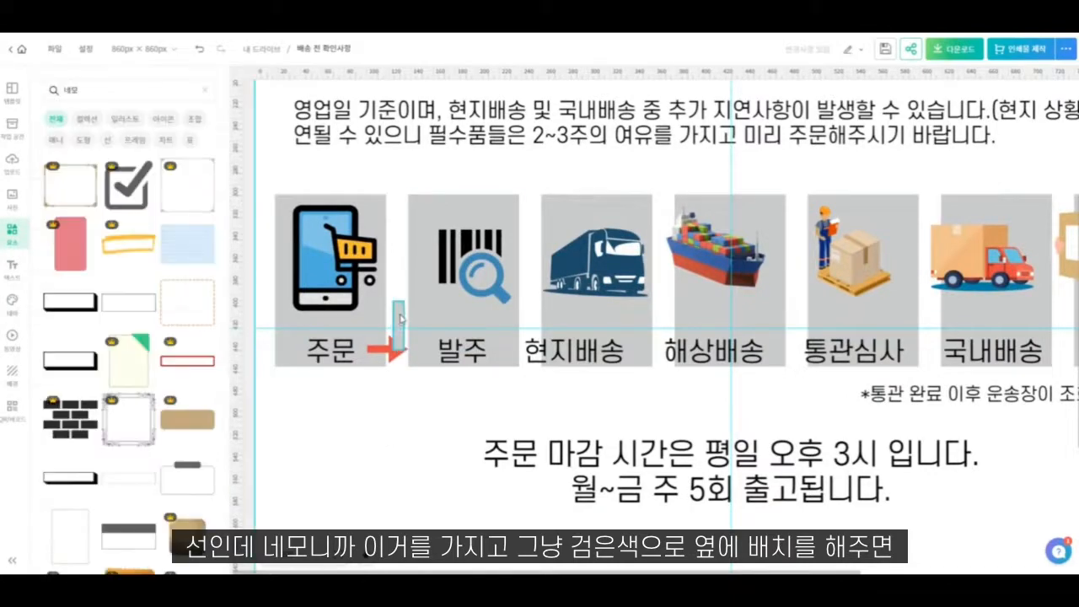
left_click_drag(399, 319, 423, 254)
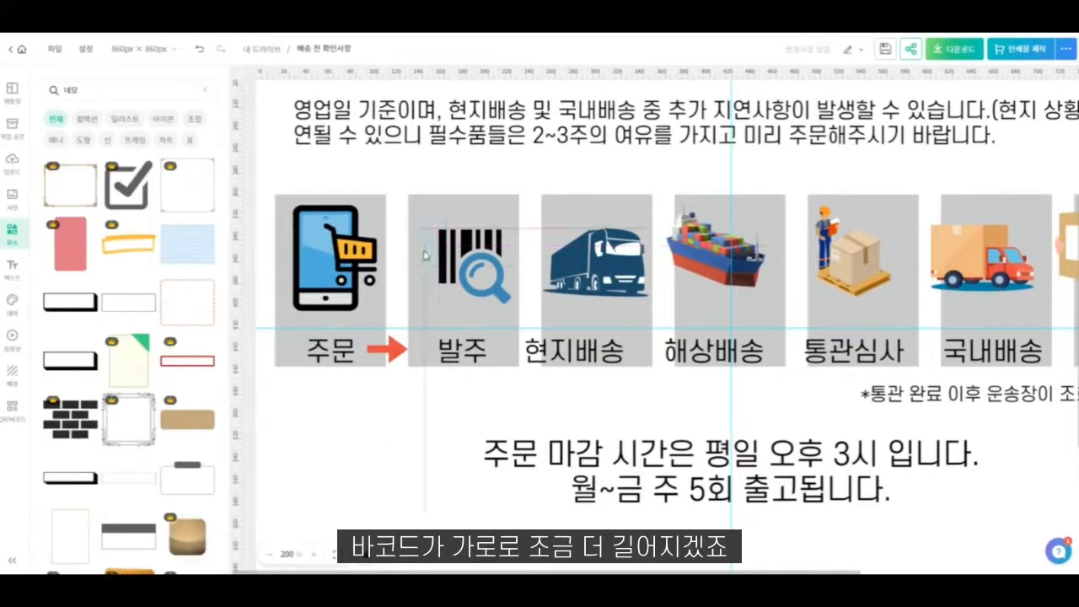
left_click(211, 250)
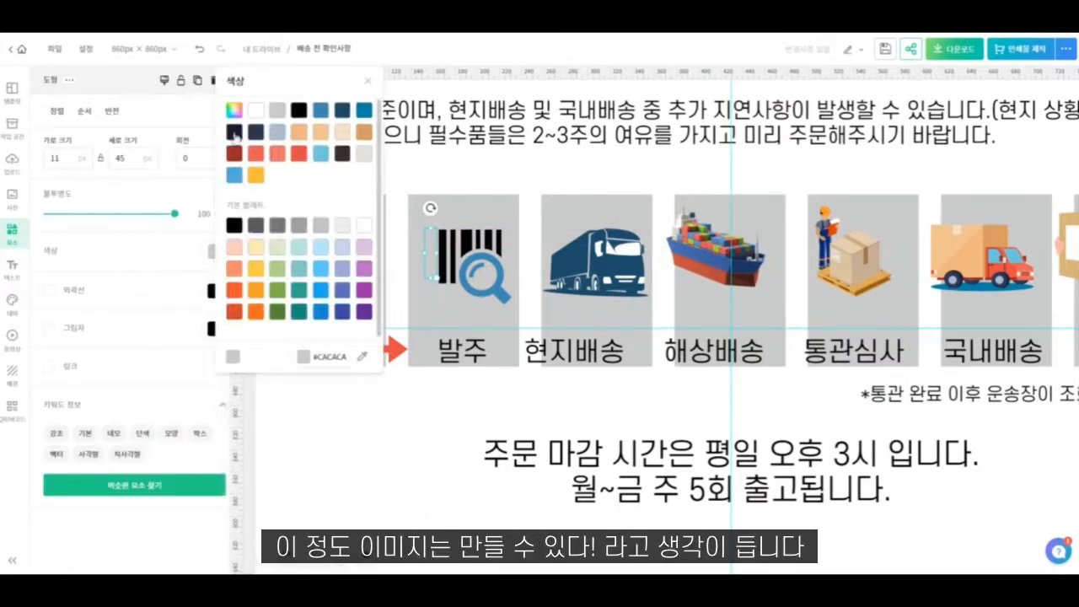
left_click(298, 111)
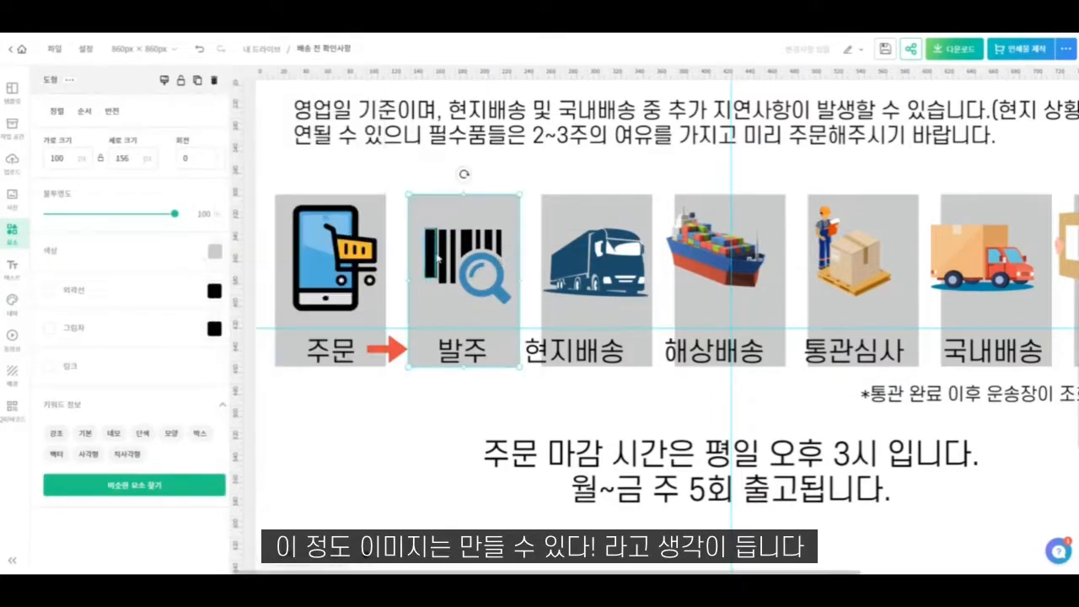
- Resize the added black bar to about 7 by 46 px, lining it up with the barcode stripes
left_click_drag(436, 251, 464, 252)
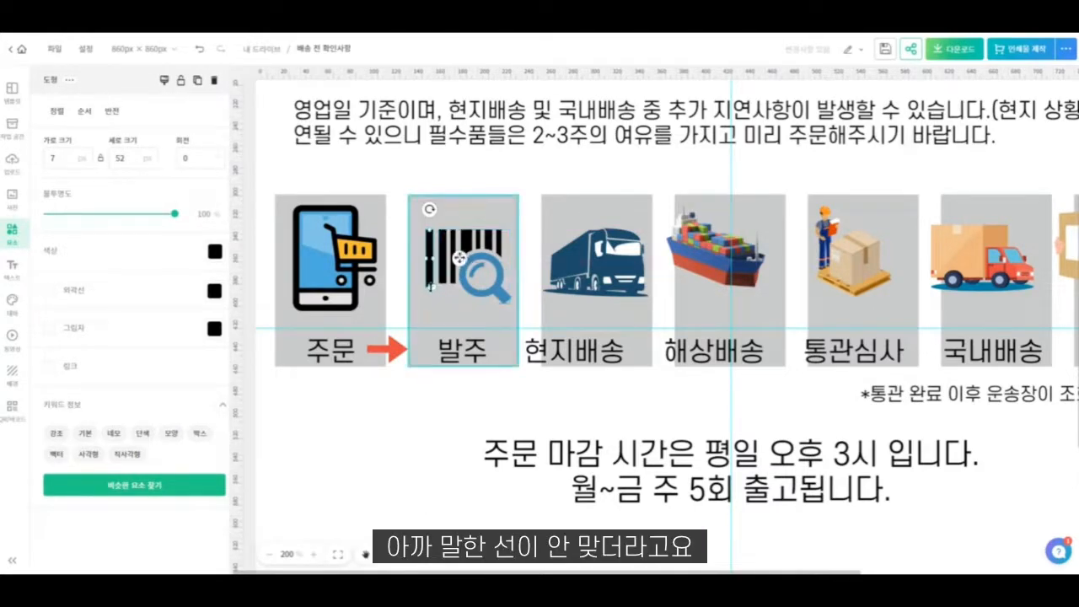
left_click_drag(430, 286, 430, 278)
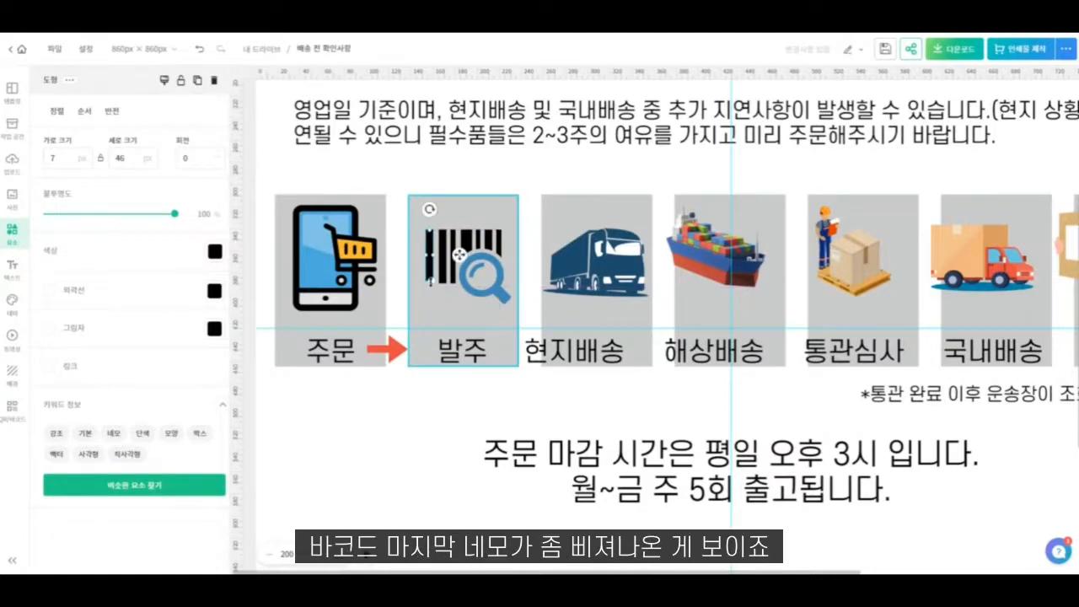
left_click(507, 170)
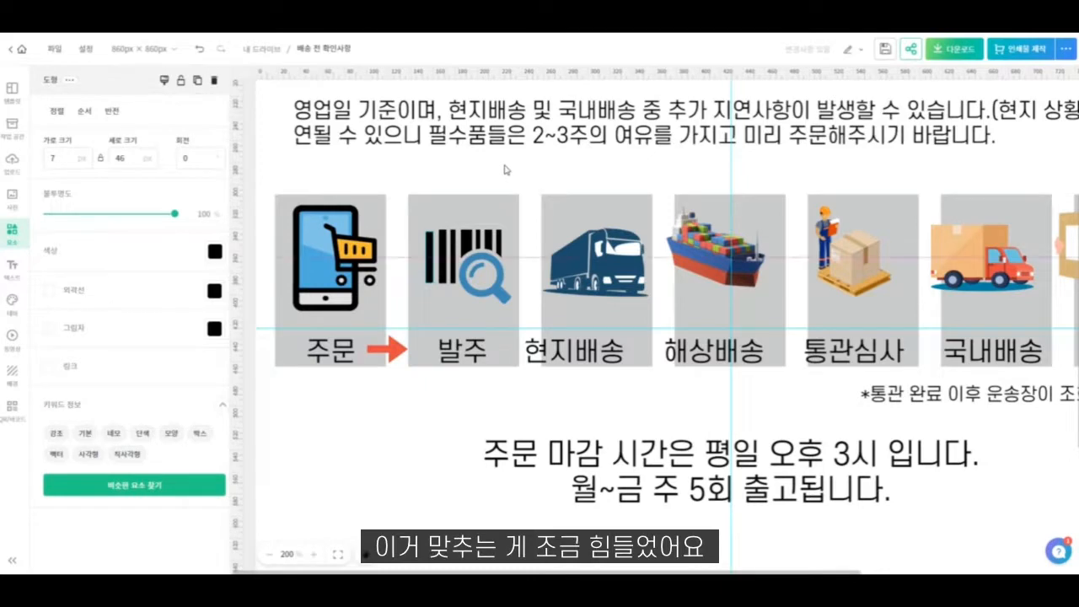
- Stretch the black bar to match the stripes and add a horizontal guide along the barcode's lower edge
left_click(430, 275)
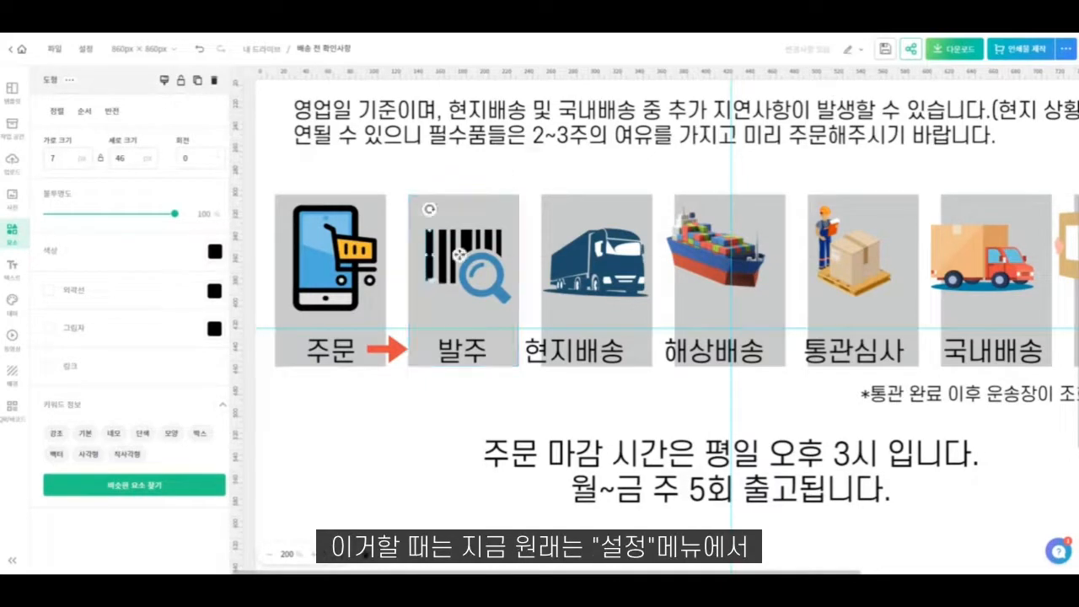
left_click_drag(430, 279, 430, 280)
left_click_drag(432, 284, 432, 284)
scroll(431, 285, "up", 1)
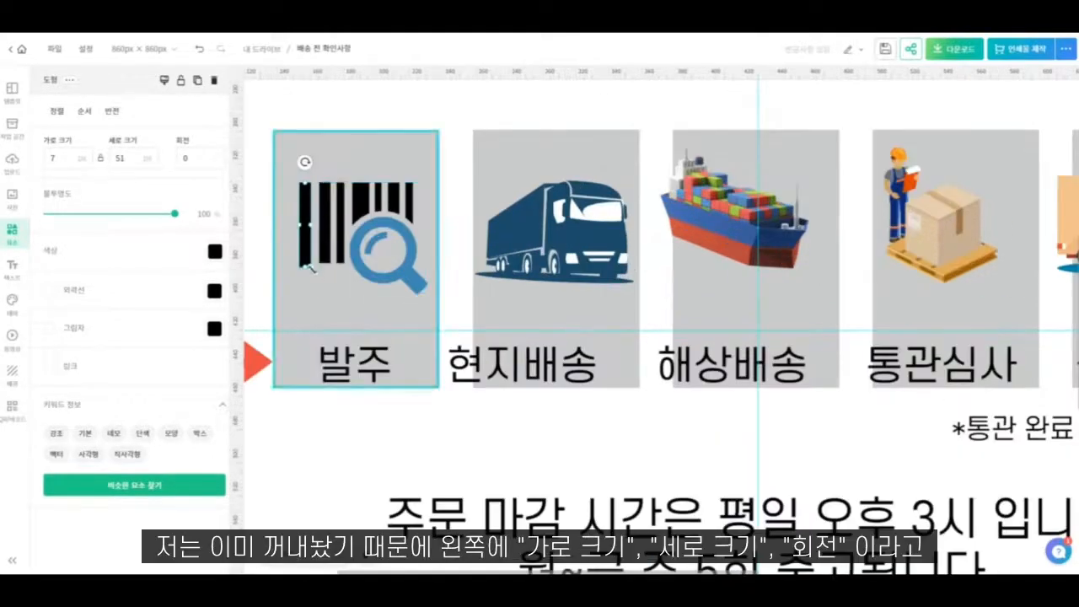
left_click_drag(305, 266, 305, 258)
left_click_drag(376, 70, 305, 261)
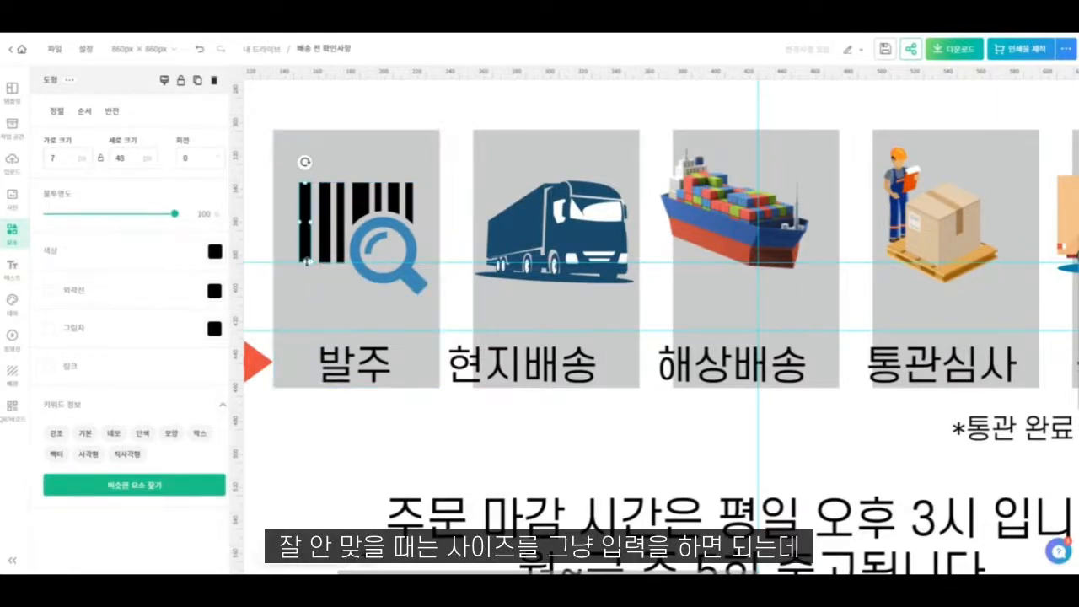
- Fine-tune the black bar's height numerically, trying 50 px and finishing with an entry of 48.45 px
double_click(126, 158)
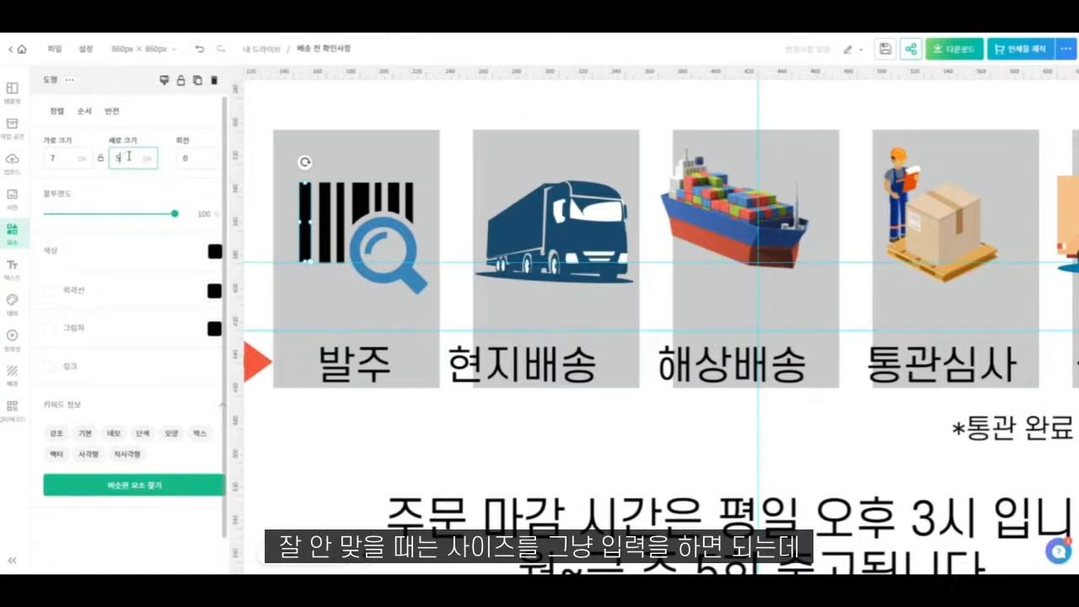
key("Return")
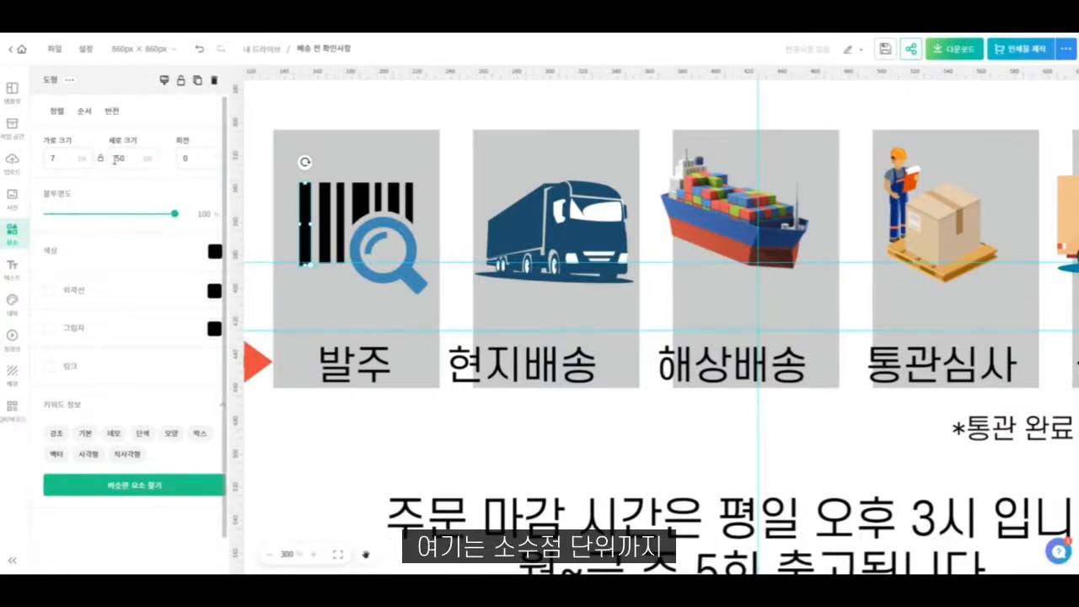
double_click(130, 161)
type("4")
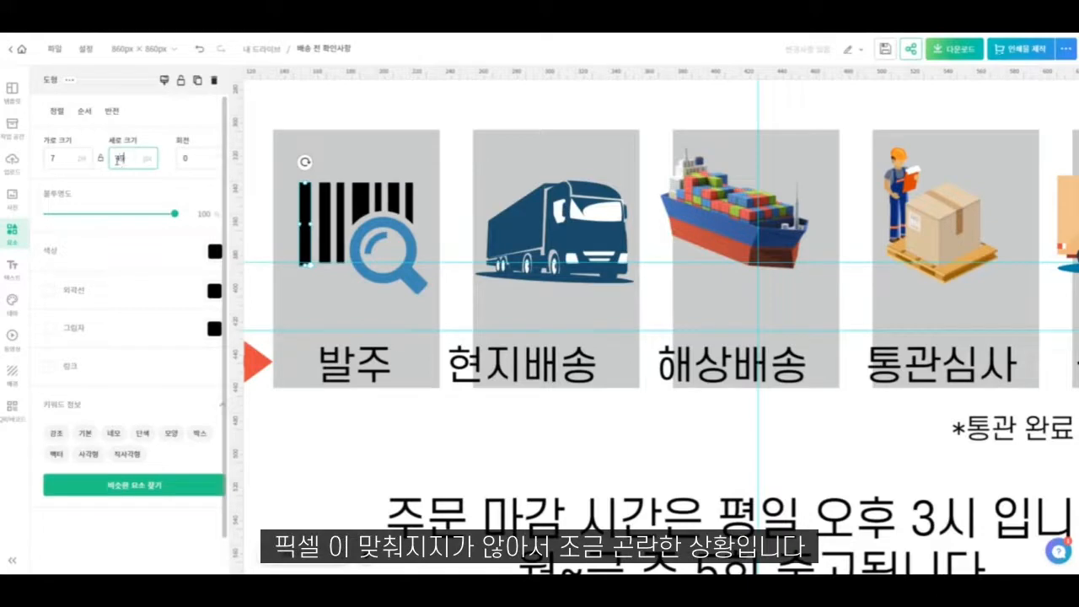
key("Return")
double_click(127, 159)
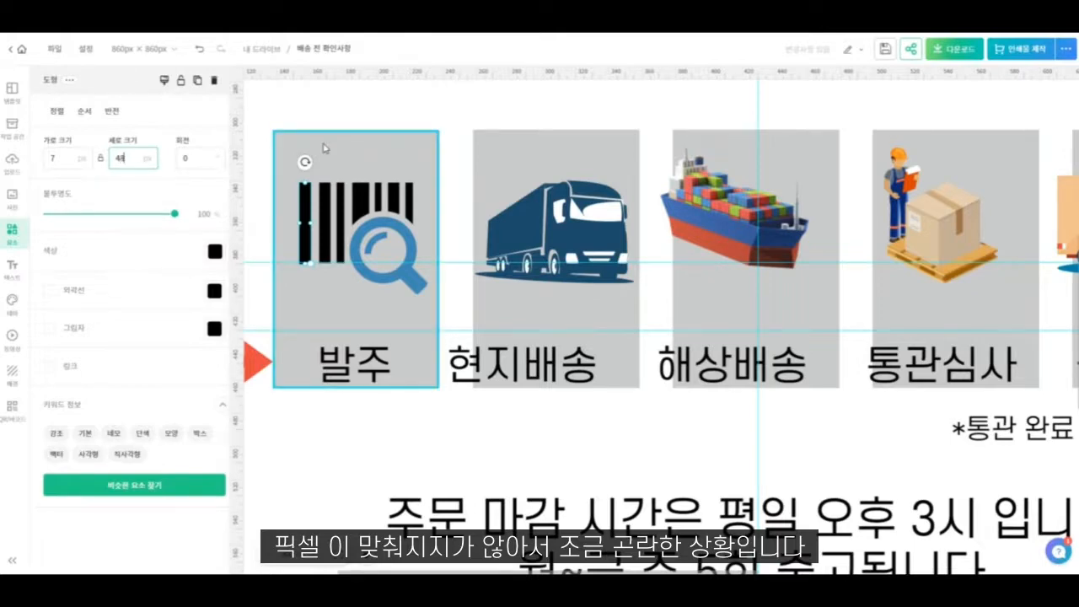
type("45")
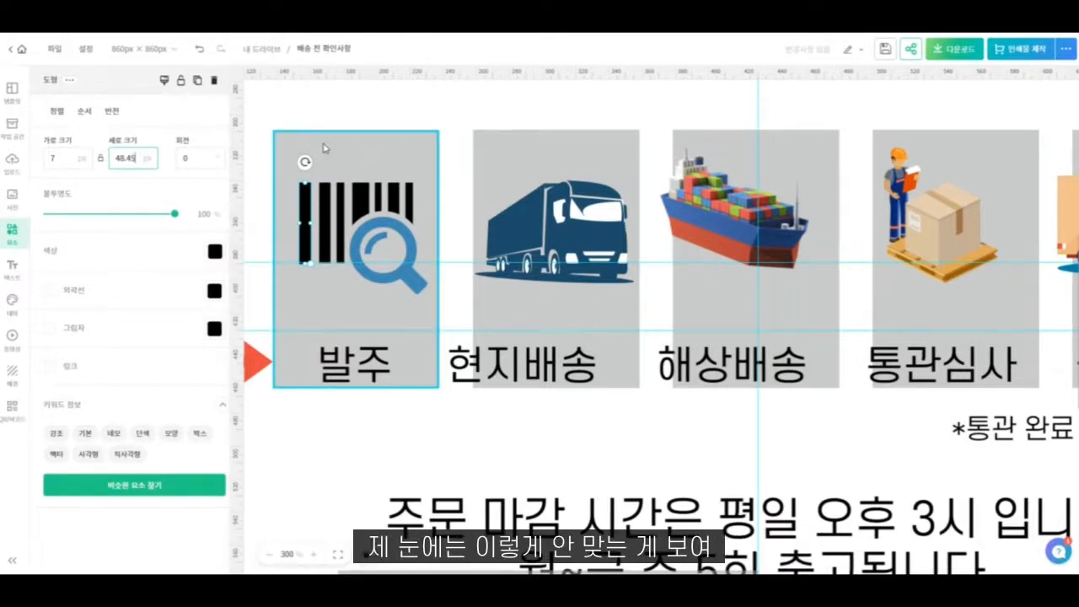
left_click(462, 71)
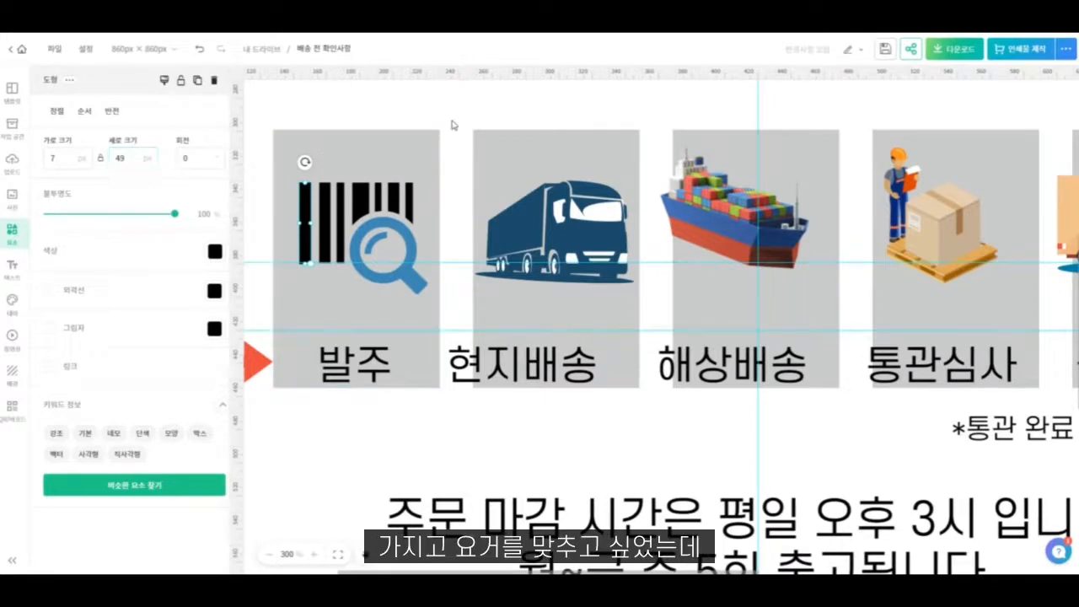
- Check the black bar against the barcode stripes and move its guide up to just above the grey boxes
left_click(451, 123)
left_click(308, 222)
left_click(467, 267)
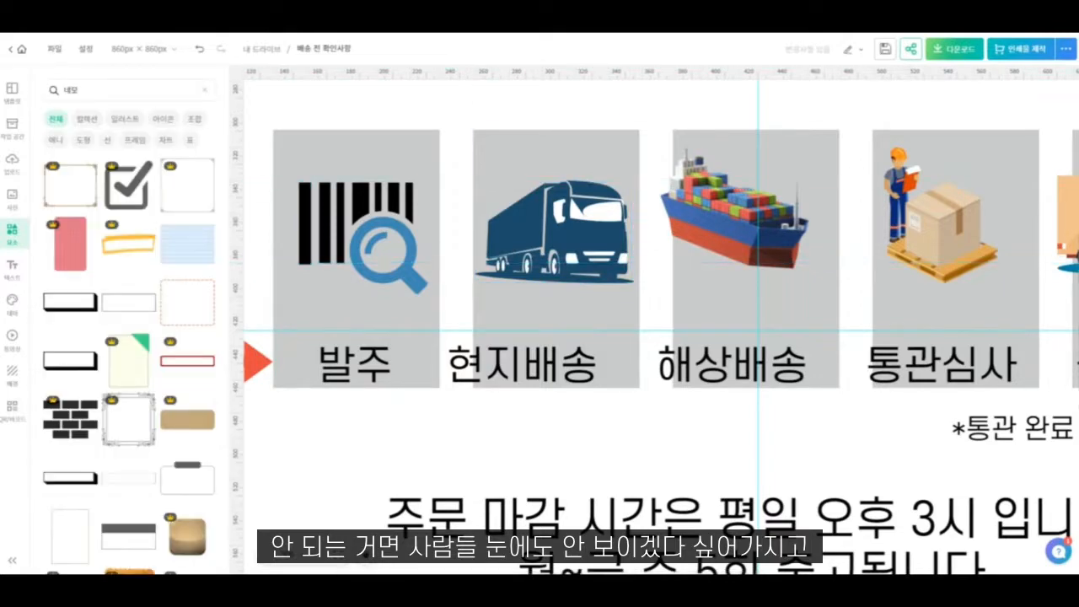
left_click(380, 227)
left_click_drag(426, 293, 429, 292)
left_click(445, 211)
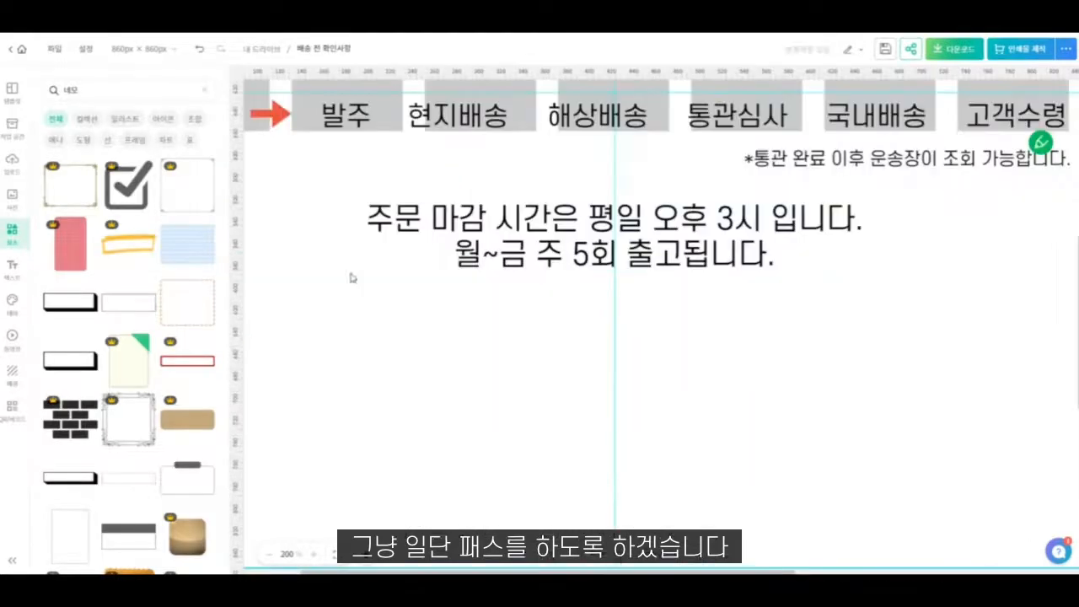
scroll(349, 278, "down", 3)
scroll(376, 289, "down", 1)
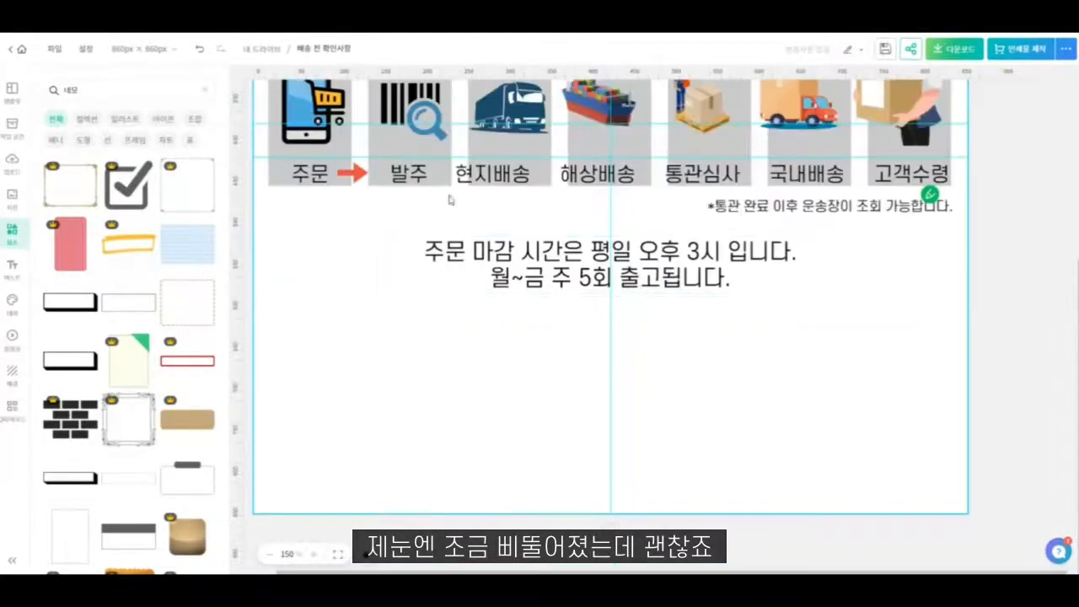
scroll(450, 200, "up", 3)
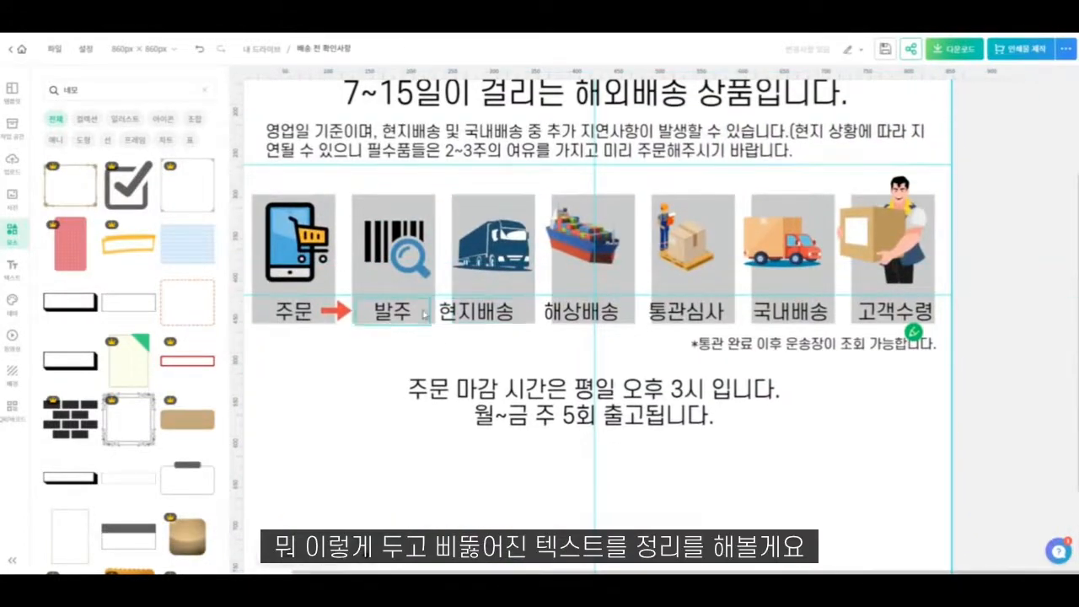
scroll(424, 313, "down", 1)
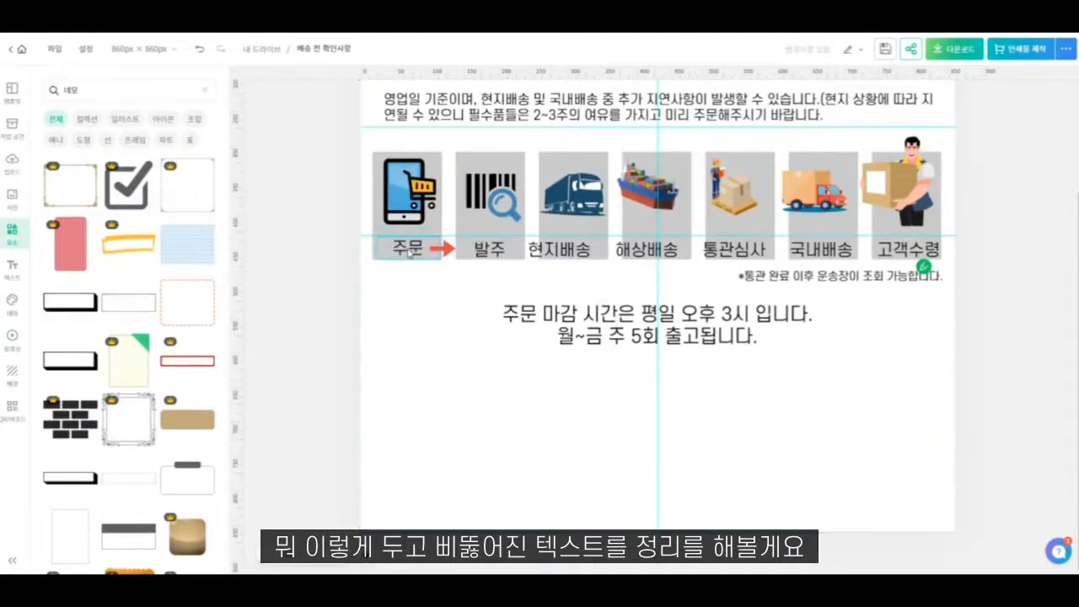
- Centre the "주문", "현지배송" and "해상배송" labels on their grey boxes and shift "통관심사" over the fifth box
left_click(409, 251)
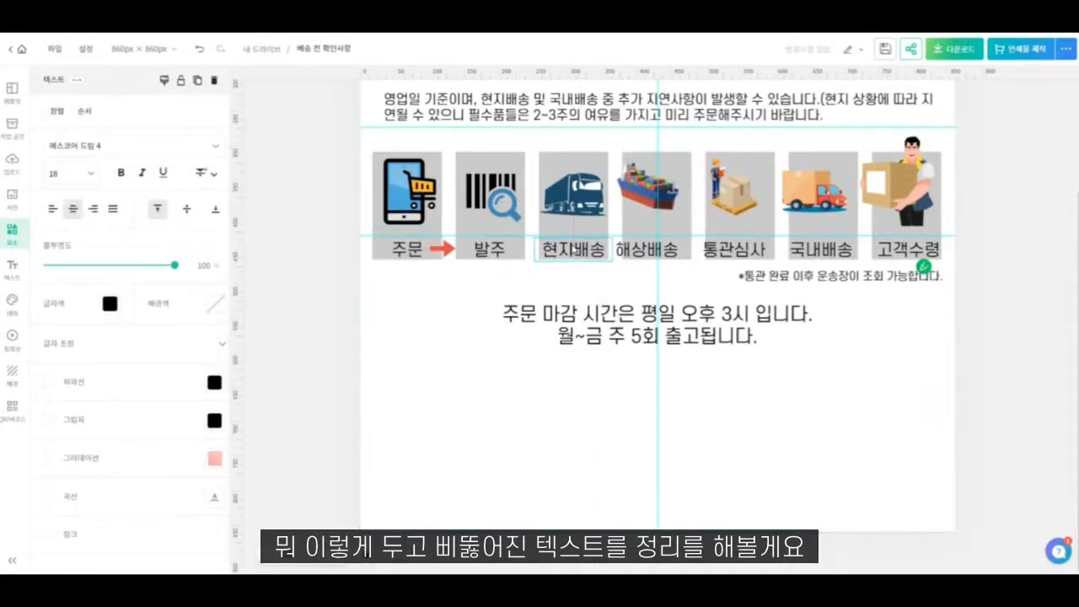
left_click_drag(573, 251, 574, 251)
left_click_drag(651, 252, 658, 251)
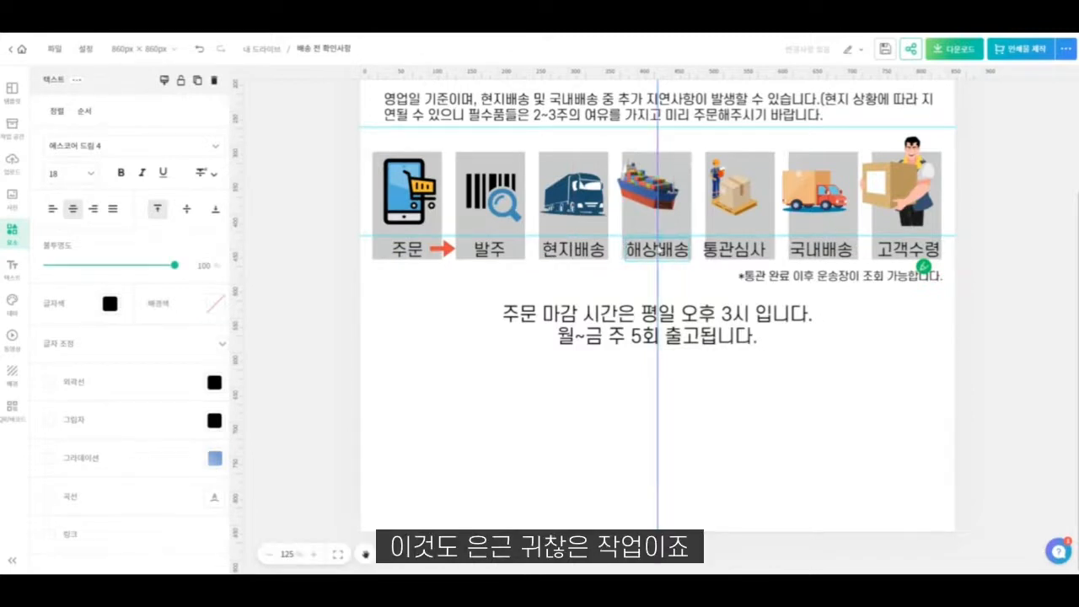
left_click(741, 255)
left_click_drag(741, 258, 748, 258)
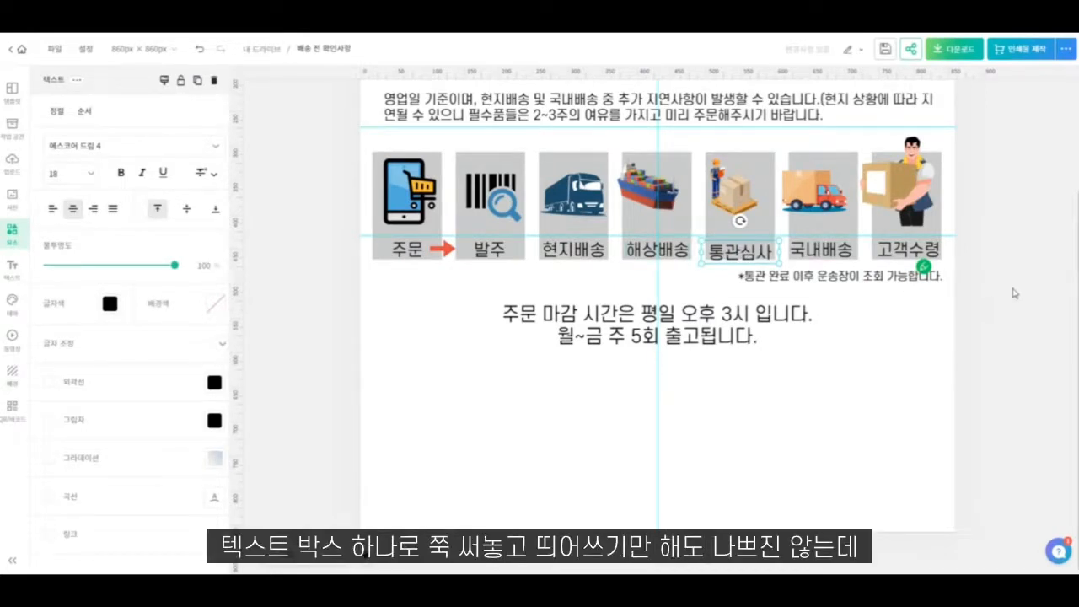
type("WWWWWWWWWWWWWWWWWWWWWWWWWWWWWWWWWWWWWWWWWWWWWWWWWWWW")
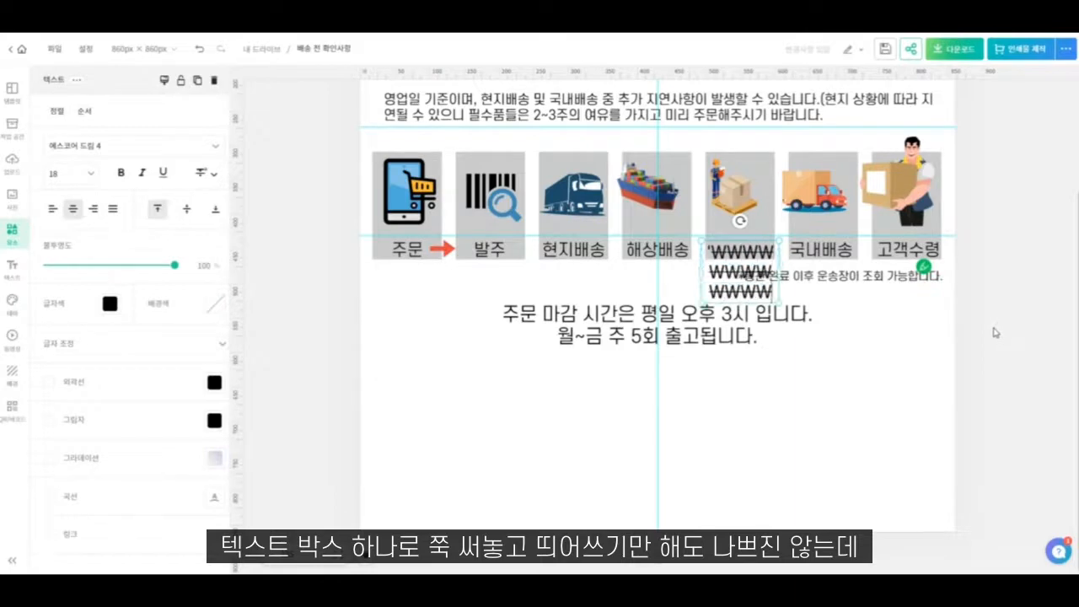
type("WWWWWWWWWWWWWWWWWWWWWWWWWWWWWWWWWWWWWWWWWWWWWWWWWWWWWWWWWWWWWWWWWWWWWWWWWWW")
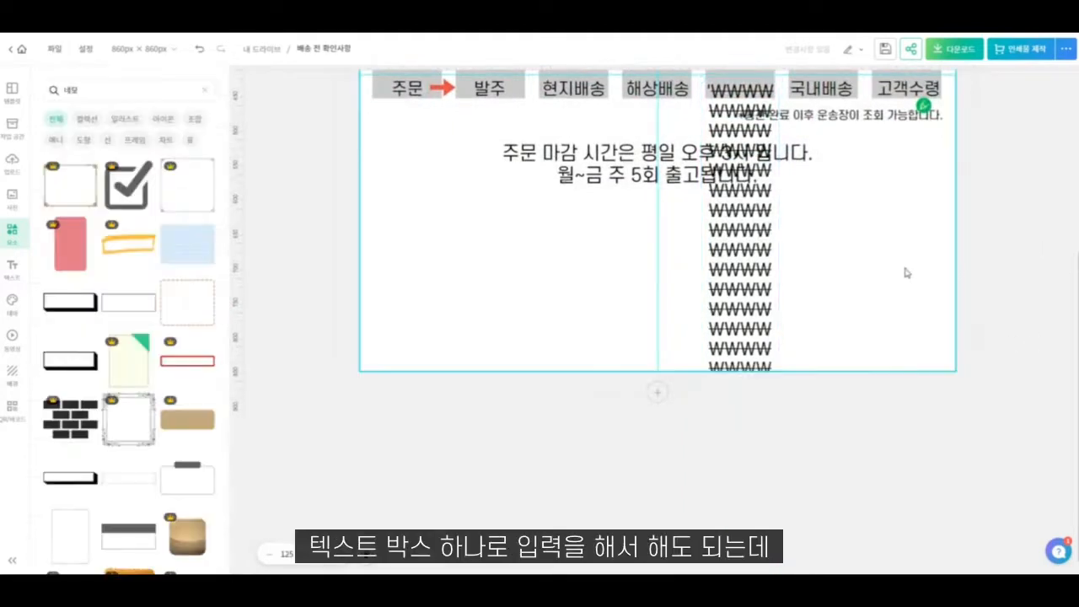
left_click(712, 241)
key("ctrl+z")
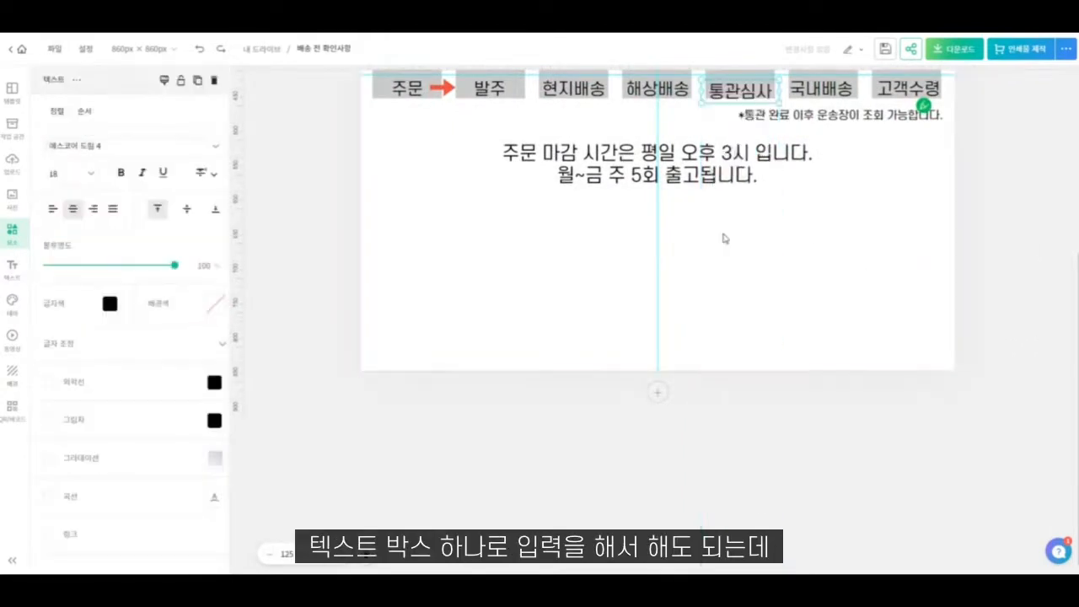
- Select the "해상배송" and "통관심사" labels together and align them to the same height
left_click(748, 271)
scroll(755, 238, "up", 1)
left_click(674, 170)
left_click(716, 170, "shift")
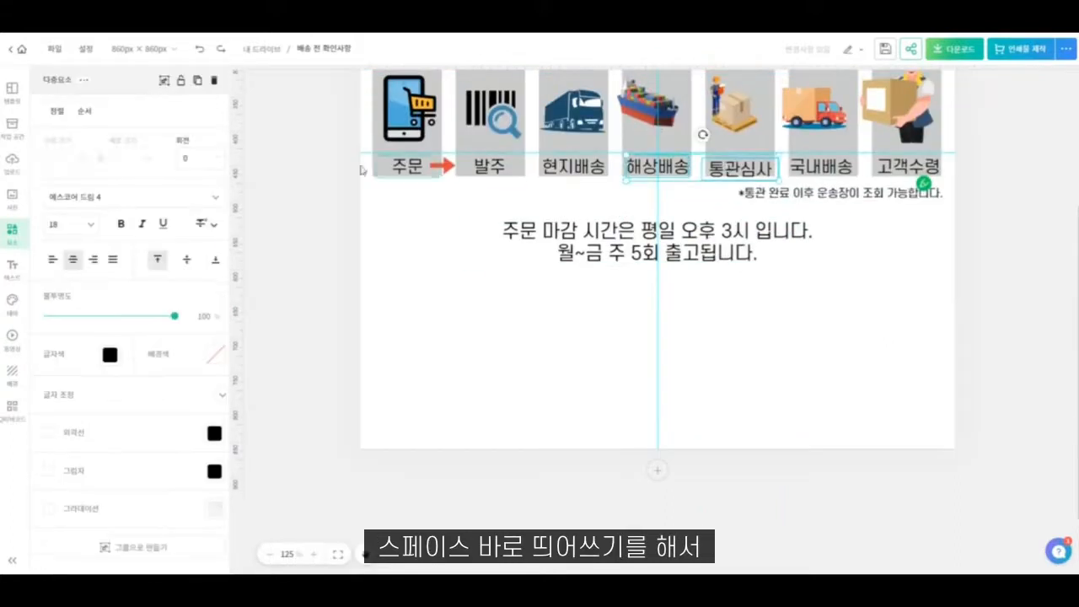
left_click(58, 110)
left_click(166, 140)
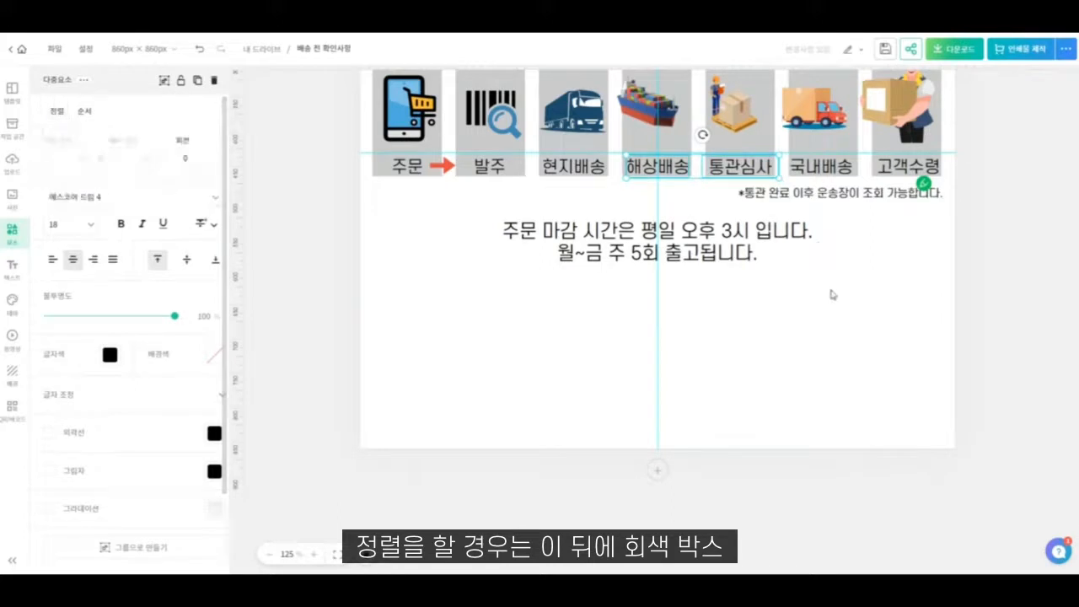
- Shift the "국내배송" label slightly and align its top edge with the "통관심사" label
left_click(809, 304)
mouse_move(816, 166)
left_mouse_down()
mouse_move(820, 157)
mouse_move(811, 166)
mouse_move(827, 168)
mouse_move(810, 169)
left_mouse_up()
left_click(740, 167, "shift")
left_click(59, 111)
left_click(159, 139)
left_click(874, 221)
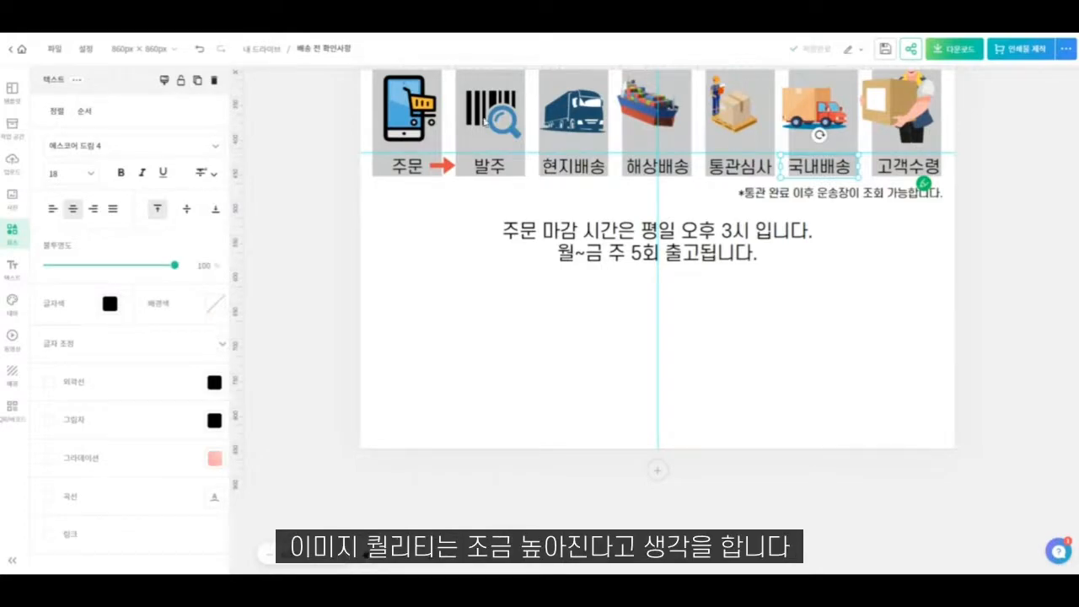
- Centre the "국내배송" and "고객수령" labels horizontally on the sixth and seventh grey boxes
left_click(472, 398)
scroll(523, 308, "up", 4)
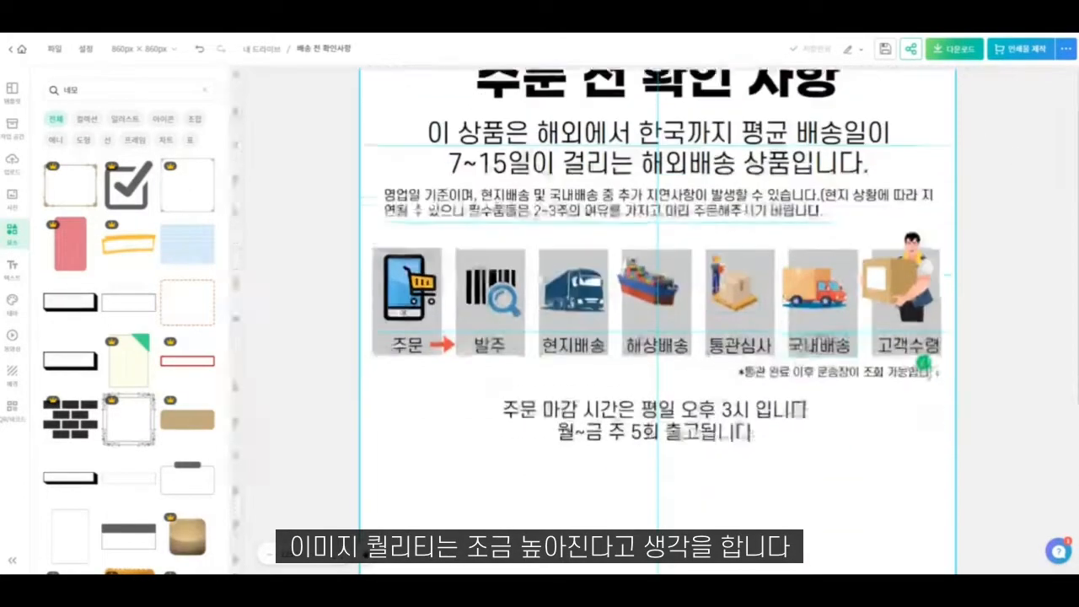
scroll(837, 331, "down", 1)
left_click(835, 328)
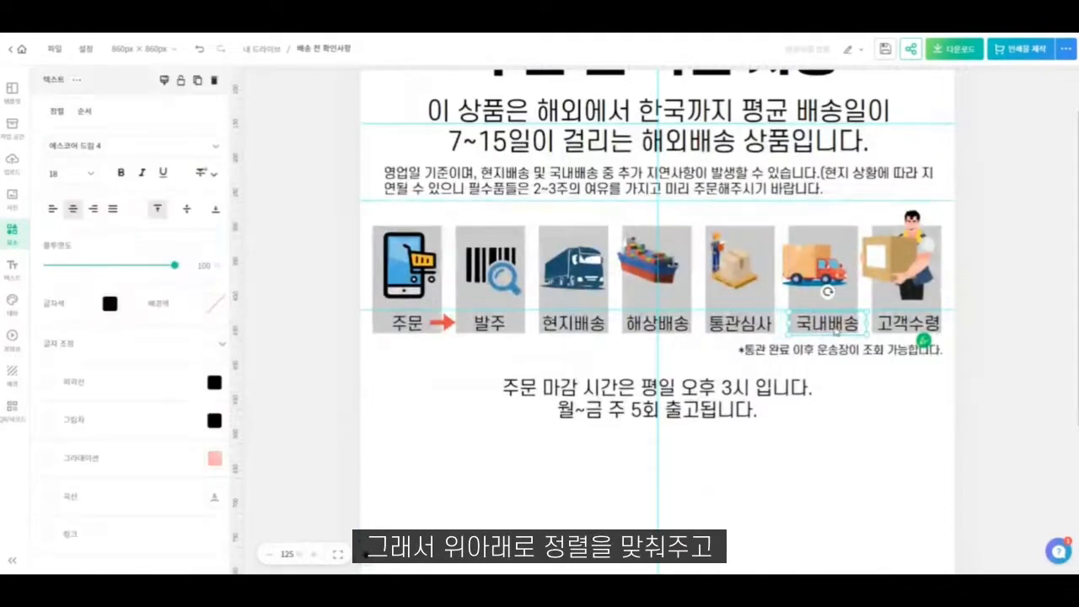
left_click_drag(836, 331, 829, 330)
left_click_drag(931, 323, 928, 325)
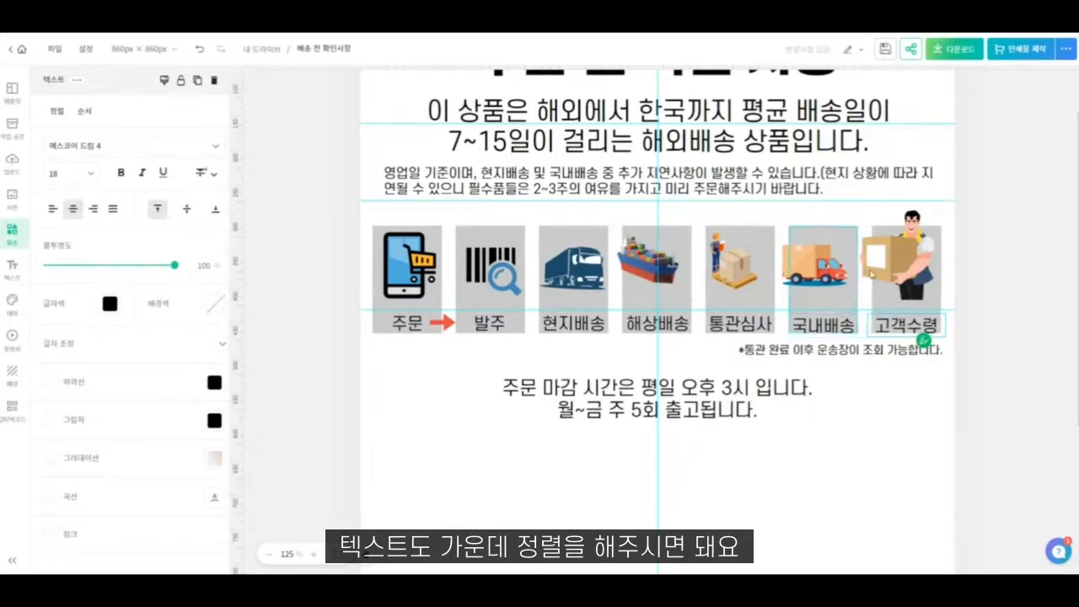
- Move the courier image slightly down, then fit the orange delivery truck inside the sixth grey box at about 81 × 53 px
left_click(900, 262)
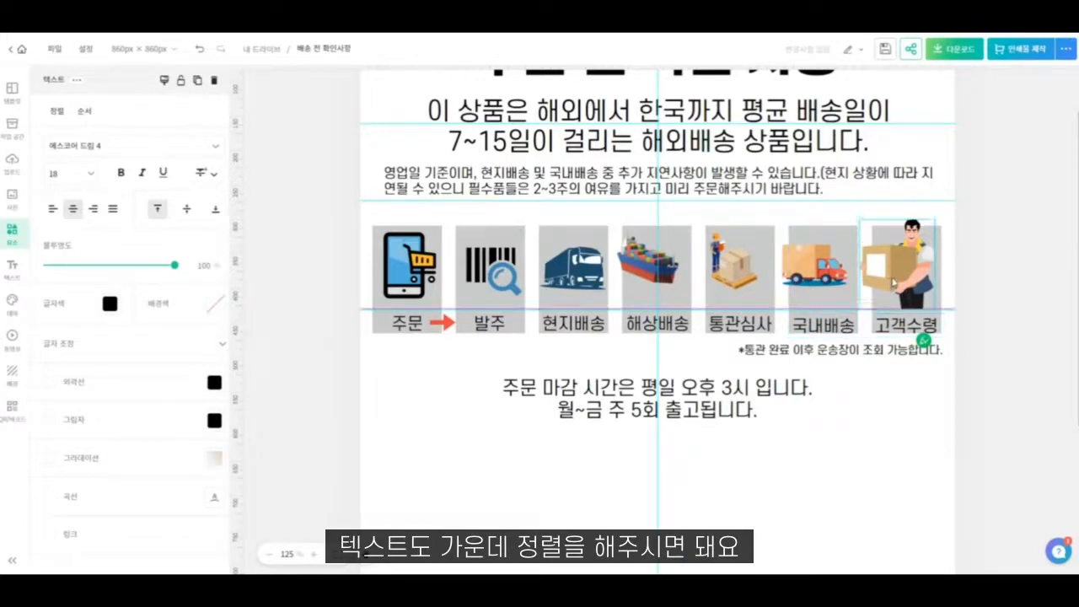
left_click(809, 280)
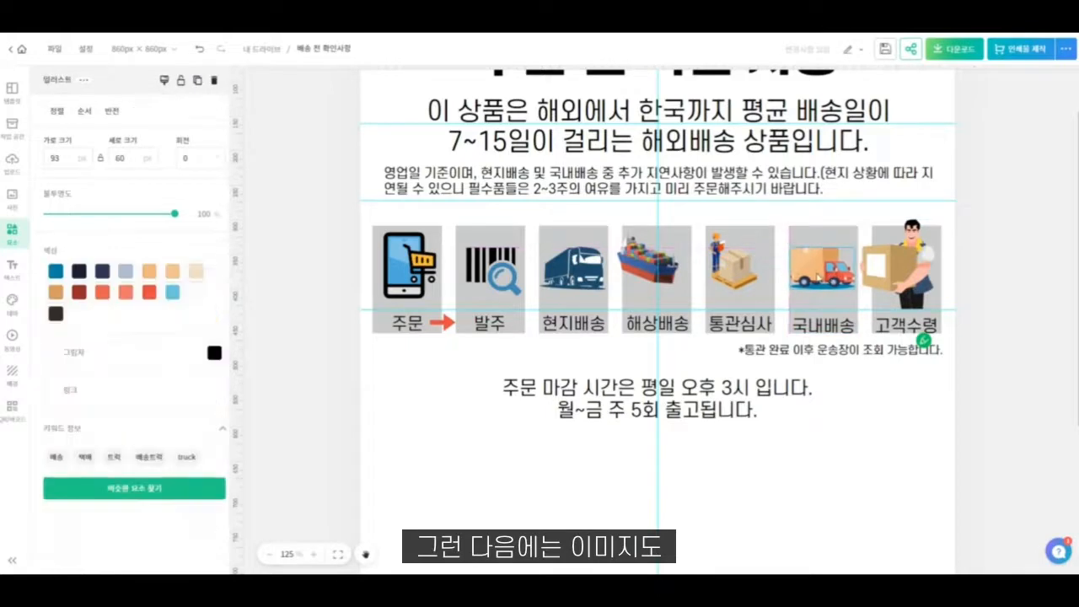
left_click(748, 276)
left_click(824, 274)
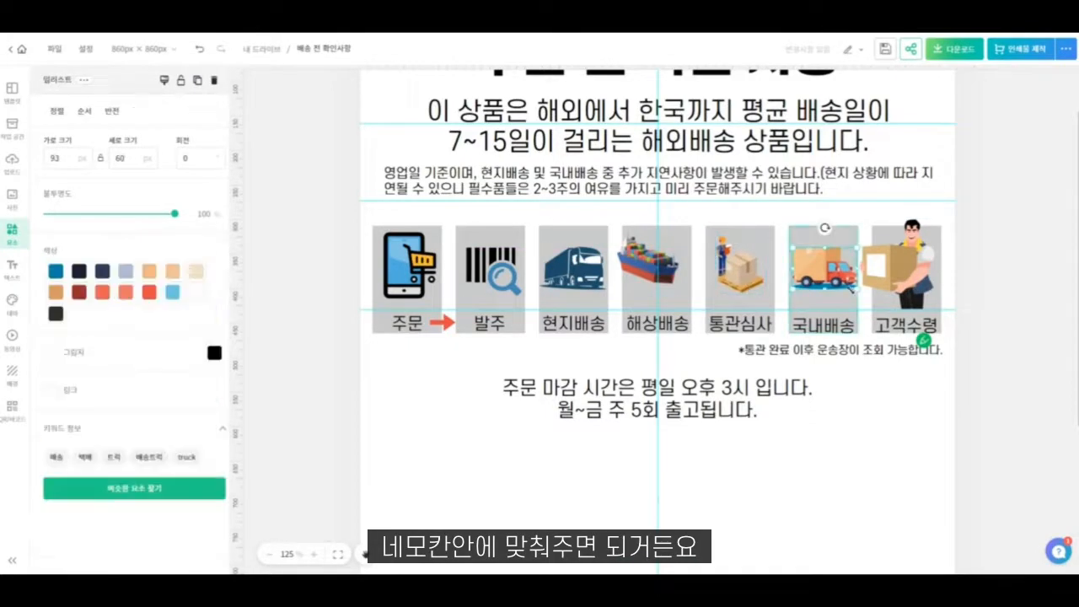
left_click_drag(856, 290, 852, 286)
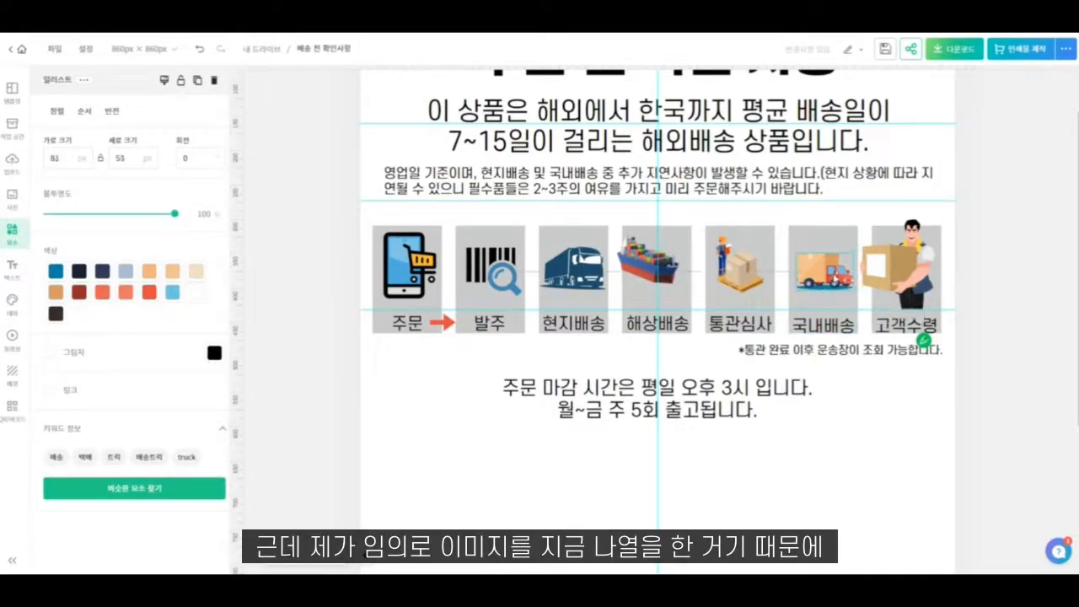
- Centre the ship on the fourth grey box and shrink the navy truck above "현지배송" to about 84 × 55 px
left_click(651, 276)
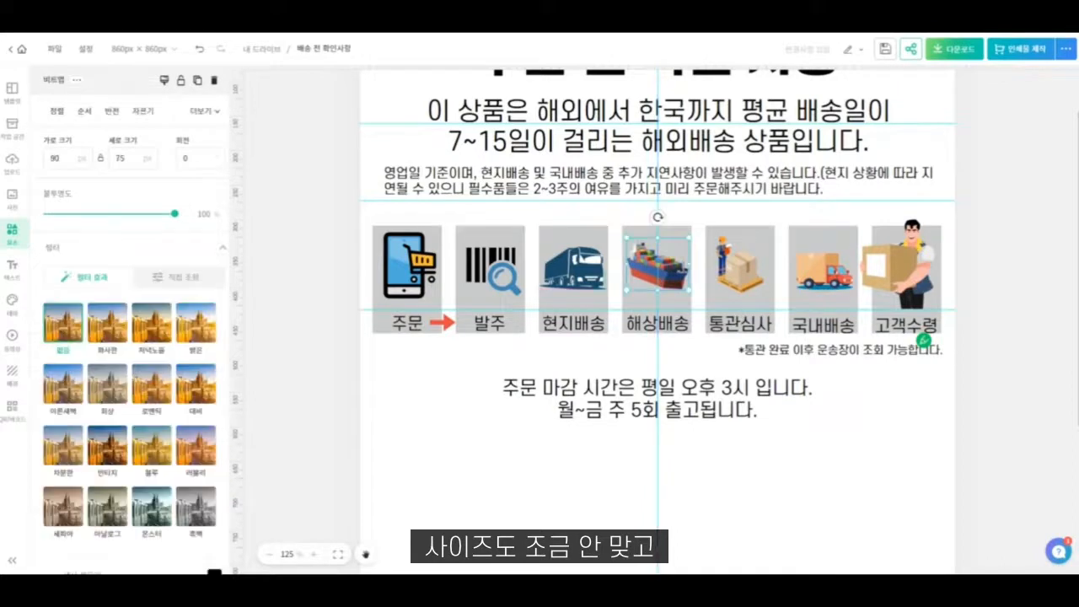
left_click(573, 268)
left_click_drag(607, 290, 603, 288)
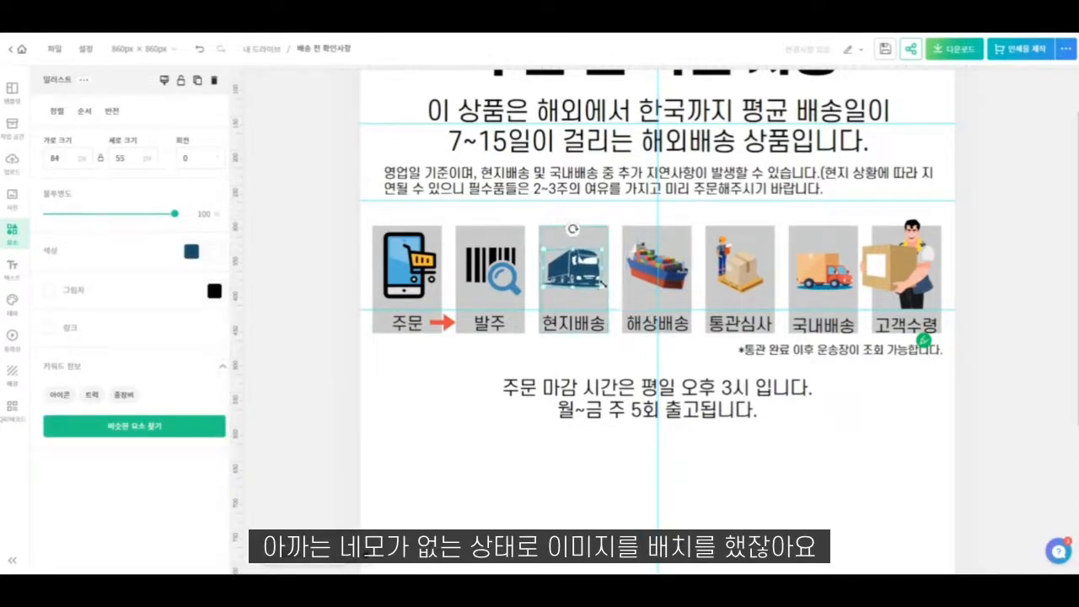
- Recolour the navy truck black (#000000) and change the orange delivery truck's blue part to dark grey (#595959)
left_click(192, 251)
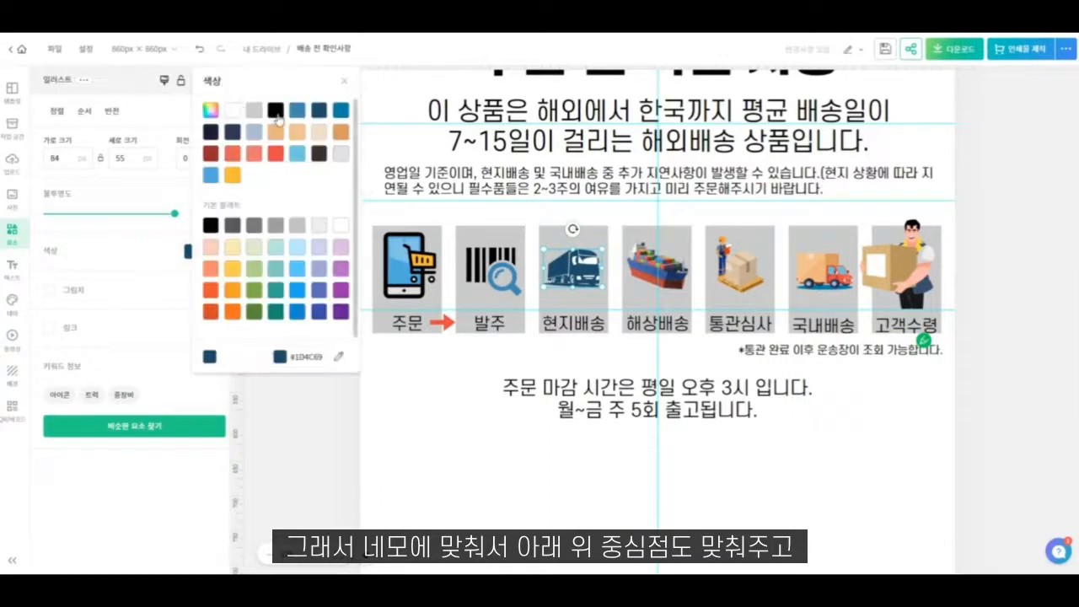
left_click(277, 113)
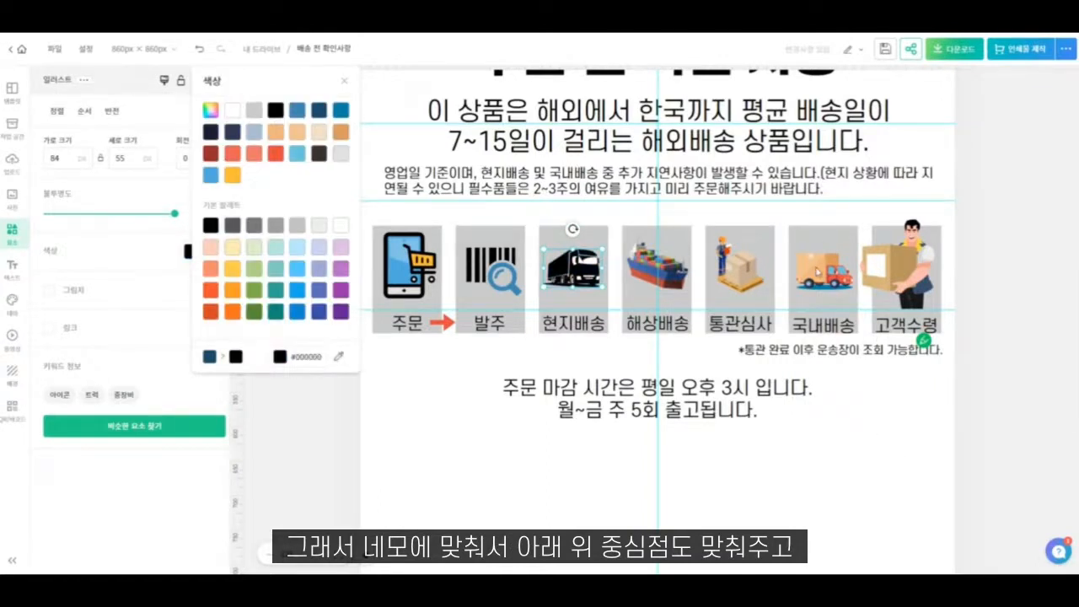
left_click(822, 271)
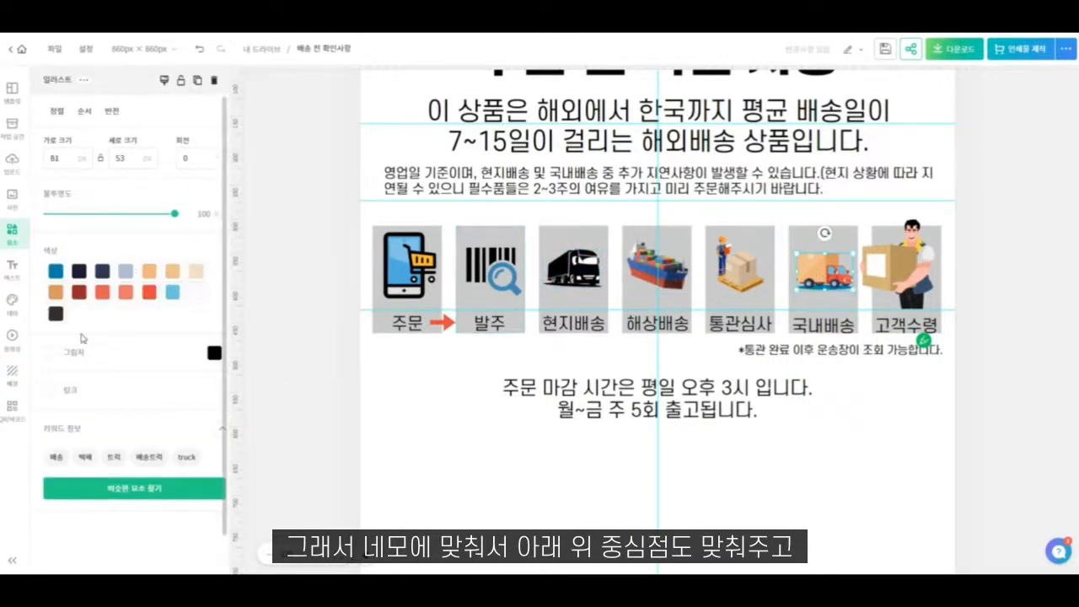
left_click(56, 271)
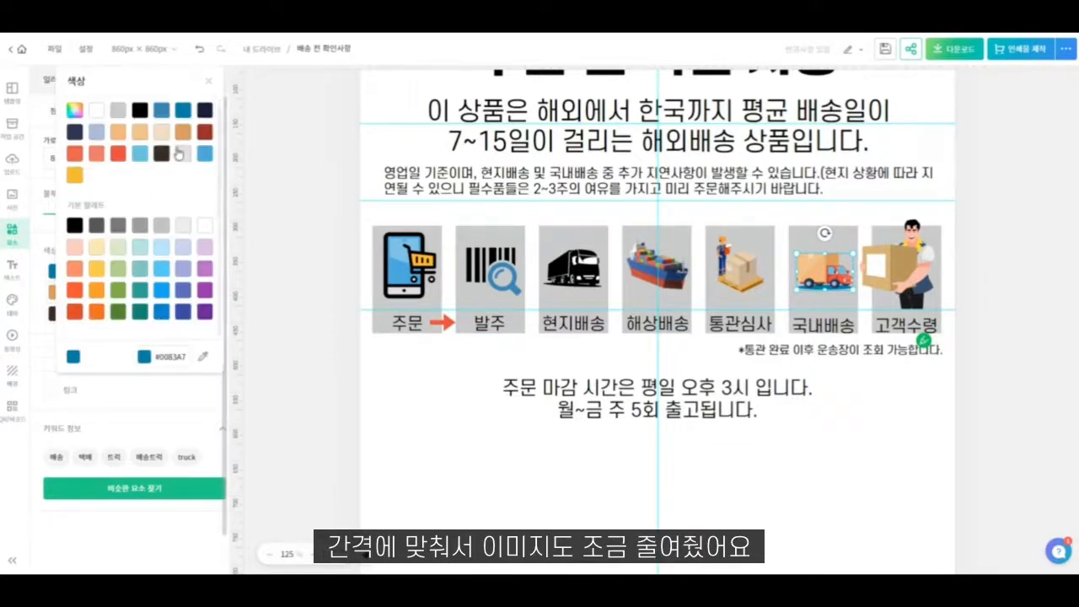
left_click(96, 228)
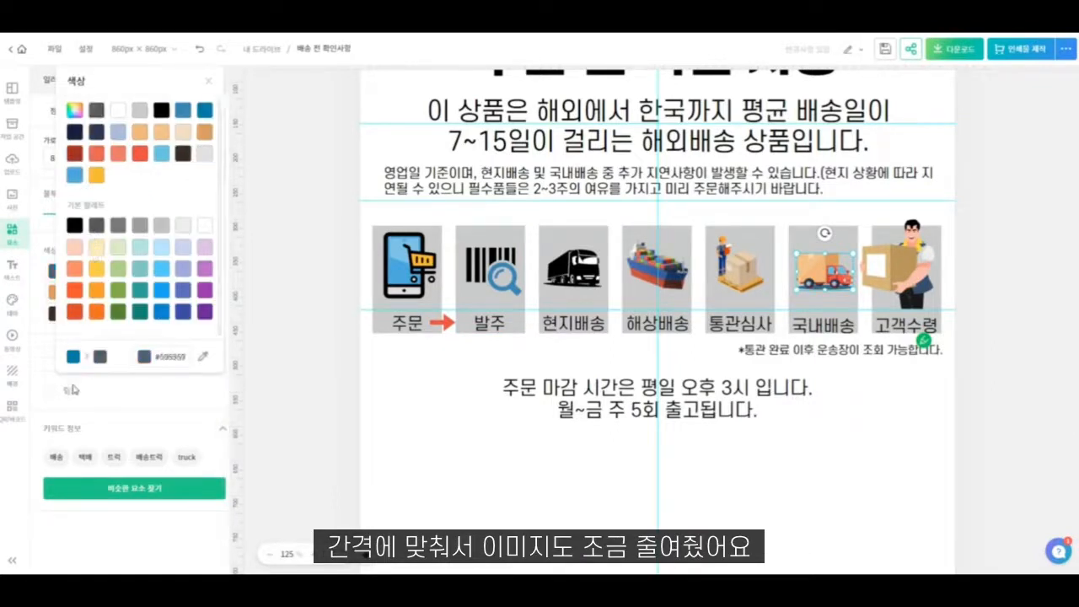
left_click(41, 345)
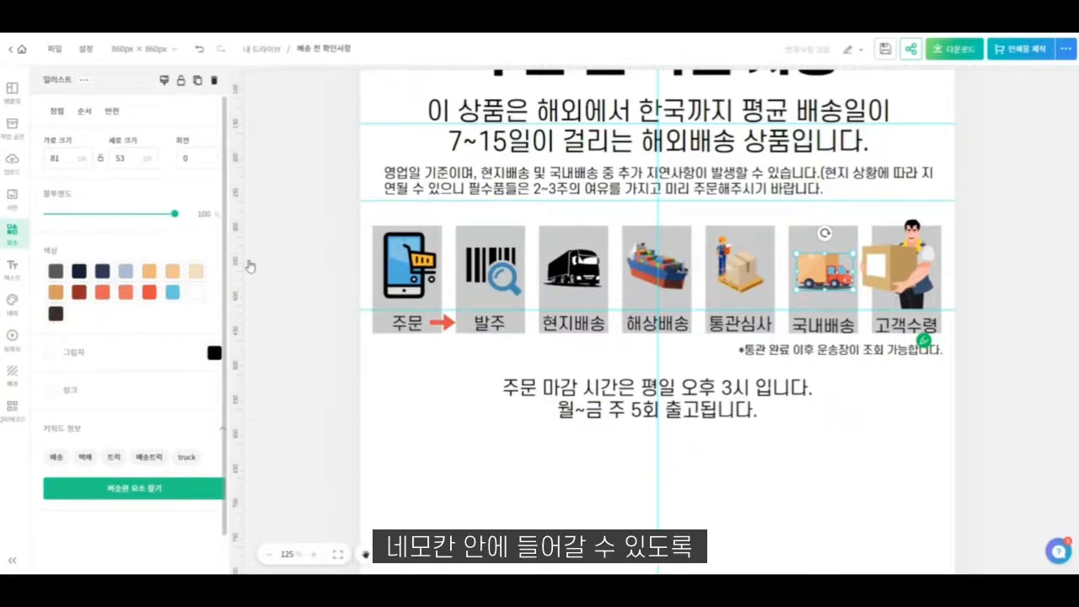
- Check the package and courier images against their boxes and nudge the phone icon to the middle of the first grey box
left_click(708, 291)
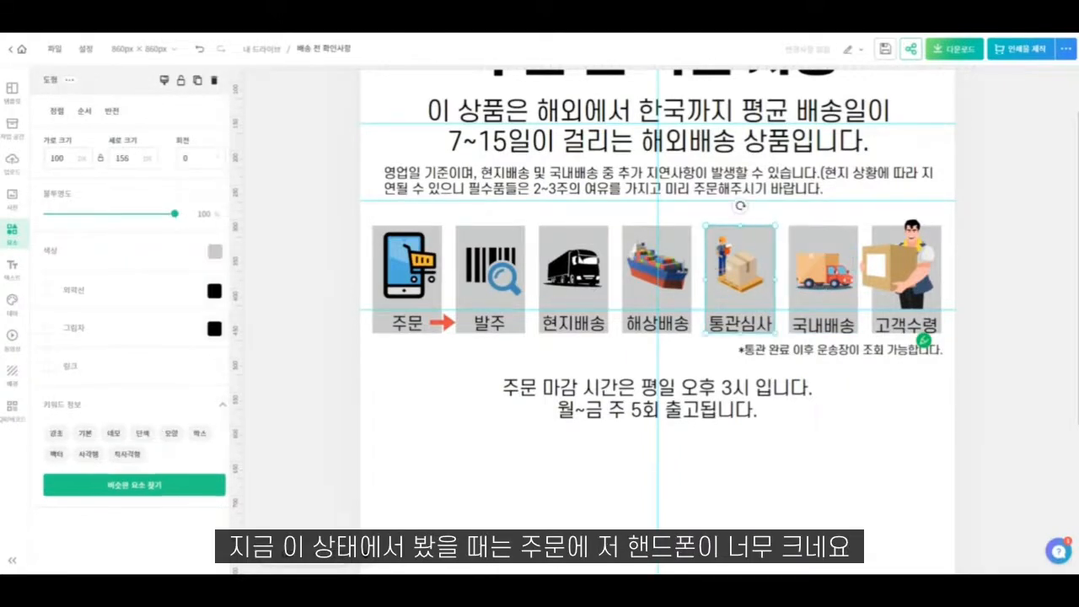
left_click(733, 271)
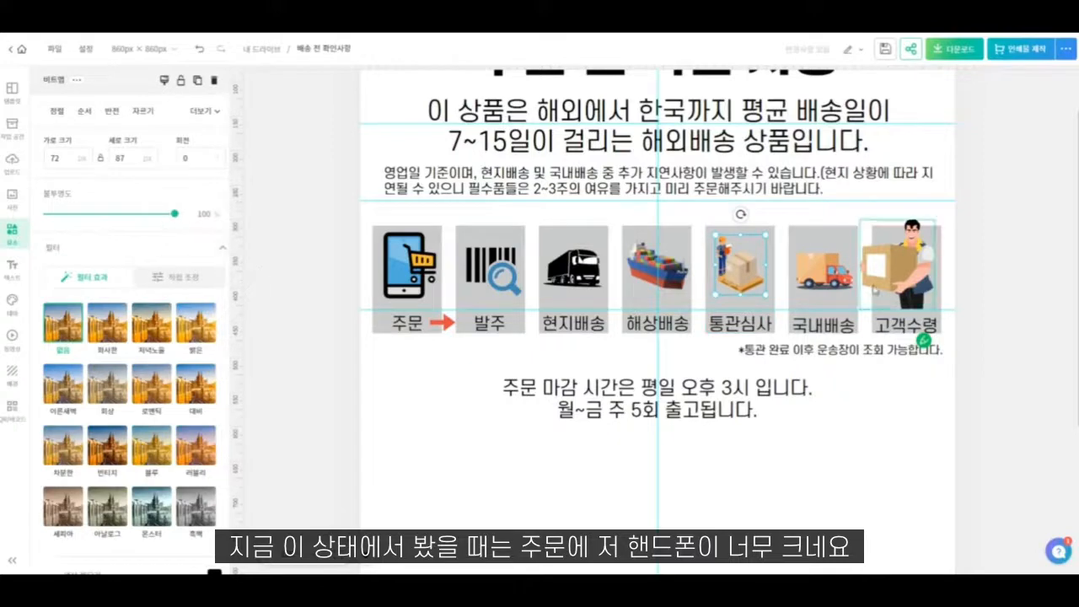
left_click(891, 288)
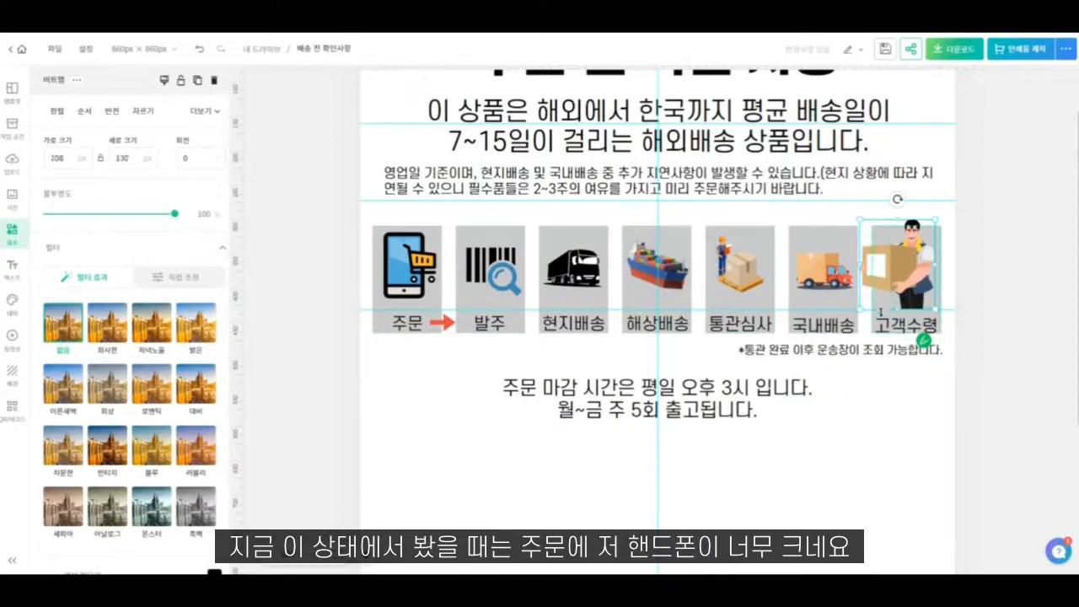
left_click(879, 431)
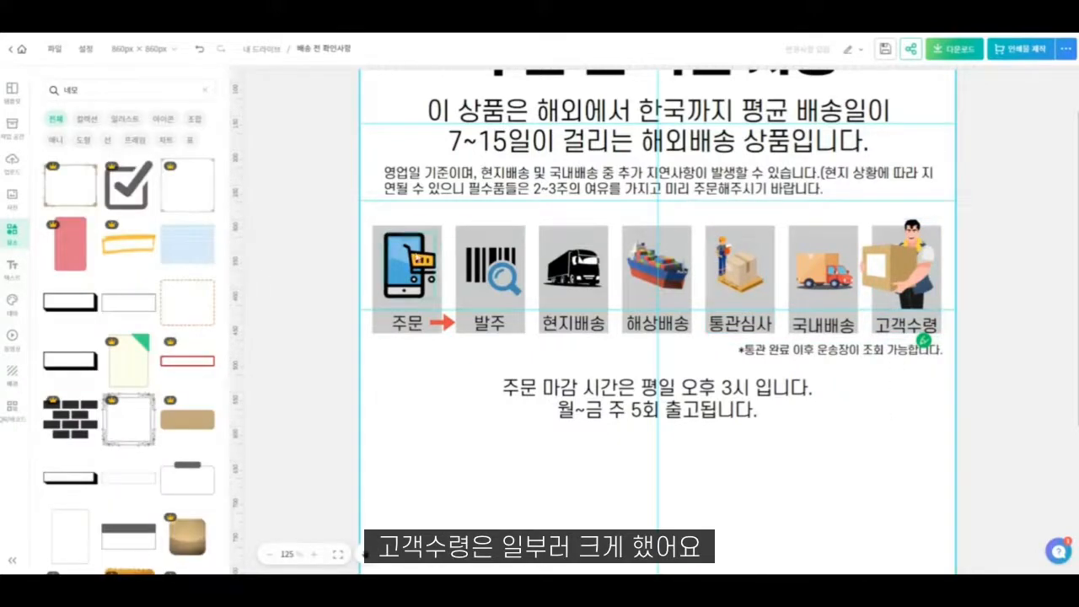
left_click_drag(421, 259, 425, 263)
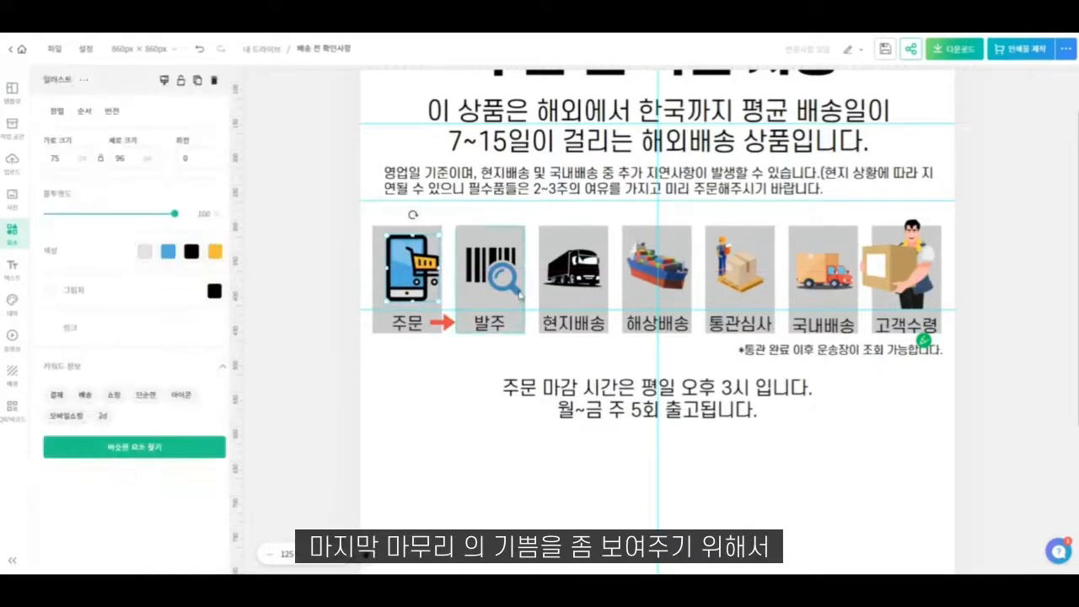
left_click(627, 341)
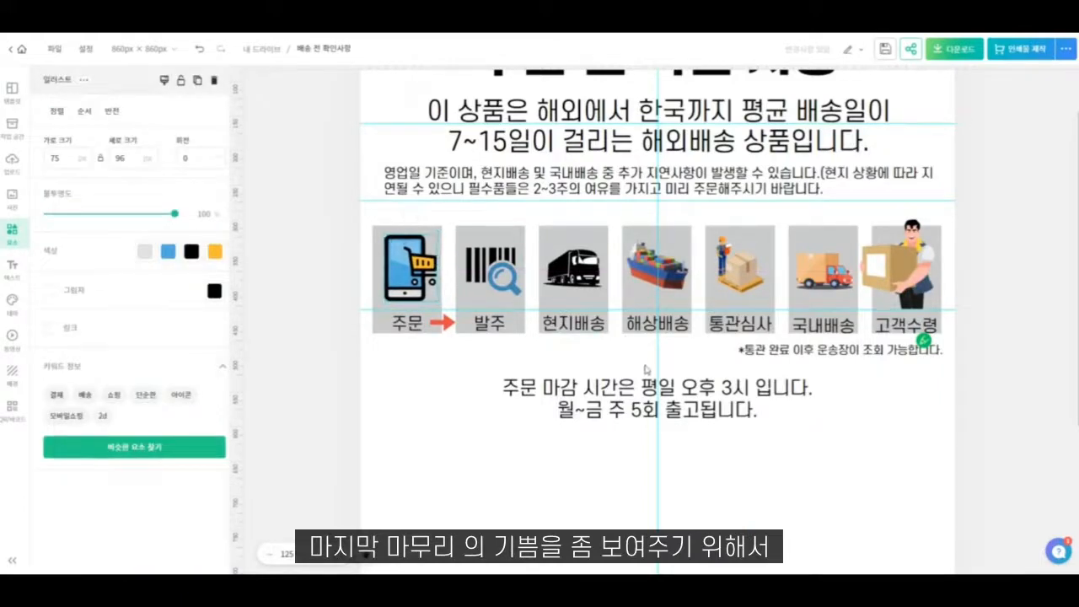
- Align the tops of all seven stage labels from "주문" to "고객수령", and try equal horizontal spacing before undoing it
left_click(419, 325)
left_click(488, 324, "shift")
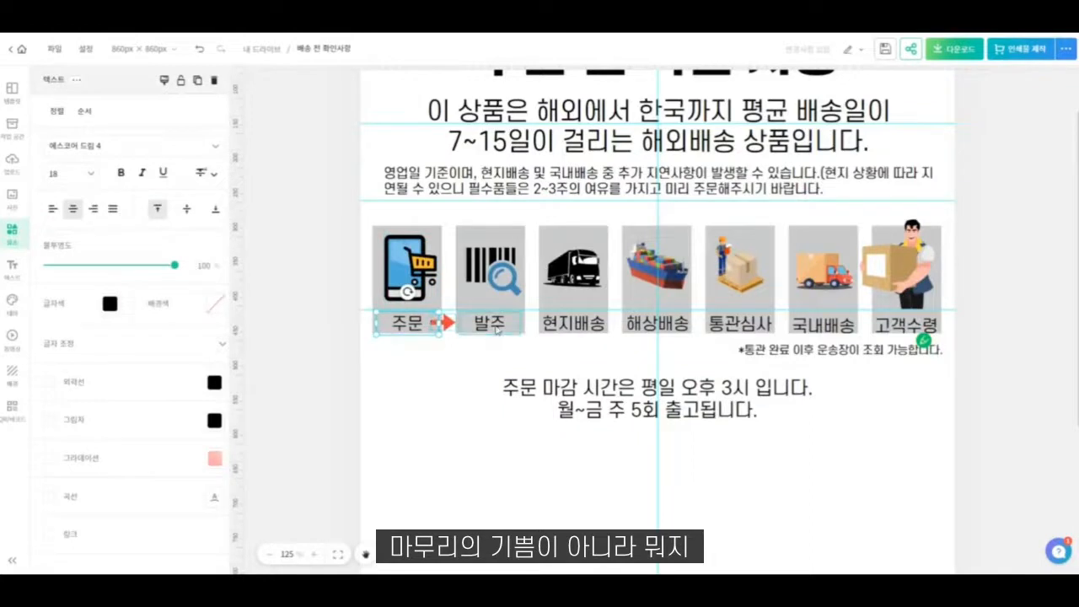
left_click(572, 323, "shift")
left_click(657, 323, "shift")
left_click(739, 324, "shift")
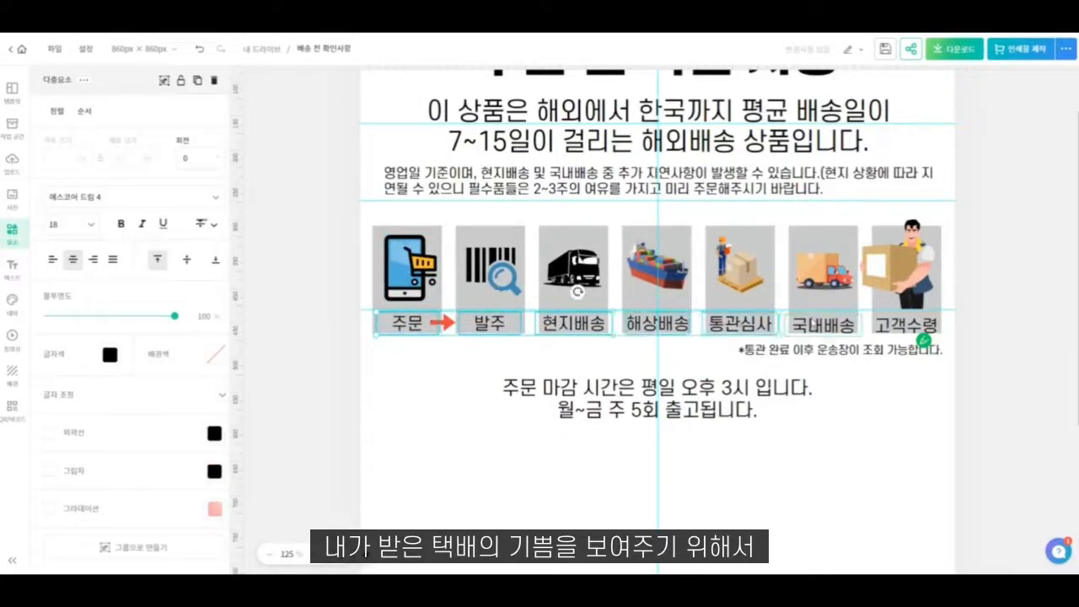
left_click(822, 324, "shift")
left_click(905, 323, "shift")
left_click(56, 110)
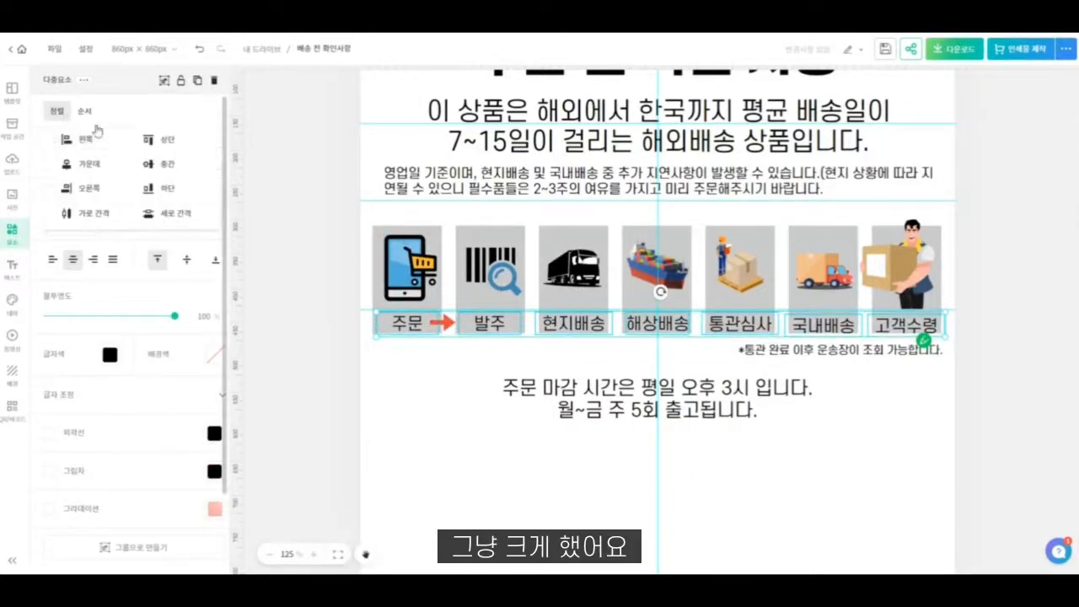
left_click(156, 144)
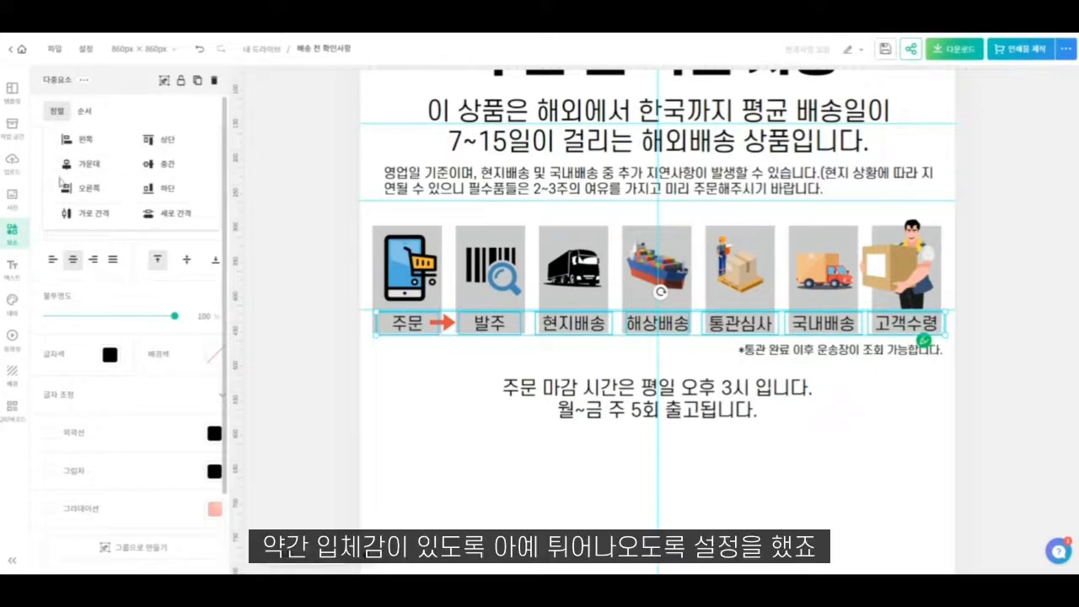
left_click(80, 218)
key("ctrl+z")
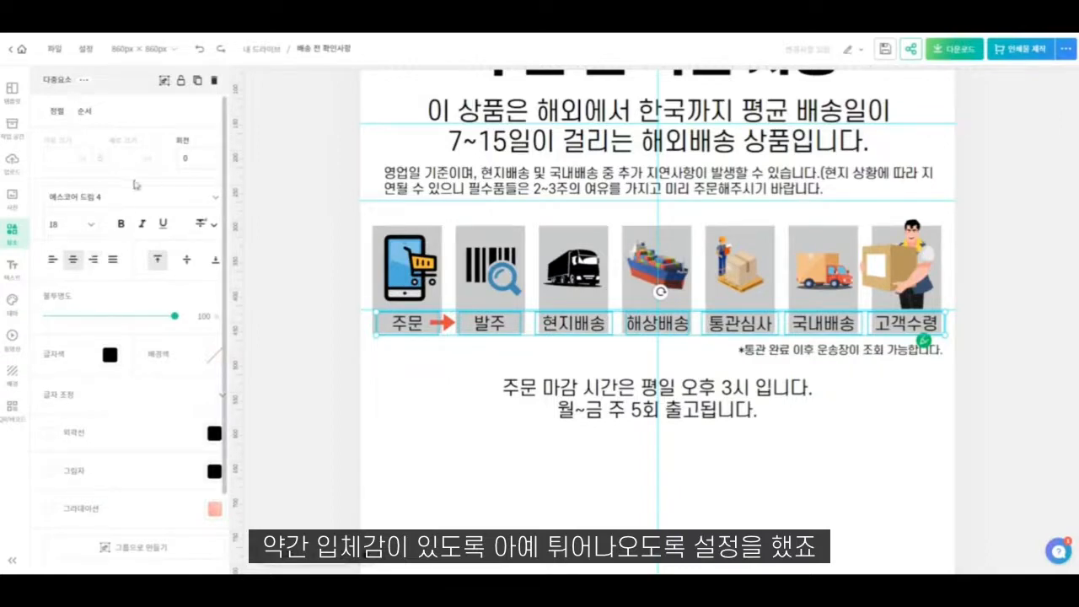
- Tighten the letter spacing of all seven stage labels to about -8
left_click(93, 396)
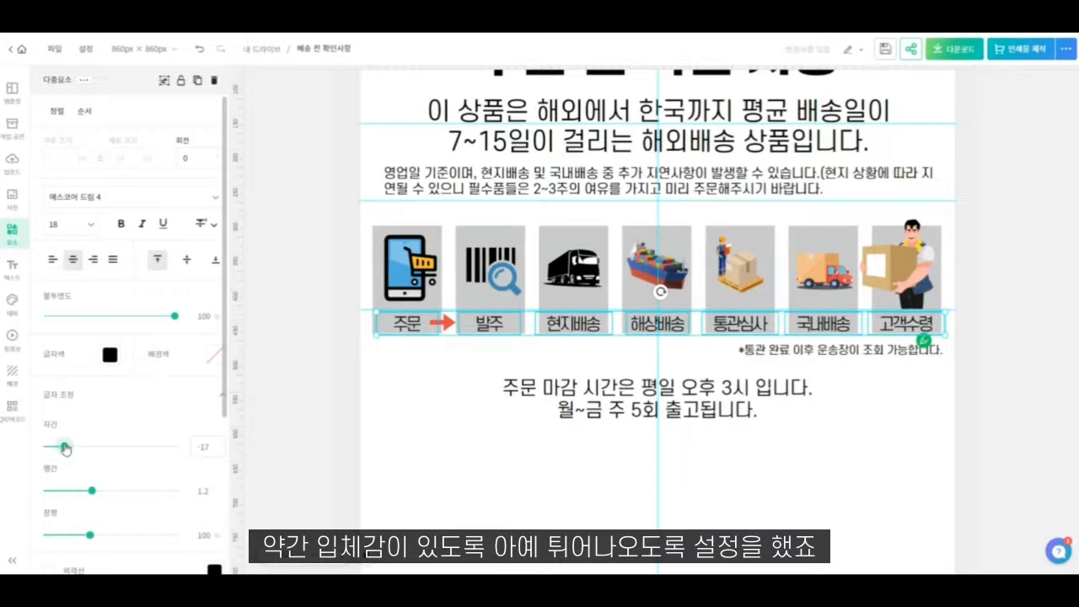
left_click_drag(65, 448, 69, 447)
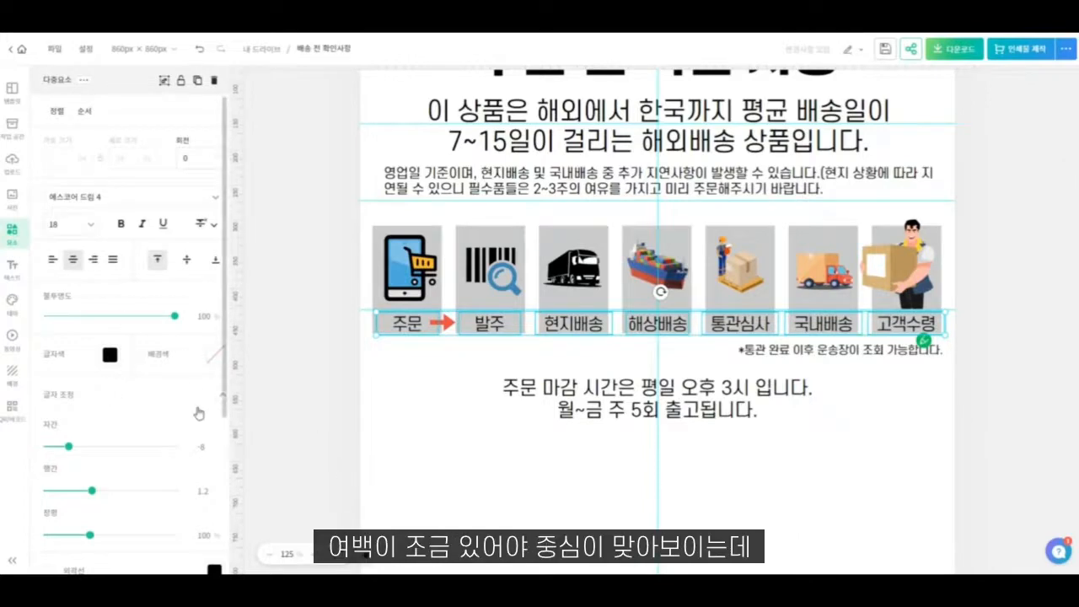
scroll(140, 397, "down", 3)
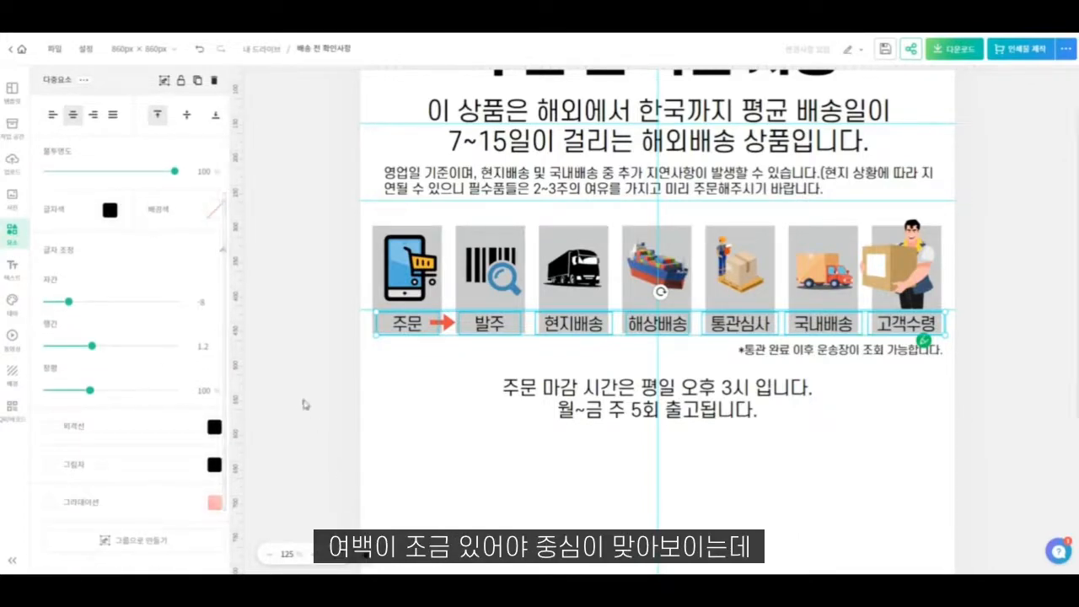
left_click(400, 425)
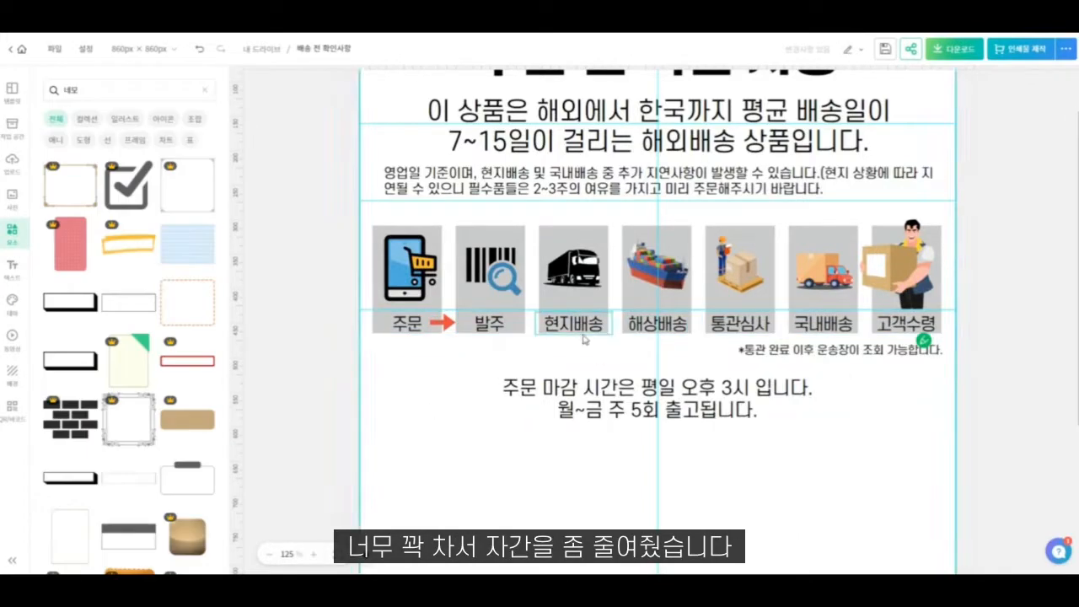
- Raise the red arrow after "주문" slightly and place a copy between "발주" and "현지배송"
scroll(588, 327, "down", 3)
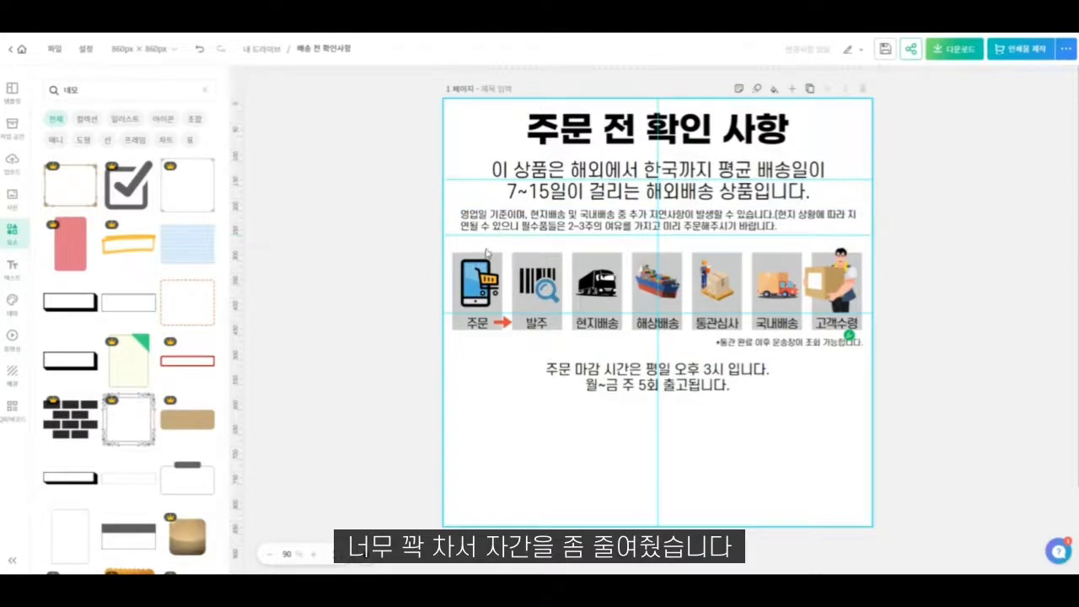
left_click_drag(484, 245, 875, 347)
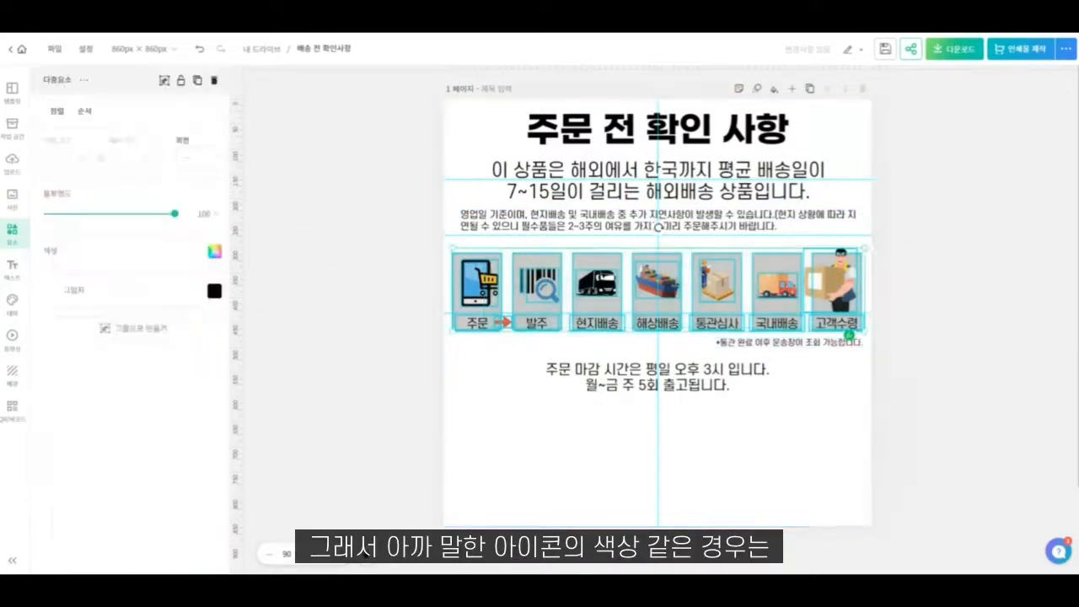
left_click(841, 436)
left_click(504, 322)
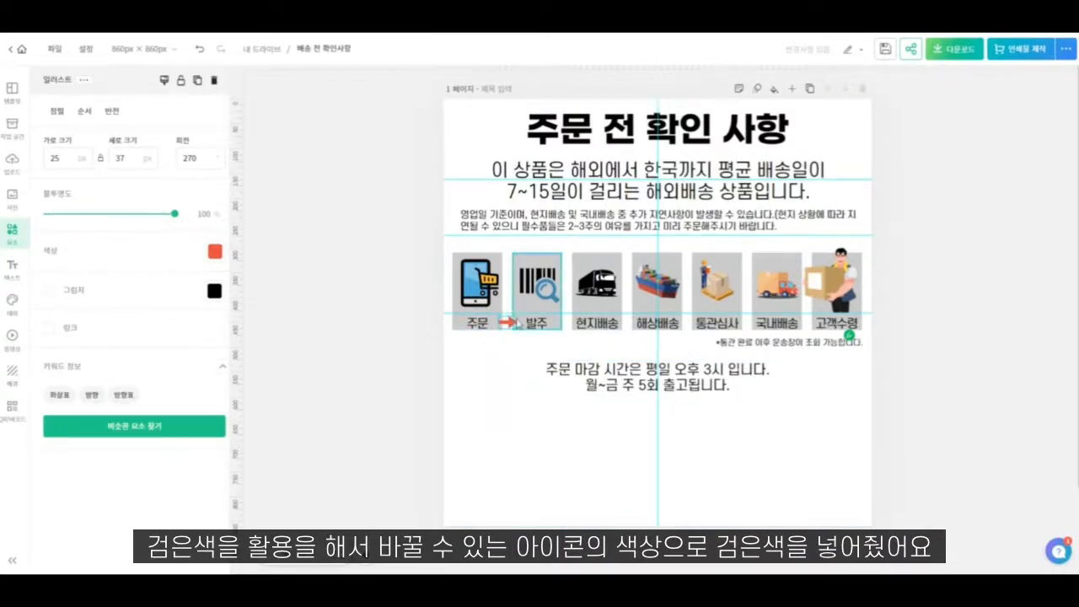
scroll(519, 341, "up", 2)
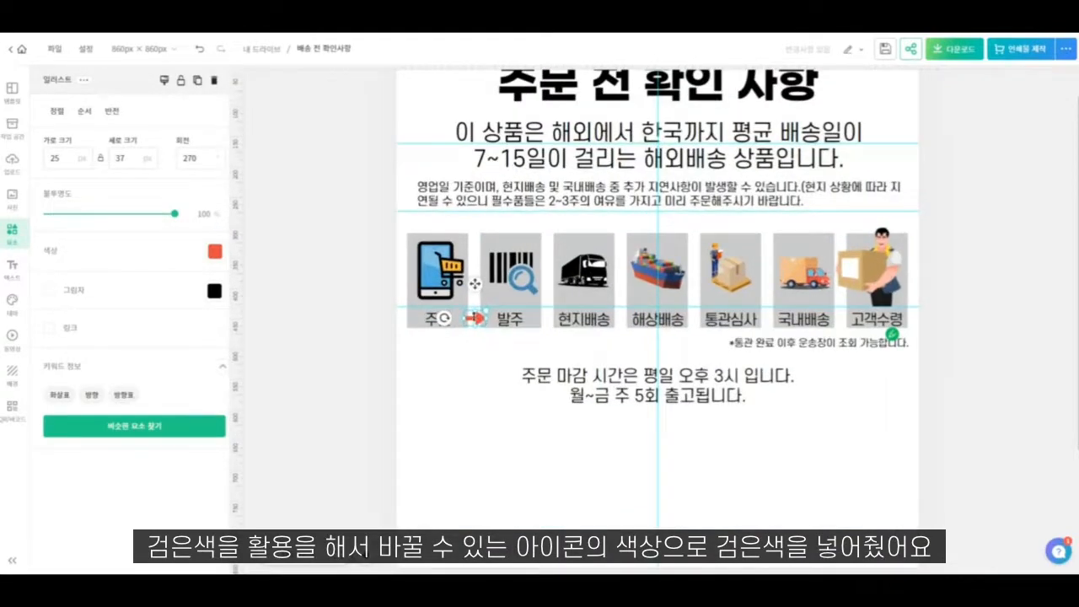
mouse_move(476, 288)
left_mouse_down()
mouse_move(470, 253)
mouse_move(486, 226)
mouse_move(478, 274)
left_mouse_up()
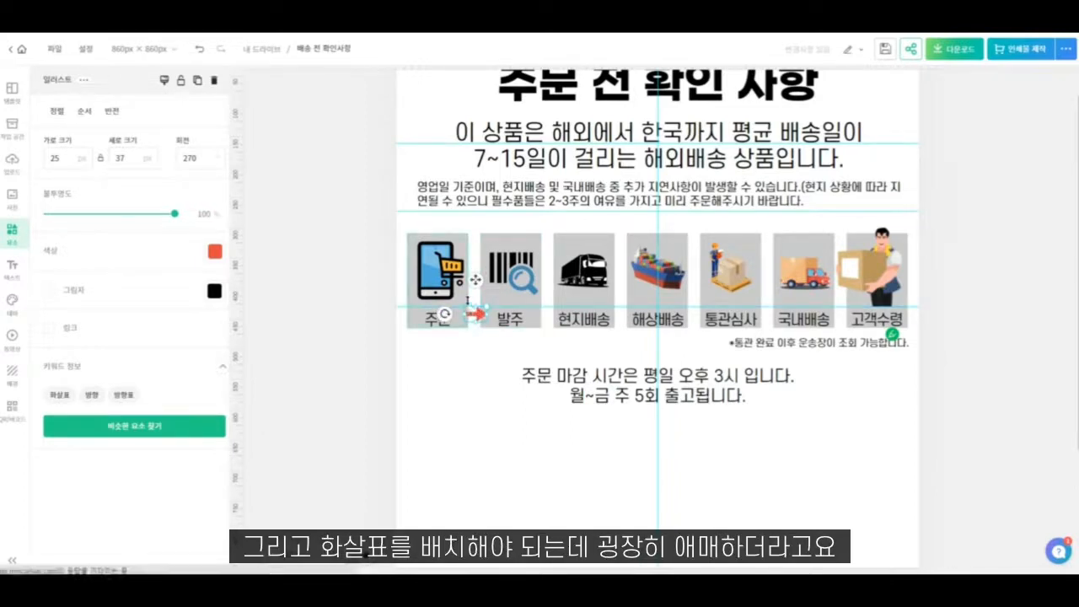
left_click_drag(475, 280, 539, 282)
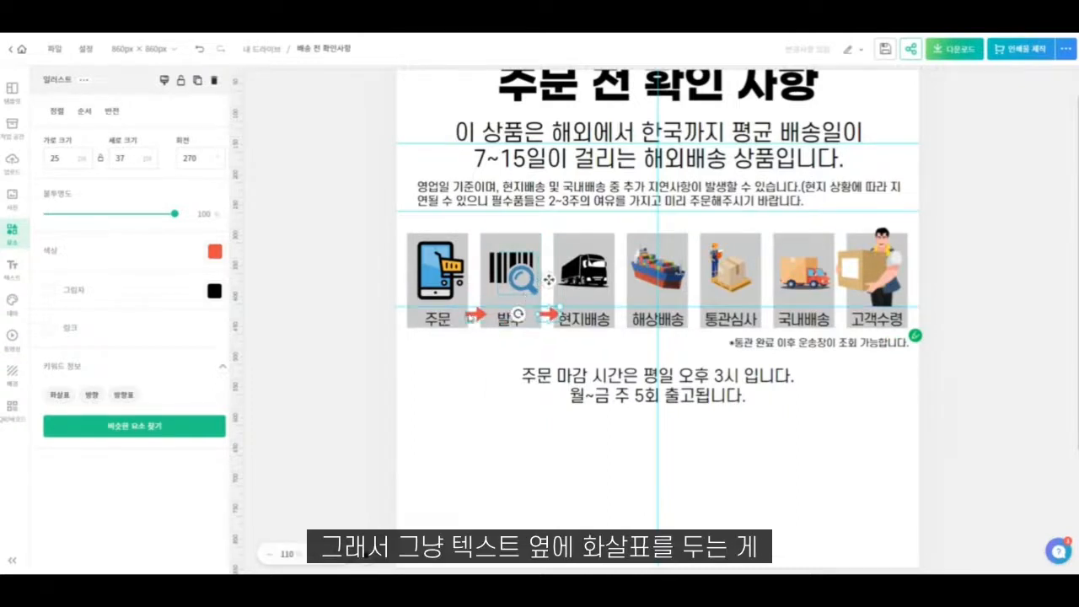
left_click(474, 316, "shift")
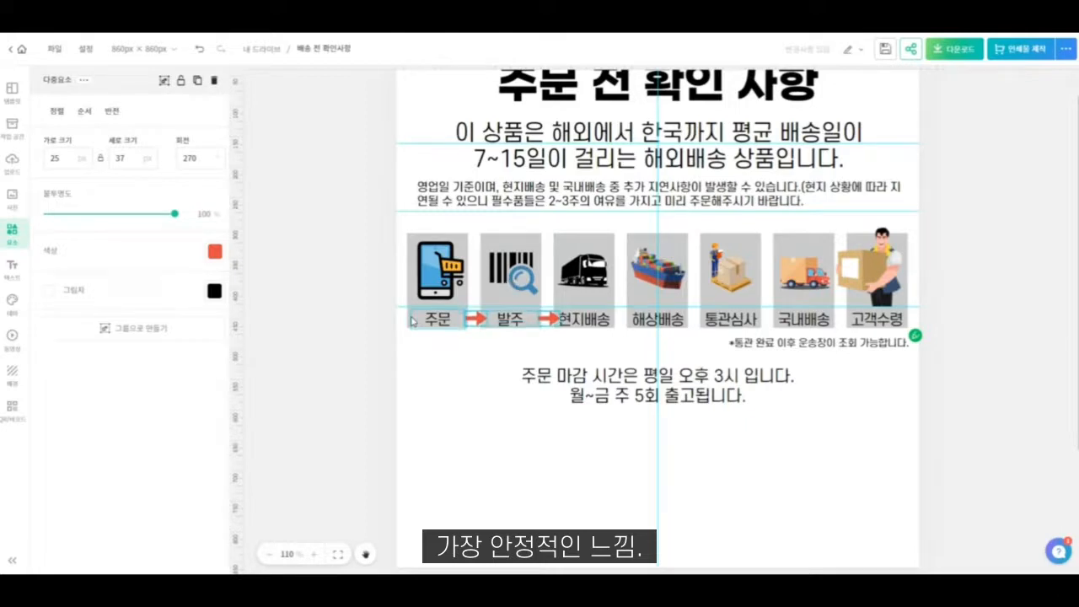
- Slightly reduce the font size of all seven stage labels from "주문" to "고객수령"
left_click(437, 319)
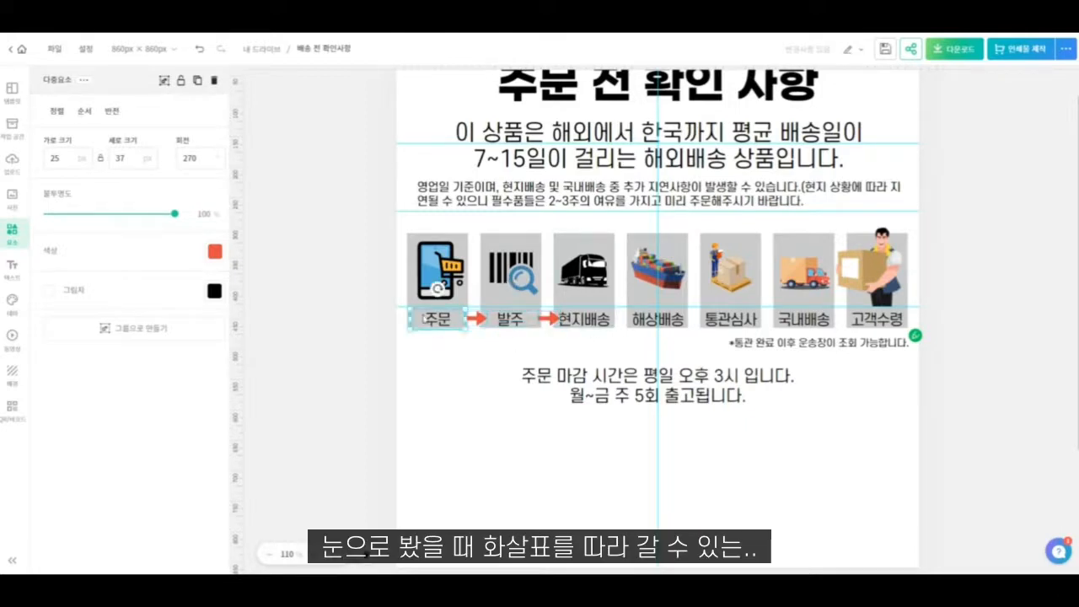
left_click(519, 321, "shift")
left_click(607, 319, "shift")
left_click(664, 319, "shift")
left_click(731, 318, "shift")
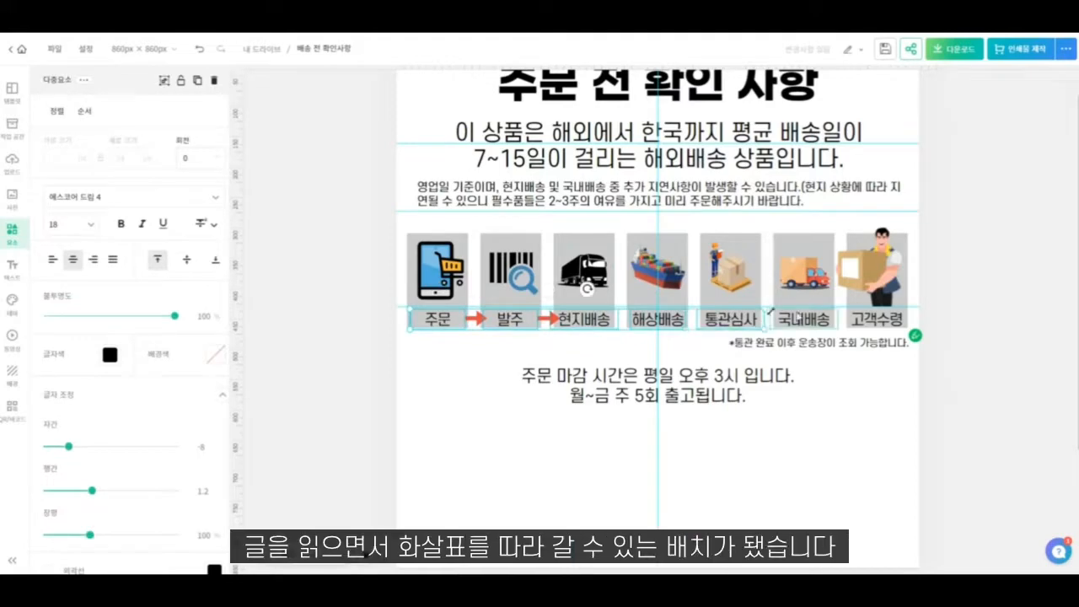
left_click(801, 317, "shift")
left_click(877, 318, "shift")
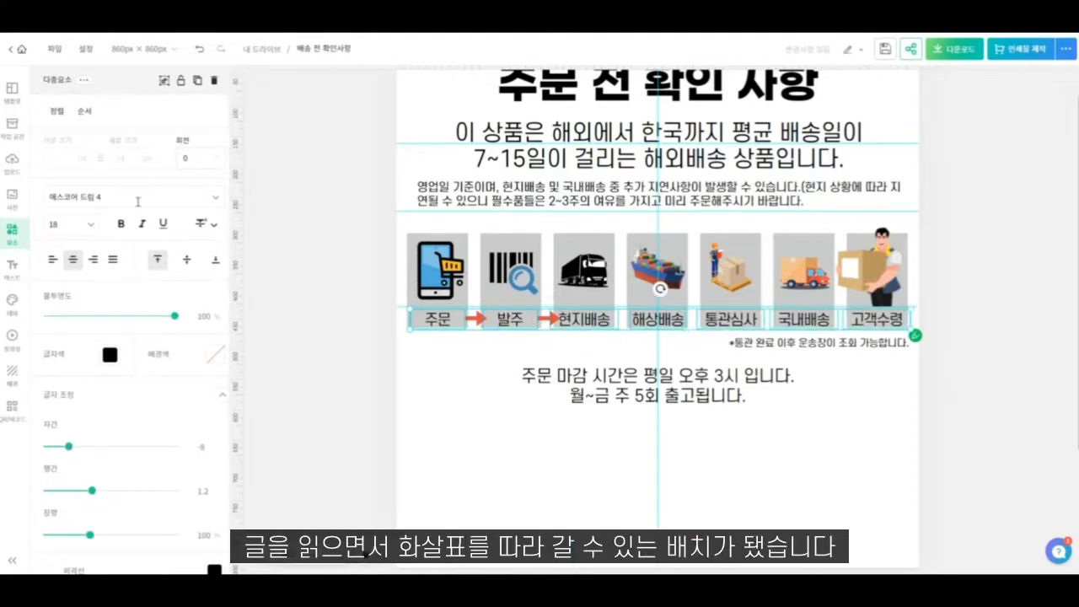
left_click(73, 224)
left_click(53, 323)
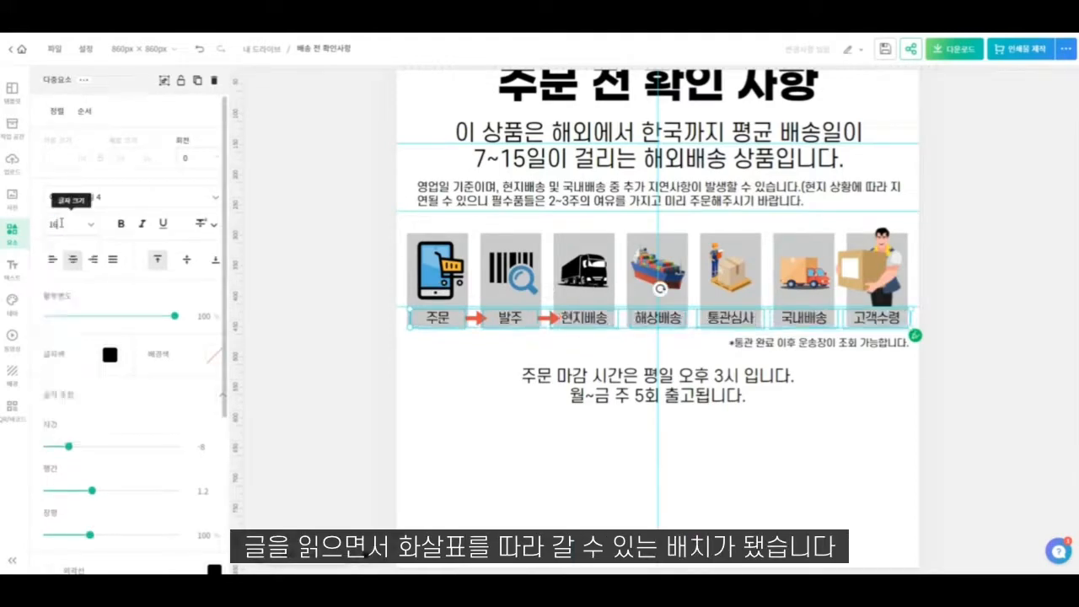
- Change the font of the seven stage labels to 에스코어 드림 8
left_click(169, 194)
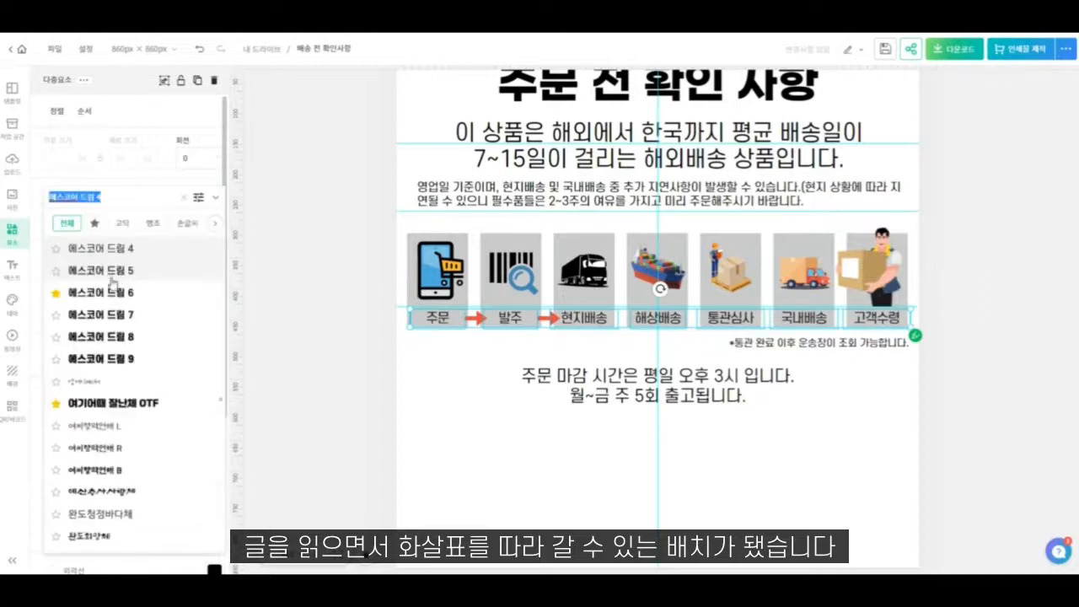
left_click(110, 337)
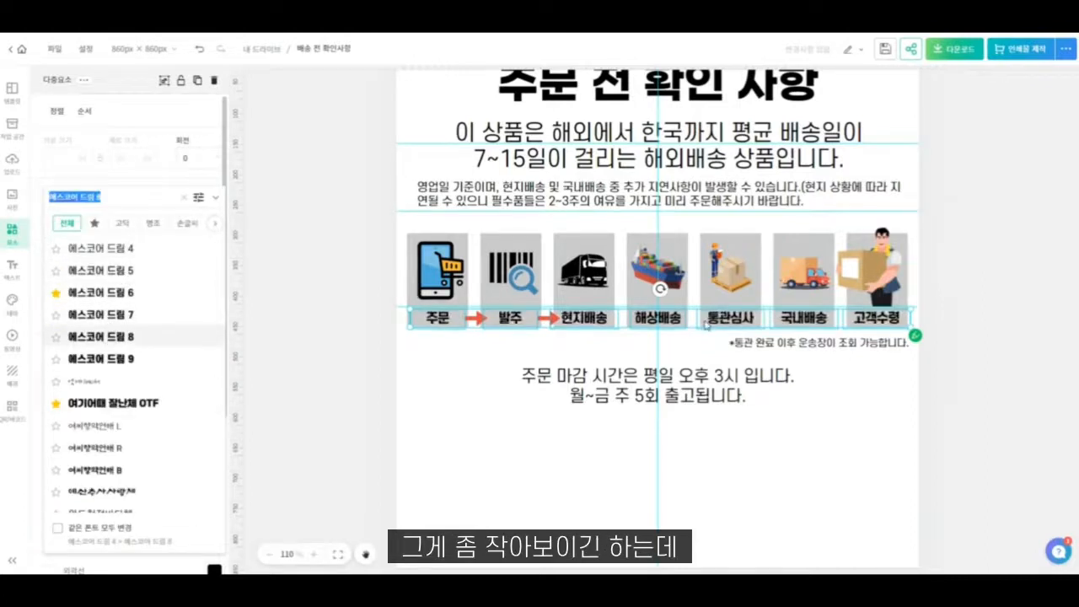
left_click(614, 354)
left_click(614, 356)
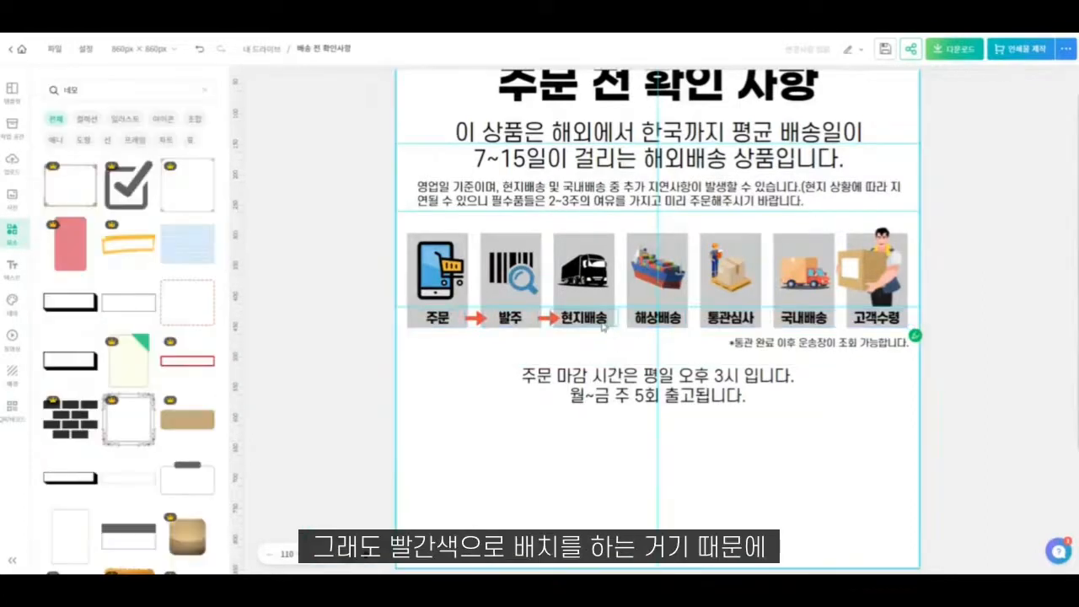
- Place copies of the red arrow after "현지배송" and after "해상배송", nudging the last one level with the others
left_click(555, 321)
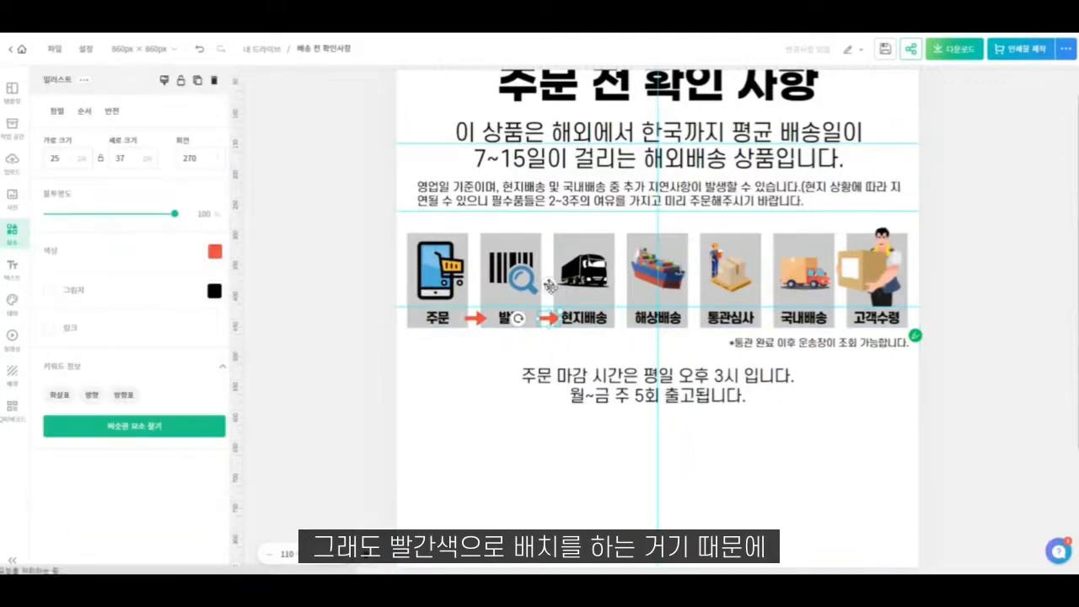
left_click_drag(550, 288, 617, 285)
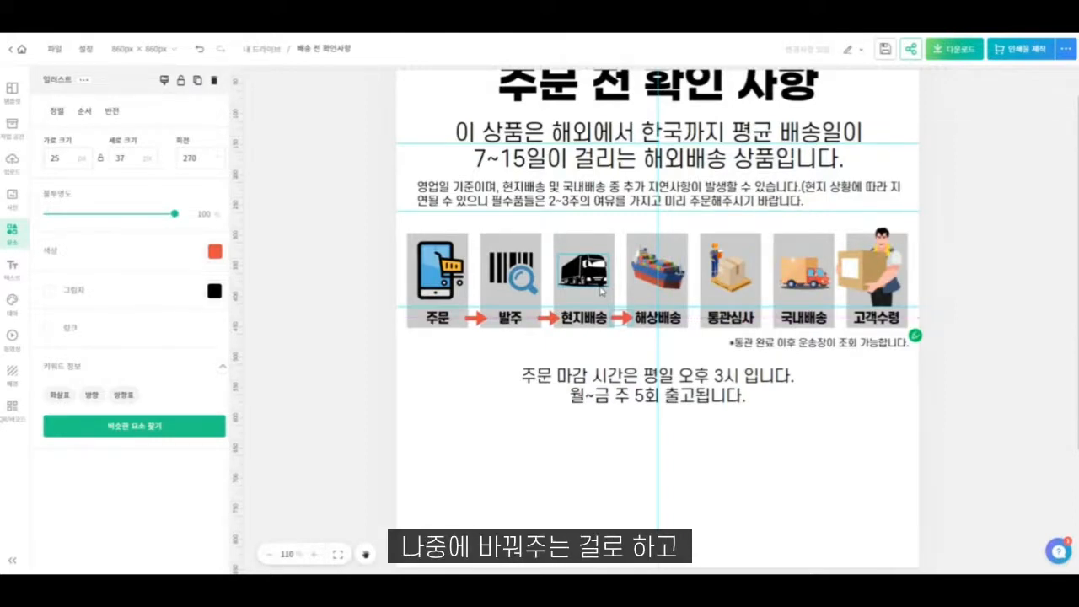
key("ctrl+v")
left_click_drag(632, 291, 687, 289)
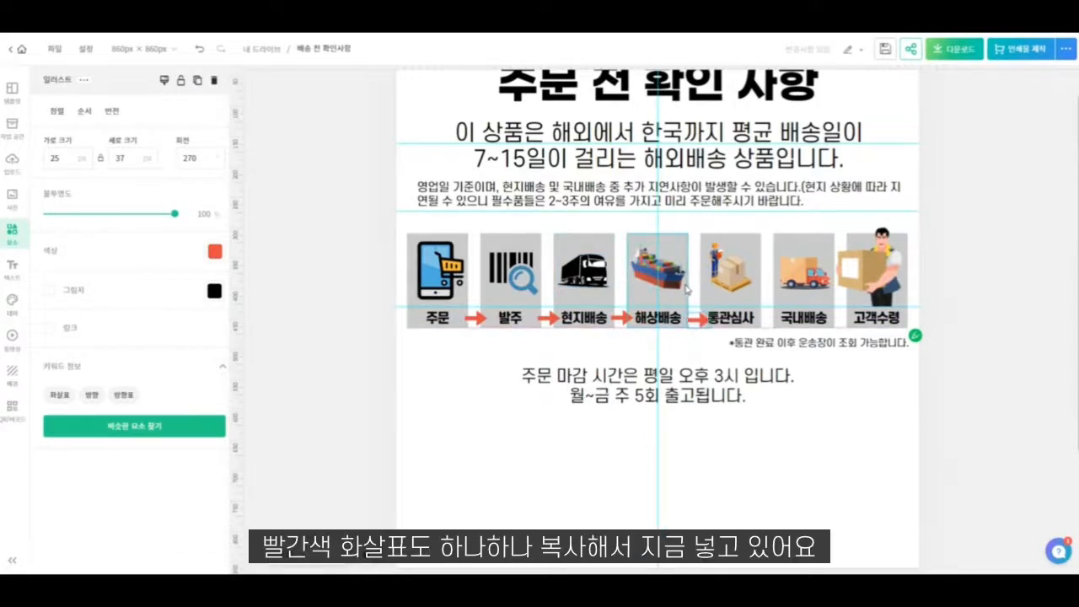
key("Right")
key("Left")
key("Left")
key("Left")
key("Left")
key("Left")
key("Left")
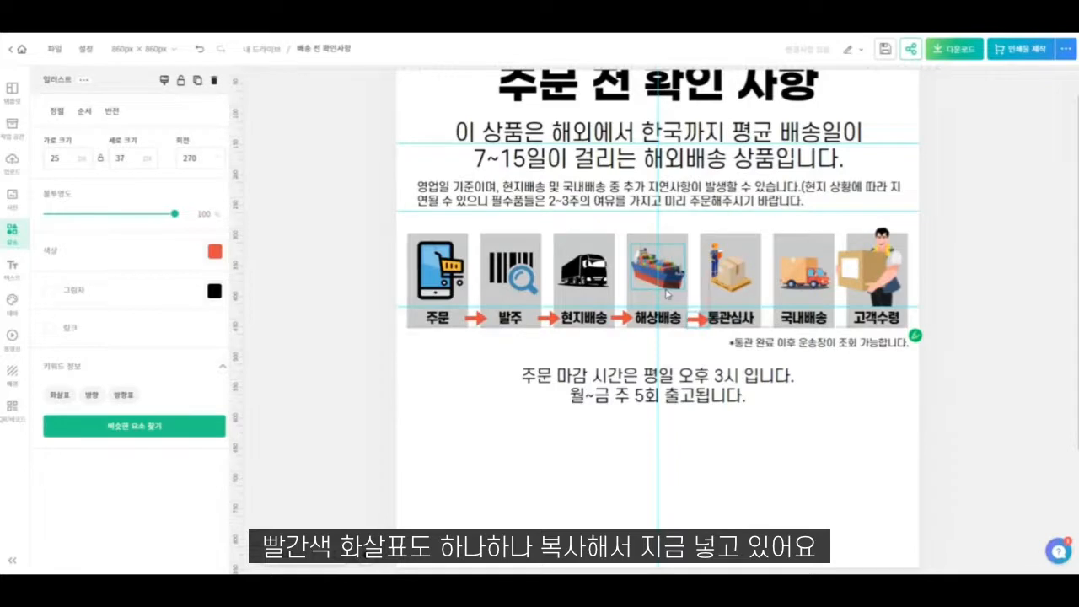
key("Up")
key("Up")
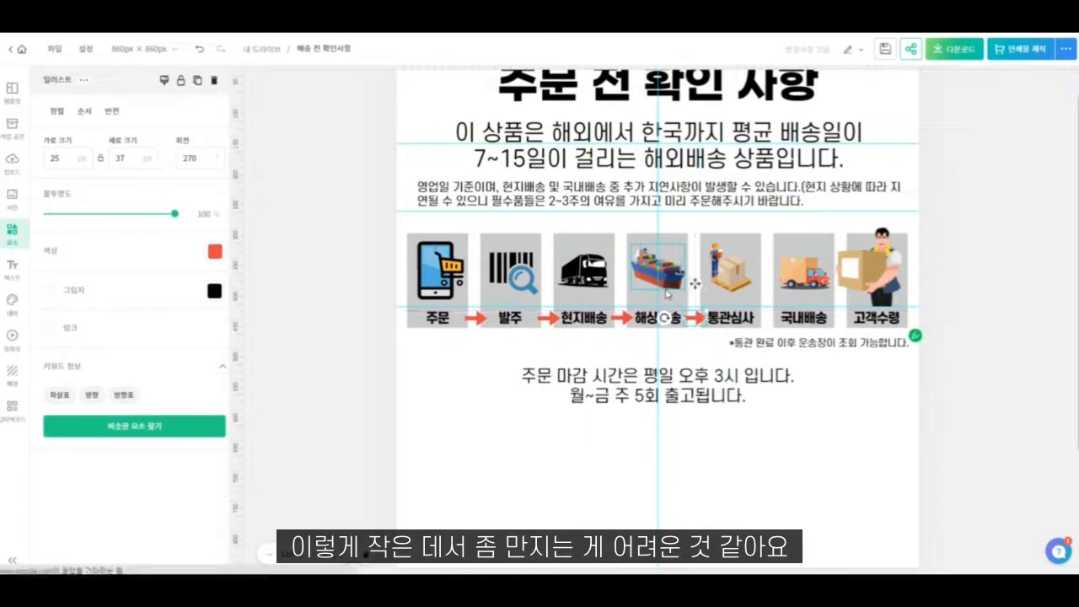
- Add two more red arrow copies, one before "국내배송" and one before "고객수령"
left_click_drag(701, 287, 765, 280)
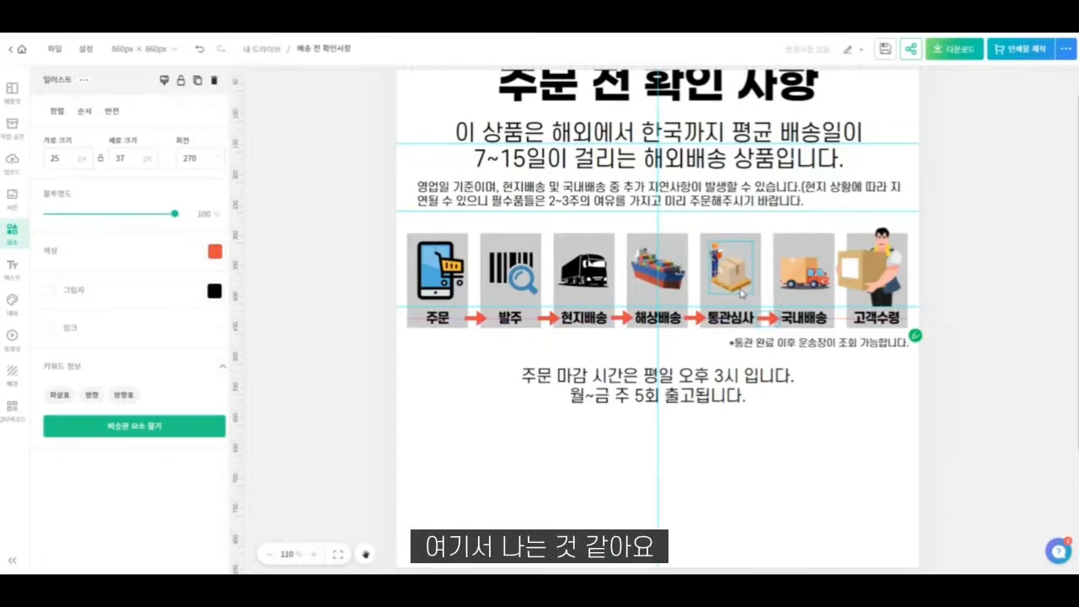
key("ctrl+v")
left_click_drag(773, 323, 834, 289)
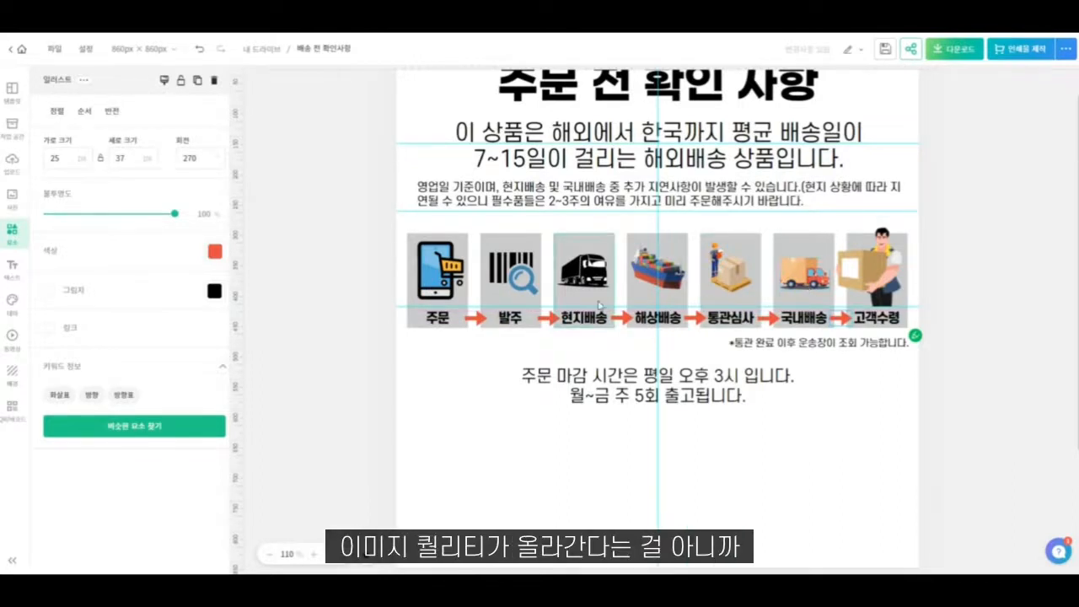
- Nudge the arrows before "현지배송" and "해상배송" slightly left to even out their gaps to the labels
left_click(550, 320)
key("Left")
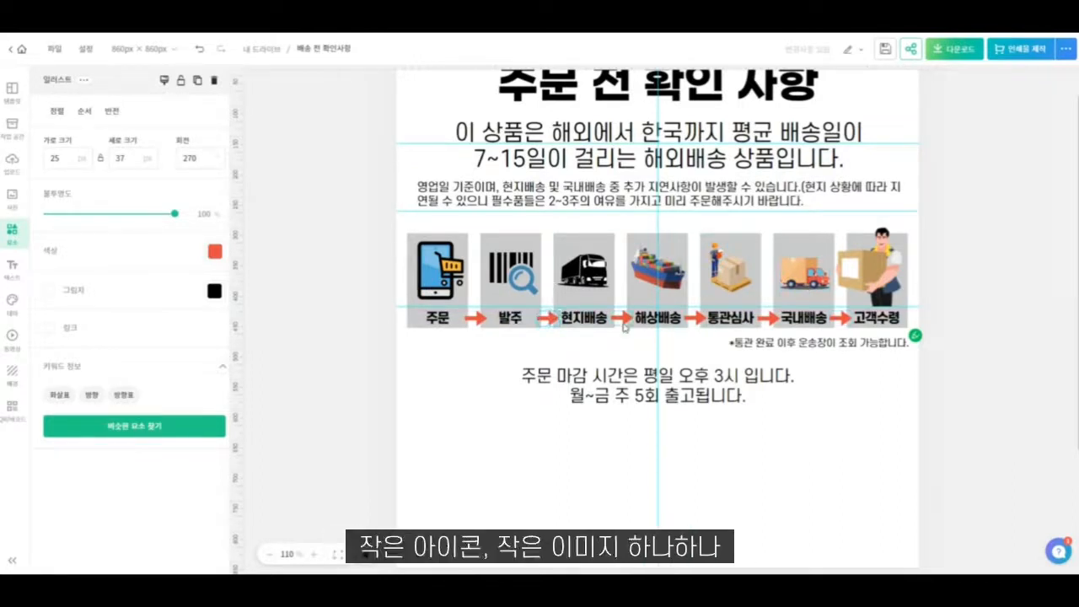
left_click(623, 321)
key("Left")
key("Left")
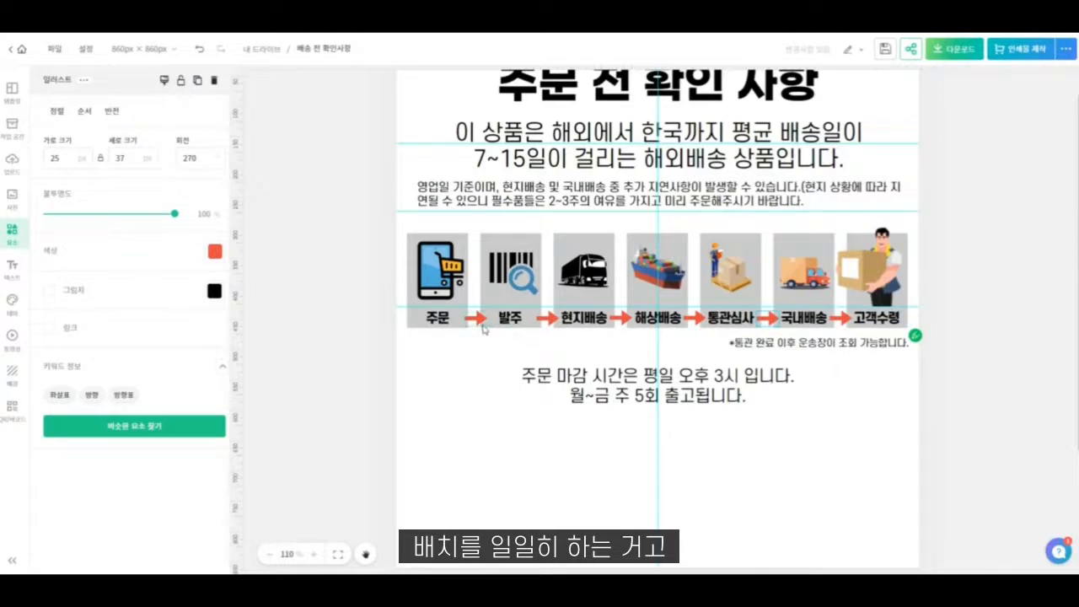
left_click(455, 372)
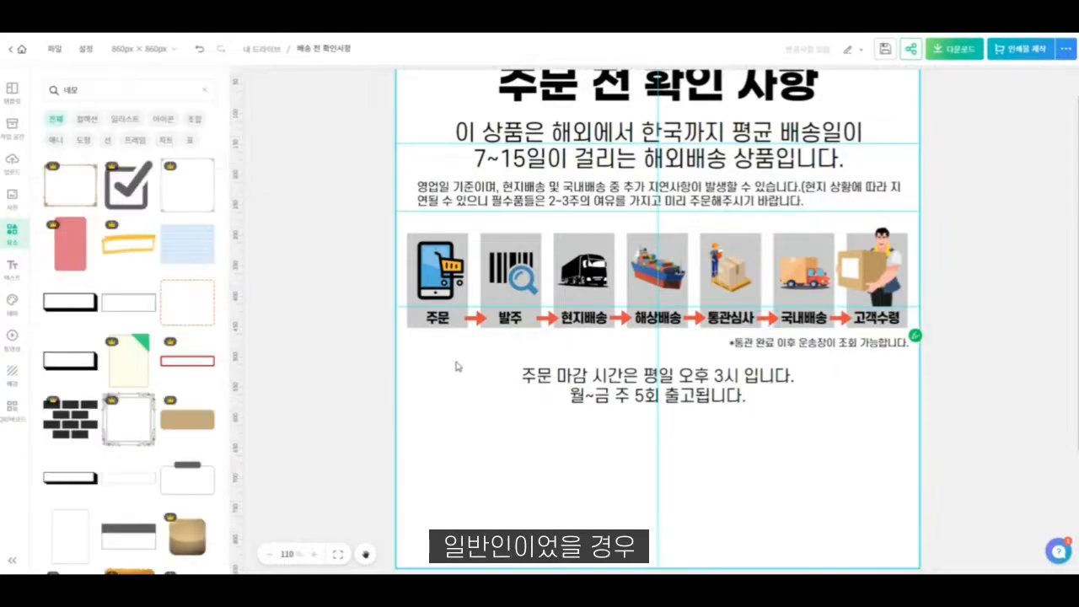
- Recolour all seven grey stage boxes to light grey #EEEEEE
left_click_drag(448, 218, 870, 321)
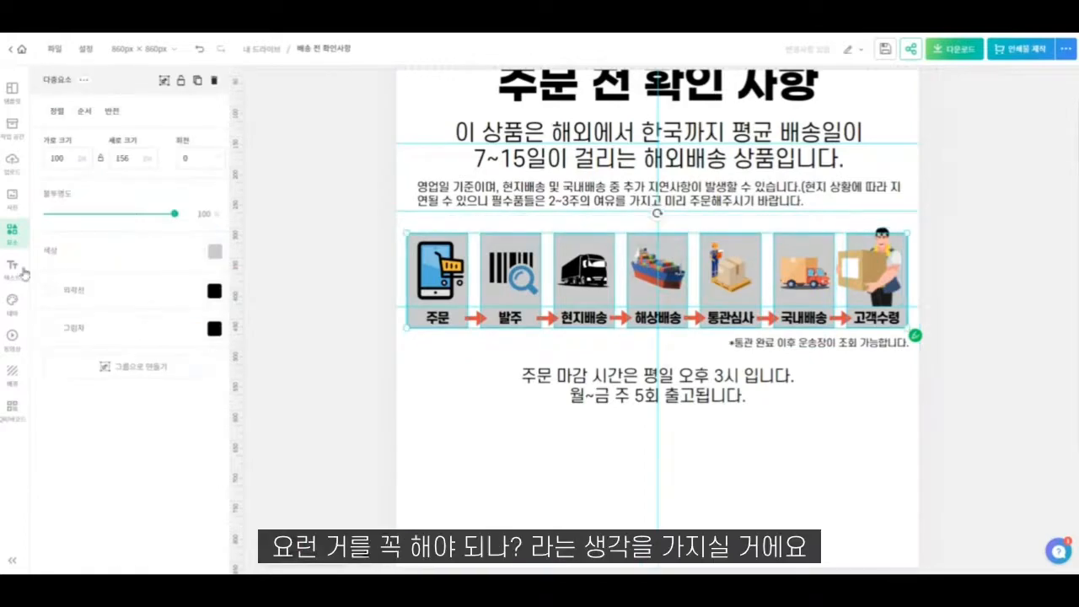
left_click(215, 251)
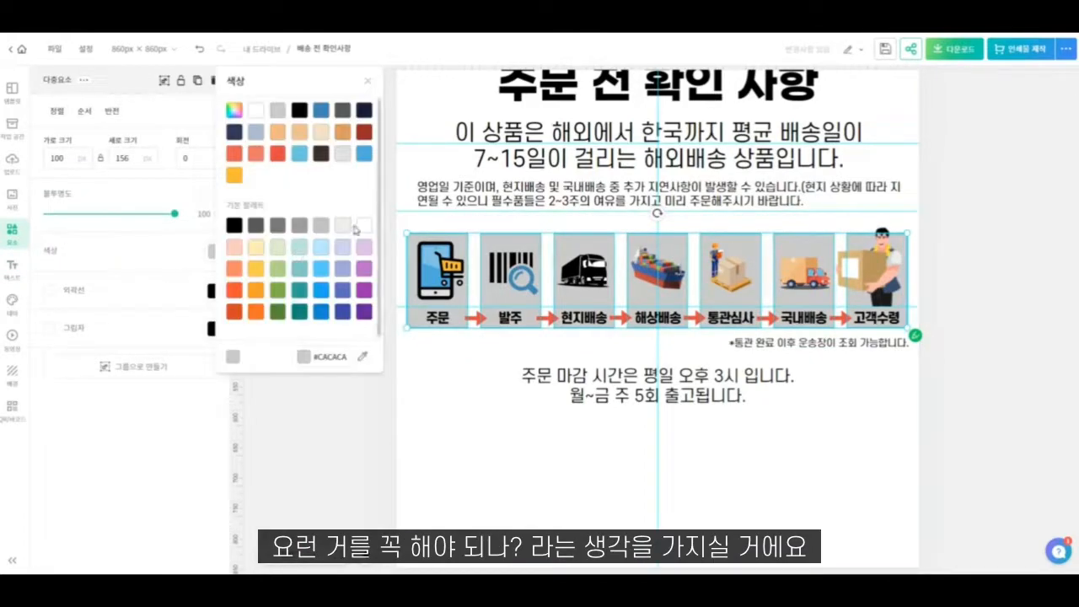
left_click(346, 226)
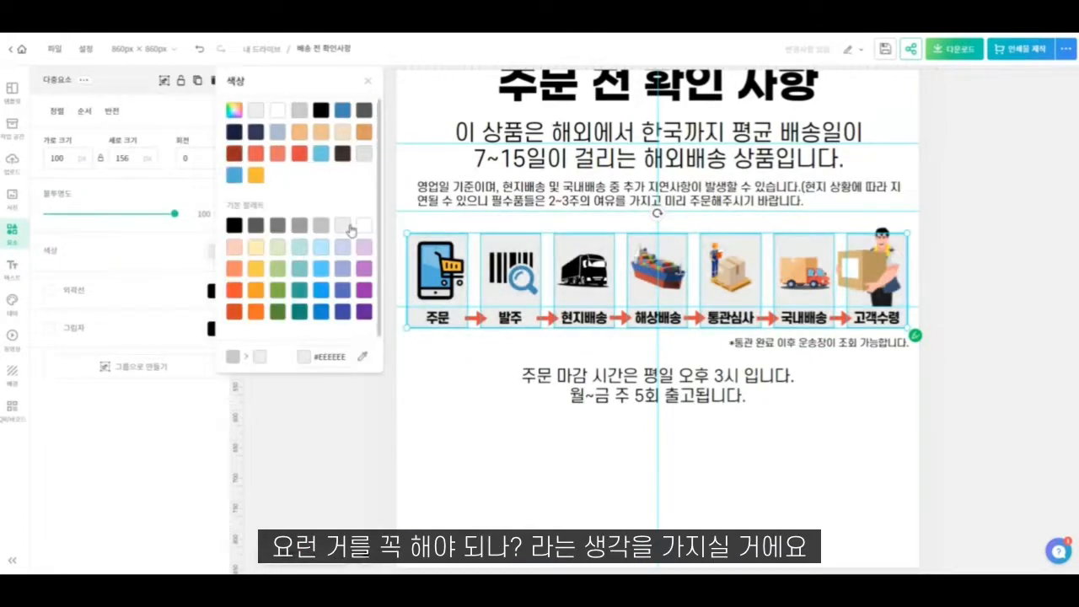
left_click(76, 307)
- Add a shadow to the seven stage boxes with distance 4 and blur 2
left_click(48, 327)
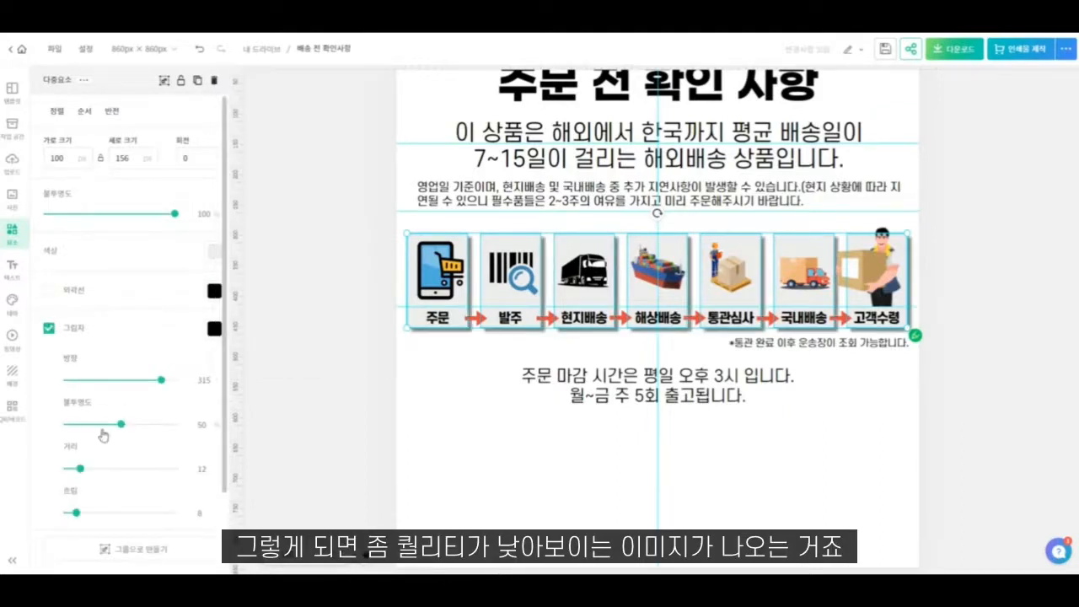
left_click_drag(74, 471, 71, 468)
left_click_drag(76, 514, 72, 514)
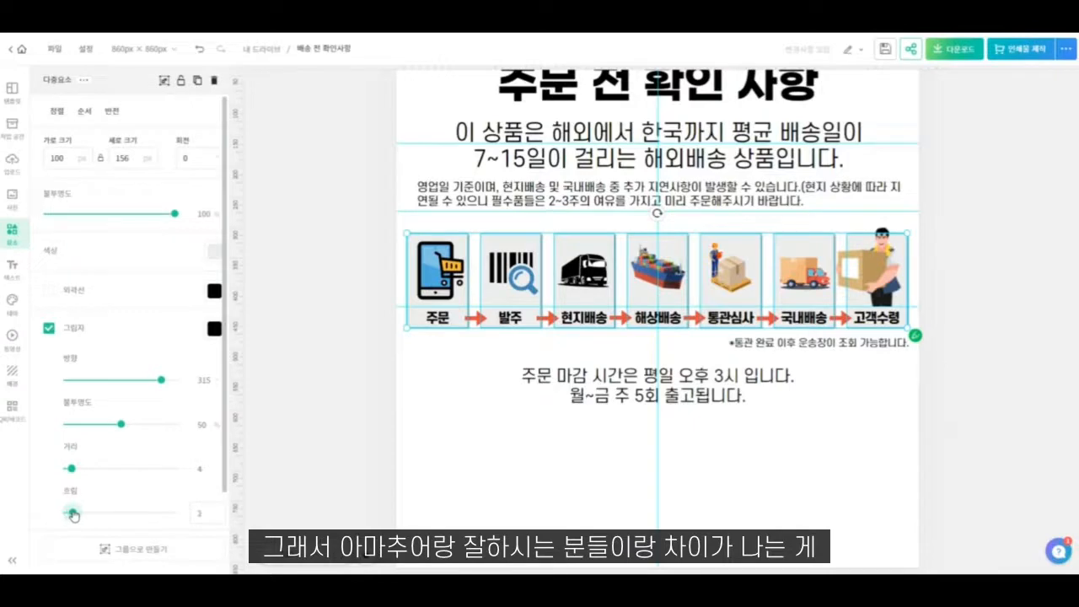
left_click(532, 450)
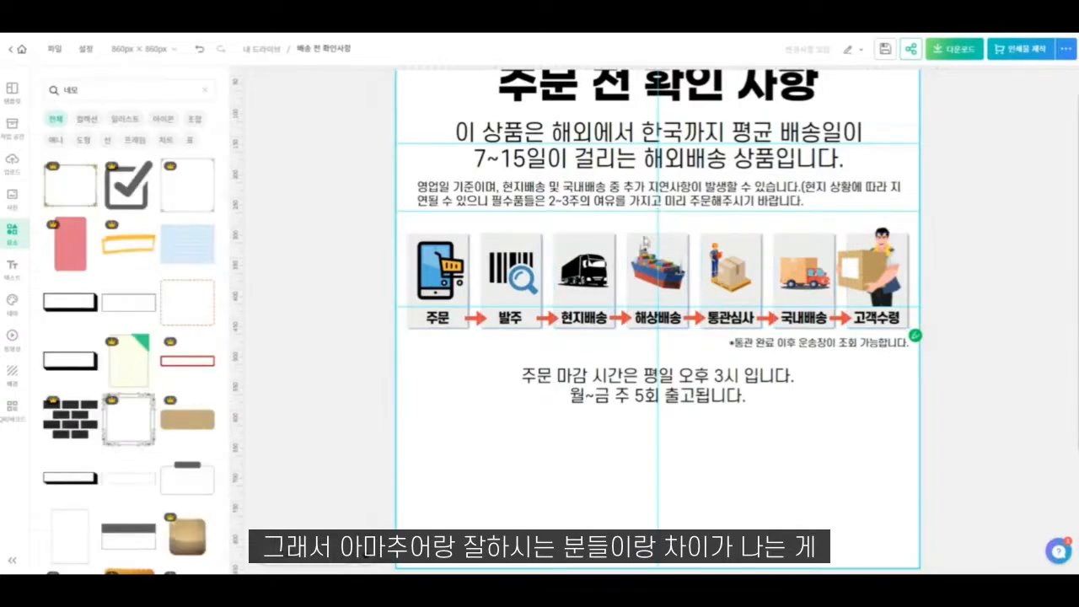
- Enlarge the package image above "통관심사" to 86 × 104 px and nudge it to the middle of its box
left_click(730, 265)
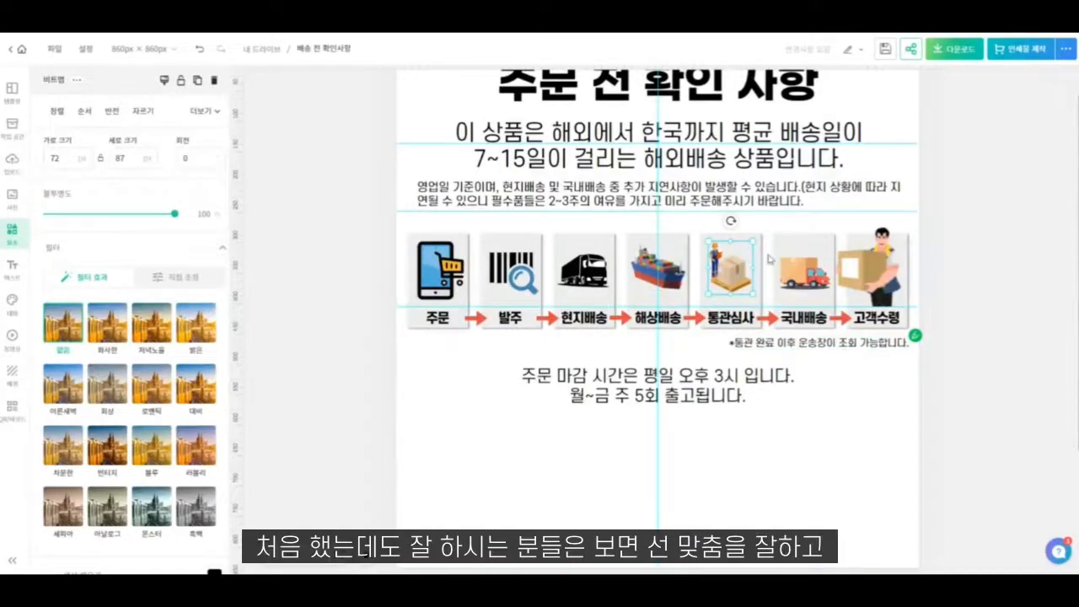
left_click_drag(748, 289, 761, 303)
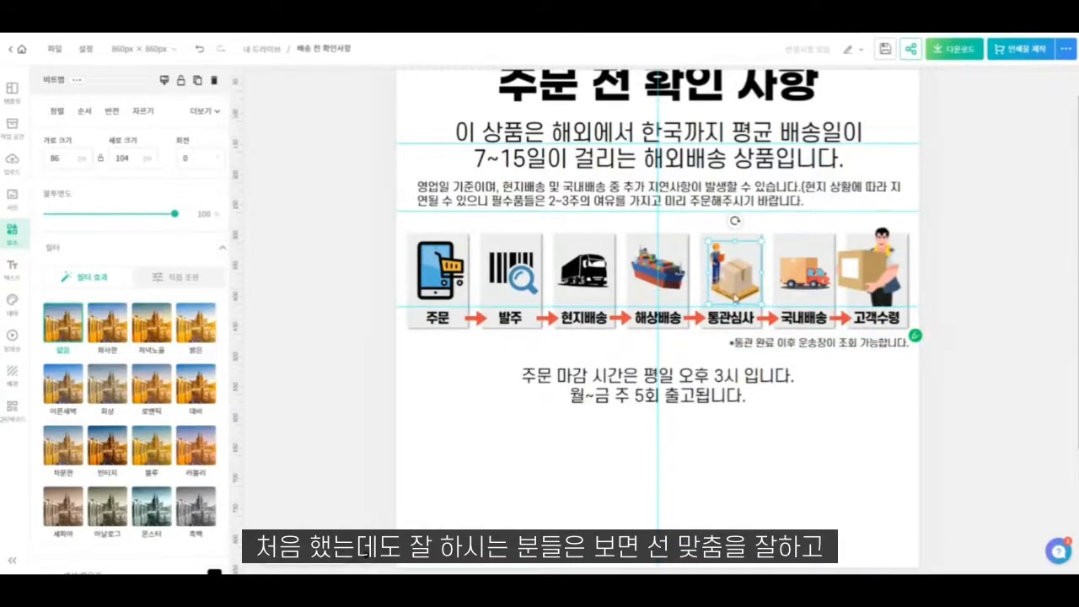
key("Left")
key("Left")
key("Left")
key("Left")
key("Left")
key("Up")
key("Left")
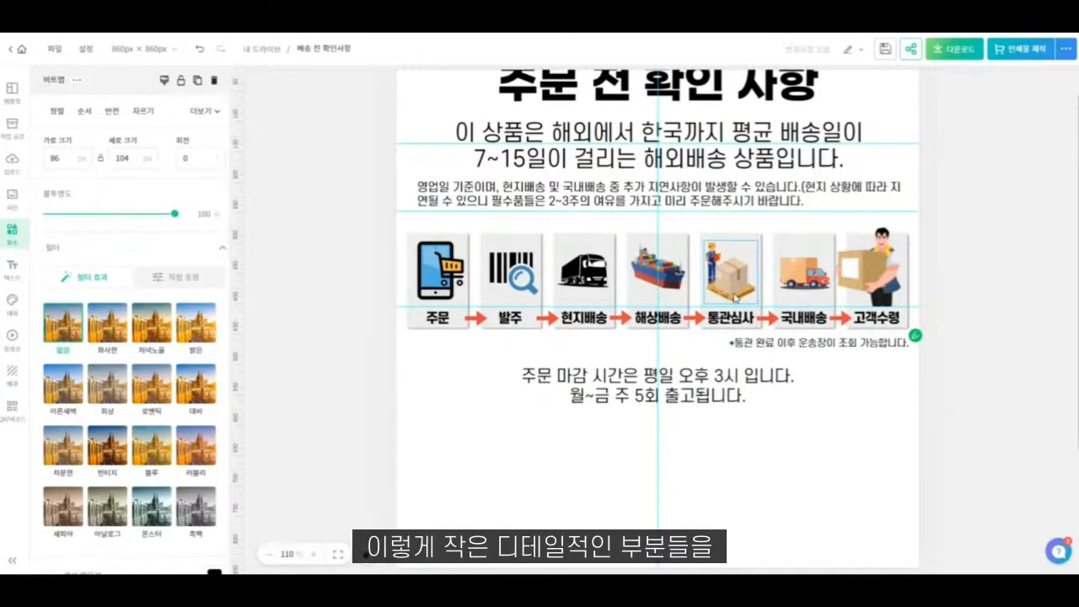
left_click(802, 365)
left_click(529, 466)
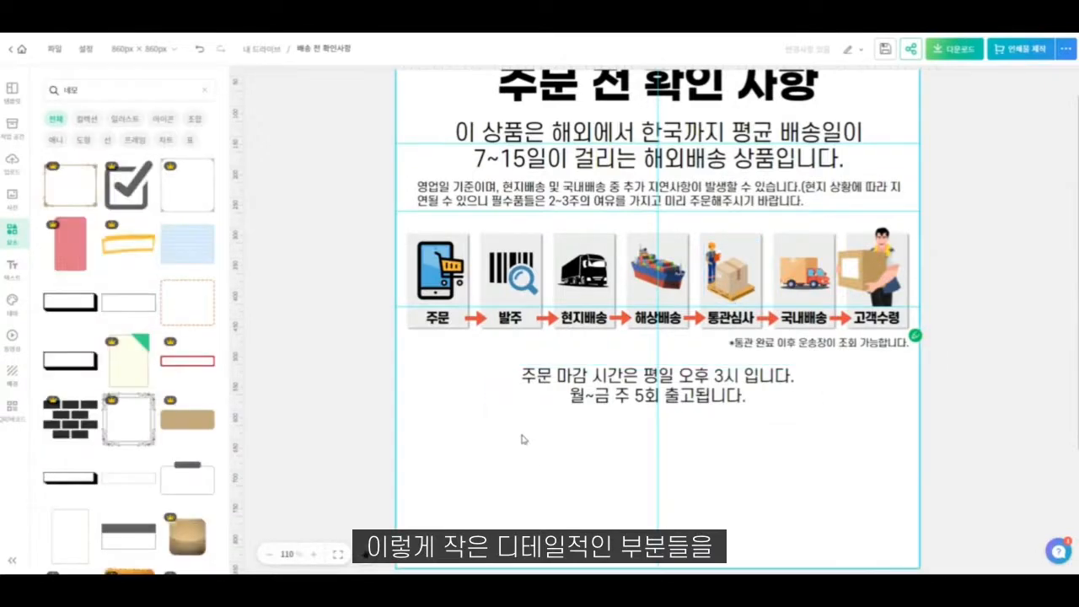
scroll(523, 439, "up", 2)
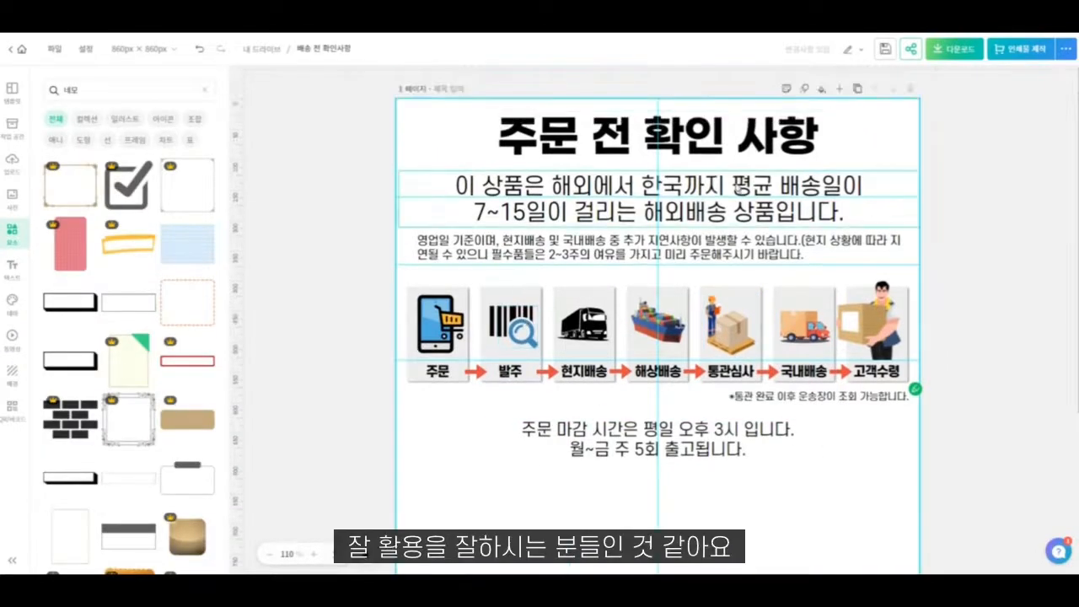
- Emphasise "해외배송 상품" in the delivery sentence by changing its font to 에스코어 드림 8
left_click(738, 190)
left_click(738, 196)
left_click(728, 190)
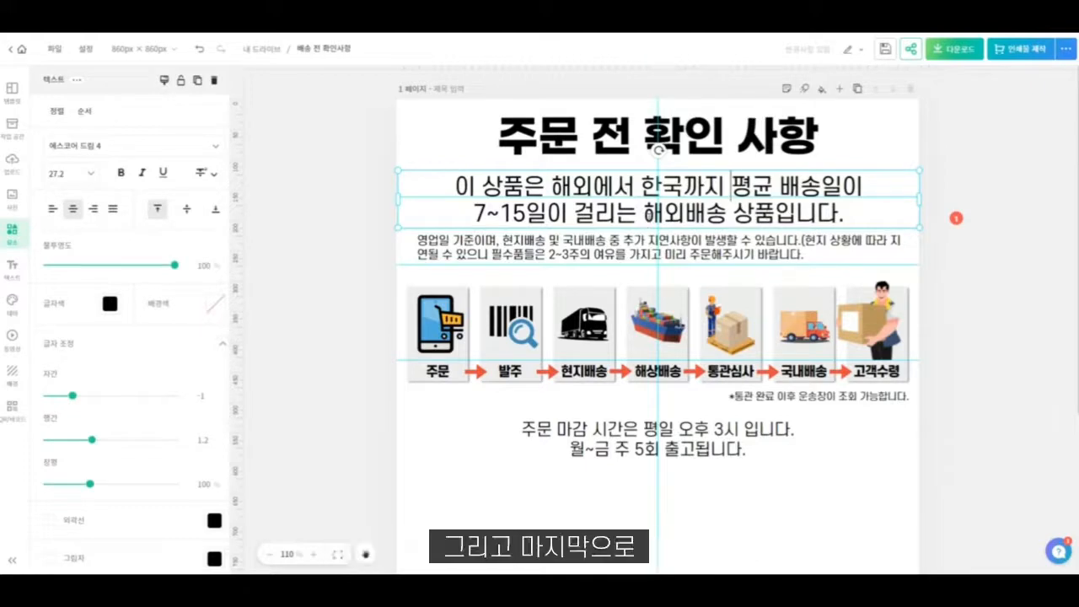
left_click_drag(676, 212, 799, 212)
left_click(74, 145)
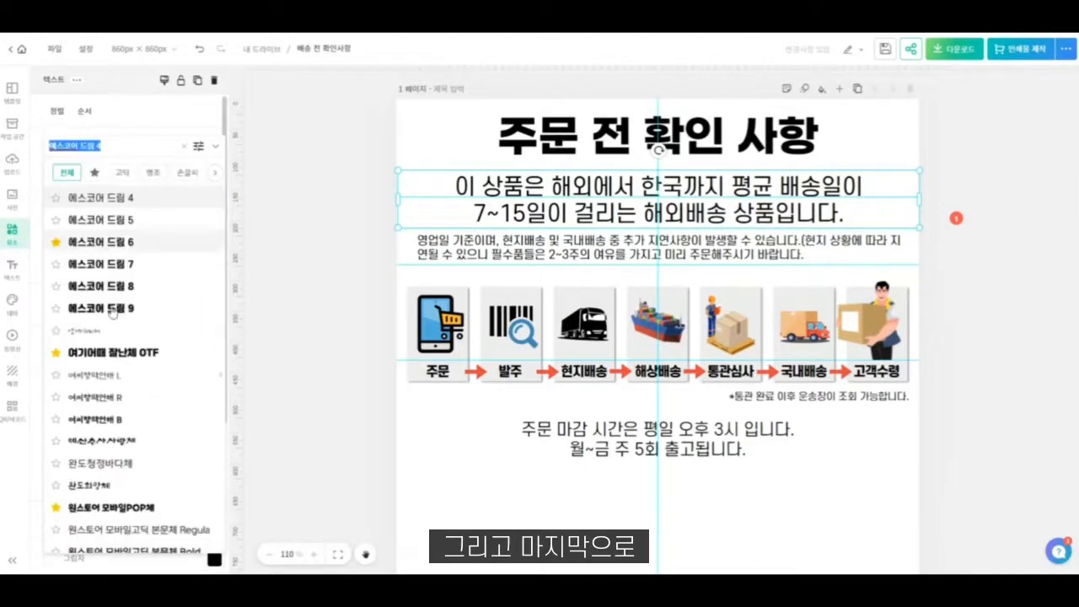
left_click(101, 286)
left_click(531, 222)
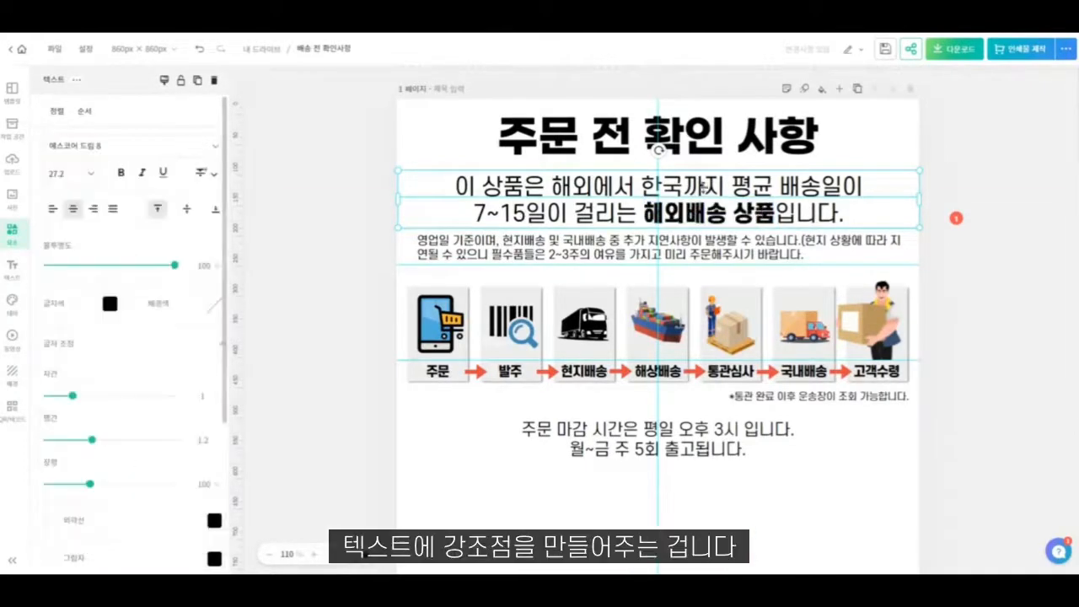
left_click(884, 141)
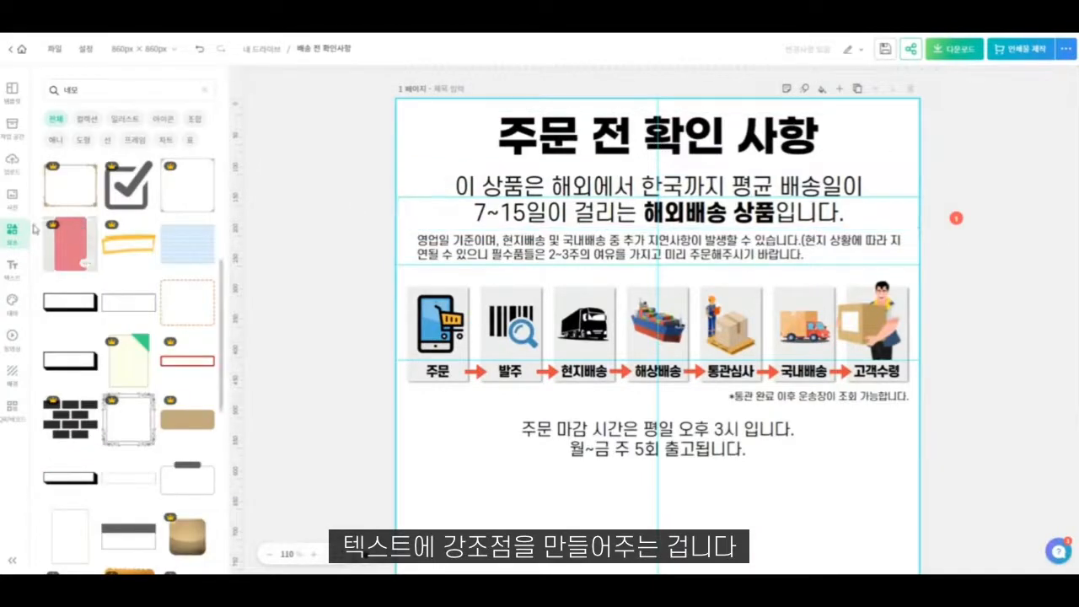
- Add a grey rectangle of about 232 × 28 px over "평균 배송일이" in the delivery sentence
scroll(99, 260, "up", 3)
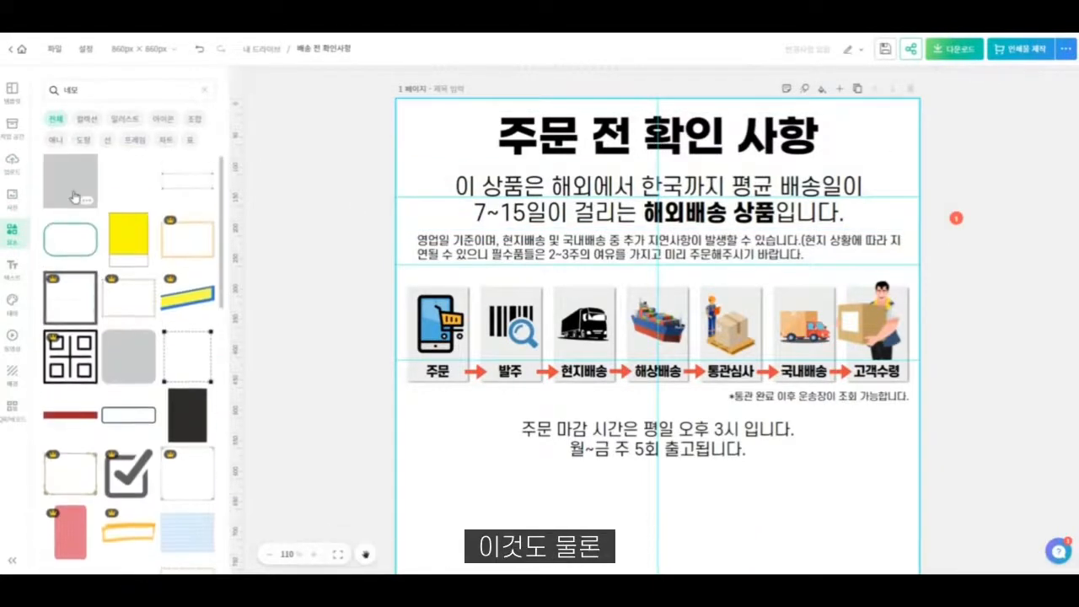
left_click(80, 195)
left_click_drag(669, 510, 808, 192)
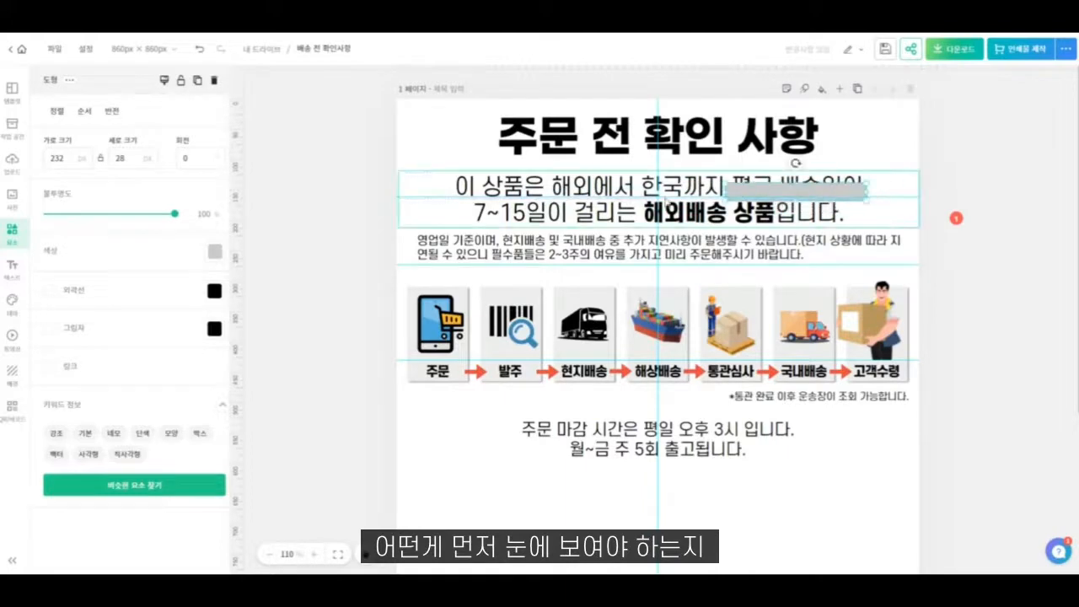
double_click(758, 212)
left_click(551, 186)
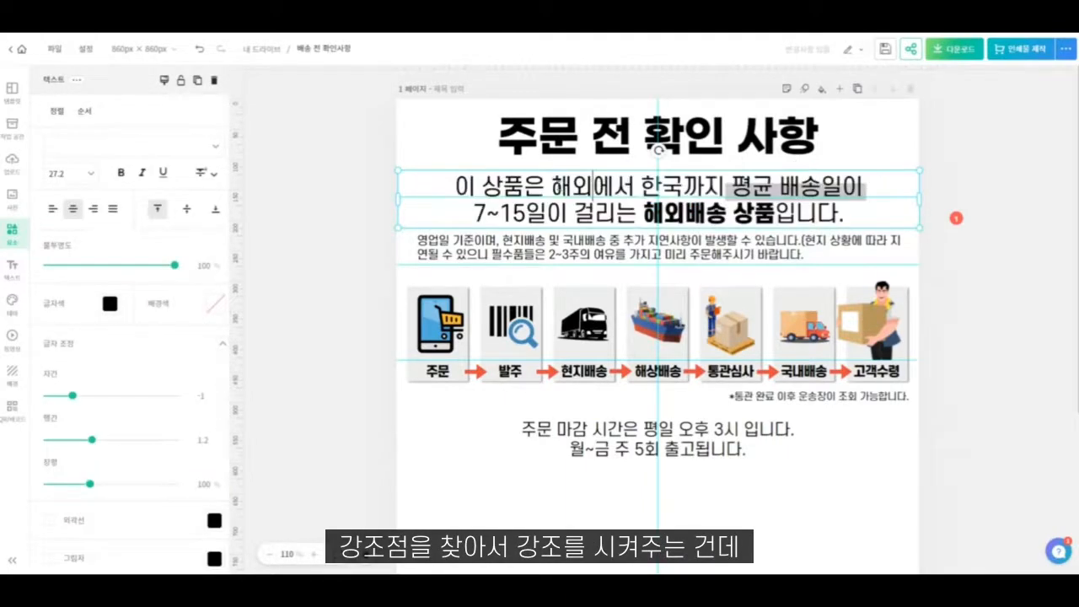
left_click_drag(552, 186, 592, 186)
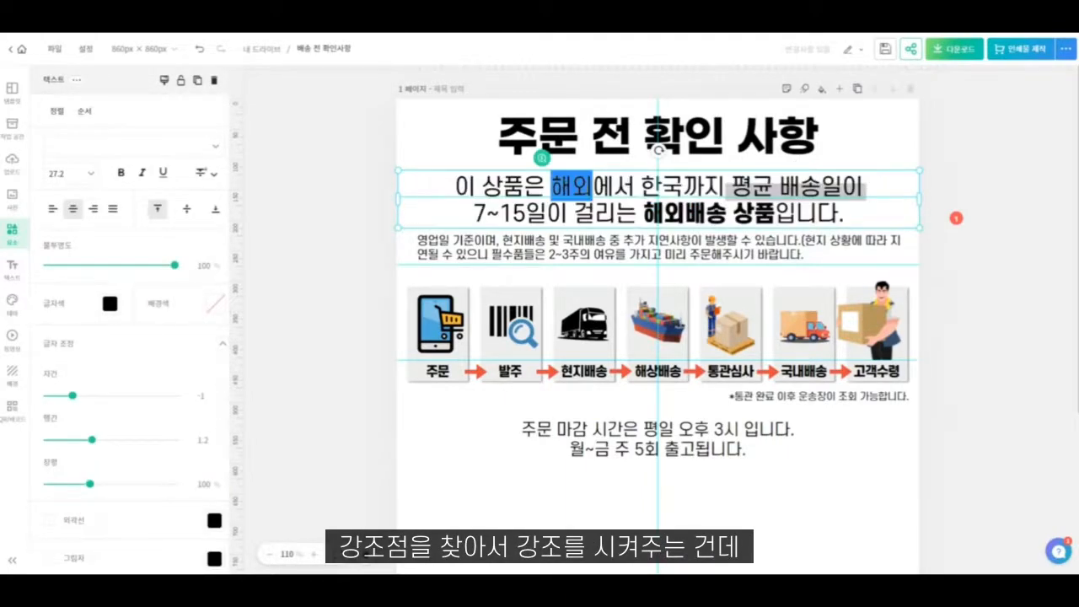
left_click(907, 150)
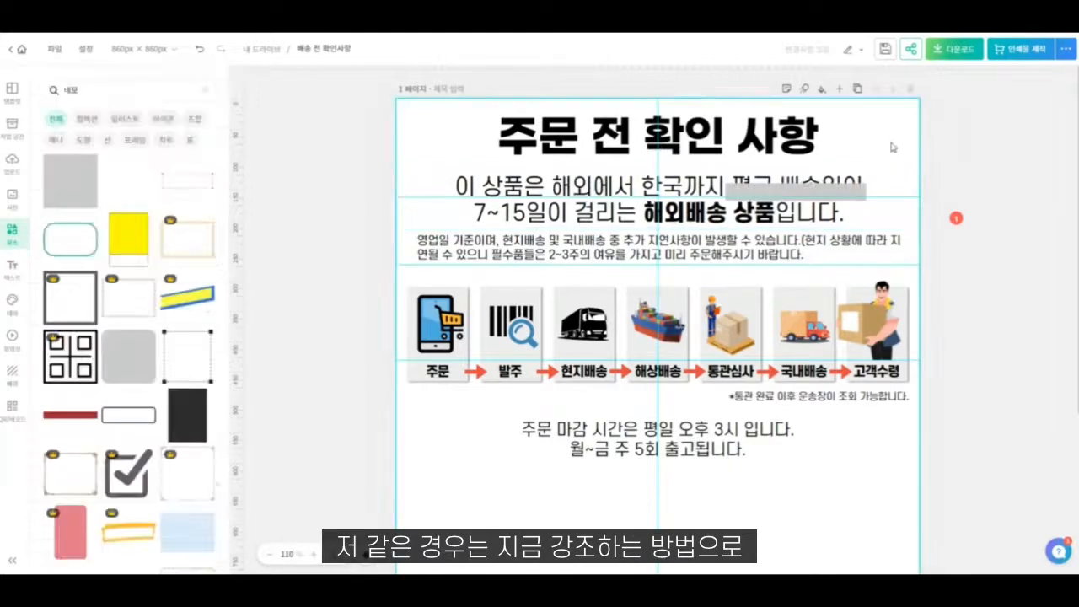
- Recolour the grey rectangle amber yellow and send it behind "평균 배송일이" as a highlighter mark
left_click(851, 192)
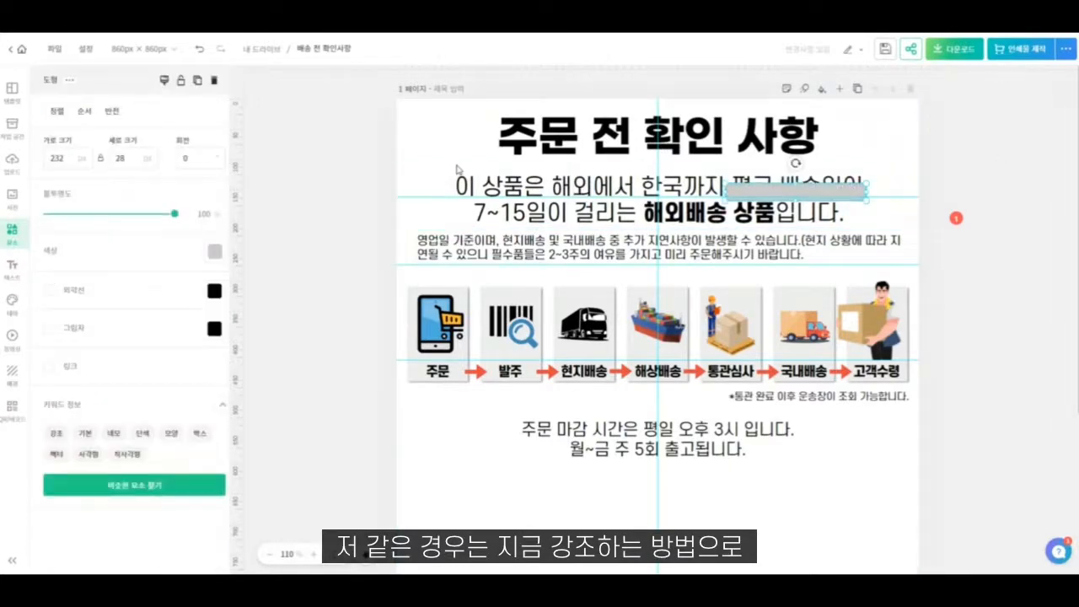
left_click(212, 253)
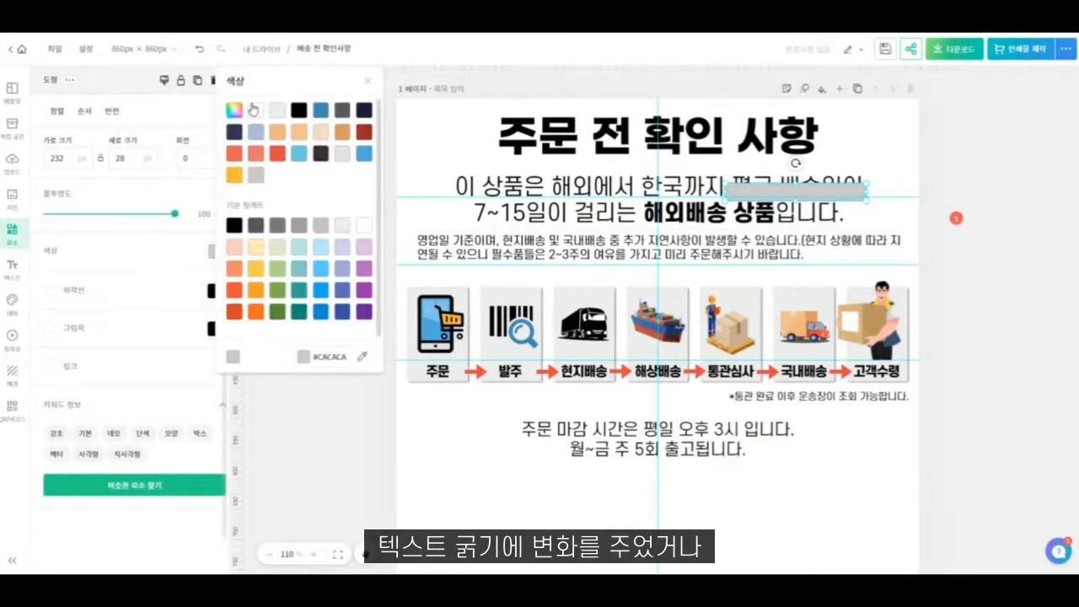
left_click(254, 270)
left_click(784, 196)
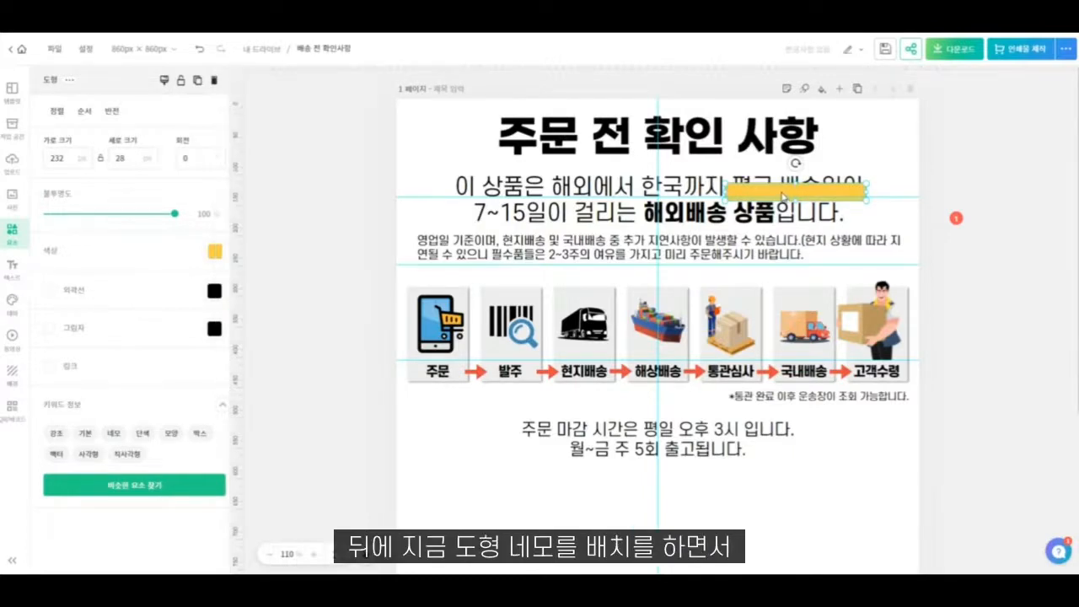
key("ctrl+[")
left_click(908, 141)
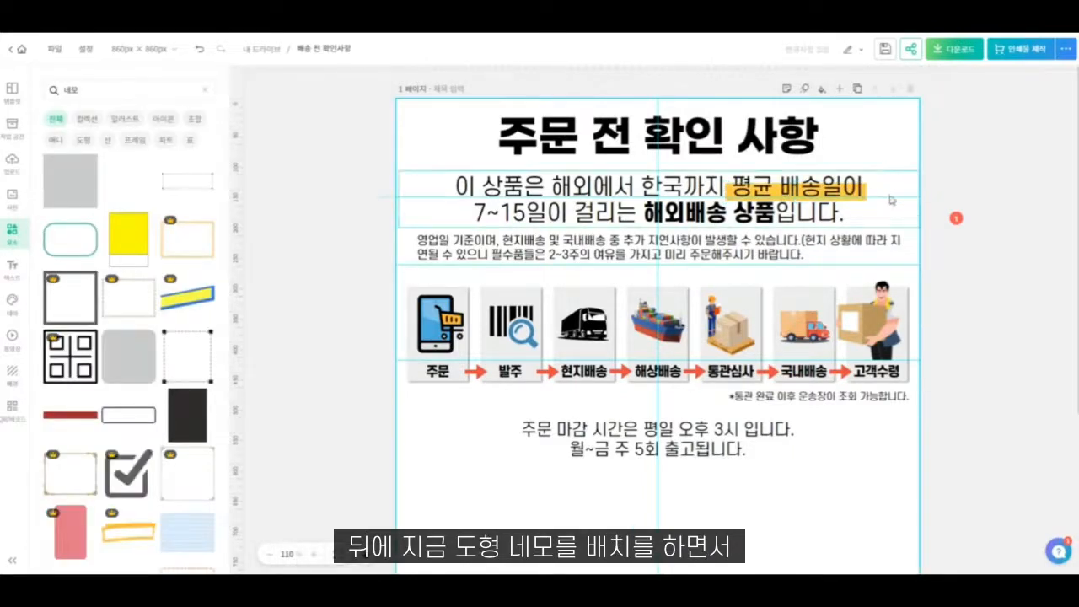
- Extend the yellow highlight upward to a height of 39 px so it covers "평균 배송일이" fully
left_click(858, 196)
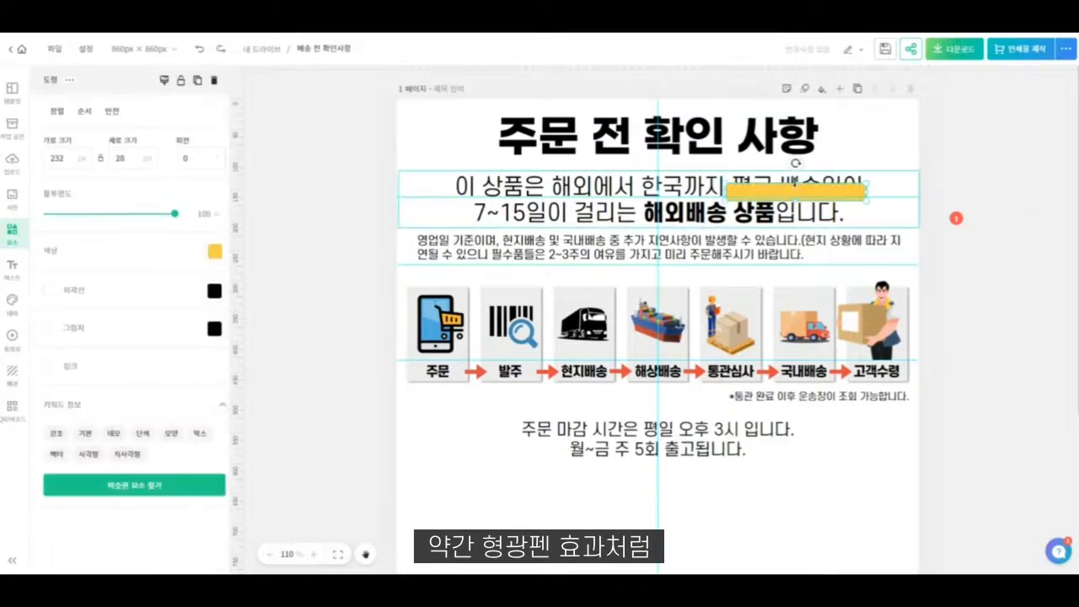
left_click_drag(796, 184, 791, 175)
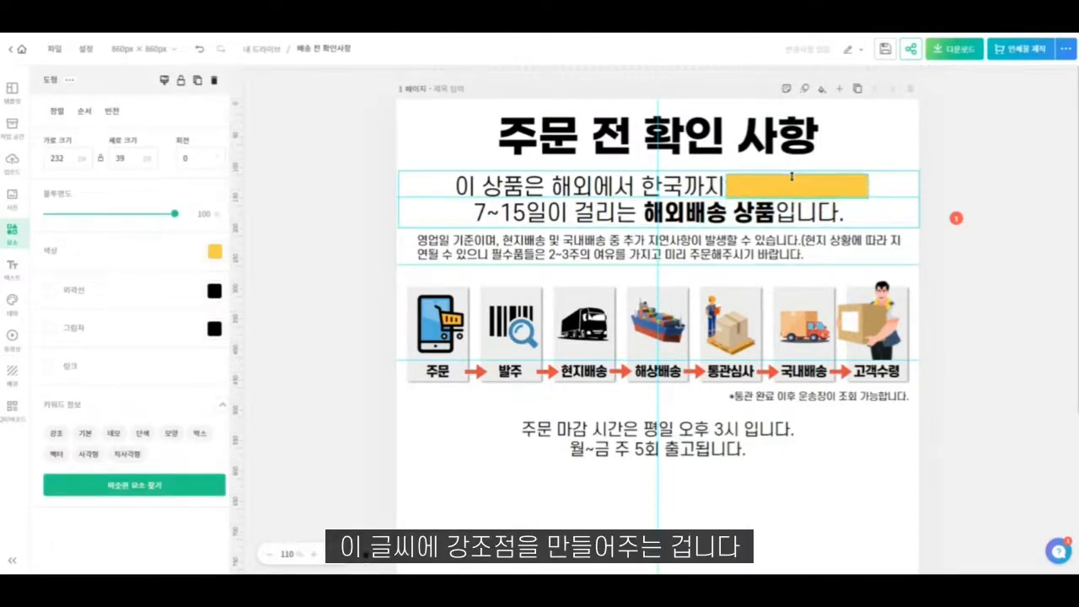
left_click_drag(791, 176, 791, 175)
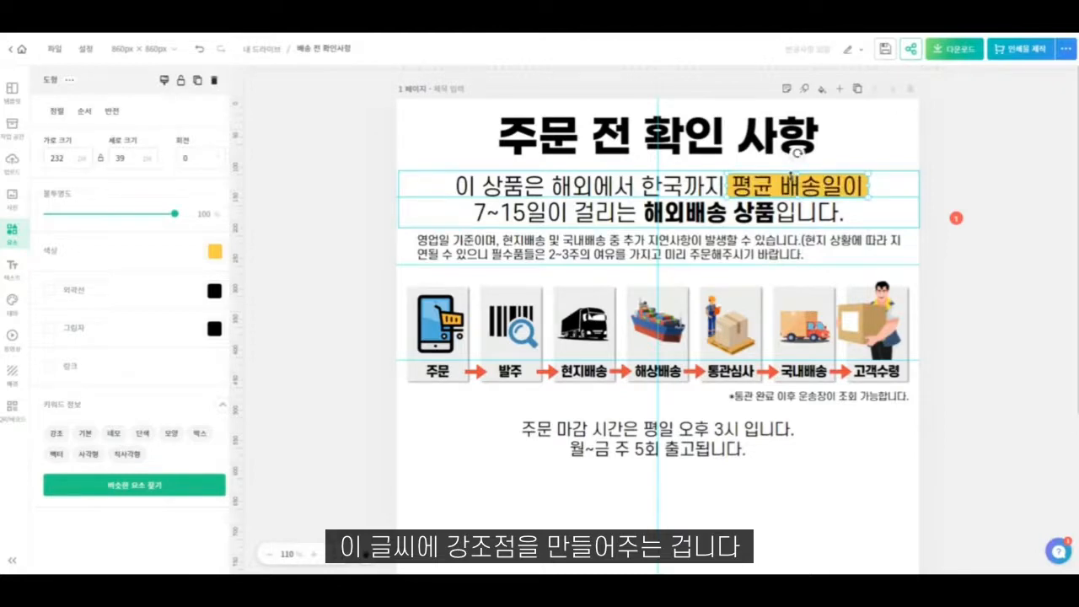
left_click(865, 120)
- Duplicate the yellow highlight behind "7~15일이" and narrow the copy to 170 px
scroll(827, 160, "down", 1)
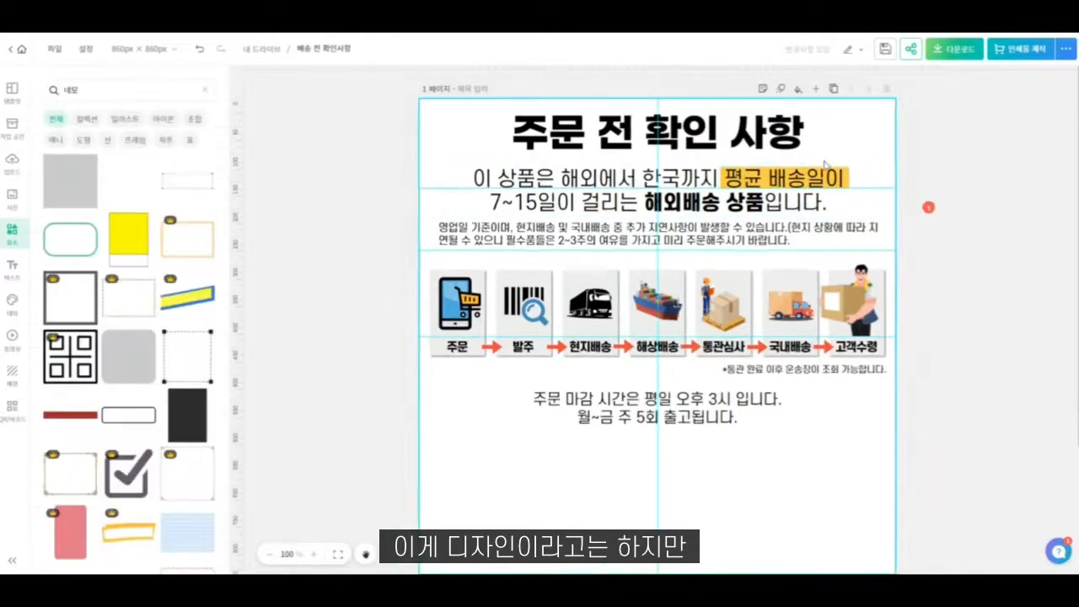
scroll(826, 165, "down", 1)
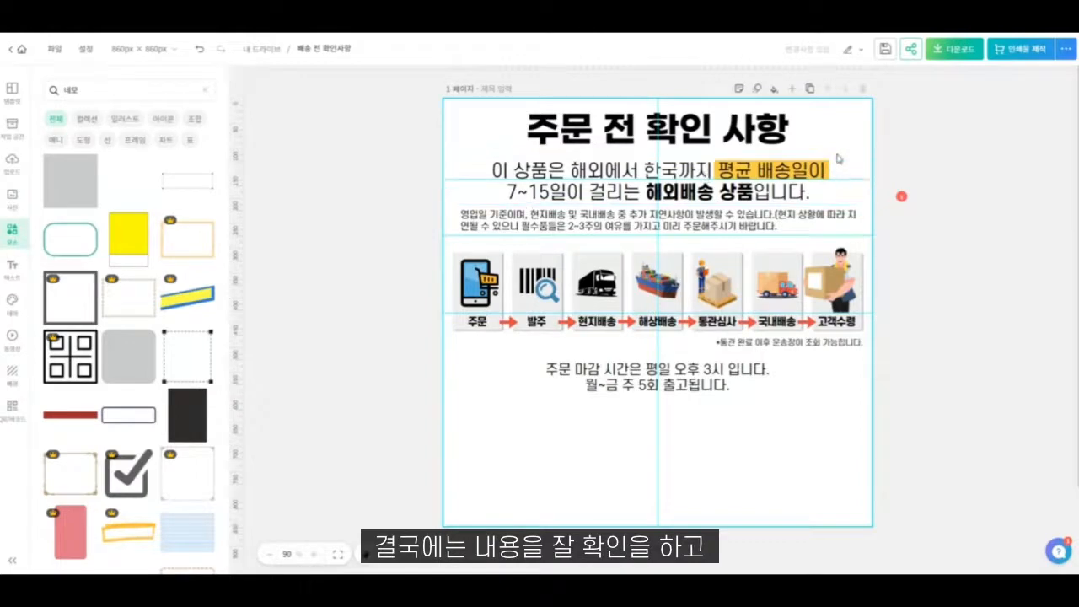
left_click(817, 170)
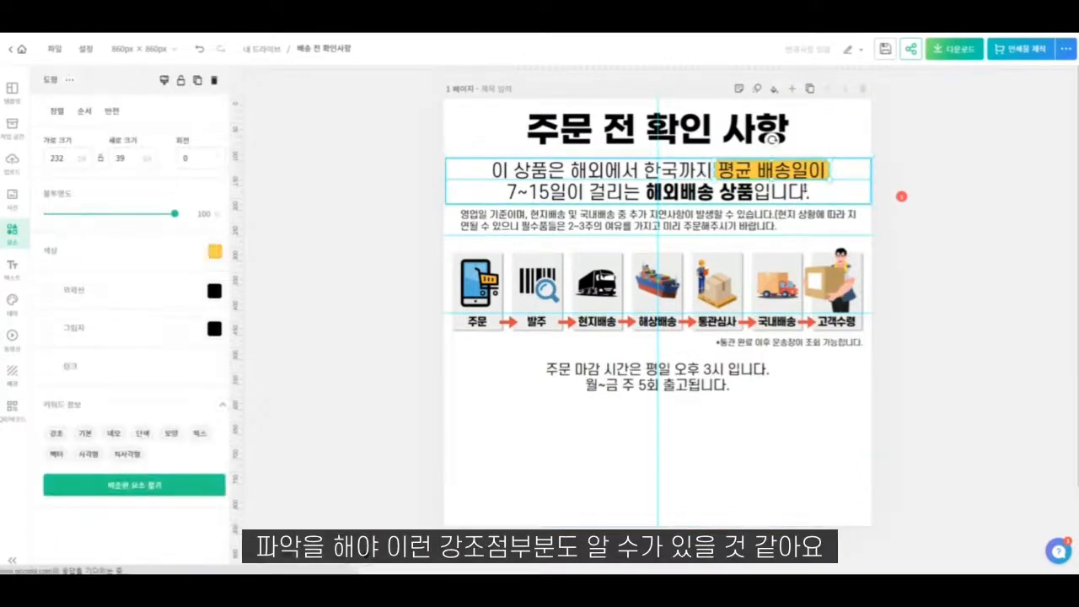
key("ctrl+v")
left_click_drag(782, 177, 585, 193)
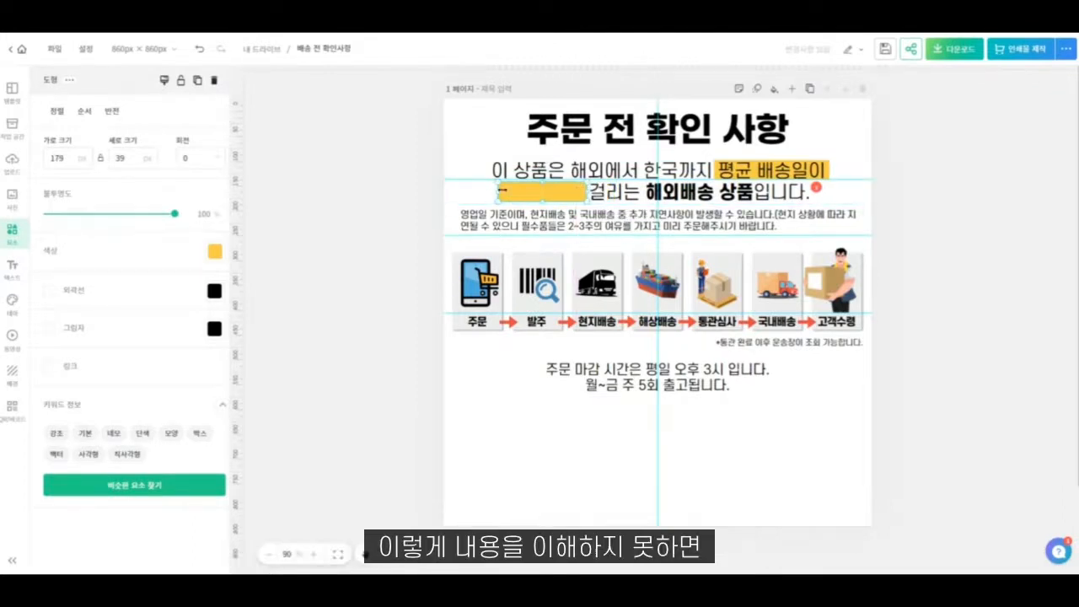
left_click_drag(502, 190, 503, 192)
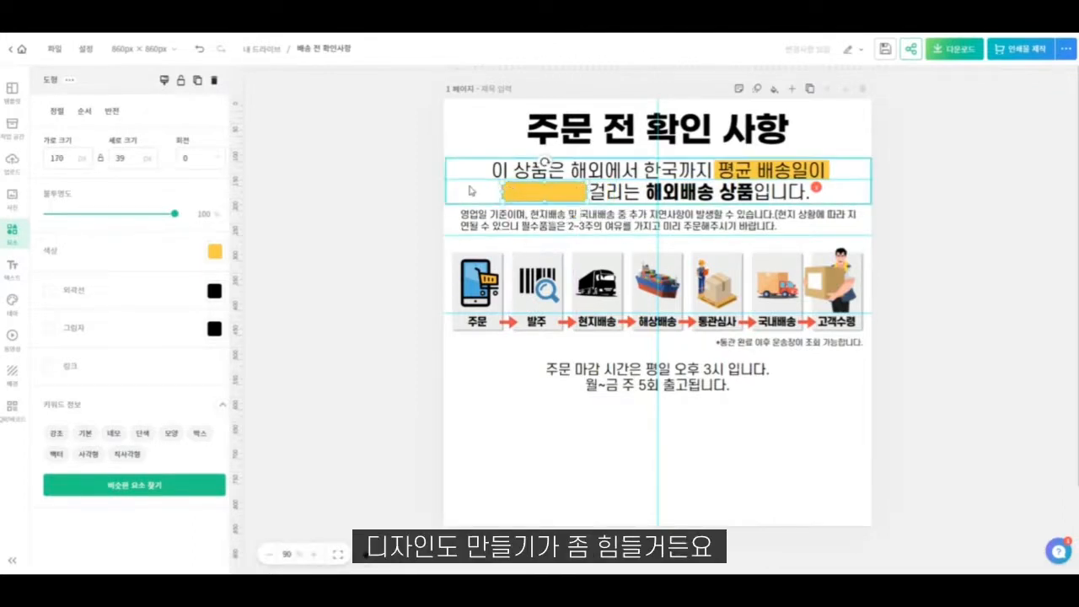
left_click(784, 462)
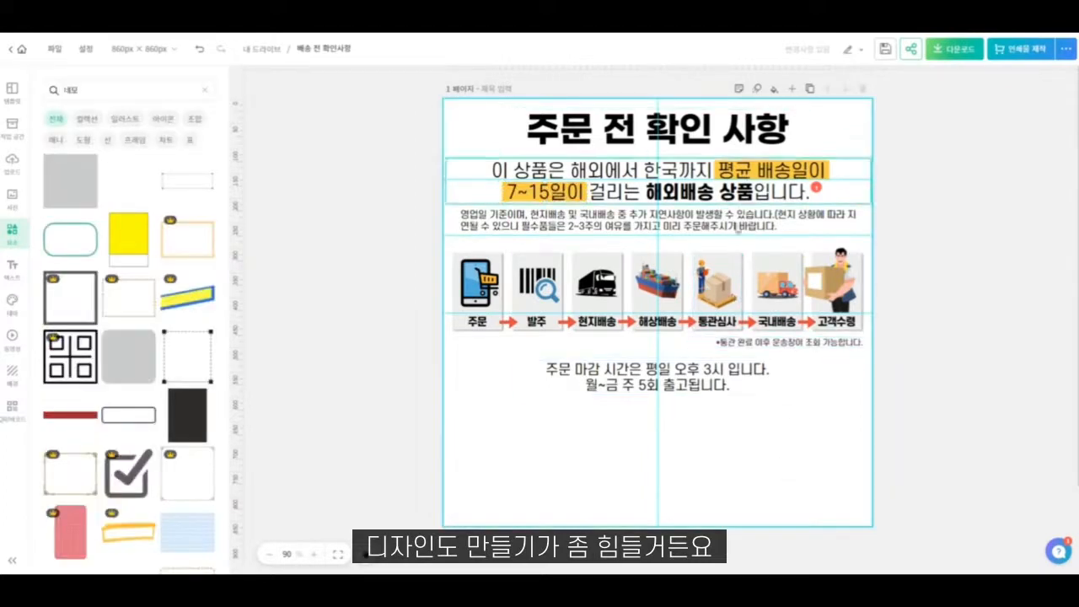
- Resize the page to 860 × 660 px, keeping the design at its original size (원본 크기)
left_click(612, 388)
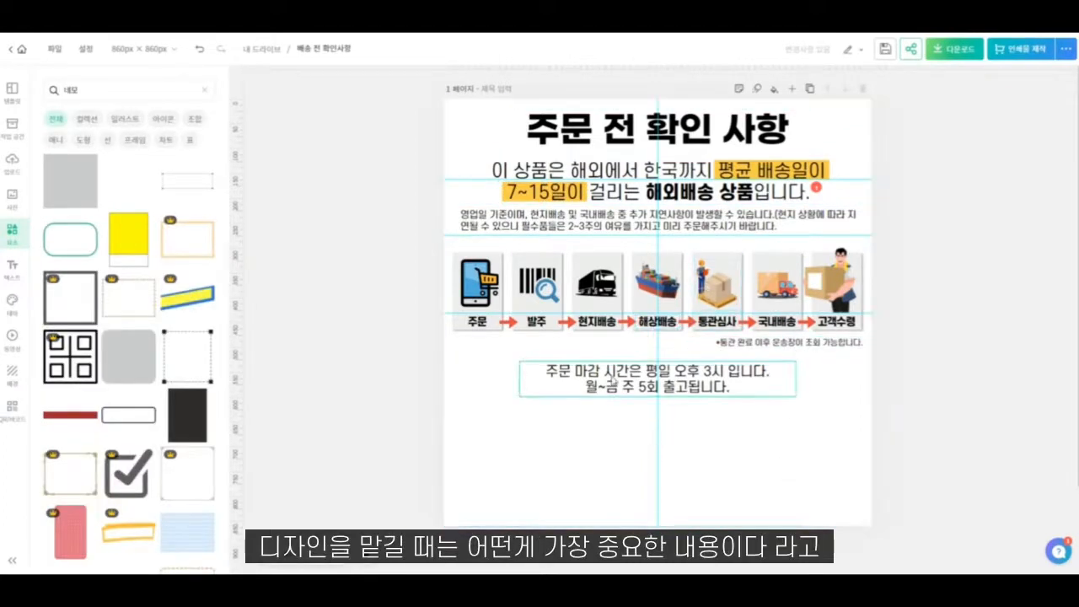
left_click(680, 432)
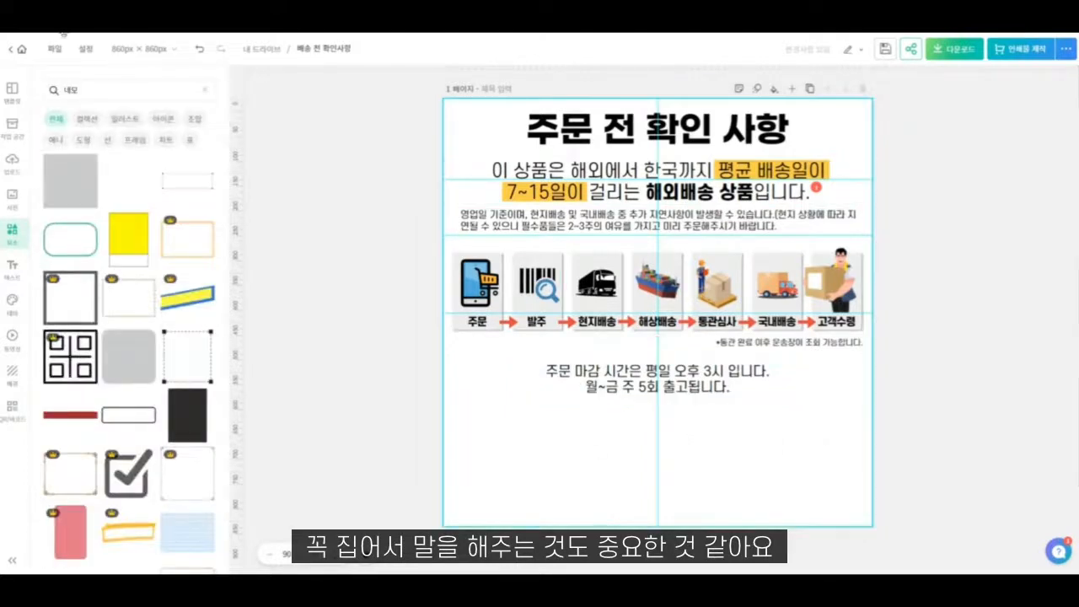
left_click(129, 46)
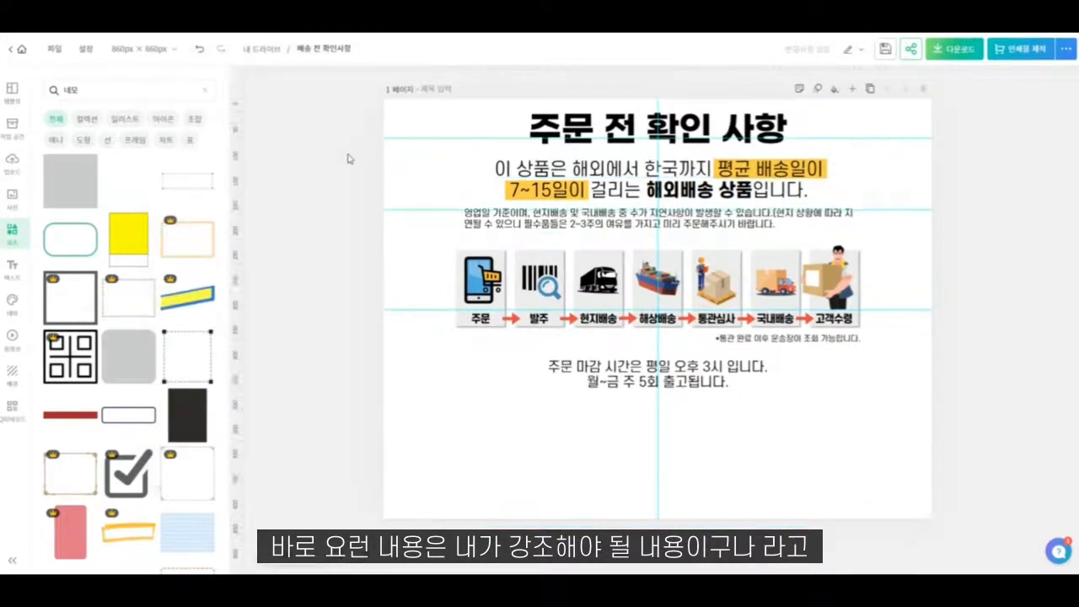
left_click(1007, 109)
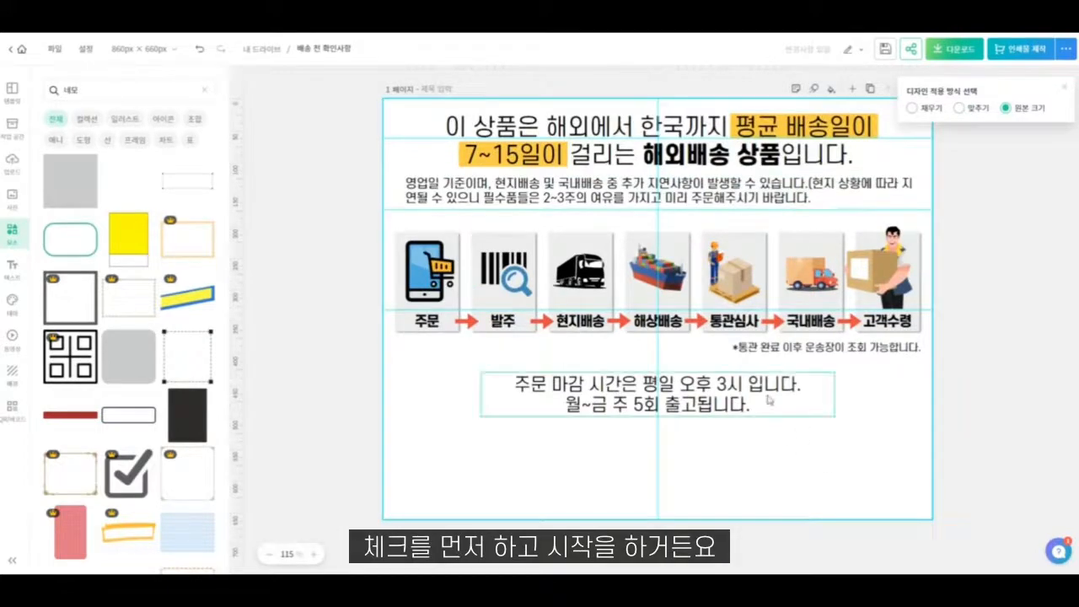
- Move all page elements down together so the heading and deadline text both fit inside the shortened page
left_click(609, 110)
left_click_drag(401, 108, 923, 510)
left_click_drag(752, 126, 748, 210)
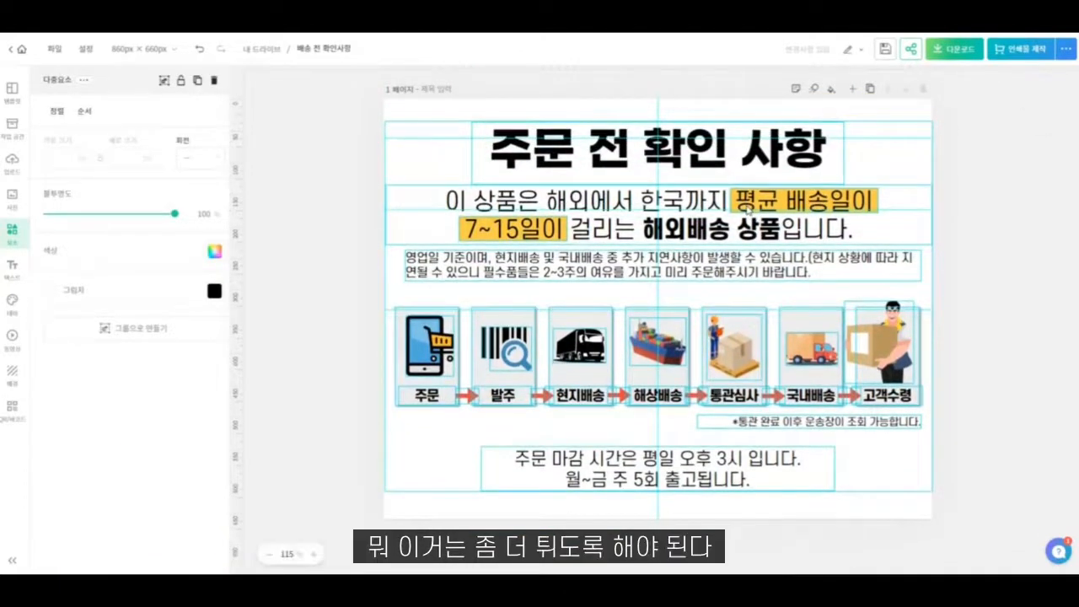
left_click(909, 524)
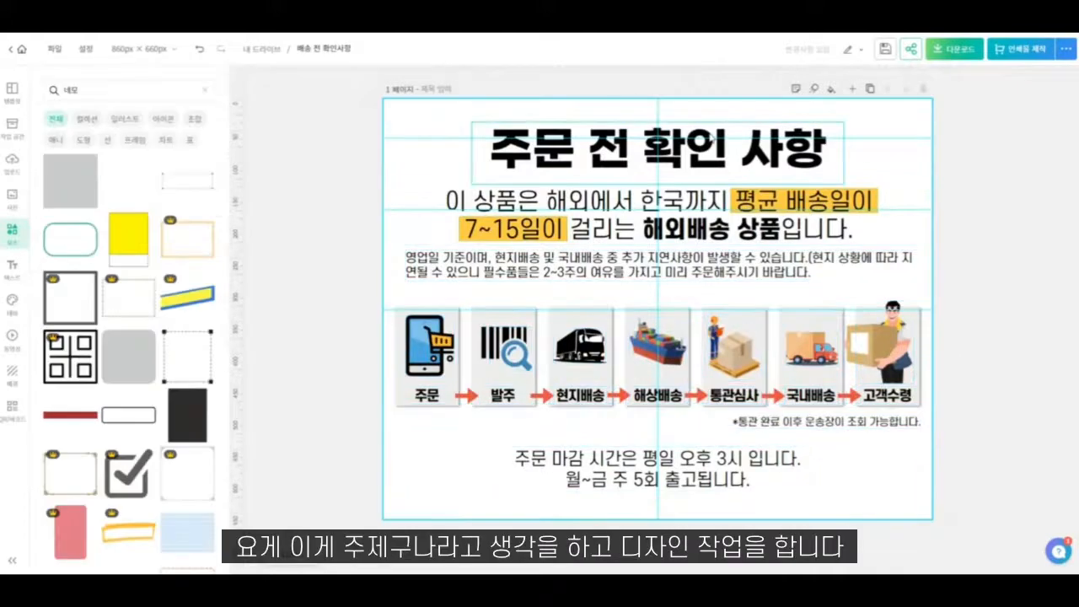
- Search the elements library for "체크" and look through the check mark graphics for the heading
left_click(710, 155)
left_click(888, 160)
left_click(489, 151)
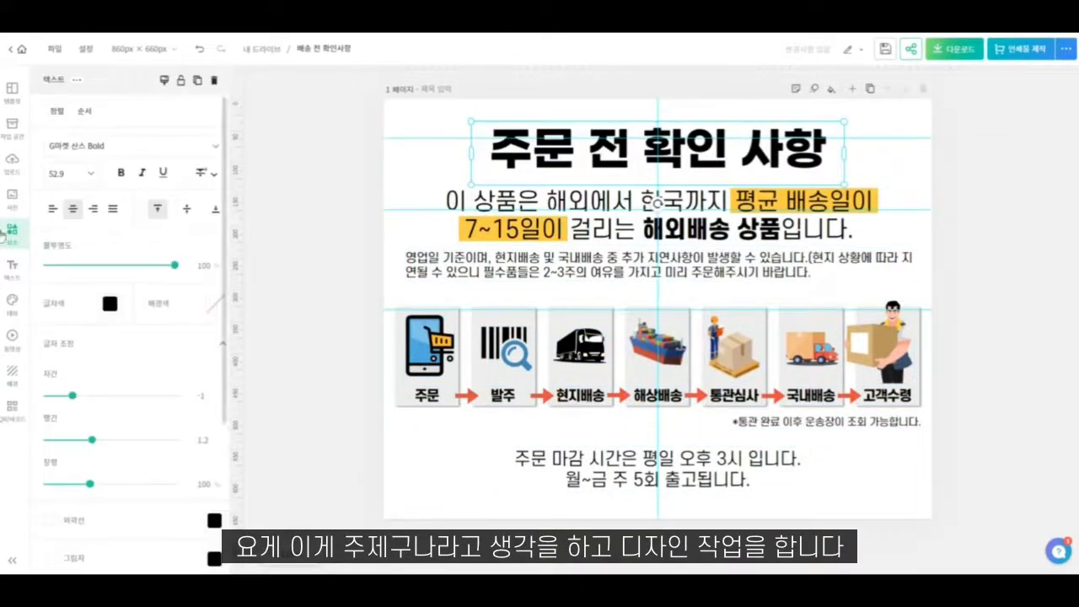
left_click(11, 270)
left_click(11, 232)
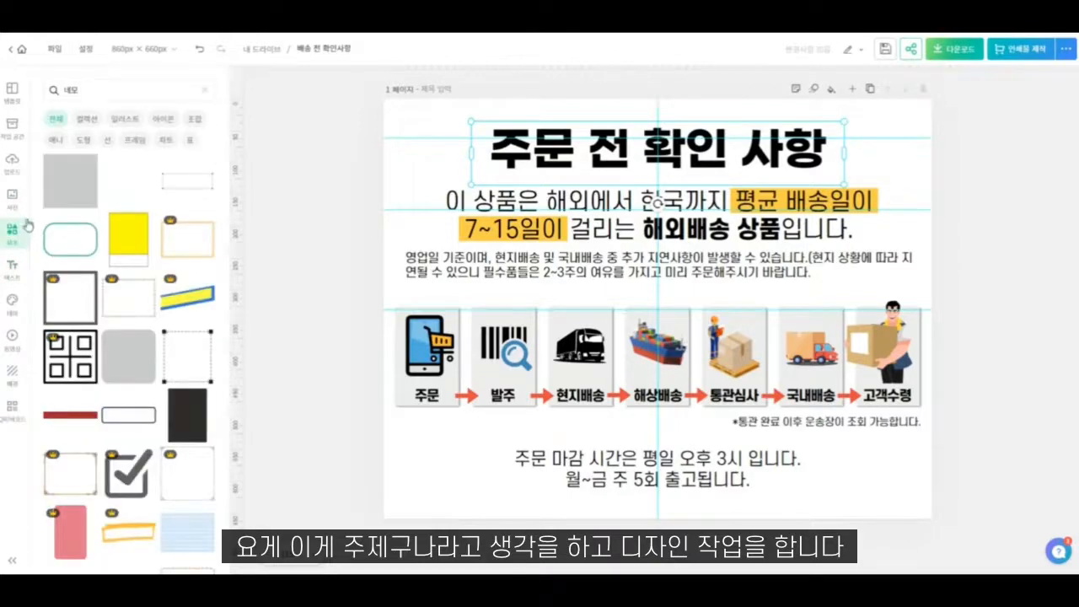
left_click(102, 86)
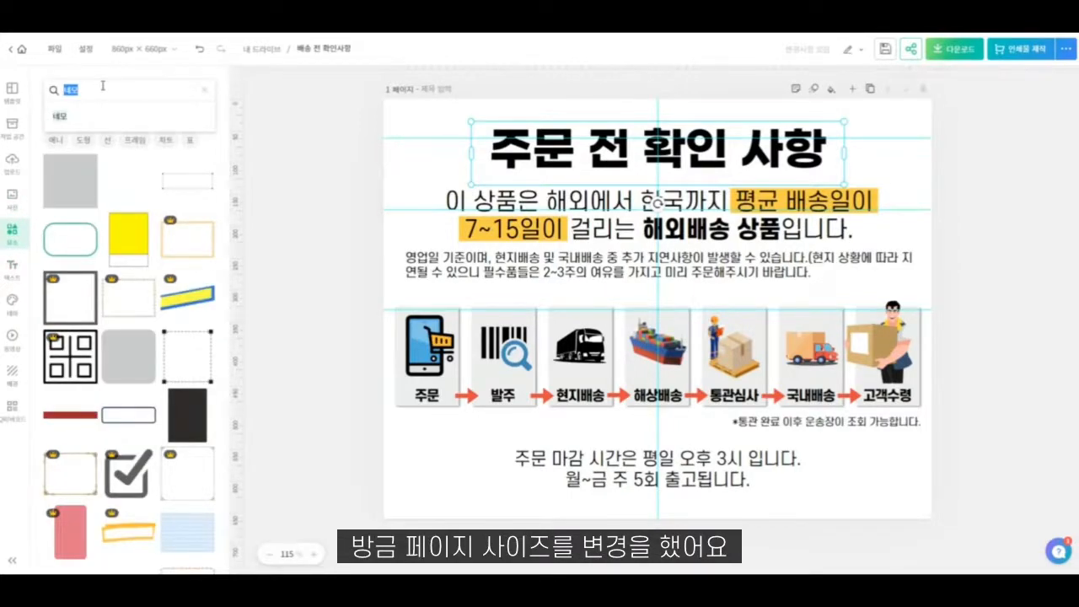
type("체크")
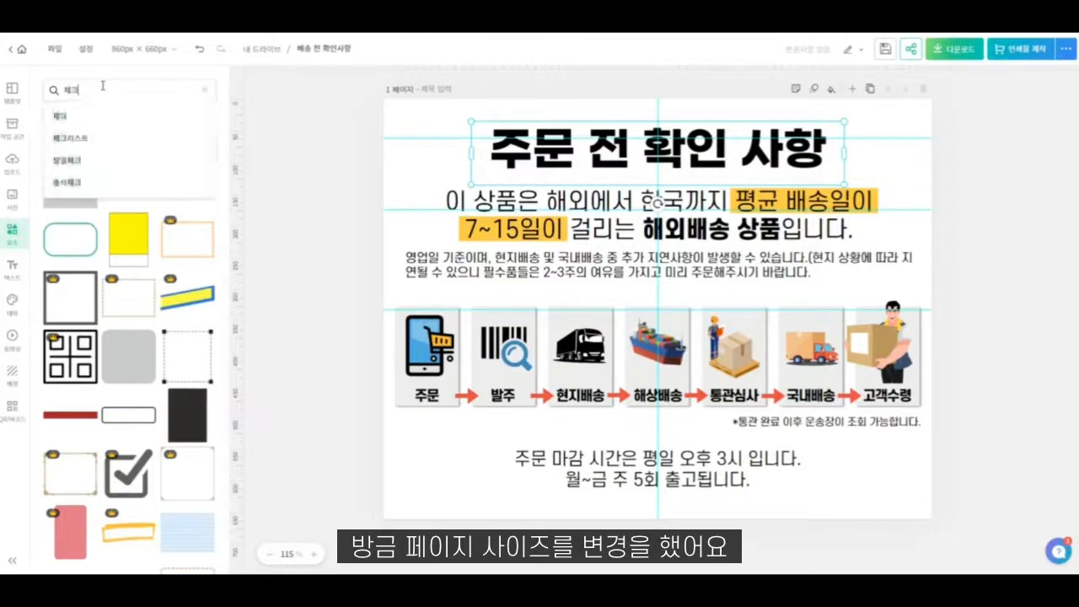
key("Return")
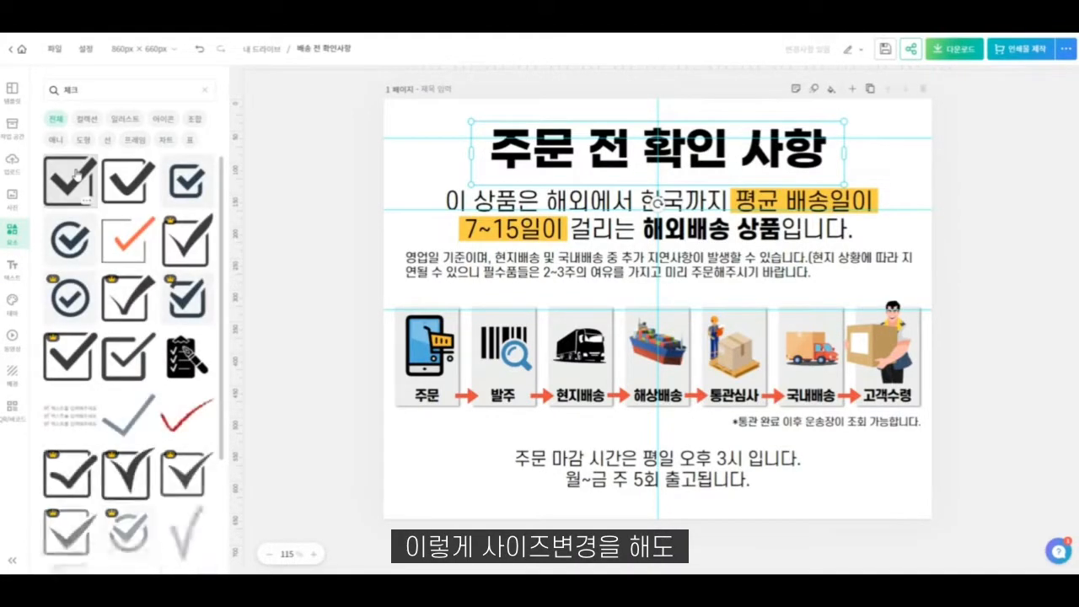
scroll(164, 358, "down", 2)
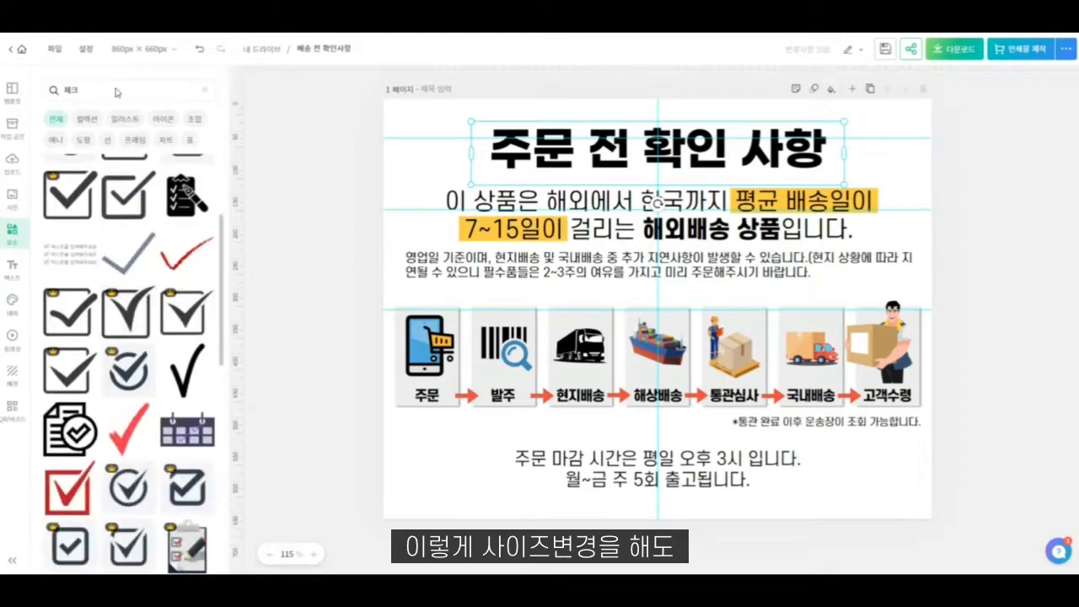
- Search the elements library for "알림" and insert the black outlined bell graphic onto the page
left_click(91, 95)
type("알림")
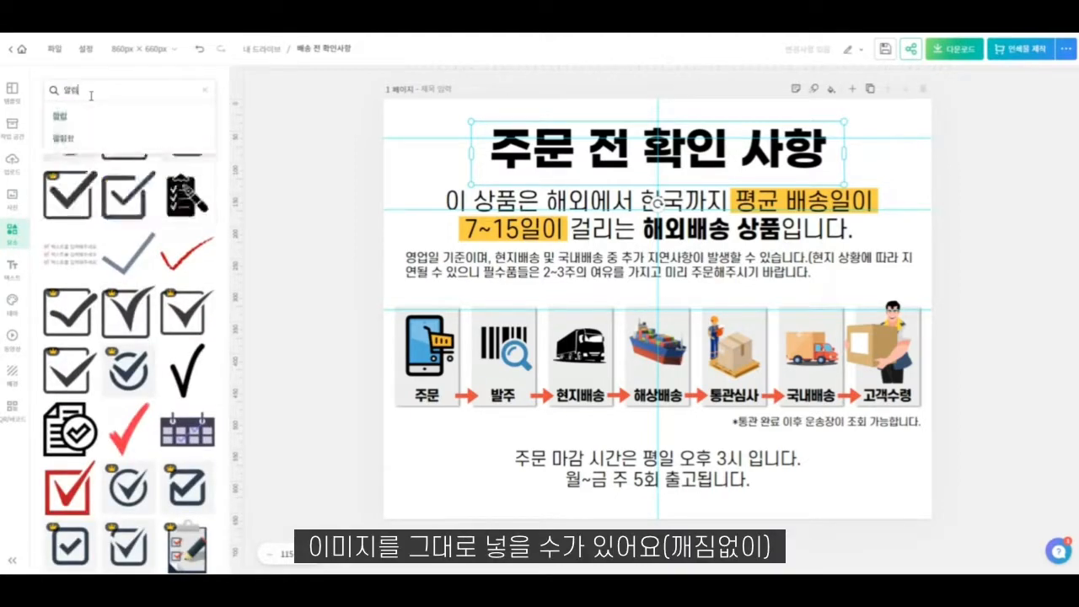
key("Return")
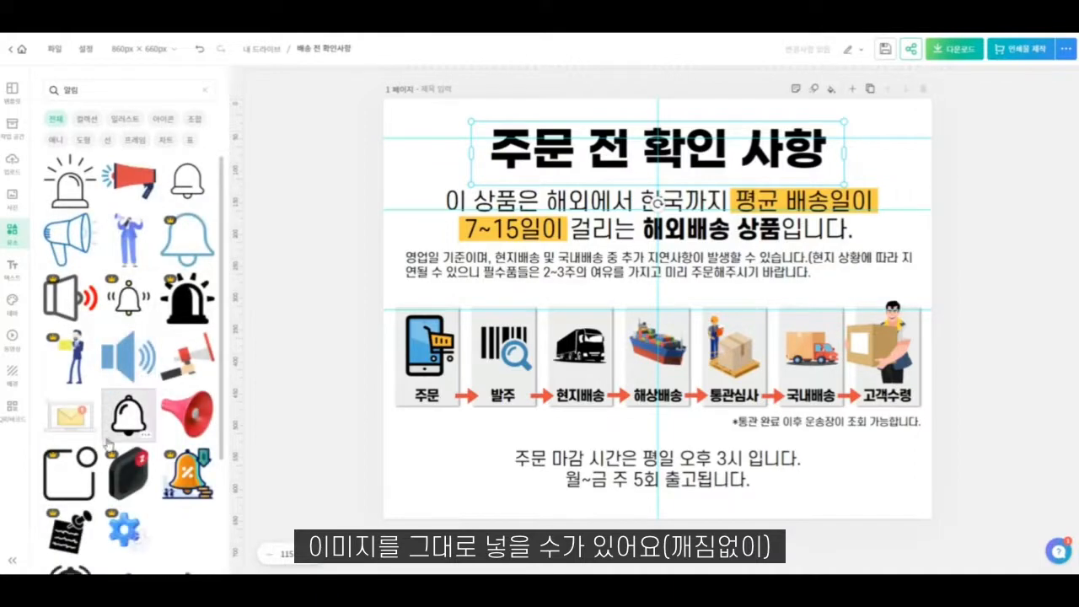
left_click(128, 413)
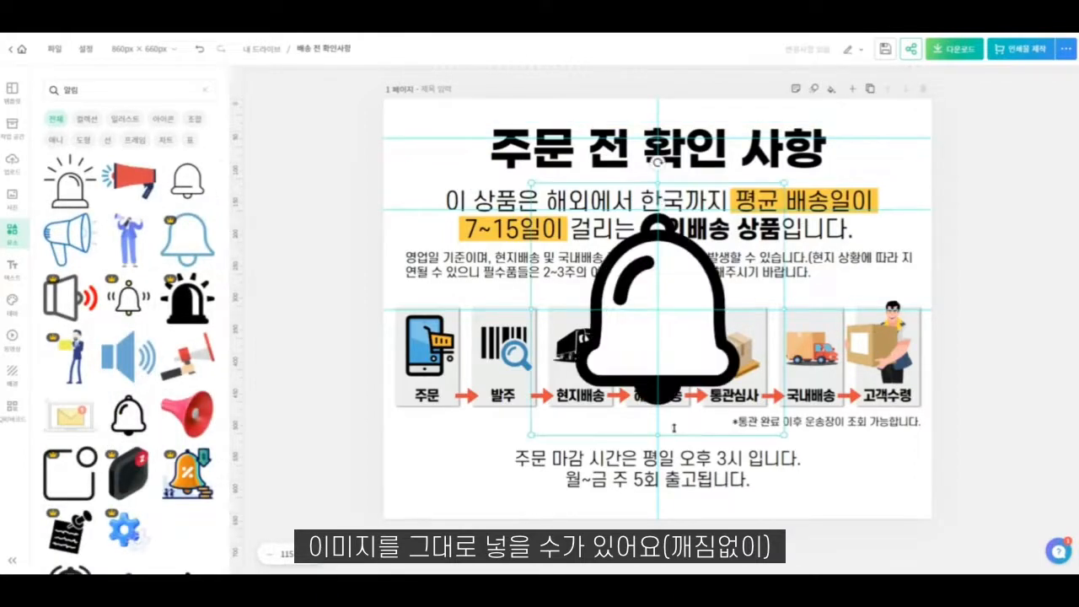
- Rotate the bell 5°, shrink it to 112 × 112 px and place it before the heading, shifting the heading text aside for it
left_click(677, 236)
left_click_drag(657, 161, 671, 163)
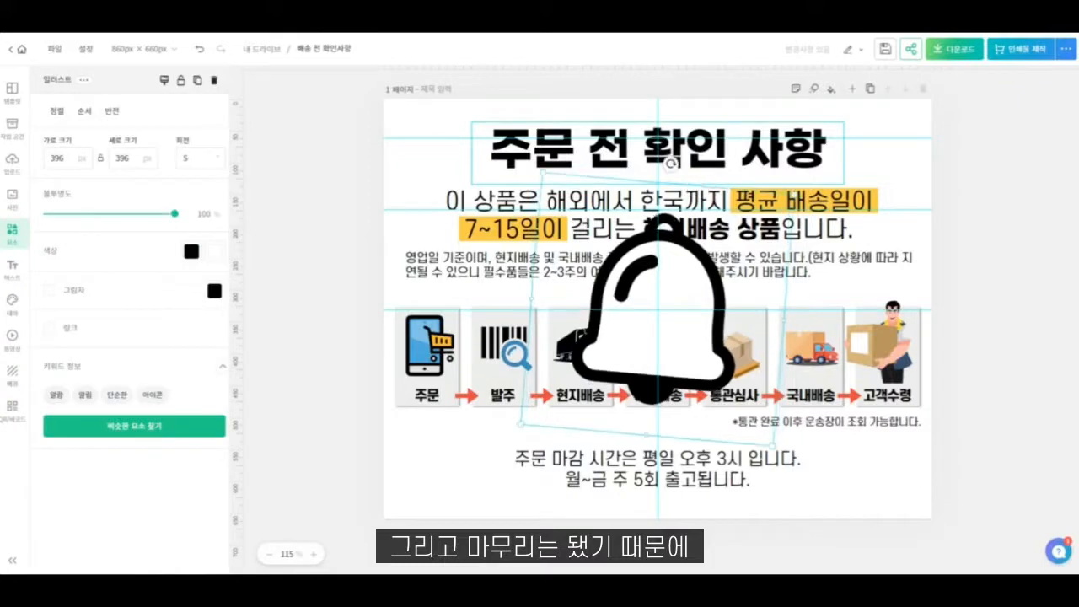
left_click_drag(766, 439, 611, 246)
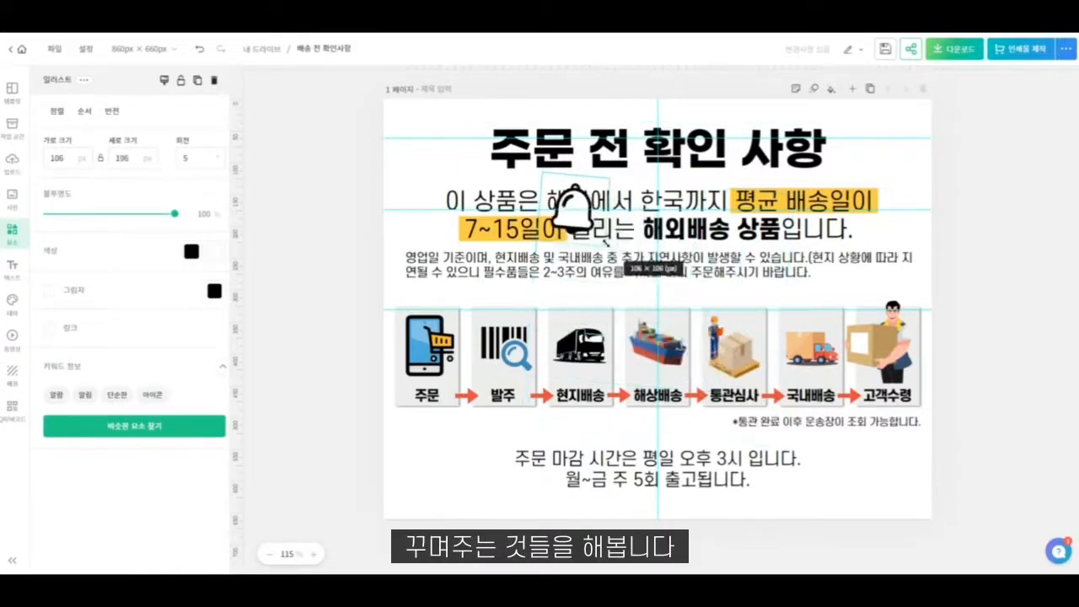
left_click_drag(581, 210, 498, 165)
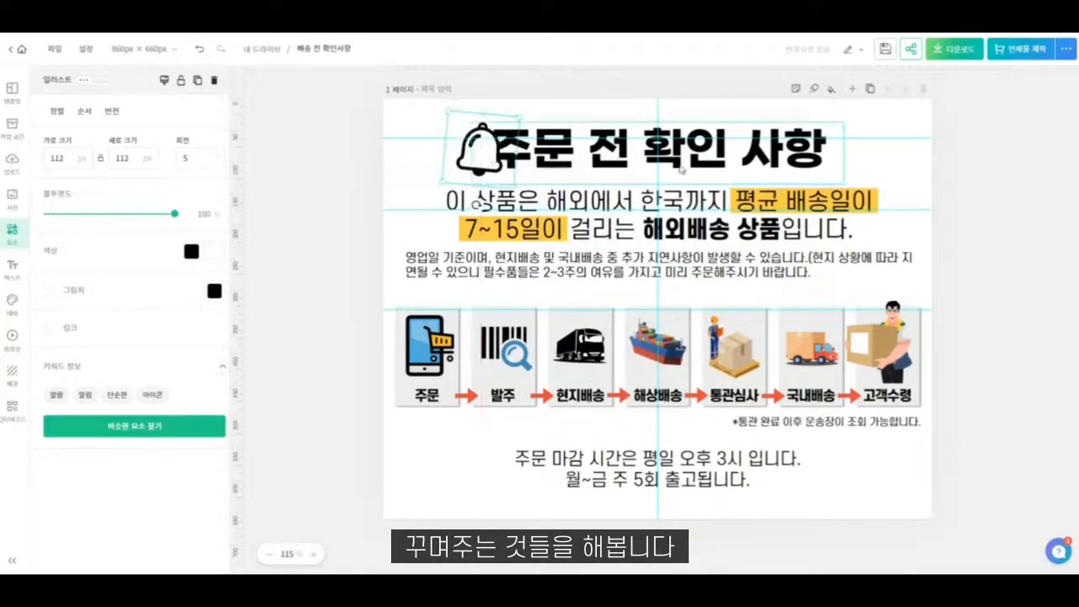
left_click_drag(706, 160, 740, 158)
left_click_drag(476, 158, 490, 156)
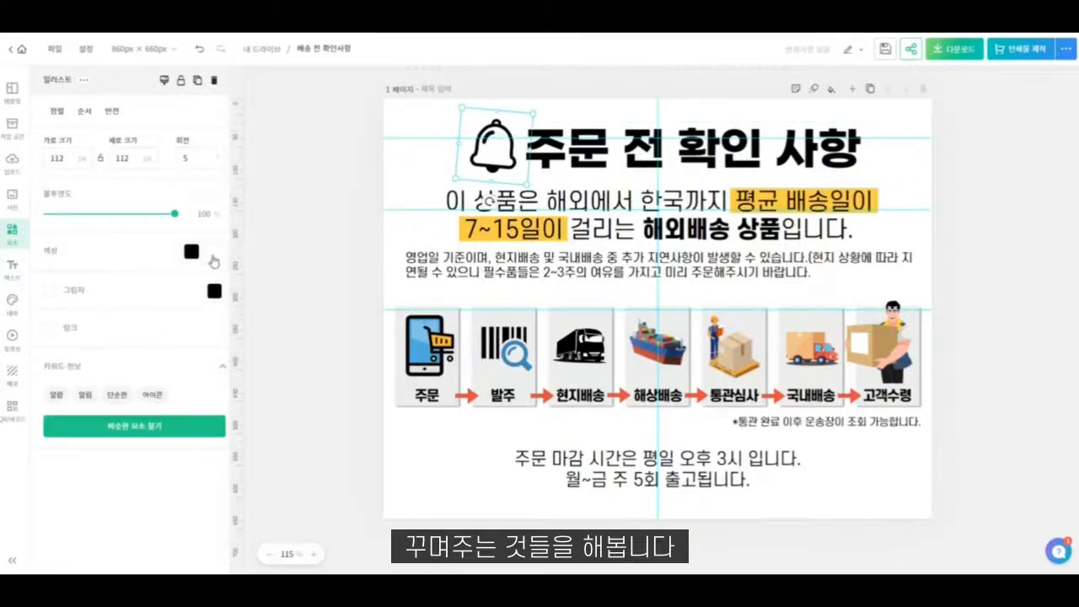
- Recolour the bell with a yellow #FFCD4A fill and a navy #2D3856 outline
left_click(192, 251)
left_click(255, 246)
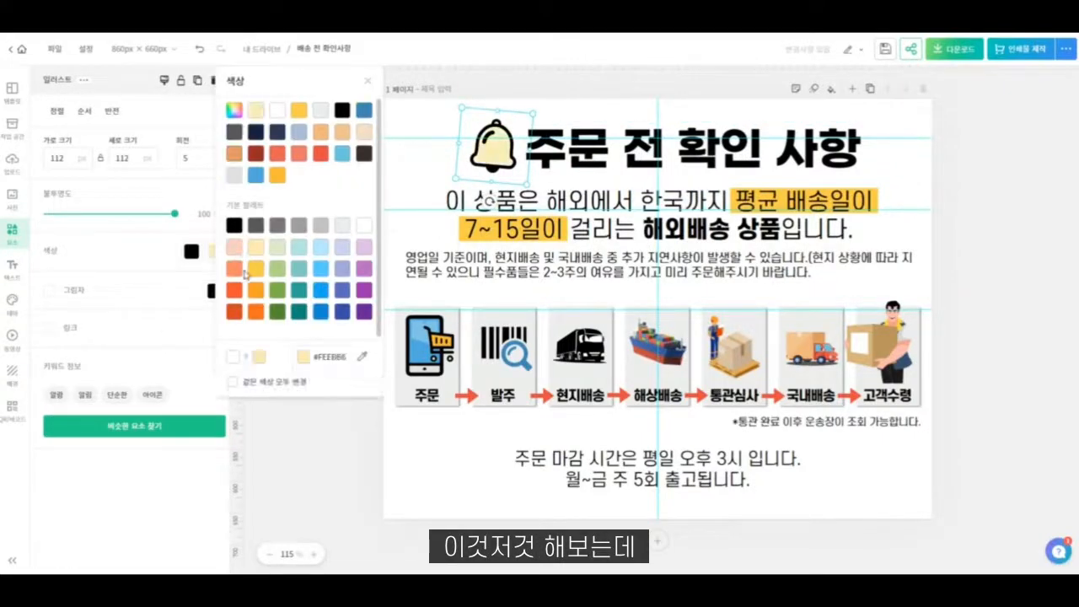
left_click(256, 269)
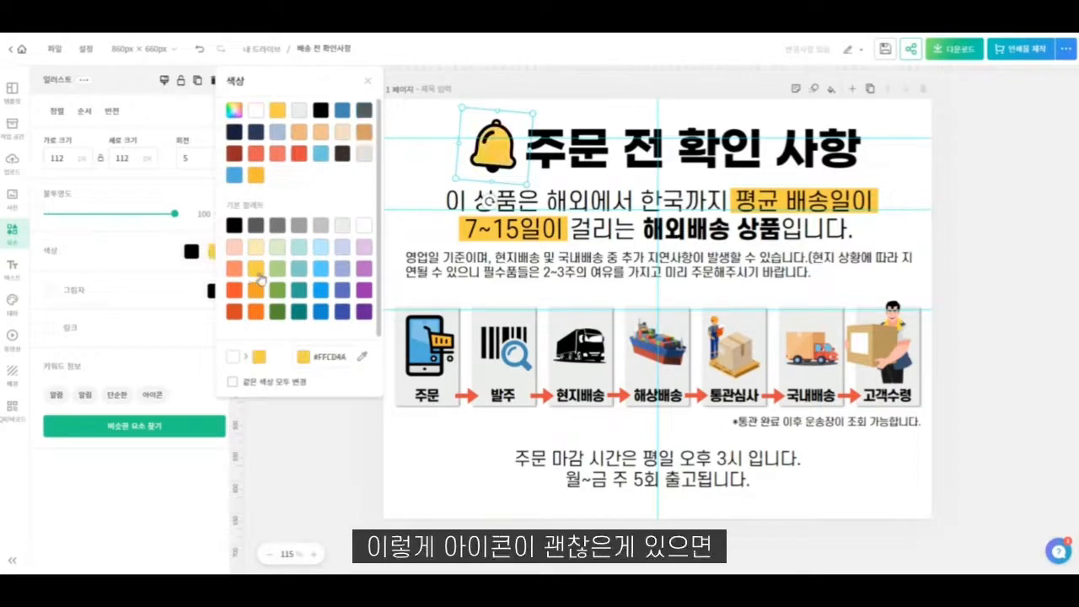
left_click(192, 252)
left_click(192, 252)
left_click(192, 252)
left_click(189, 253)
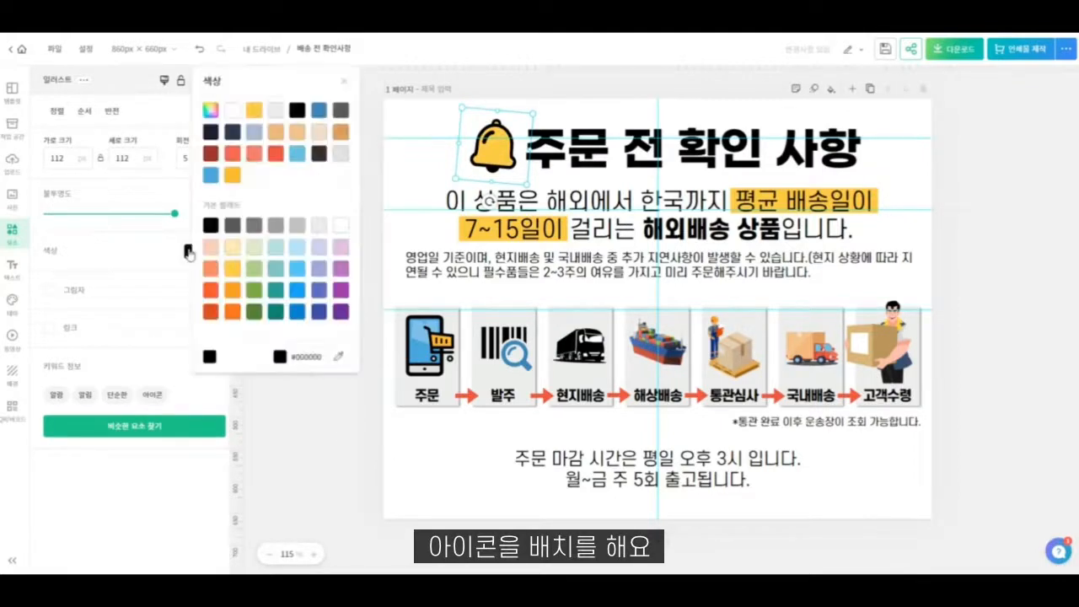
left_click(211, 133)
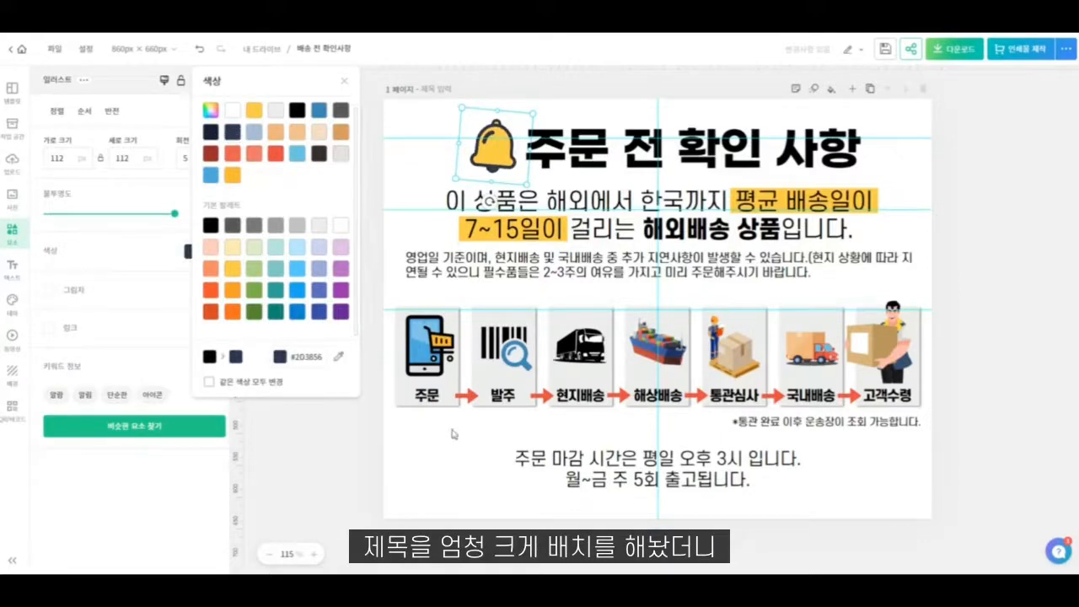
left_click(309, 441)
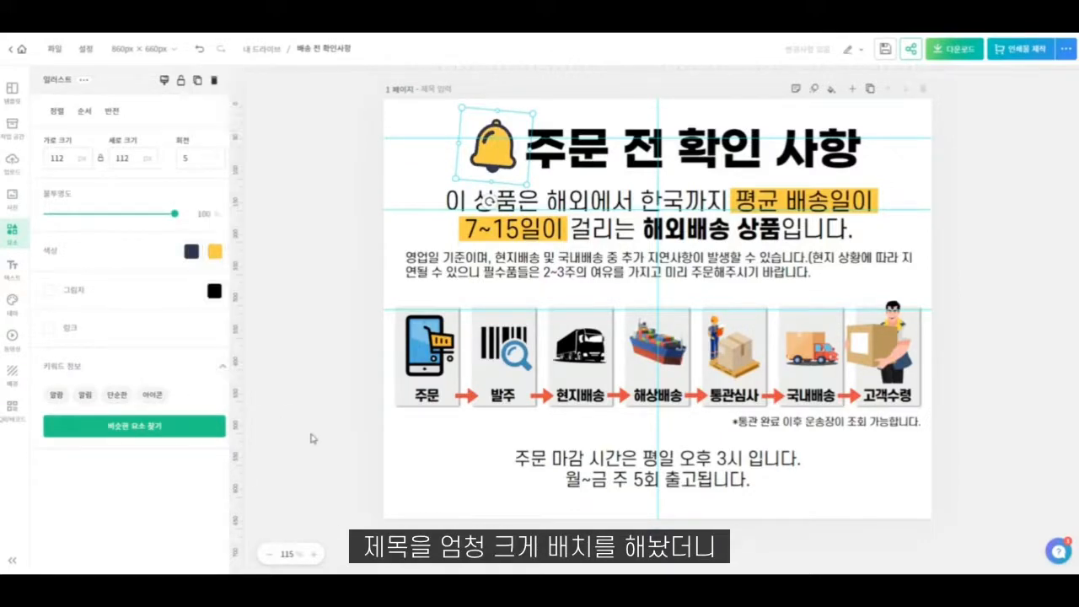
- Delete the bell graphic and move the heading text back to the page's centre line
left_click(810, 157)
left_click(515, 172)
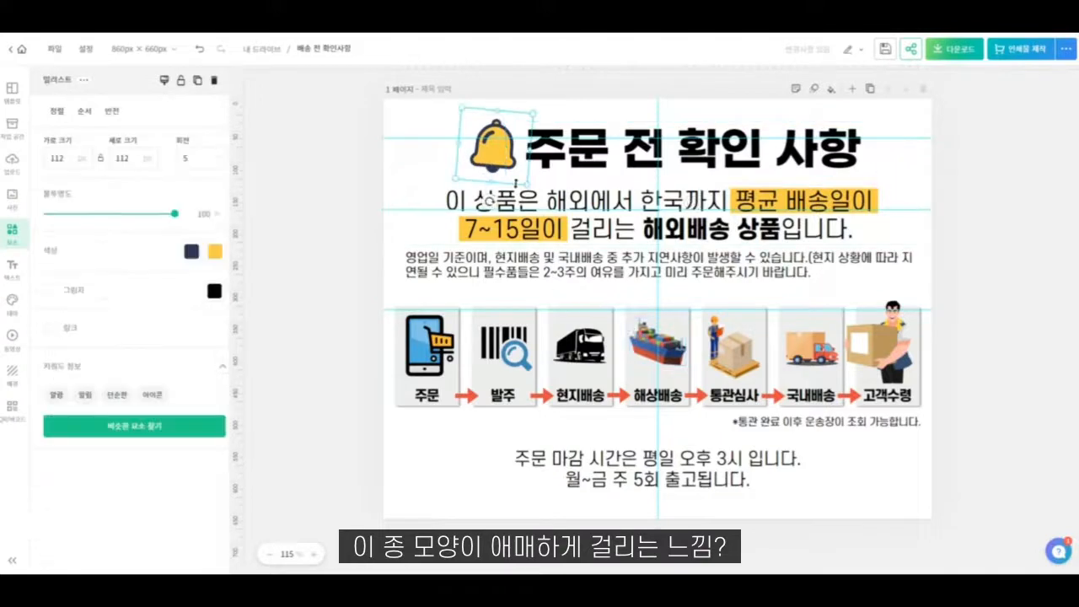
left_click_drag(518, 176, 504, 159)
key("Delete")
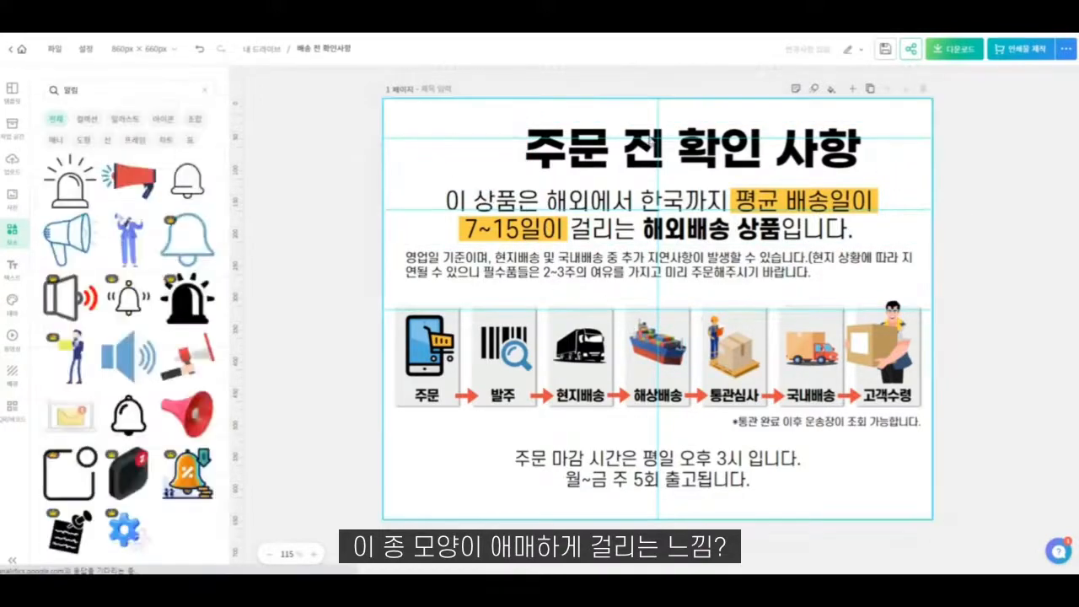
left_click_drag(736, 173, 704, 170)
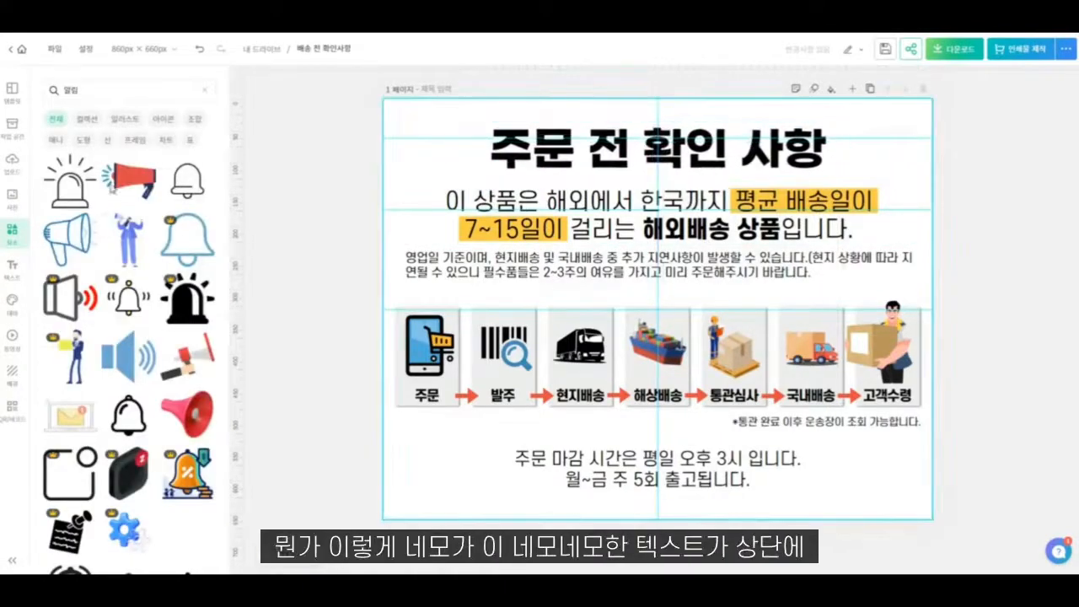
- Limit the elements library to shapes (도형) and clear the "알림" search term
scroll(128, 354, "down", 3)
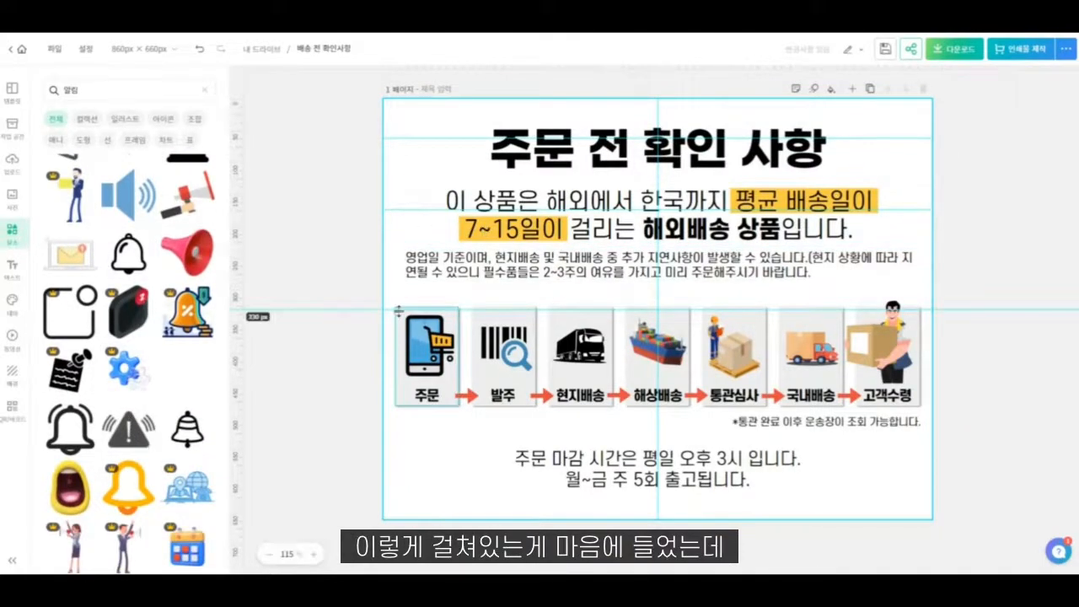
left_click(85, 140)
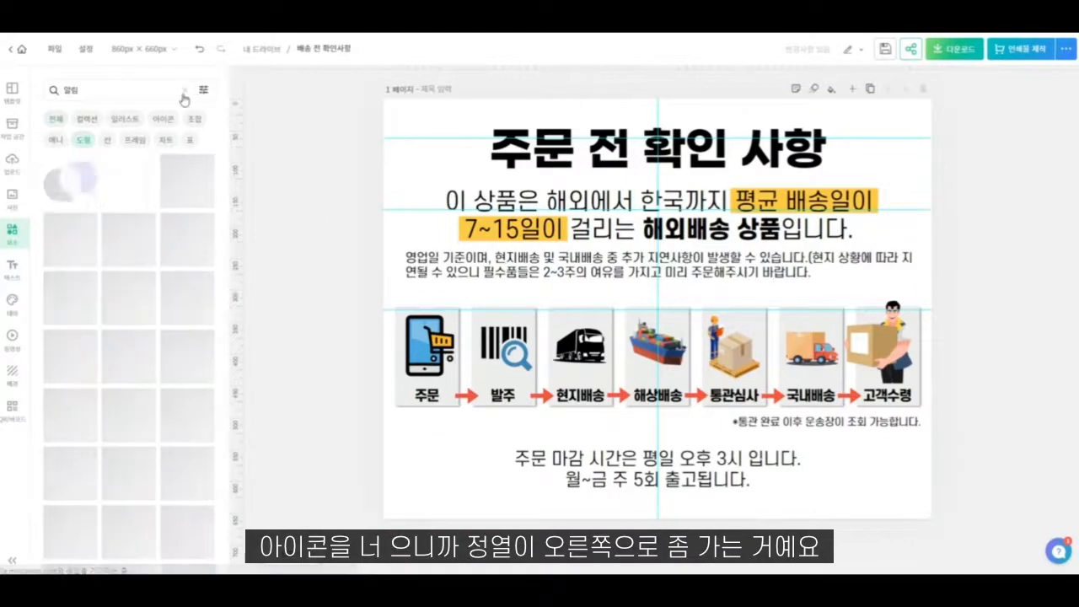
left_click(204, 89)
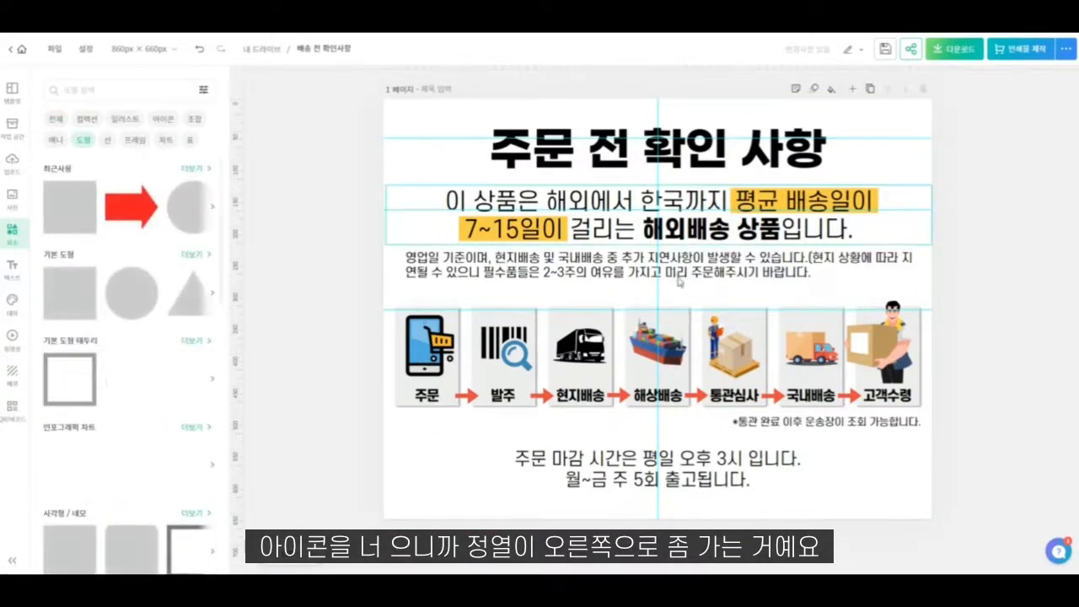
left_click(70, 220)
left_click_drag(650, 435, 650, 209)
key("Delete")
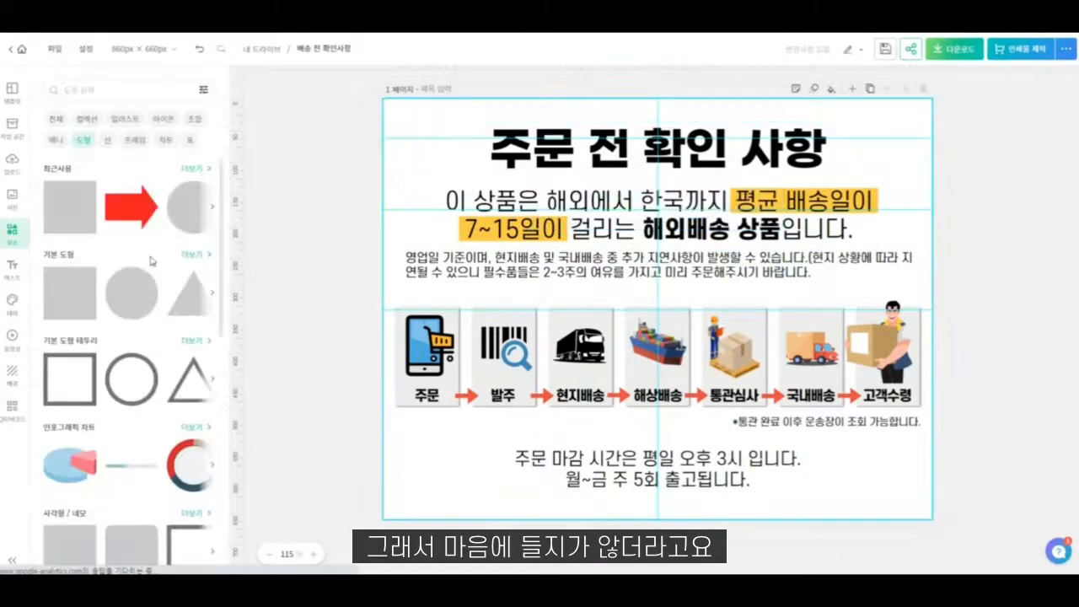
- Insert the notched-corner rectangle from the 사각형 / 네모 shapes and resize it to 619 × 81 px over the heading
scroll(168, 337, "down", 5)
left_click(186, 260)
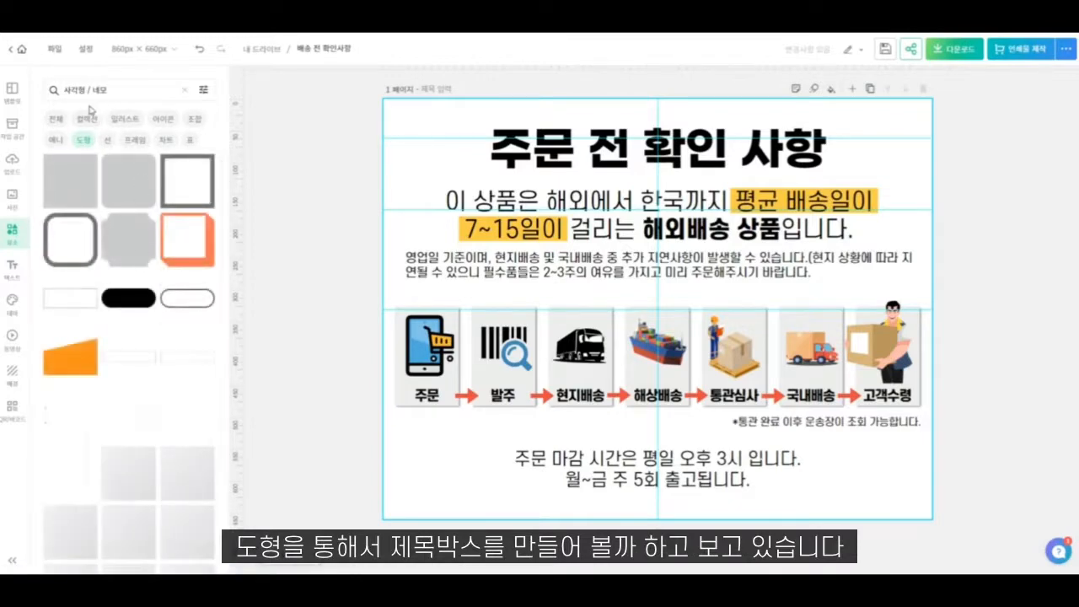
left_click(115, 245)
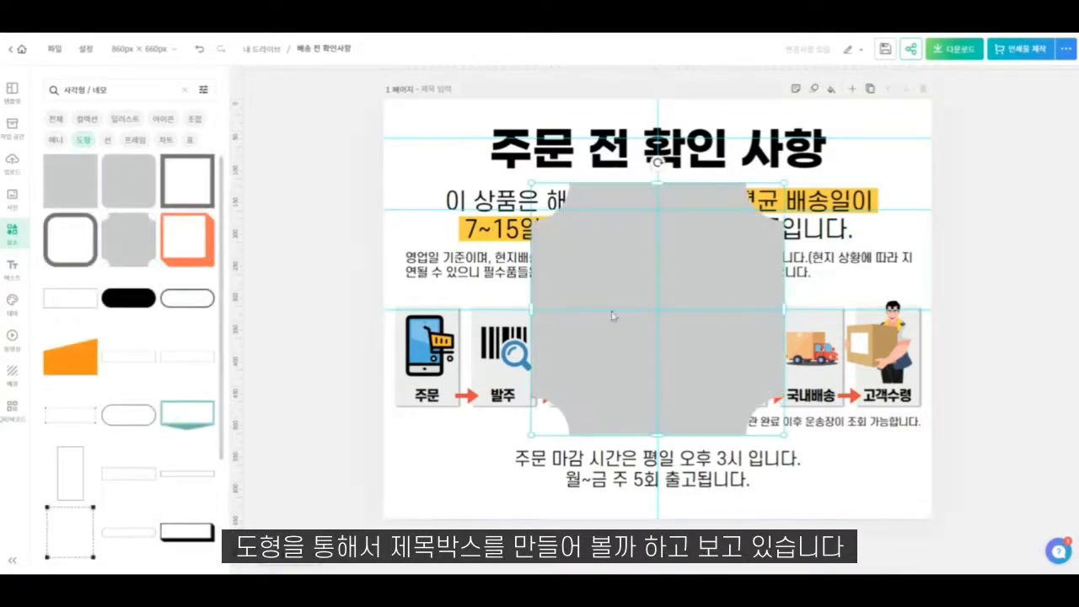
left_click_drag(656, 429, 657, 345)
left_click_drag(609, 236, 550, 175)
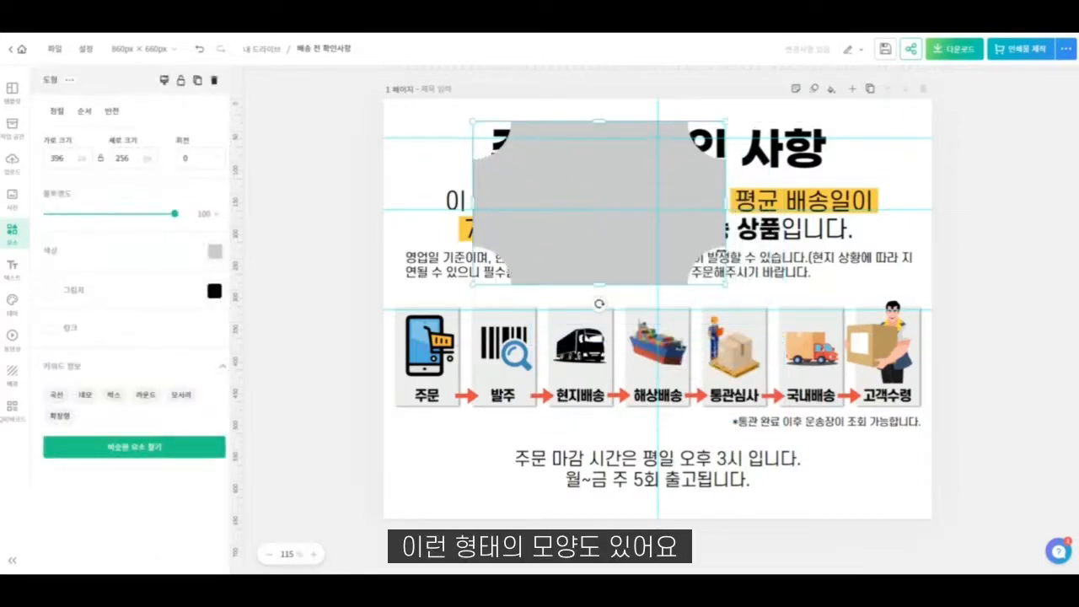
left_click_drag(722, 290, 860, 152)
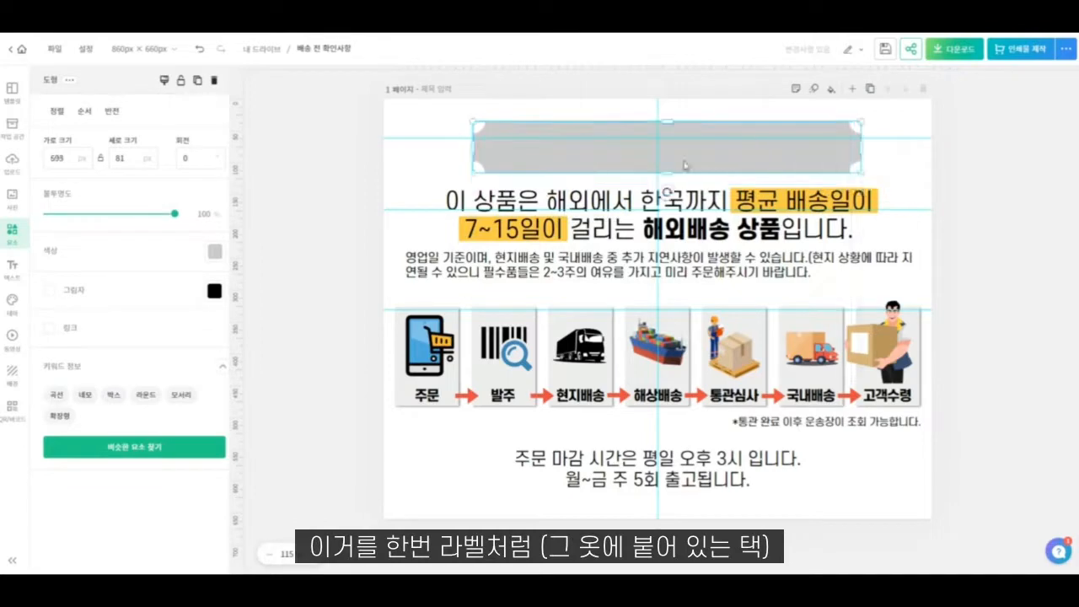
left_click_drag(480, 150, 468, 149)
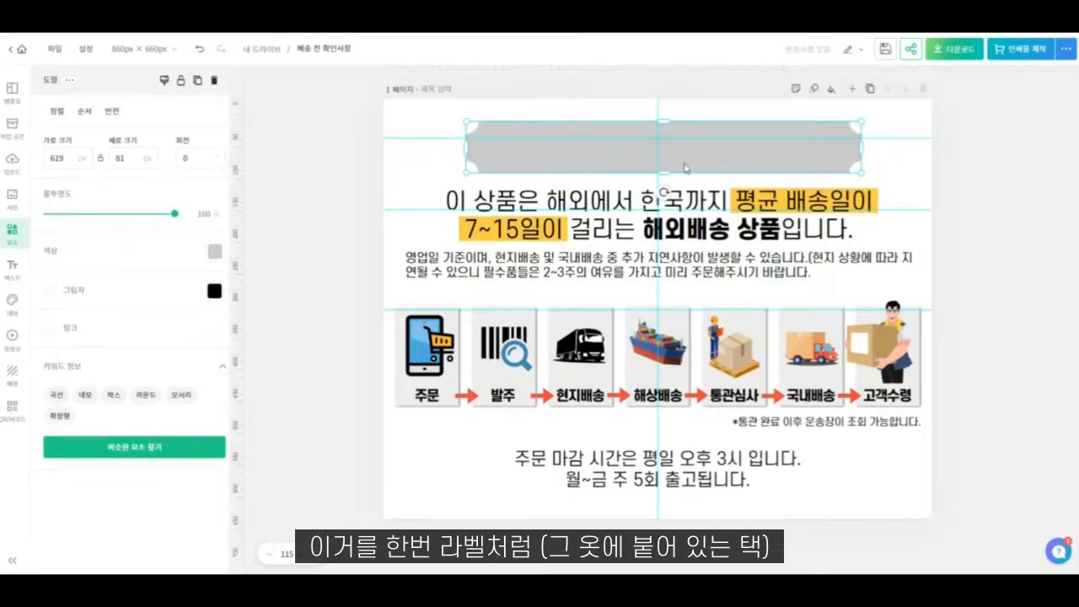
- Send the notched rectangle behind the heading text and fill it with amber #FFBB33
key("ctrl+shift+[")
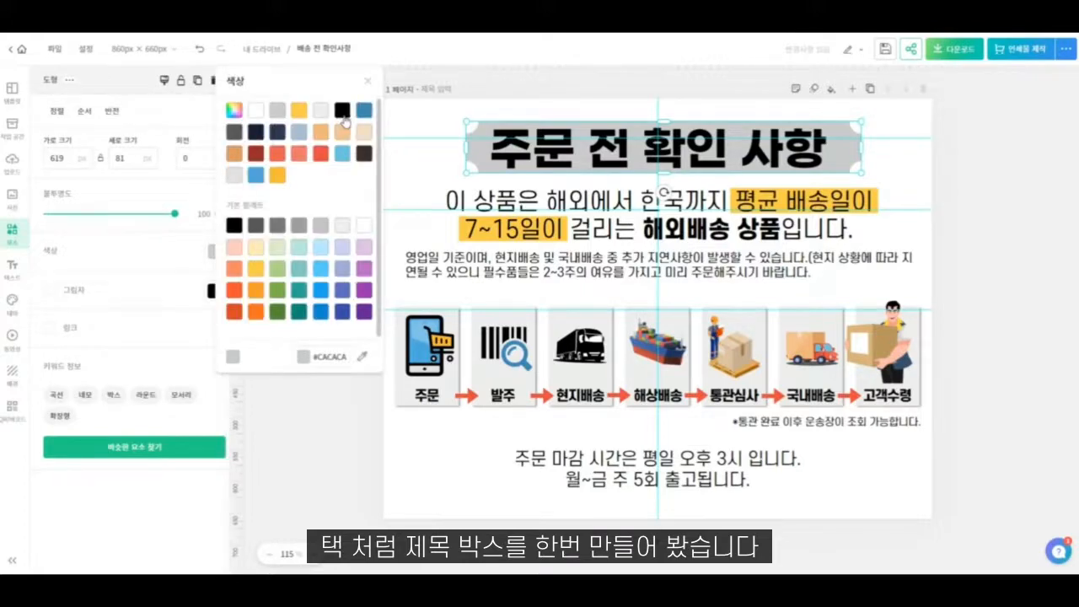
left_click(277, 174)
left_click(708, 157)
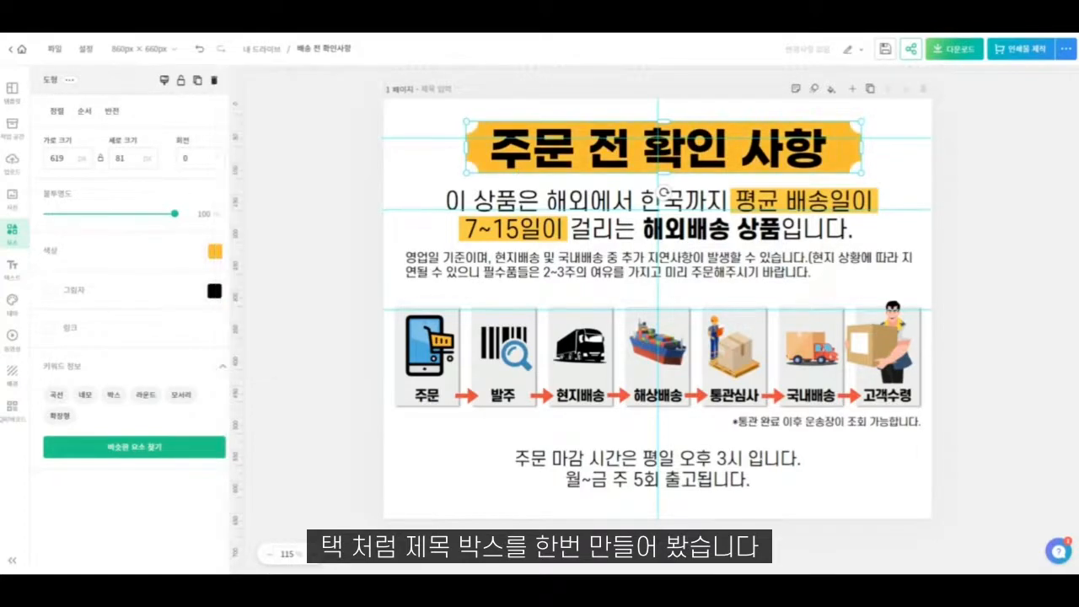
- Change the text colour of the heading "주문 전 확인 사항" to white (#FFFFFF)
left_click(425, 115)
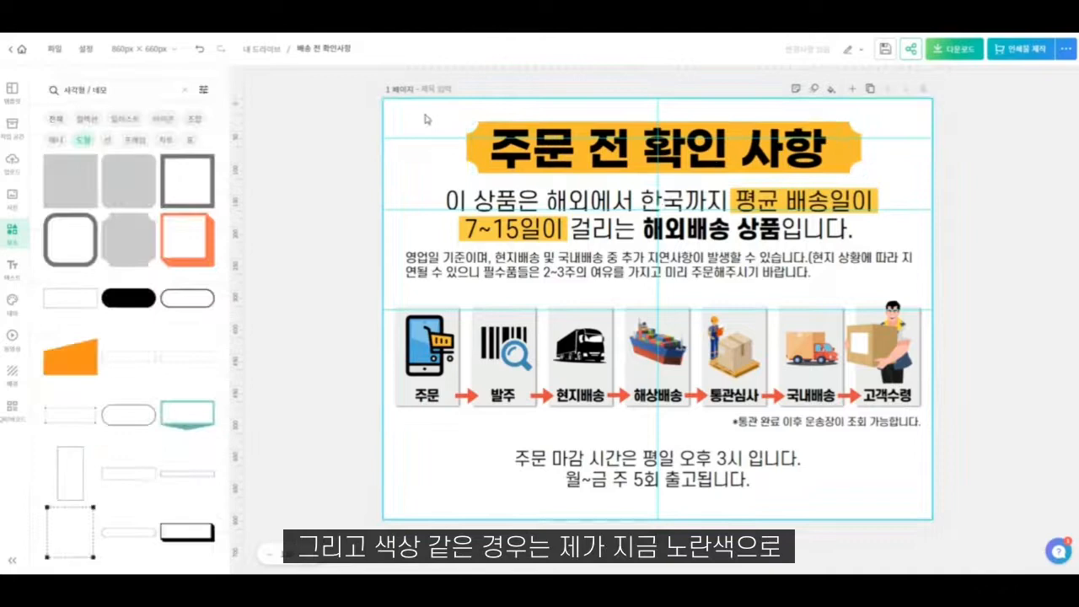
left_click(497, 152)
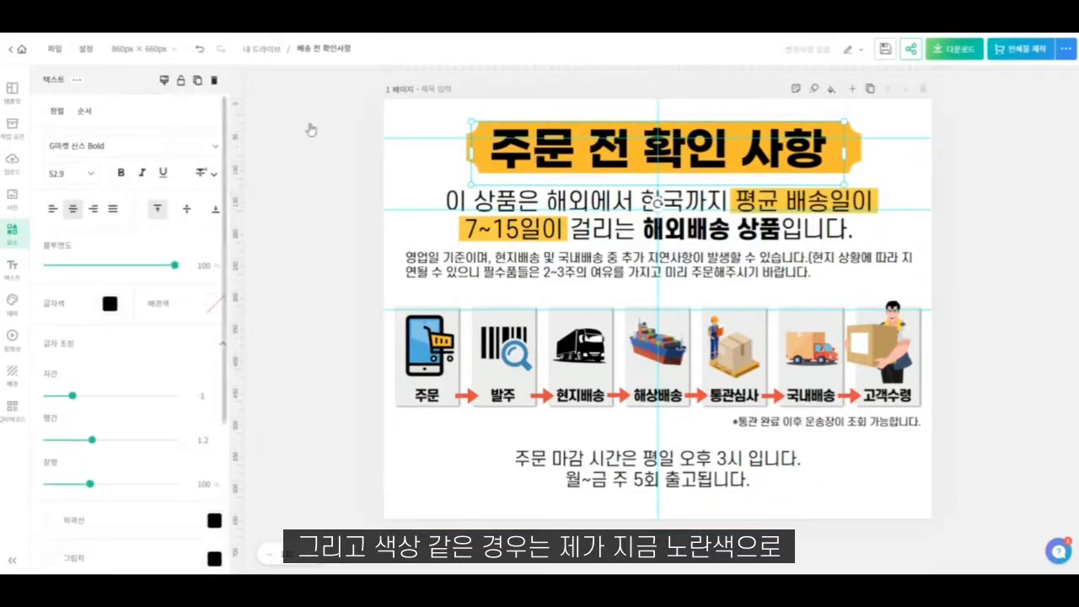
left_click(110, 303)
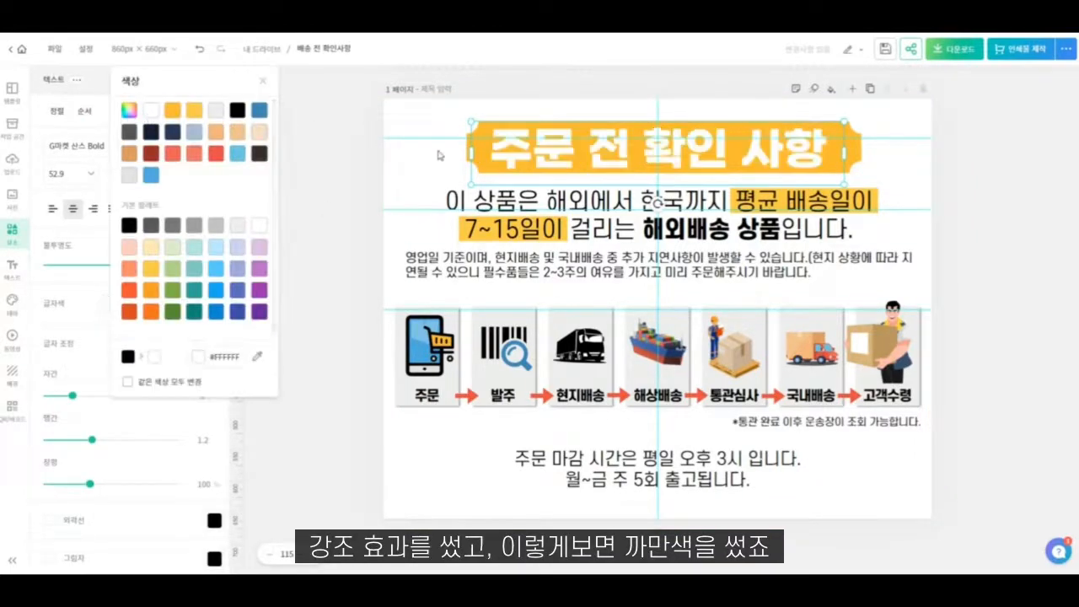
left_click(405, 135)
- Recolour the notched banner behind the heading to blue #3A4CA8
left_click(470, 151)
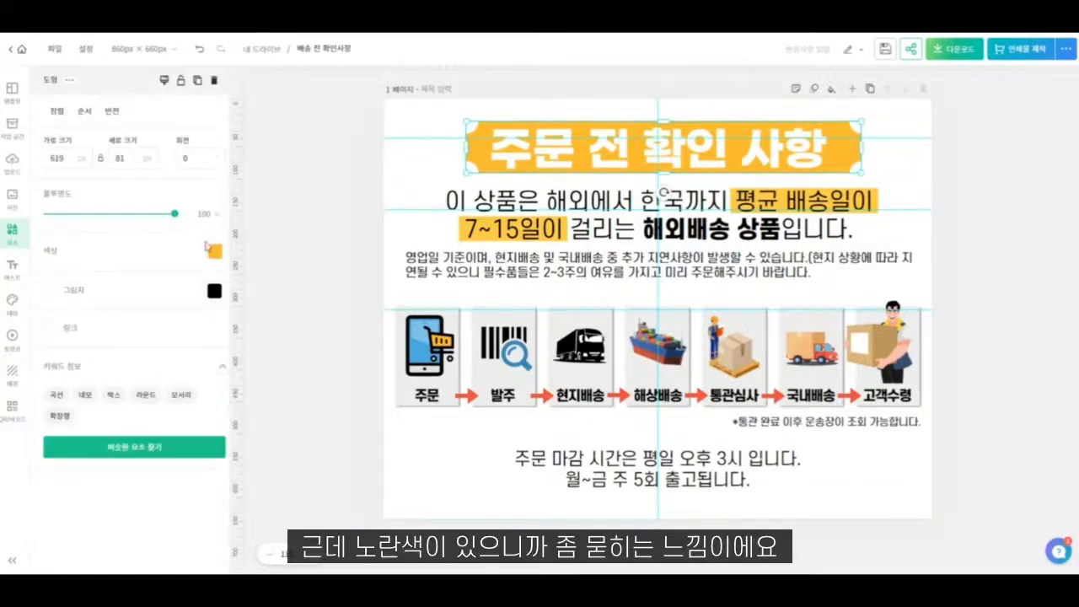
left_click(212, 250)
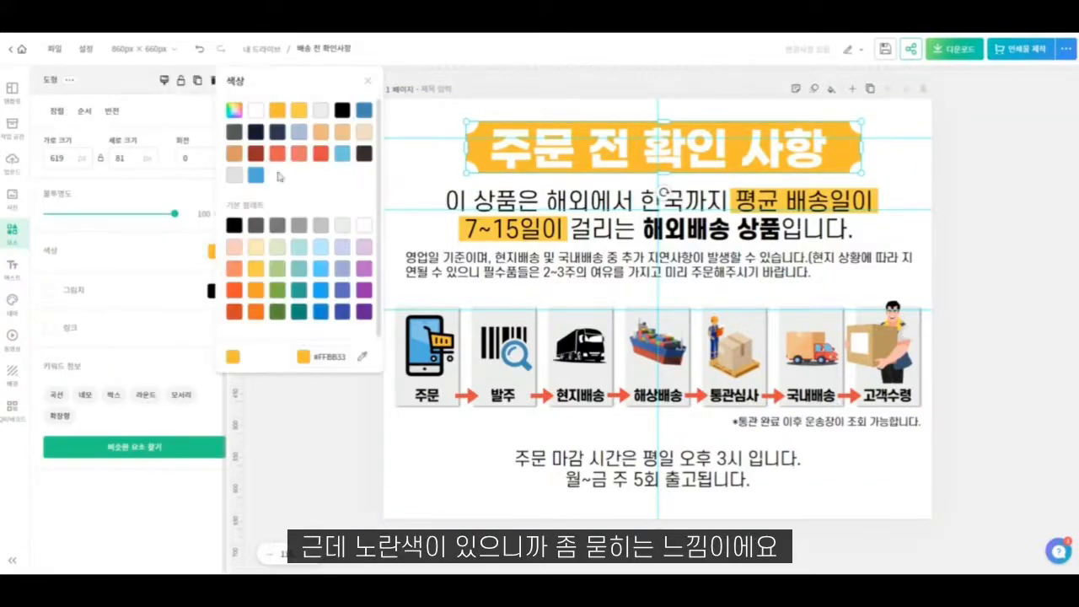
left_click(257, 313)
left_click(235, 314)
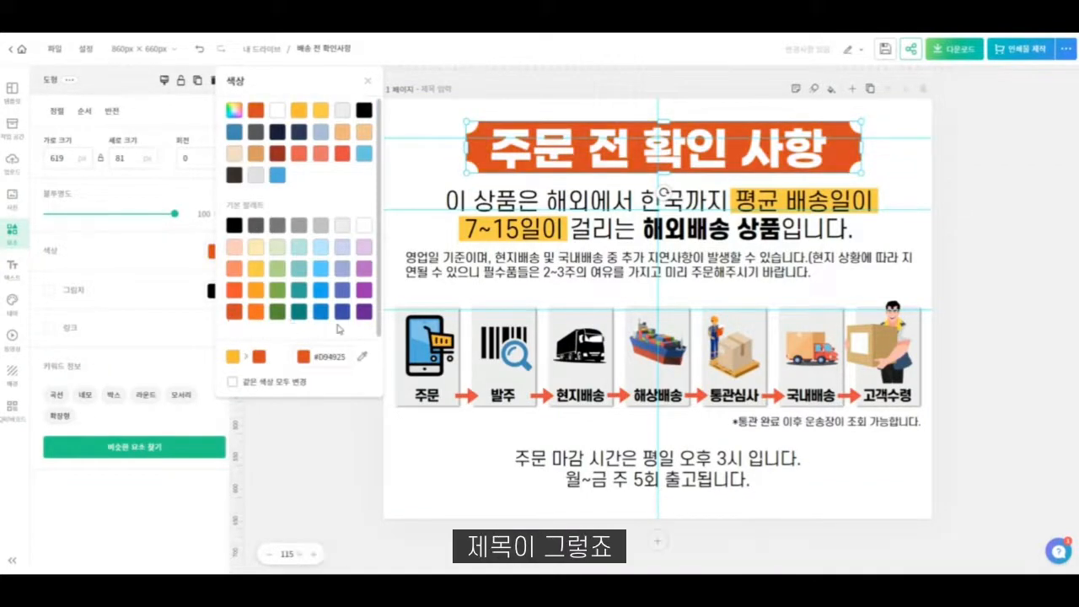
left_click(364, 312)
left_click(345, 314)
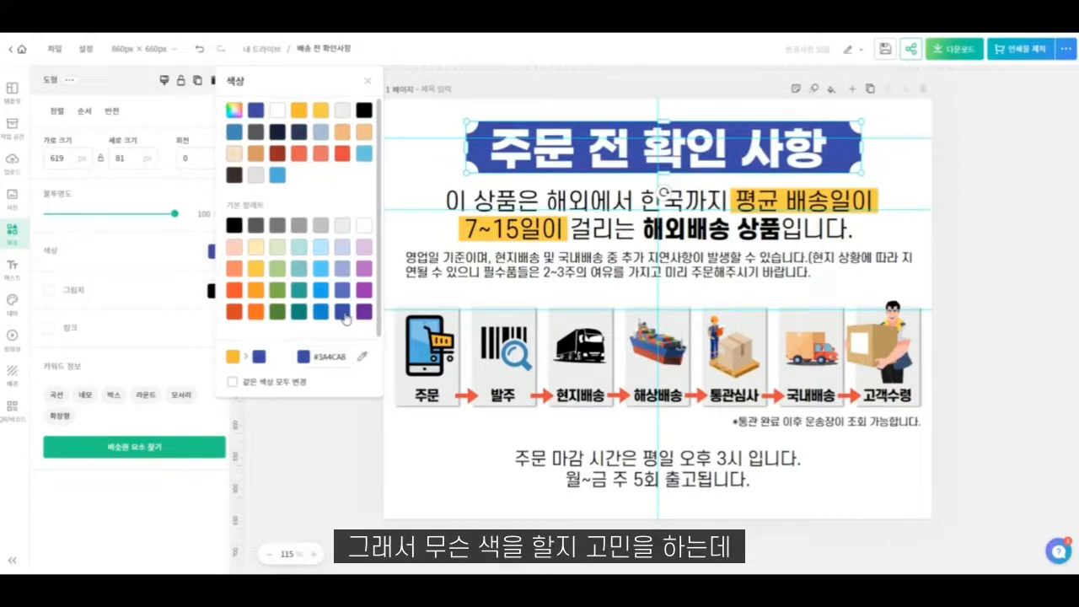
left_click(390, 396)
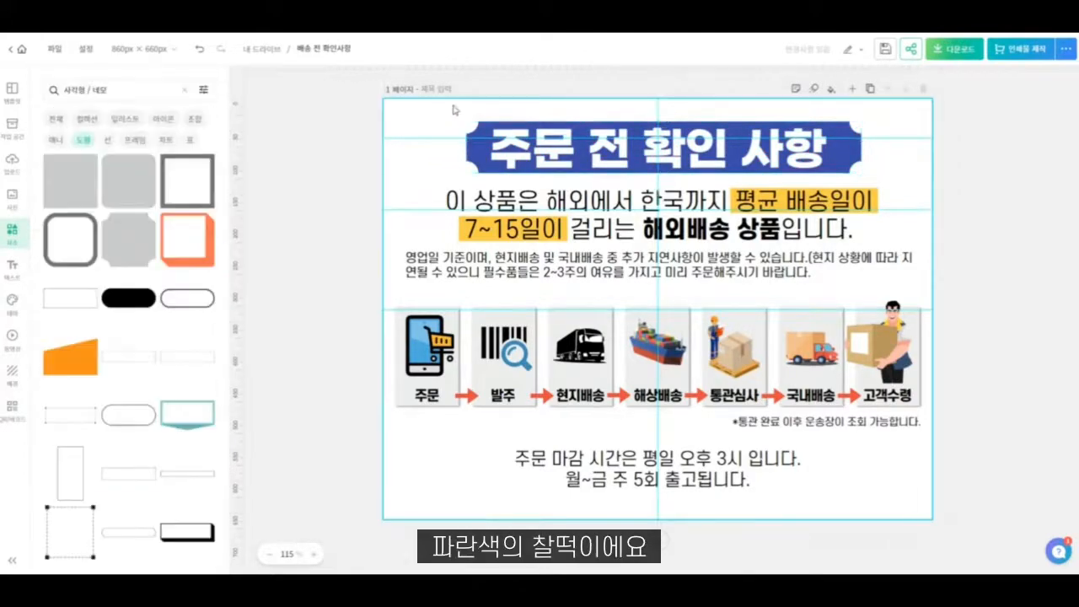
- Select the heading text and its blue banner together
left_click(503, 158)
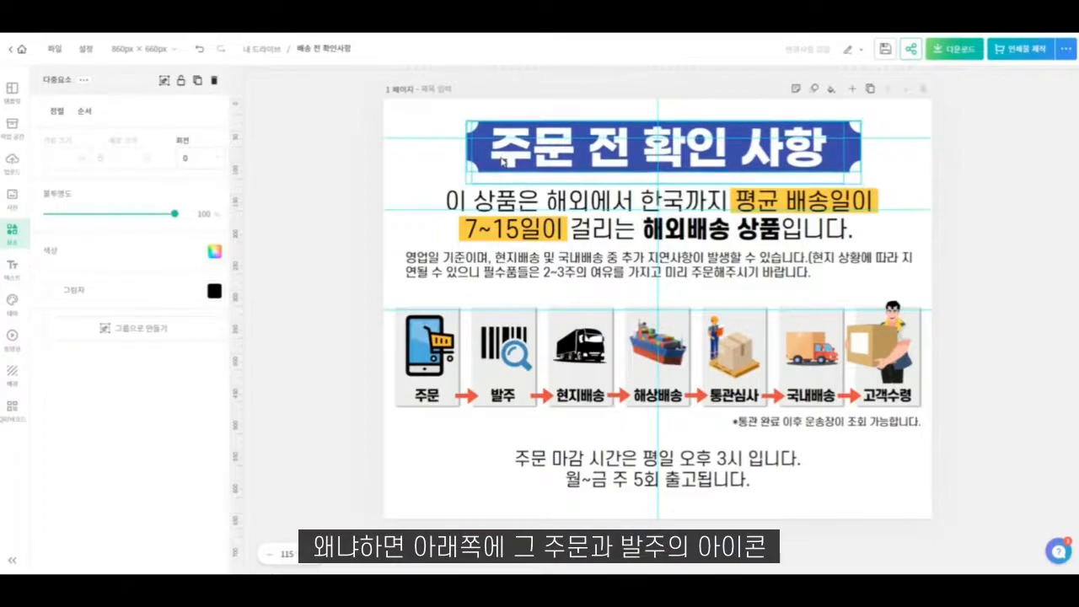
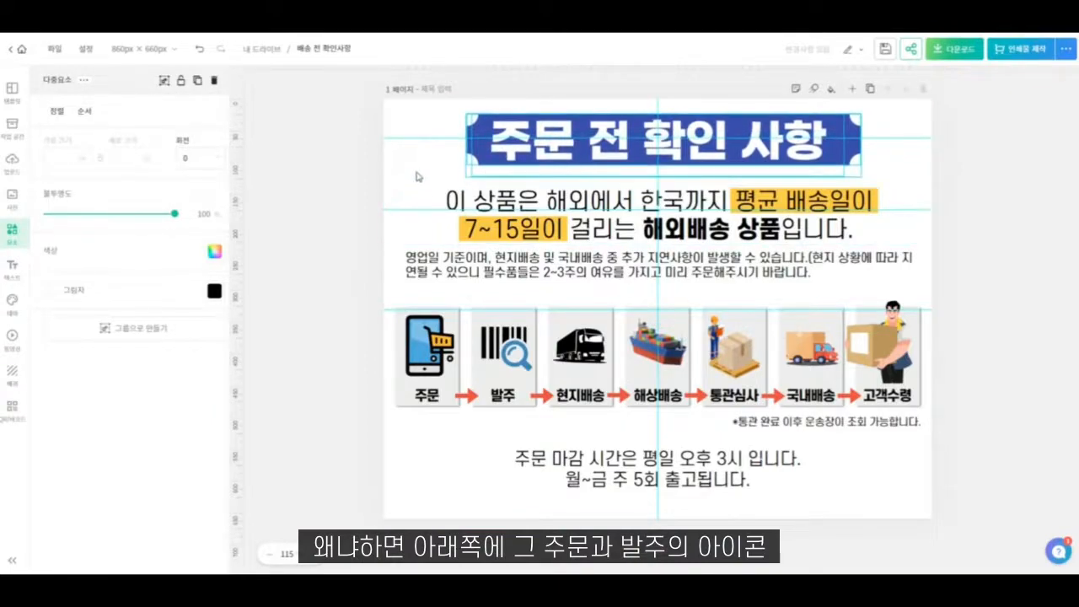
- Enlarge the delivery-time paragraph together with its amber highlights to the width of the shipping-stage row and shift it slightly up
left_click(411, 216)
left_click_drag(387, 219, 888, 245)
left_click(401, 200)
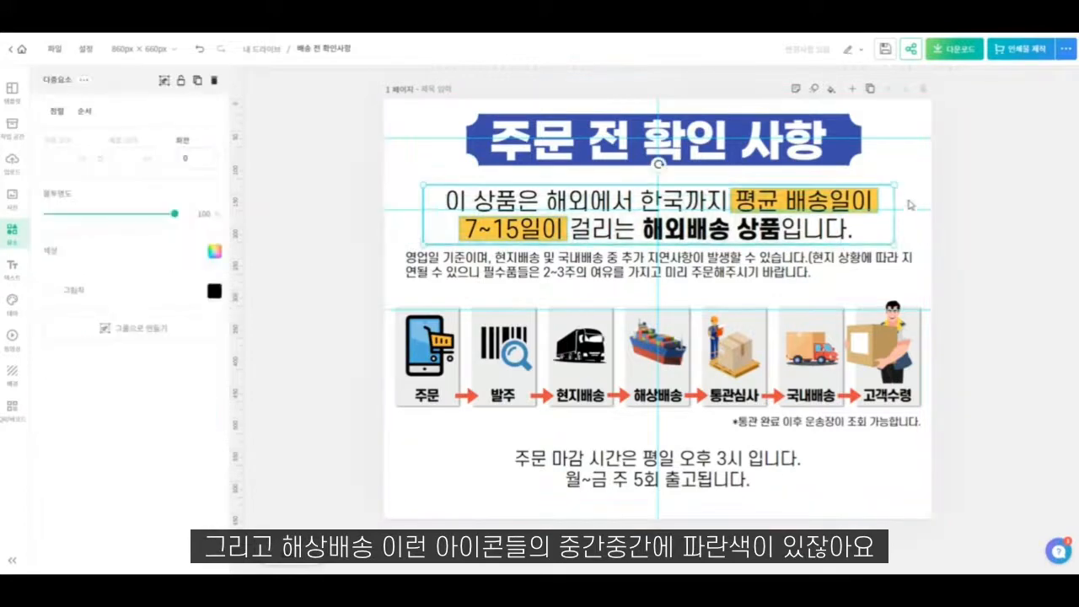
left_click_drag(892, 187, 914, 182)
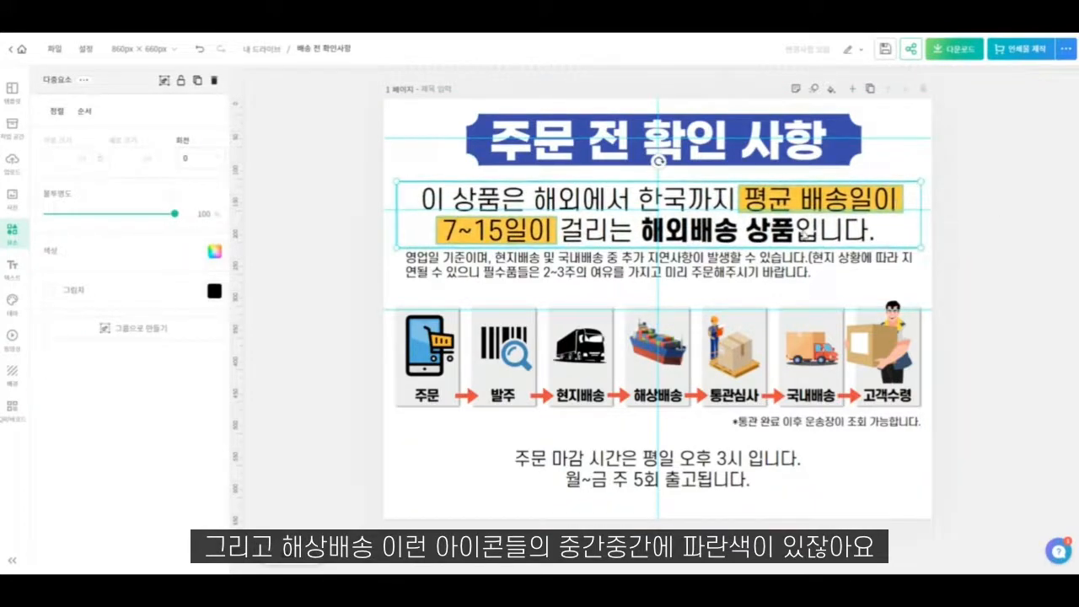
left_click_drag(803, 240, 803, 235)
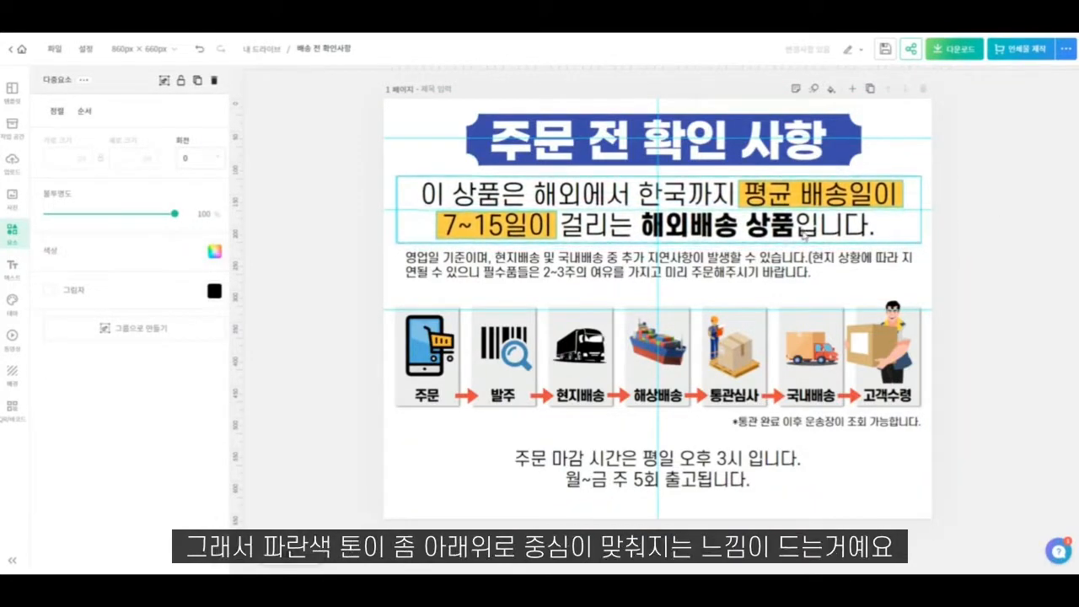
- Move the delivery-time paragraph, its highlights and the small delay note down to just above the shipping-stage boxes
left_click(762, 269, "shift")
left_click_drag(741, 268, 739, 271)
left_click(631, 182)
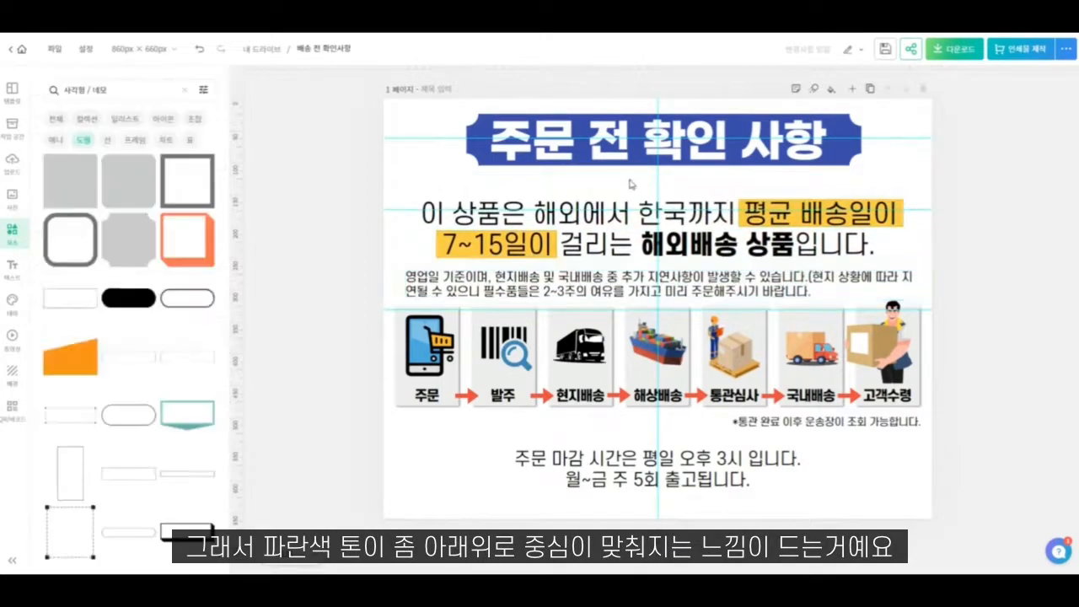
- Move everything below the heading banner down slightly as one selection to widen the gap under the banner
left_click_drag(394, 188, 915, 511)
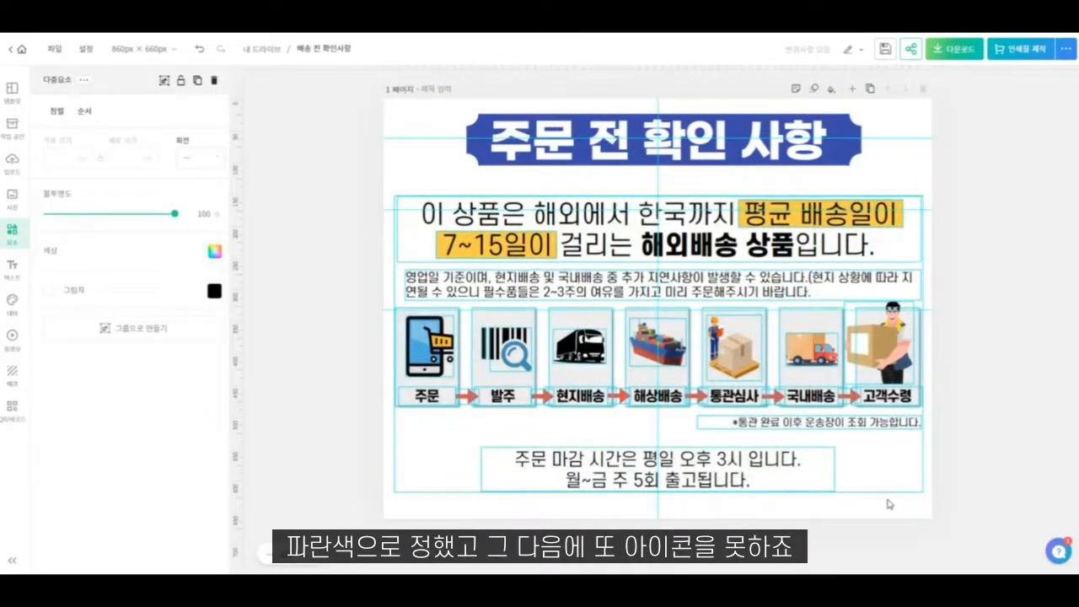
key("Down")
key("Down")
key("Down")
key("Down")
key("Down")
key("Down")
key("Down")
key("Down")
key("Down")
key("Down")
key("Down")
key("Down")
key("Down")
left_click(622, 182)
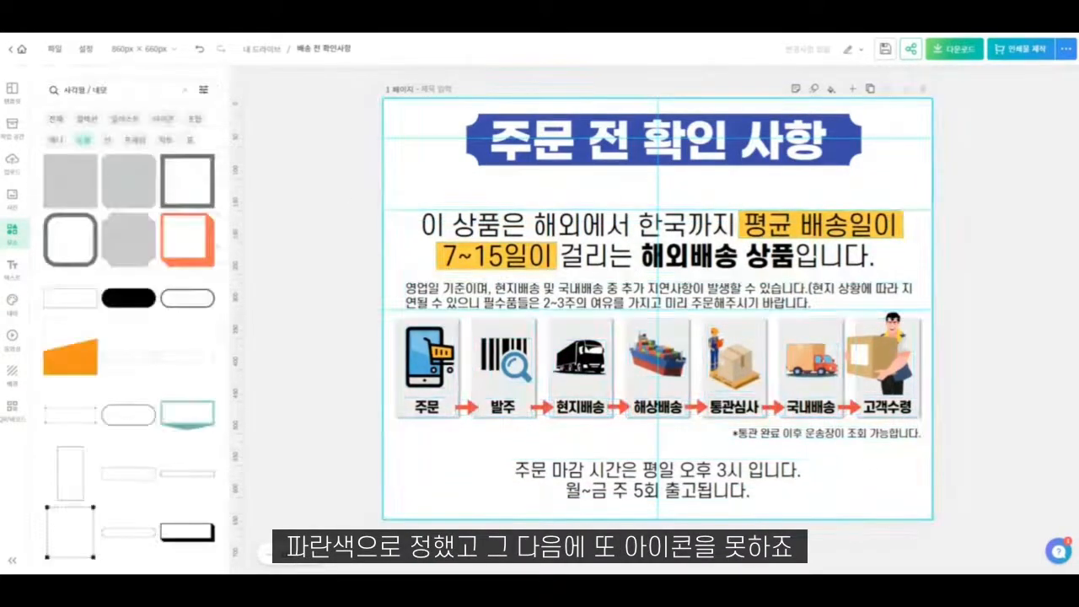
- Search all element types for "알림" and look through the results for an icon to go with the heading
left_click(82, 91)
type("알림")
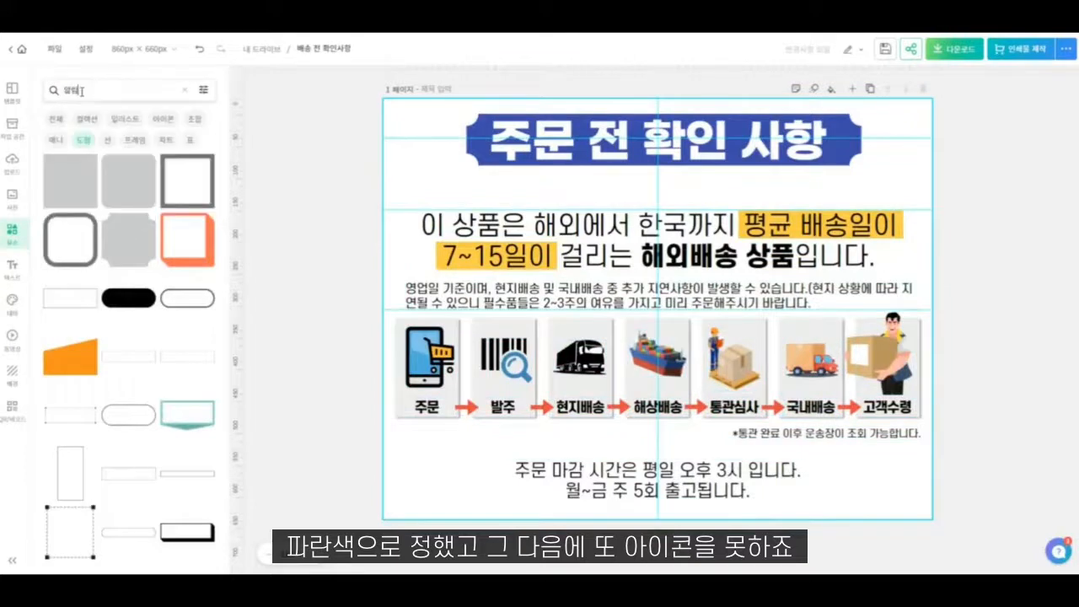
left_click(56, 120)
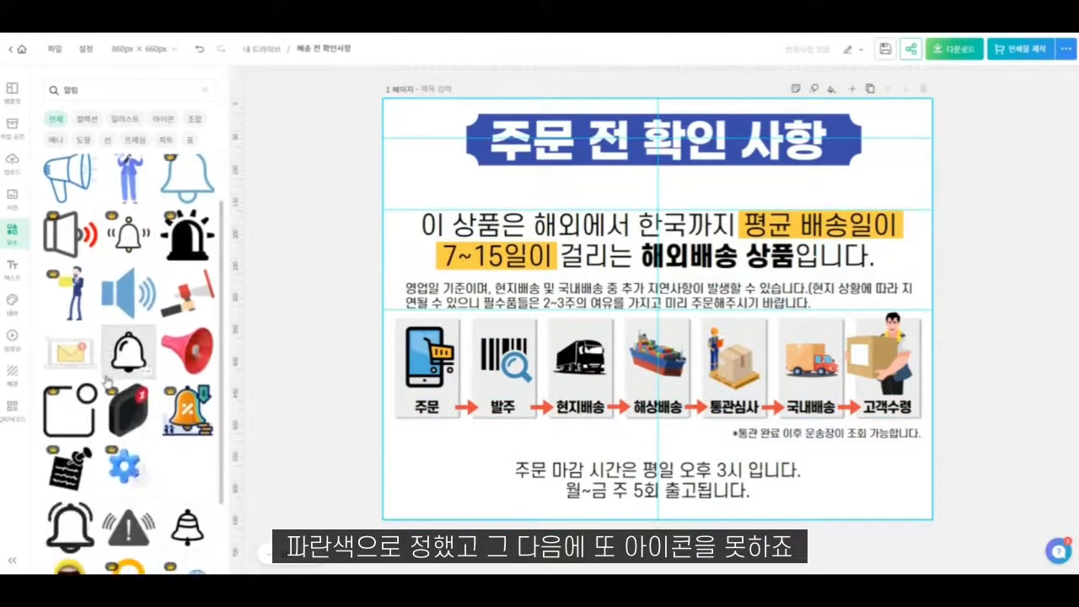
scroll(105, 381, "down", 3)
scroll(124, 440, "down", 5)
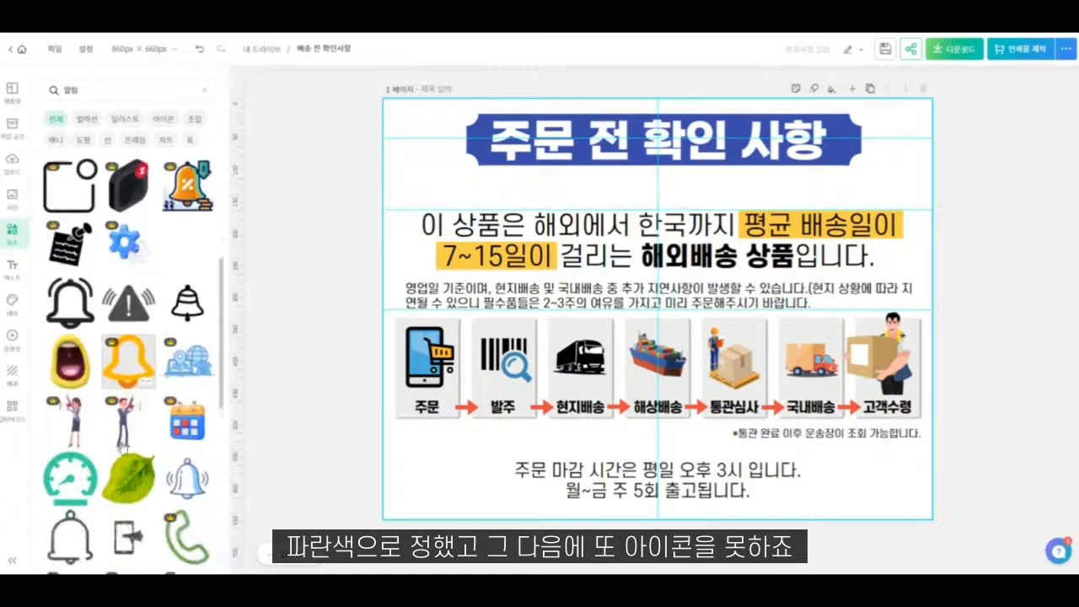
scroll(118, 442, "down", 4)
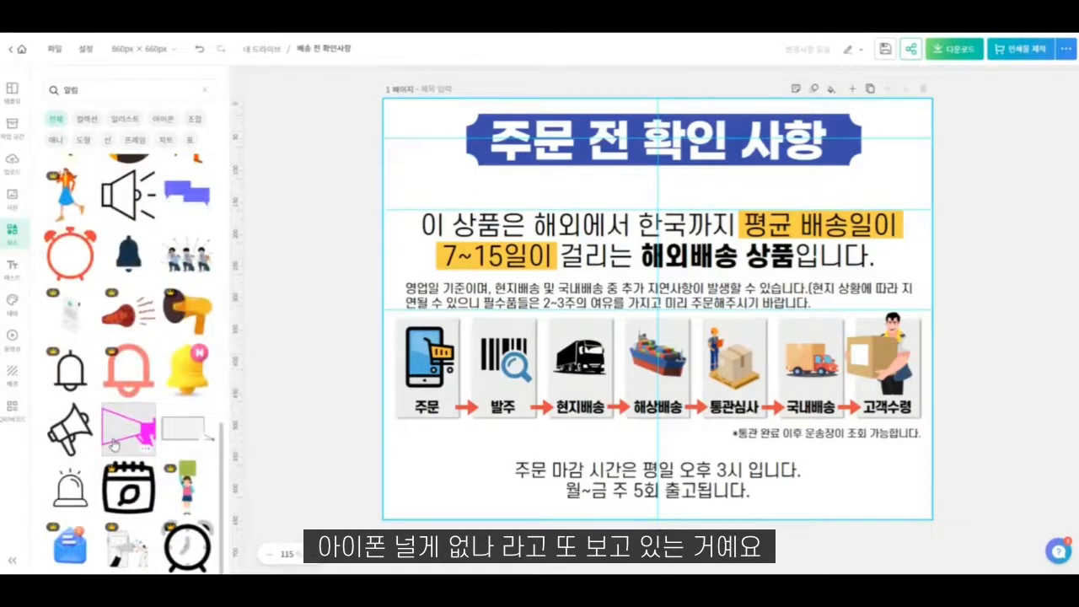
scroll(143, 379, "down", 1)
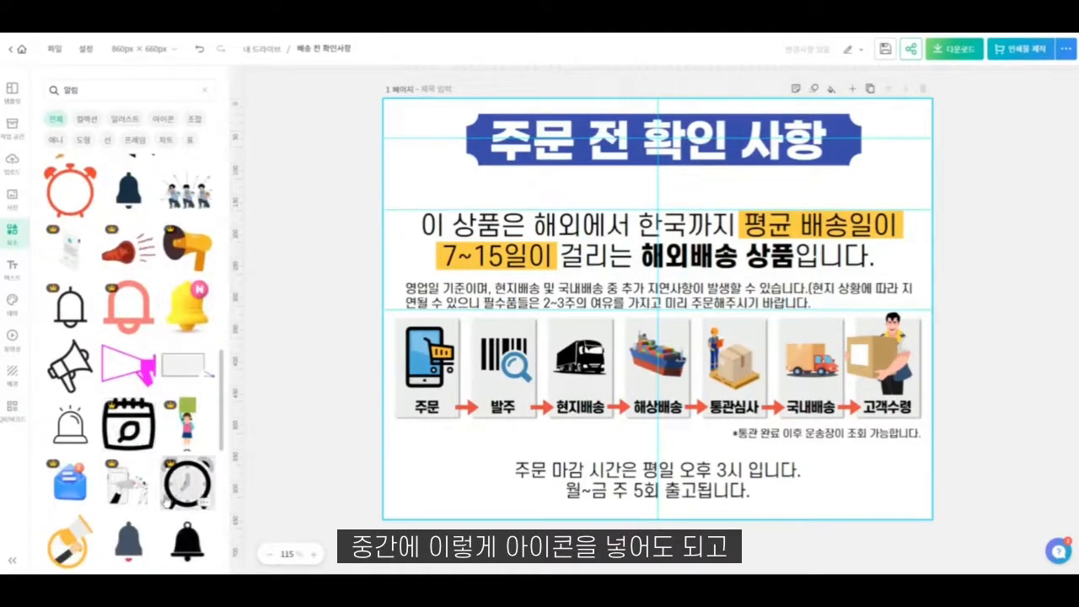
scroll(164, 472, "down", 4)
scroll(162, 504, "down", 5)
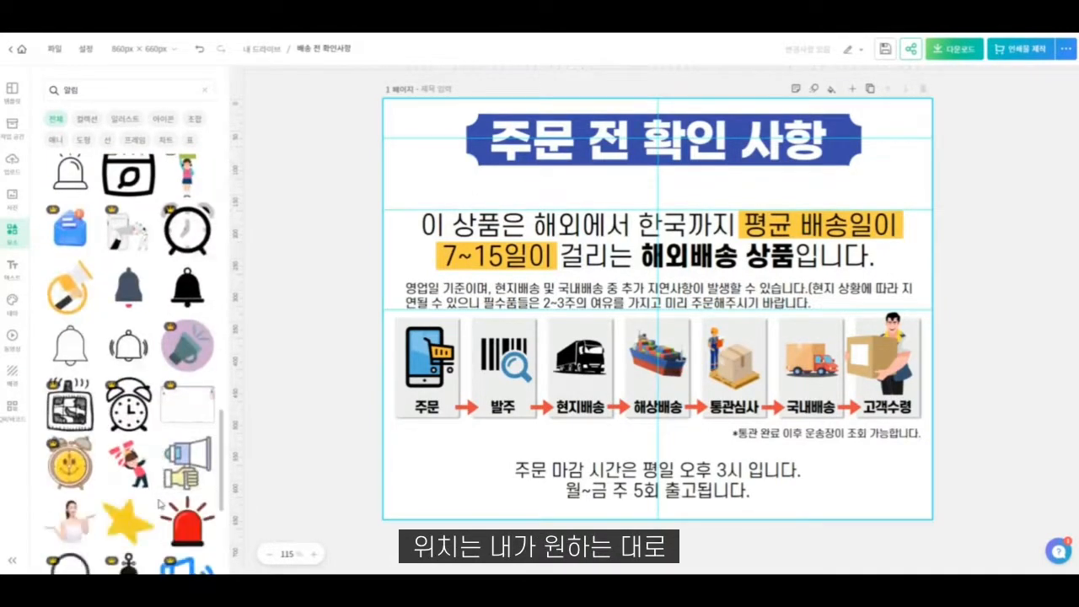
scroll(89, 349, "down", 2)
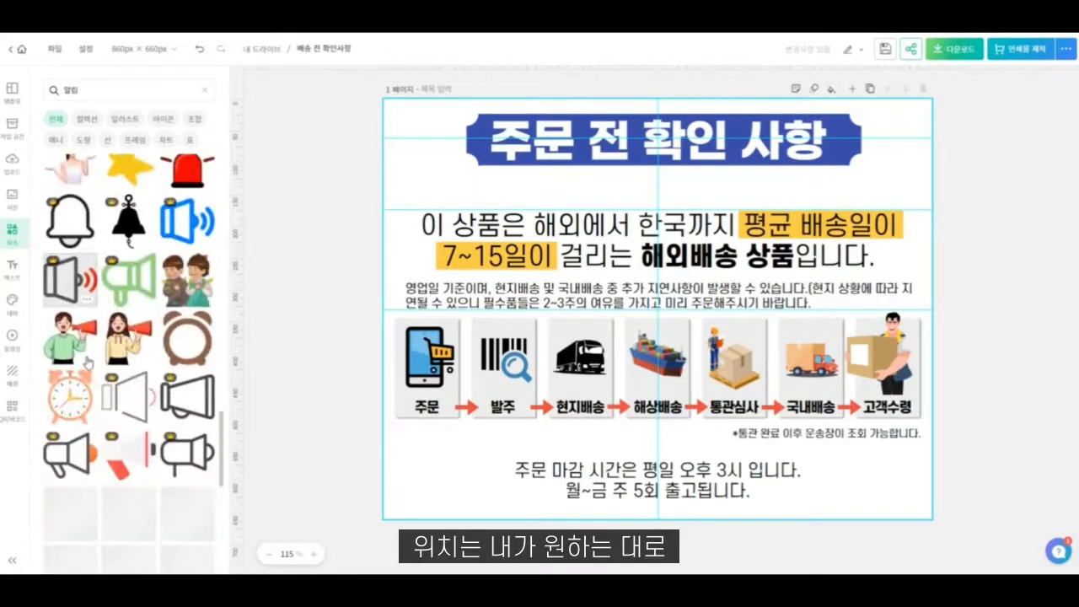
scroll(85, 402, "down", 4)
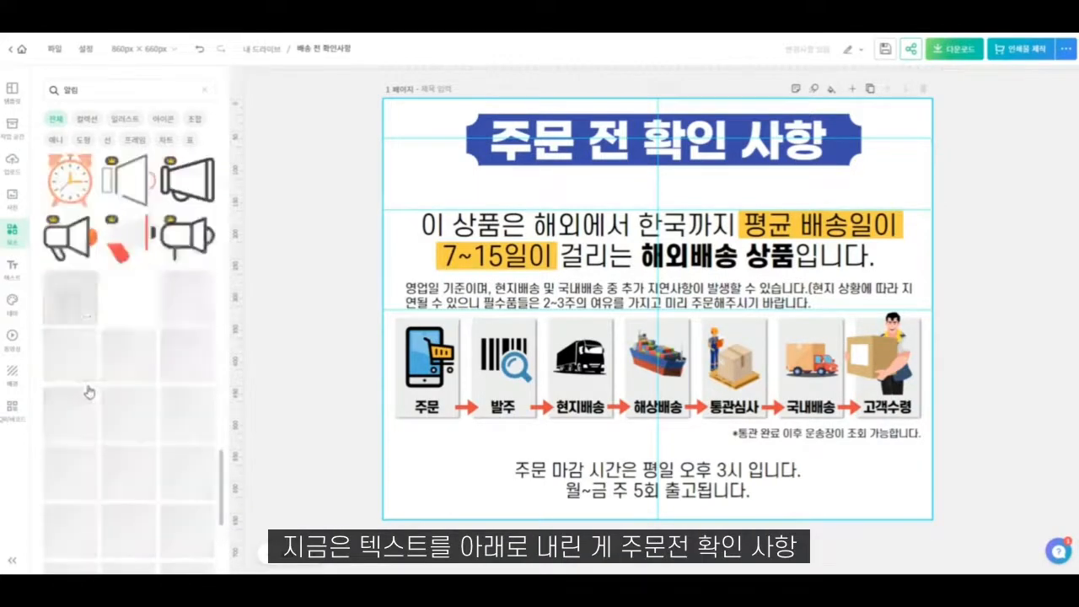
scroll(117, 376, "down", 1)
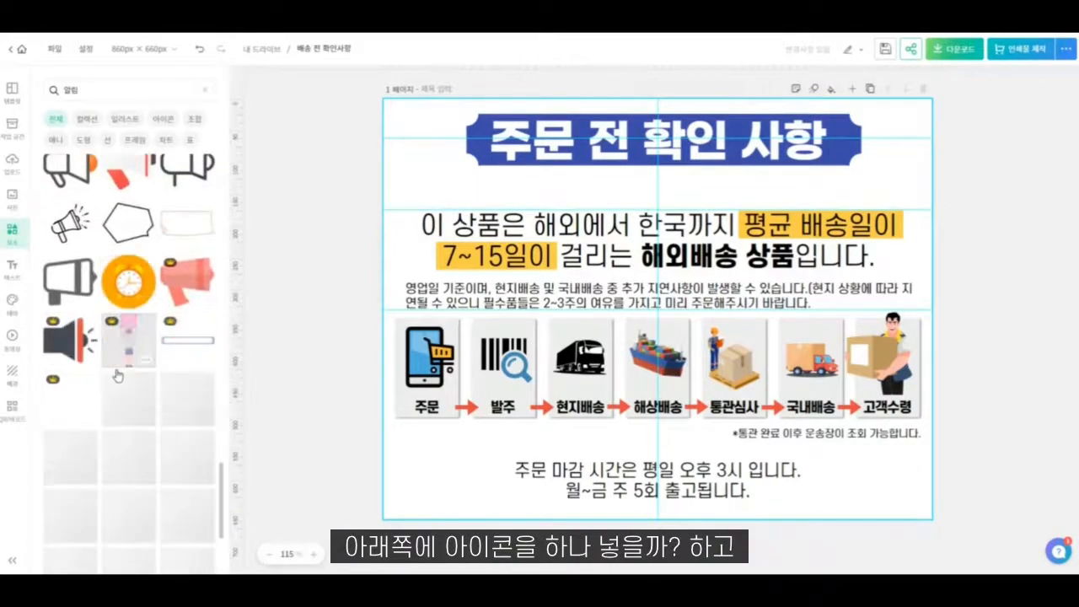
scroll(117, 373, "down", 2)
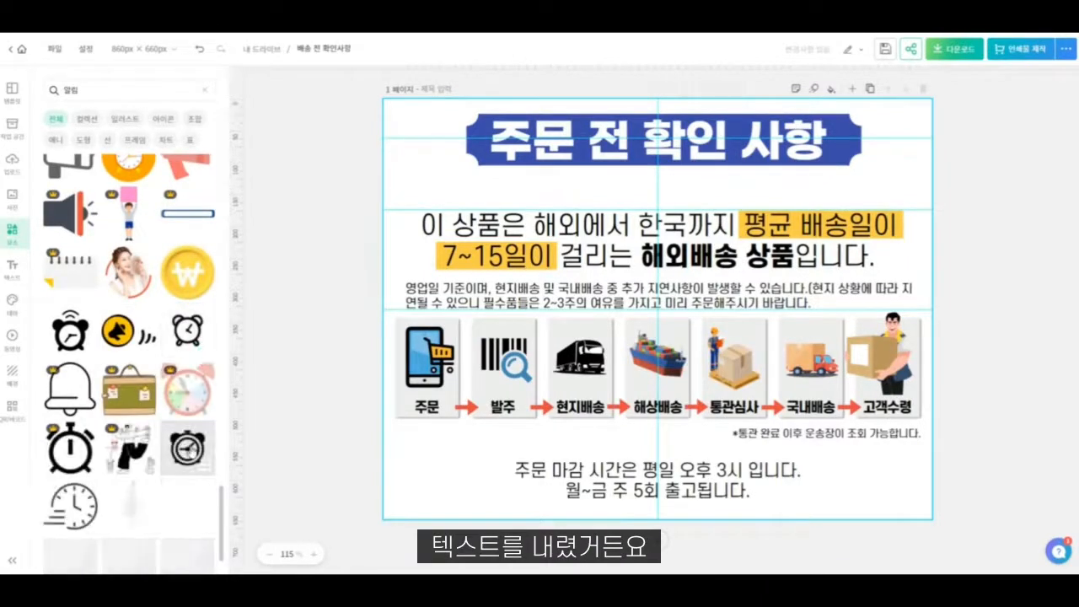
scroll(126, 354, "down", 1)
scroll(192, 449, "down", 1)
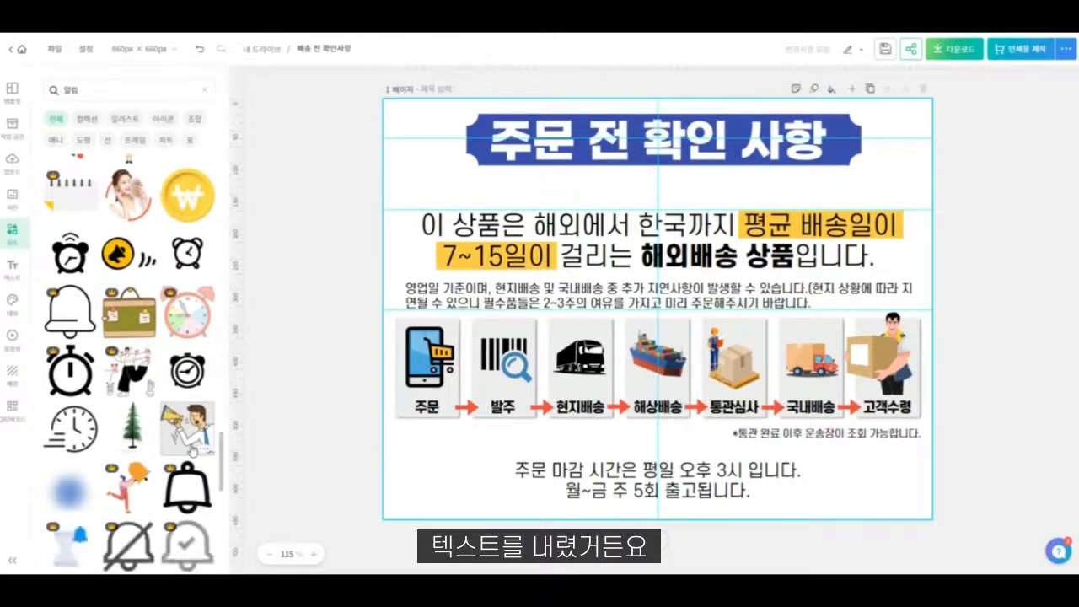
scroll(192, 449, "down", 2)
scroll(191, 417, "down", 2)
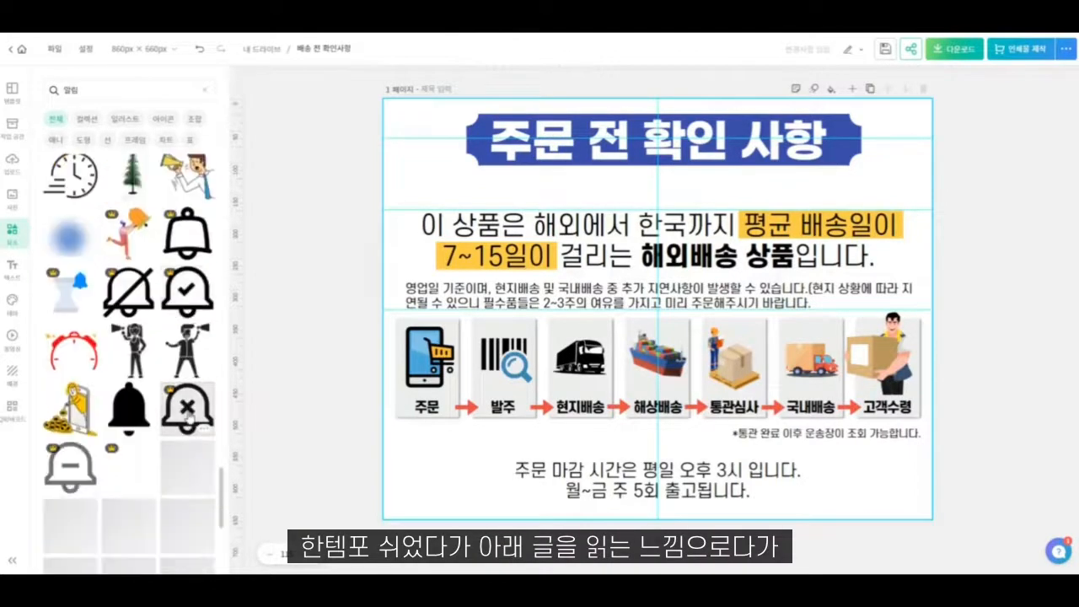
scroll(189, 416, "down", 3)
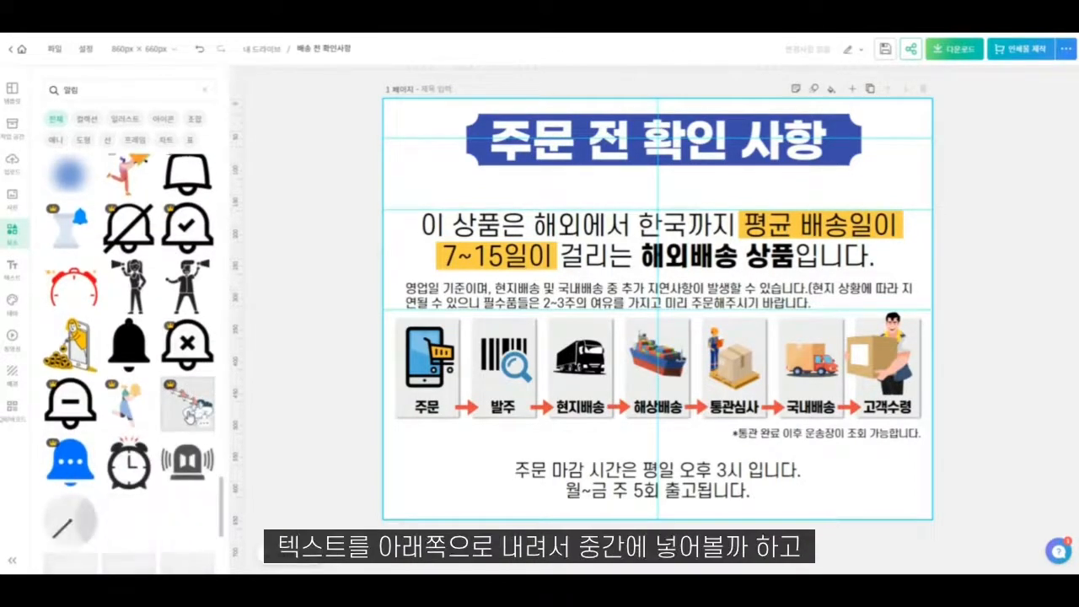
scroll(185, 430, "down", 2)
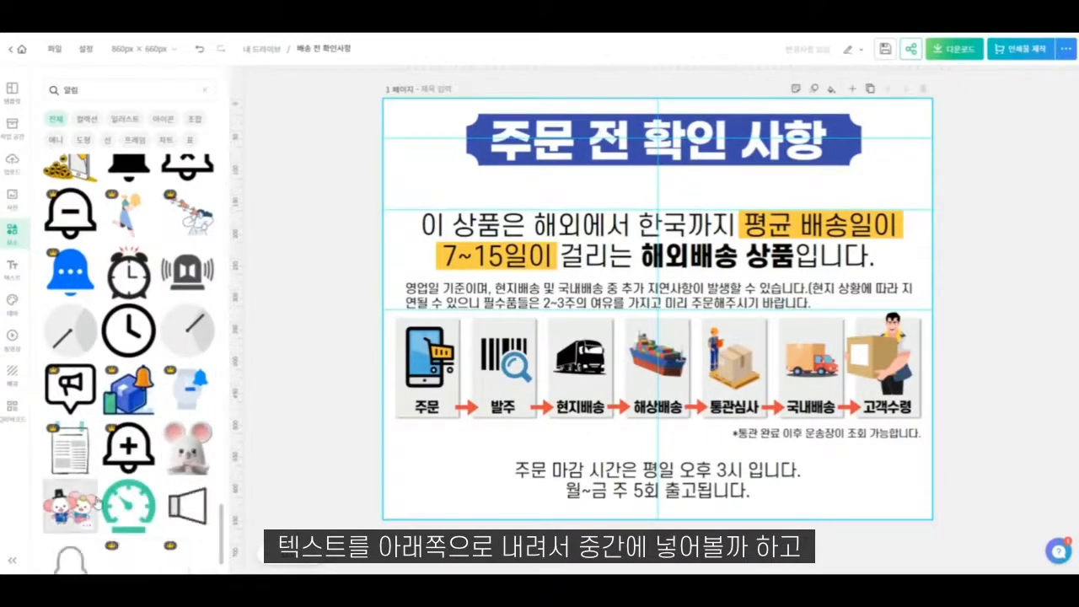
scroll(96, 503, "down", 2)
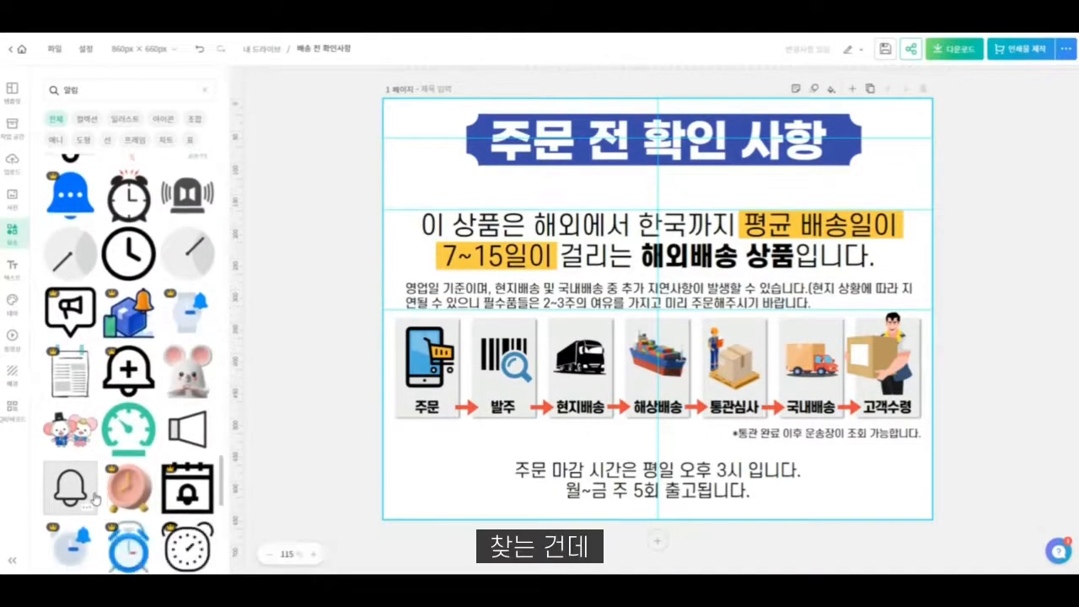
scroll(95, 499, "down", 3)
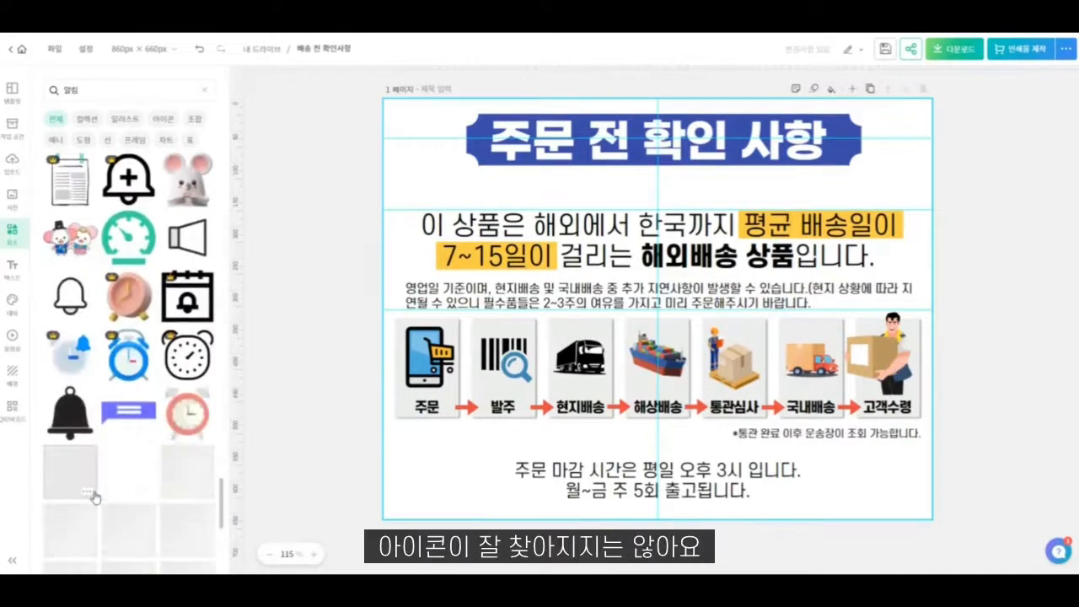
scroll(95, 497, "down", 1)
scroll(94, 491, "down", 1)
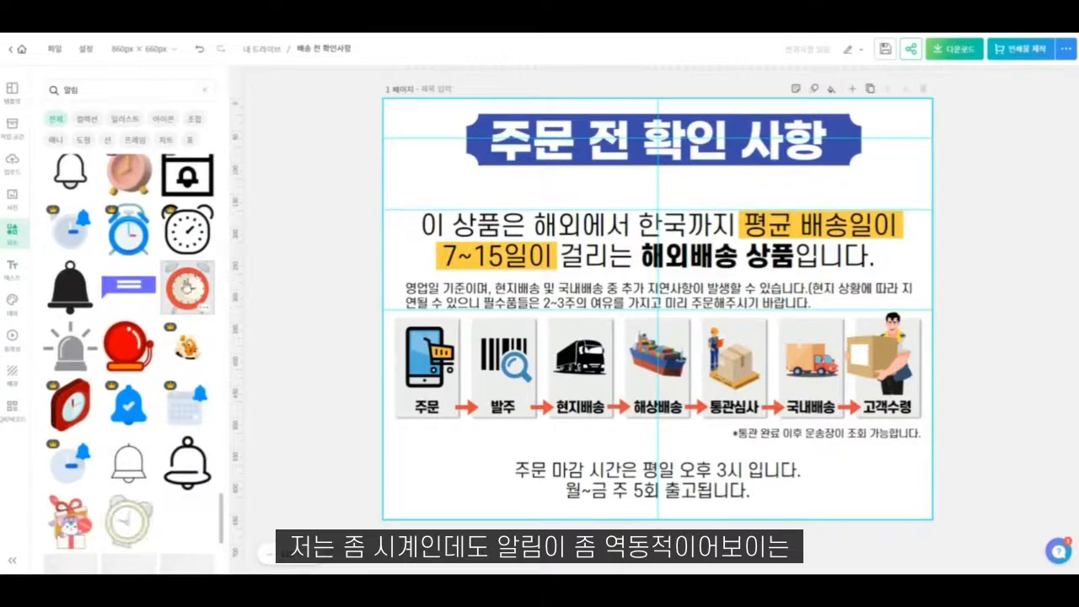
scroll(126, 446, "down", 1)
- Insert the red alarm clock, shrink it to a small icon centred at the page's top edge, and move the heading banner down beneath it
left_click(125, 449)
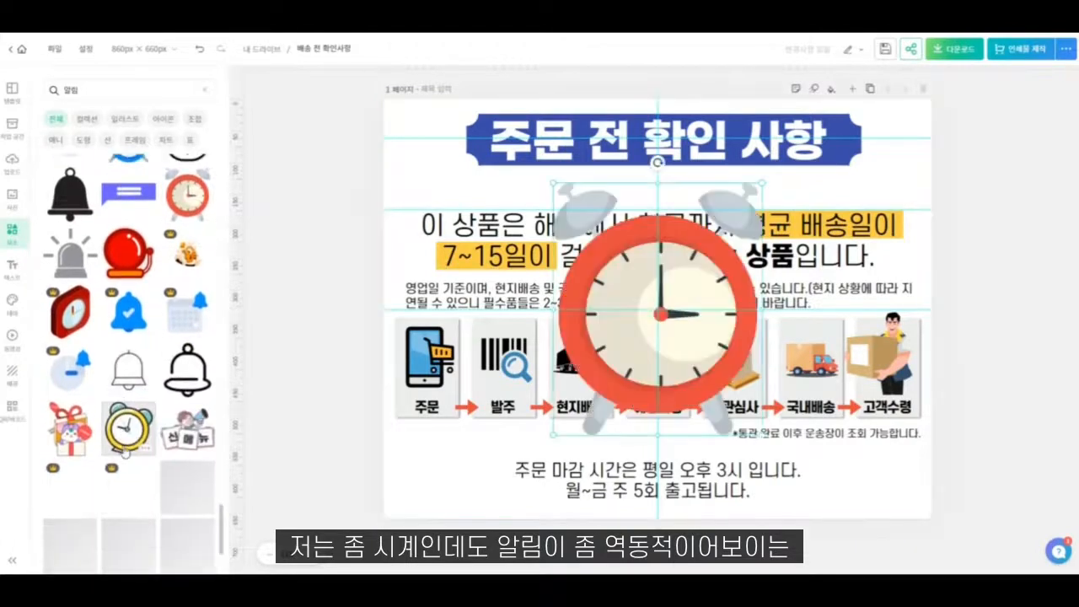
scroll(125, 449, "down", 2)
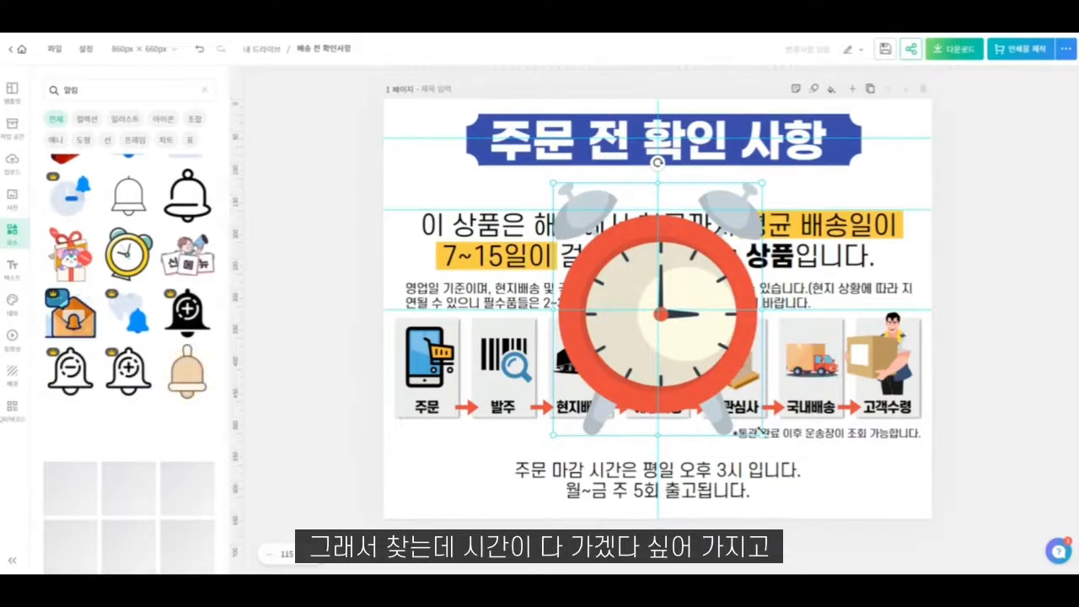
left_click(762, 434)
left_click_drag(761, 435, 655, 128)
mouse_move(711, 183)
left_mouse_down()
mouse_move(711, 140)
mouse_move(706, 180)
left_mouse_up()
left_click(623, 125)
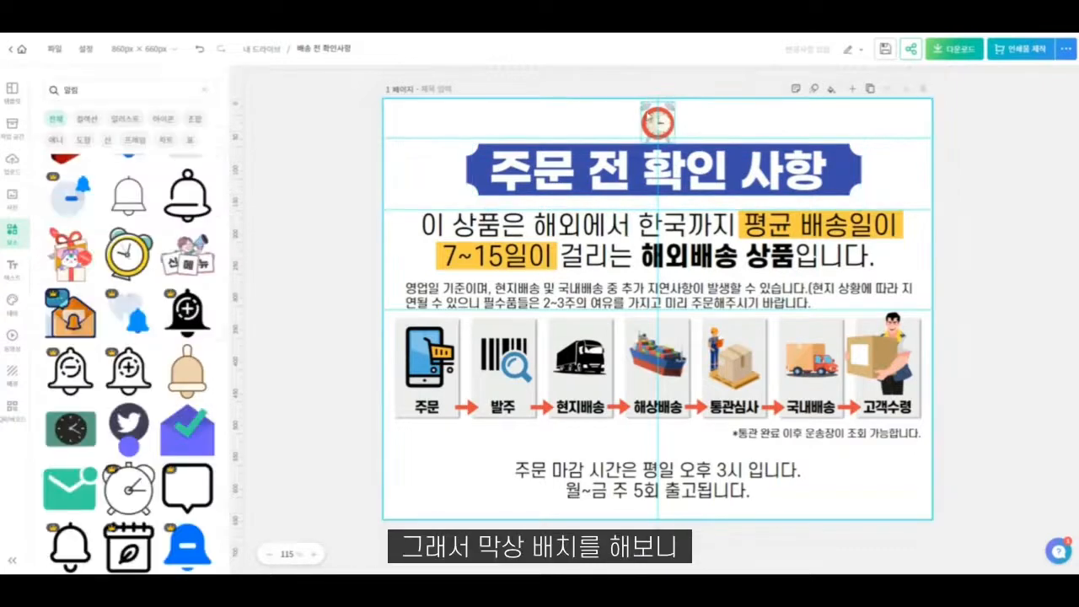
left_click(657, 124)
left_click(718, 123)
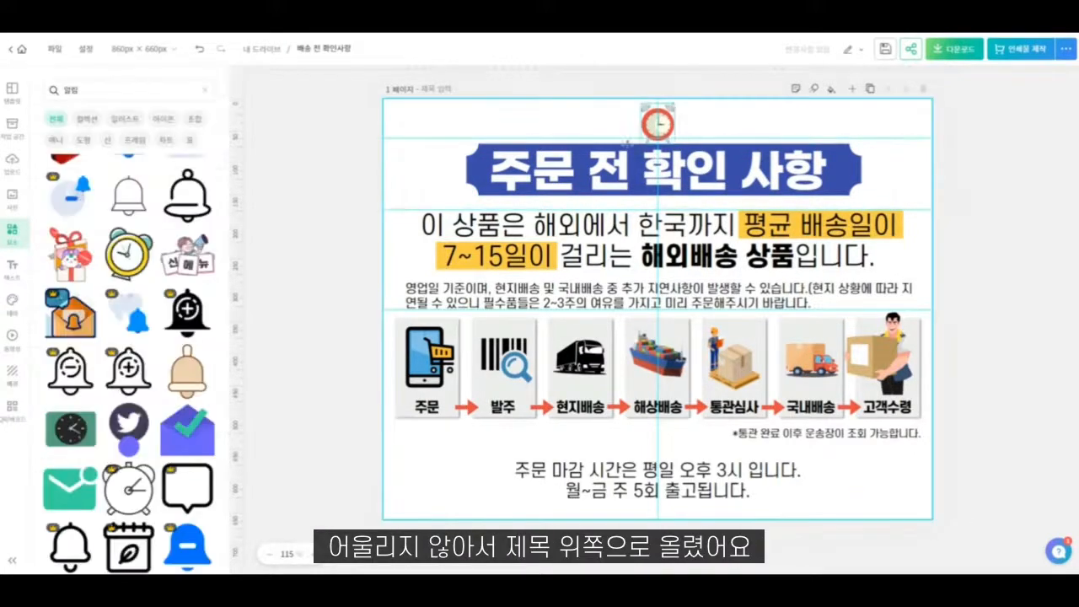
- Search all element types for "안내" and look through the results for a livelier image to go with the heading
scroll(107, 405, "down", 5)
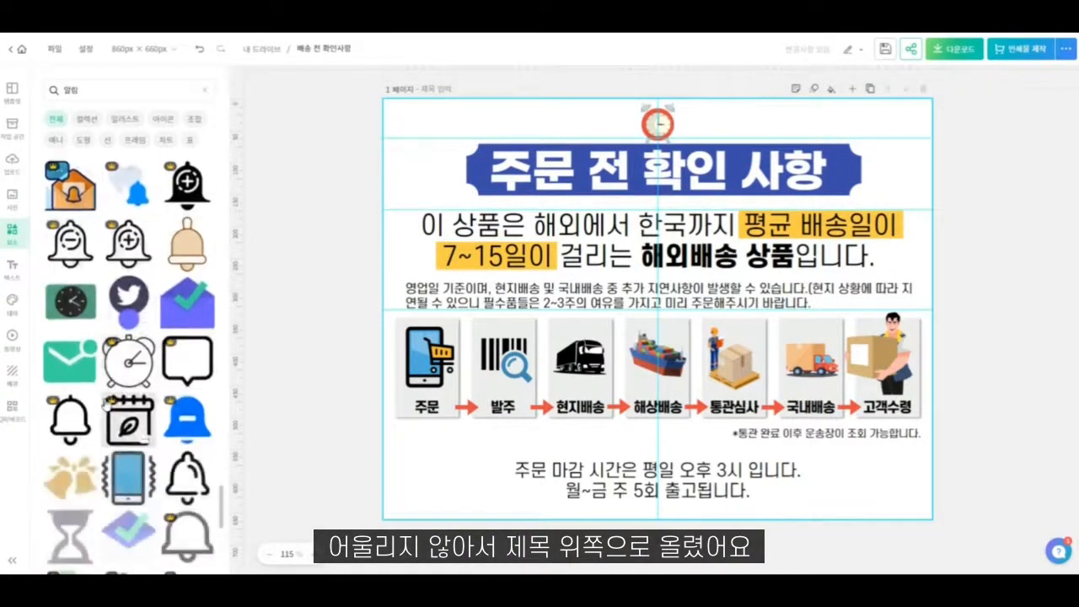
scroll(106, 405, "down", 4)
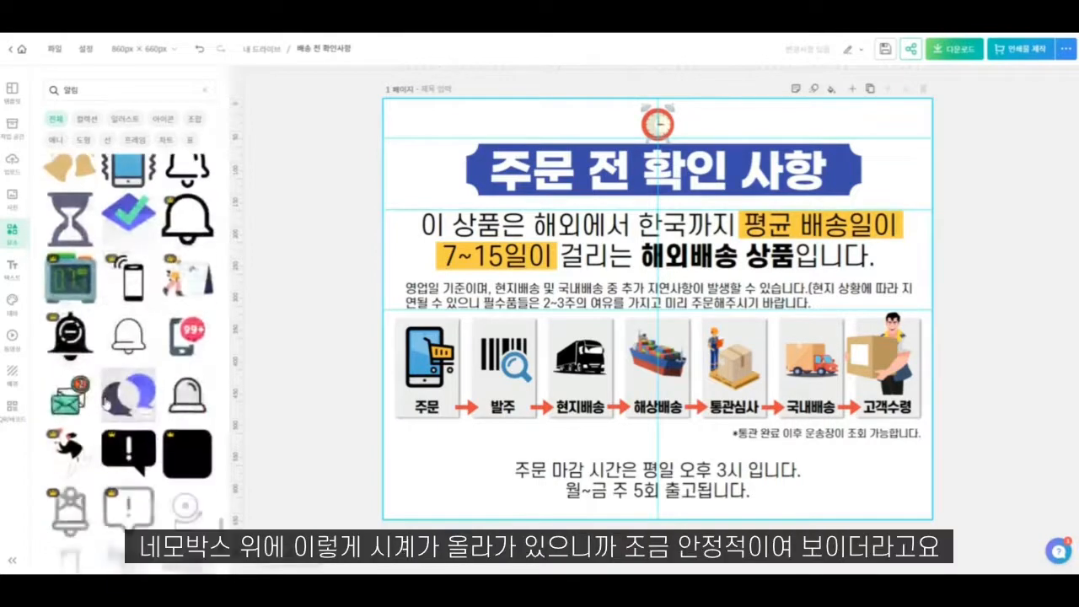
left_click(108, 87)
type("안내")
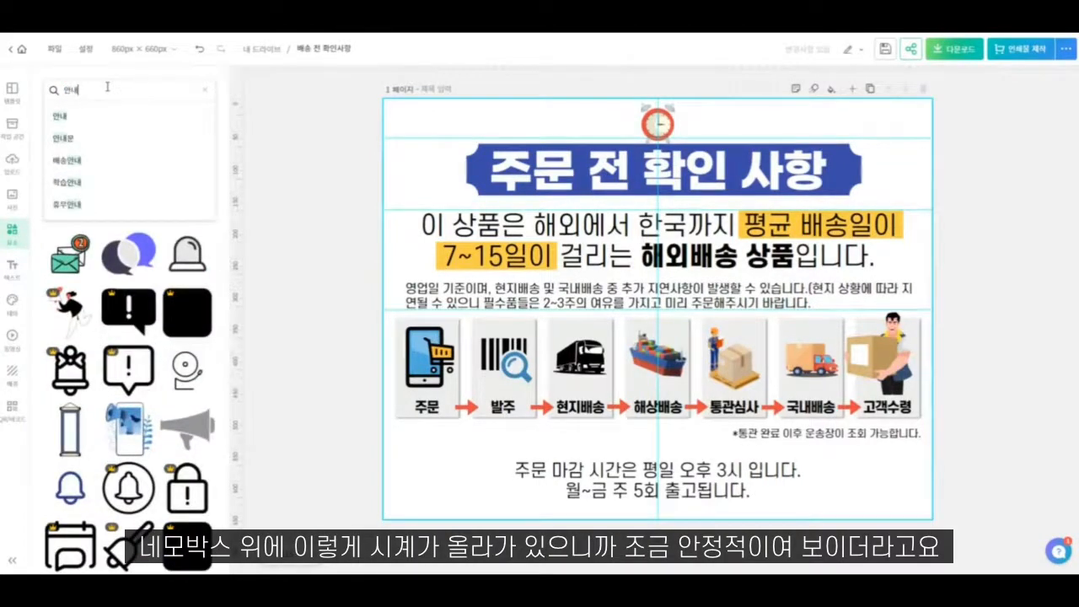
key("Return")
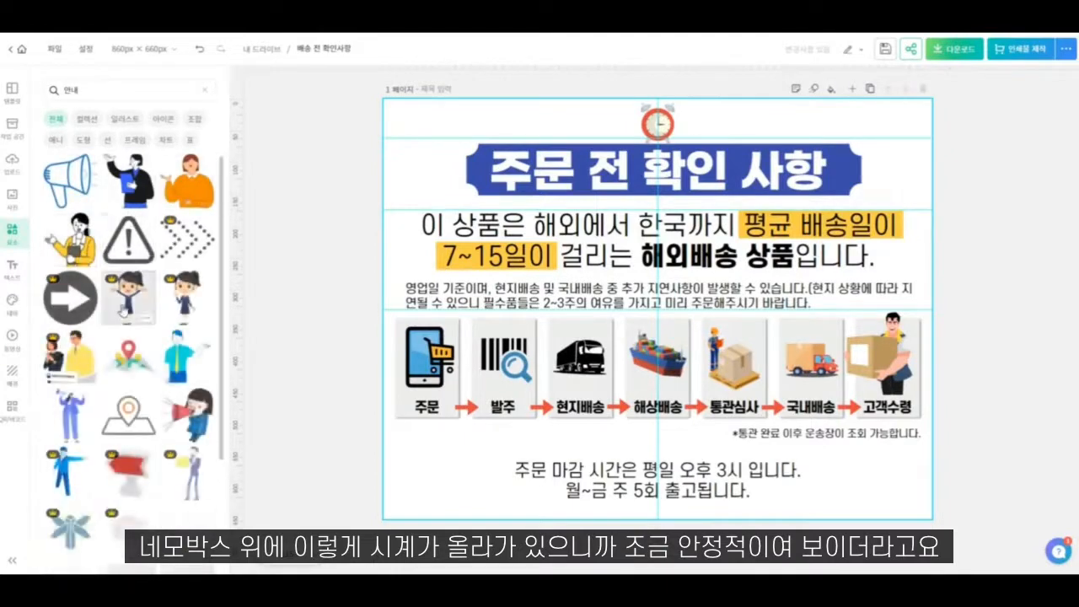
scroll(118, 317, "down", 3)
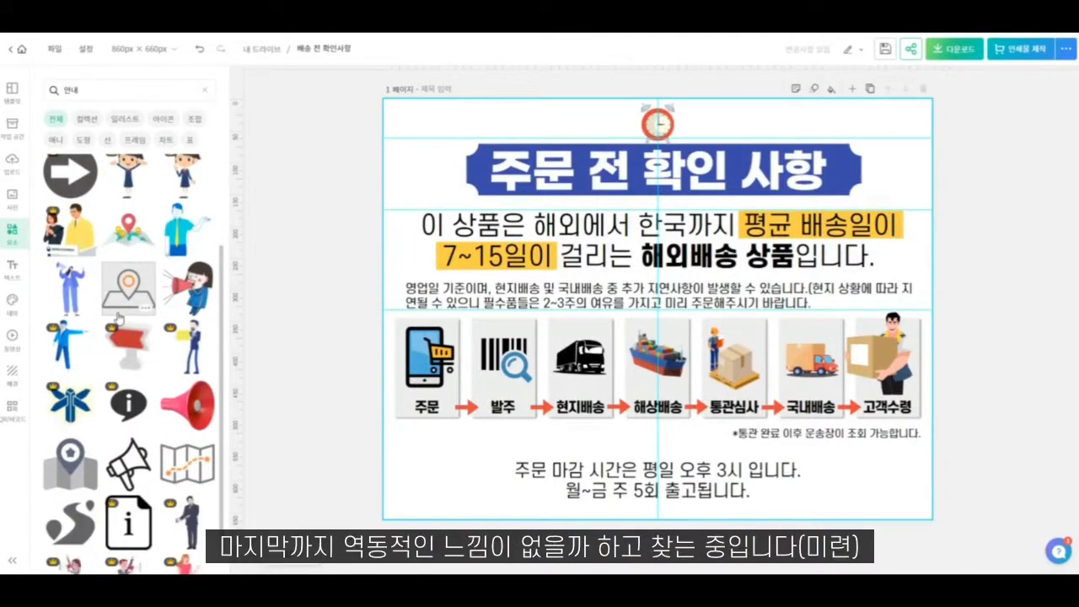
scroll(118, 318, "down", 6)
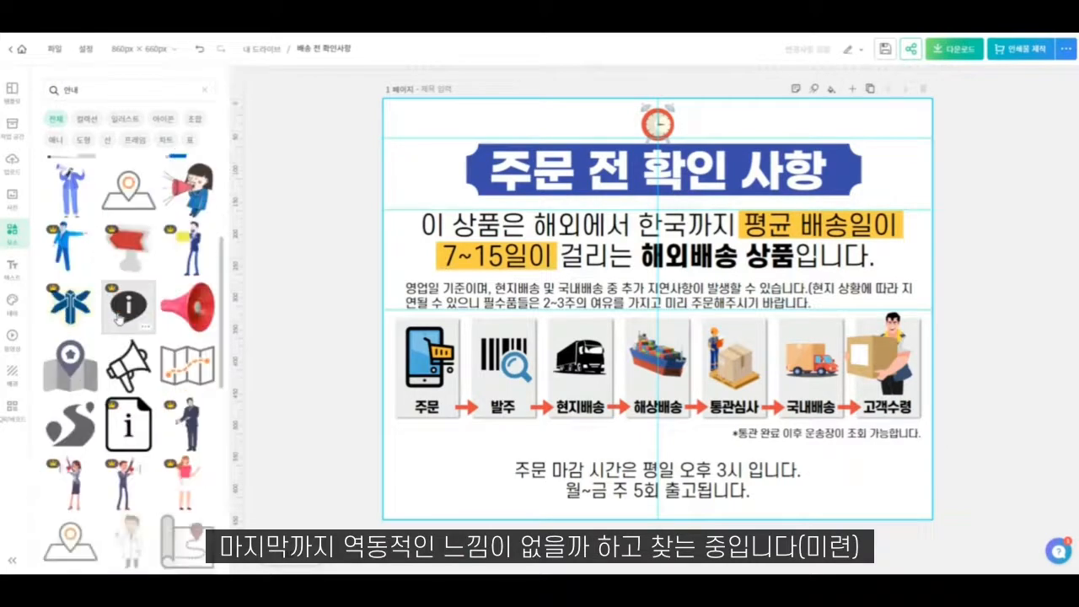
scroll(119, 317, "down", 5)
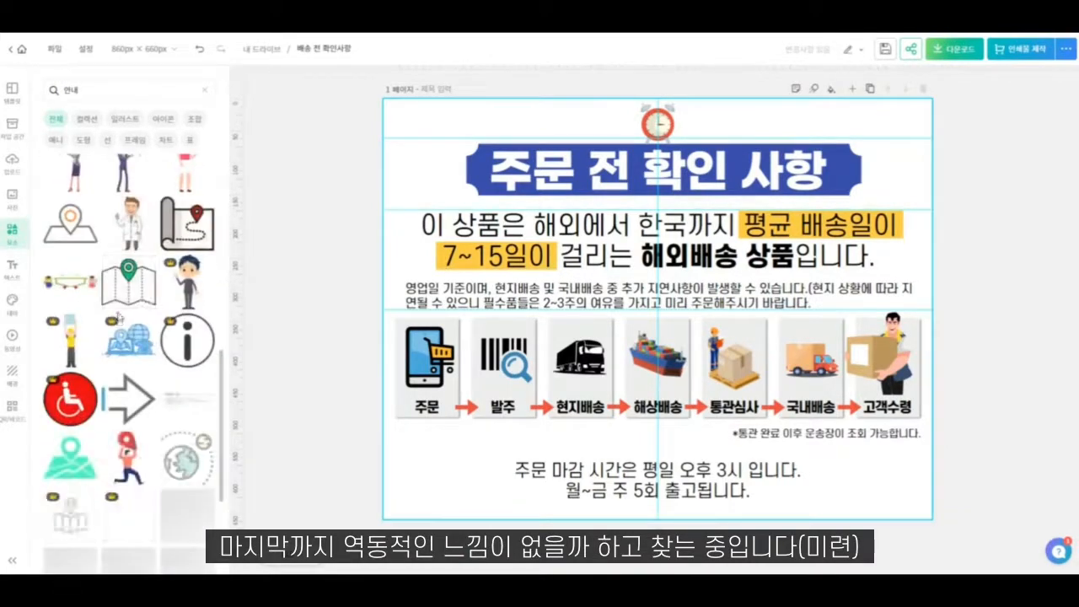
scroll(126, 322, "down", 6)
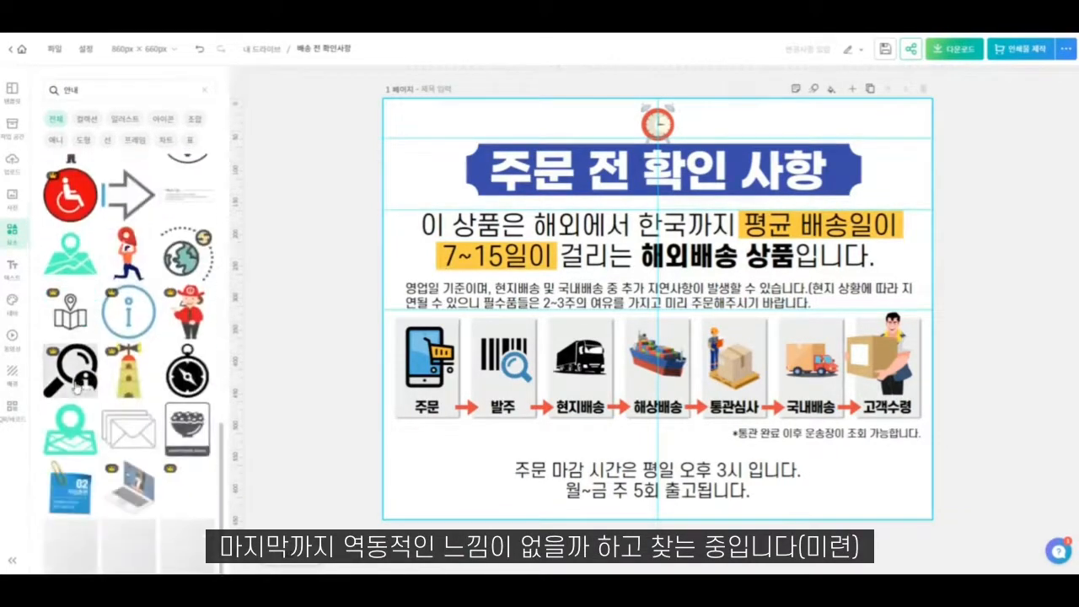
scroll(73, 396, "down", 5)
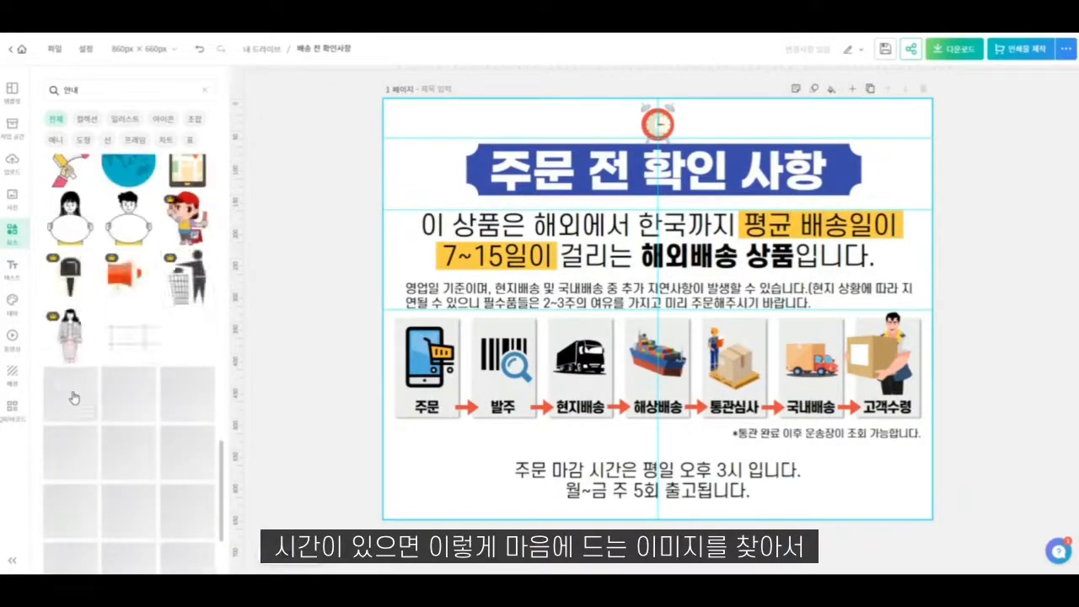
scroll(75, 398, "down", 3)
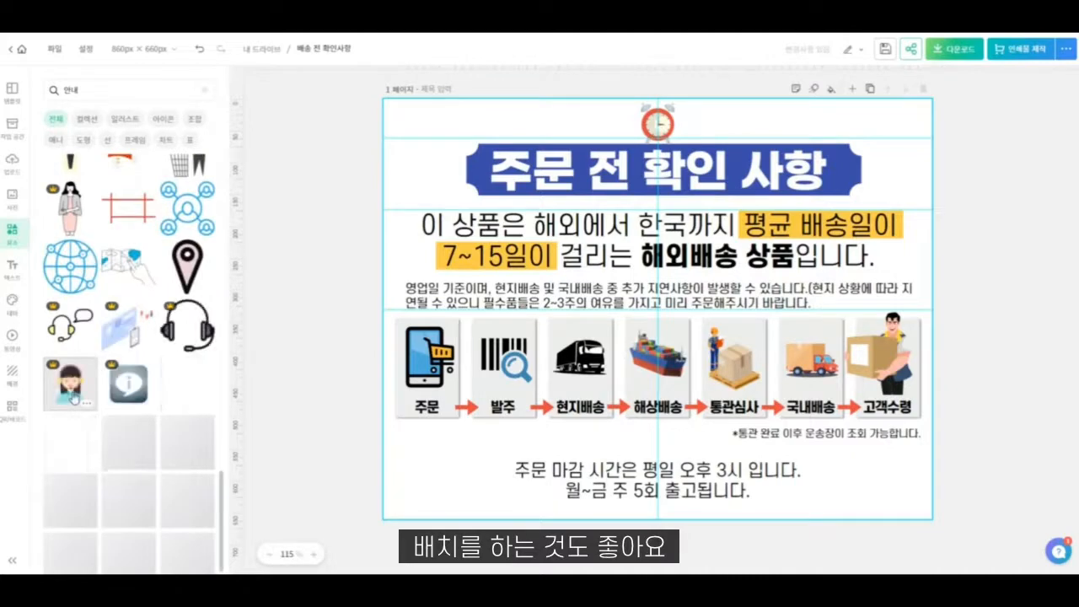
scroll(74, 398, "down", 2)
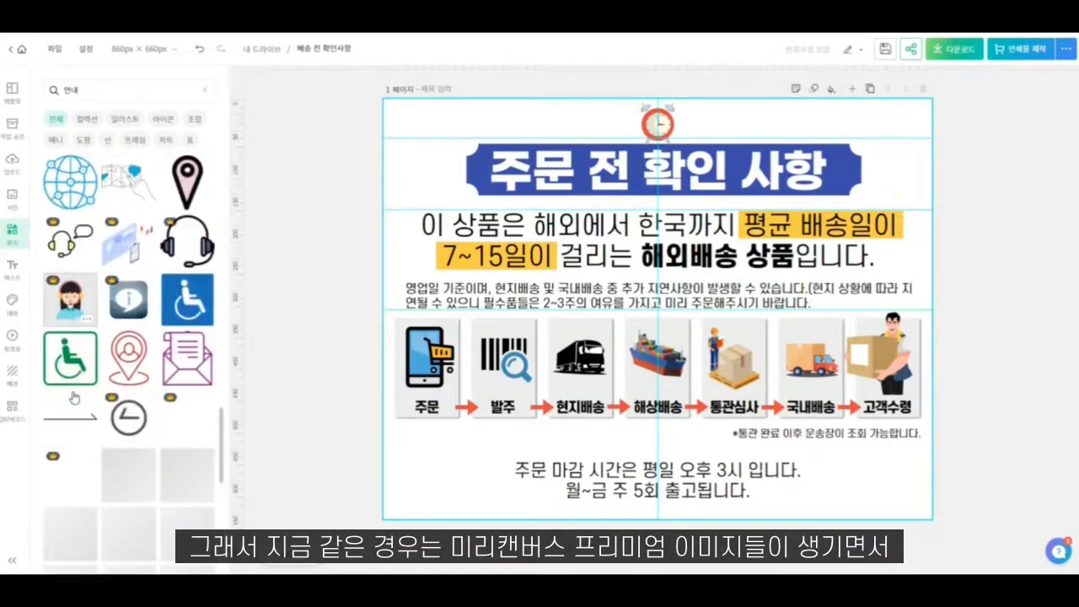
scroll(73, 398, "down", 1)
scroll(74, 396, "down", 4)
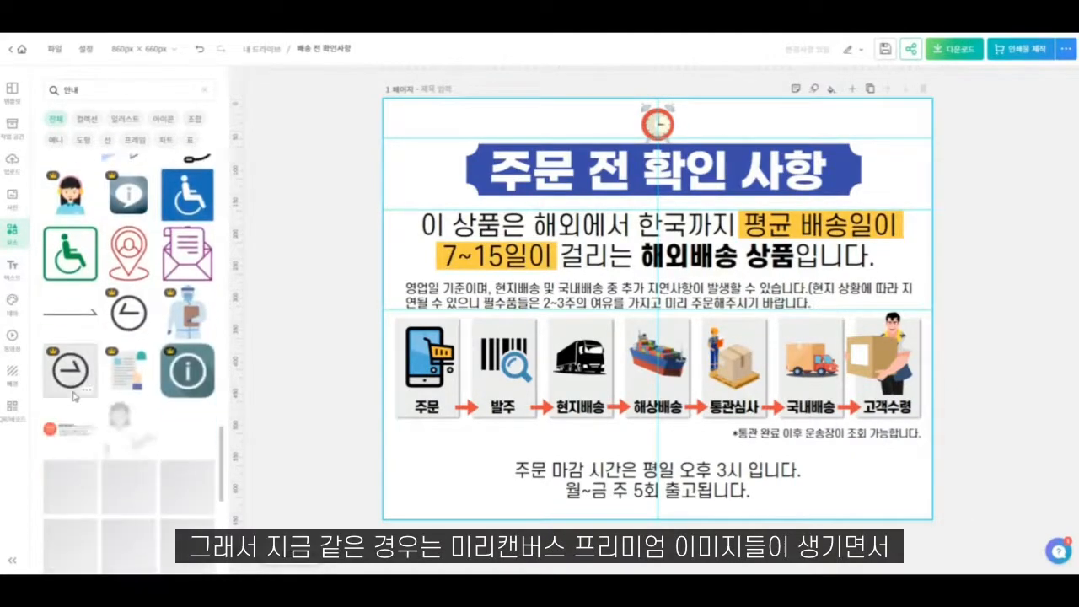
scroll(75, 396, "down", 4)
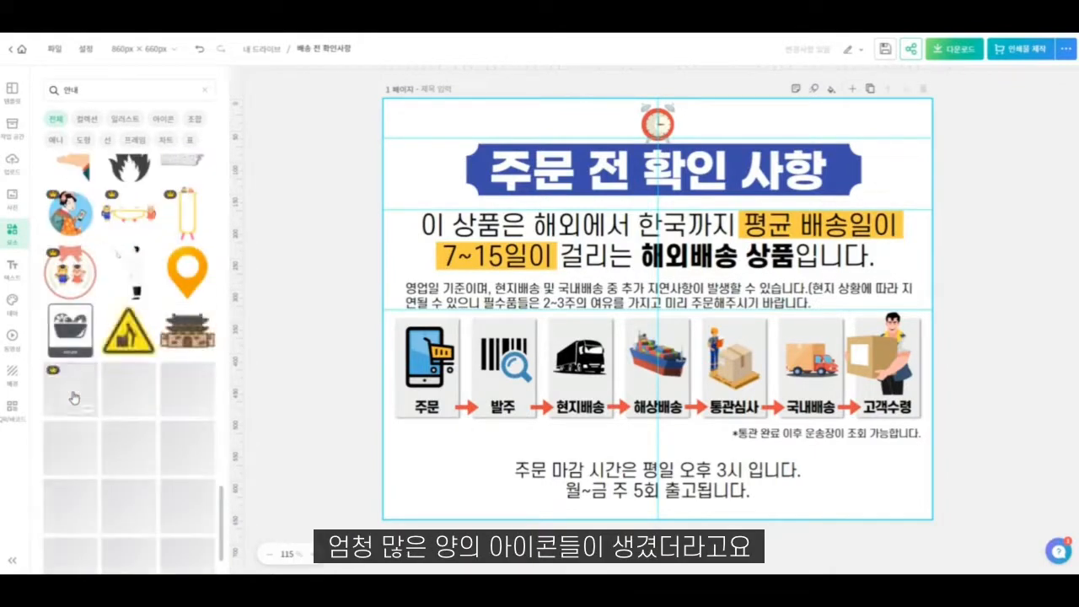
scroll(73, 398, "down", 2)
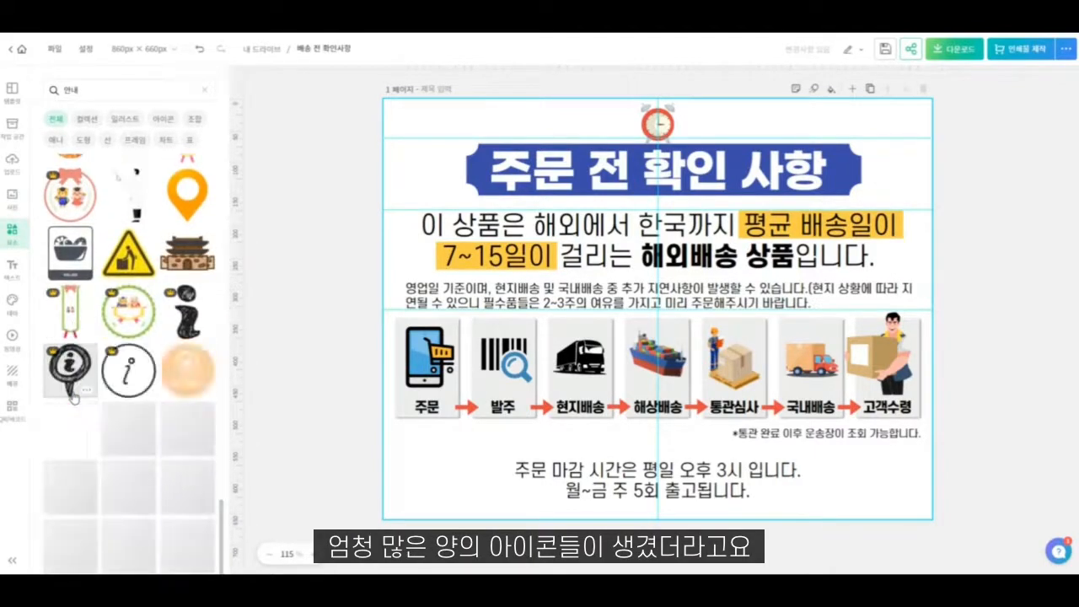
scroll(74, 396, "down", 3)
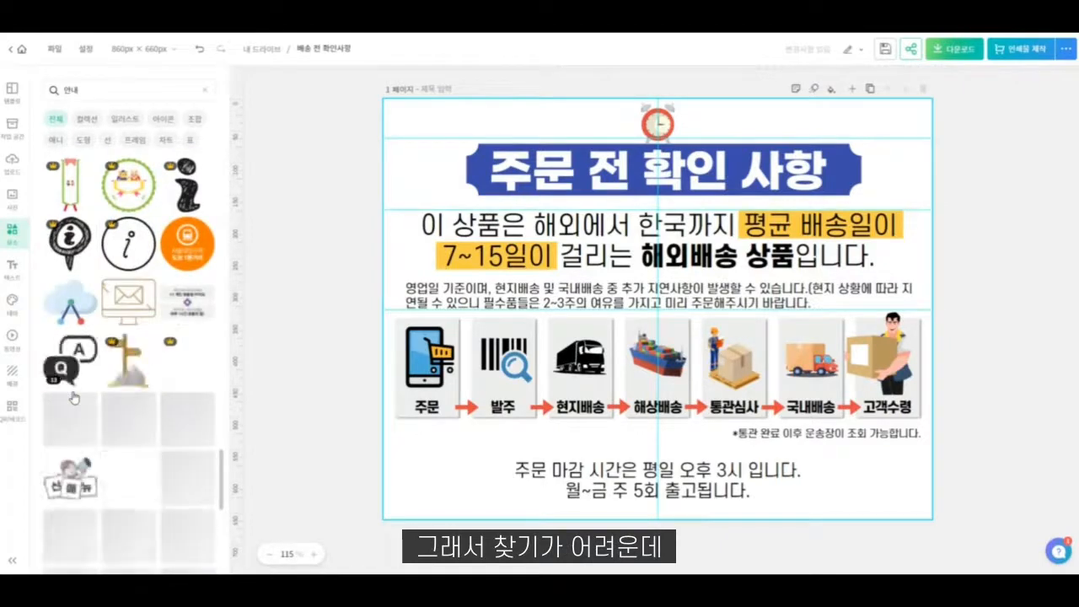
scroll(74, 396, "down", 3)
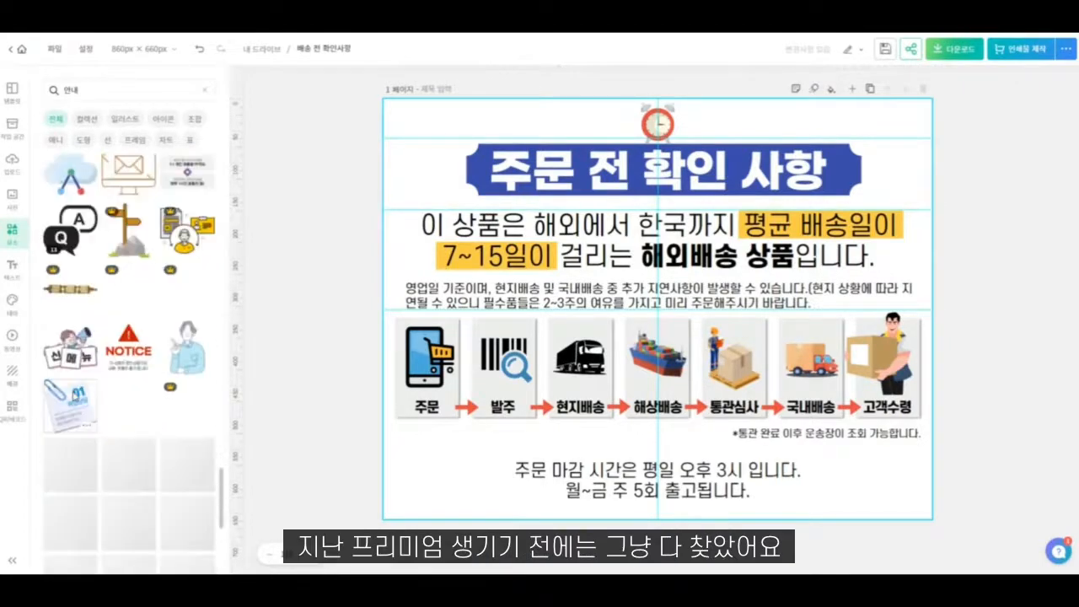
scroll(72, 399, "down", 1)
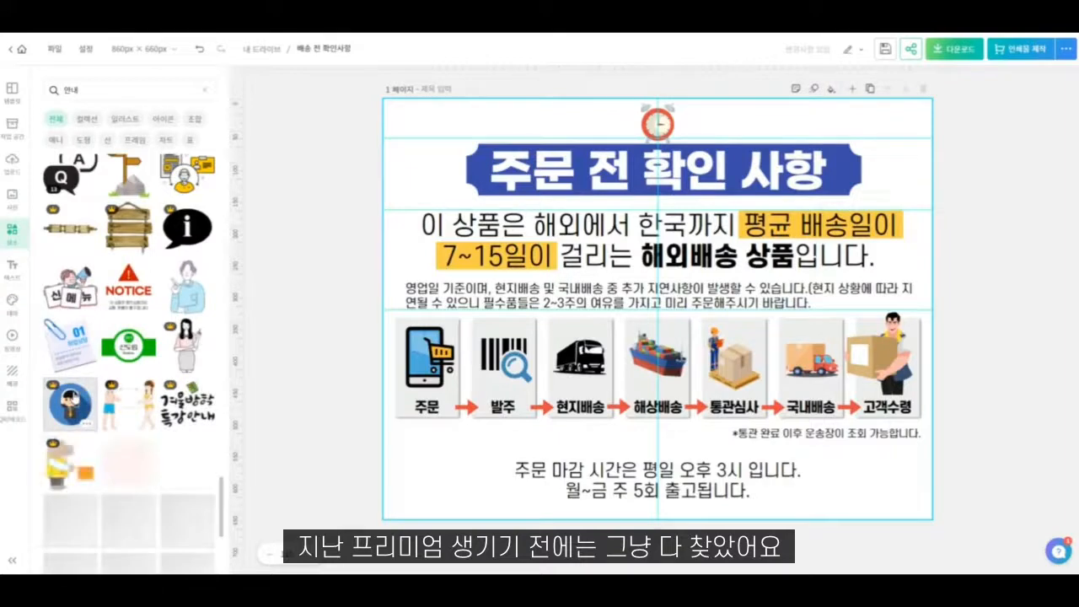
scroll(71, 398, "down", 3)
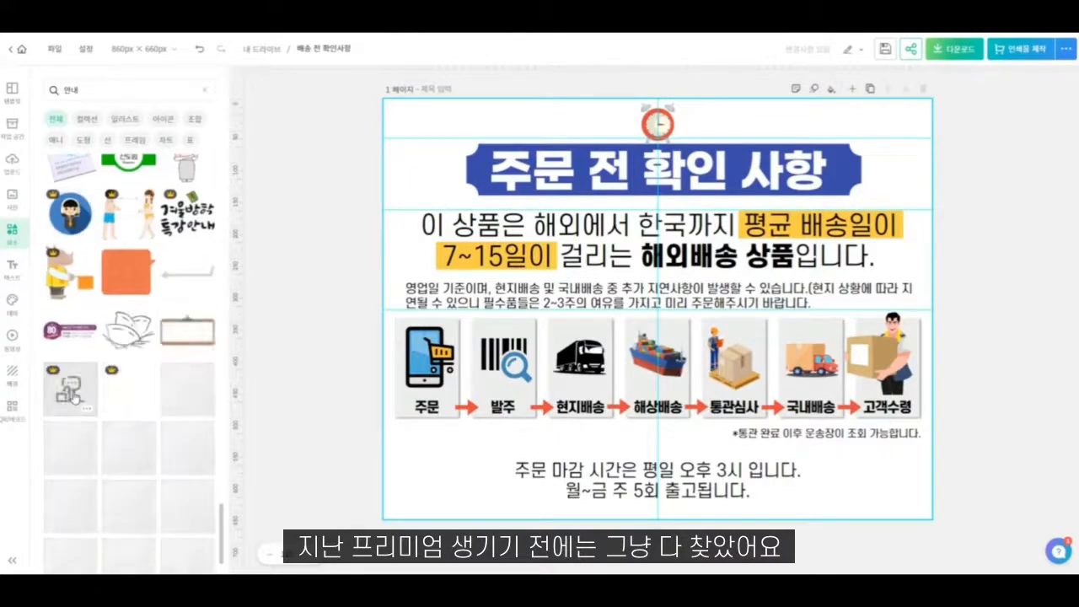
scroll(74, 396, "down", 1)
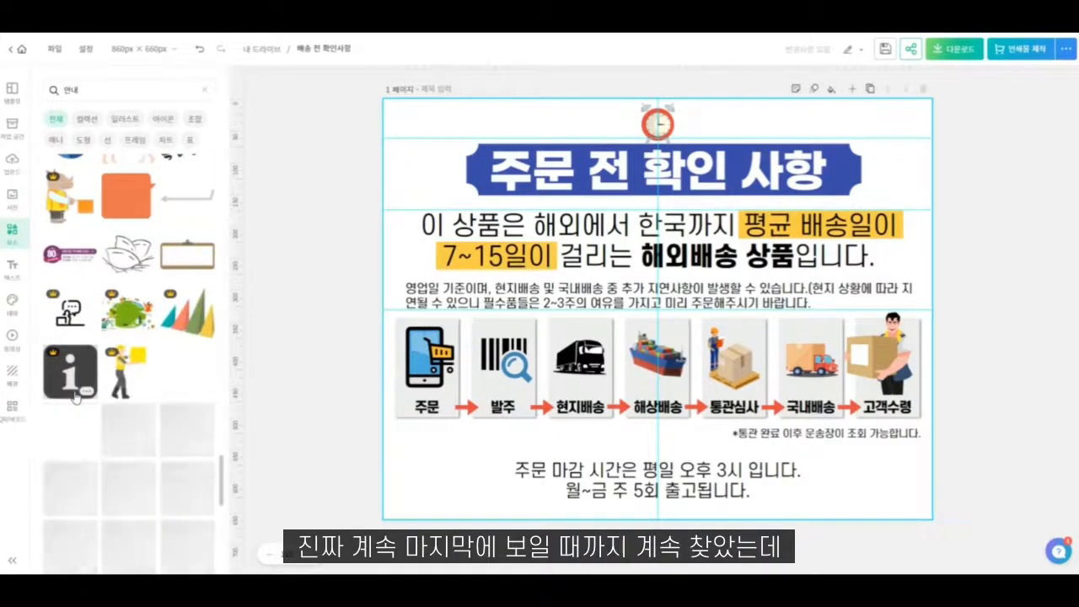
scroll(74, 396, "down", 4)
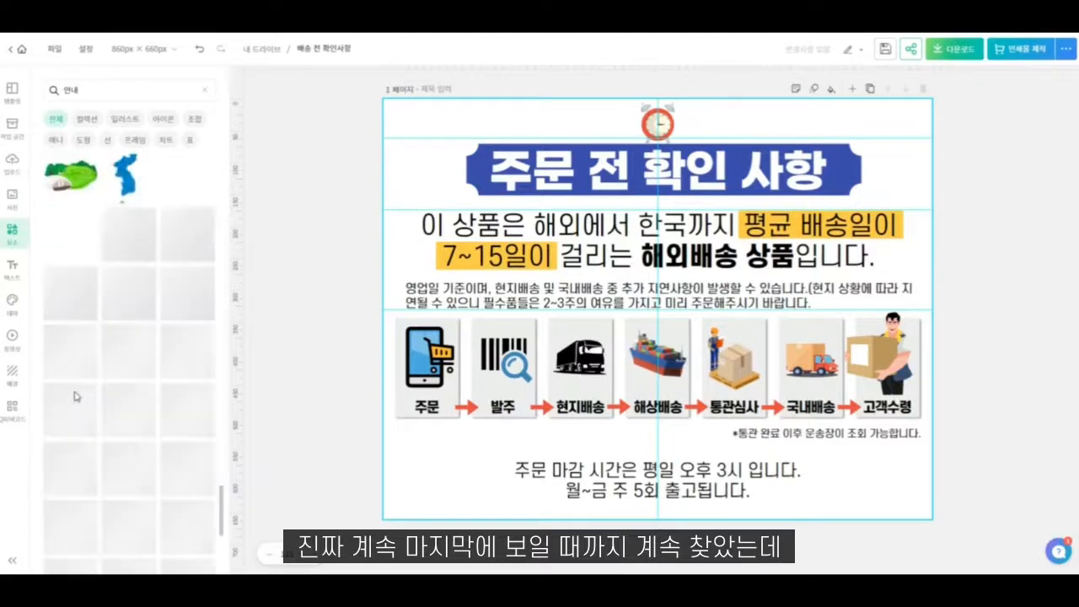
scroll(199, 202, "up", 3)
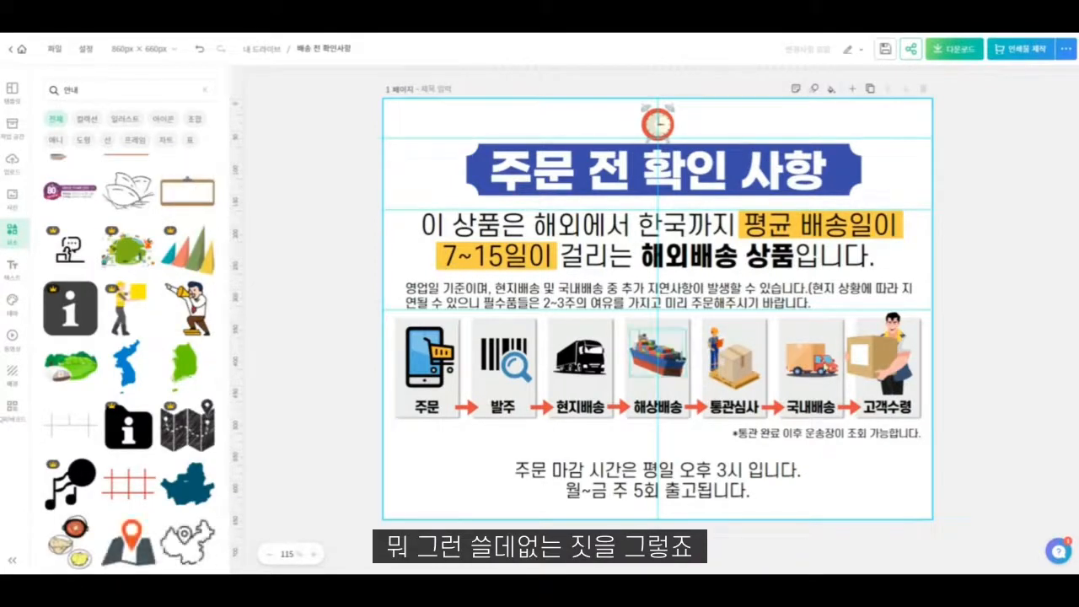
- Try the shouting megaphone man at about 145 × 174 px over the heading banner's right end, and remove both copies from the page
left_click(196, 305)
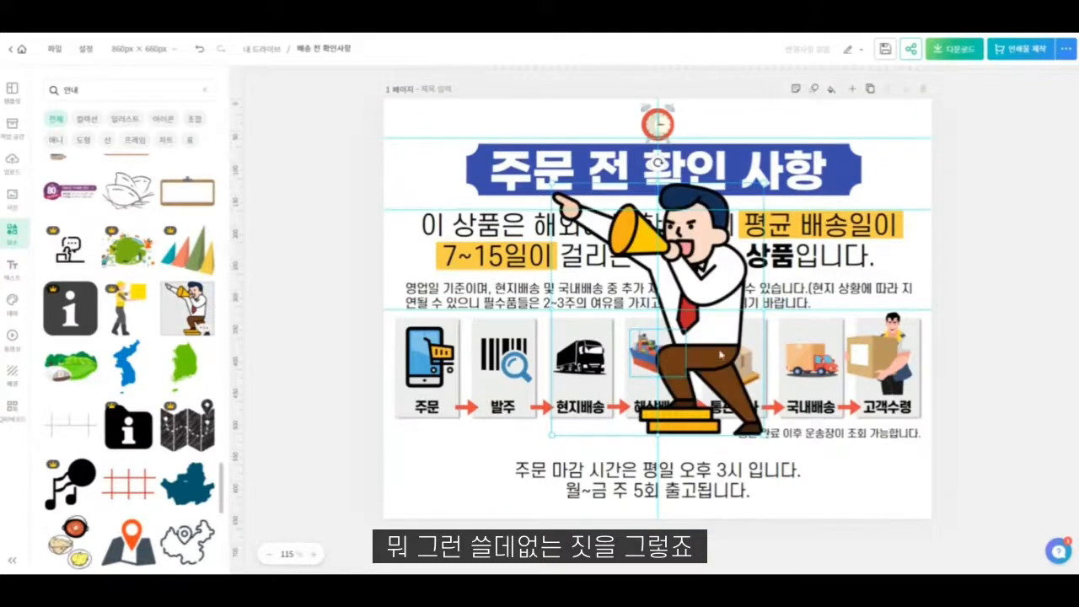
left_click_drag(555, 440, 698, 328)
left_click_drag(738, 252, 827, 183)
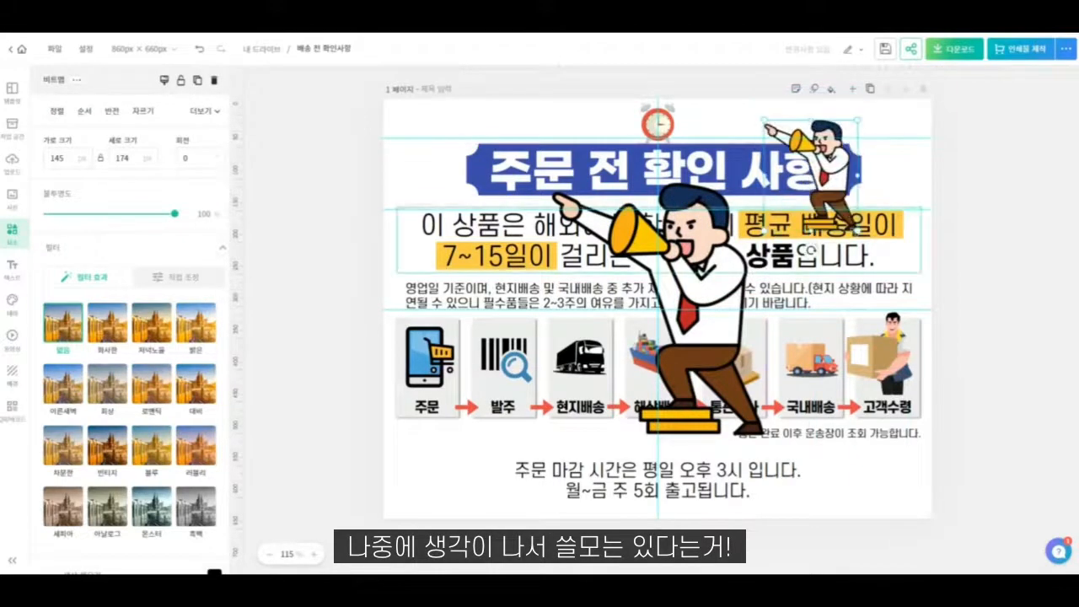
key("Delete")
left_click(676, 289)
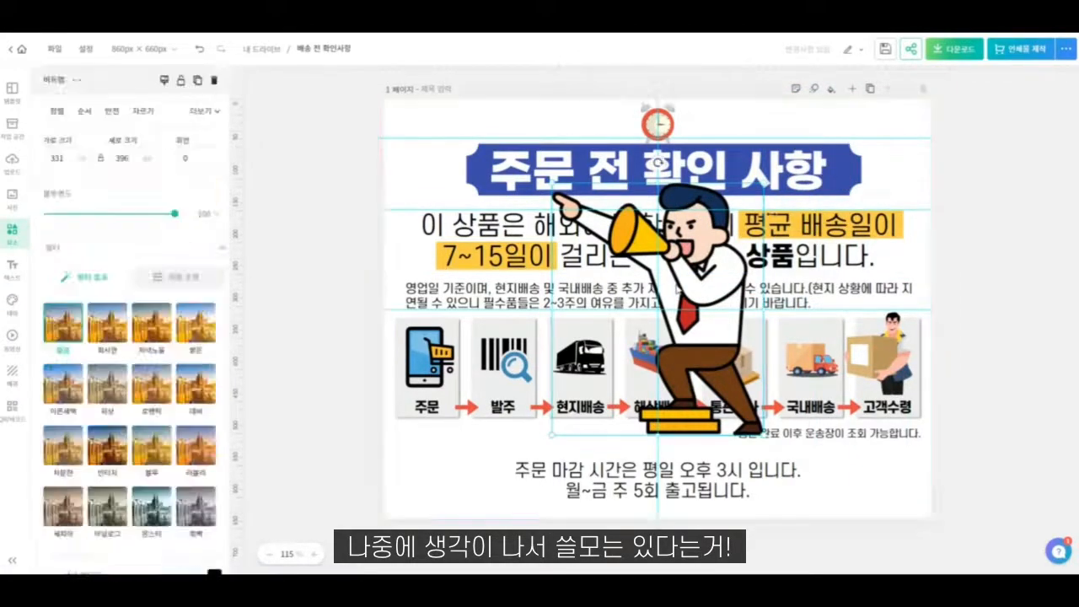
key("Delete")
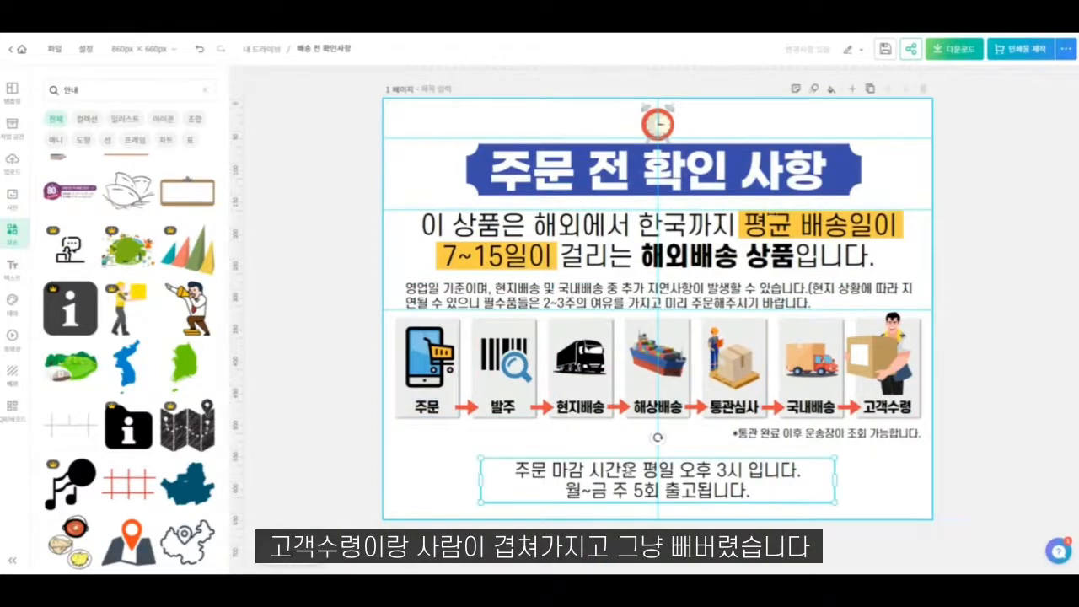
- Make the order-deadline text below the shipping-stage boxes bolder by setting its font to 에스코어 드림 8
left_click(628, 469)
left_click(142, 144)
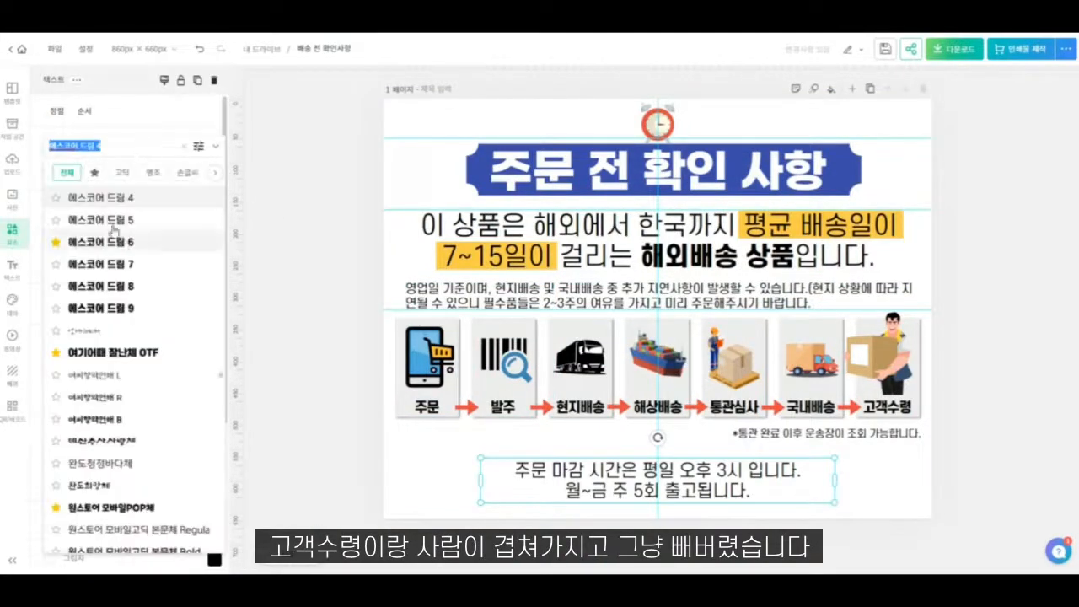
left_click(112, 506)
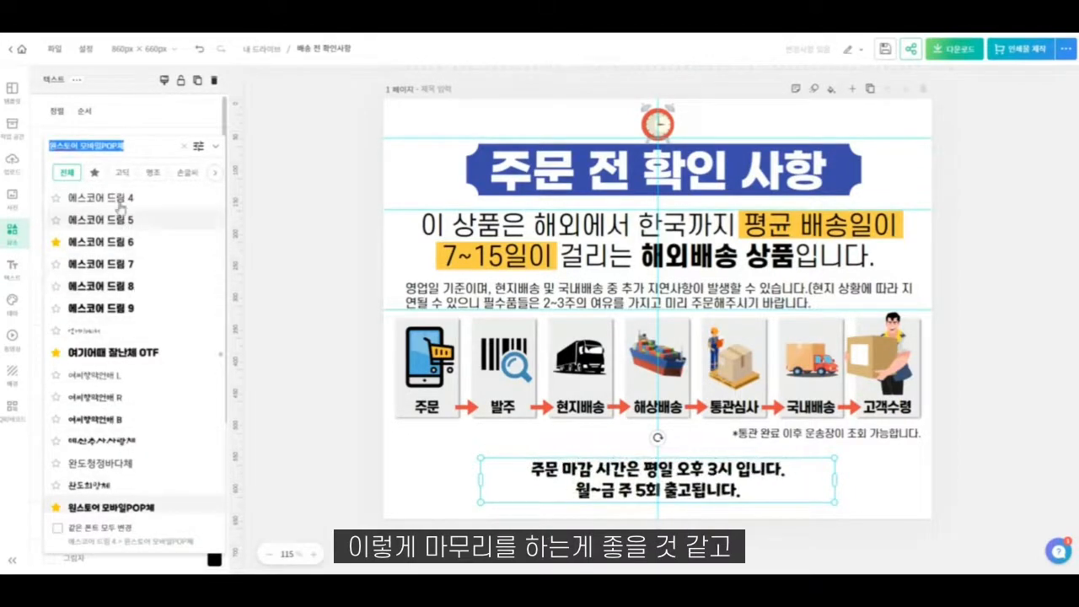
left_click(143, 286)
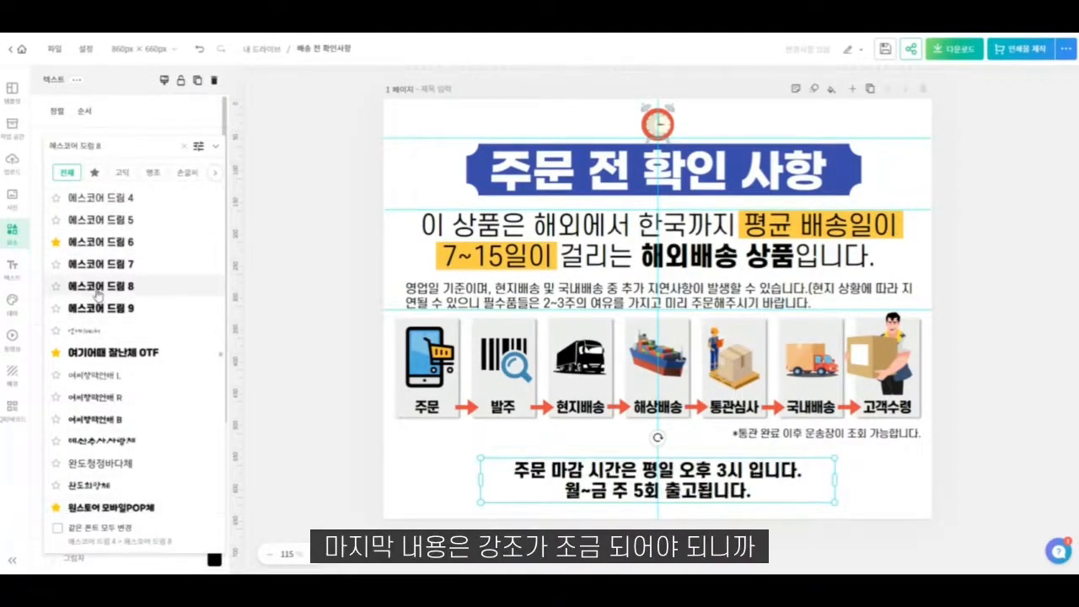
left_click(897, 492)
left_click(897, 492)
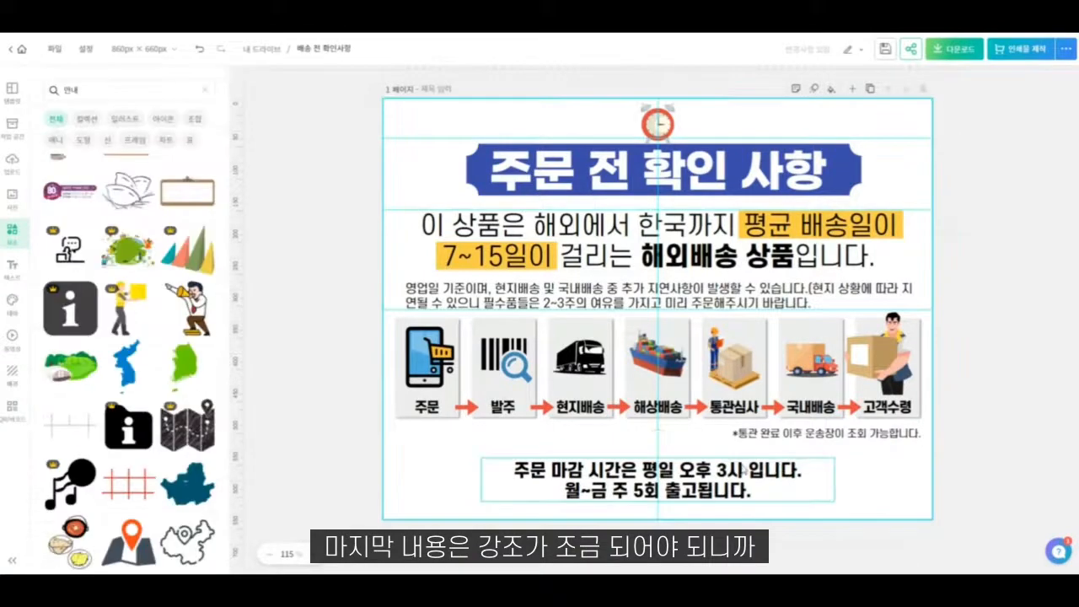
- Enlarge the order-deadline text to about 22.6 and nudge it up slightly, keeping it centred on the page
left_click(832, 487)
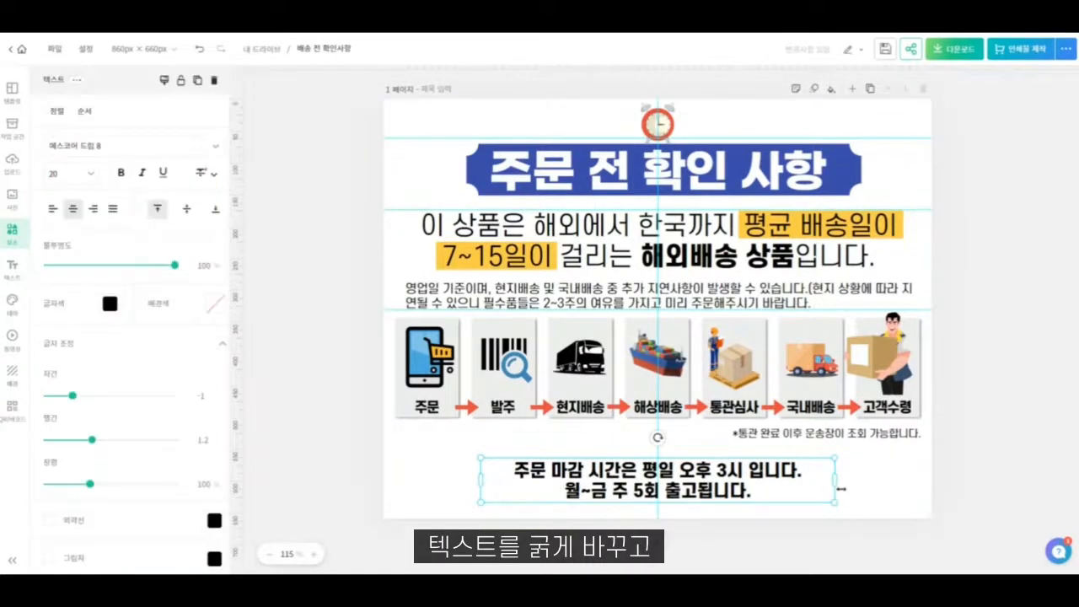
left_click_drag(833, 458, 862, 455)
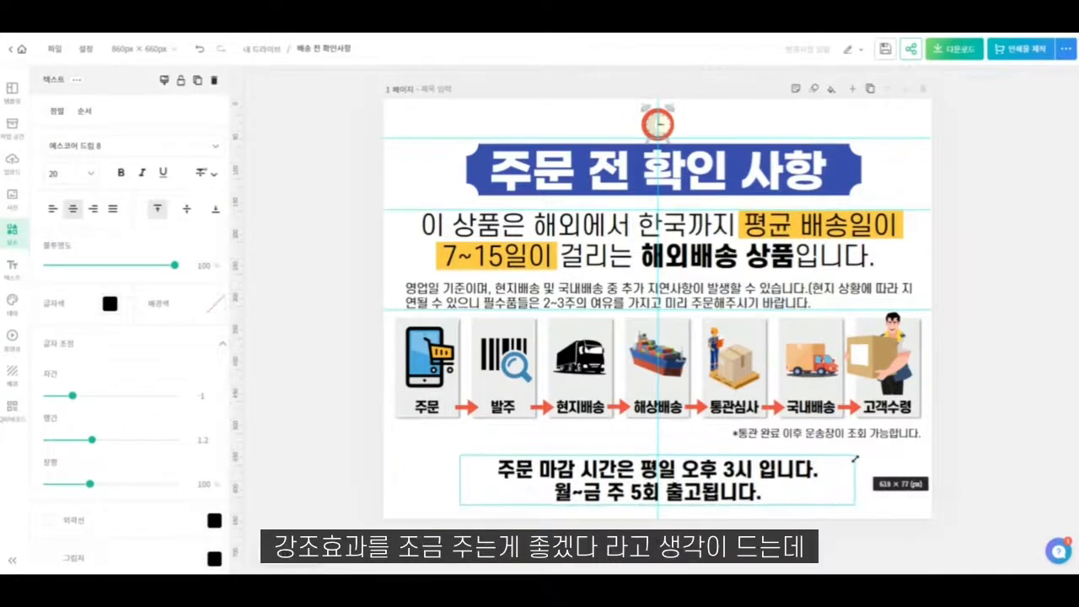
left_click_drag(761, 489, 757, 486)
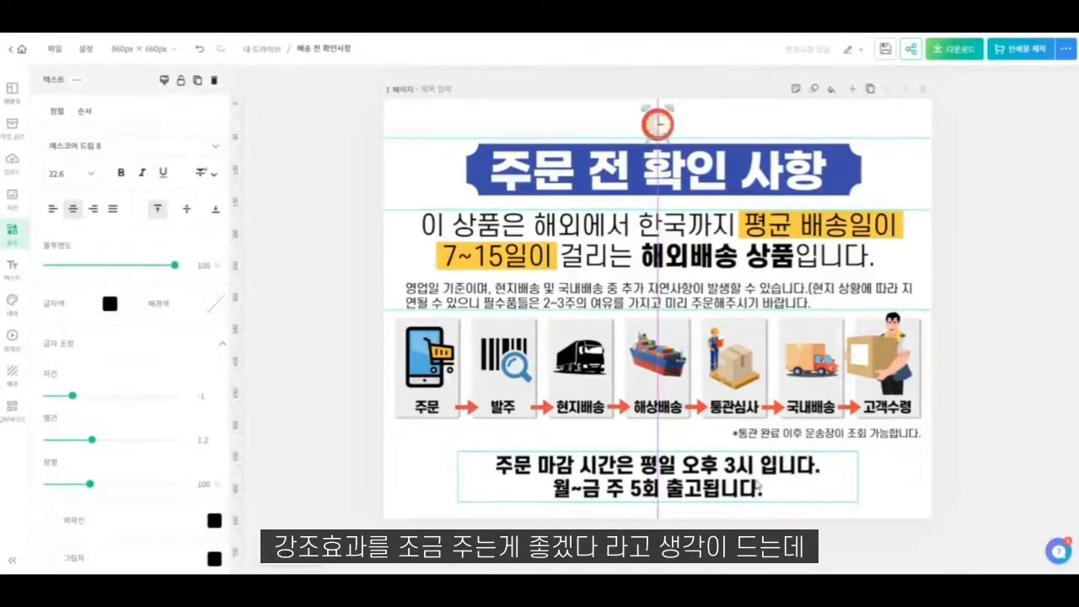
left_click(908, 477)
left_click(822, 434)
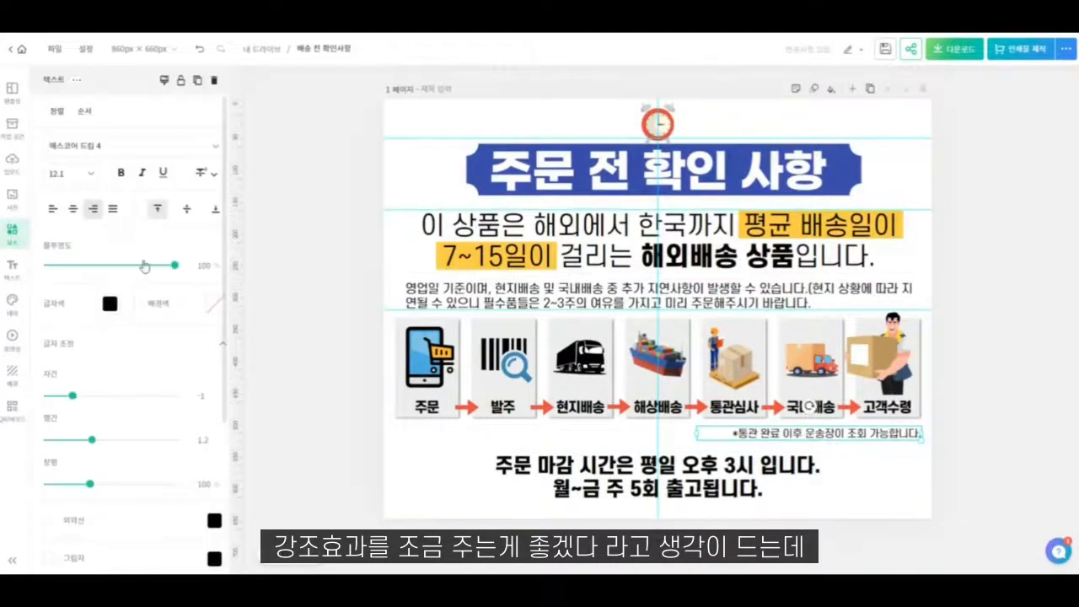
left_click(110, 303)
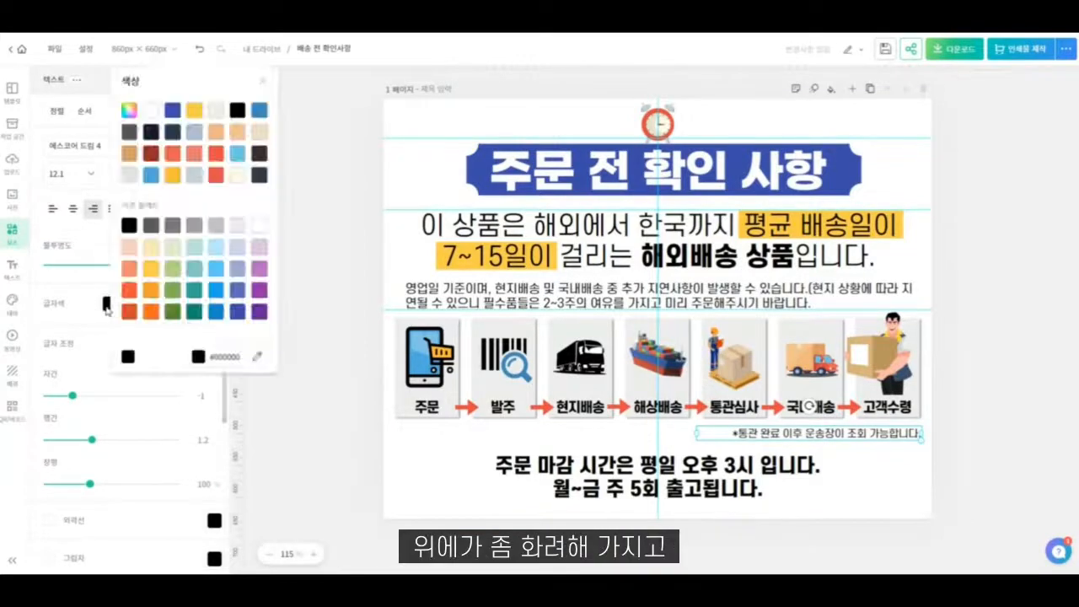
left_click(110, 304)
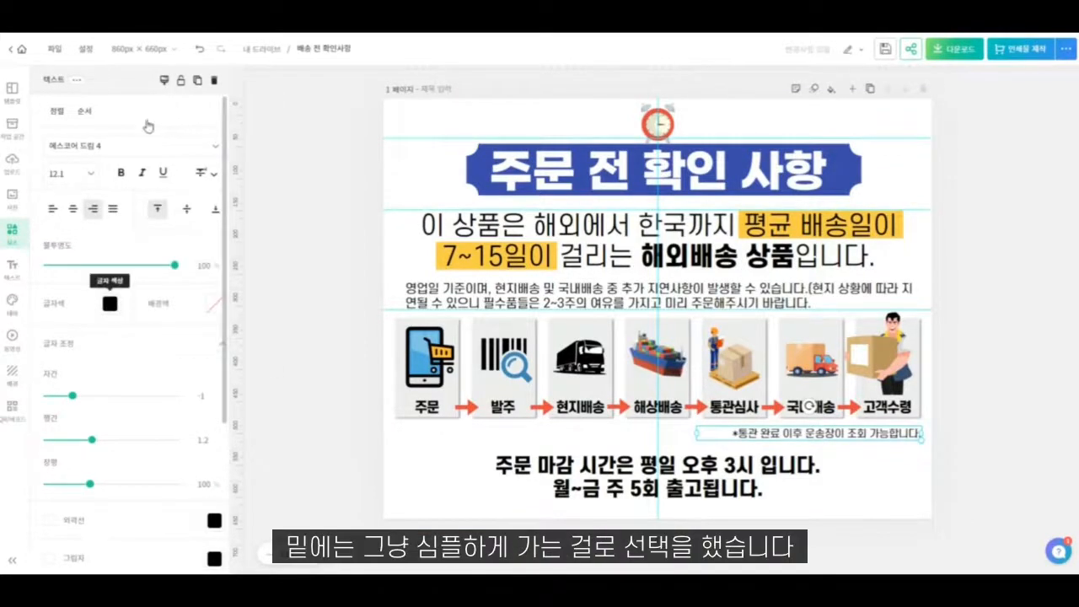
- Recolour the customs-clearance tracking note below the shipping-stage boxes with a custom bright red
left_click(110, 302)
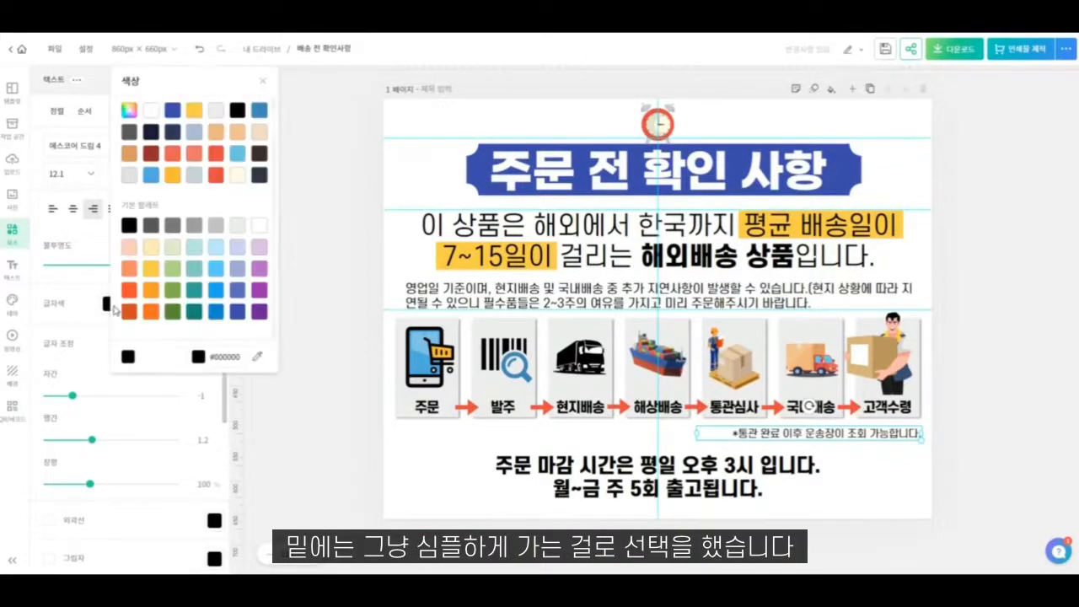
left_click(217, 154)
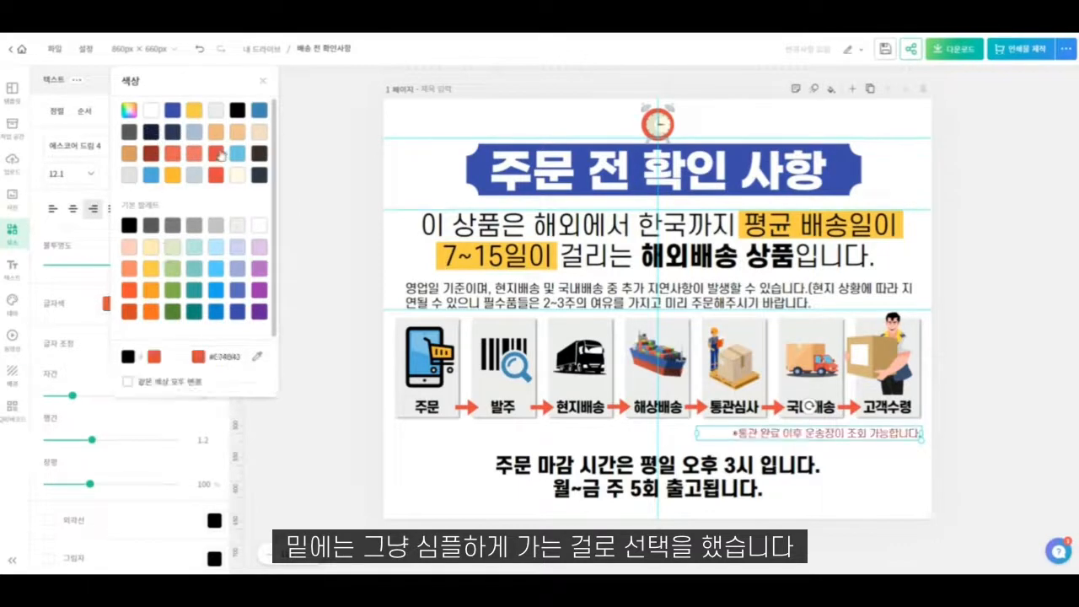
left_click(152, 156)
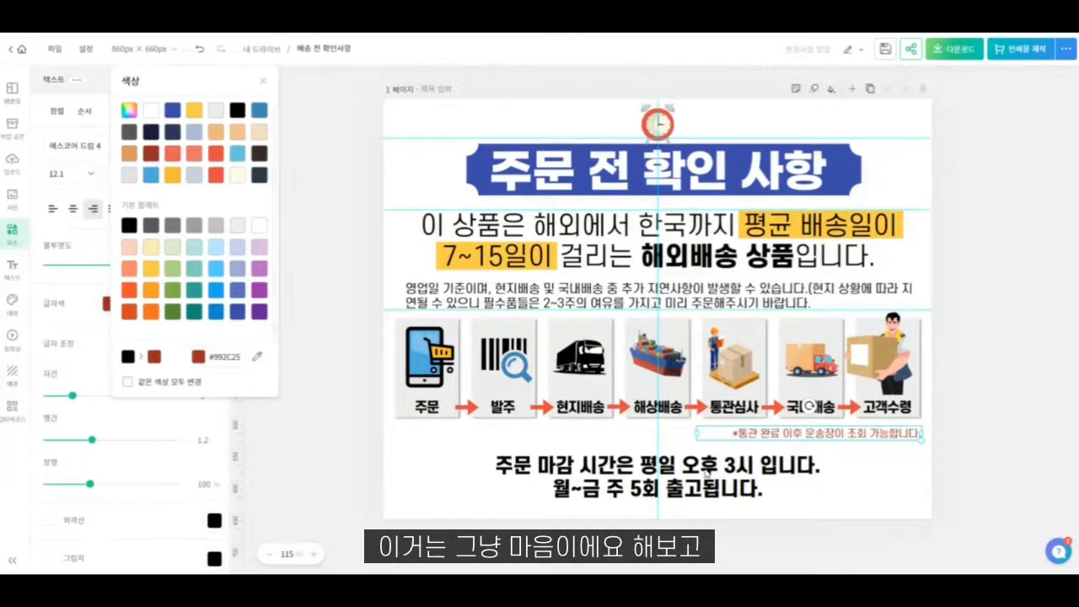
left_click(128, 112)
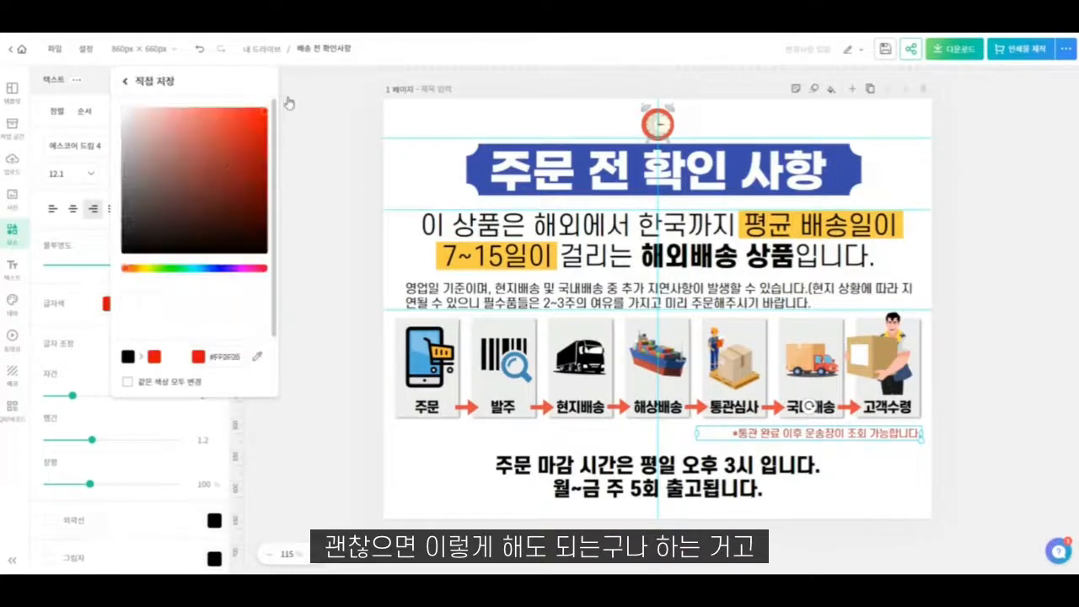
left_click(296, 180)
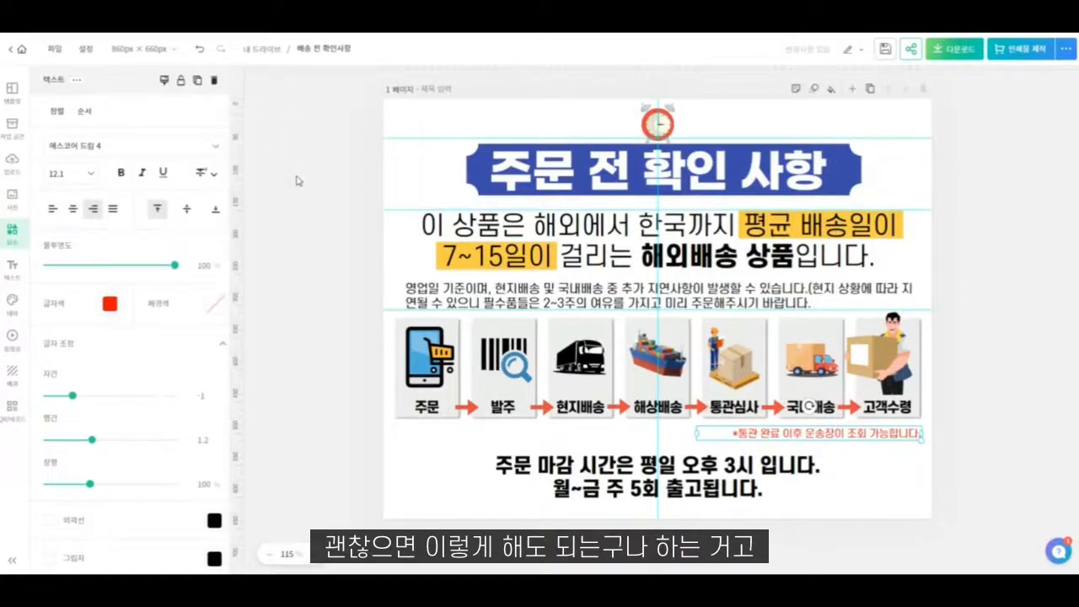
left_click(906, 505)
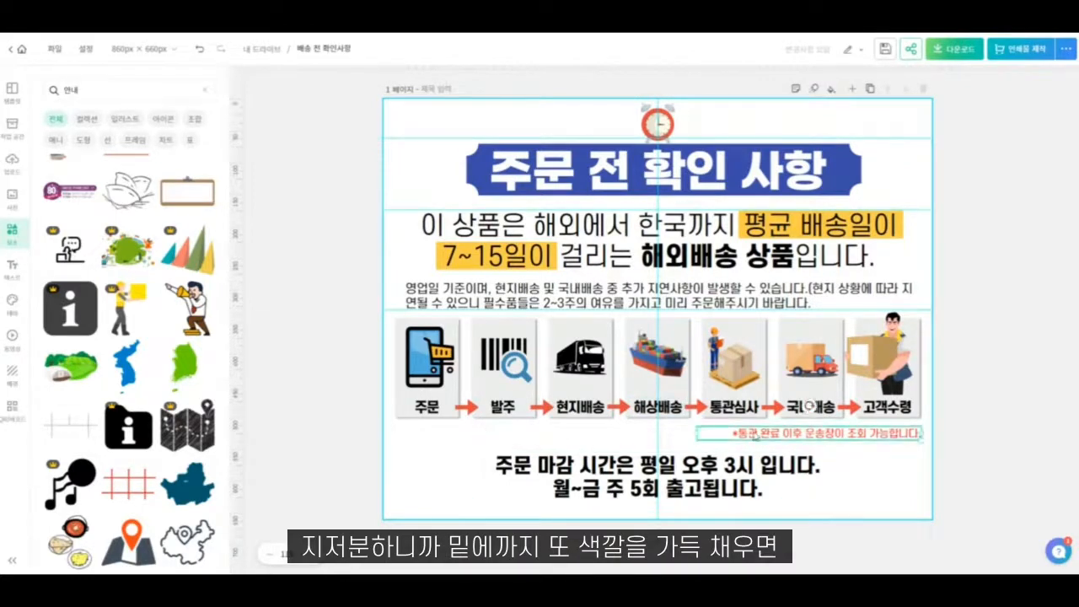
- Set the font size of the red customs-clearance tracking note to 15
left_click(716, 432)
left_click(56, 173)
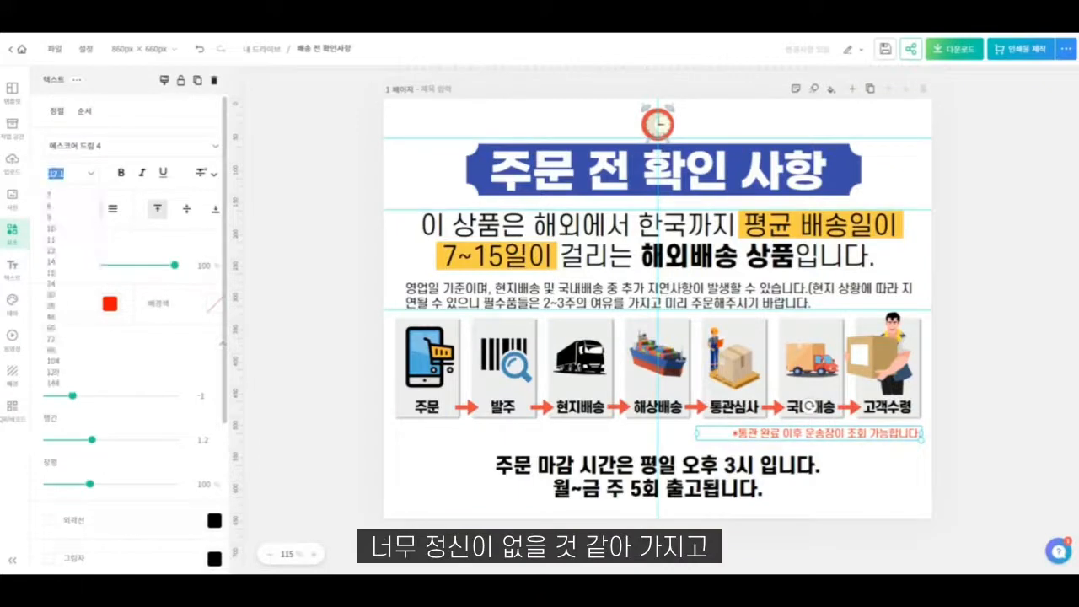
type("15")
left_click(908, 505)
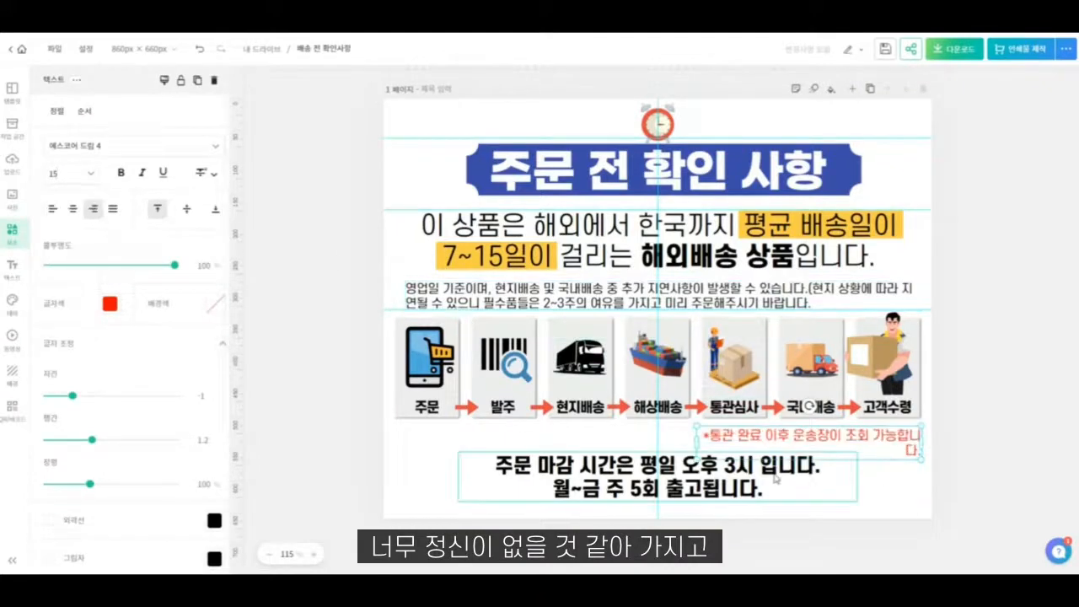
left_click(888, 499)
left_click(803, 459)
- Widen the red tracking note's text box so the sentence fits on one line, and tighten its letter spacing
left_click(728, 440)
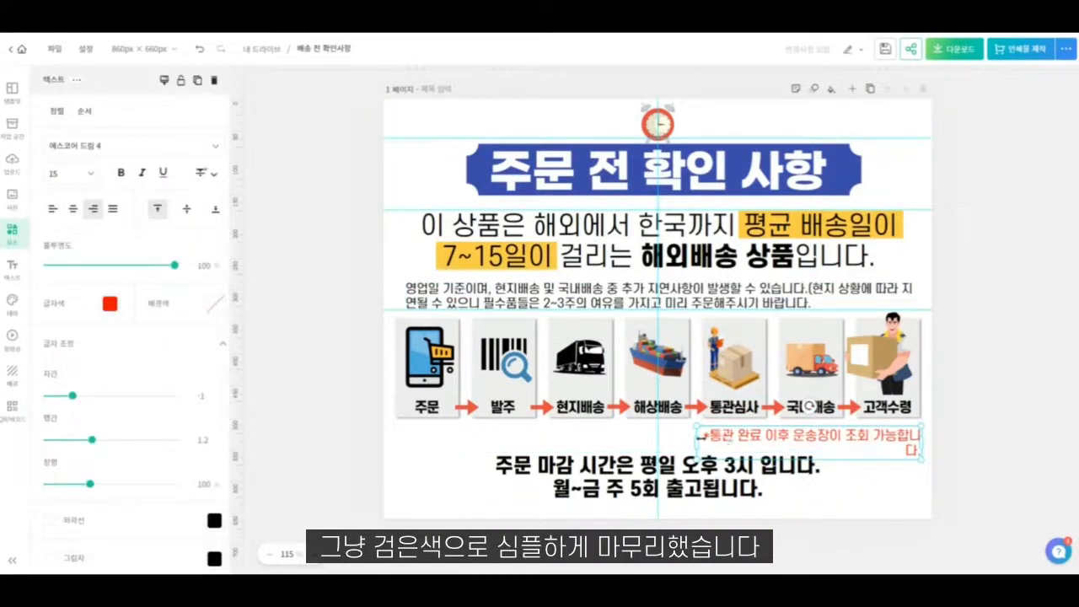
left_click_drag(698, 436, 673, 435)
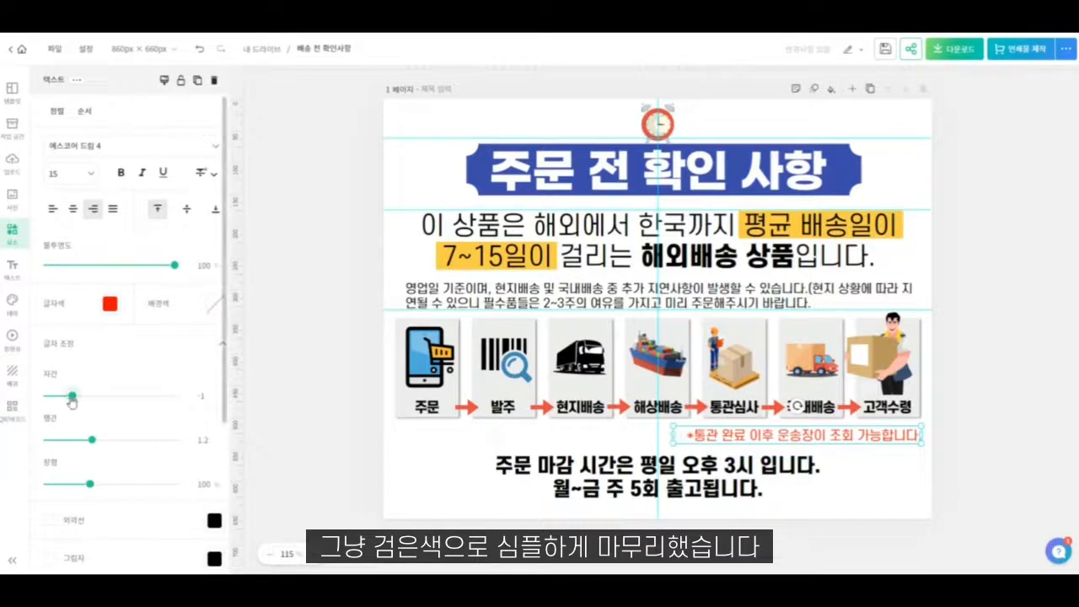
left_click_drag(72, 399, 70, 398)
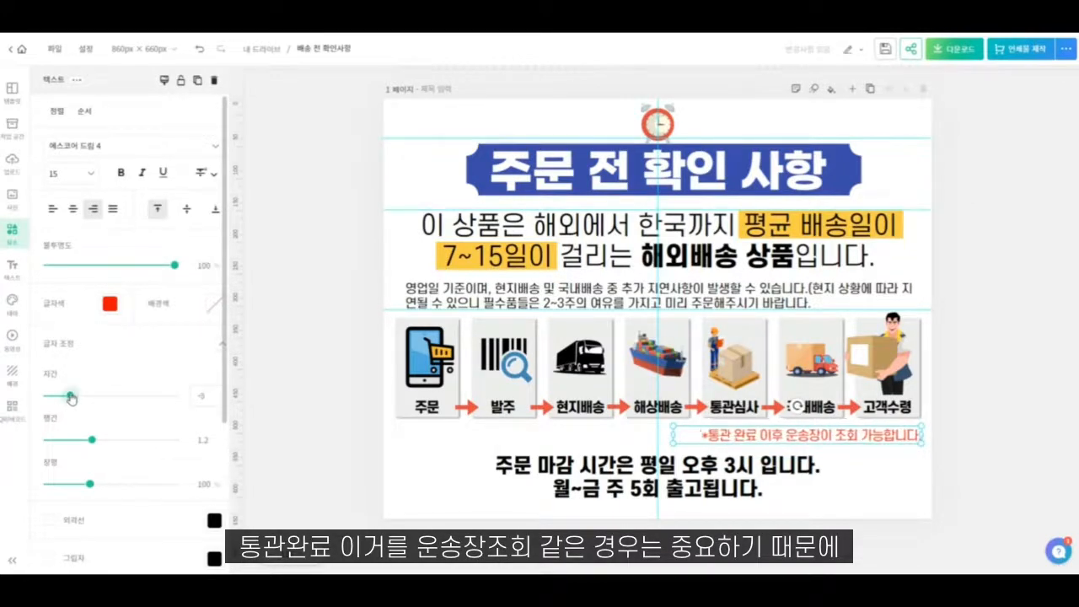
left_click(824, 505)
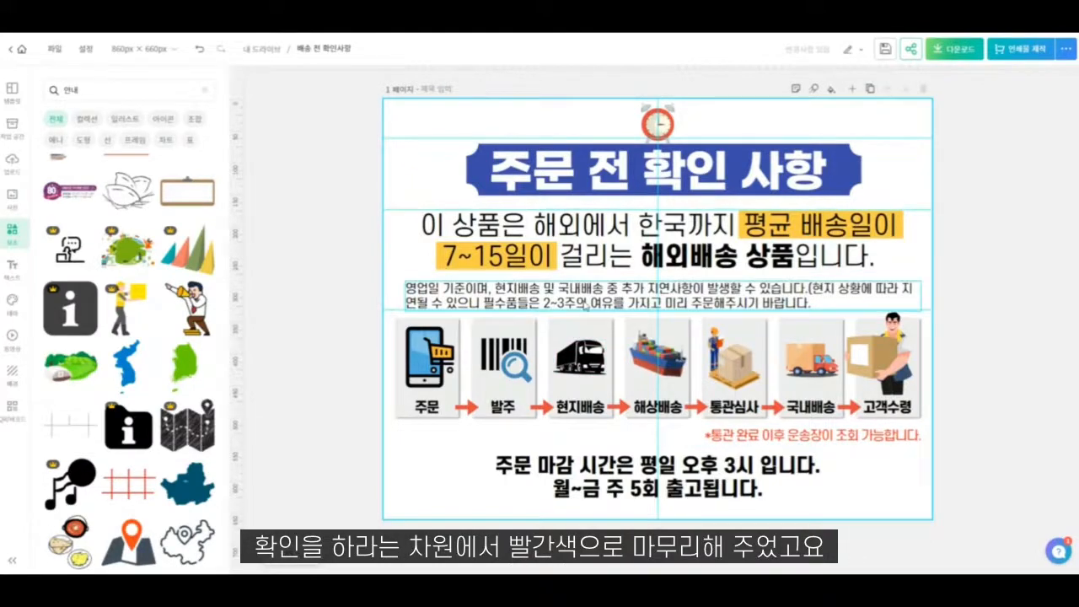
- Embolden the words "영업일 기준" in the delivery-delay paragraph by setting their font to 에스코어 드림 7
left_click(584, 301)
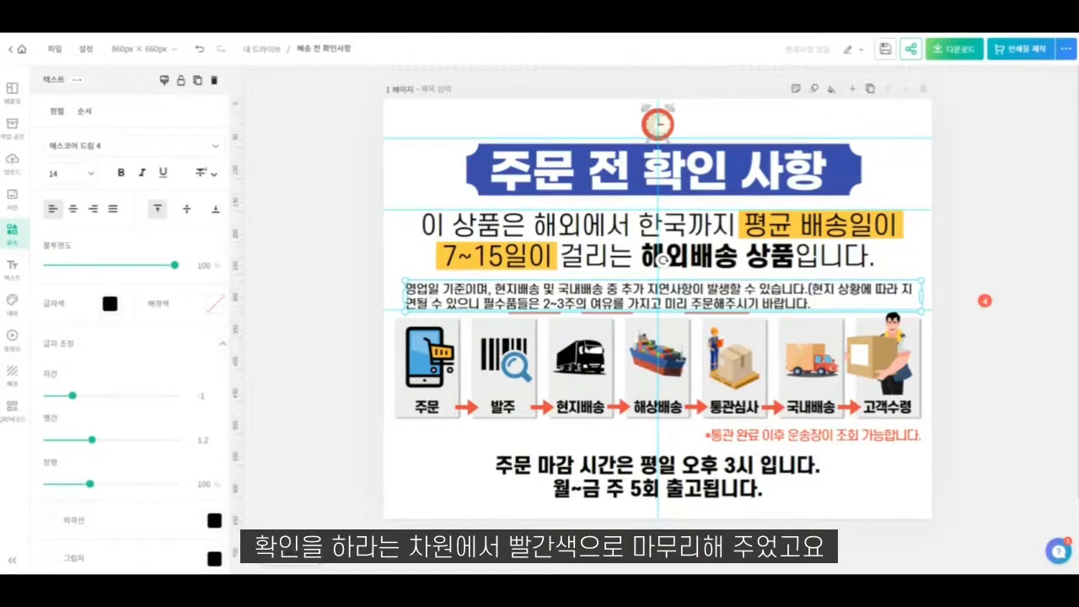
left_click_drag(468, 289, 404, 289)
left_click(143, 148)
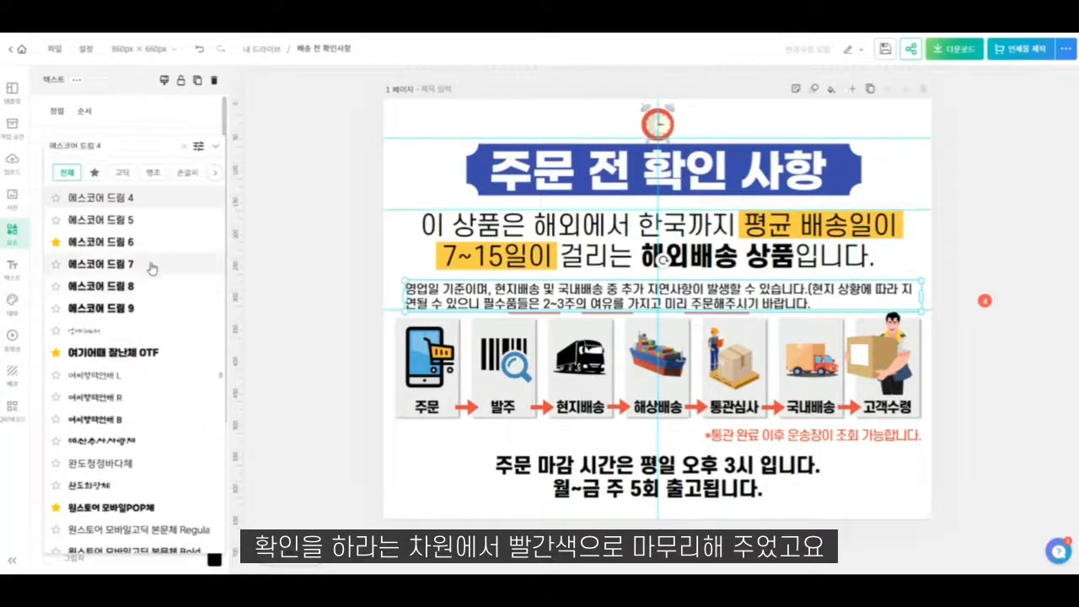
left_click(148, 264)
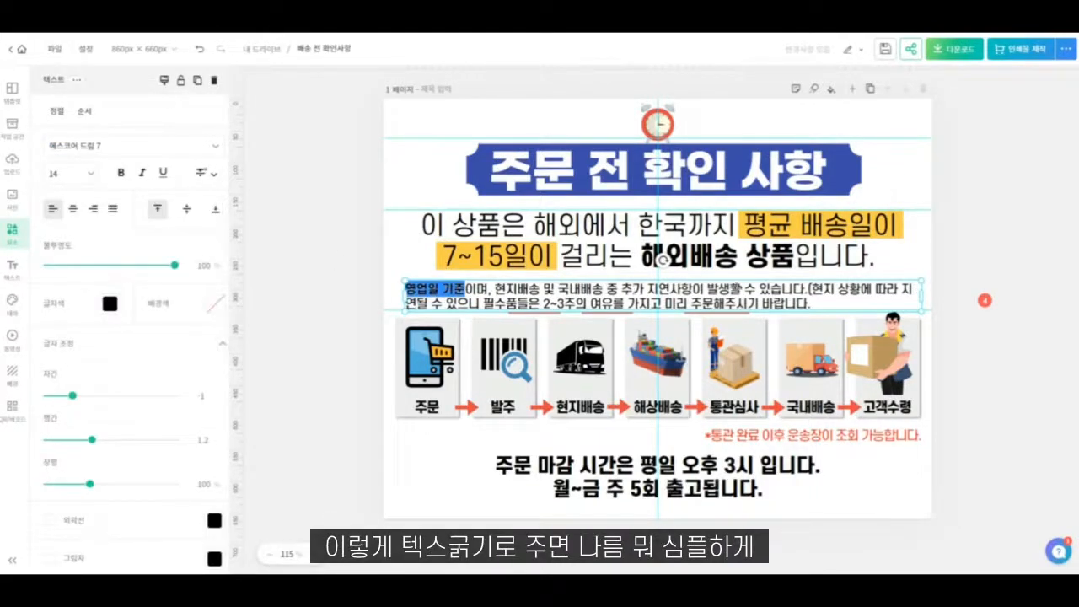
left_click_drag(812, 289, 475, 291)
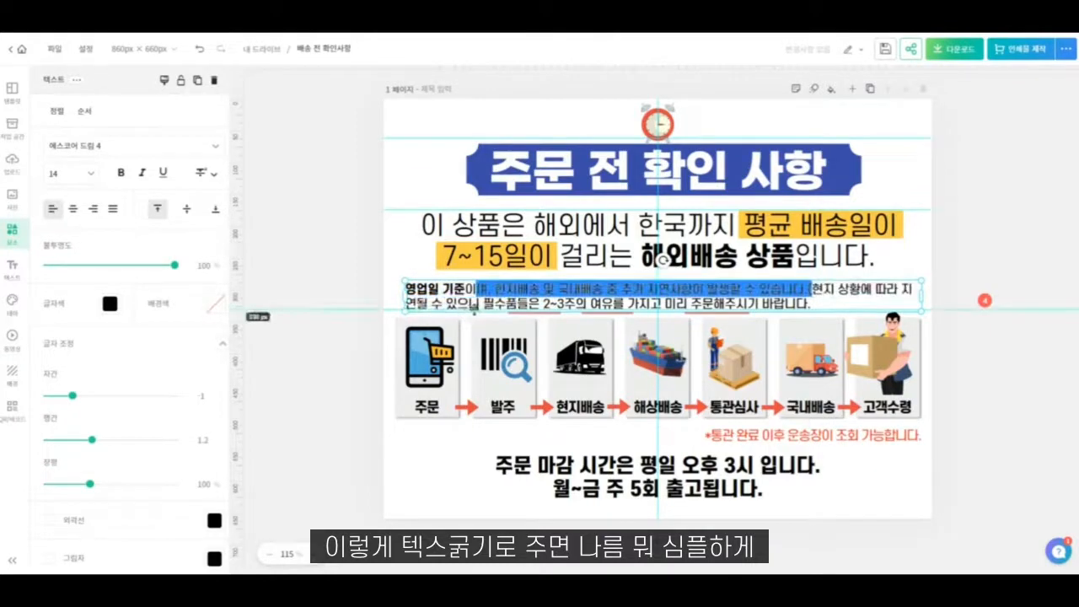
left_click_drag(809, 289, 481, 303)
left_click(807, 303)
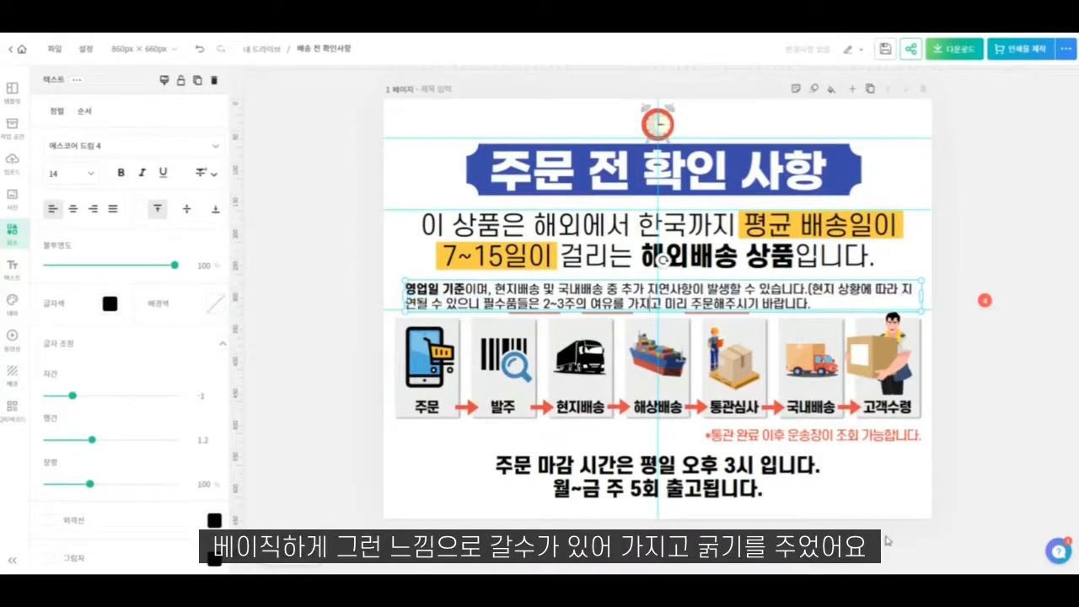
left_click(877, 517)
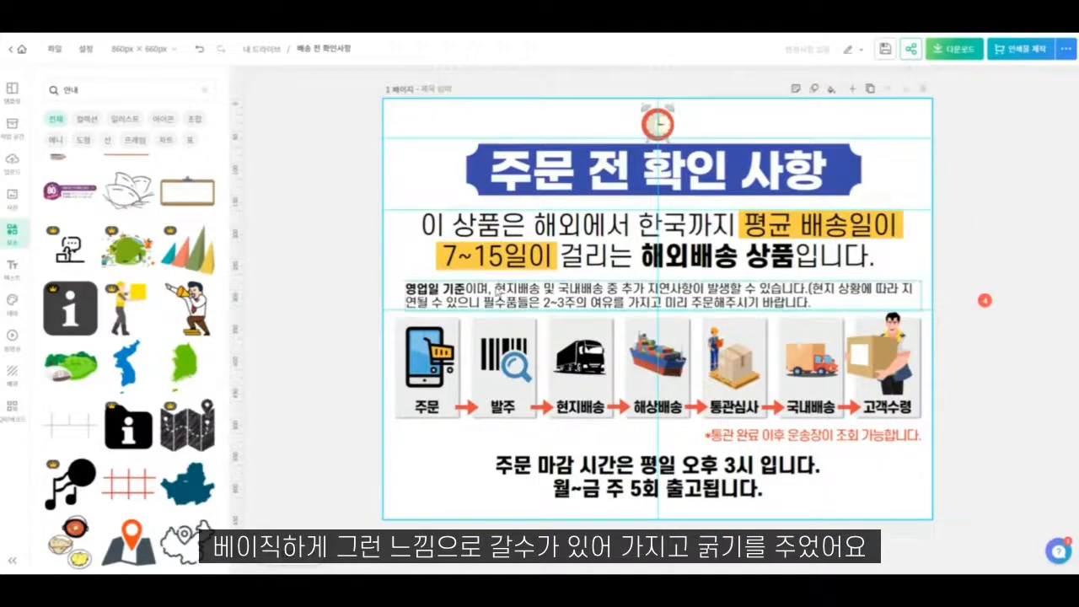
- Emphasise "추가 지연사항이 발생할 수 있습니다." in the delivery-delay paragraph by setting its font to 에스코어 드림 6
double_click(625, 292)
left_click(622, 290)
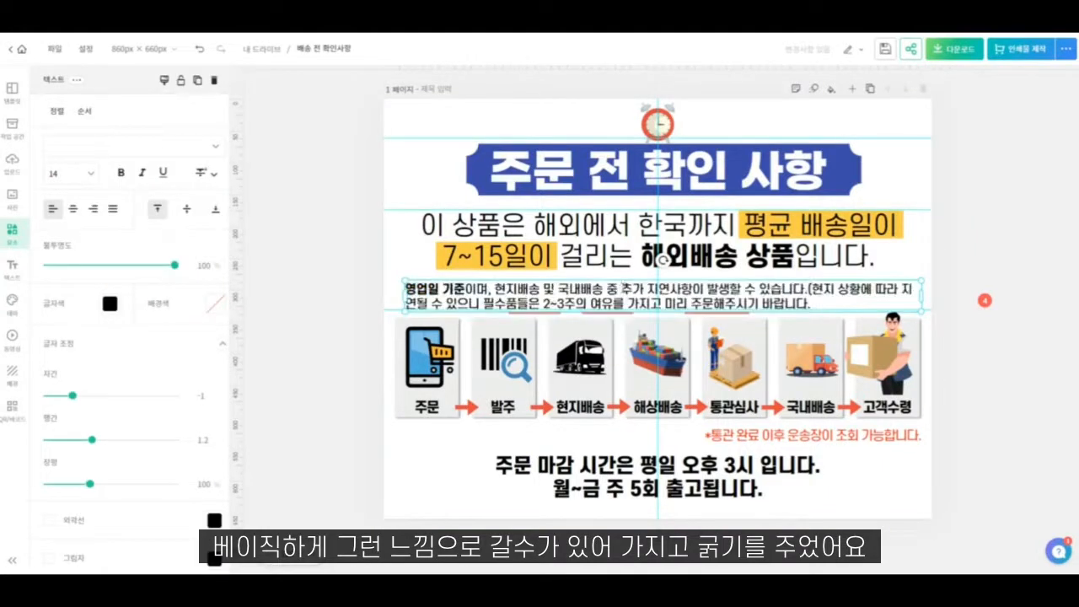
left_click_drag(622, 289, 718, 290)
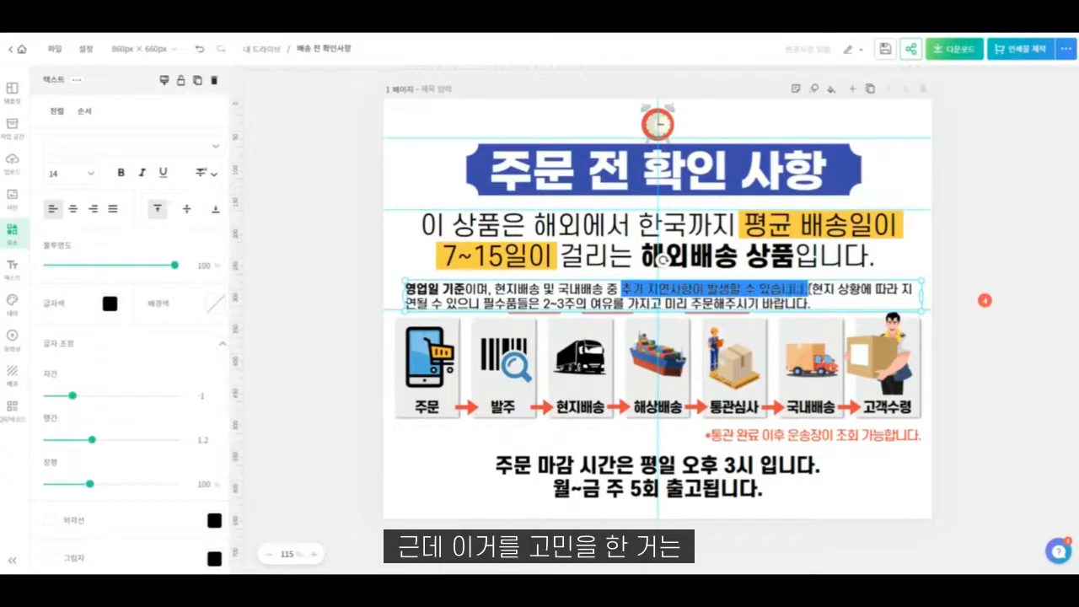
left_click(101, 145)
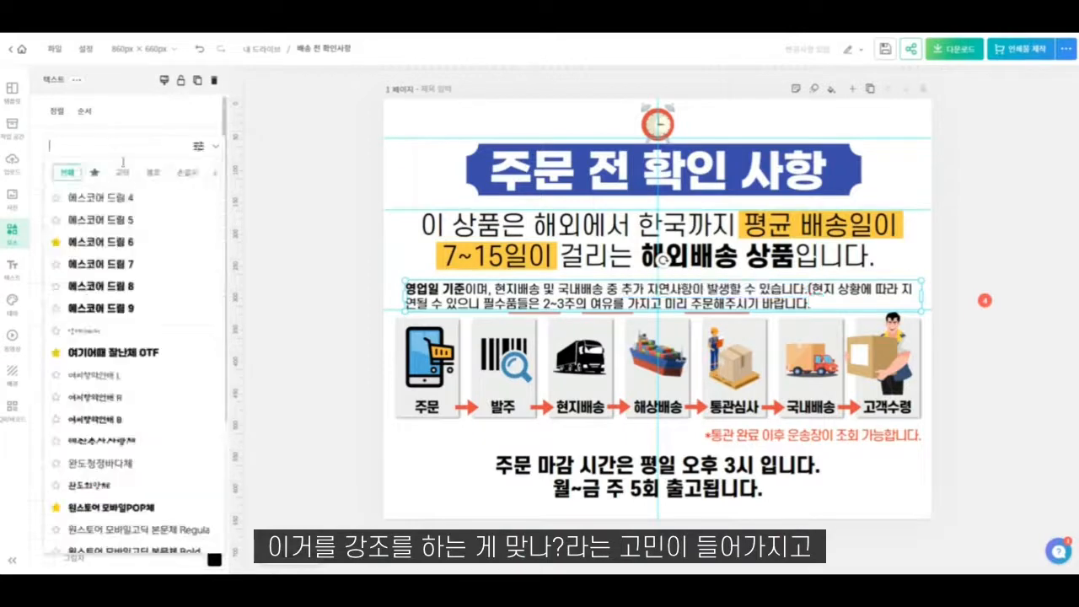
left_click(129, 243)
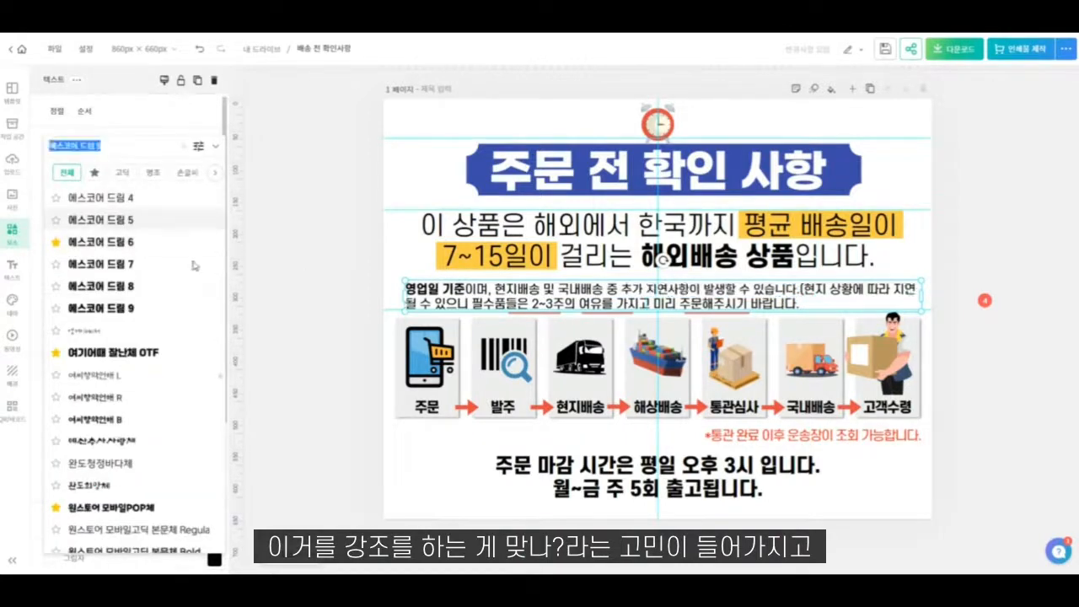
left_click(122, 244)
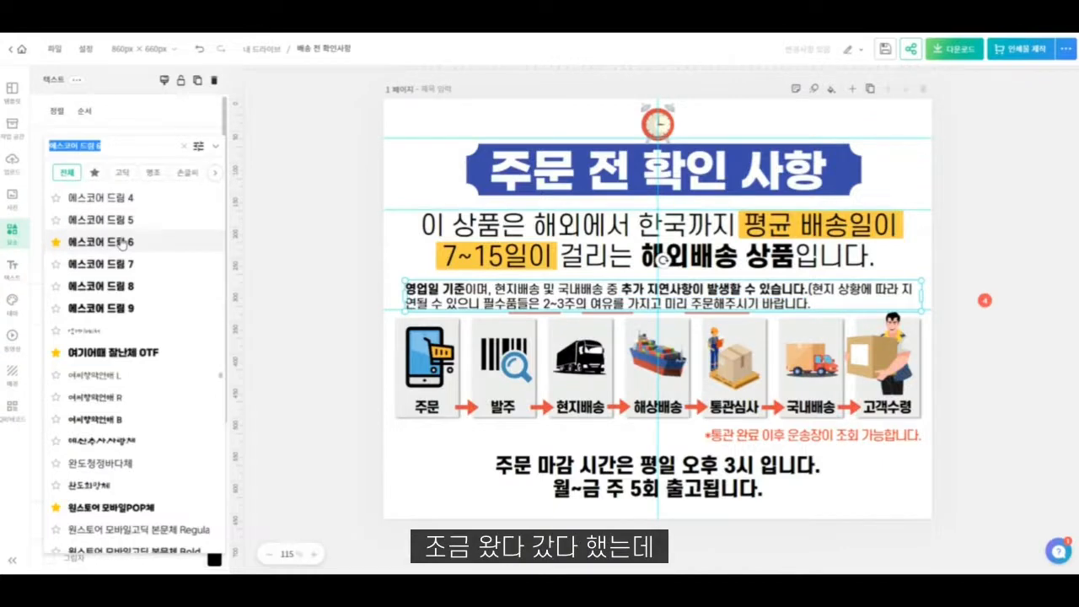
left_click(458, 469)
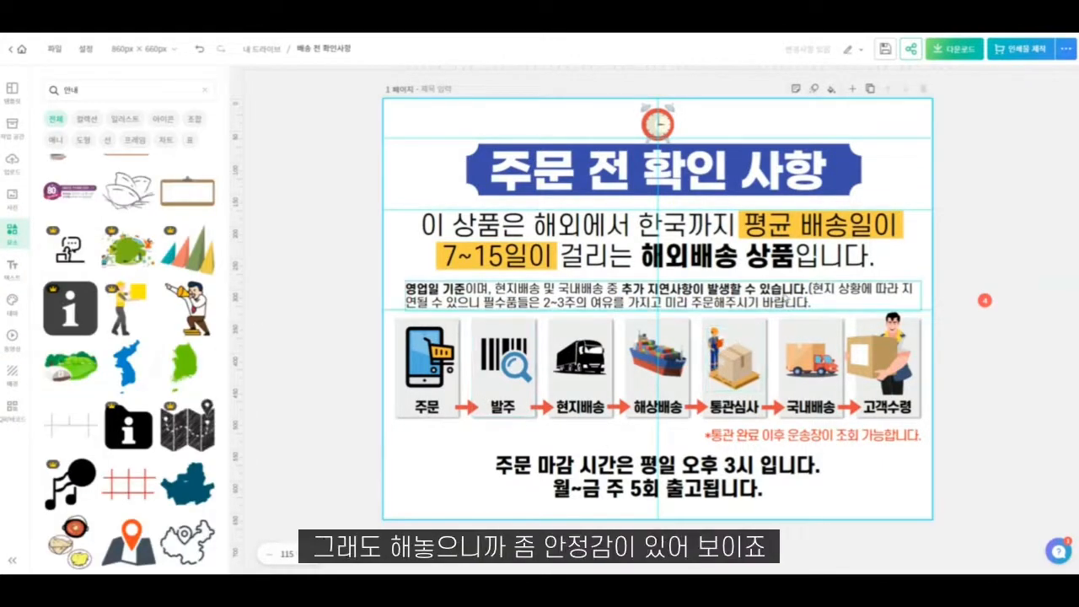
left_click(784, 297)
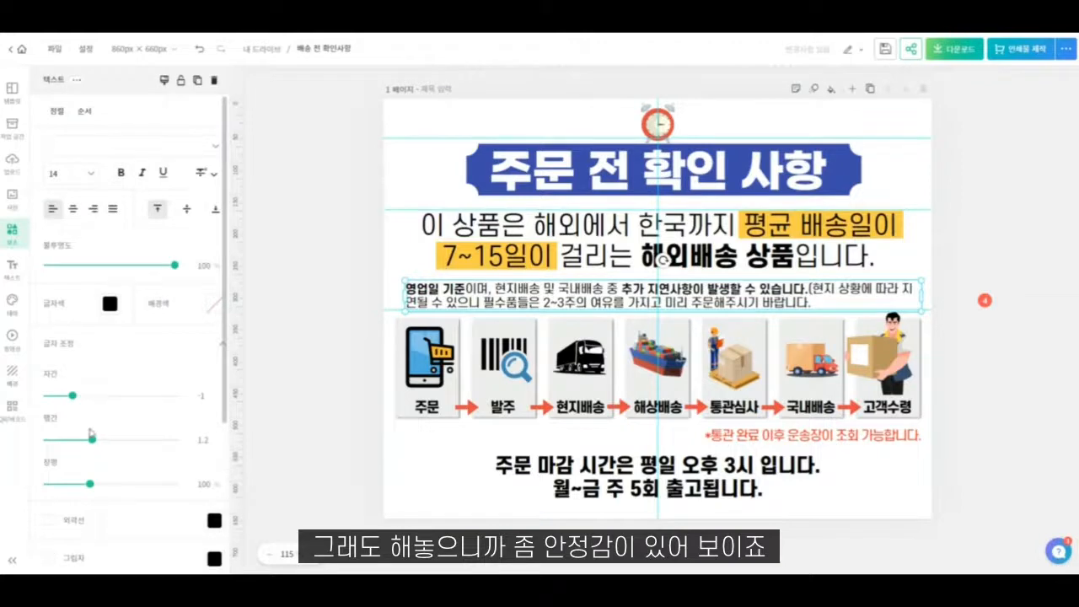
left_click(431, 452)
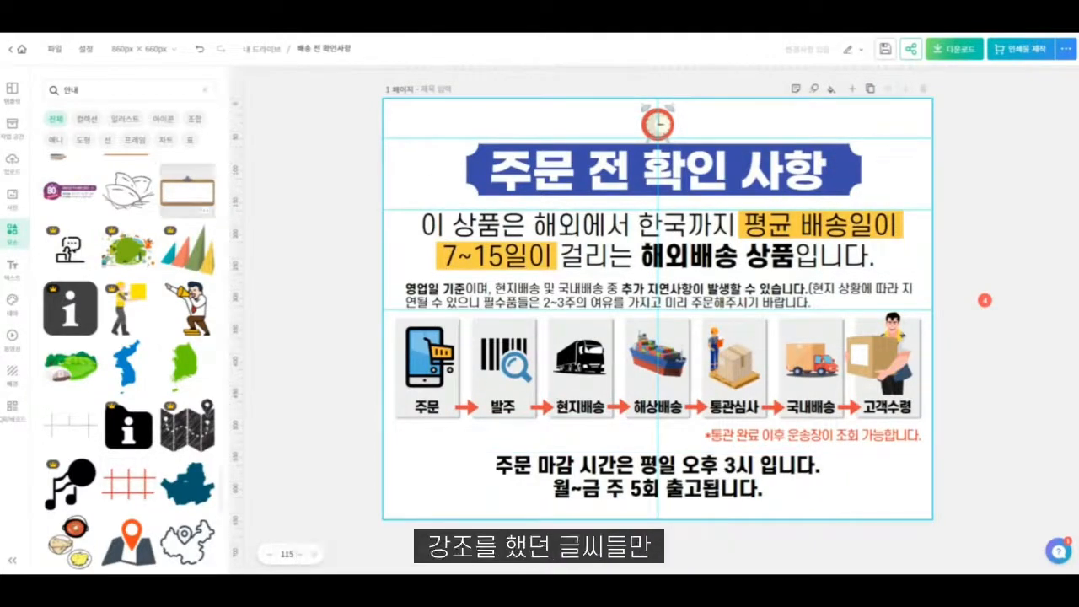
- Download the finished notice as a web JPG with the quick download option (빠른 다운로드)
left_click(972, 52)
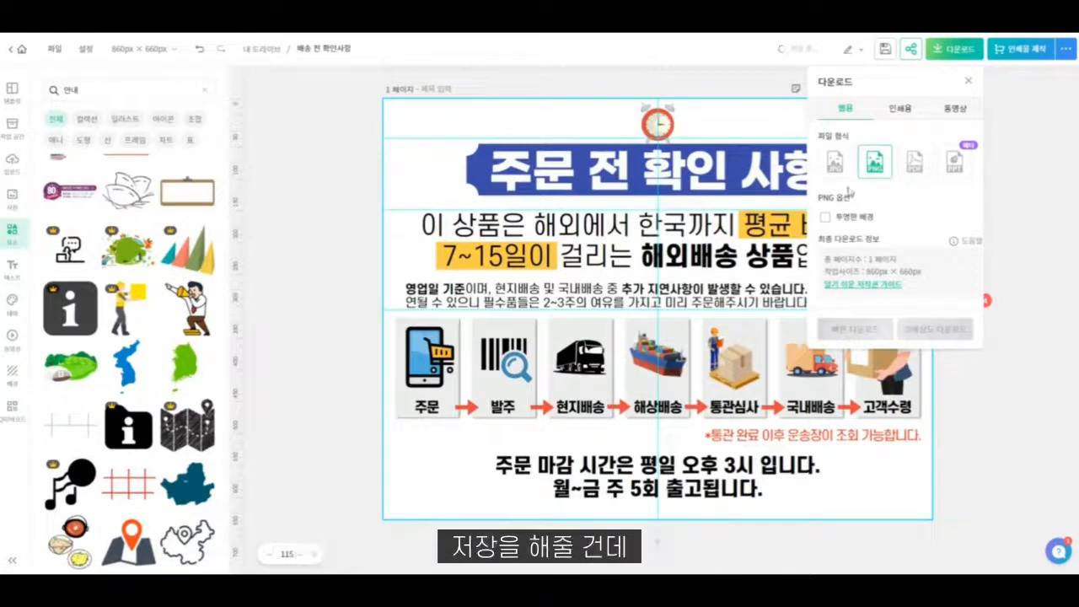
left_click(834, 162)
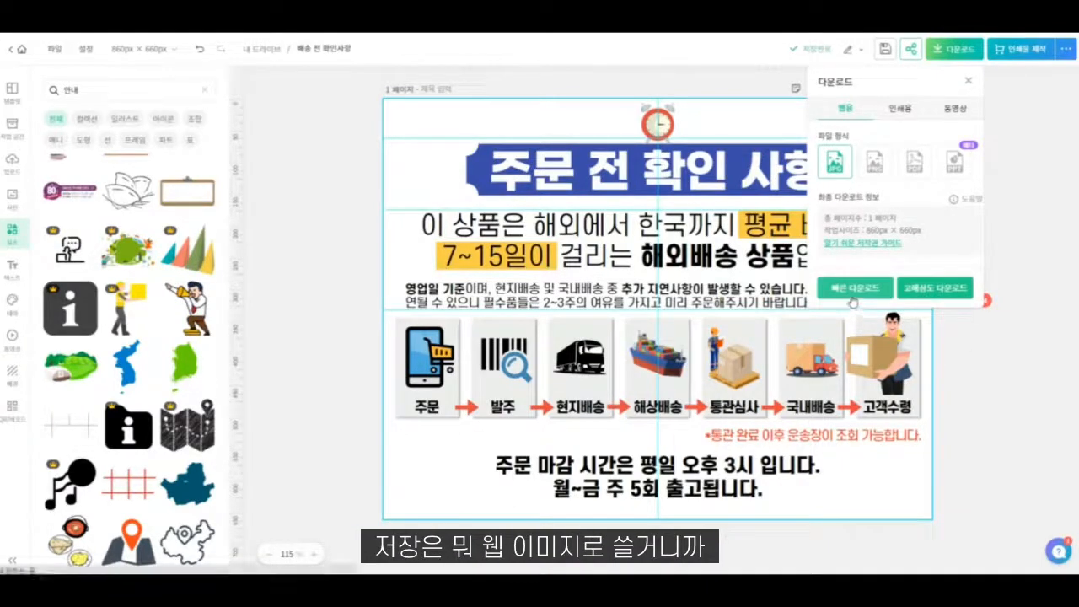
left_click(853, 288)
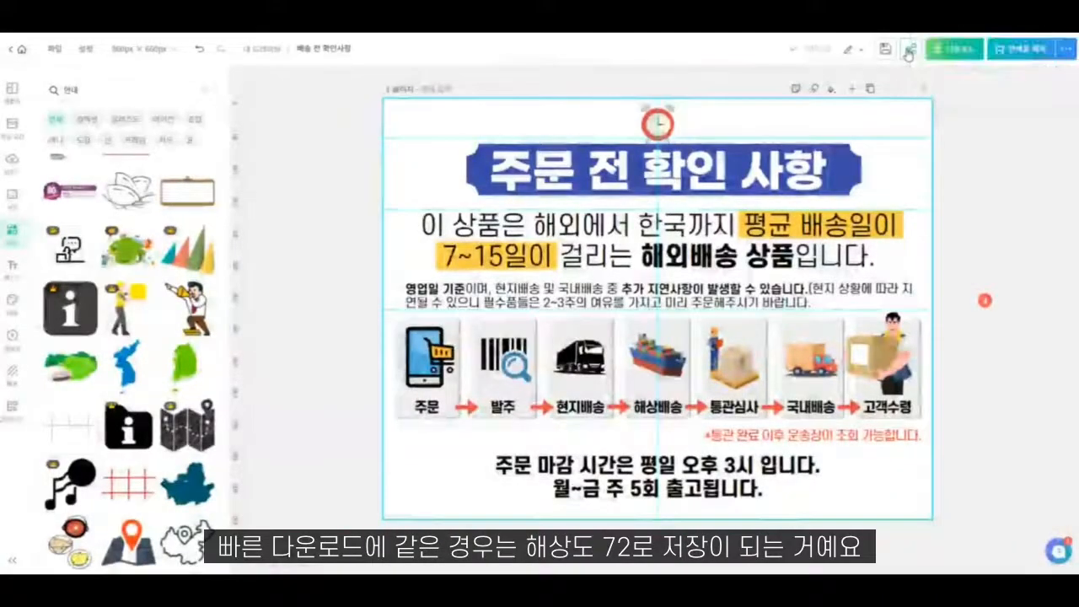
- Make the design public through web publishing (웹 게시) and protect its shared link by entering and applying an access password
left_click(909, 52)
left_click(666, 275)
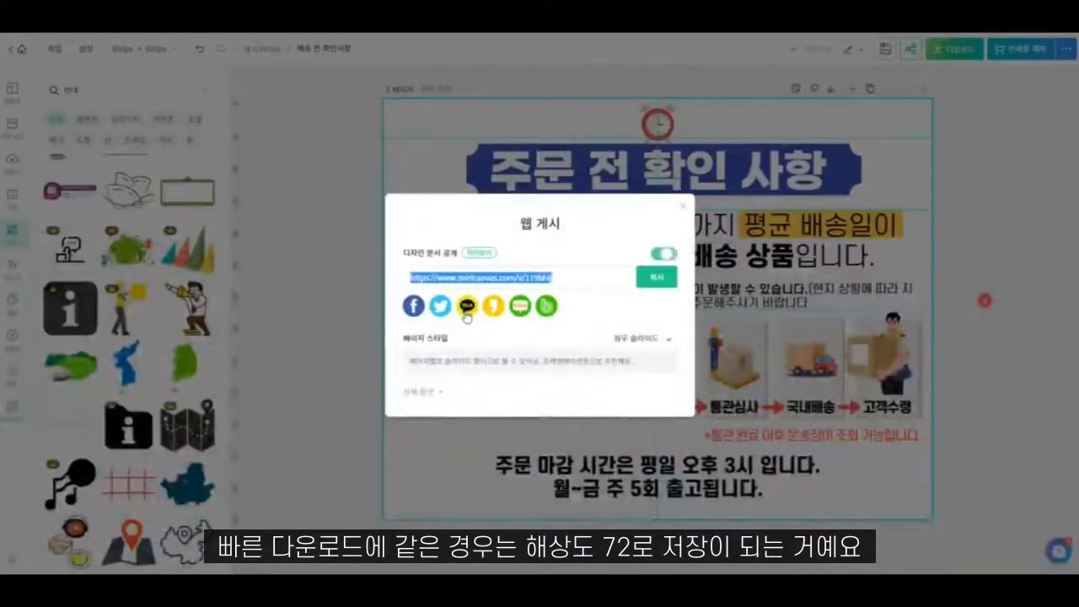
left_click(422, 391)
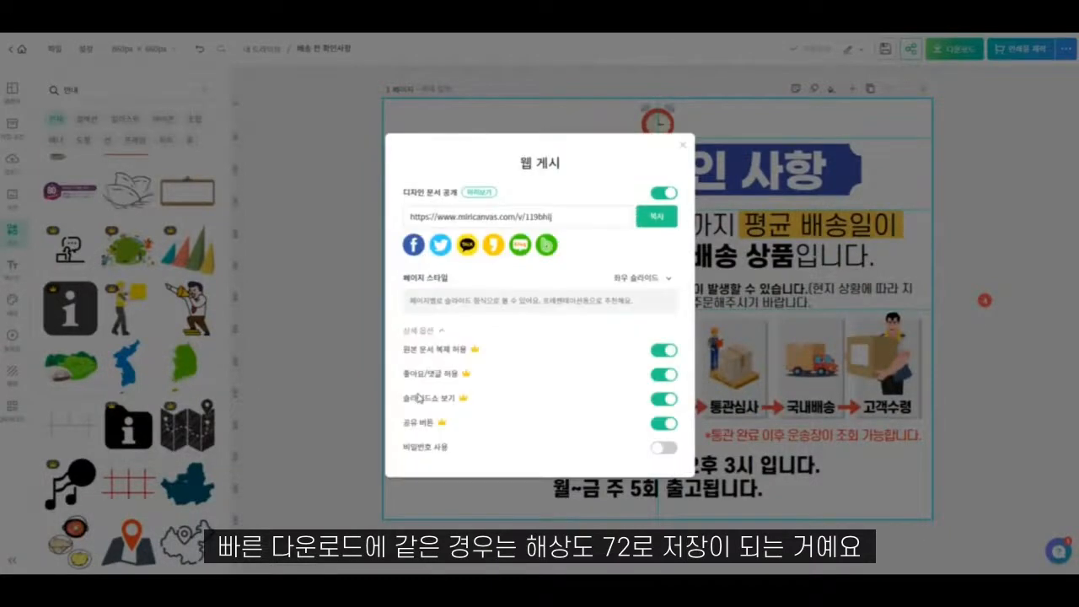
left_click(663, 448)
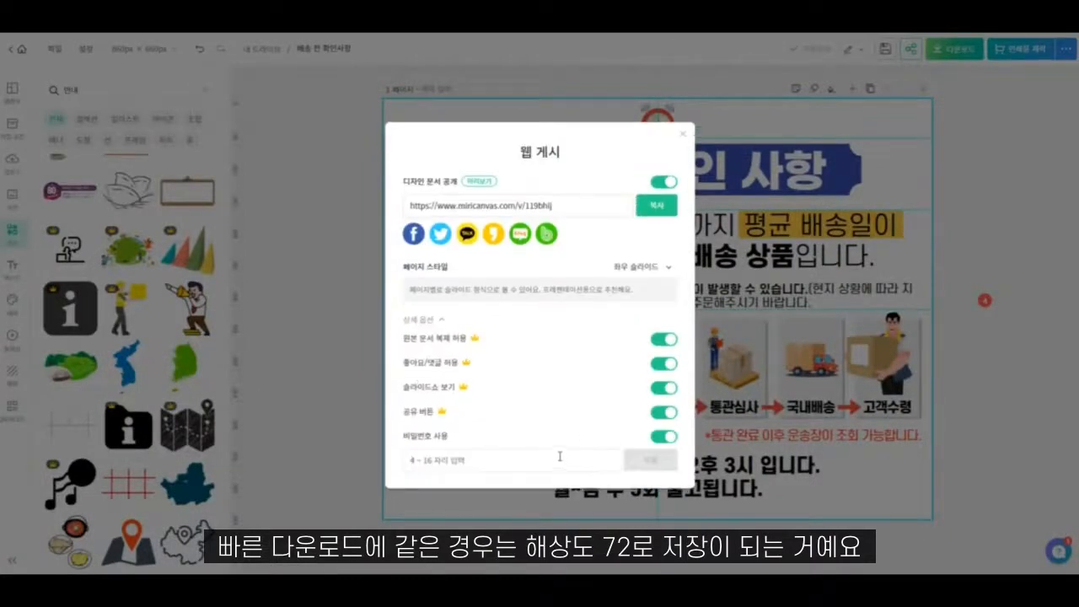
type("1234")
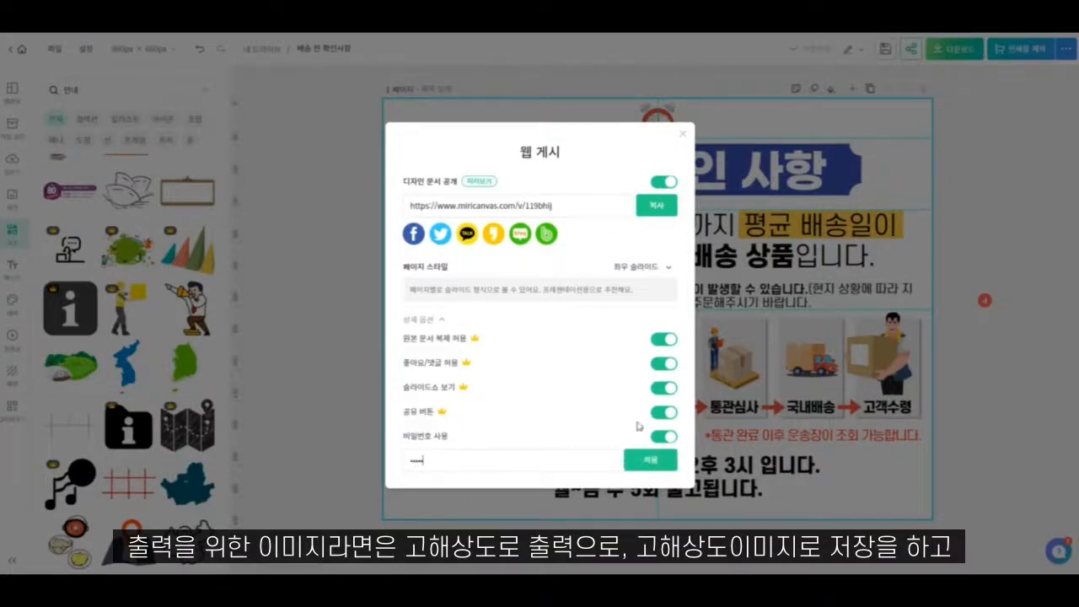
left_click(653, 461)
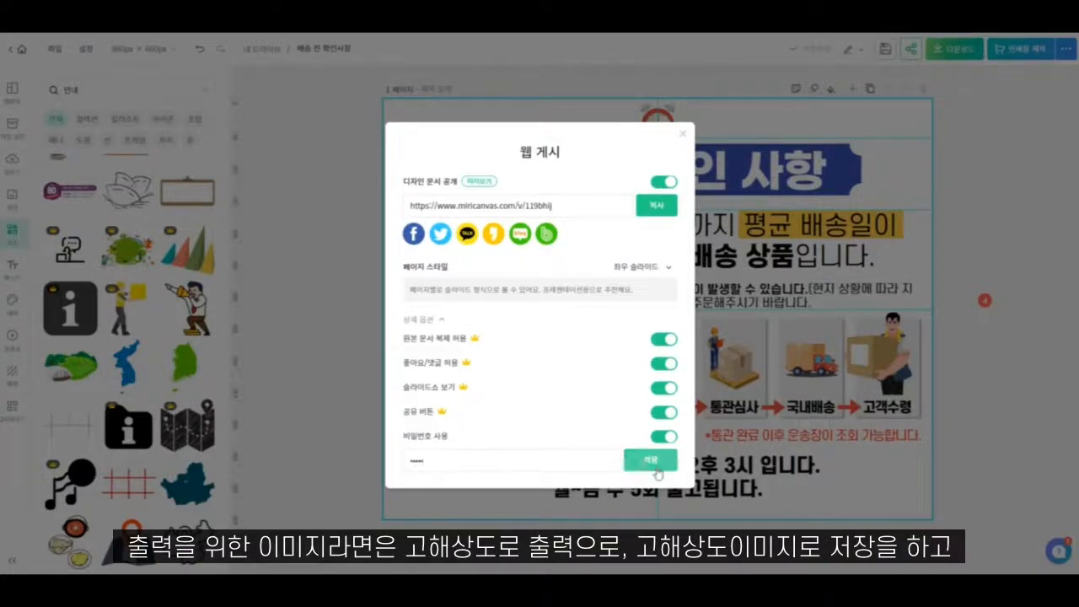
left_click(682, 133)
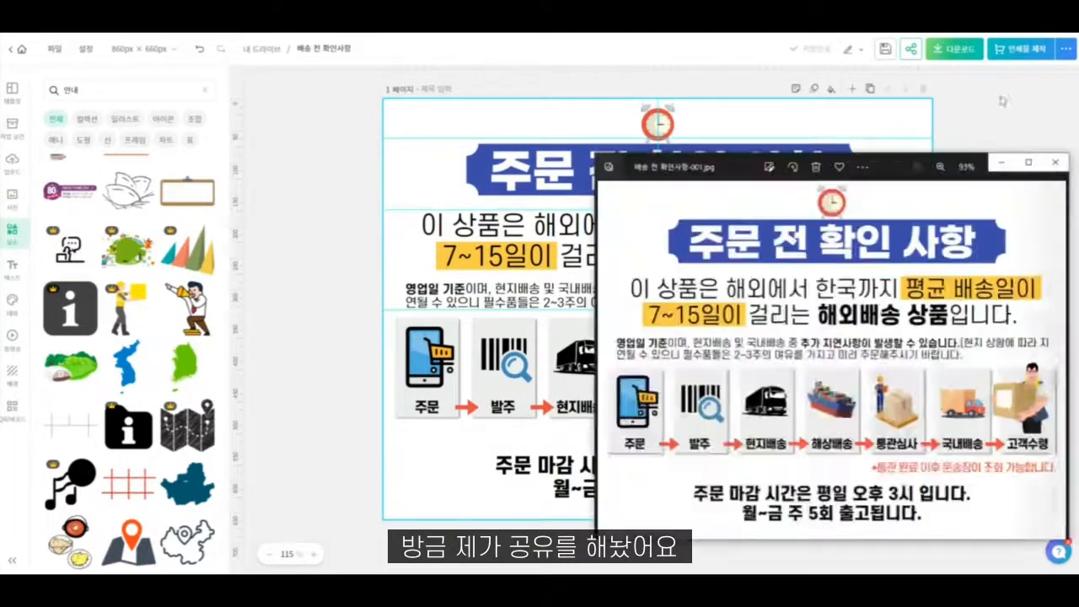
- Move the image viewer showing the downloaded 배송 전 확인사항-001.jpg over the design and enlarge its window to examine the whole notice
left_click_drag(883, 171, 541, 106)
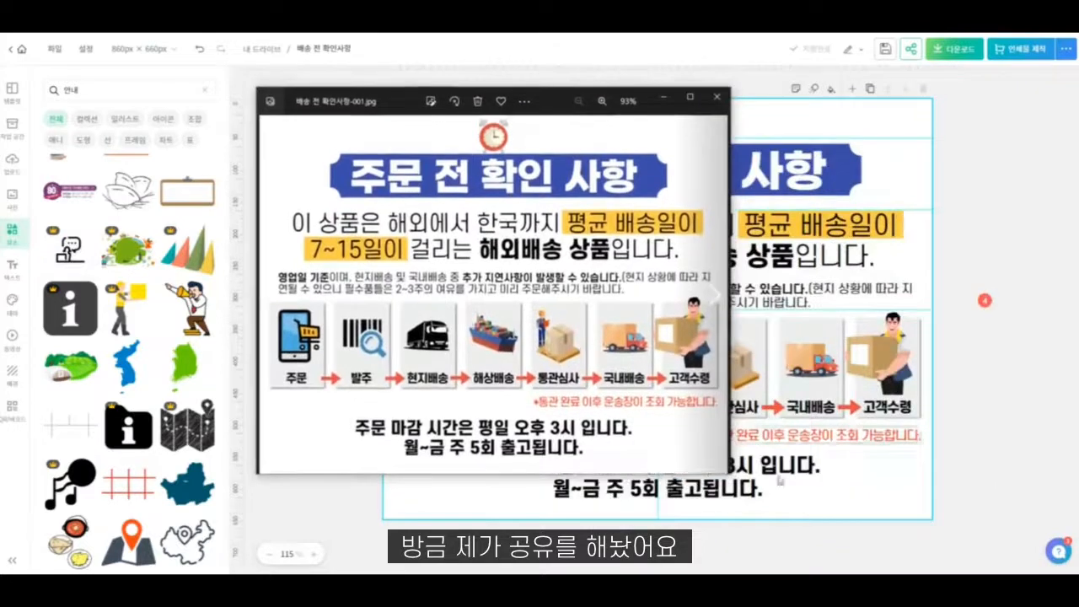
left_click_drag(729, 474, 945, 517)
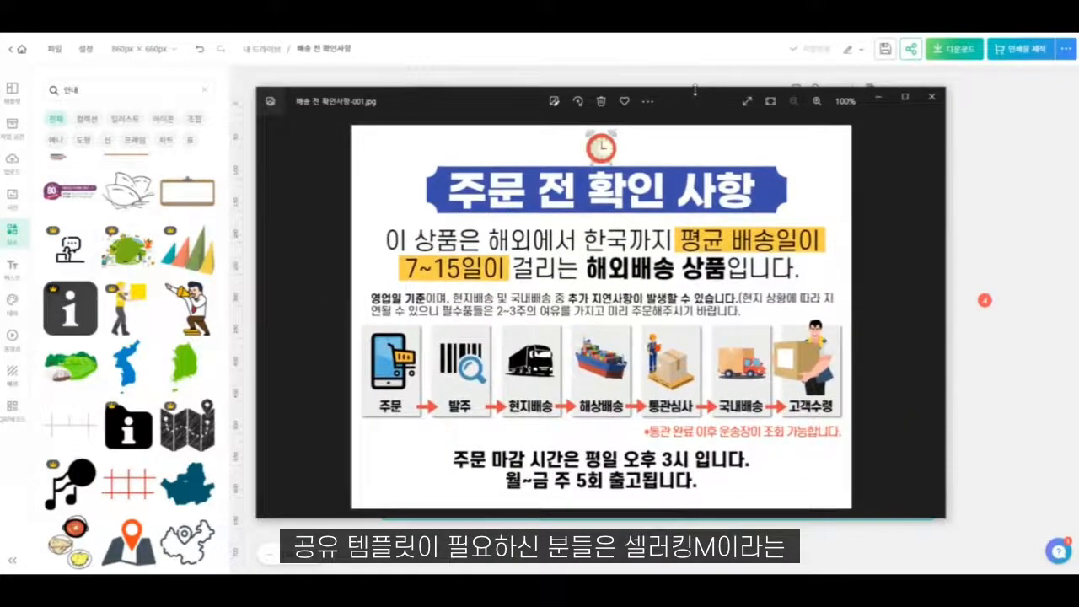